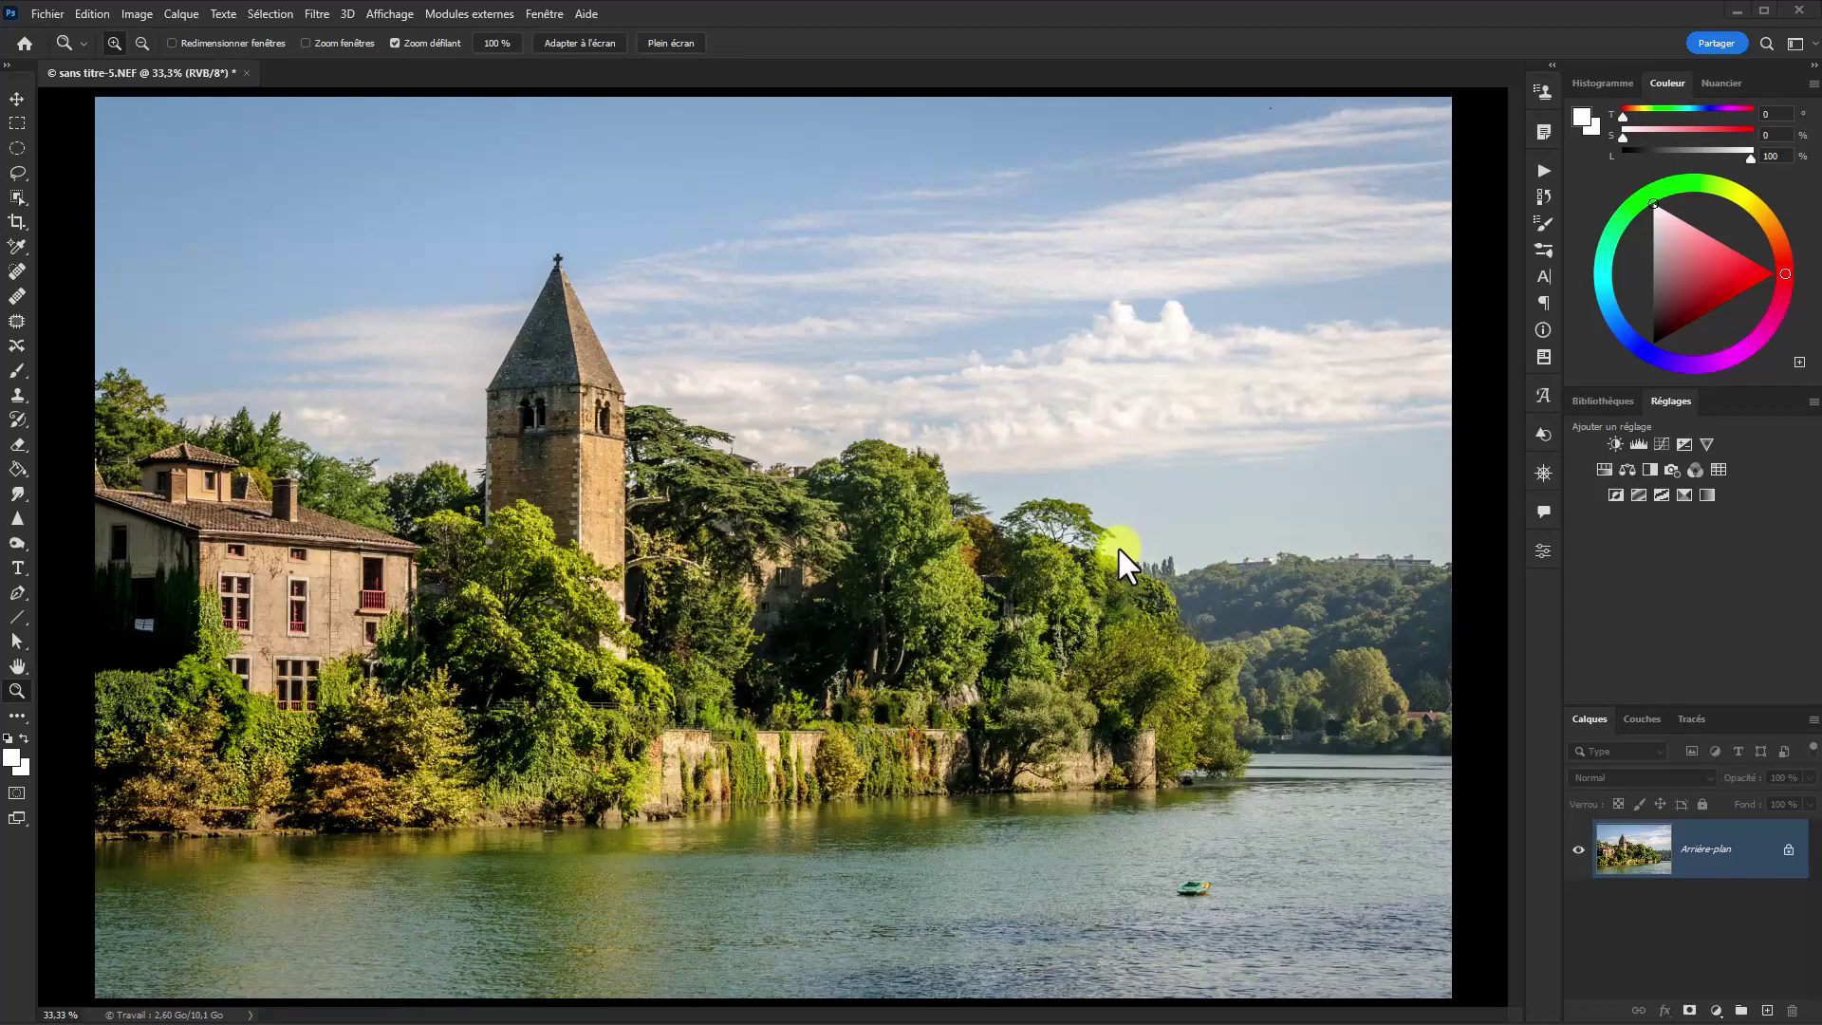
Step: Duplicate the background layer of the riverside photo and open the copy in the Nik Collection filter Analog Efex Pro 3
{"action": "key", "text": "ctrl+z"}
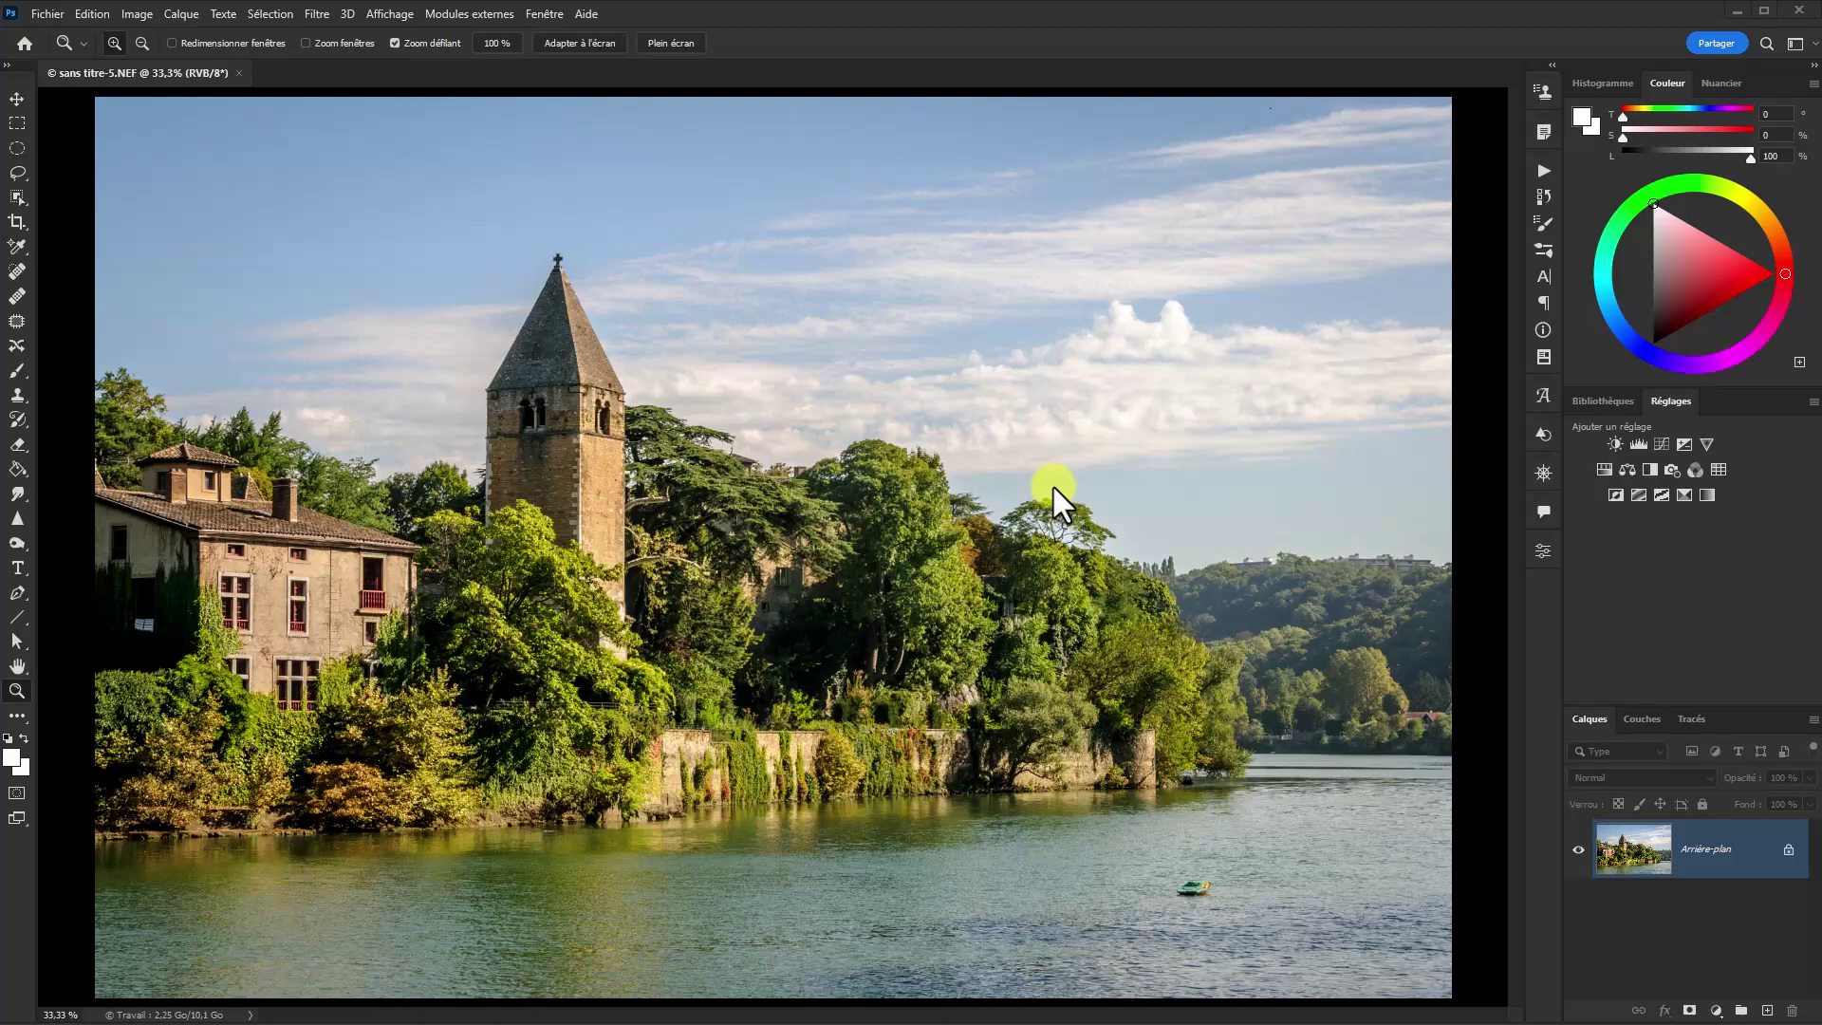
{"action": "key", "text": "ctrl+j"}
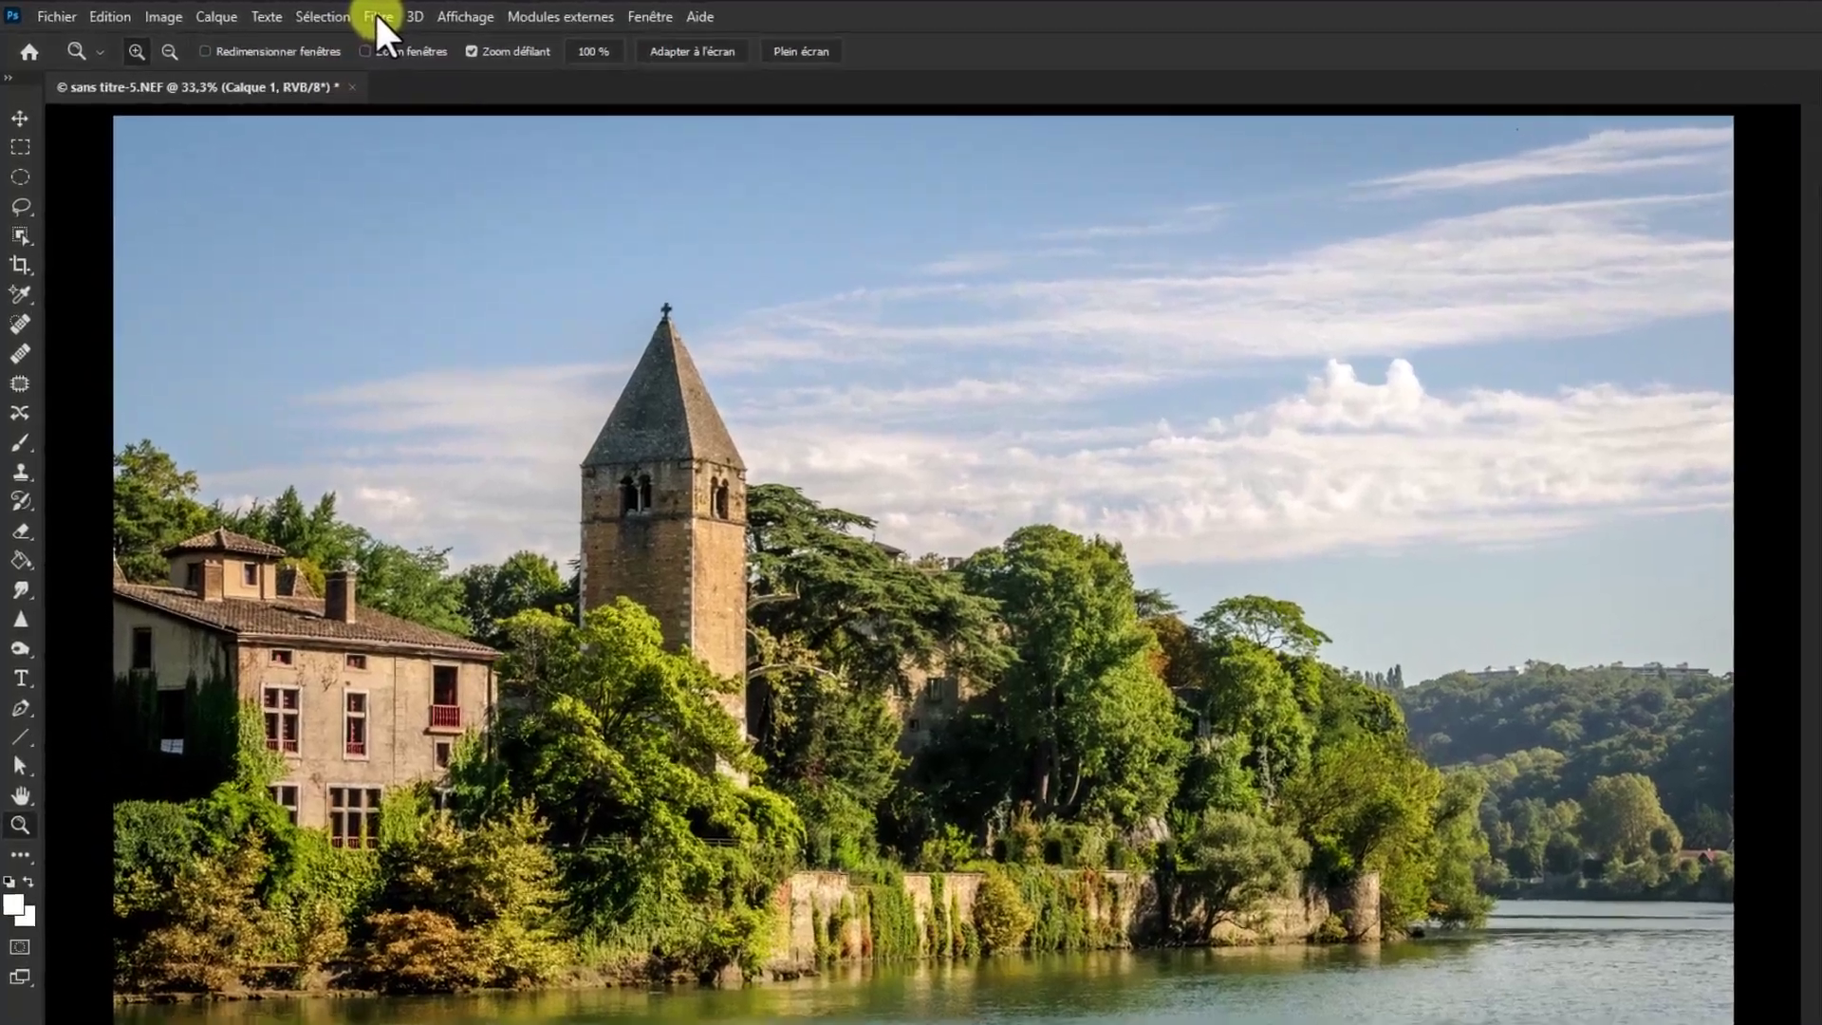
{"action": "left_click", "coordinate": [316, 12]}
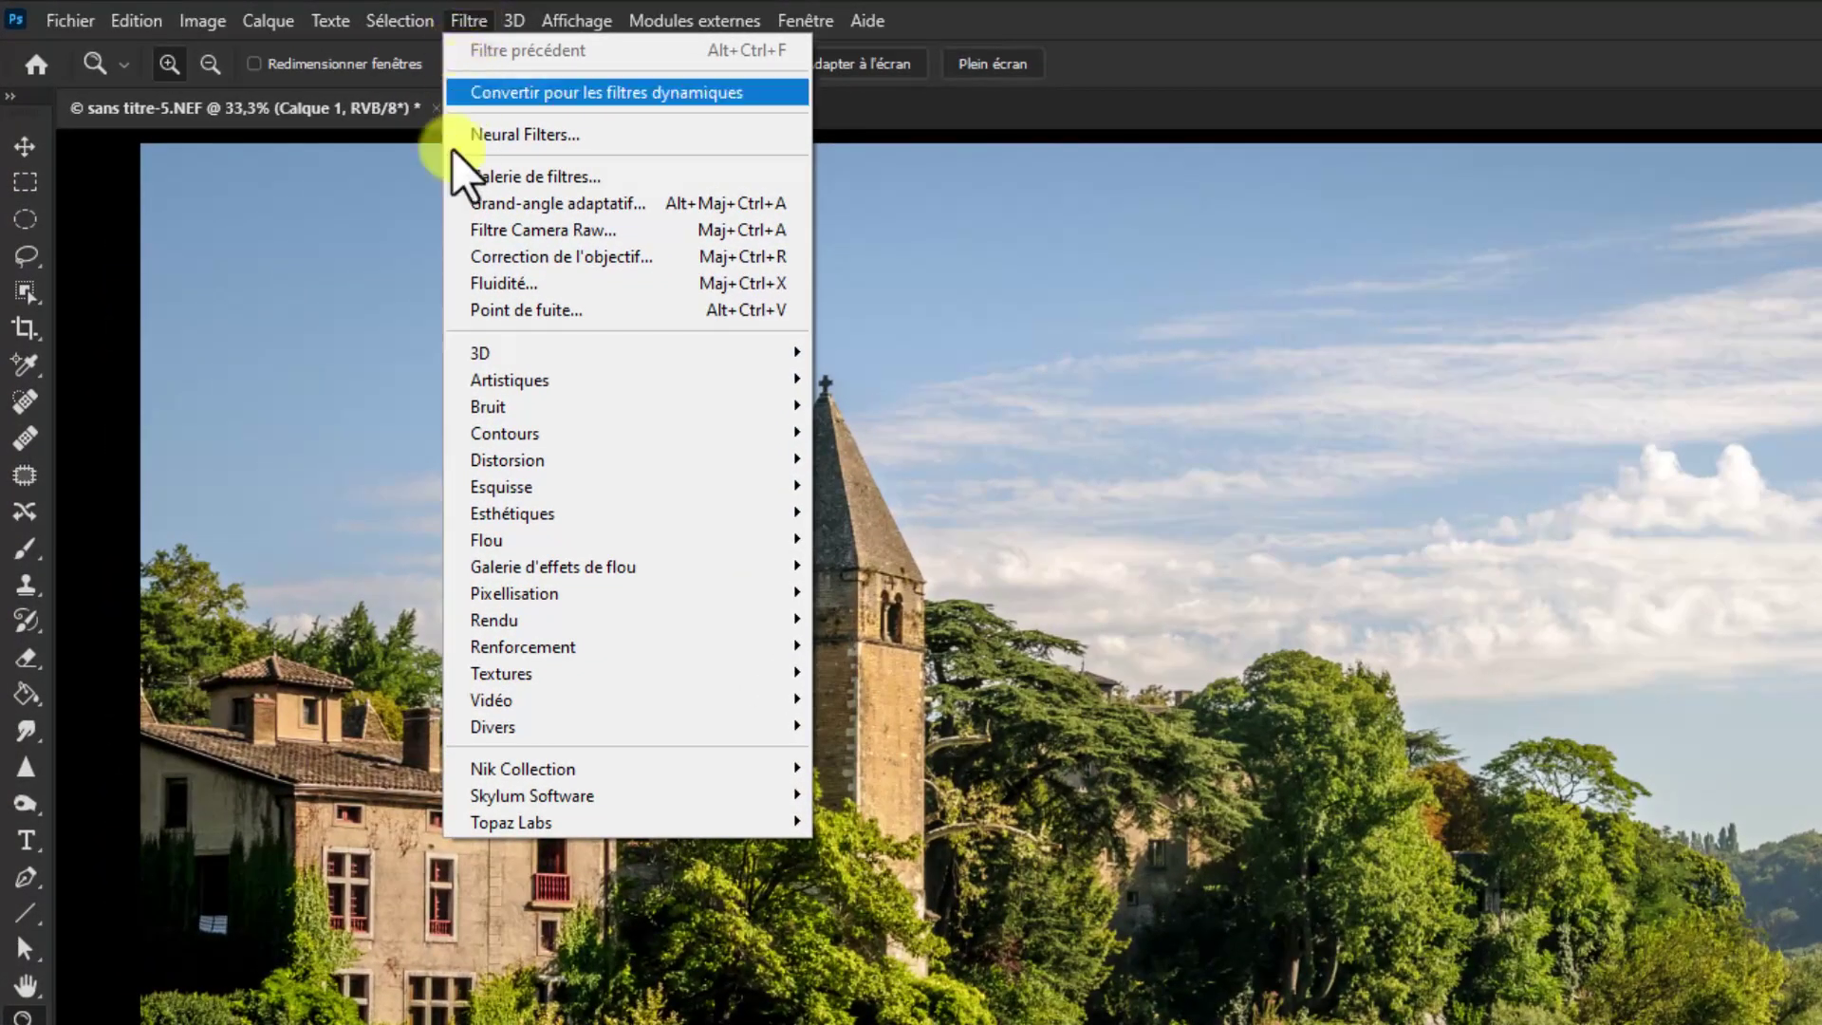
{"action": "mouse_move", "coordinate": [492, 766]}
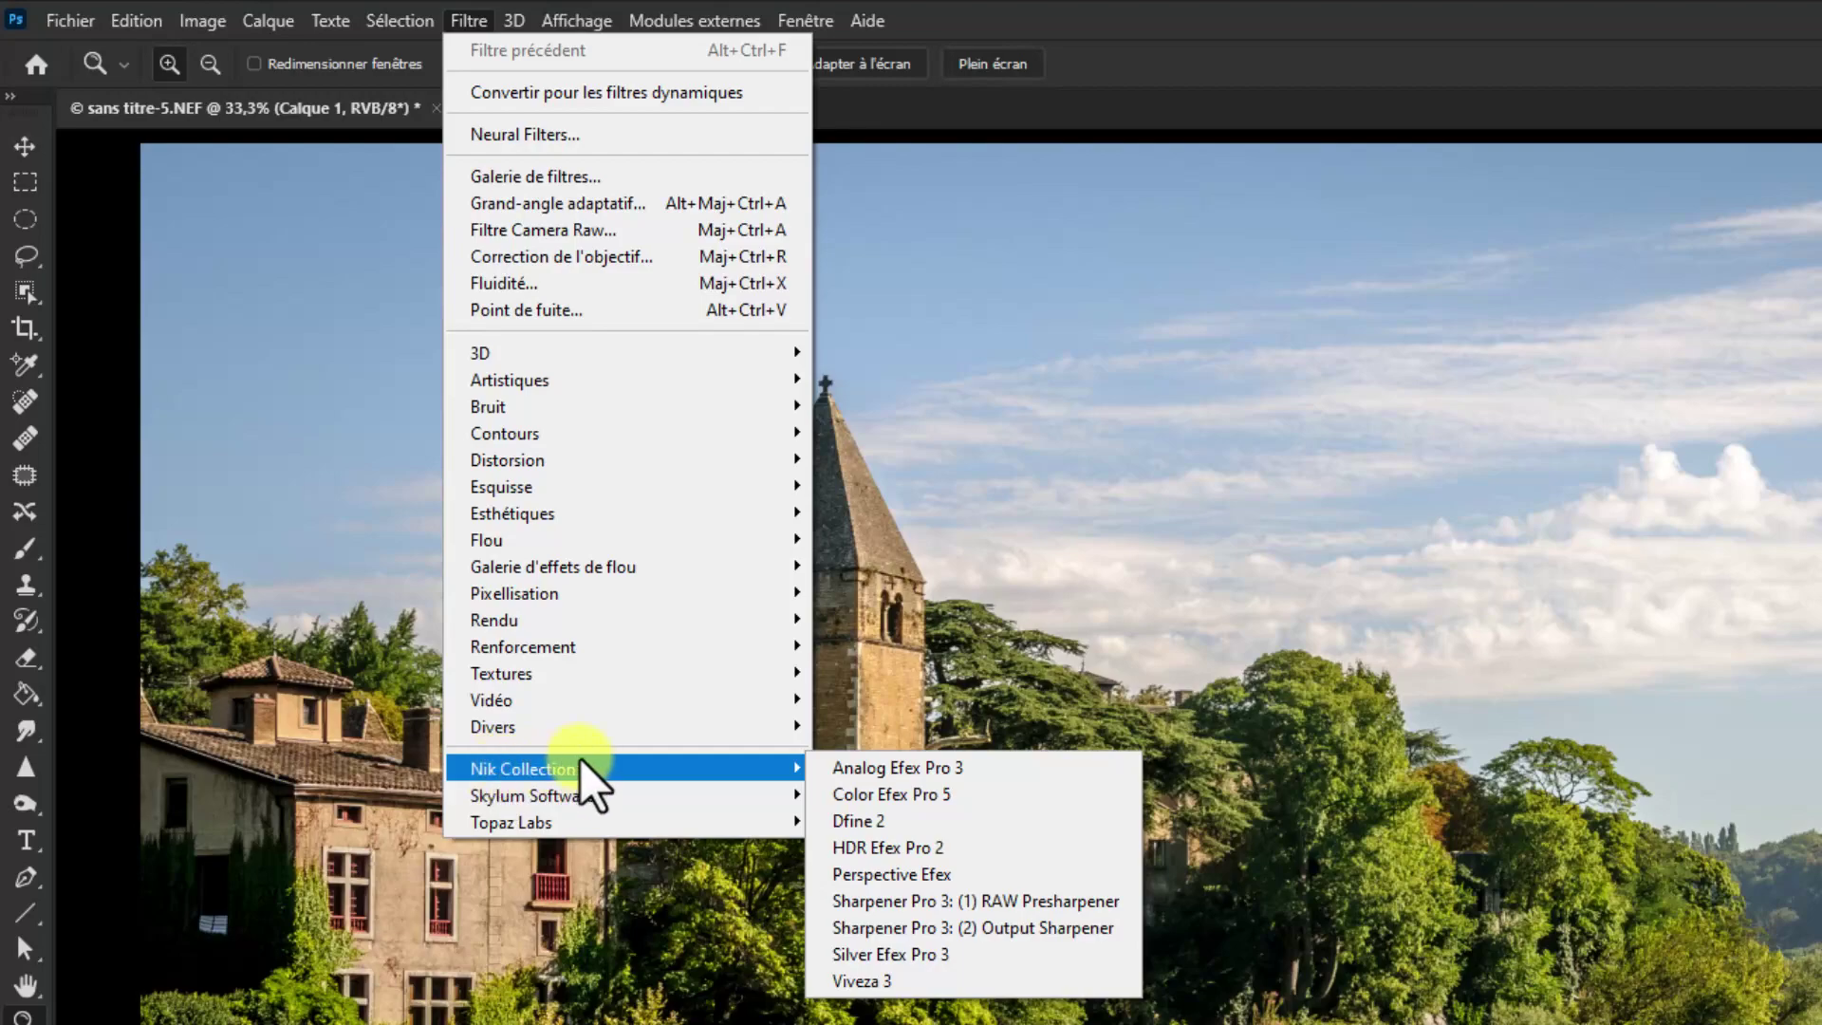
{"action": "left_click", "coordinate": [883, 767]}
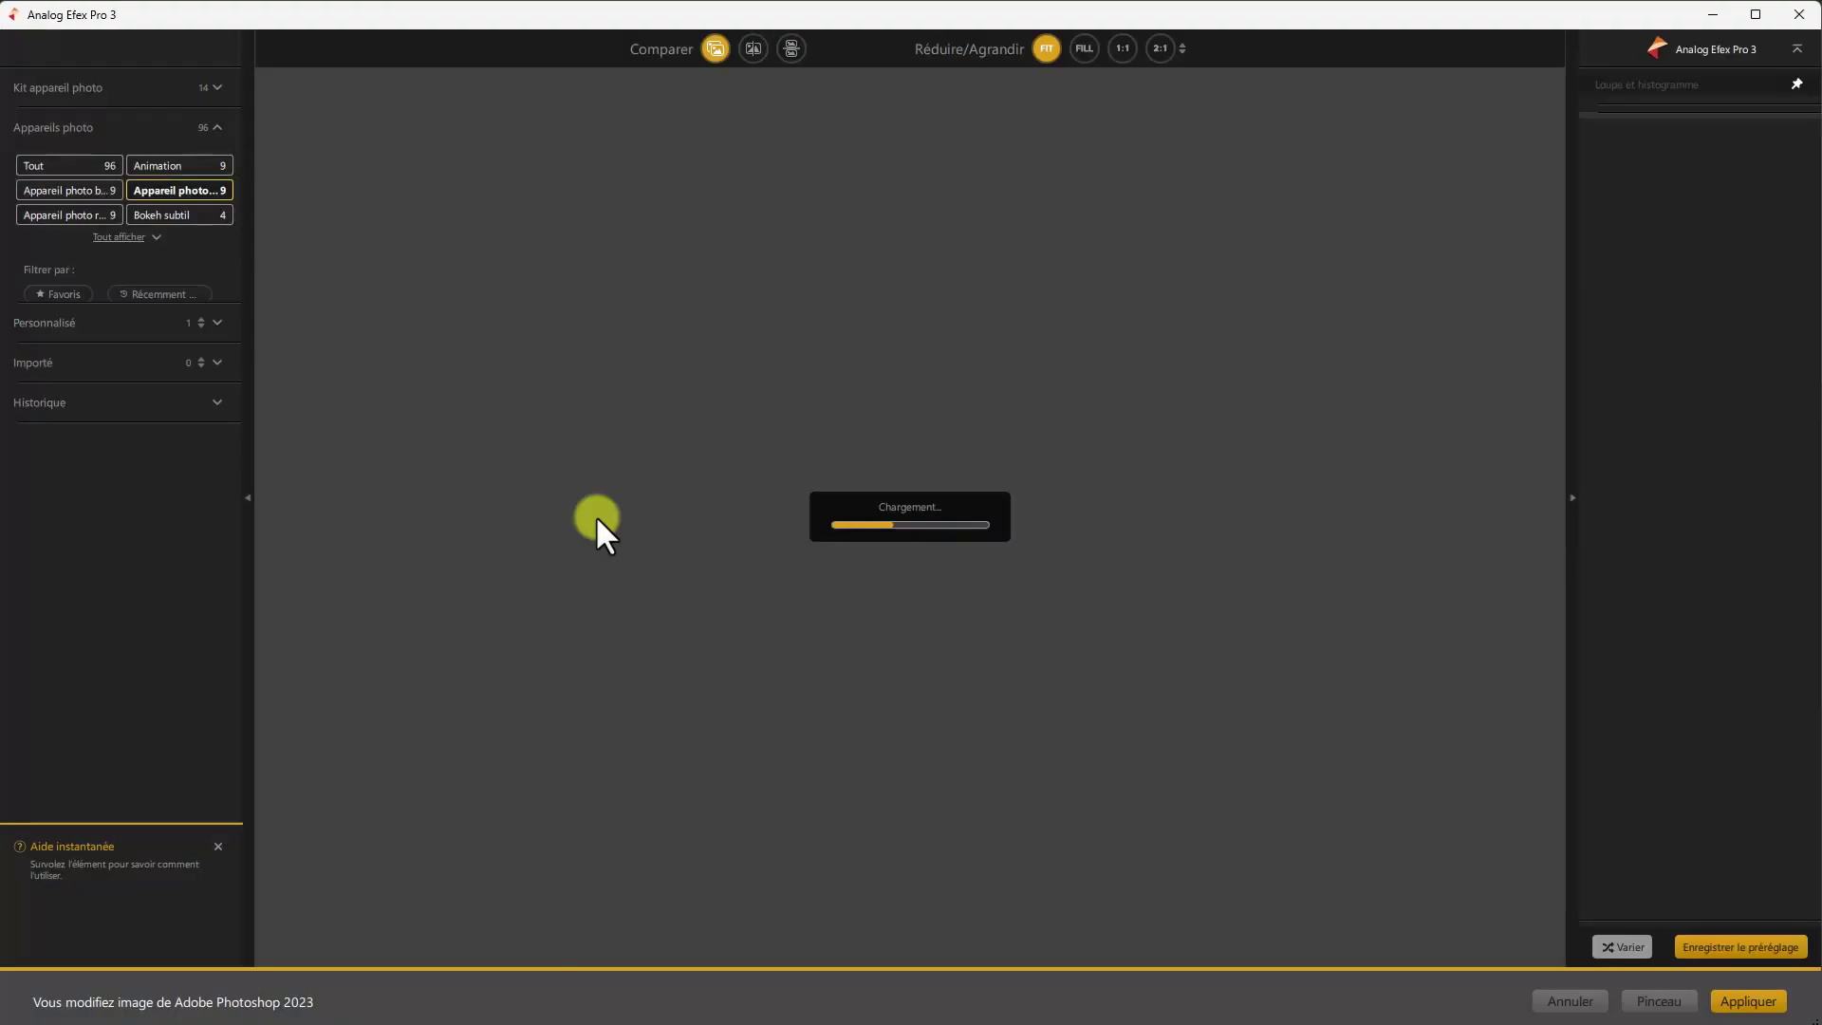
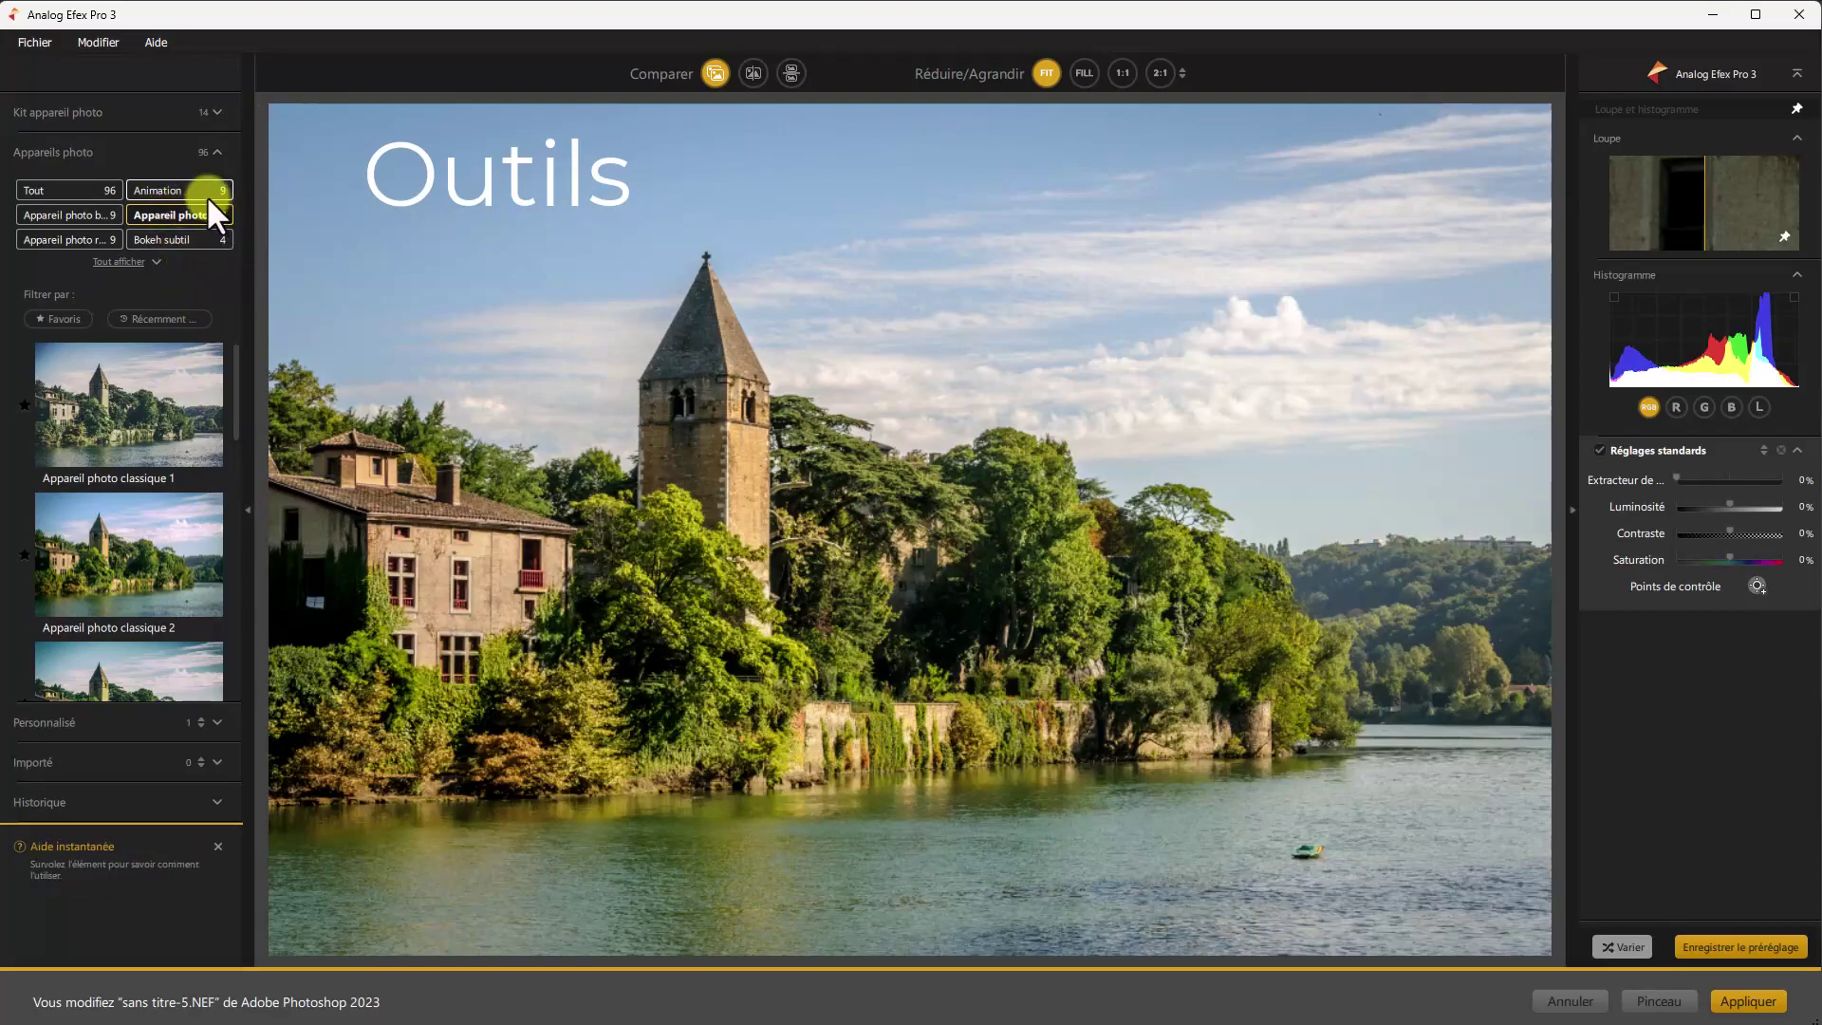
Step: Review the tools in the camera kit and return to the camera presets
{"action": "left_click", "coordinate": [220, 112]}
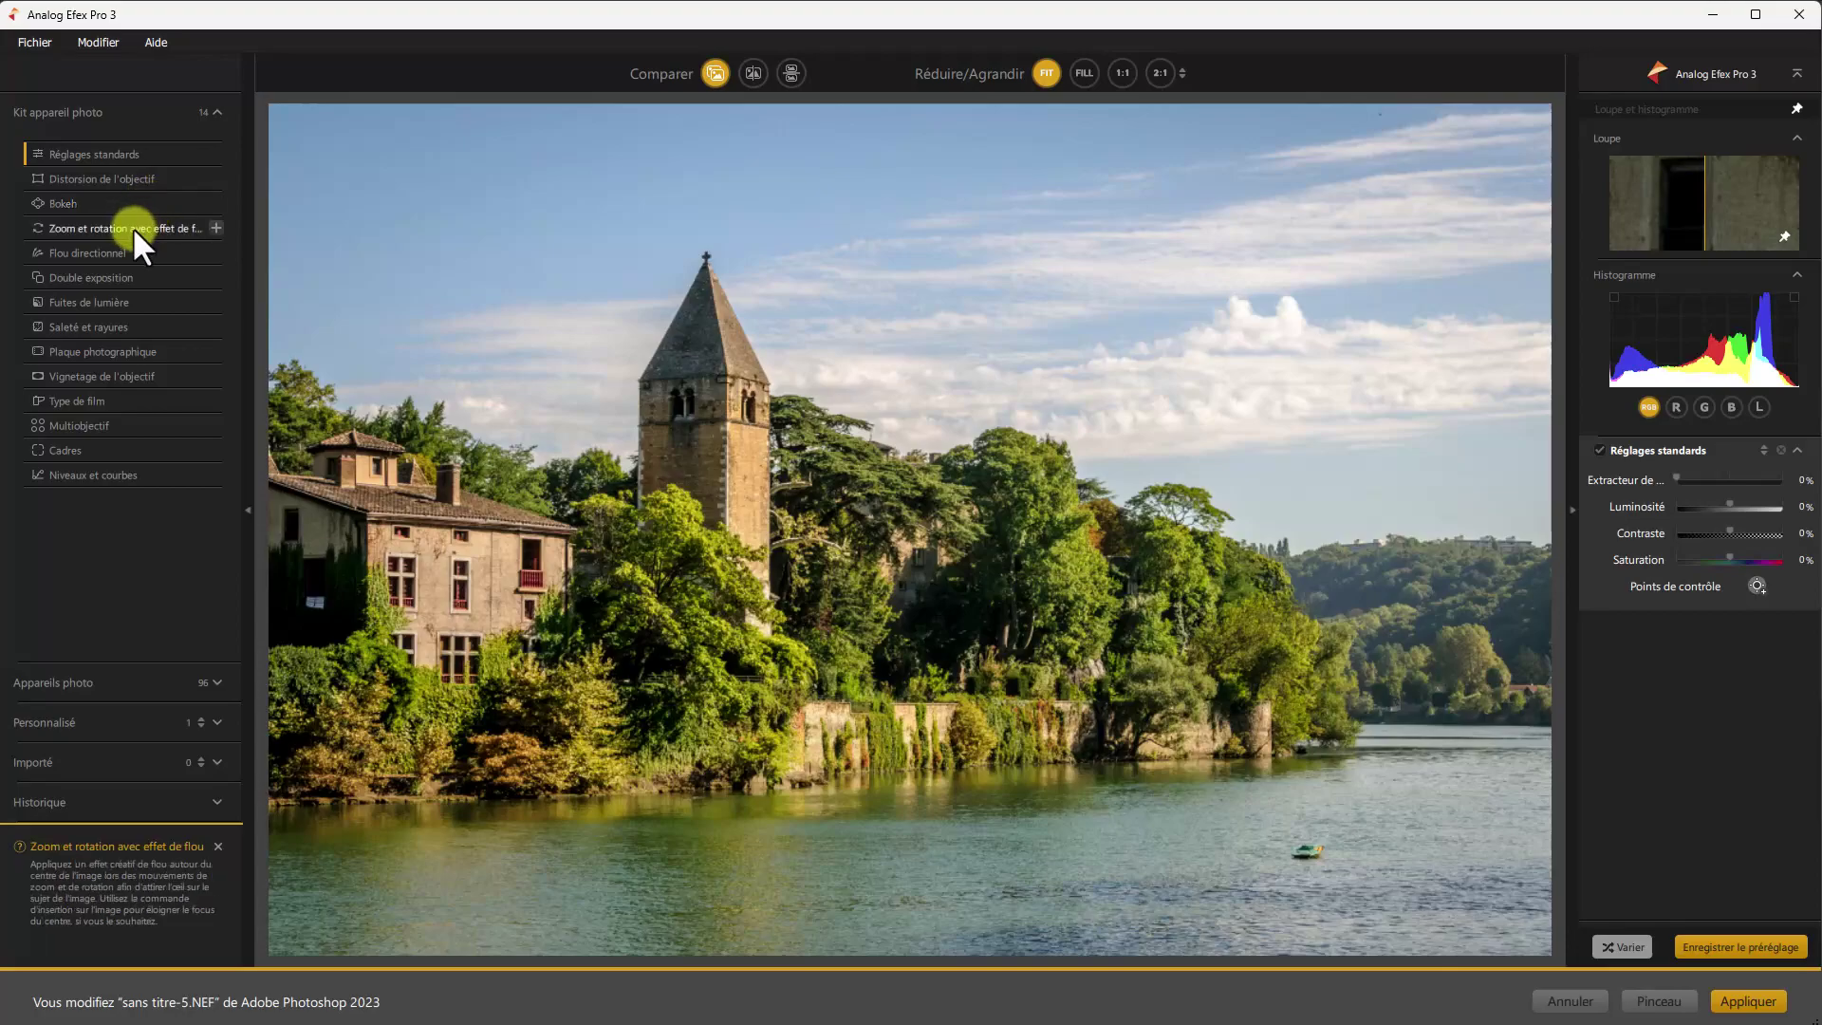
{"action": "left_click", "coordinate": [219, 675]}
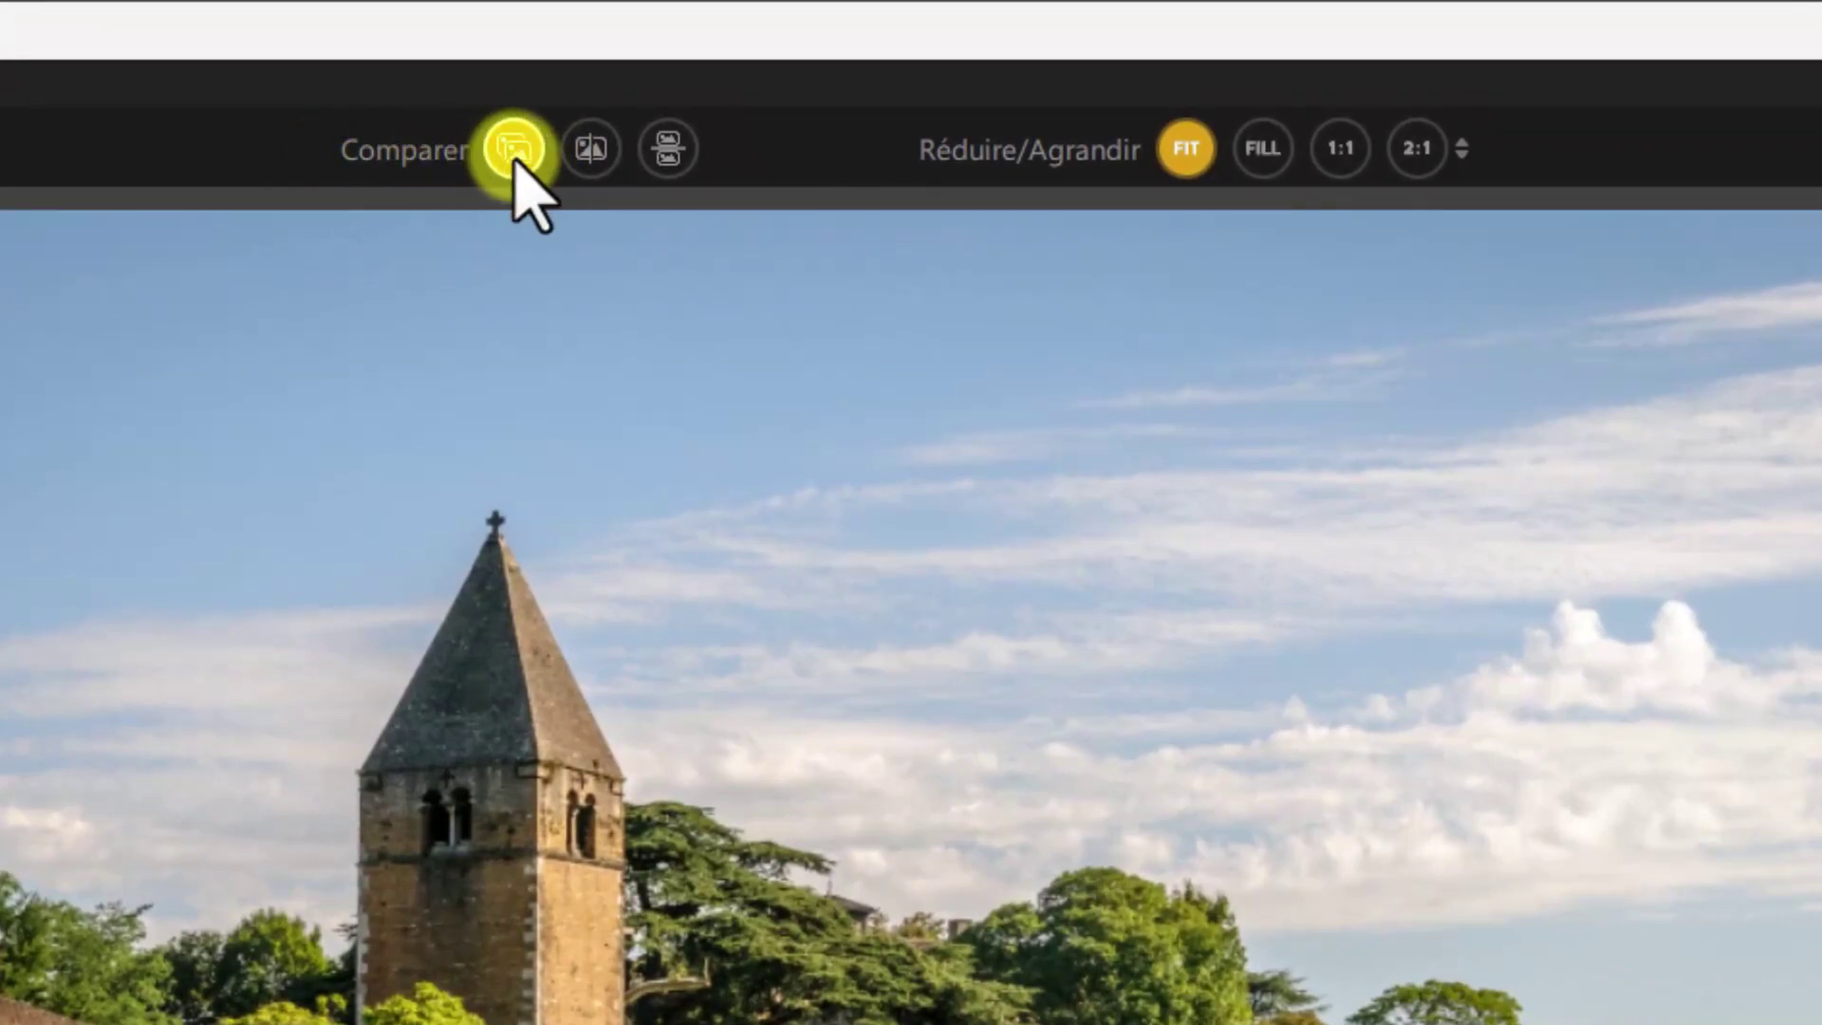
Step: Preview the photo in split and side-by-side comparison, return to the single-image view, and check the additional zoom ratios
{"action": "left_click", "coordinate": [577, 155]}
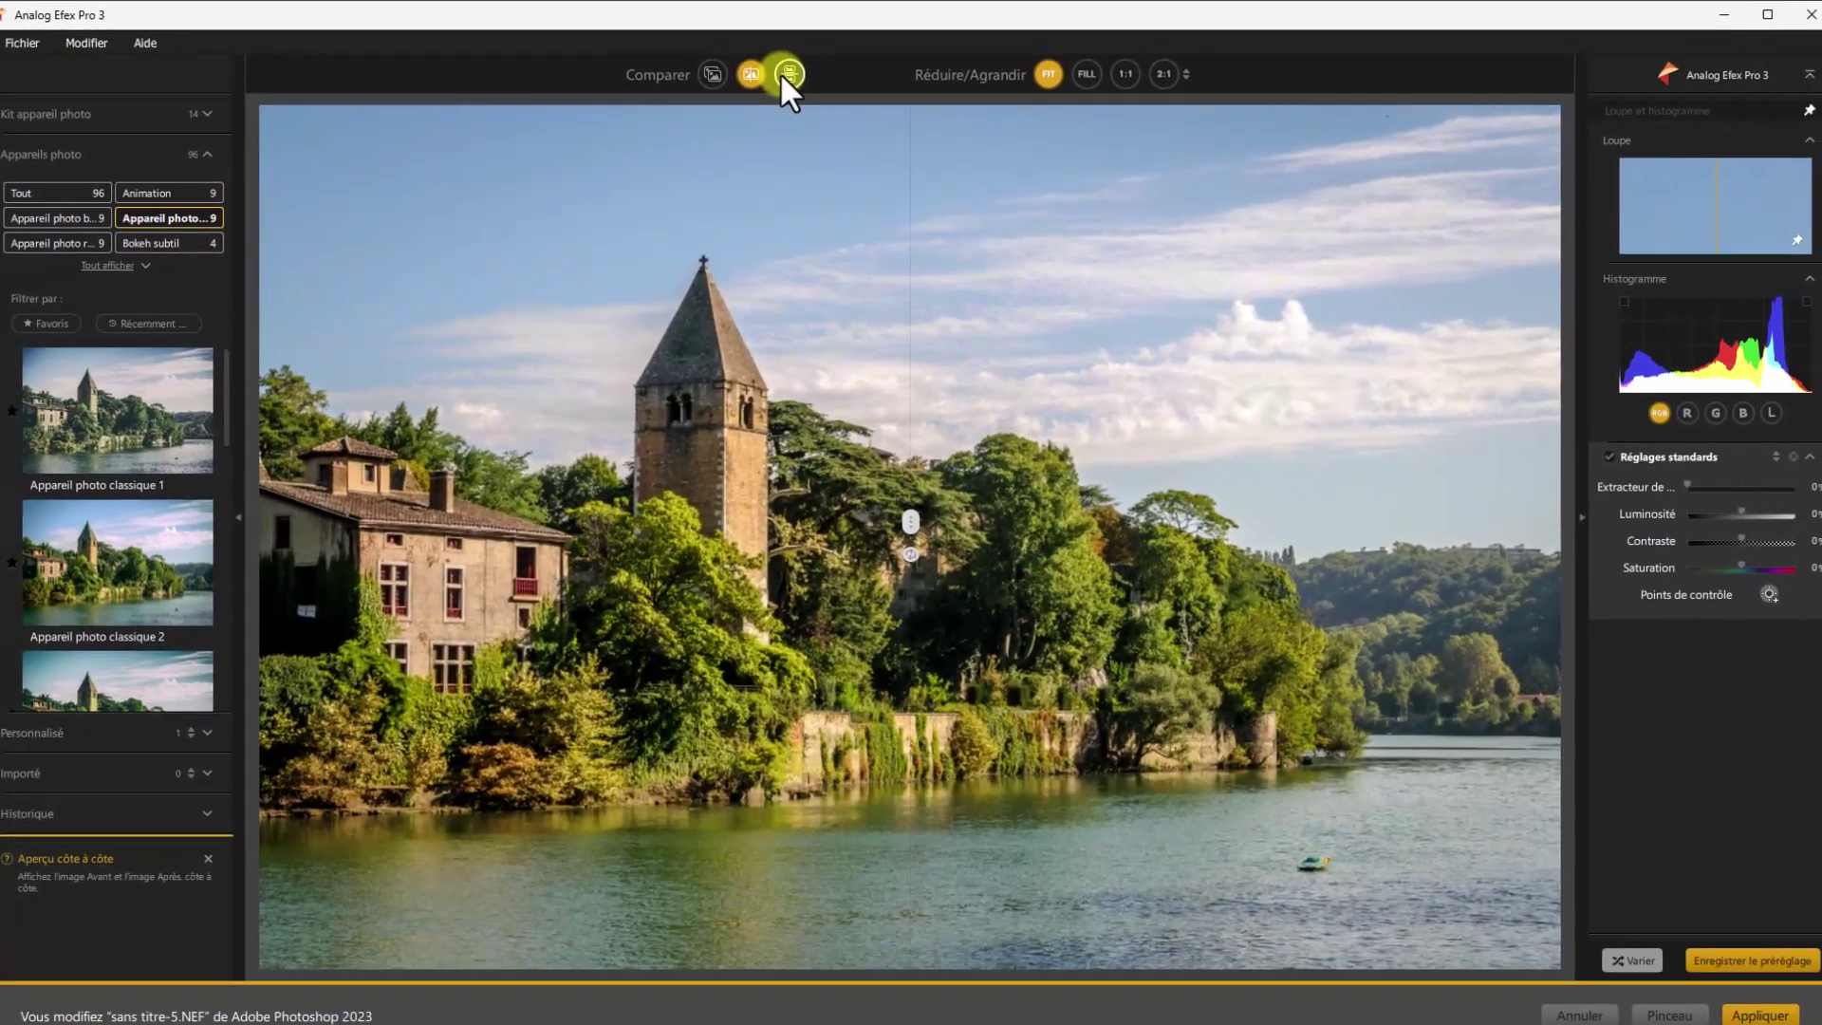
{"action": "left_click", "coordinate": [668, 148]}
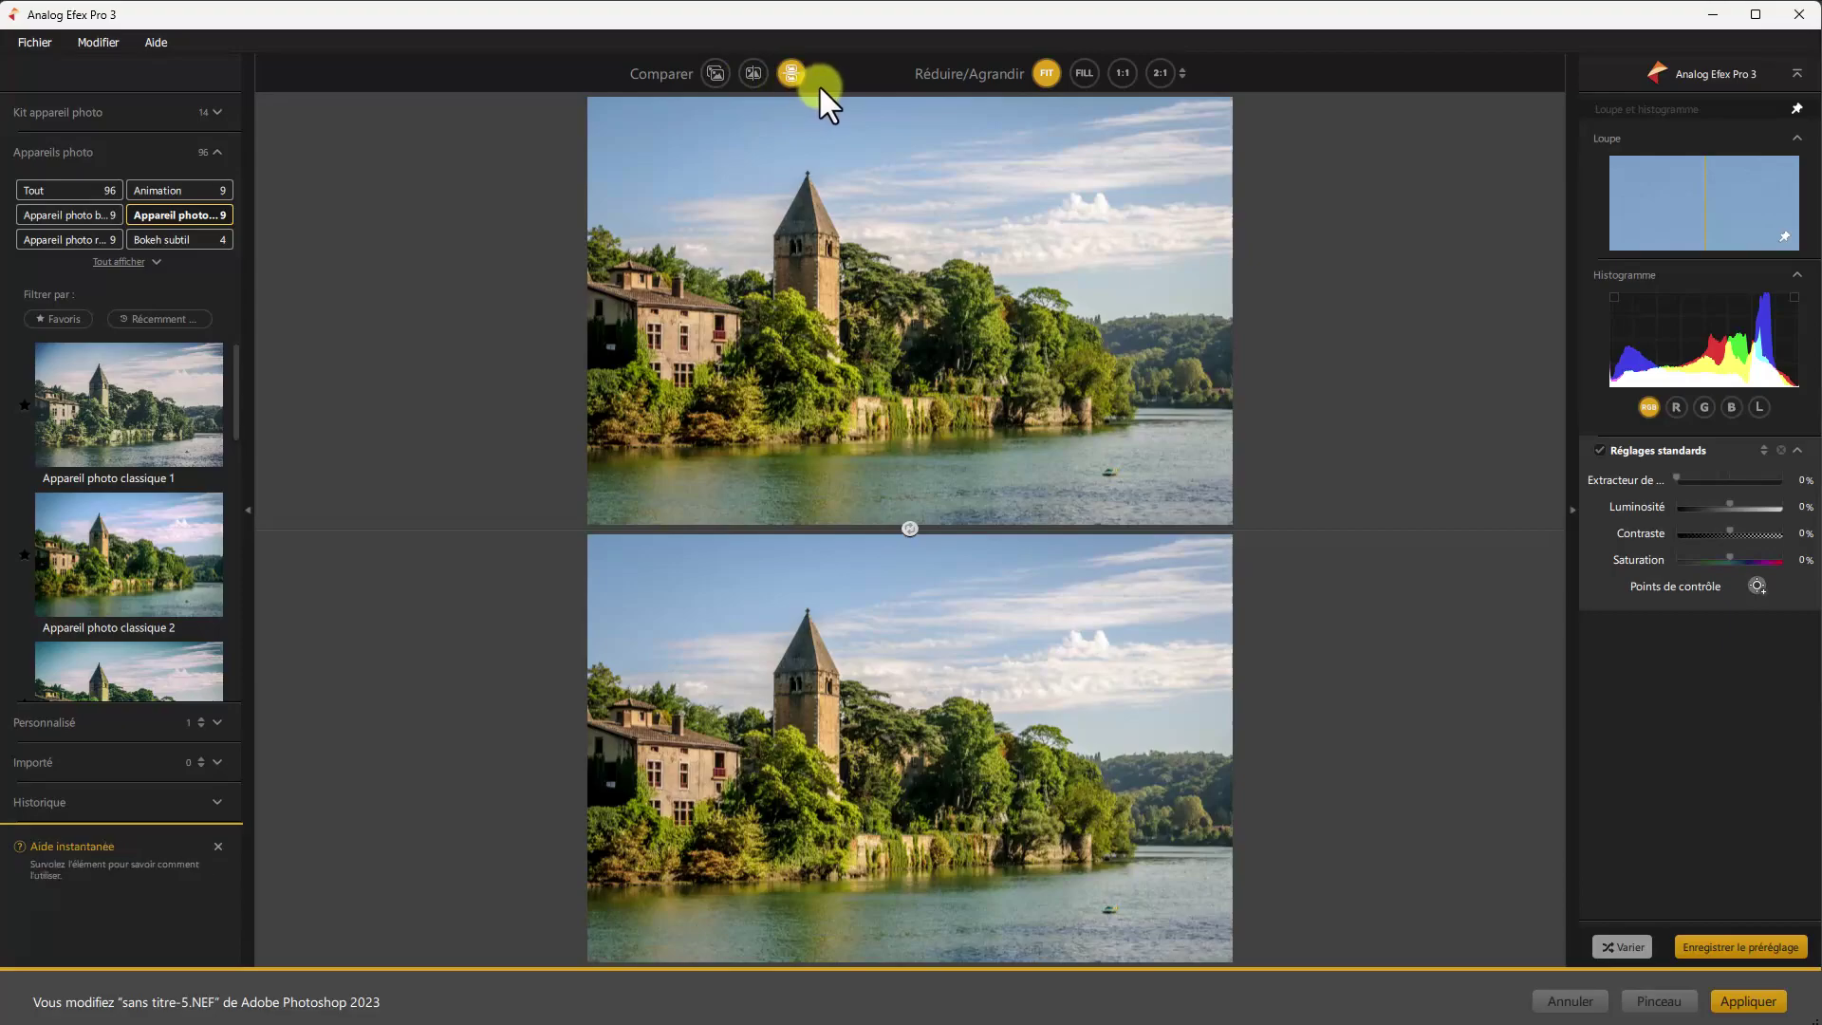
{"action": "left_click", "coordinate": [710, 72]}
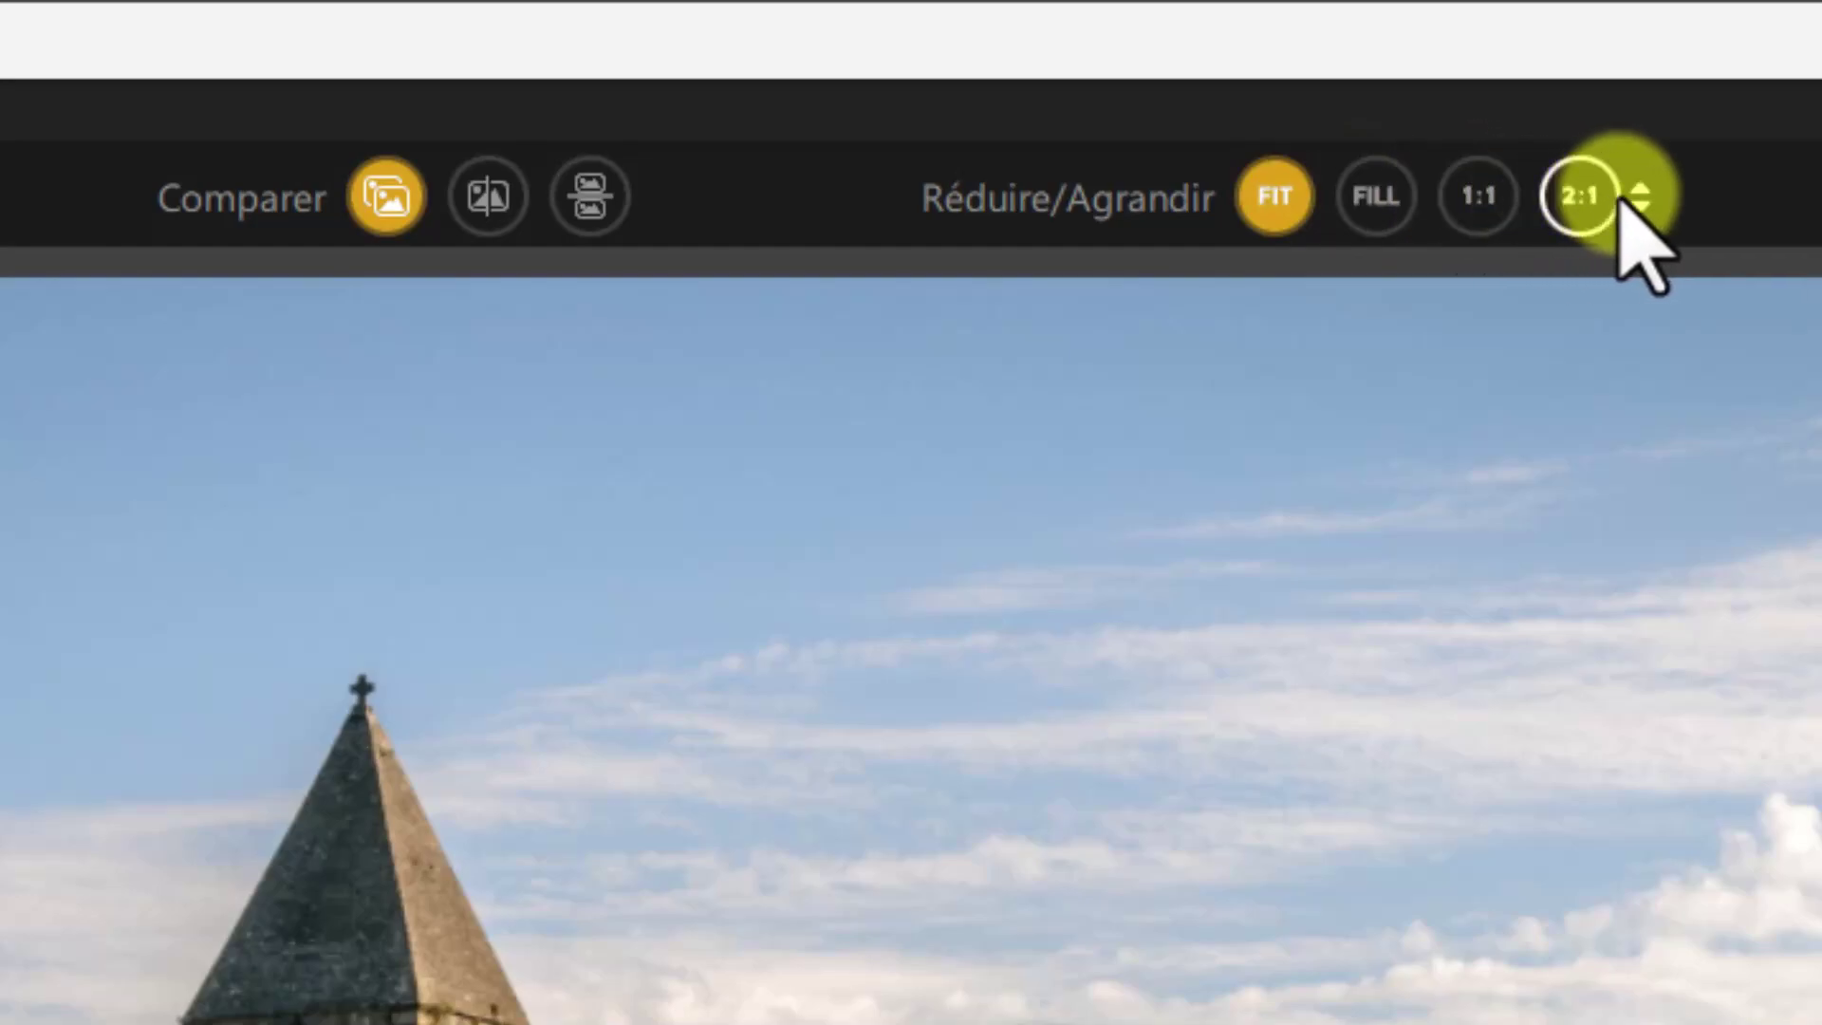
{"action": "left_click", "coordinate": [1648, 201]}
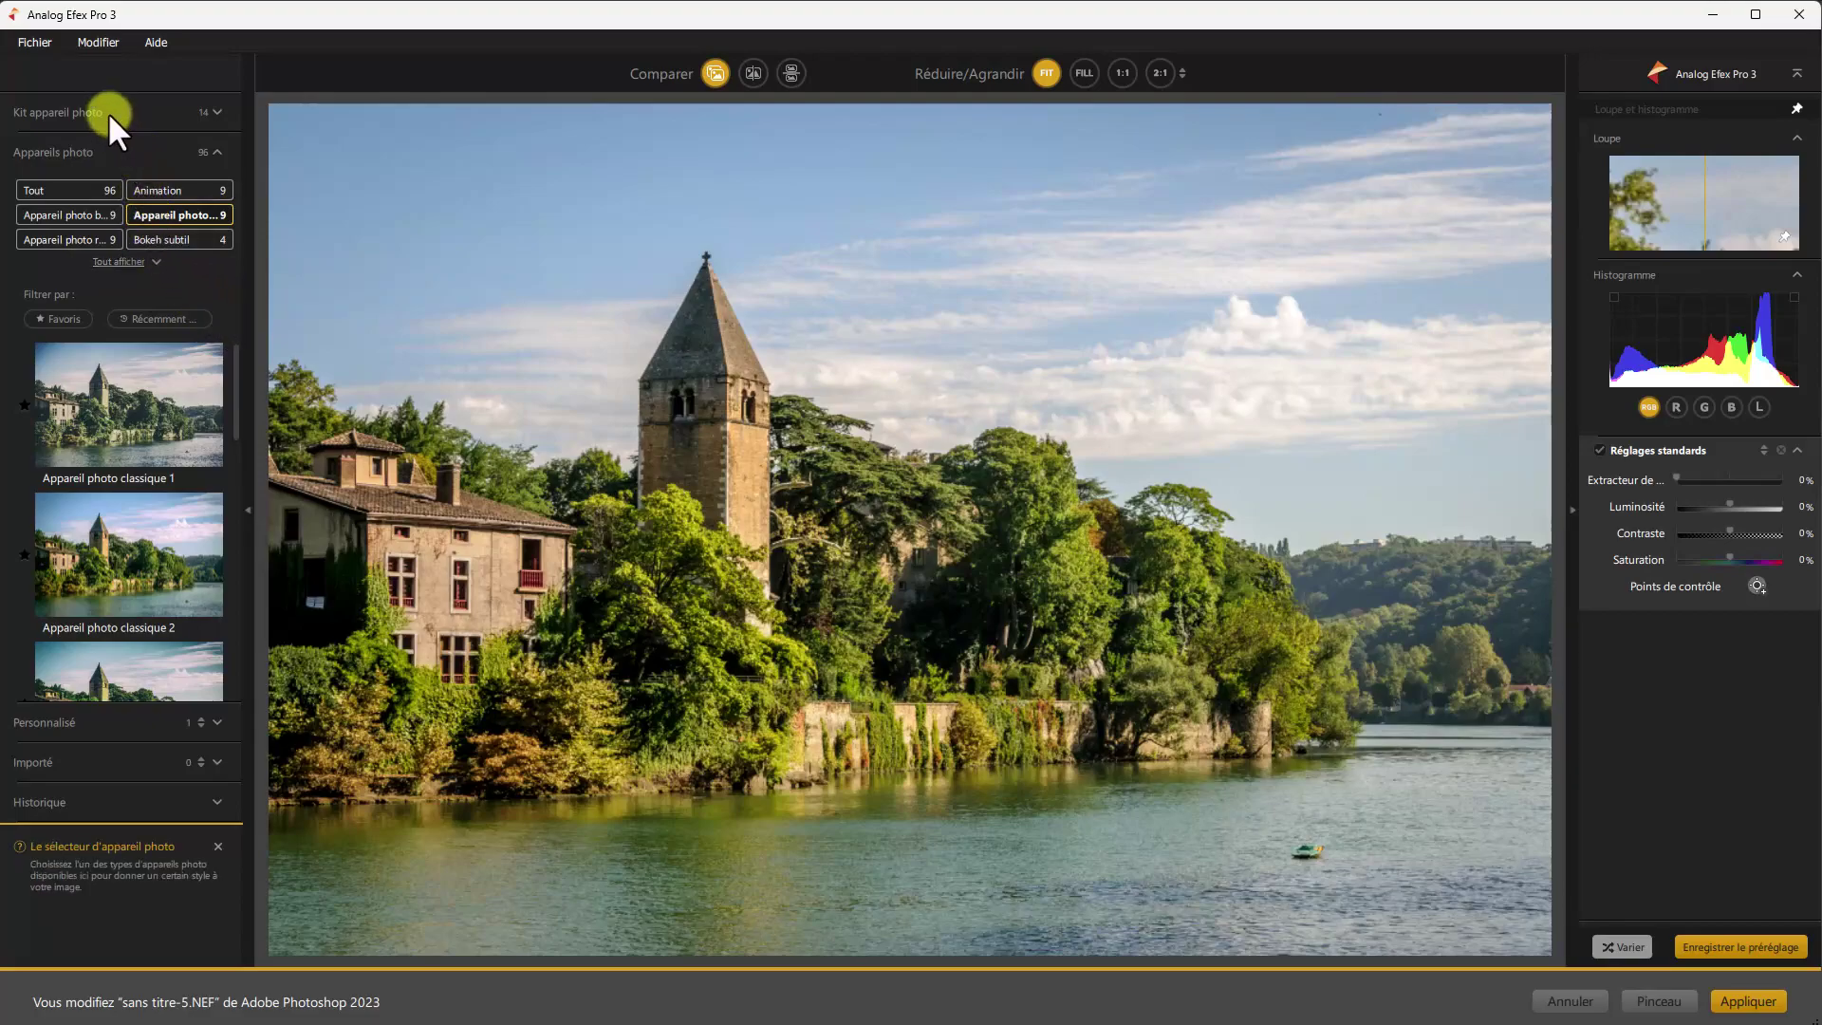
Step: Look through the camera kit, camera presets and edit history, and return to the camera kit's tool list
{"action": "left_click", "coordinate": [213, 110]}
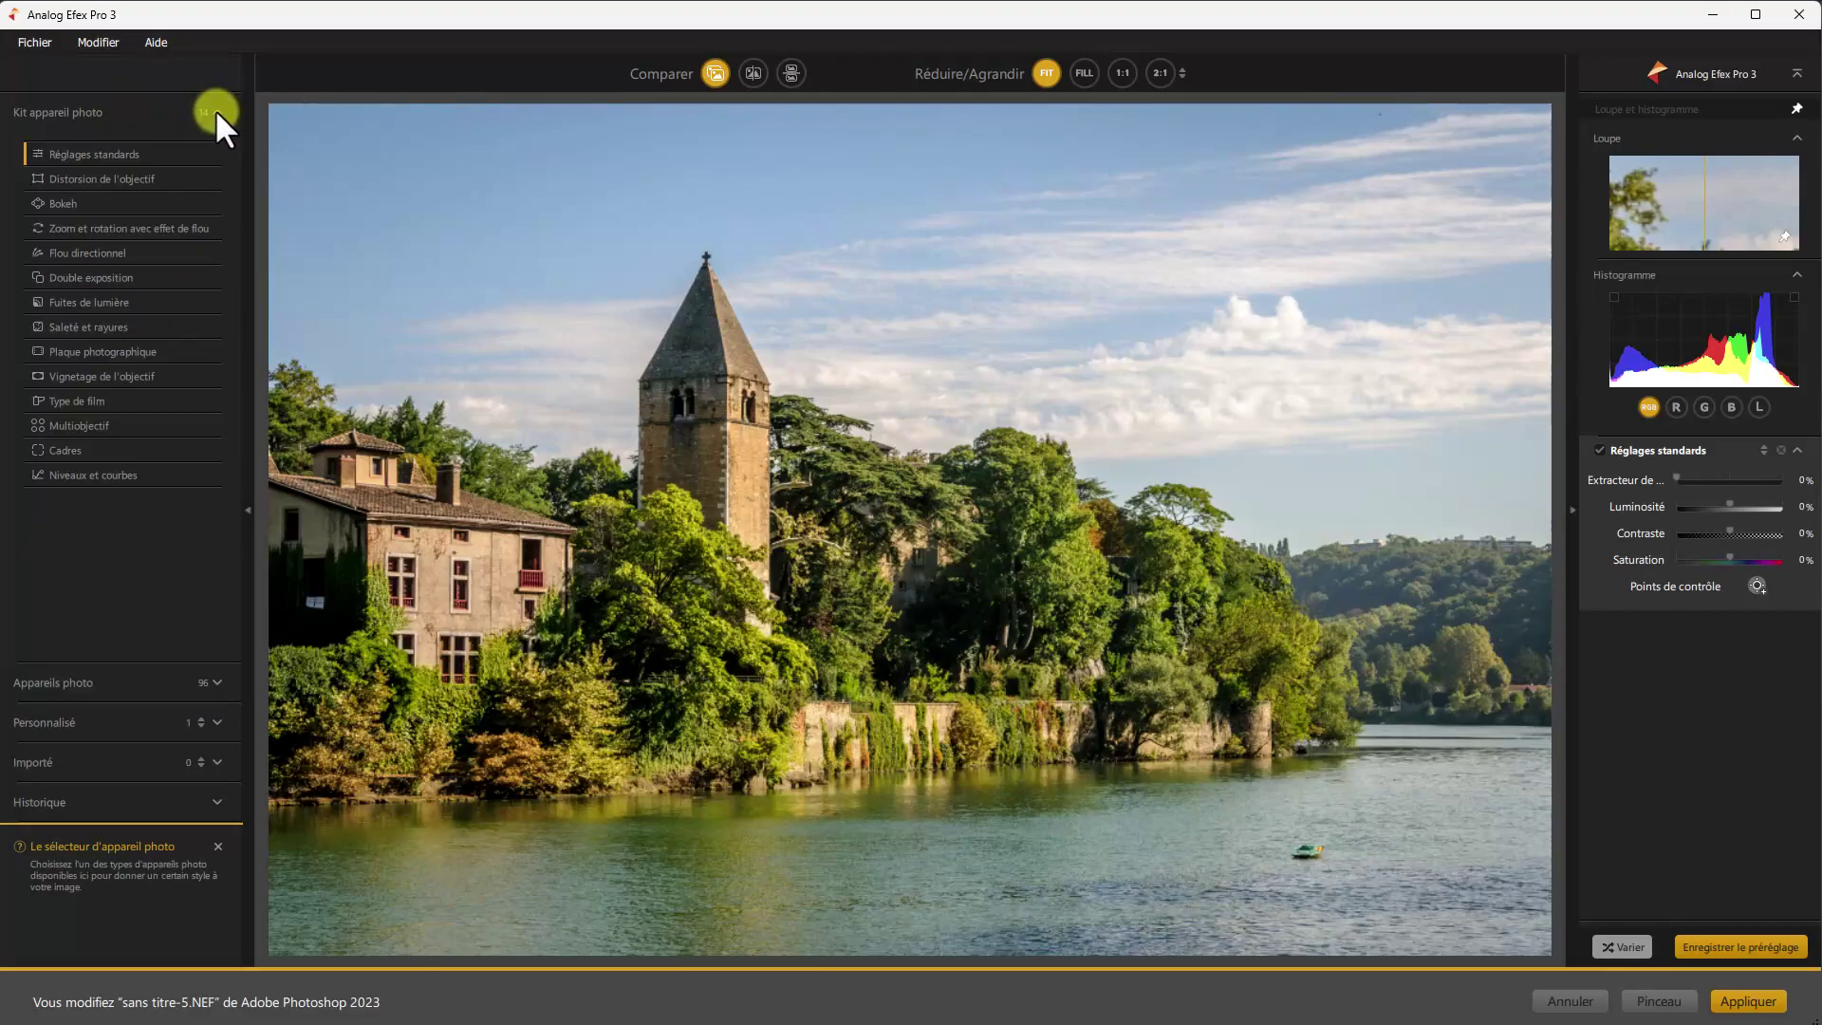
{"action": "left_click", "coordinate": [218, 681]}
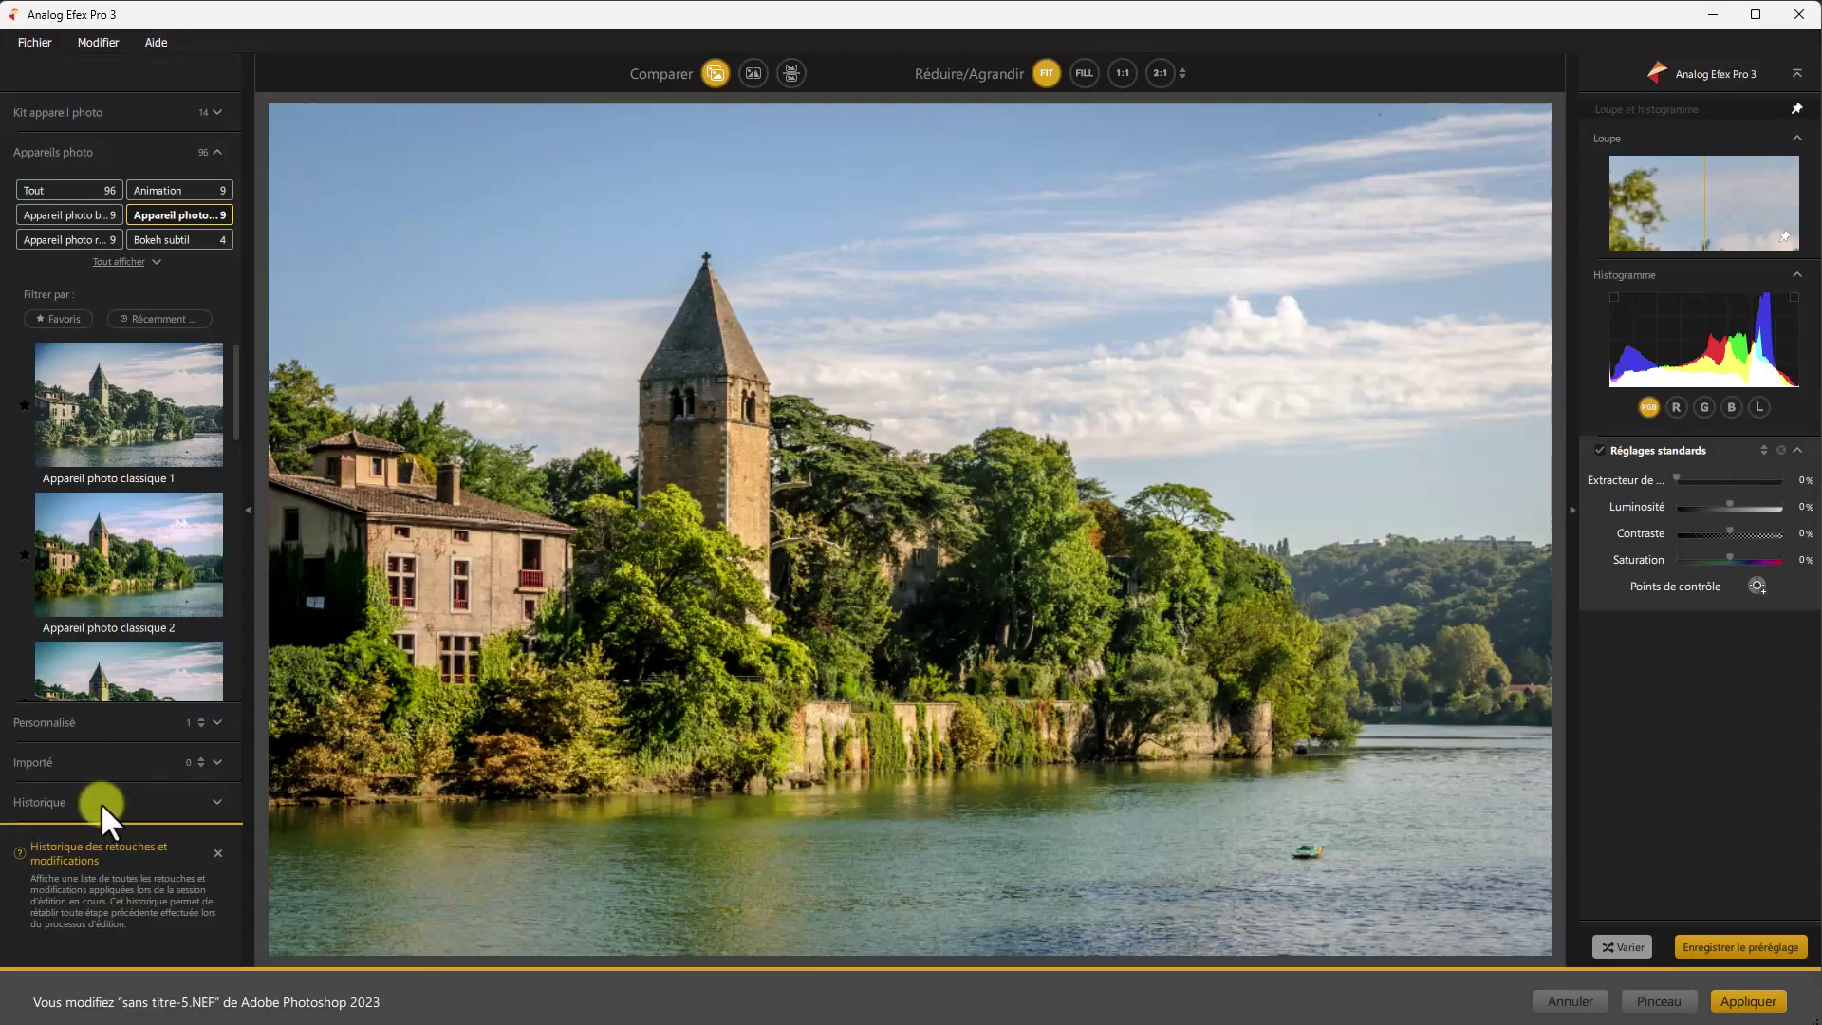
{"action": "left_click", "coordinate": [213, 797]}
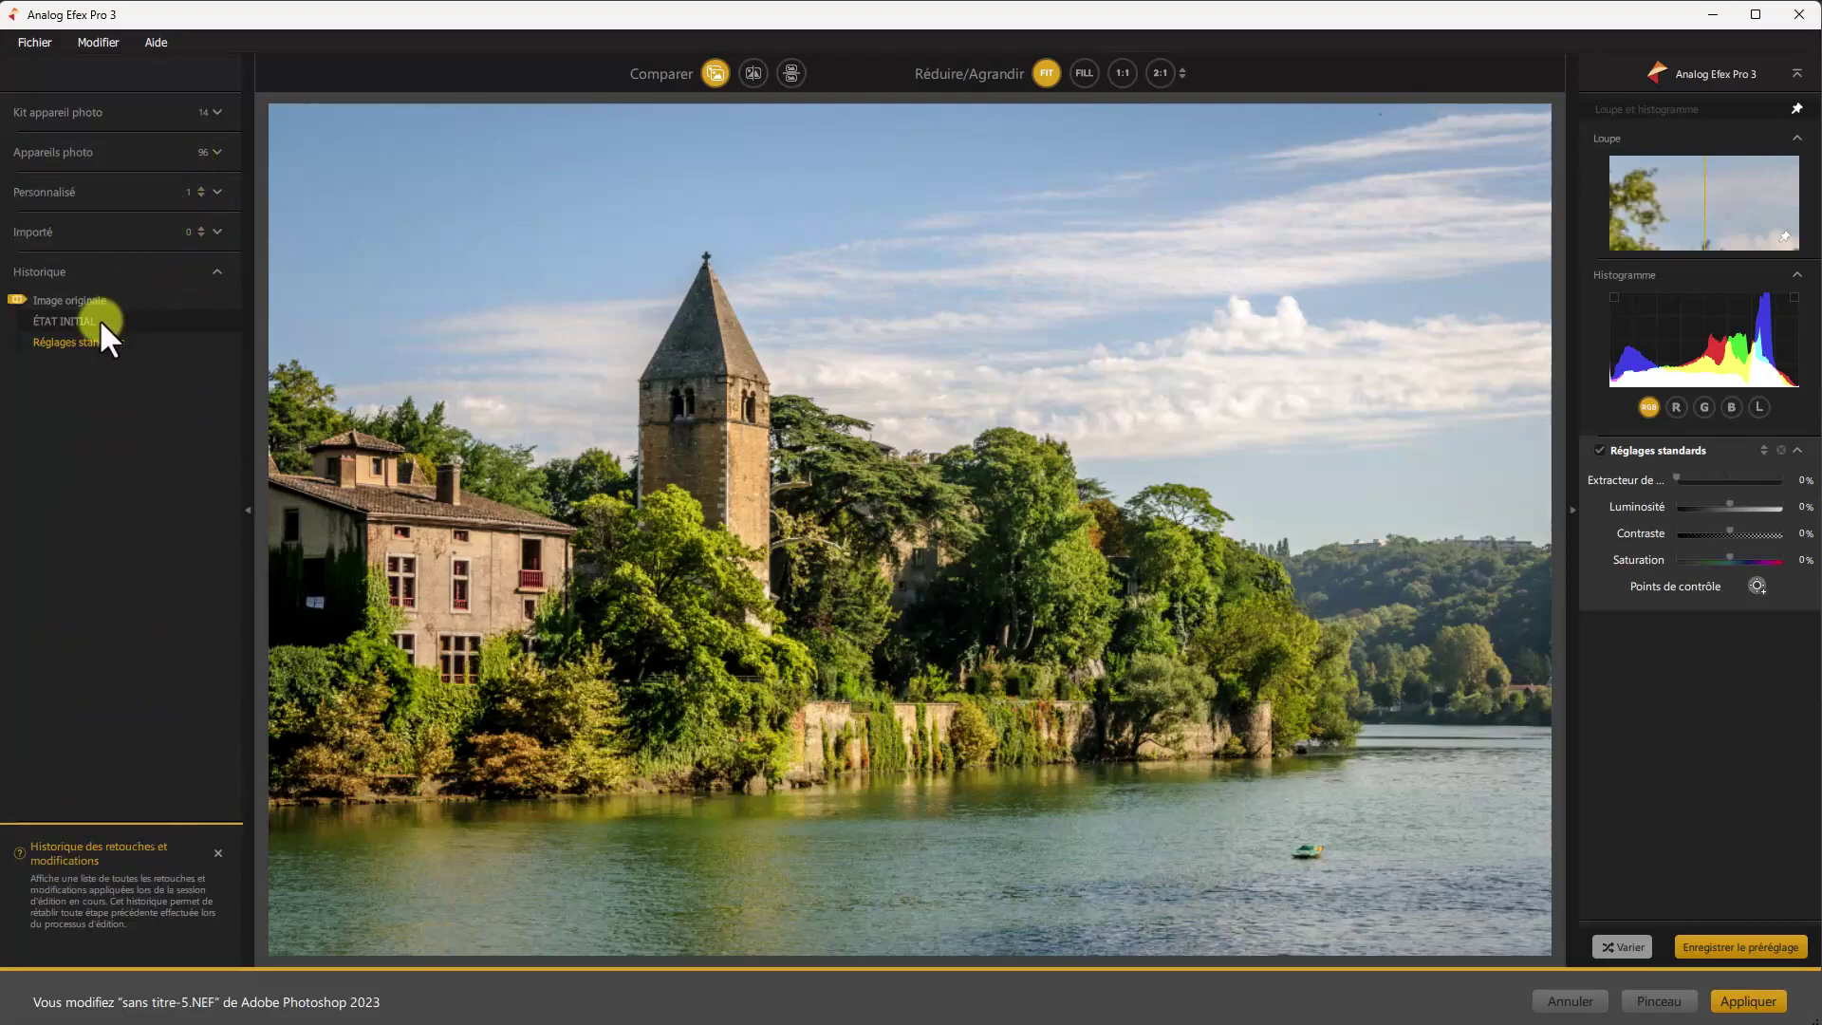
{"action": "left_click", "coordinate": [219, 112]}
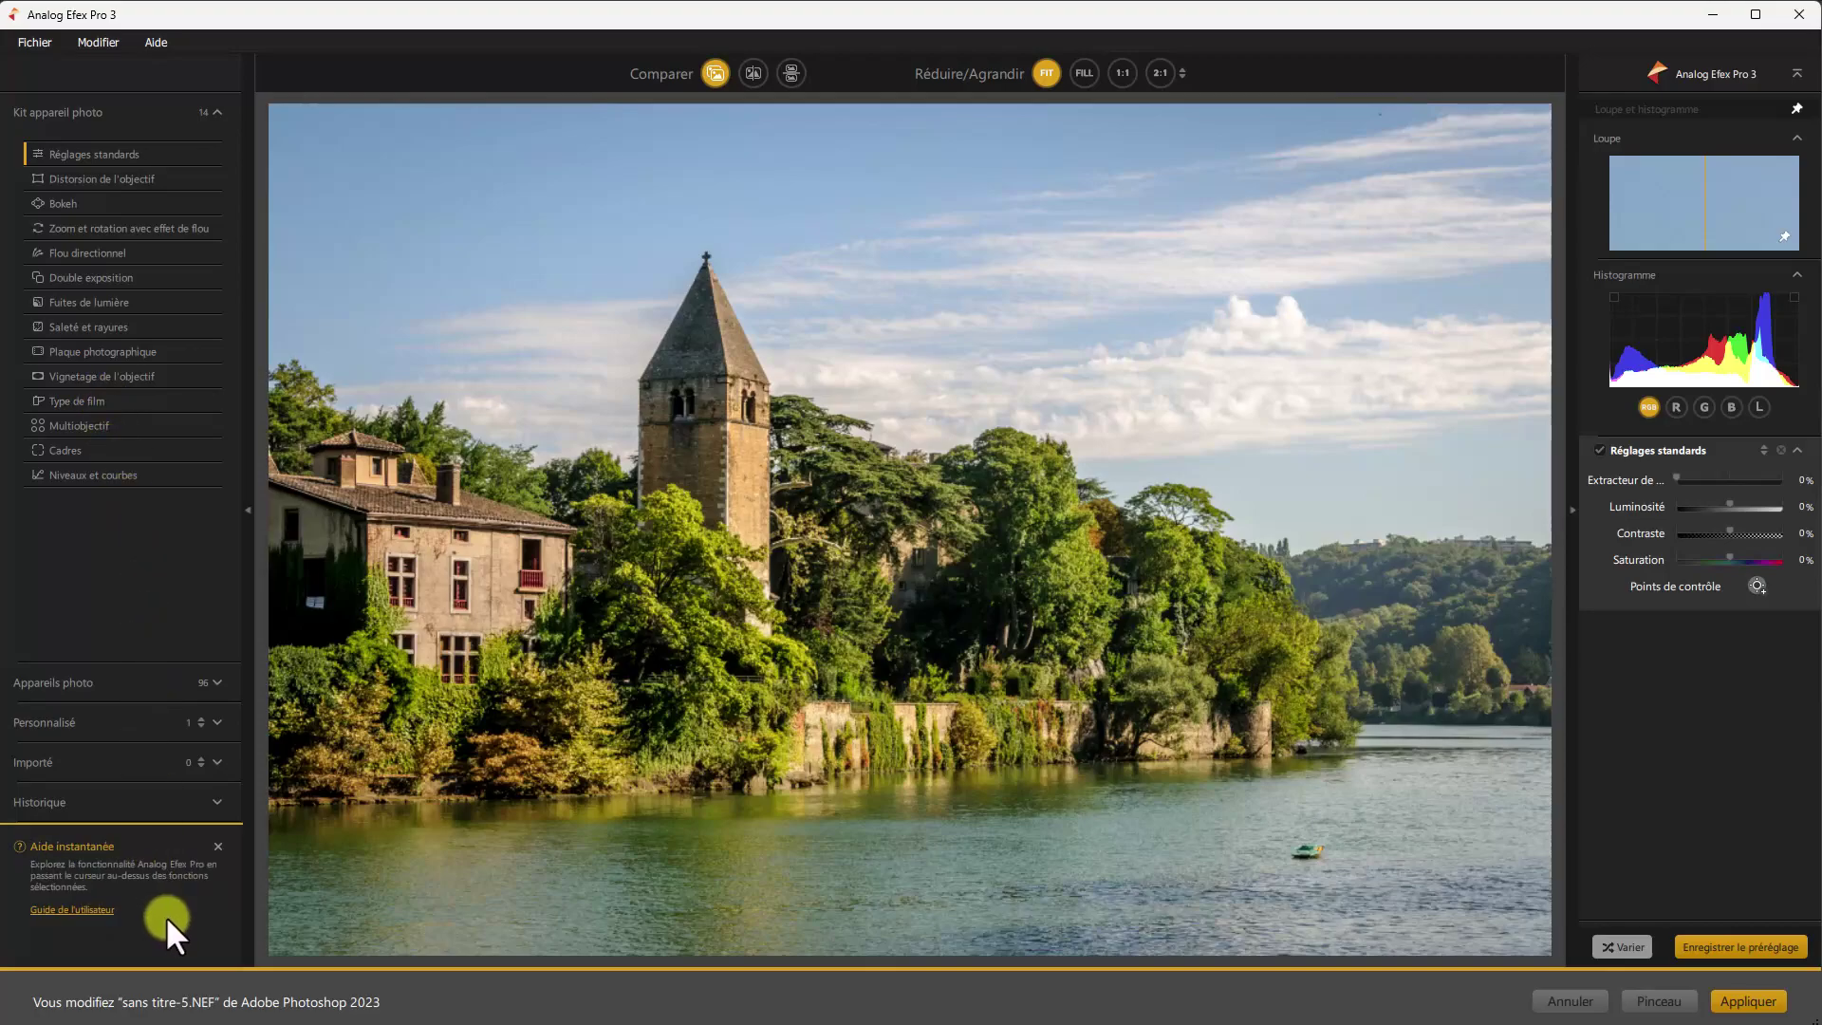
Step: Hide the instant help and bring it back
{"action": "left_click", "coordinate": [220, 845]}
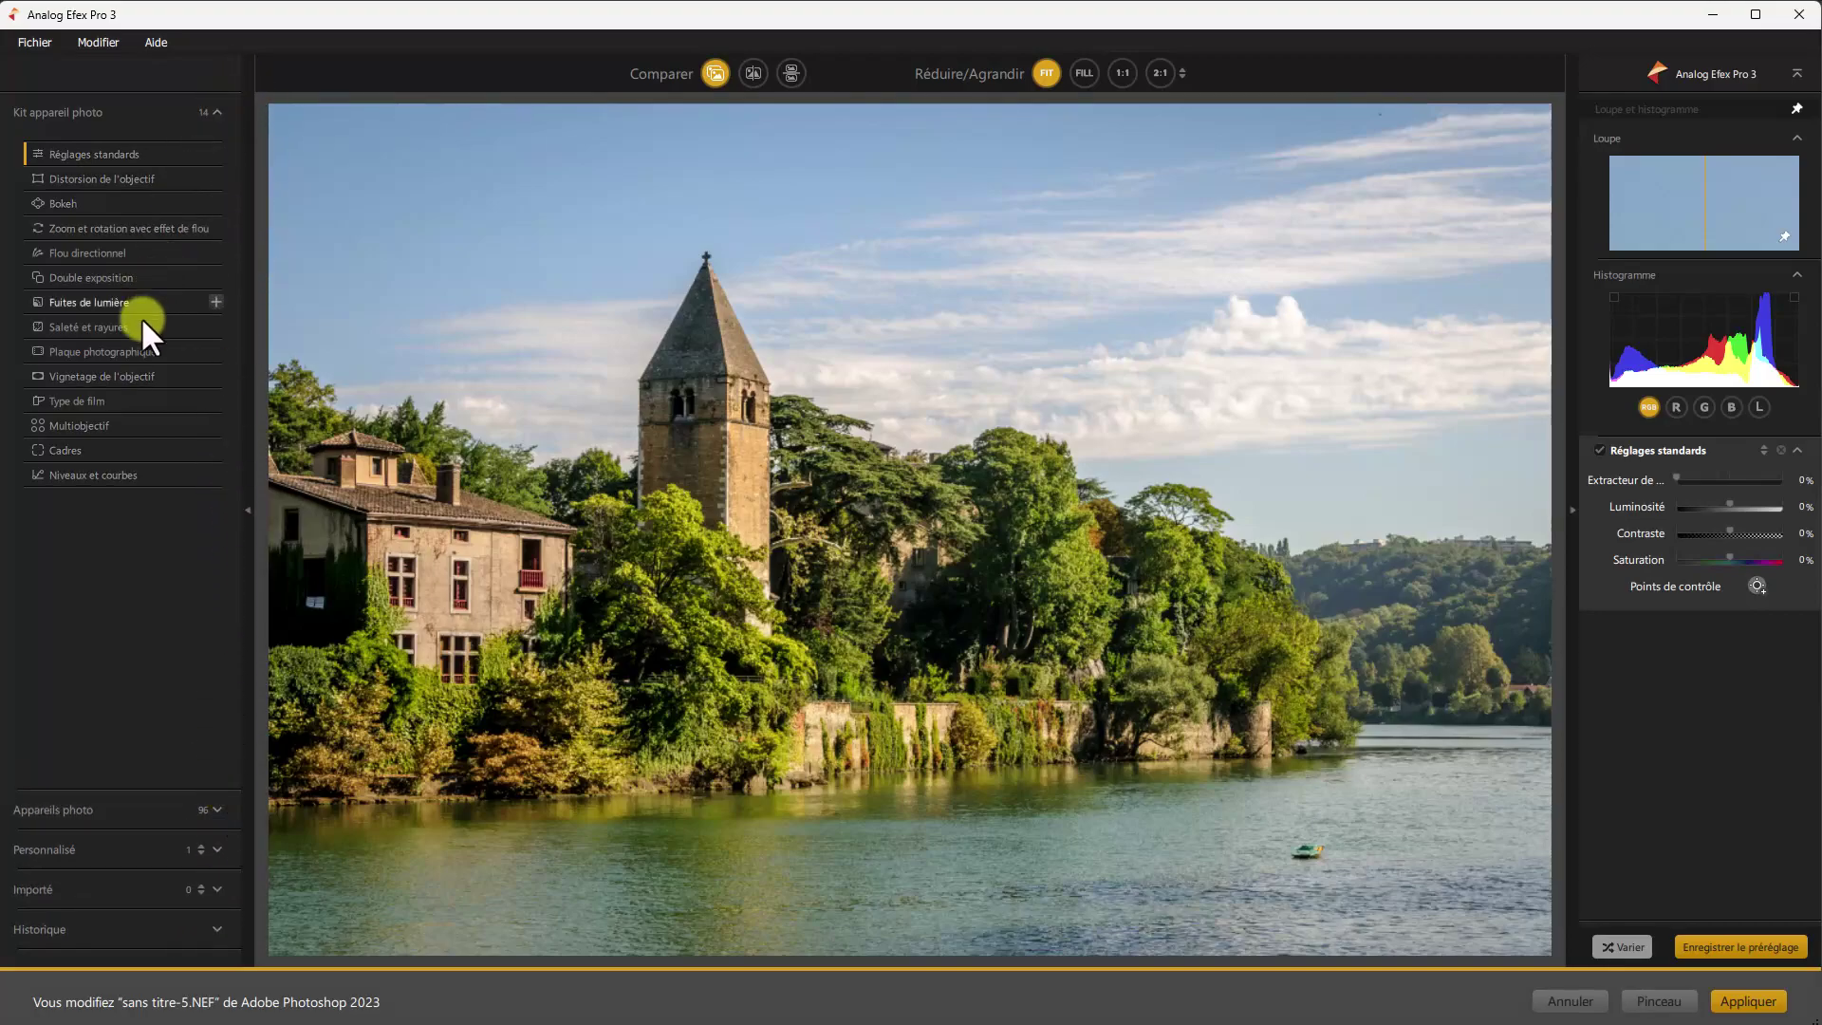
{"action": "left_click", "coordinate": [157, 38]}
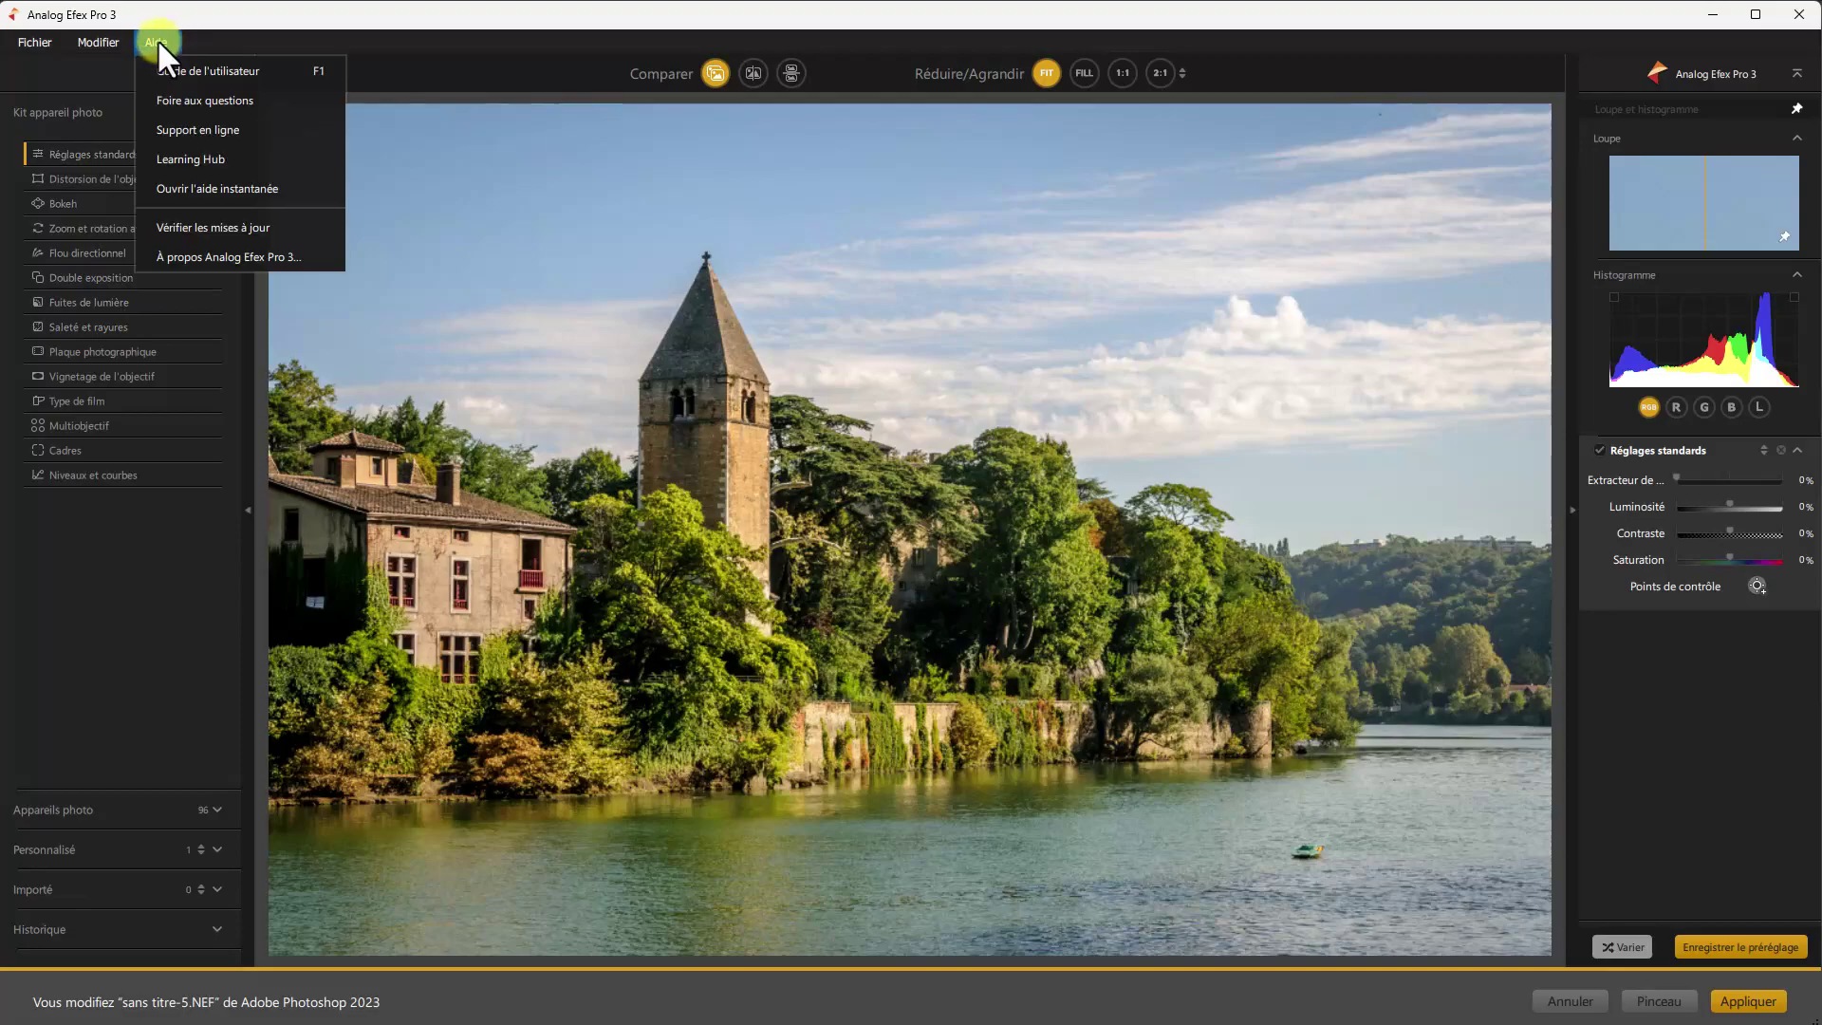
{"action": "left_click", "coordinate": [184, 191]}
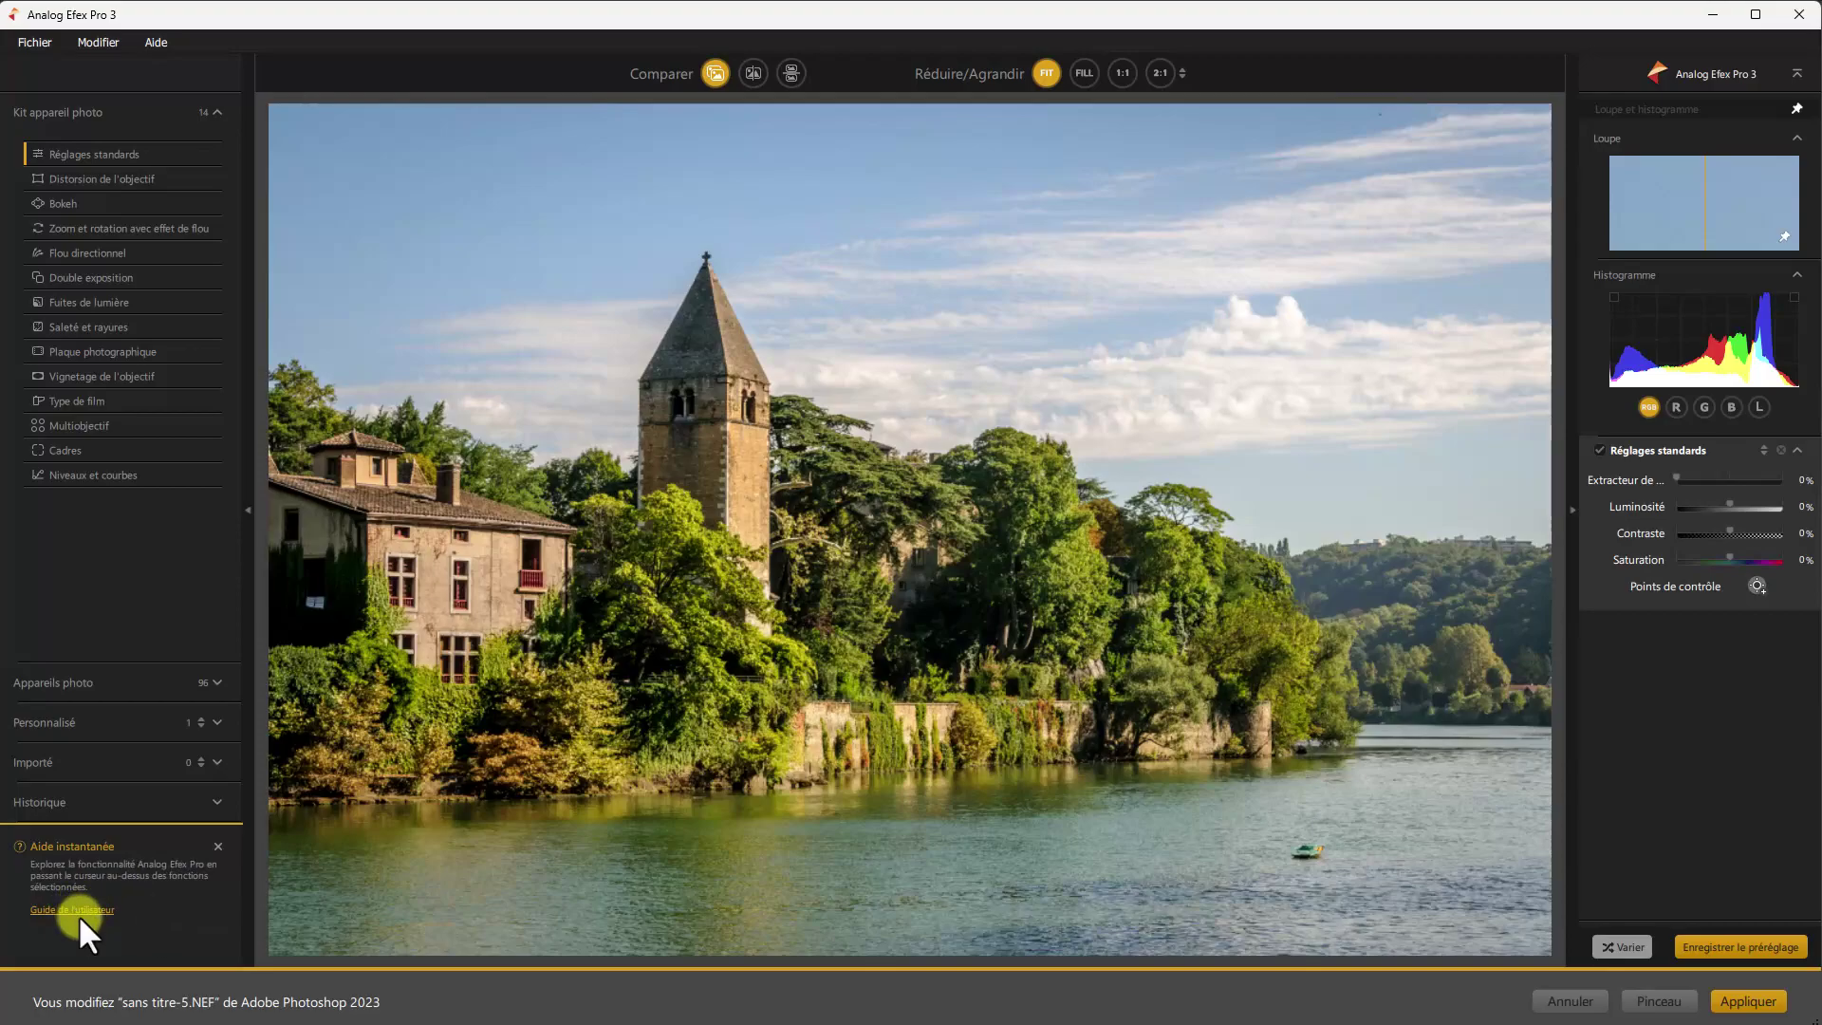
Step: Open the online user guide from the instant help, read the Analog Efex Pro 3 preferences and interface sections, and close it
{"action": "left_click", "coordinate": [82, 909]}
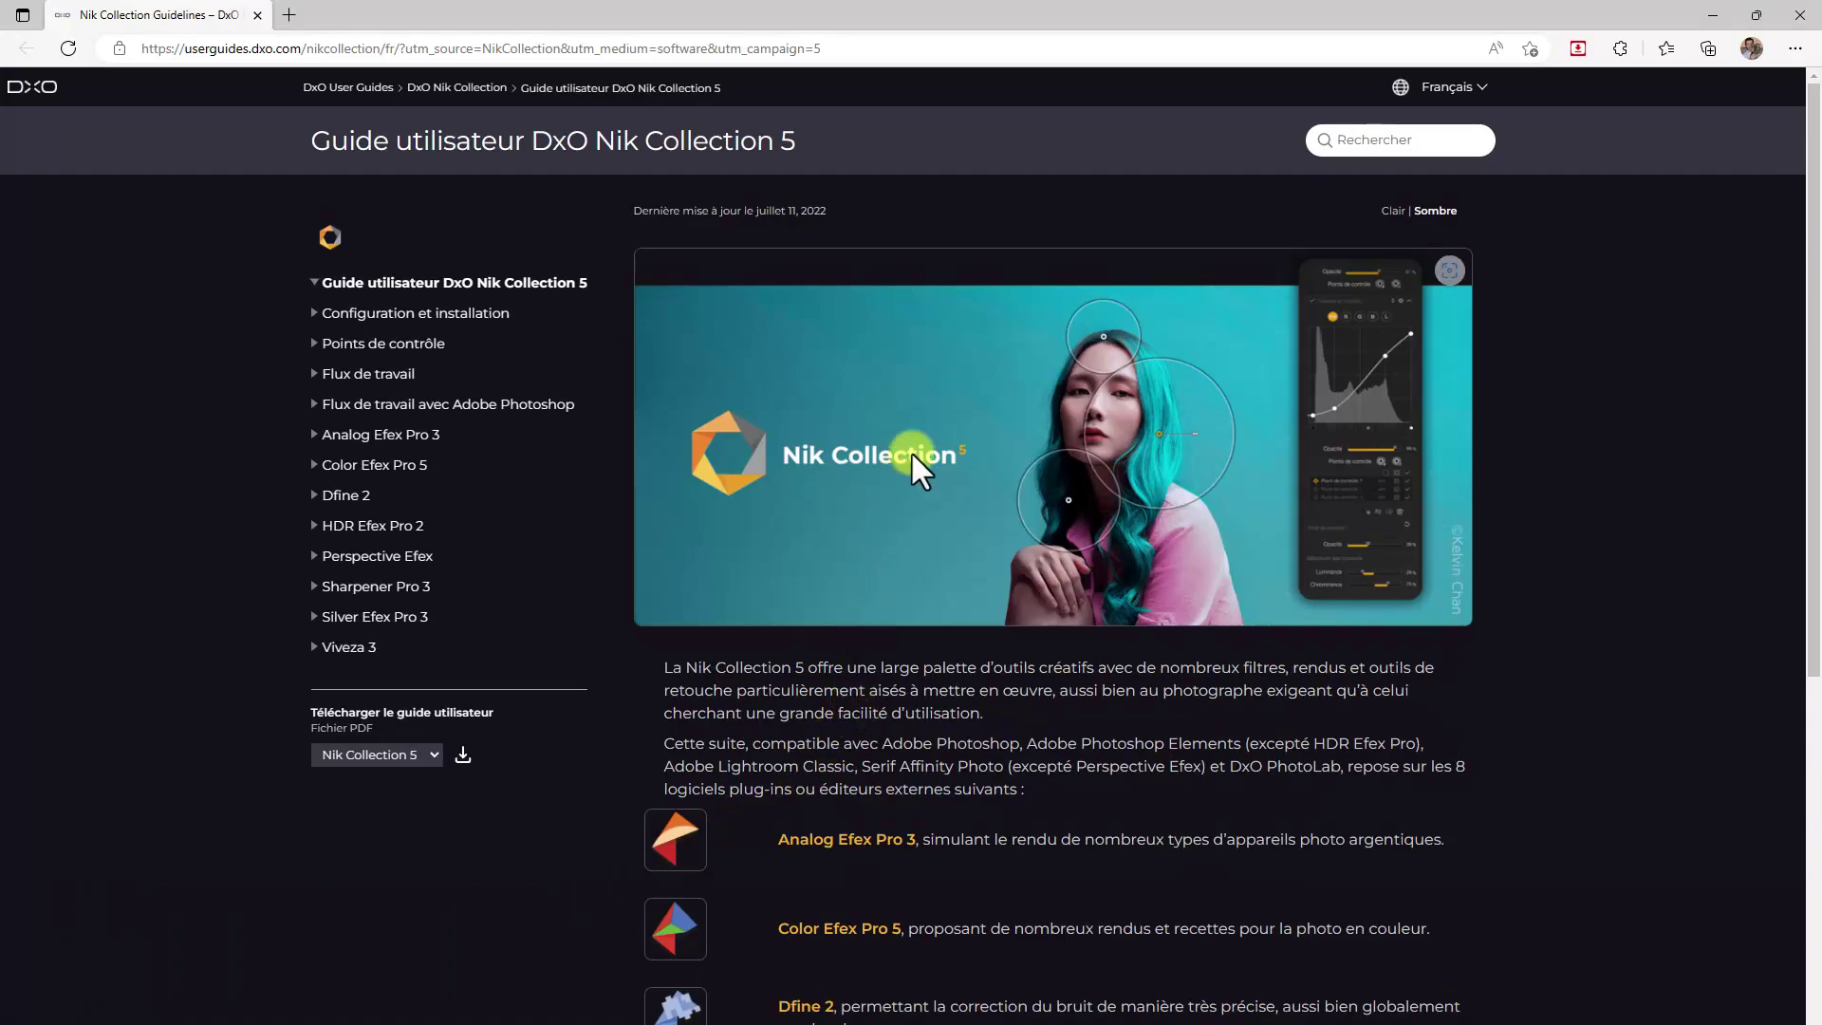
{"action": "scroll", "coordinate": [776, 437], "scroll_direction": "down", "scroll_amount": 5}
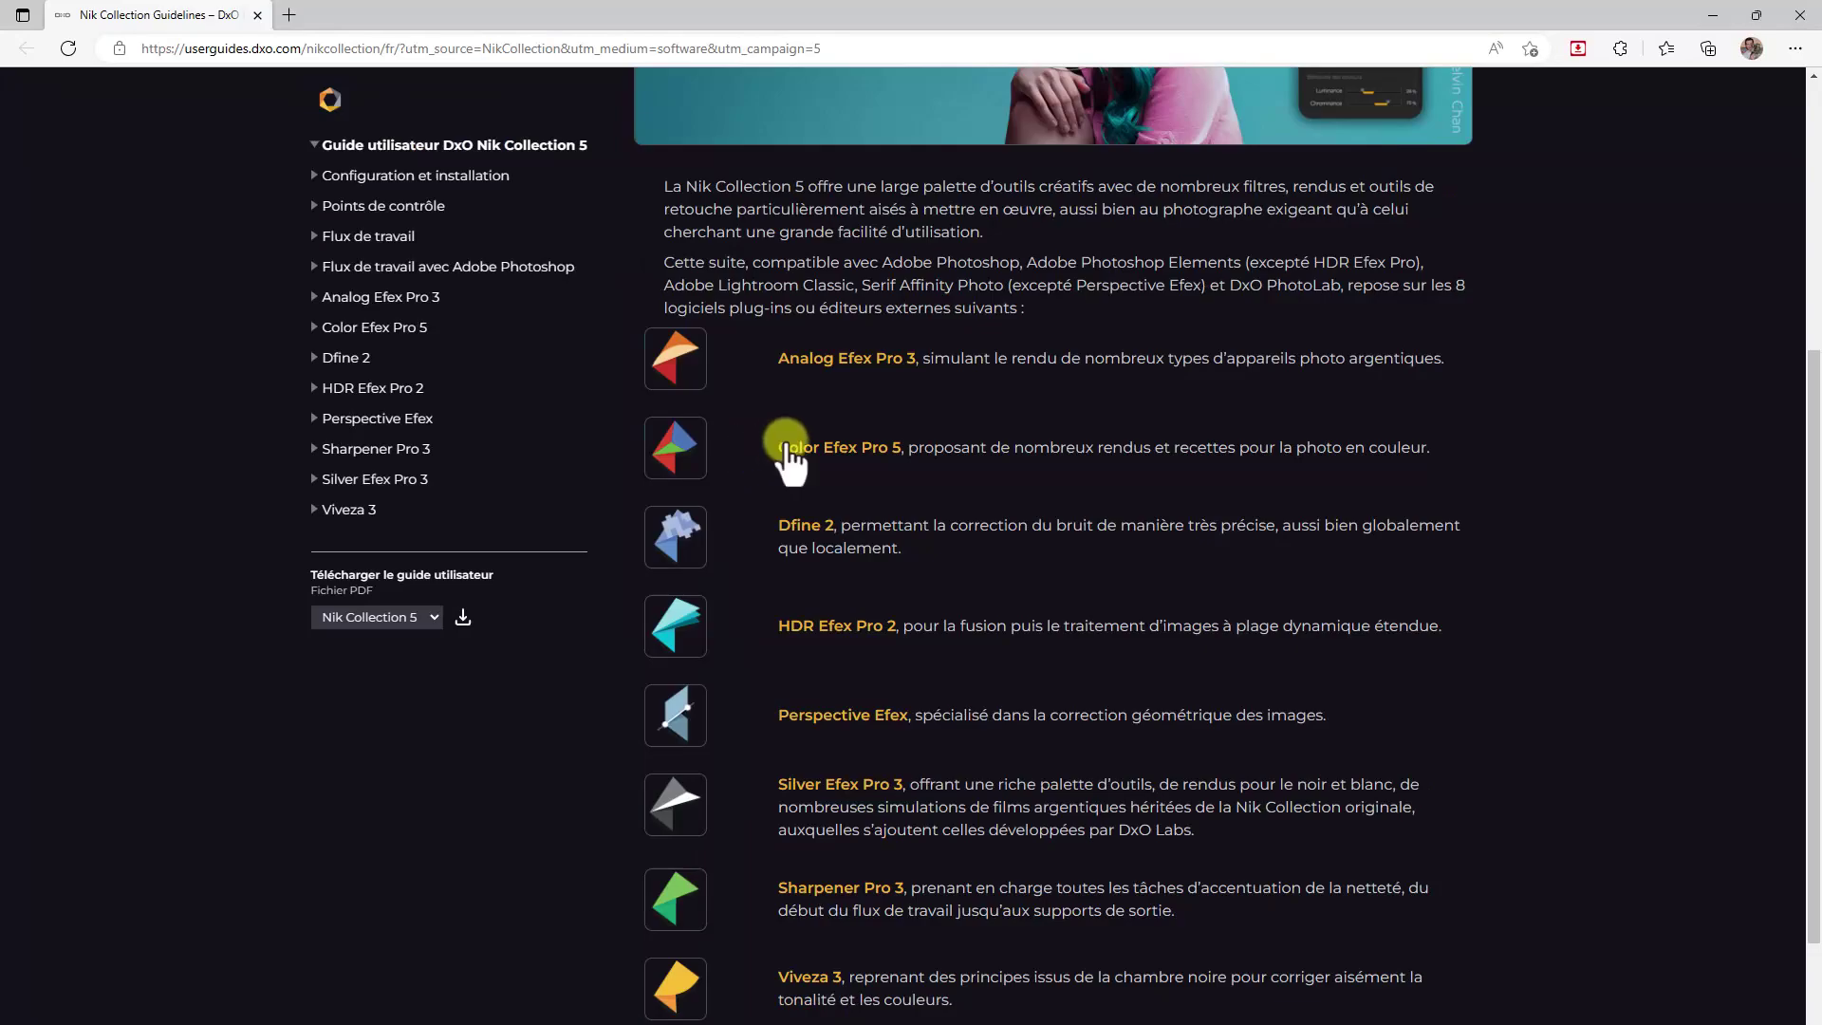
{"action": "left_click", "coordinate": [896, 359]}
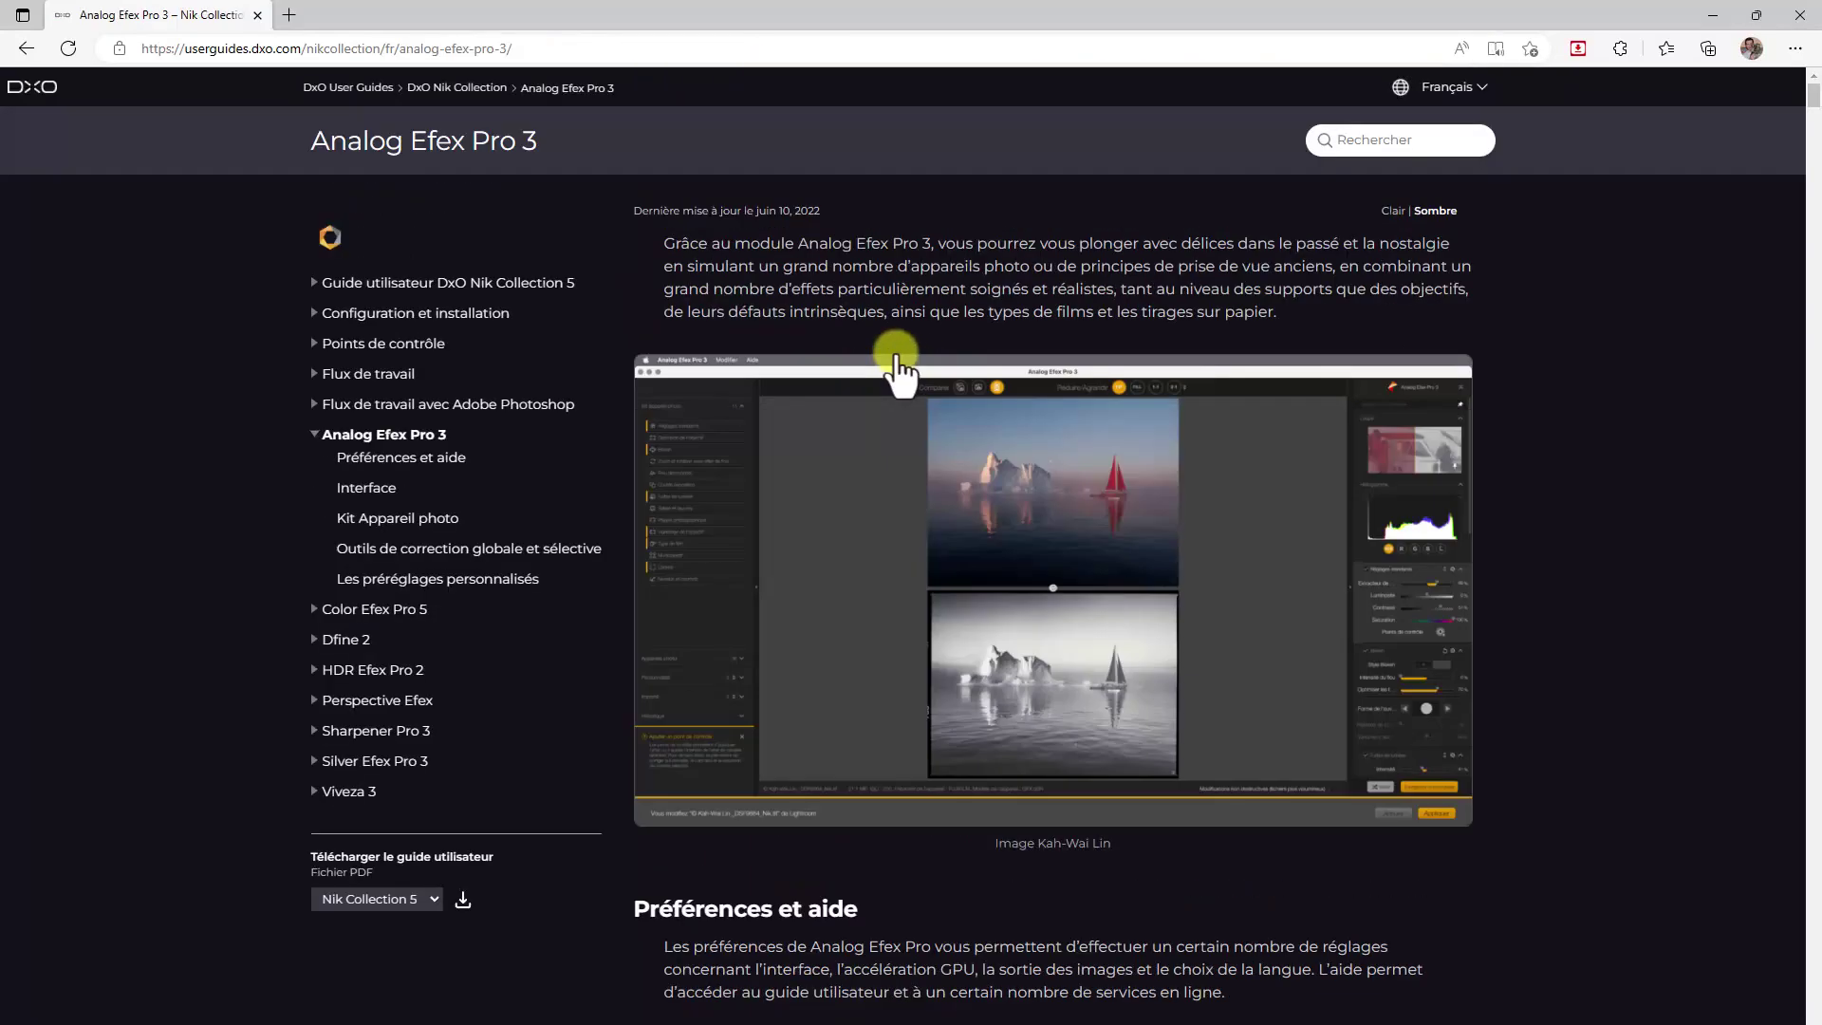
{"action": "scroll", "coordinate": [910, 391], "scroll_direction": "down", "scroll_amount": 15}
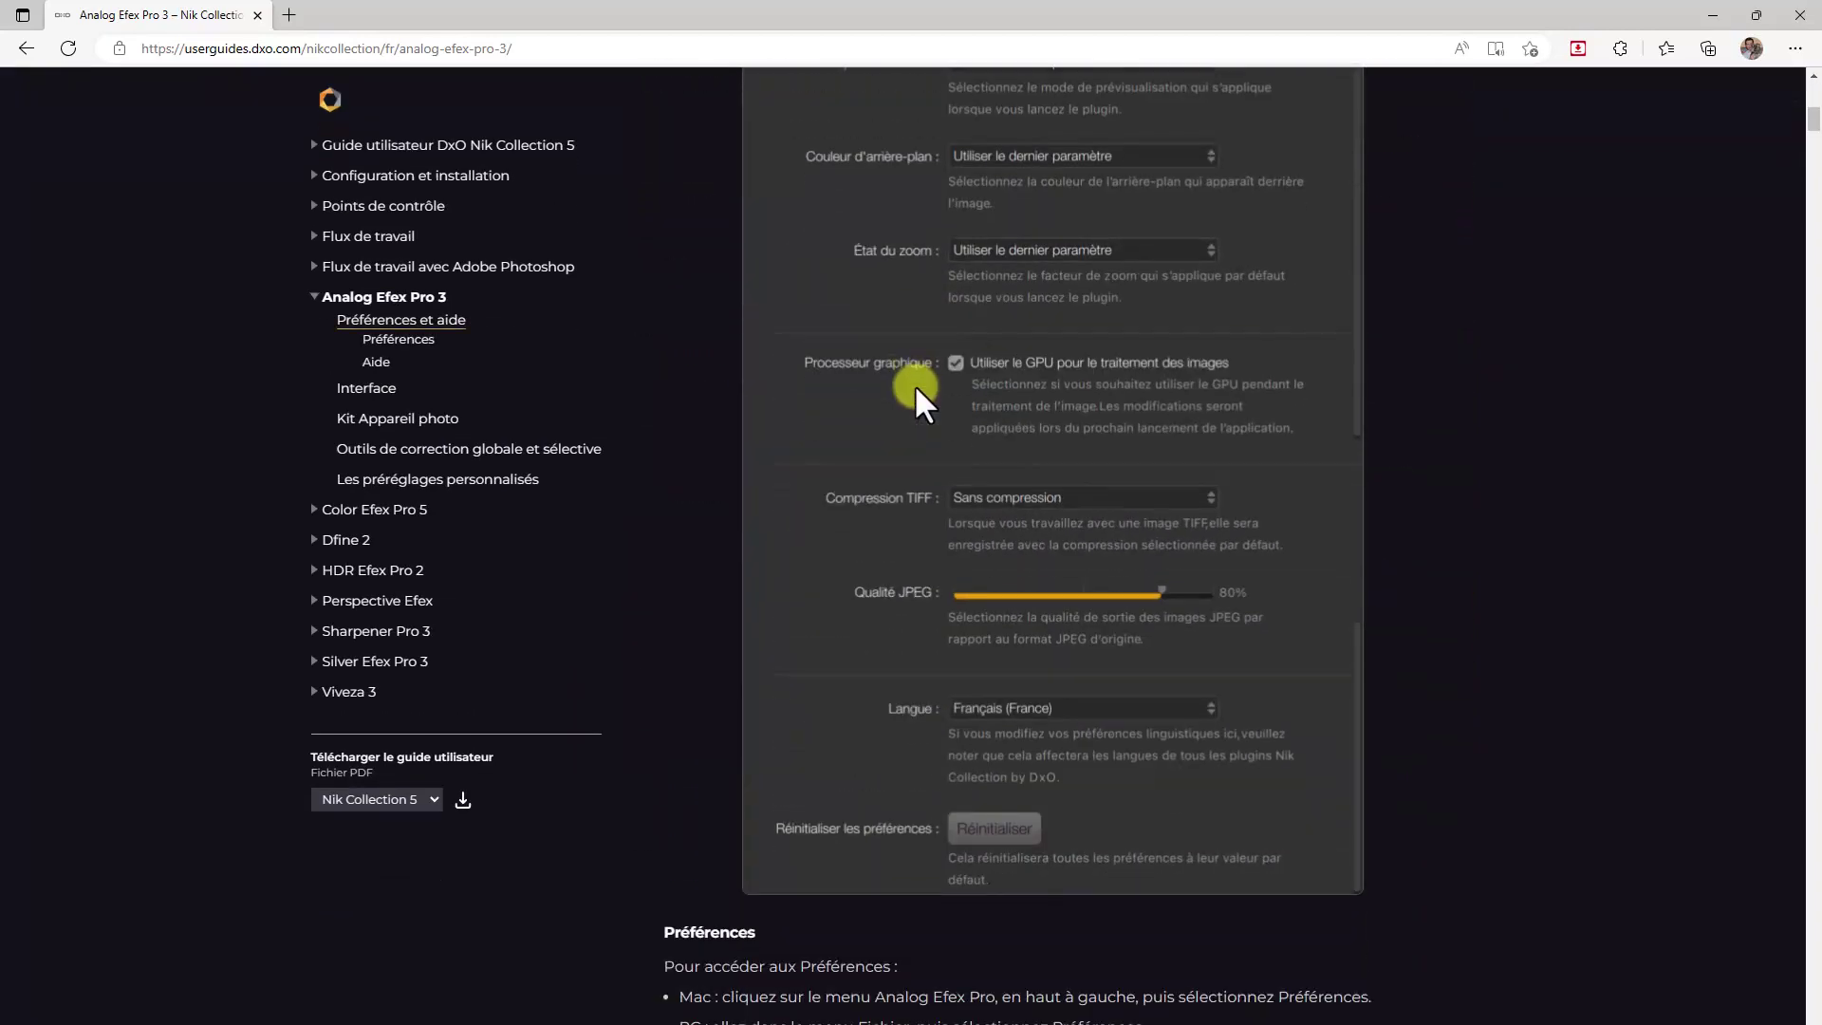
{"action": "scroll", "coordinate": [915, 380], "scroll_direction": "down", "scroll_amount": 15}
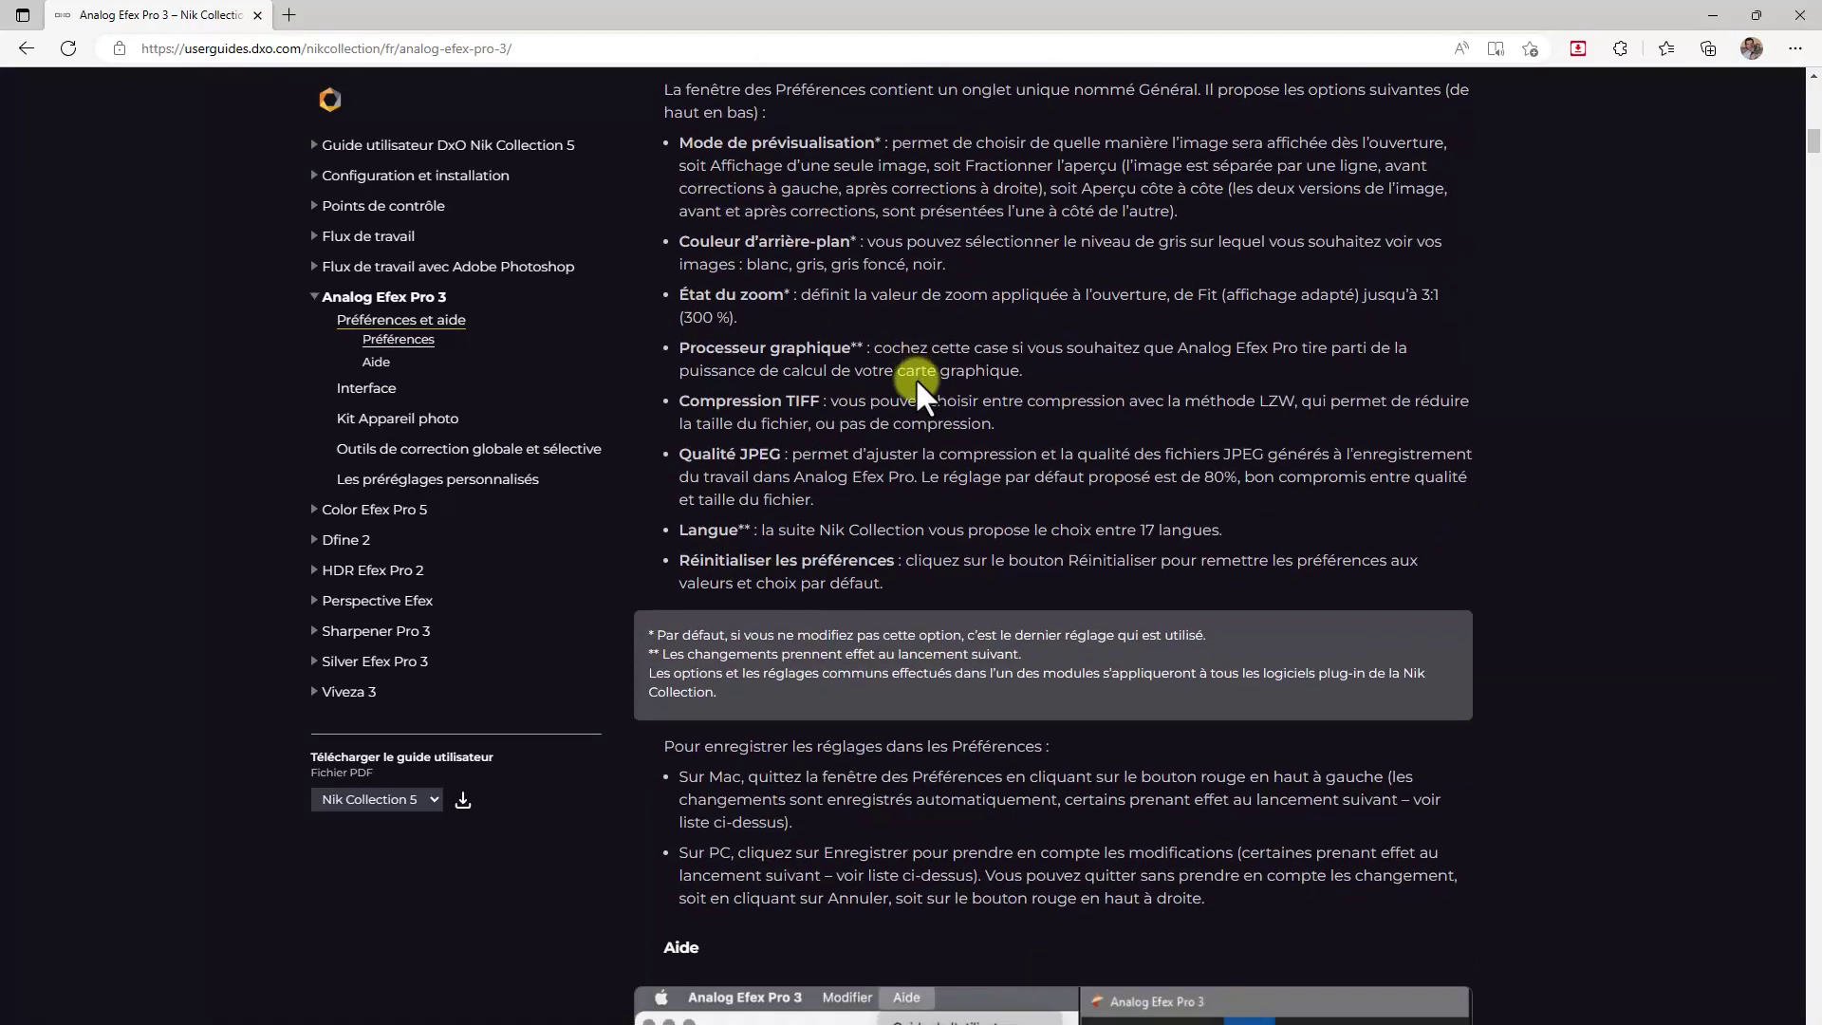
{"action": "scroll", "coordinate": [917, 380], "scroll_direction": "down", "scroll_amount": 15}
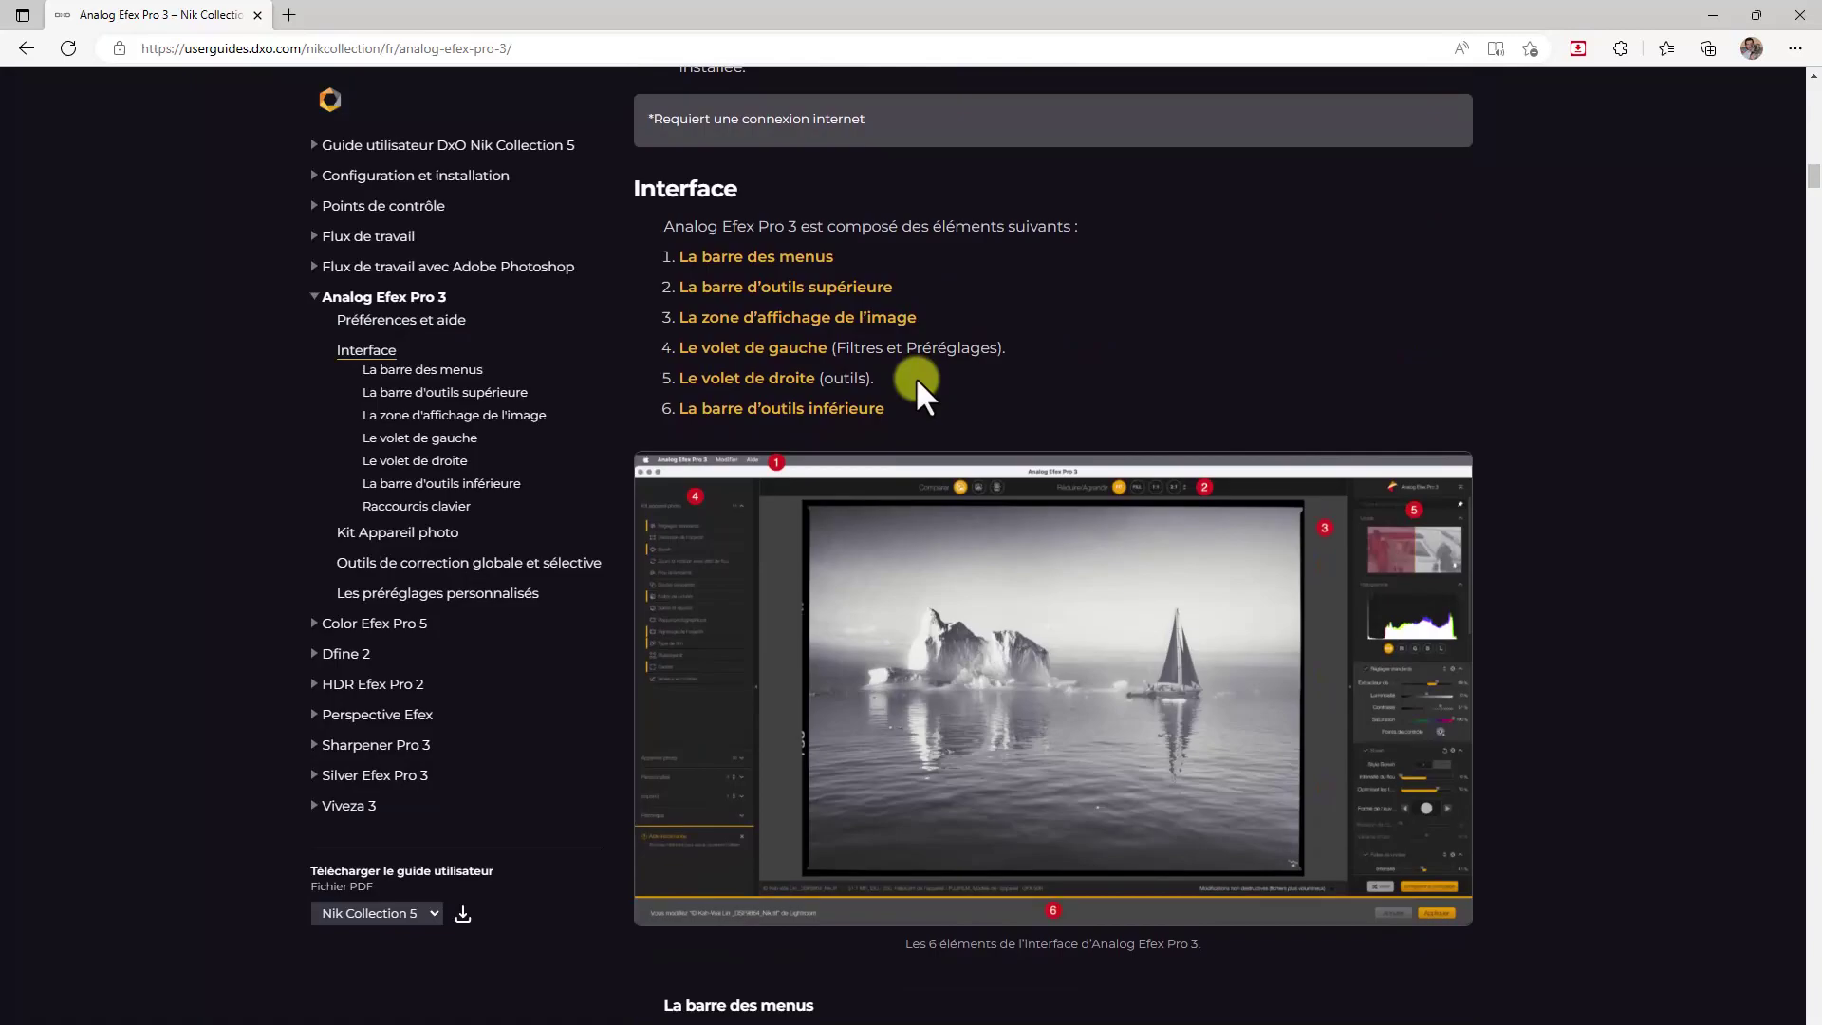
{"action": "scroll", "coordinate": [915, 378], "scroll_direction": "down", "scroll_amount": 9}
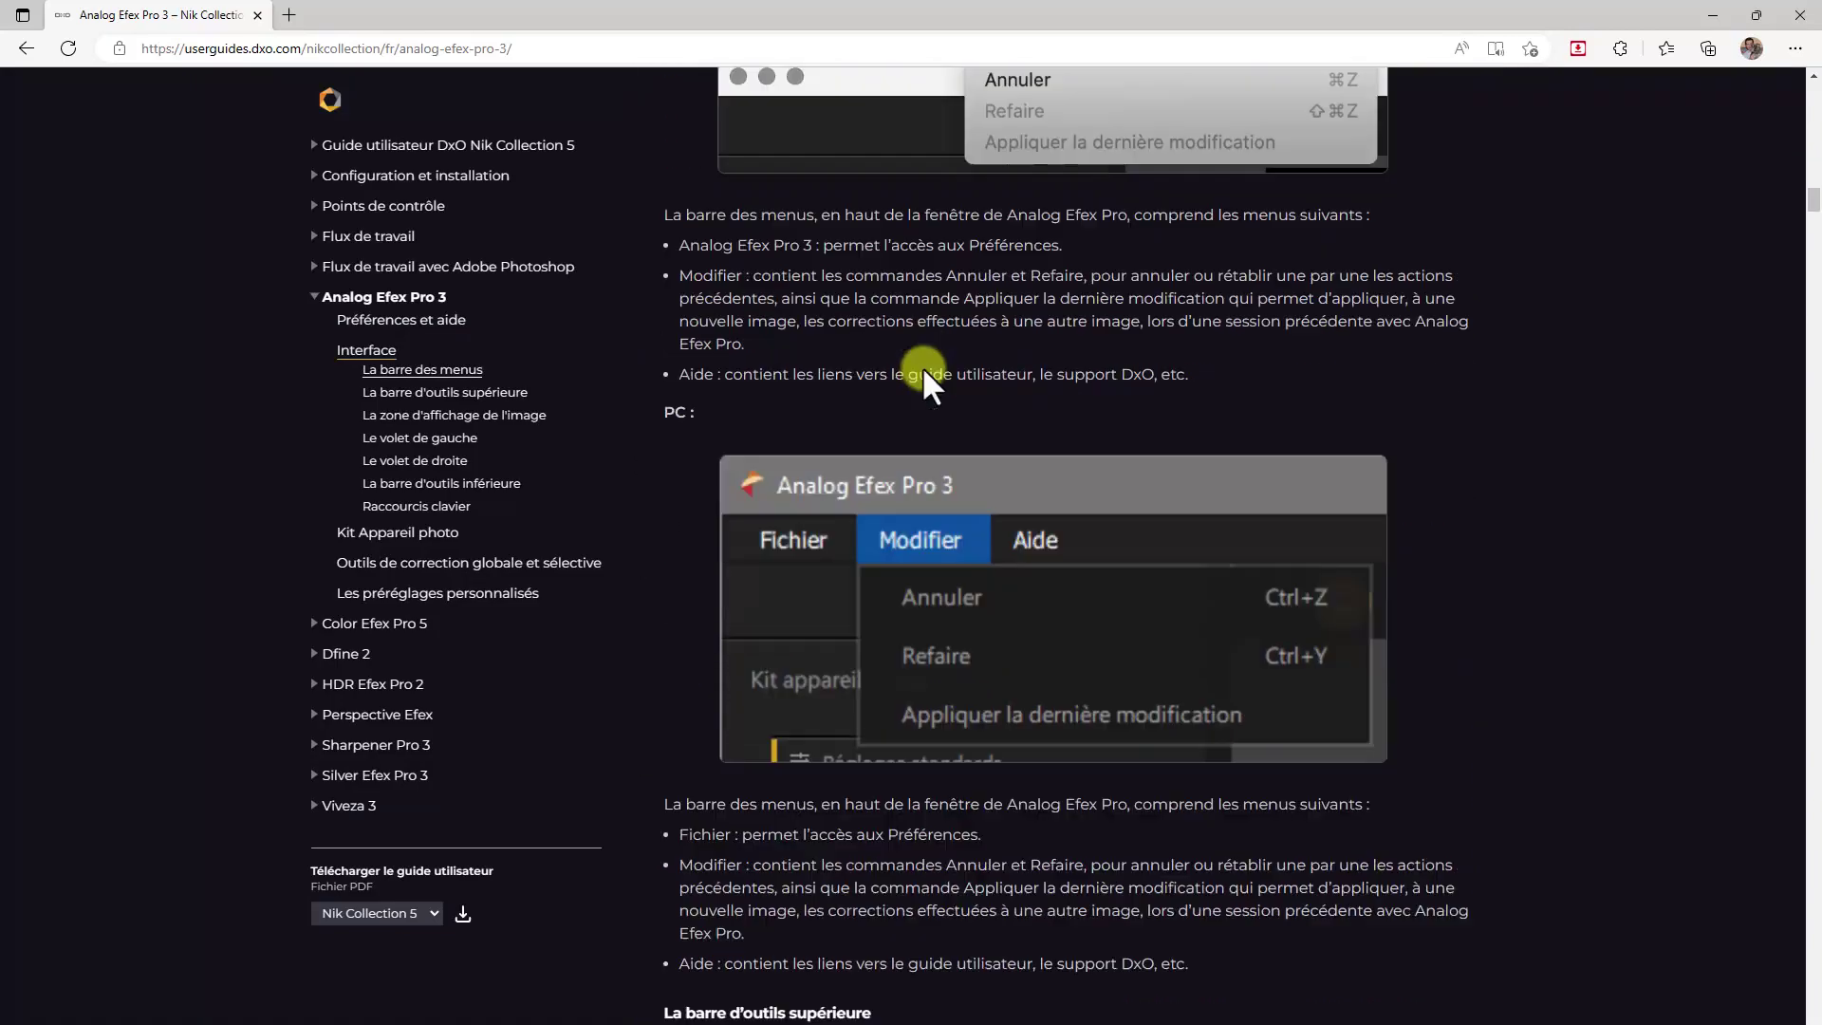
{"action": "scroll", "coordinate": [923, 367], "scroll_direction": "down", "scroll_amount": 12}
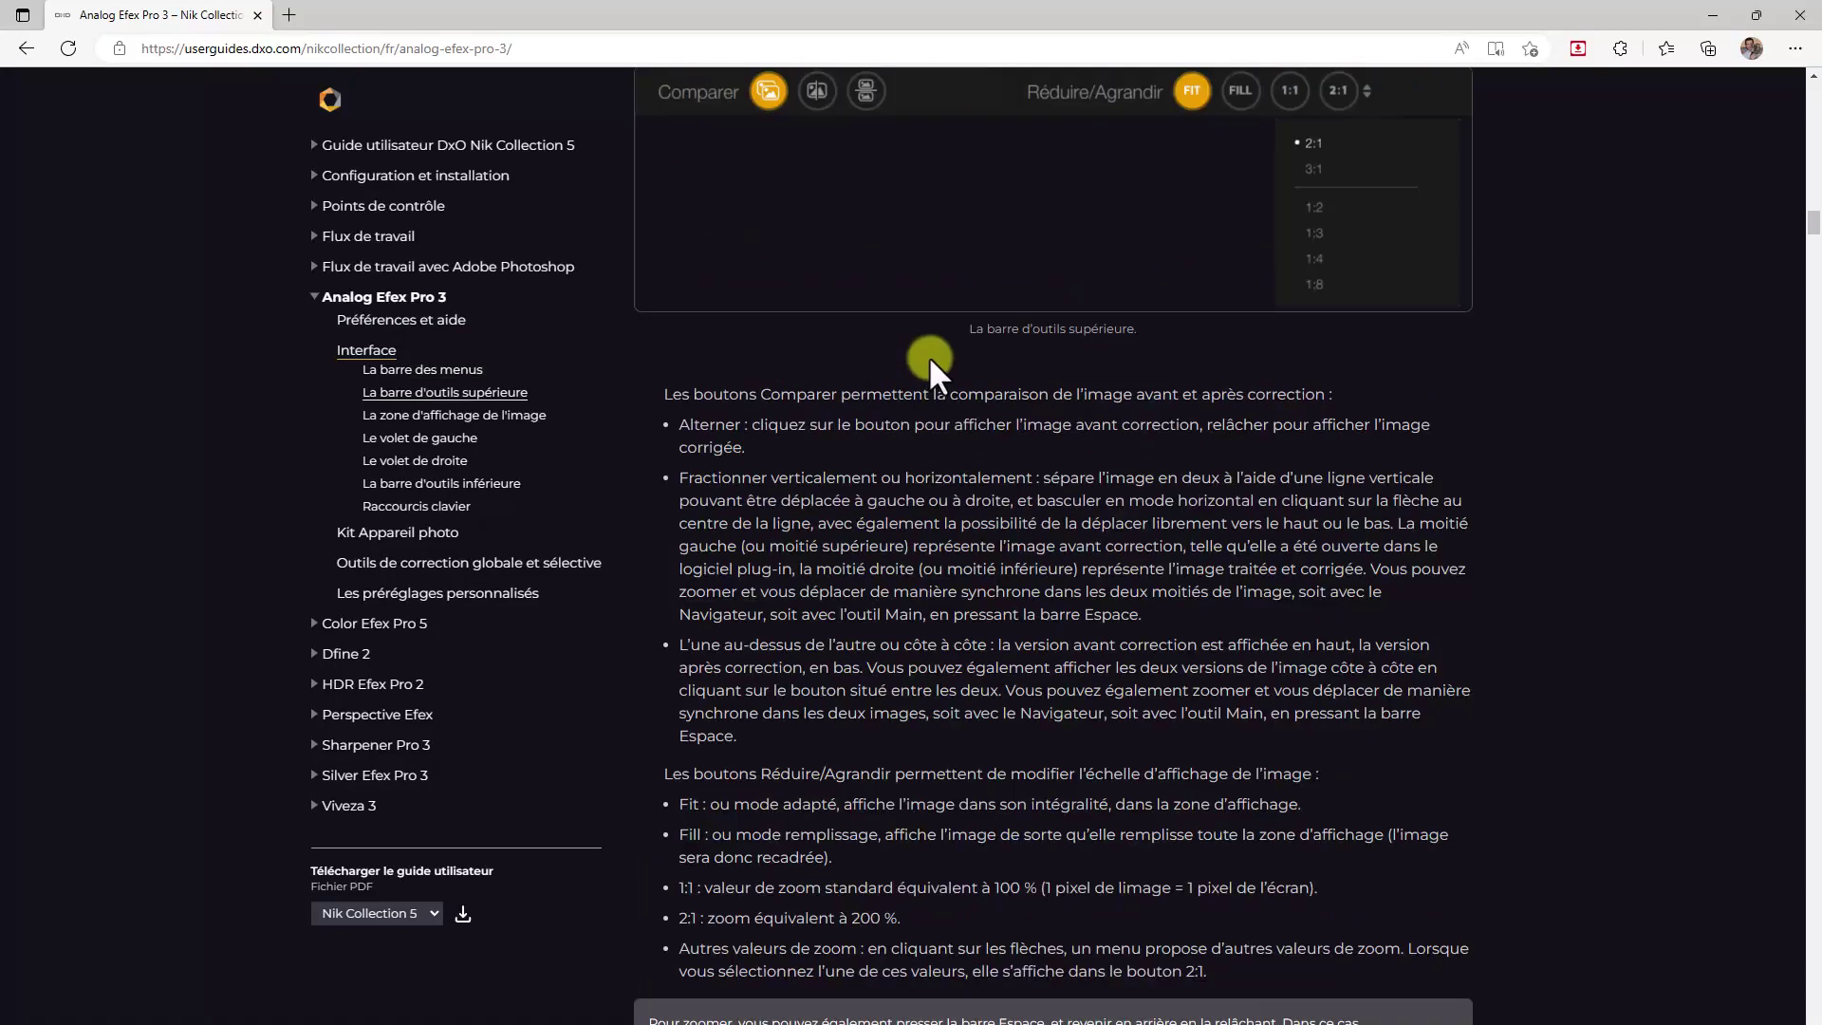
{"action": "scroll", "coordinate": [934, 349], "scroll_direction": "down", "scroll_amount": 3}
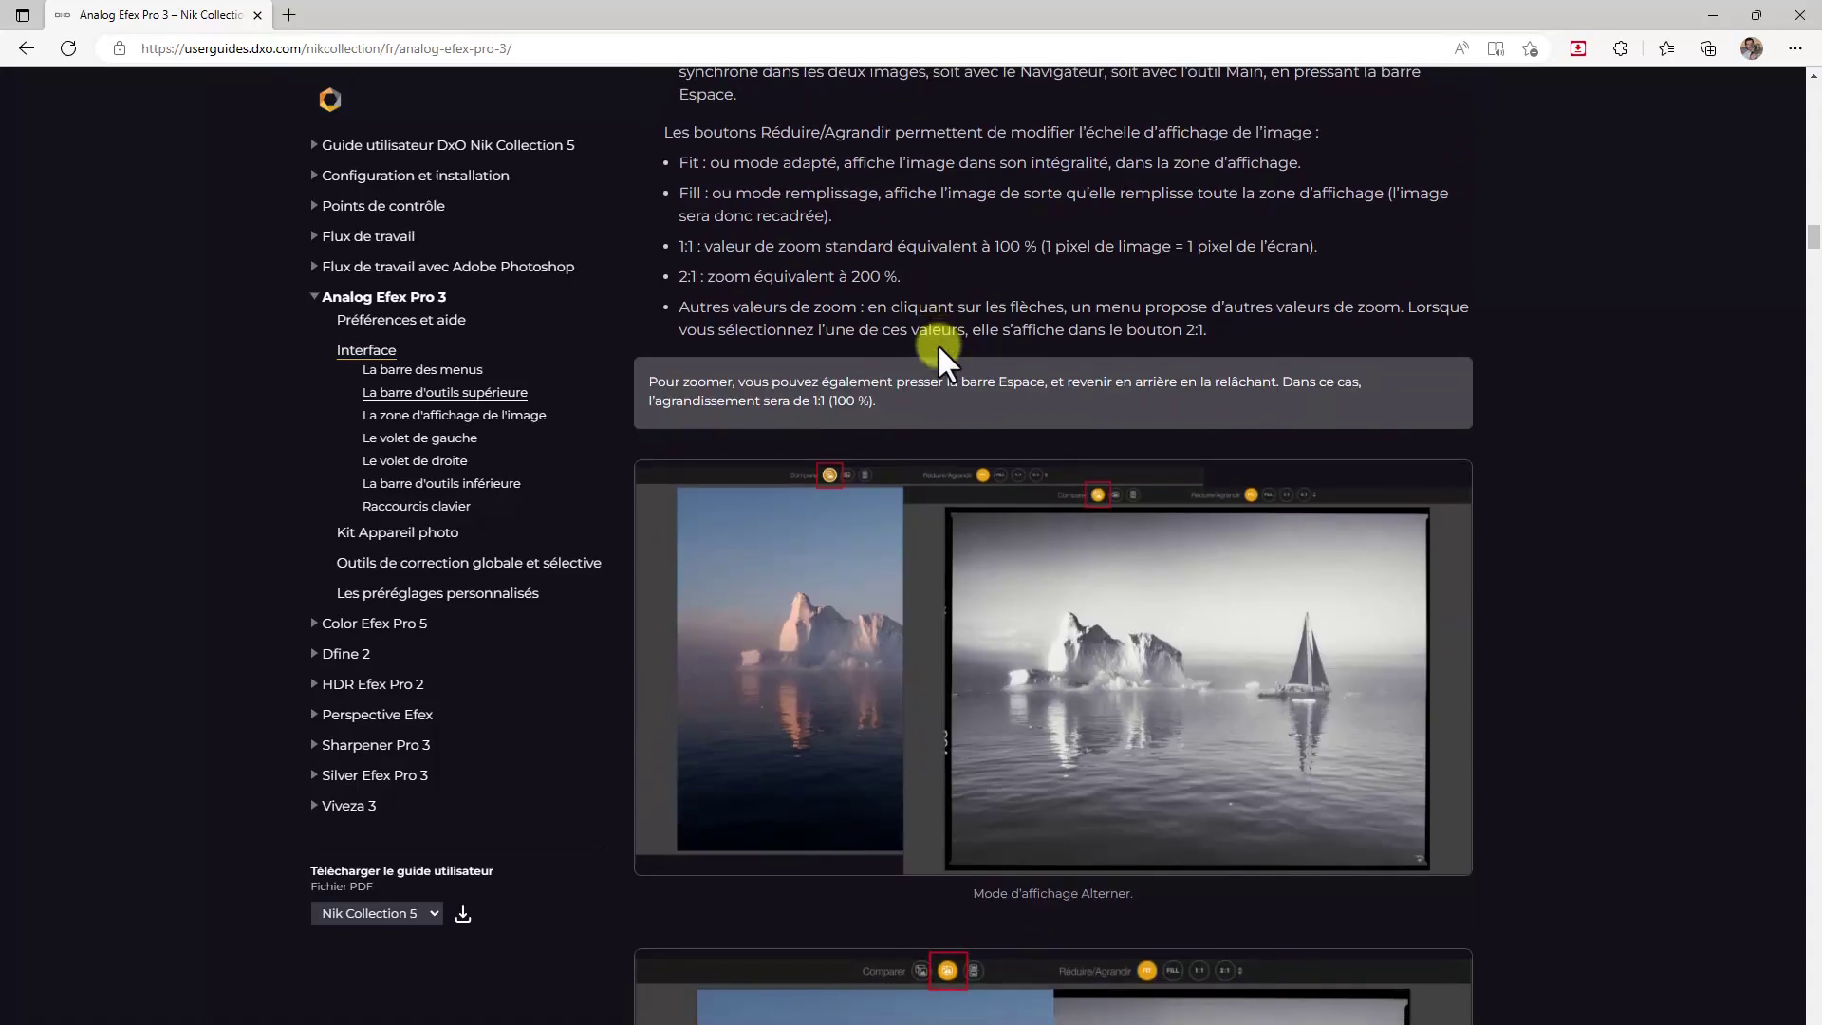
{"action": "left_click", "coordinate": [1798, 16]}
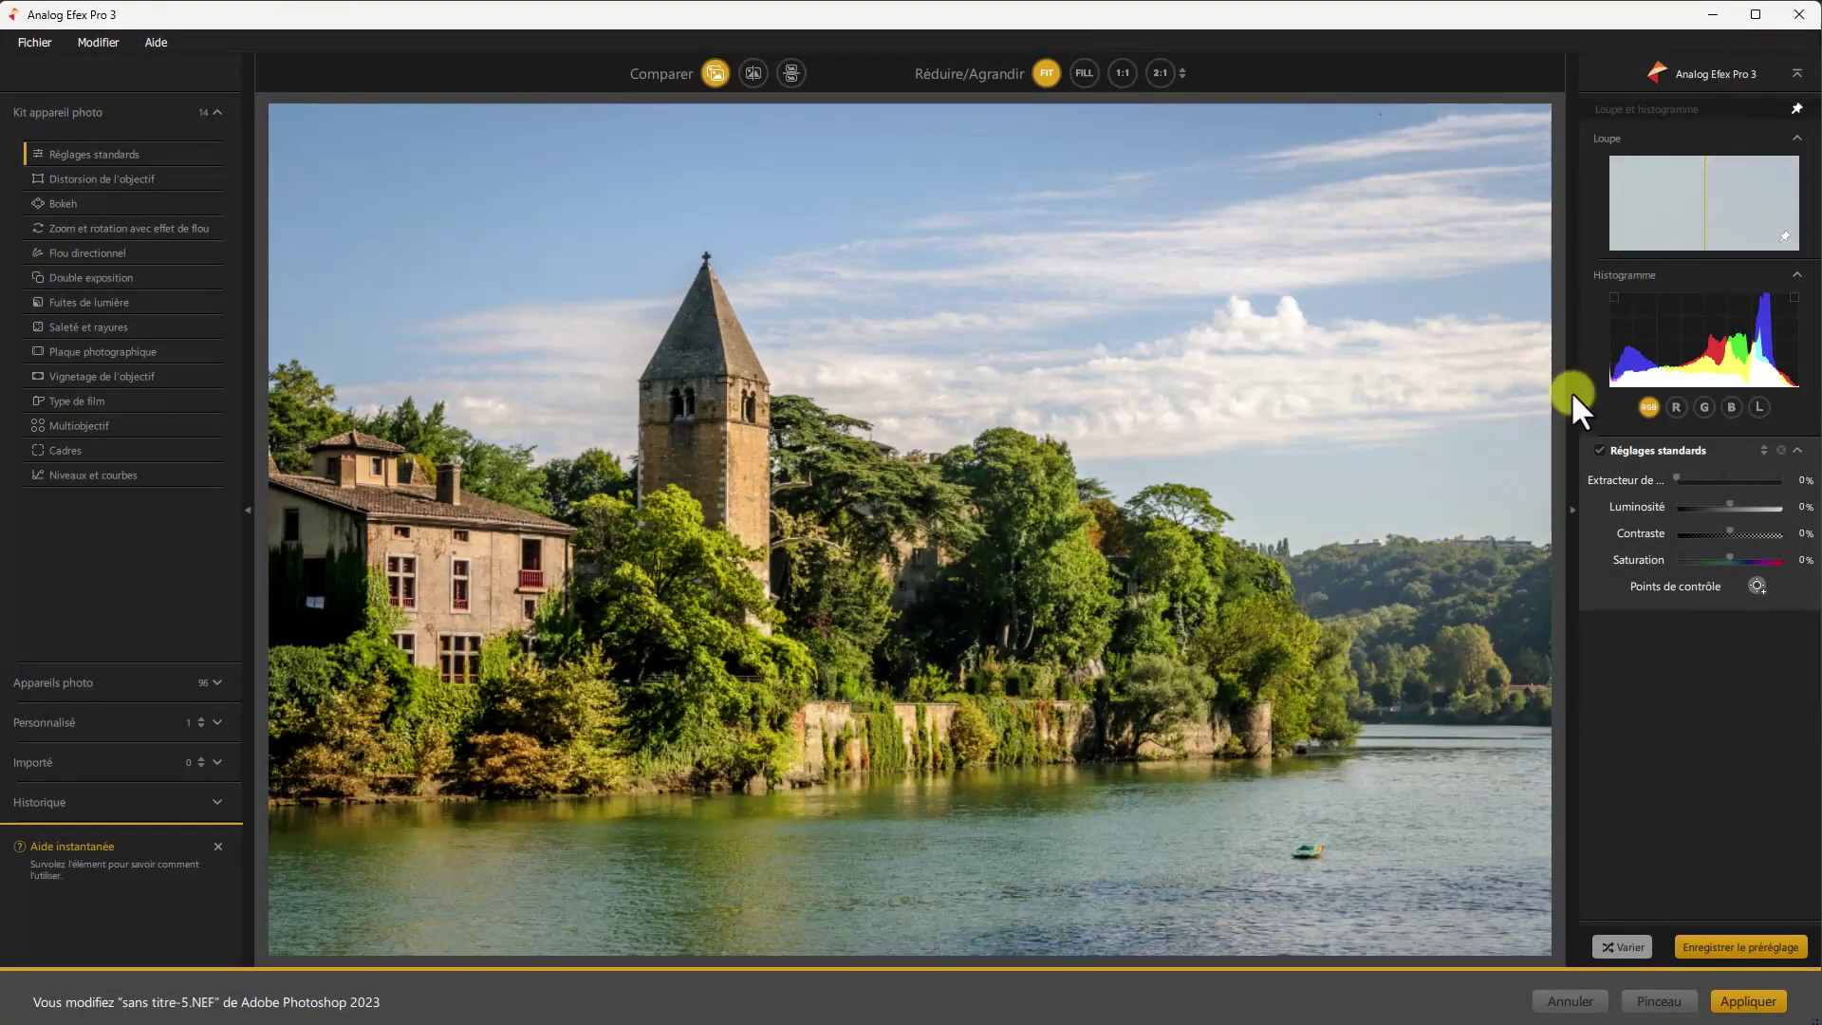
Step: Lock the loupe's magnified view on the cross at the top of the church tower
{"action": "mouse_move", "coordinate": [1676, 232]}
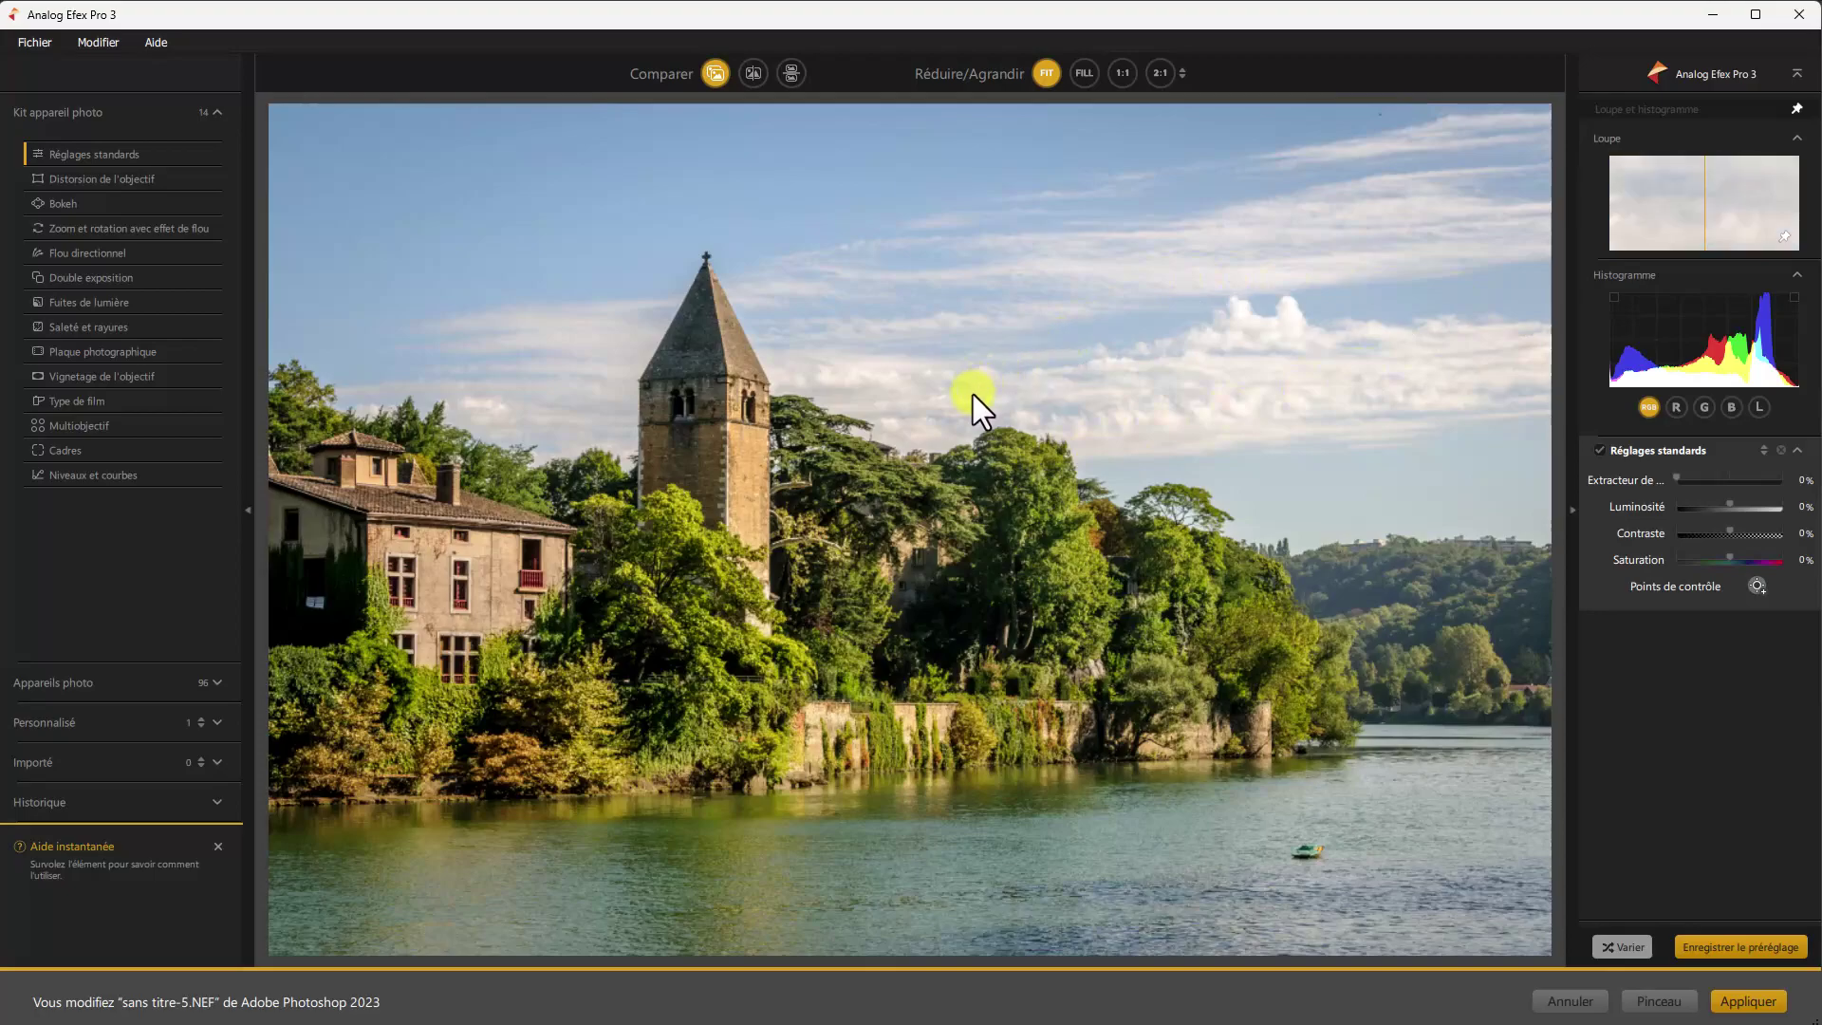
{"action": "mouse_move", "coordinate": [1782, 238]}
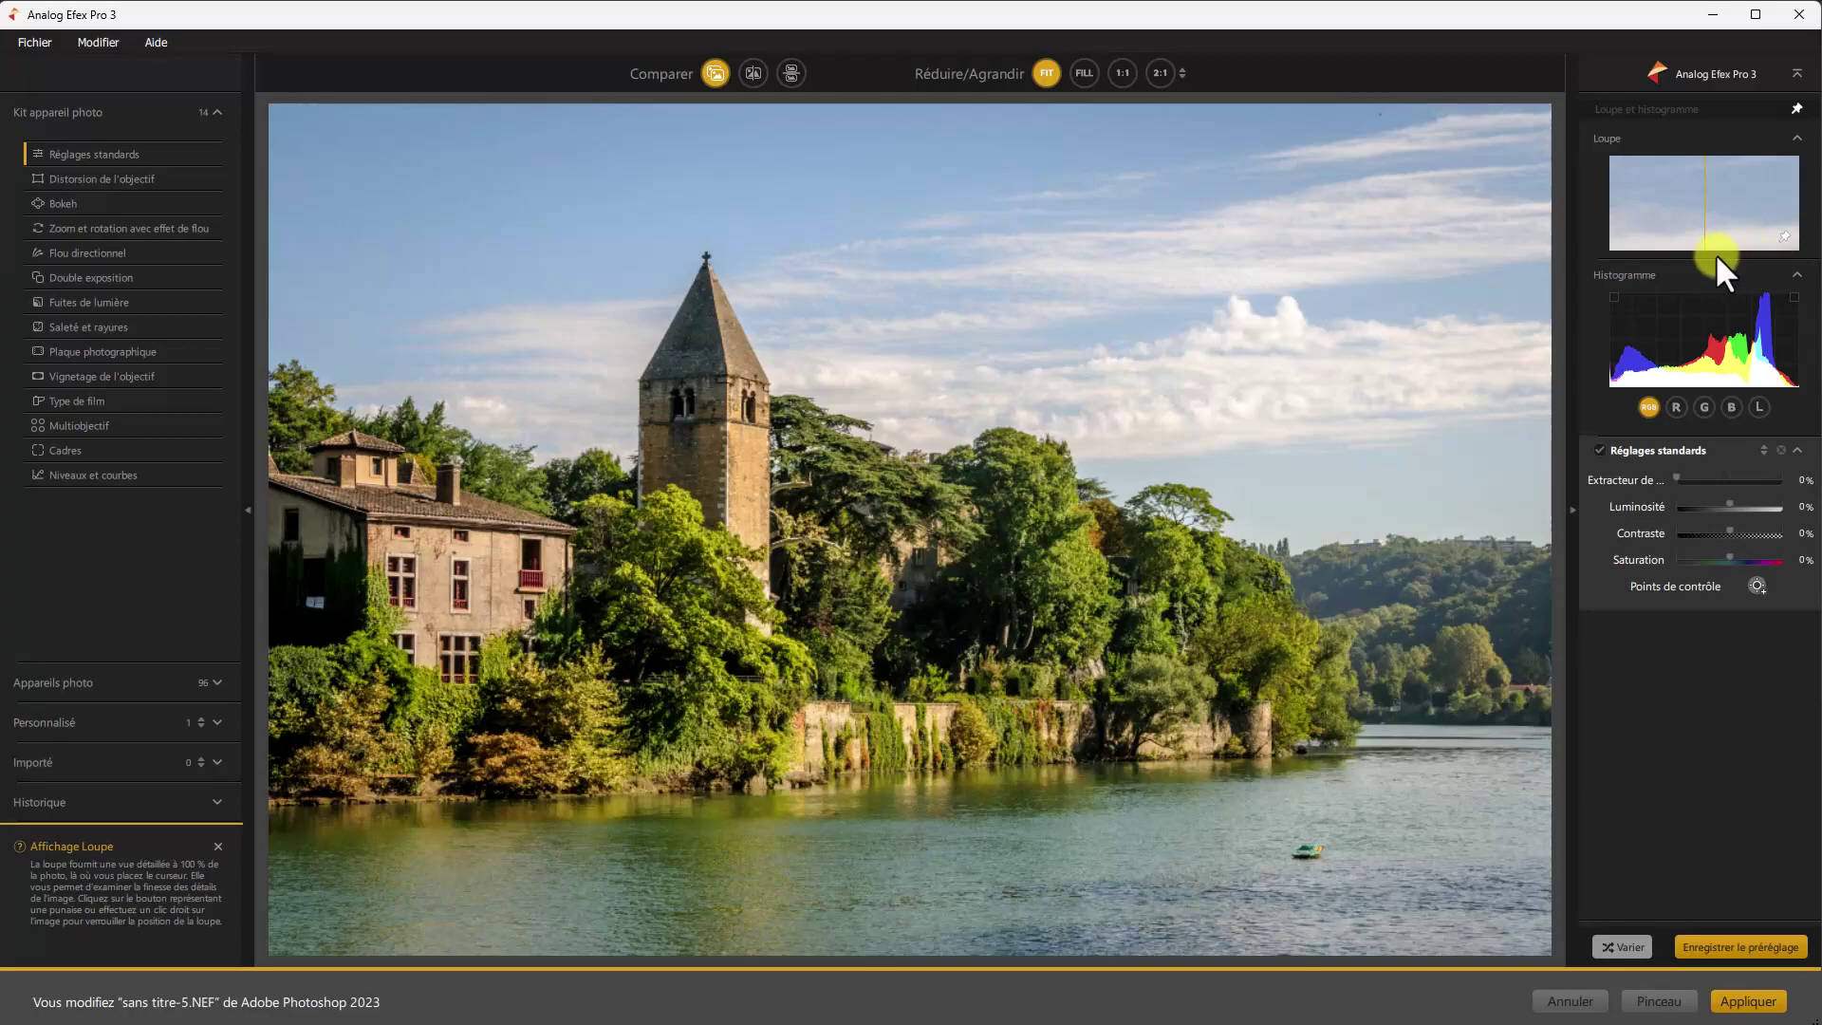
{"action": "left_click", "coordinate": [1784, 237]}
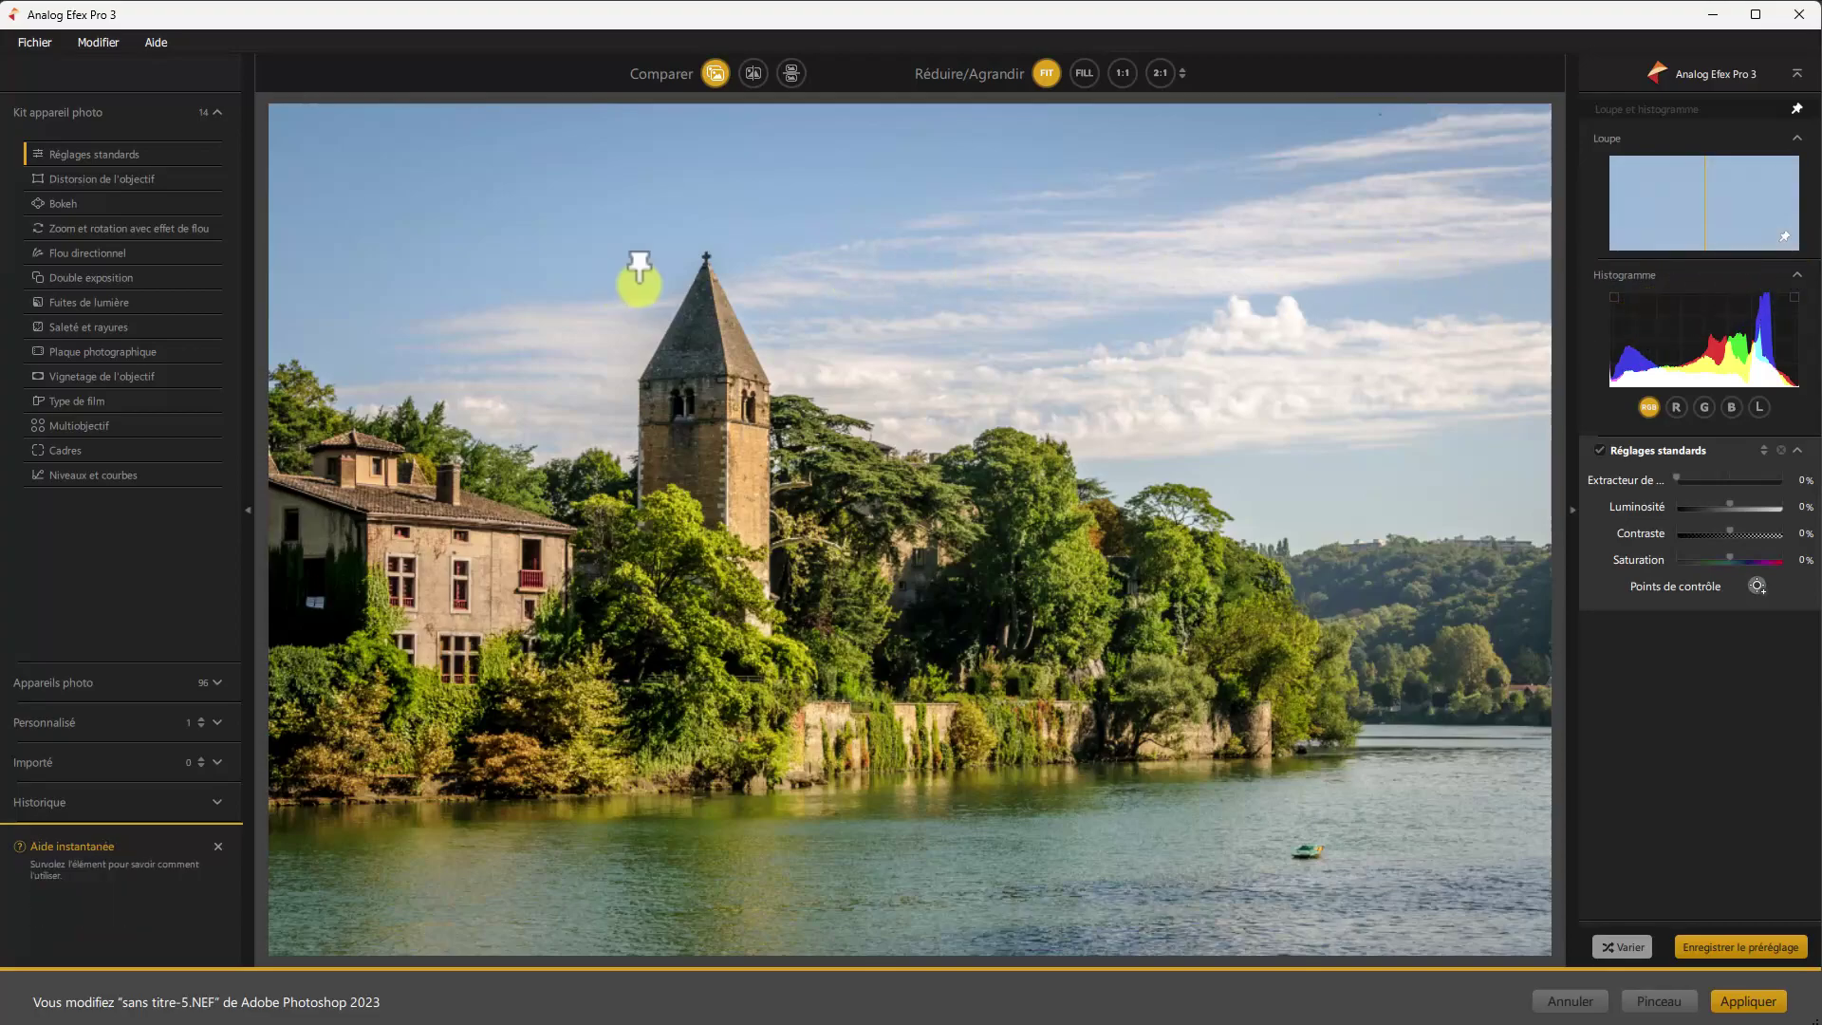
{"action": "left_click", "coordinate": [706, 257]}
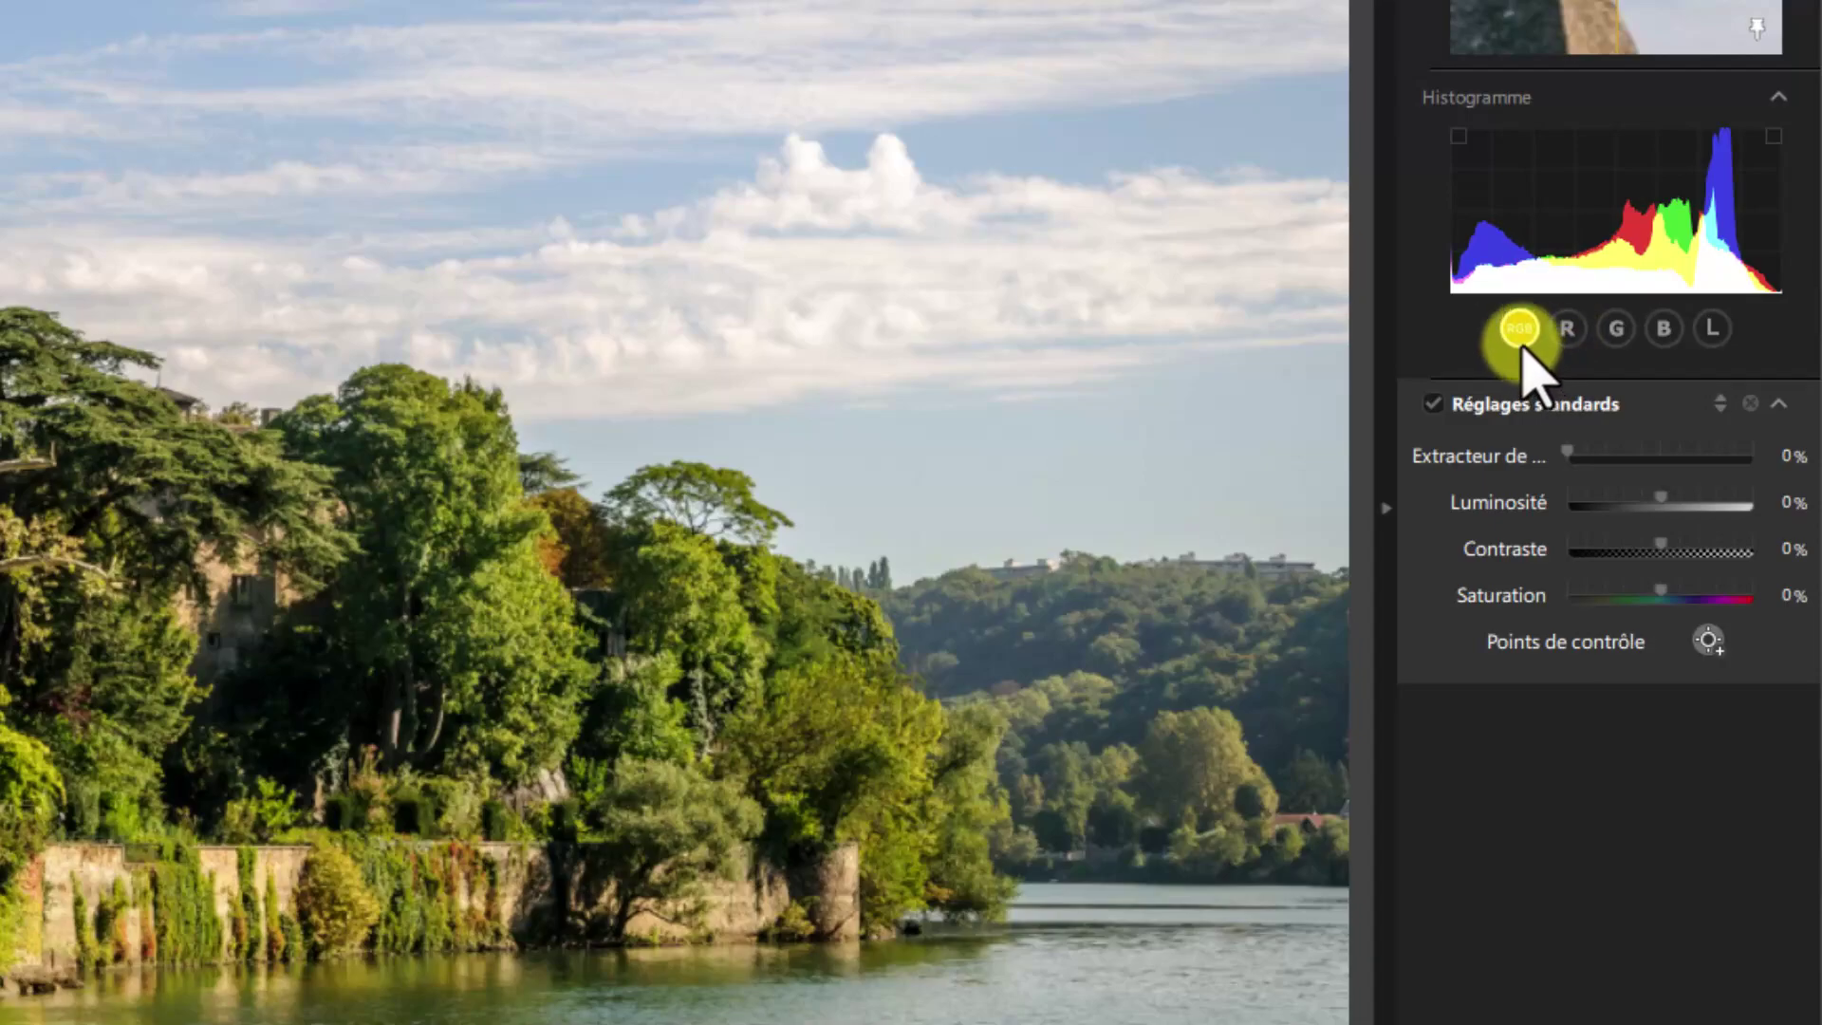
Step: View the histogram for the red, green, blue and luminance channels in turn, and return to the RGB view
{"action": "left_click", "coordinate": [1567, 332]}
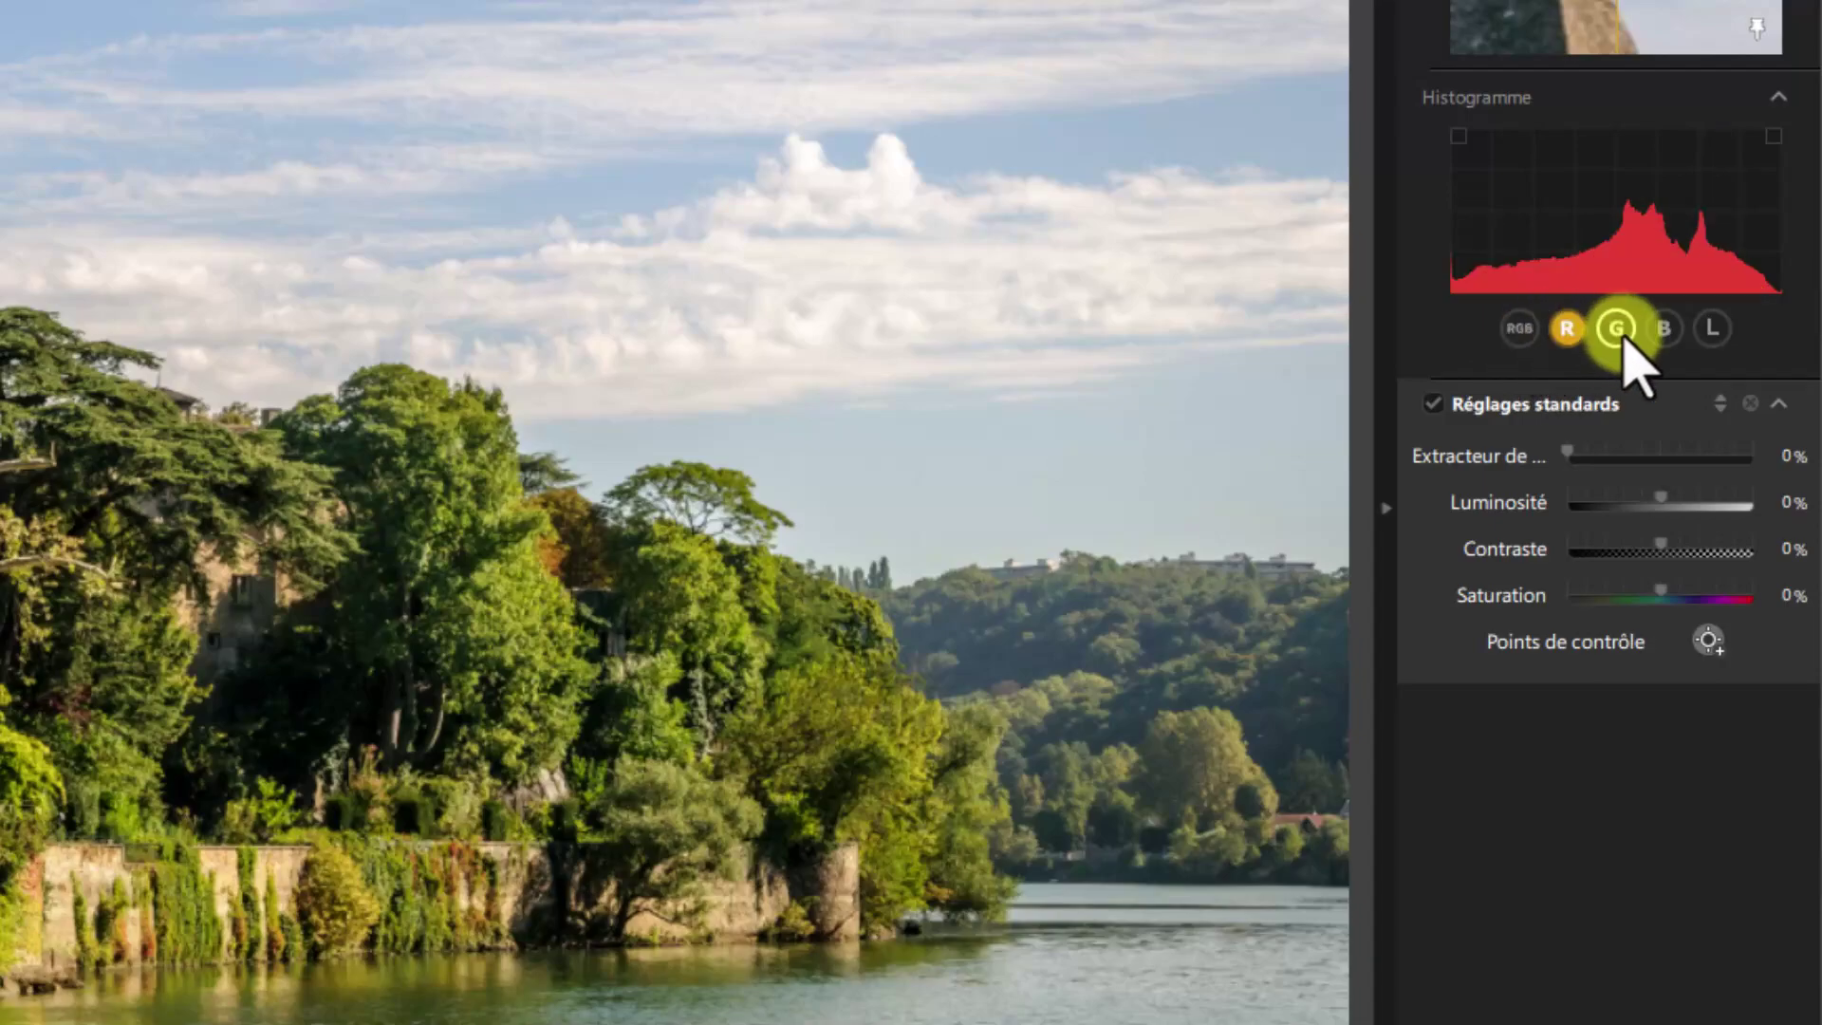
{"action": "left_click", "coordinate": [1619, 331]}
{"action": "left_click", "coordinate": [1666, 330]}
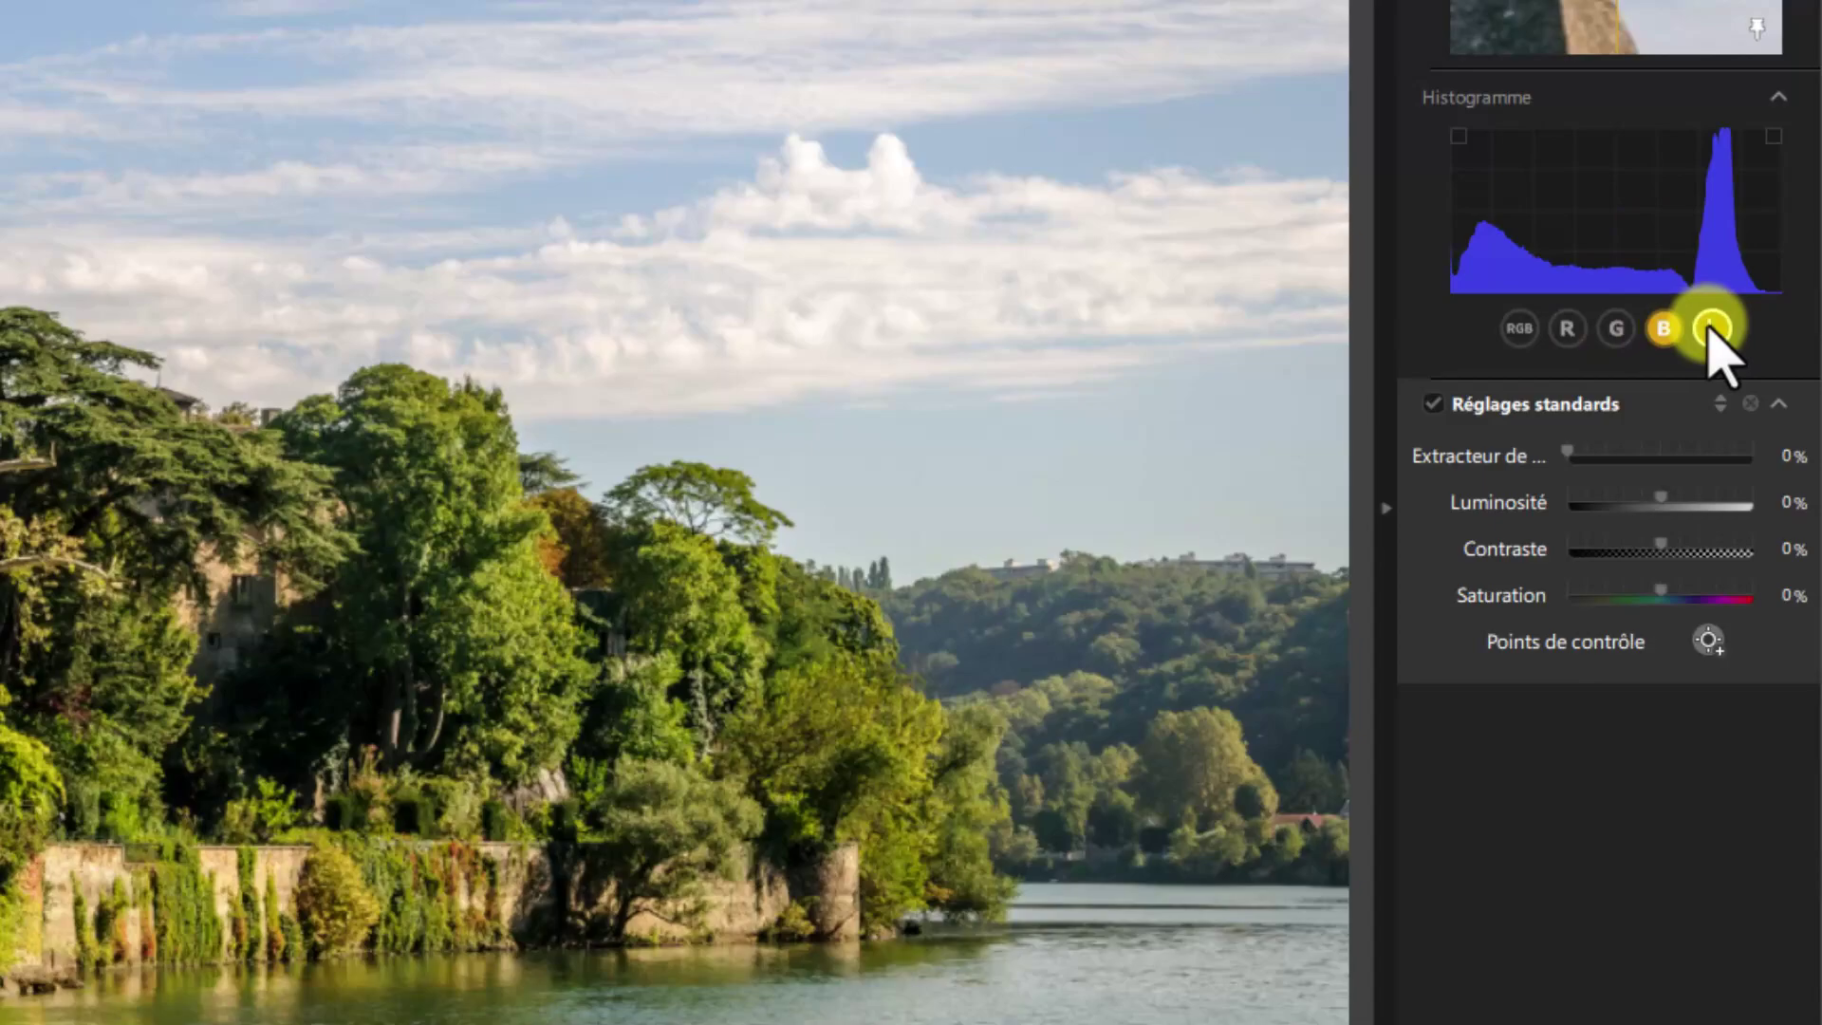
{"action": "left_click", "coordinate": [1713, 330]}
{"action": "left_click", "coordinate": [1522, 330]}
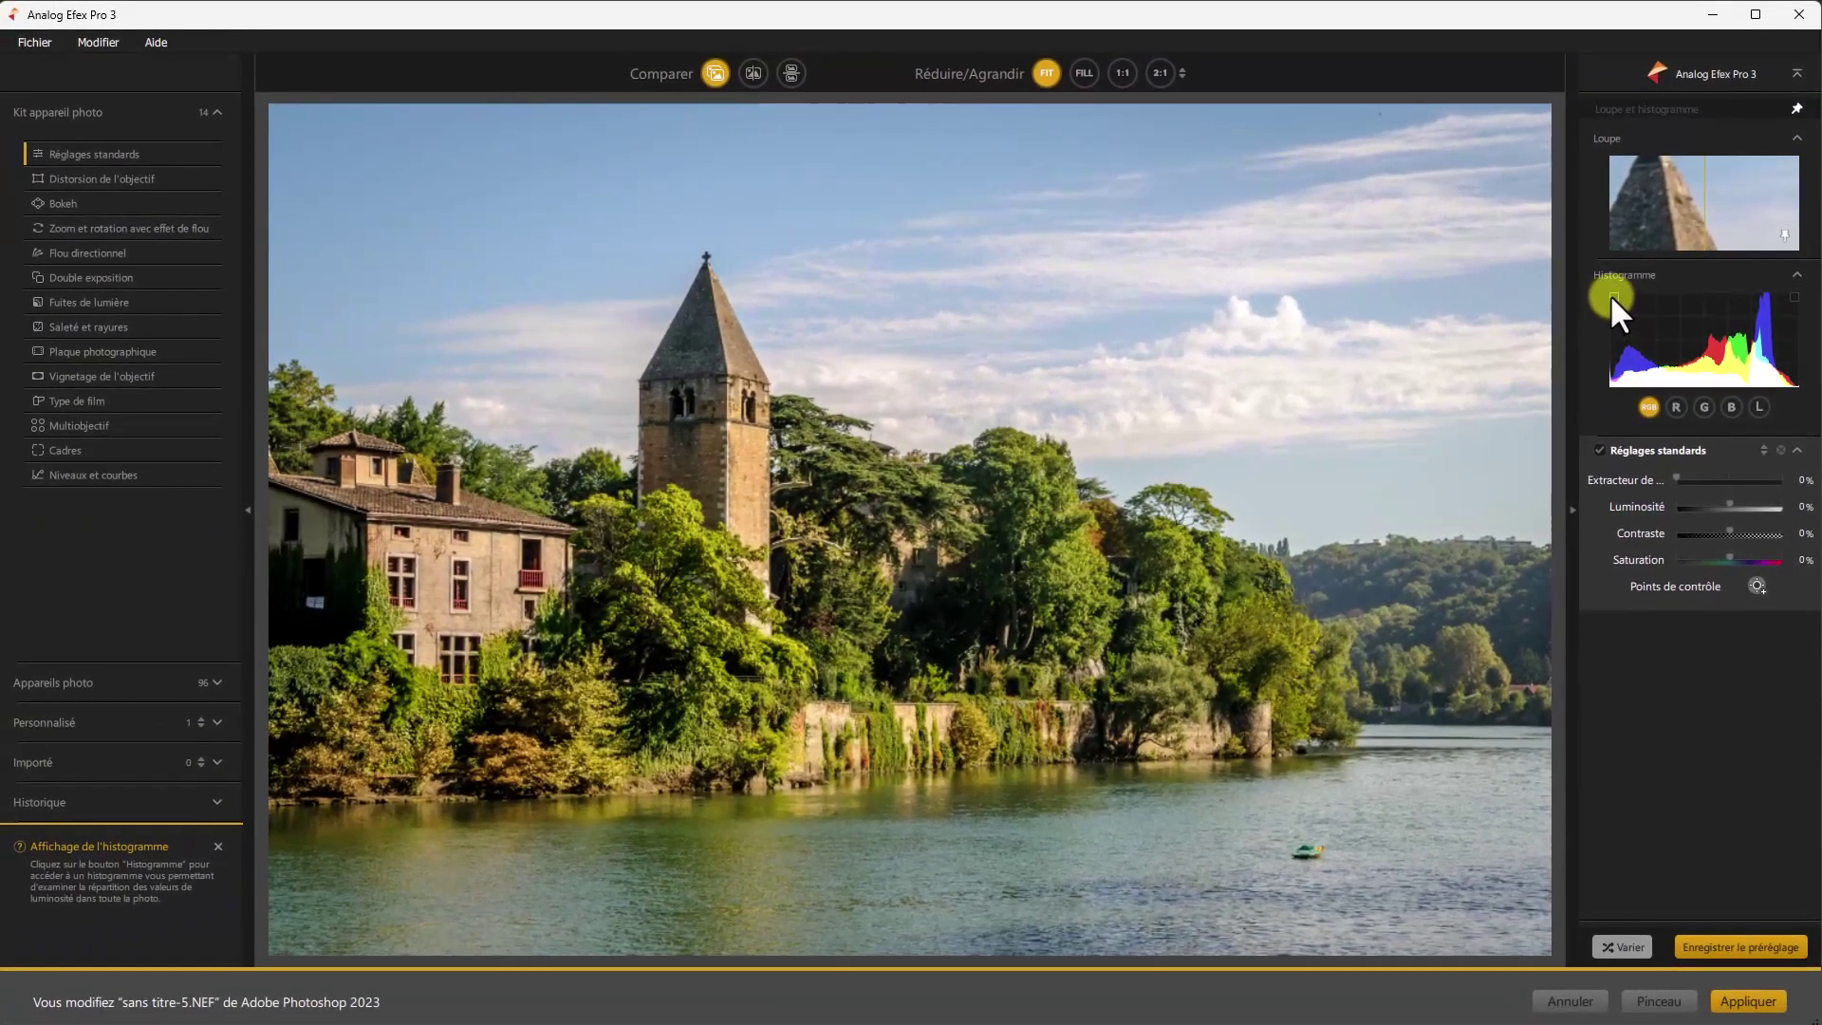
Step: Show the clipped shadows and clipped highlights on the photo, and hide both overlays again
{"action": "left_click", "coordinate": [1614, 298]}
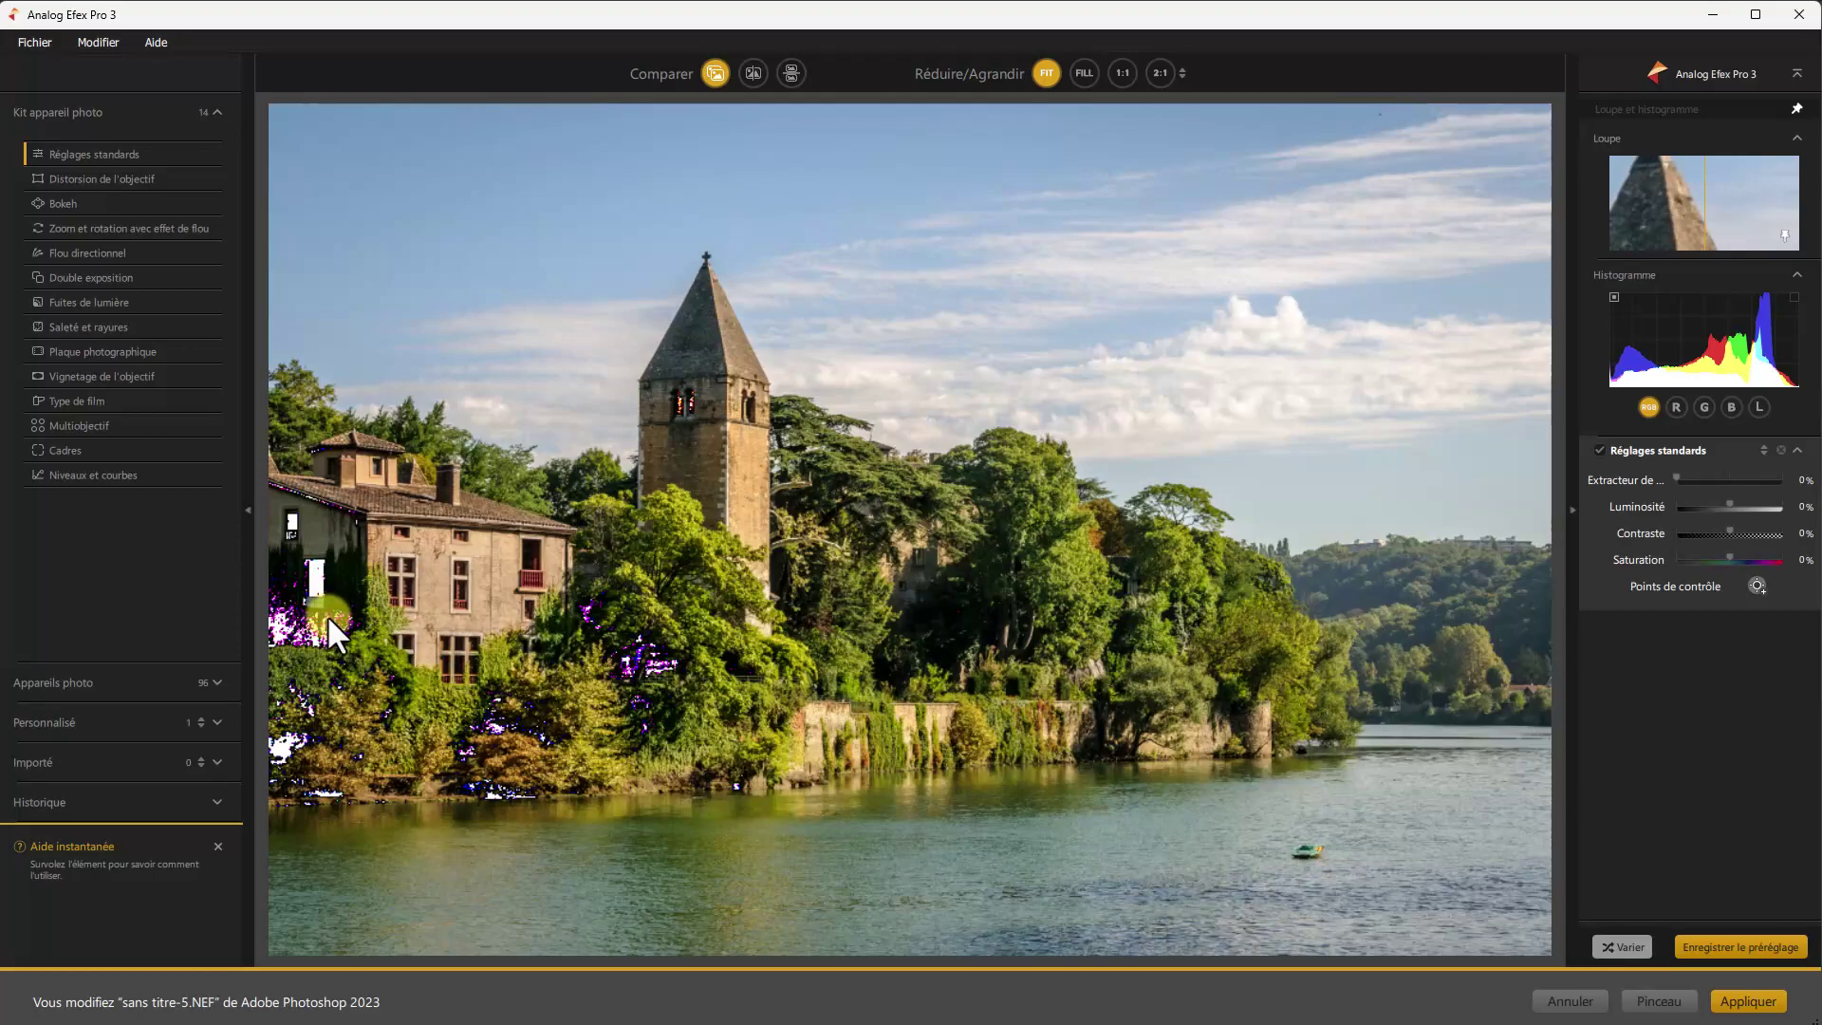
{"action": "left_click", "coordinate": [1795, 297]}
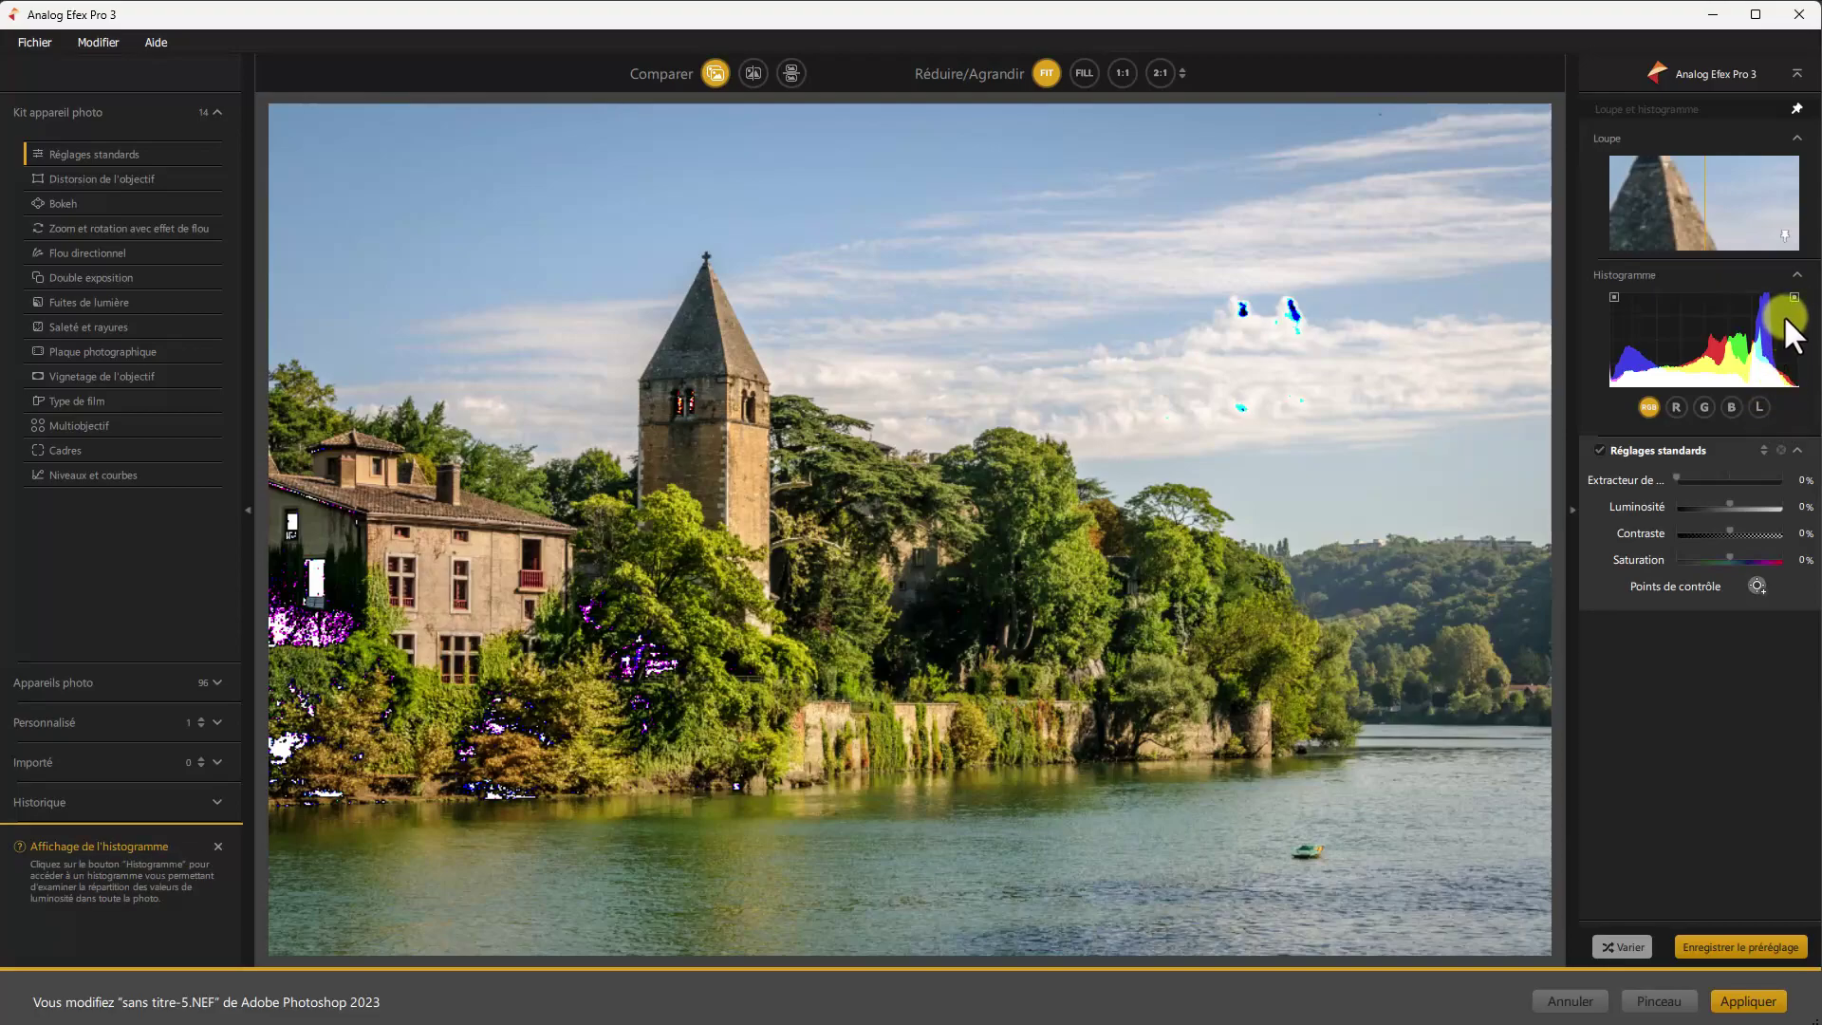
{"action": "left_click", "coordinate": [1612, 297]}
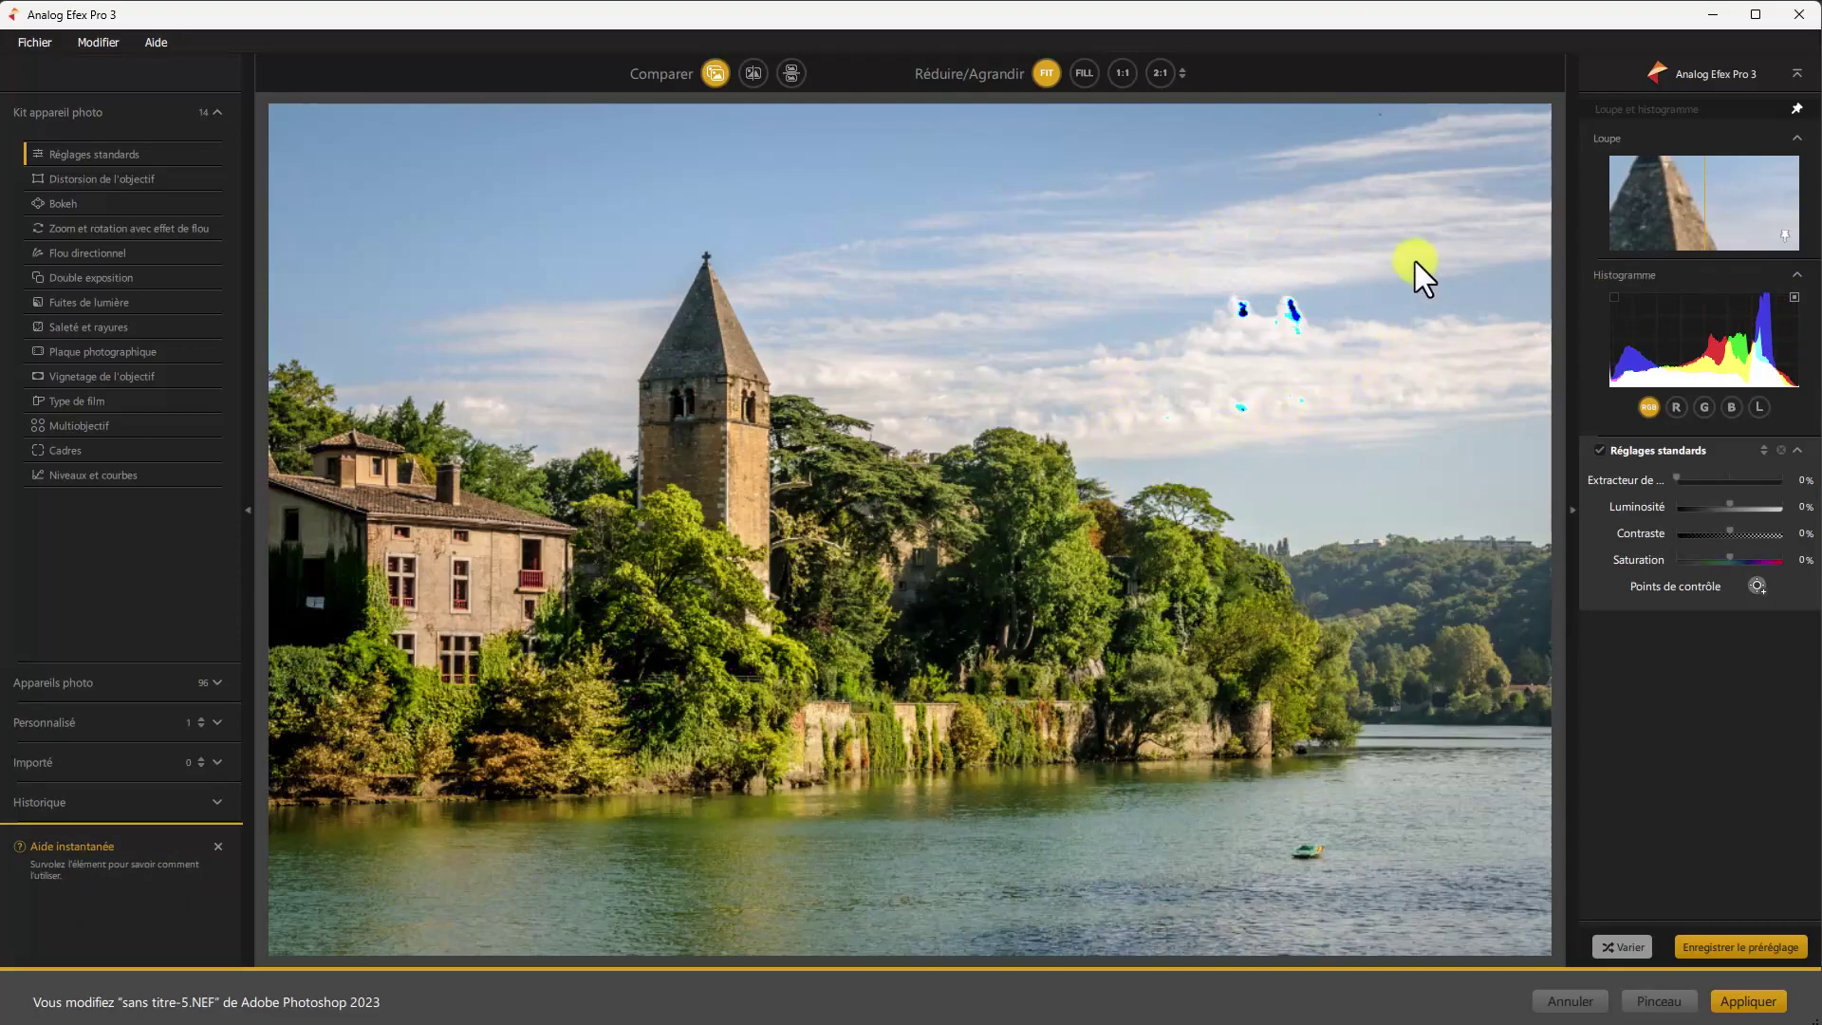
{"action": "left_click", "coordinate": [1792, 295]}
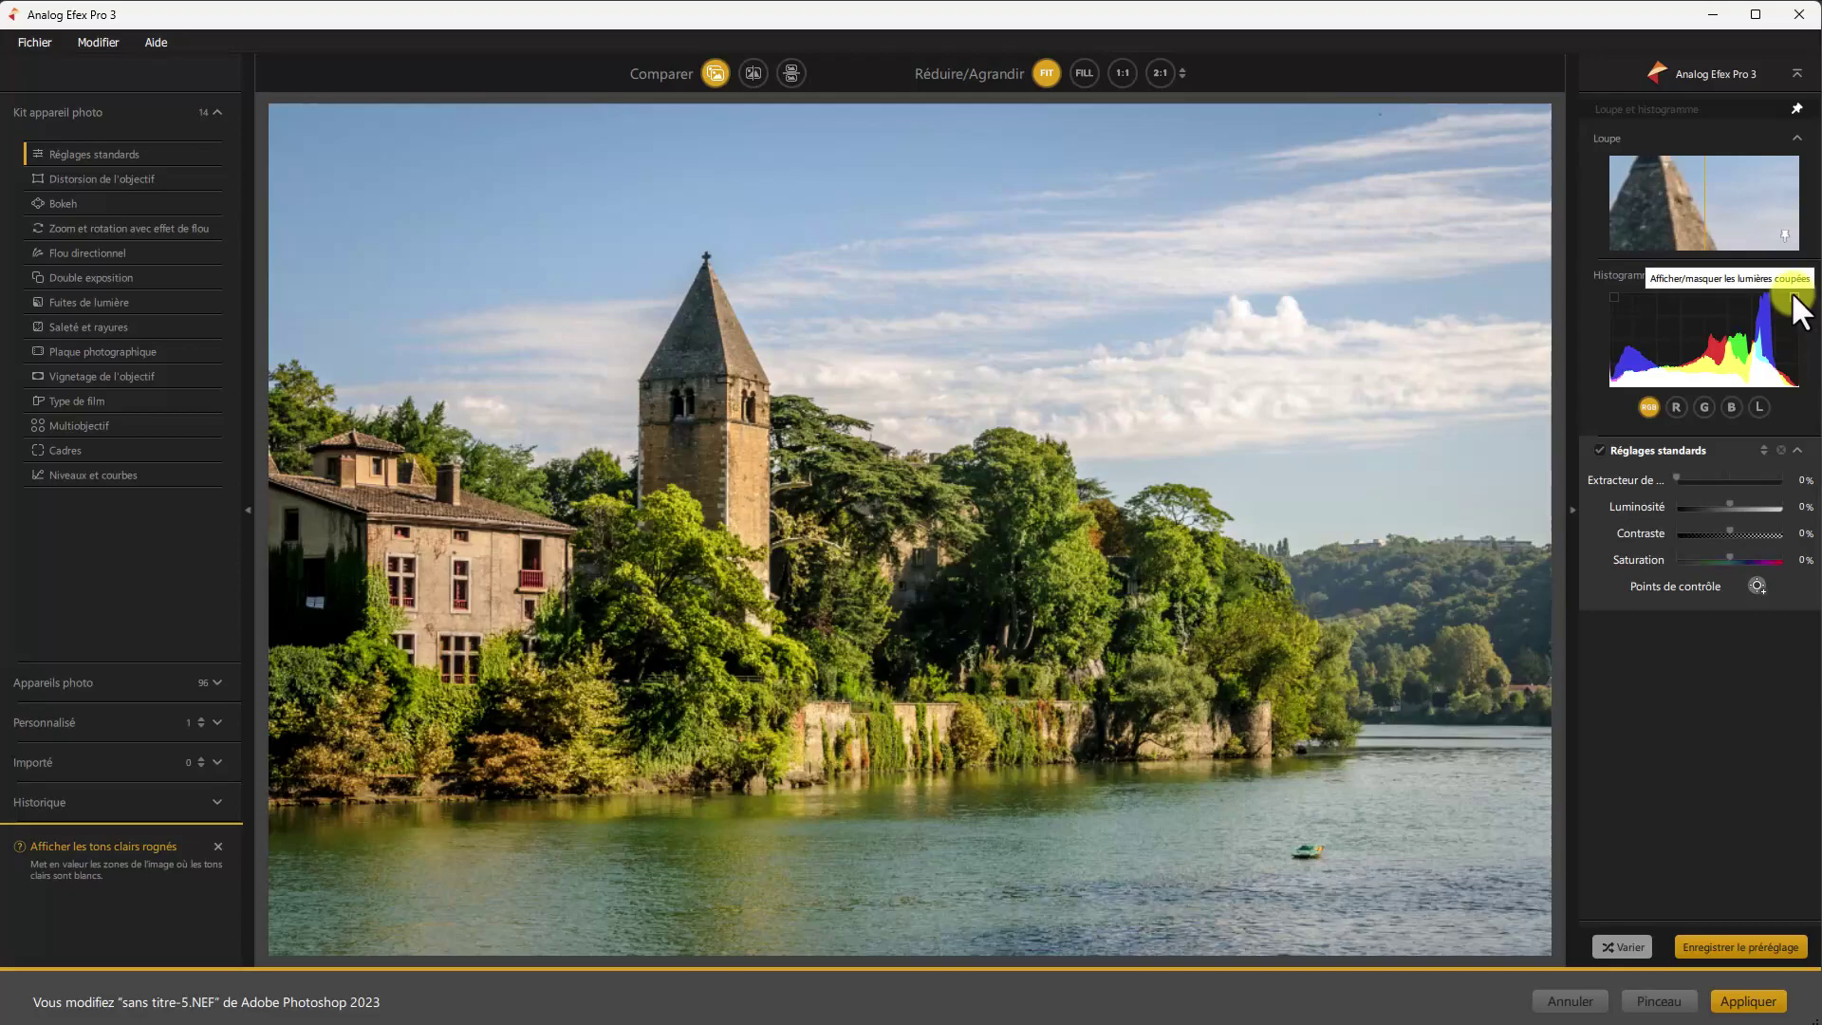
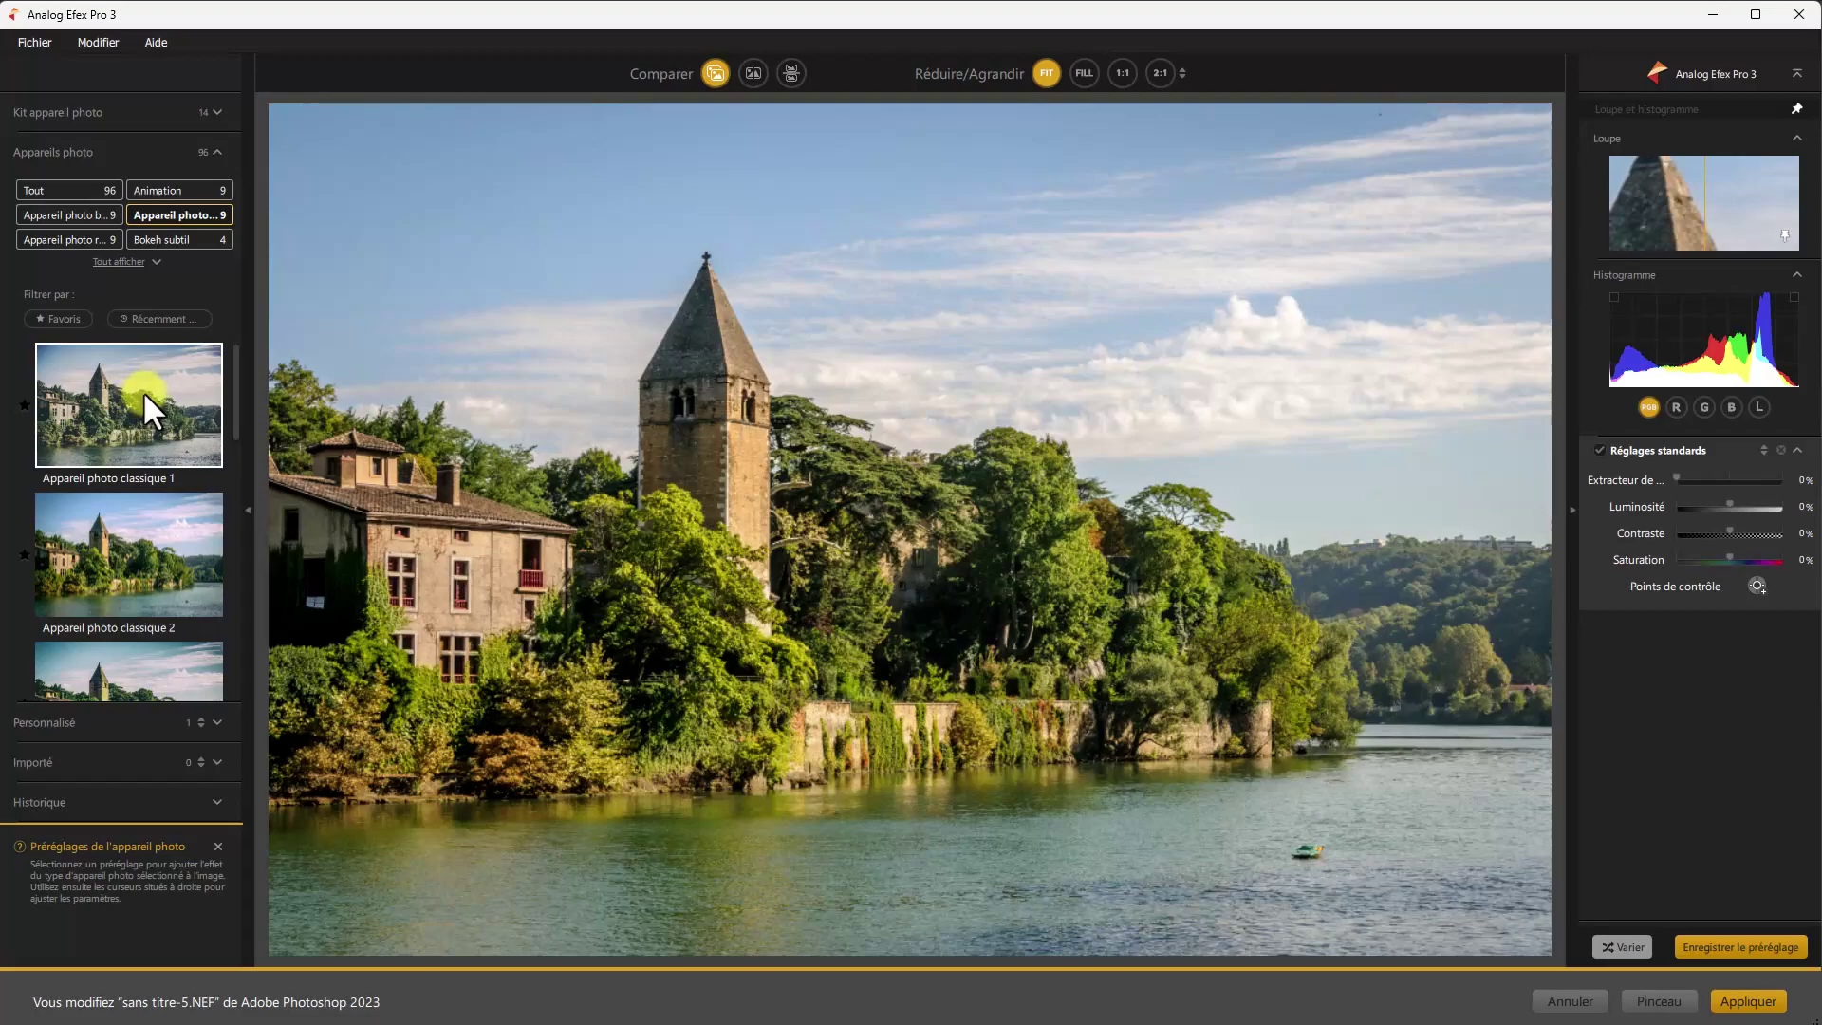
Step: Apply the Appareil photo classique 1 preset to the photo, accepting the replacement of the current settings, and look over its filters
{"action": "left_click", "coordinate": [142, 390]}
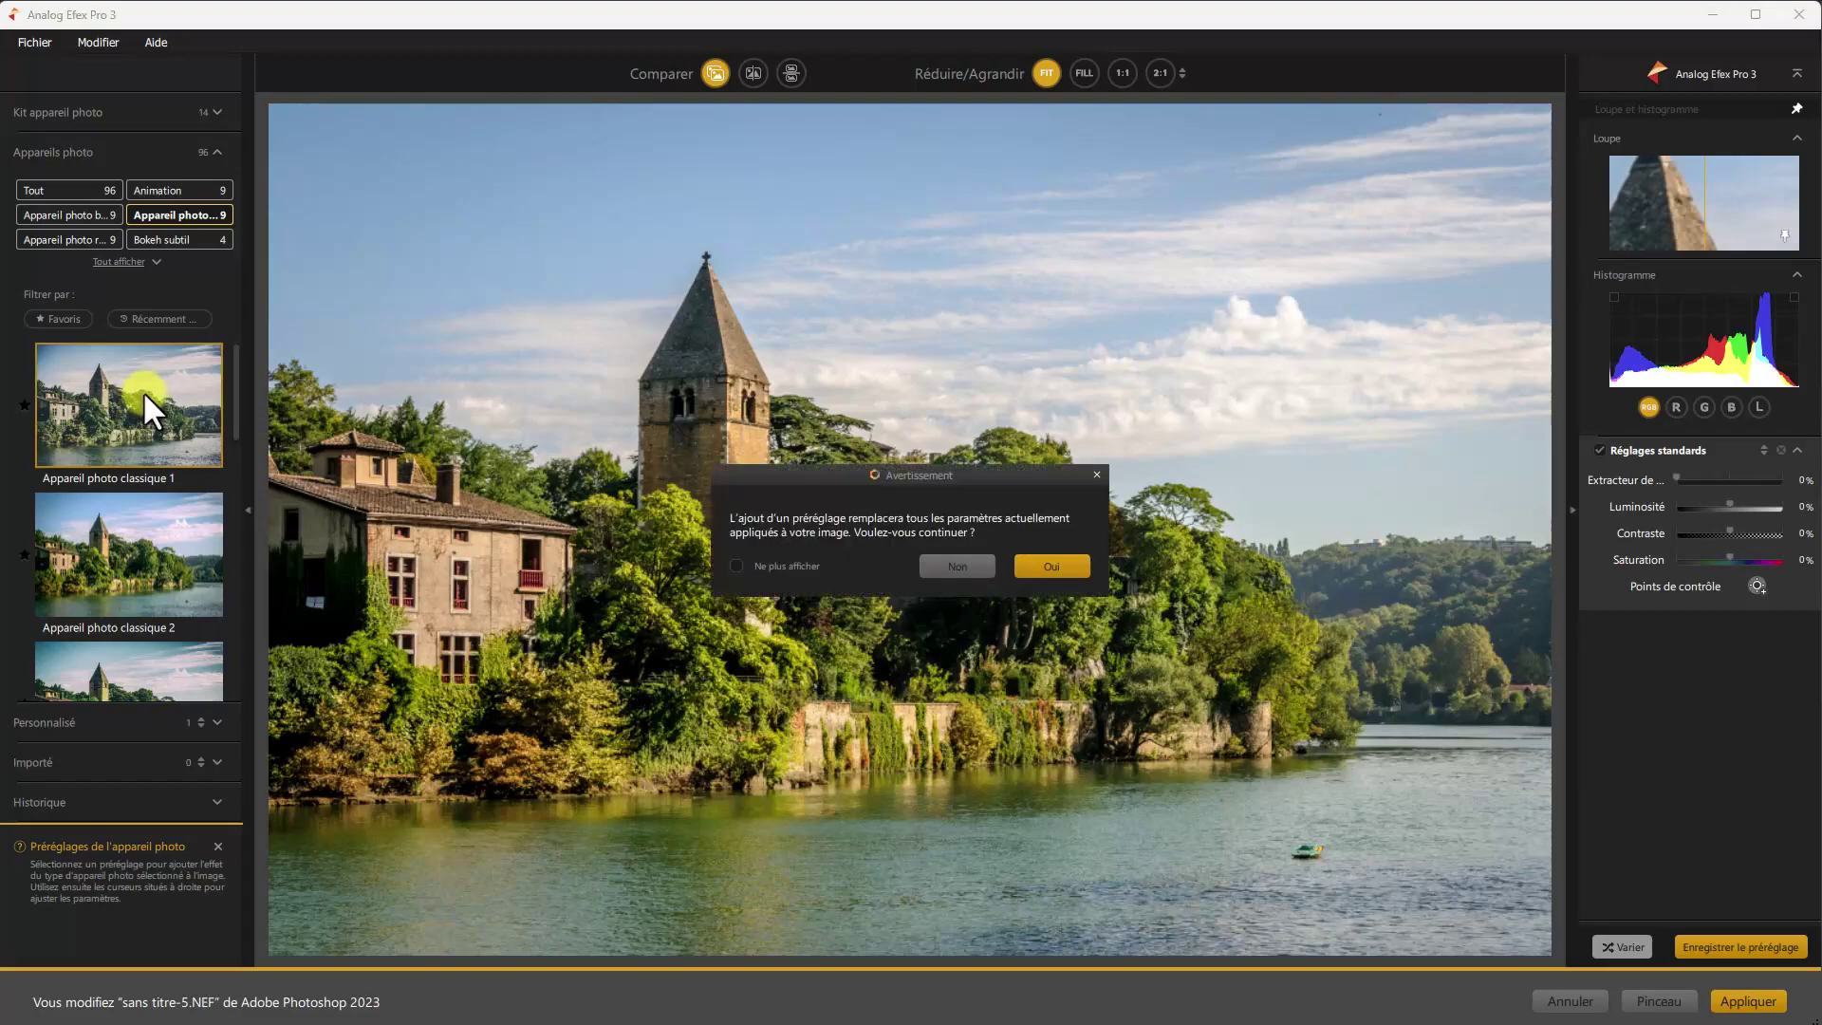
{"action": "left_click", "coordinate": [1049, 561]}
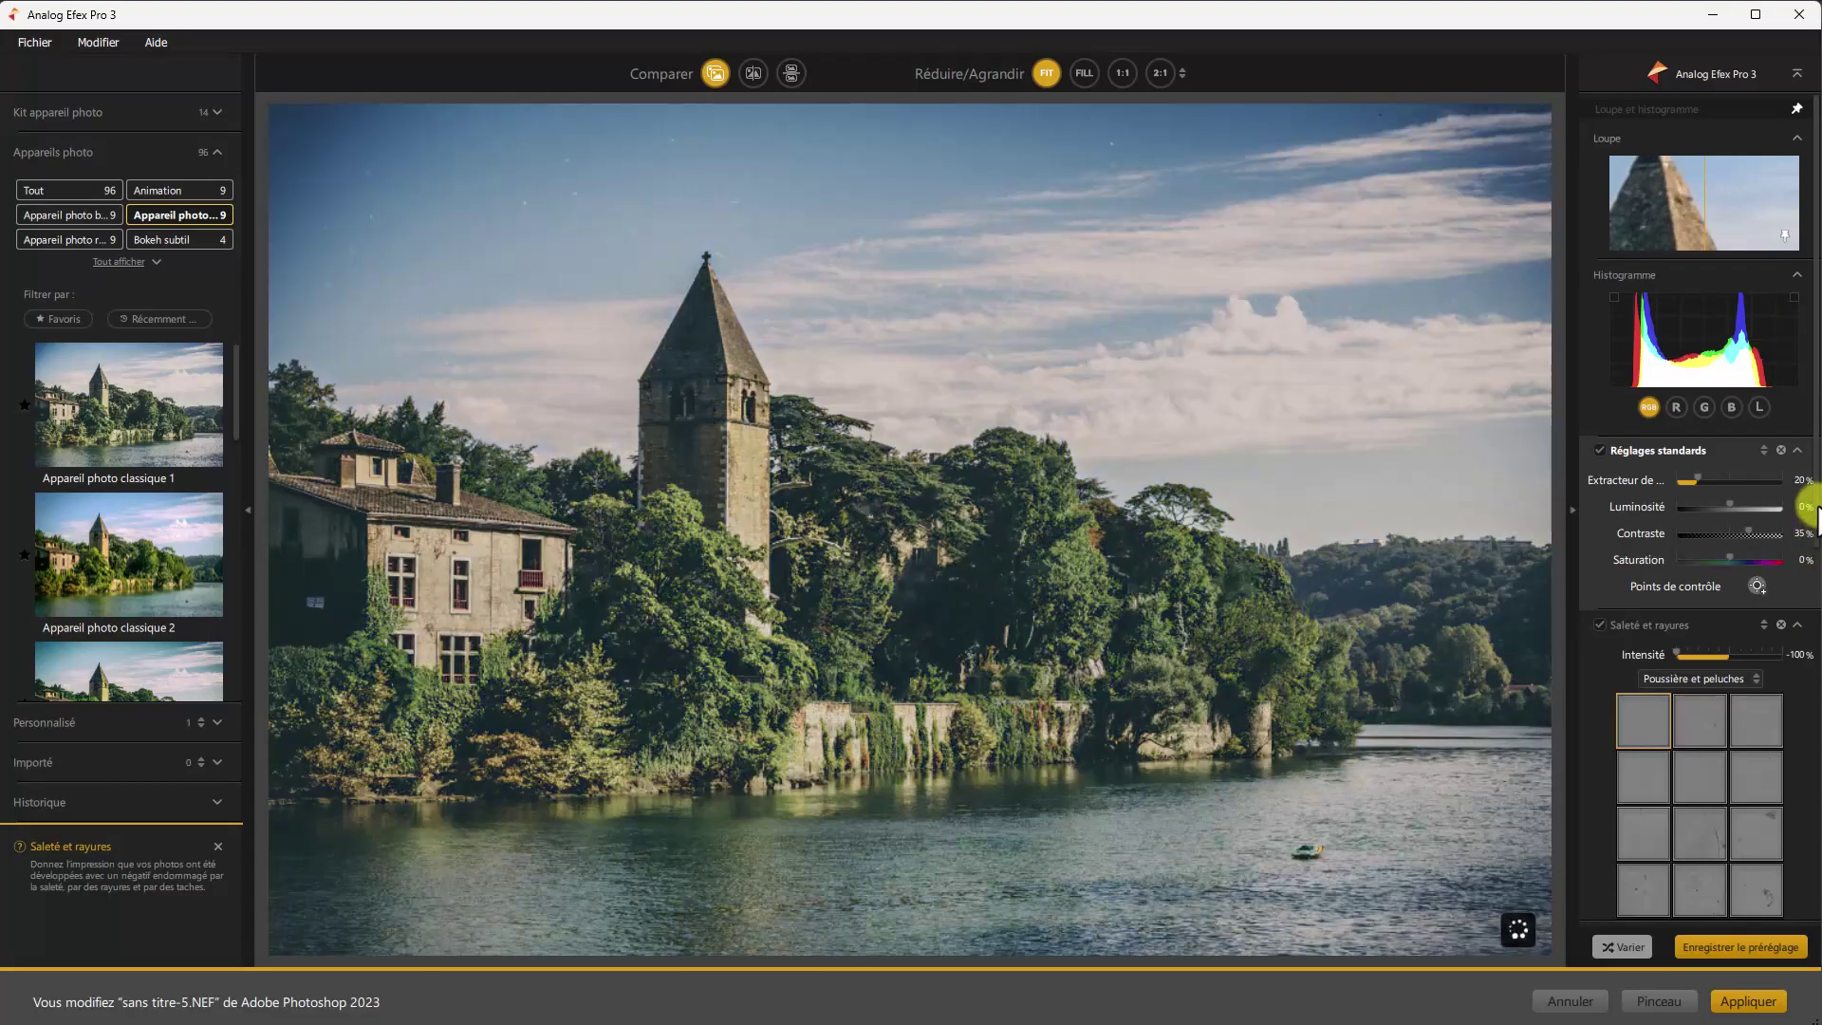
{"action": "scroll", "coordinate": [1814, 516], "scroll_direction": "down", "scroll_amount": 1}
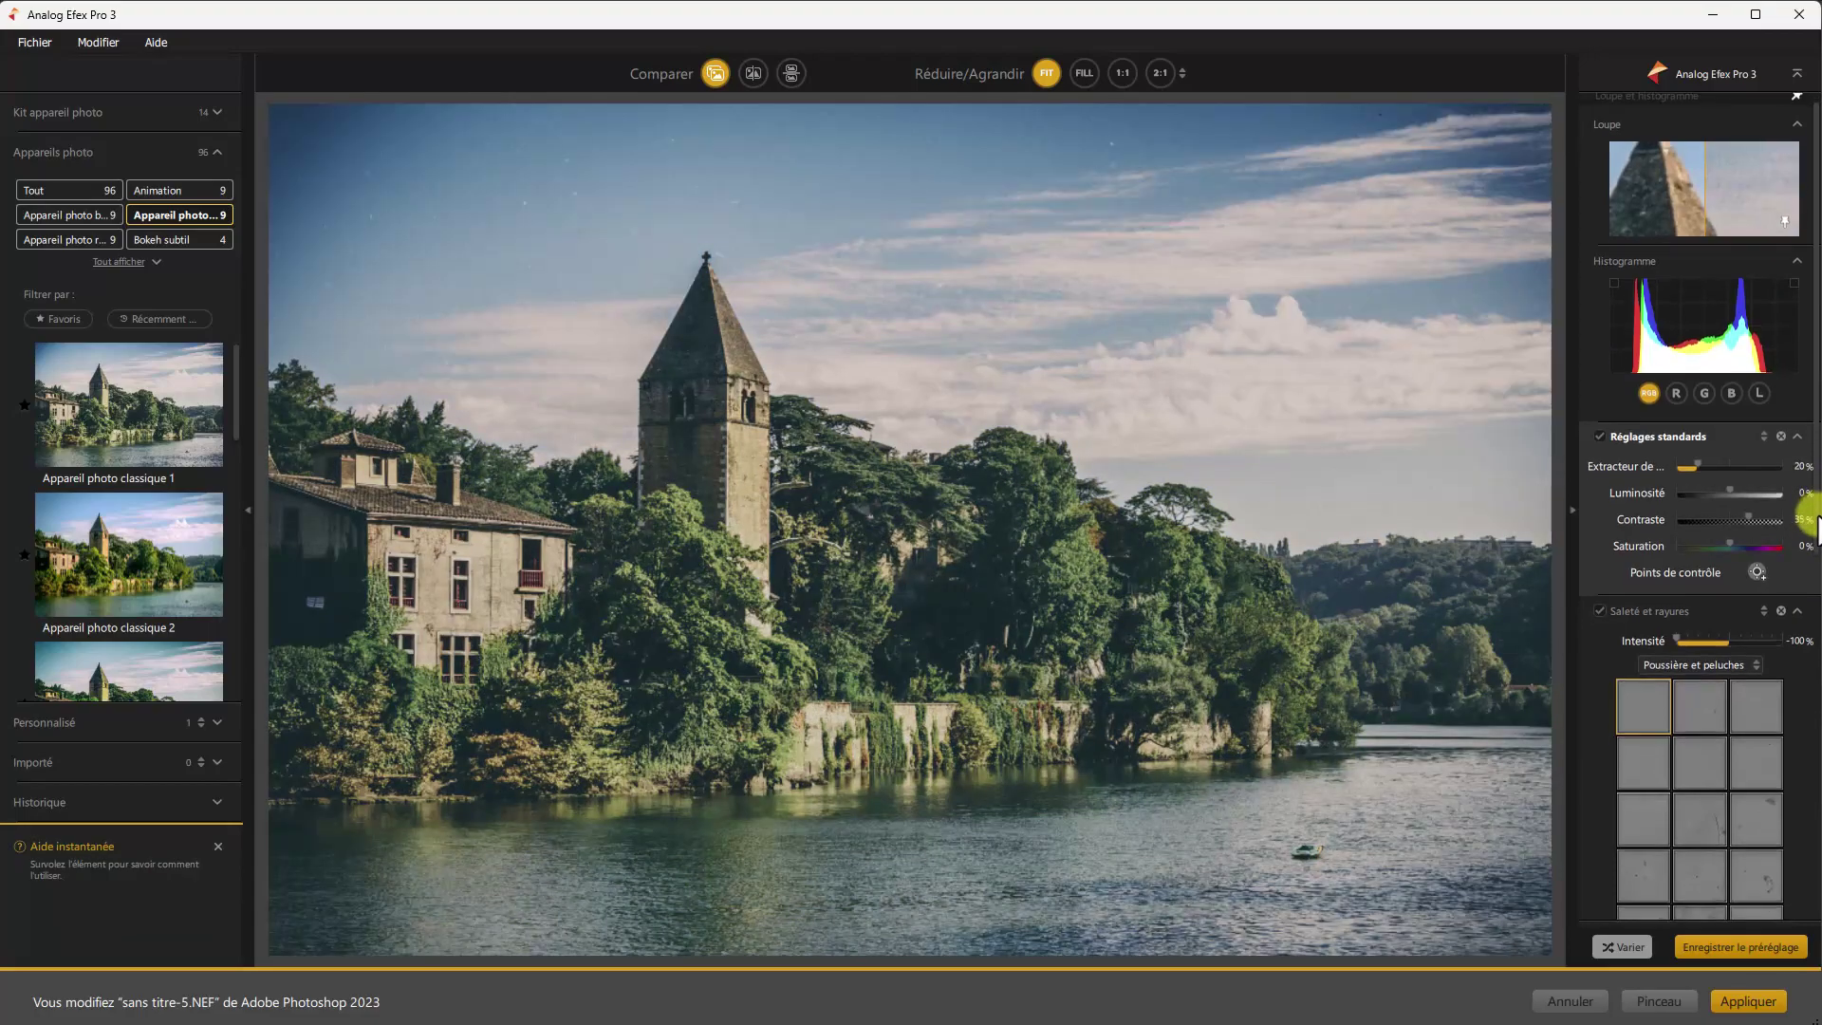
{"action": "mouse_move", "coordinate": [1815, 519]}
{"action": "left_mouse_down"}
{"action": "mouse_move", "coordinate": [1813, 911]}
{"action": "mouse_move", "coordinate": [1810, 516]}
{"action": "left_mouse_up"}
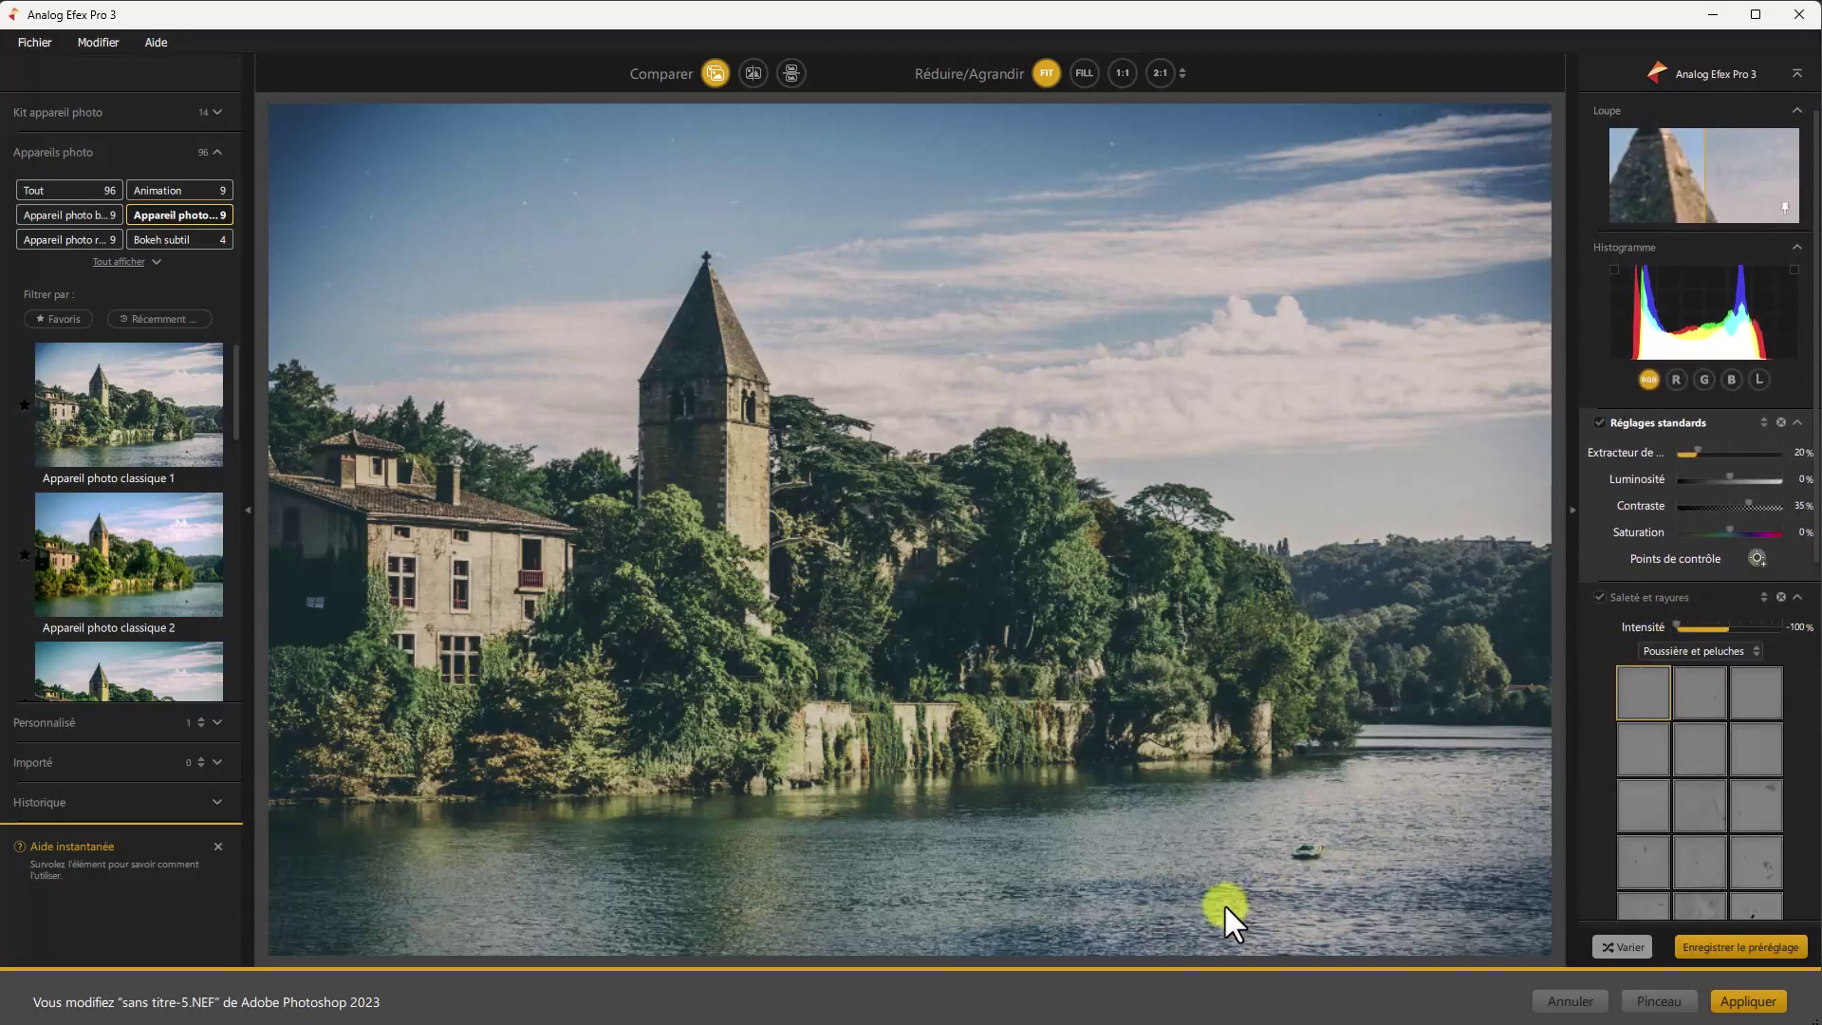
Step: Check in the camera kit which filters the preset uses, and return to the camera presets
{"action": "left_click", "coordinate": [216, 112]}
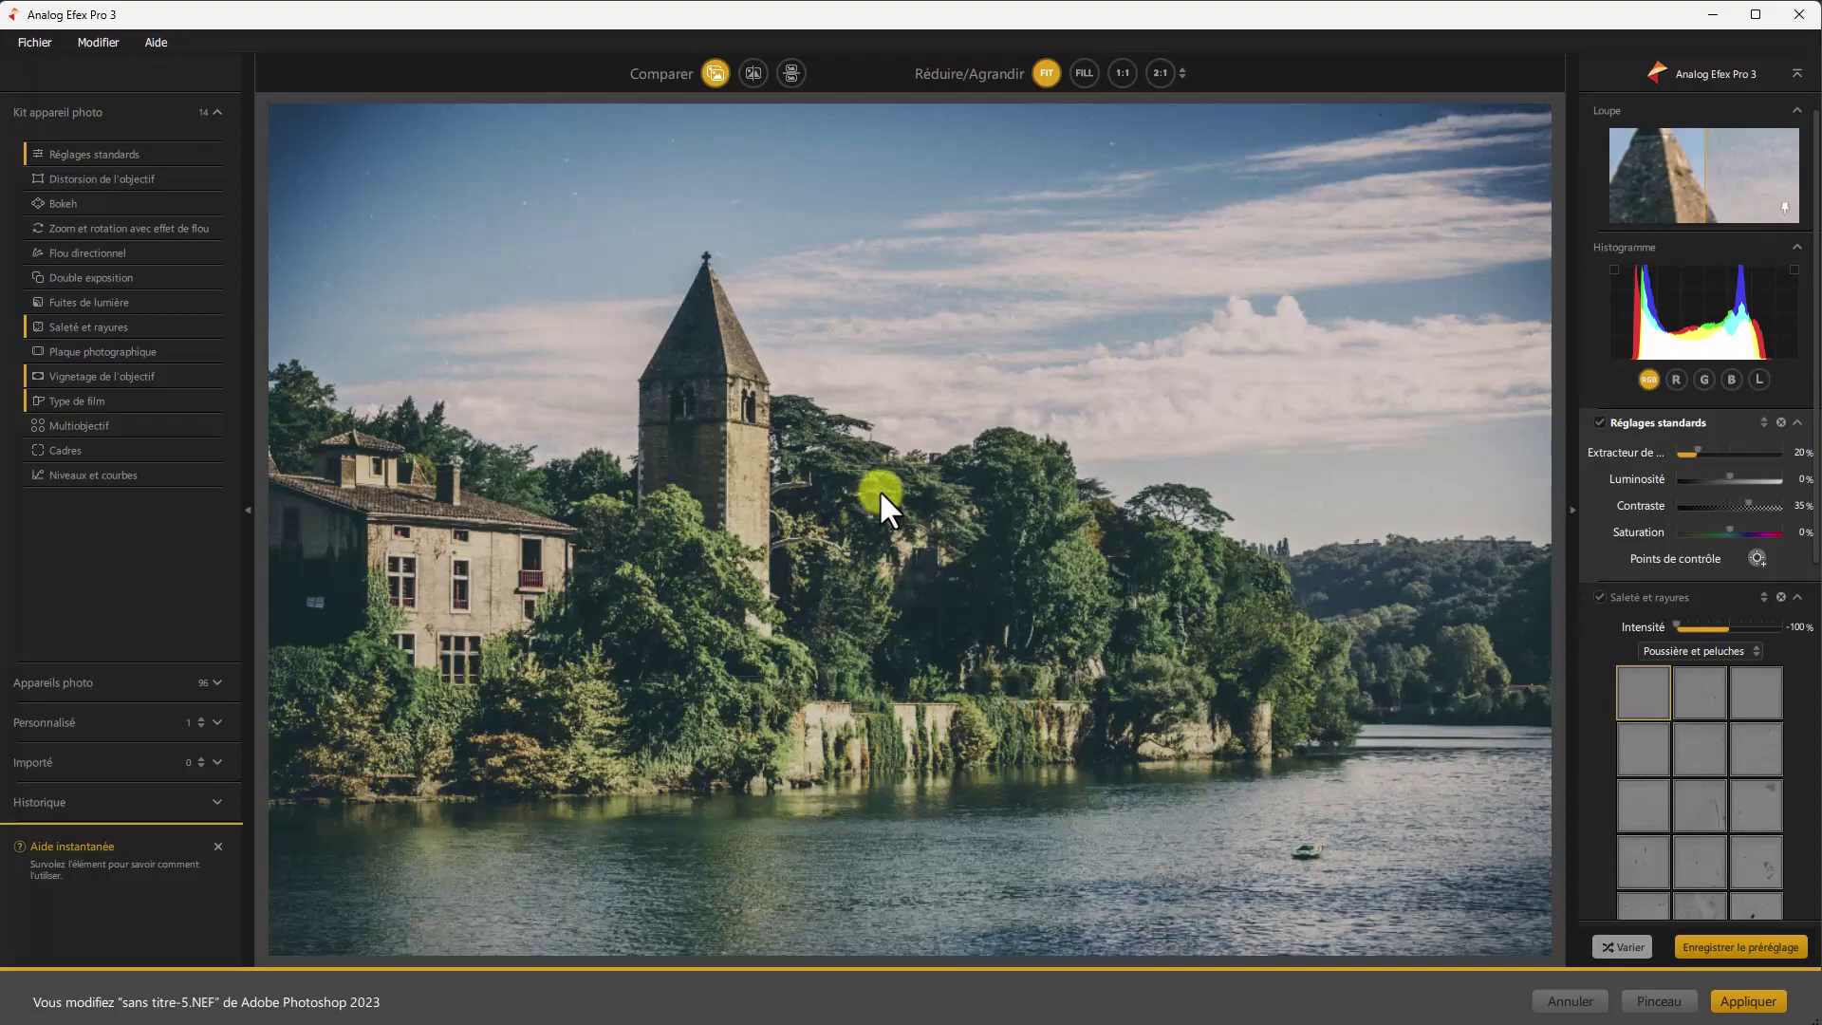
{"action": "mouse_move", "coordinate": [114, 180]}
{"action": "left_click", "coordinate": [222, 681]}
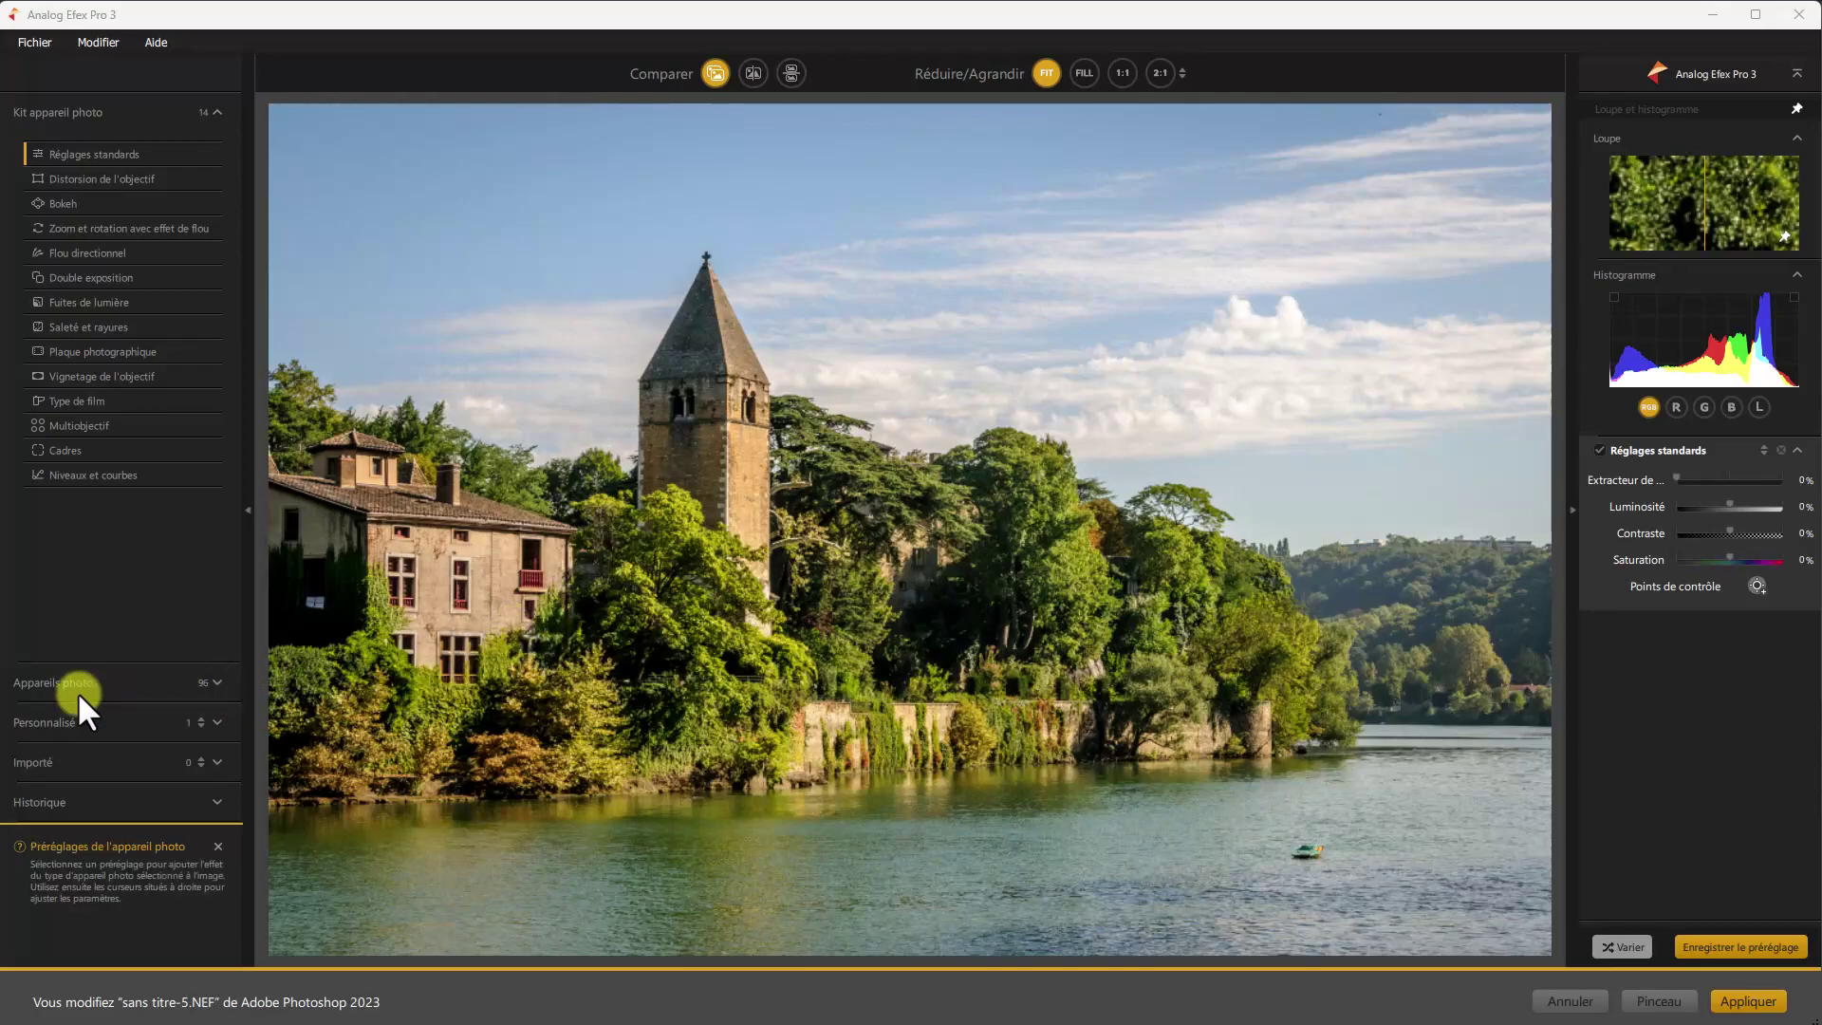
Step: From the camera presets, apply Appareil photo classique 1 to the unedited photo and accept replacing the current settings
{"action": "left_click", "coordinate": [216, 682]}
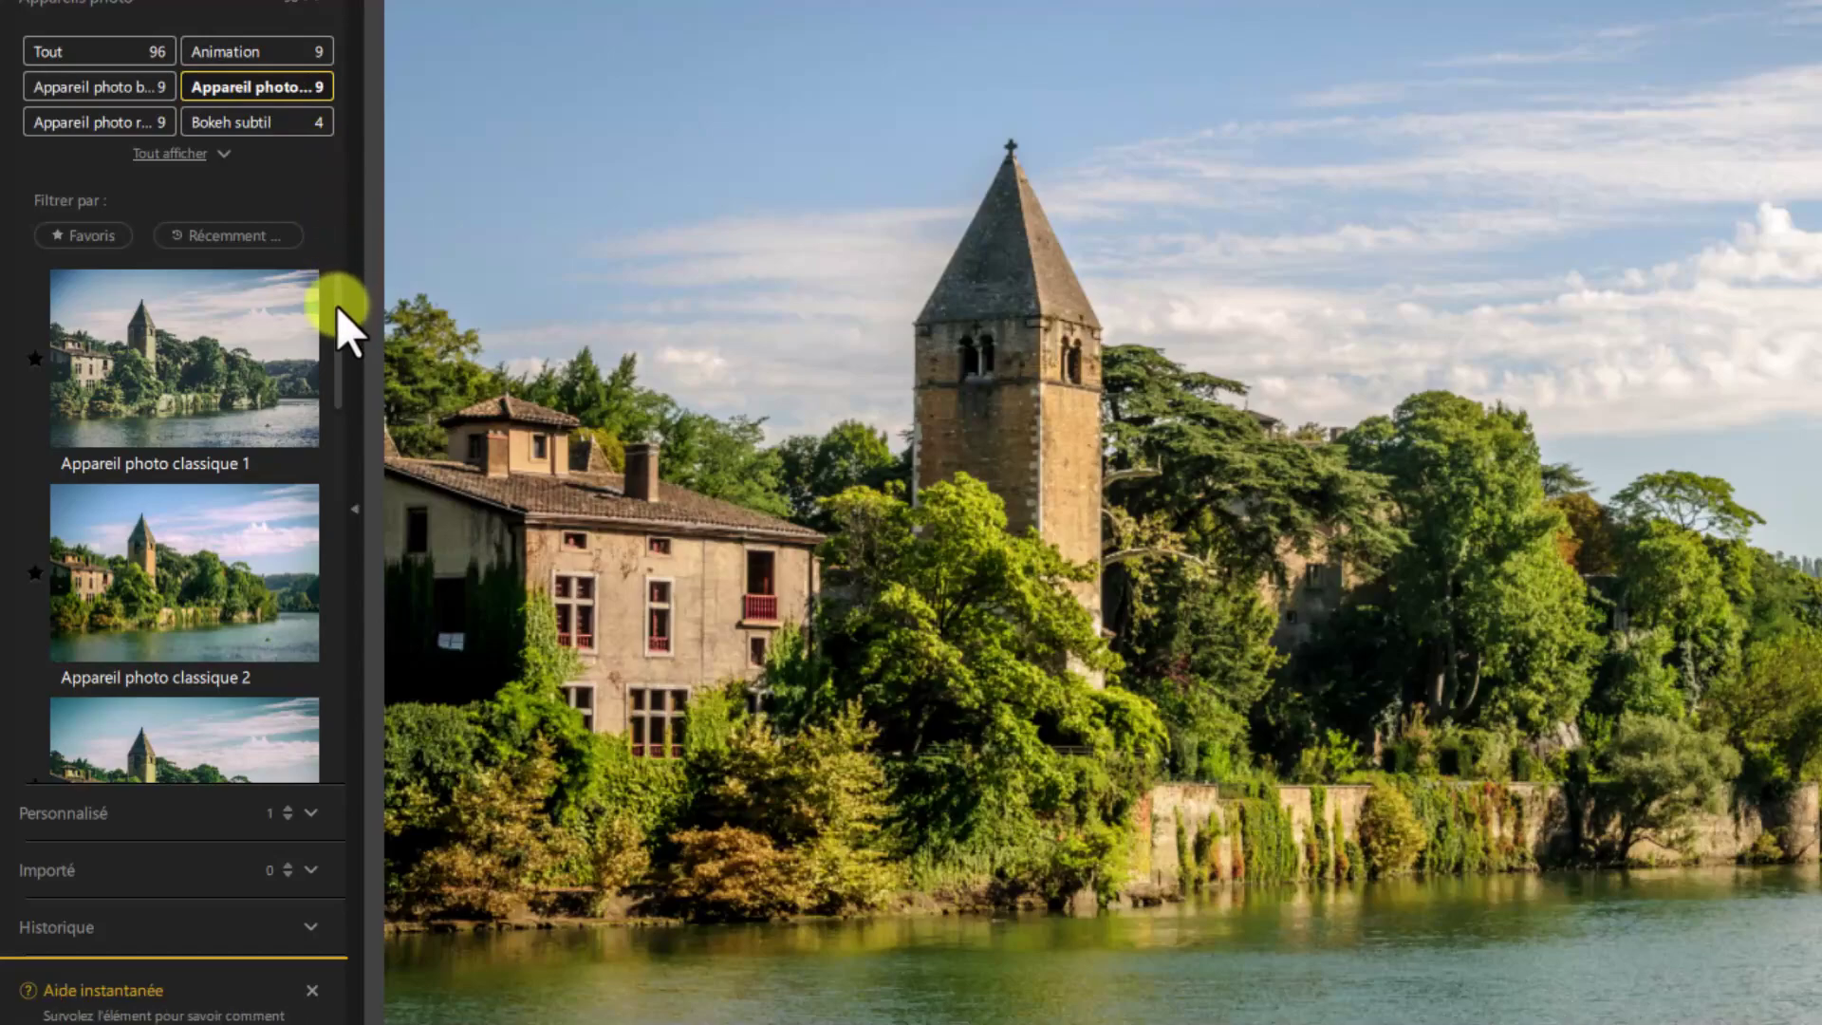
{"action": "mouse_move", "coordinate": [338, 306]}
{"action": "left_mouse_down"}
{"action": "mouse_move", "coordinate": [340, 545]}
{"action": "mouse_move", "coordinate": [367, 692]}
{"action": "mouse_move", "coordinate": [357, 294]}
{"action": "left_mouse_up"}
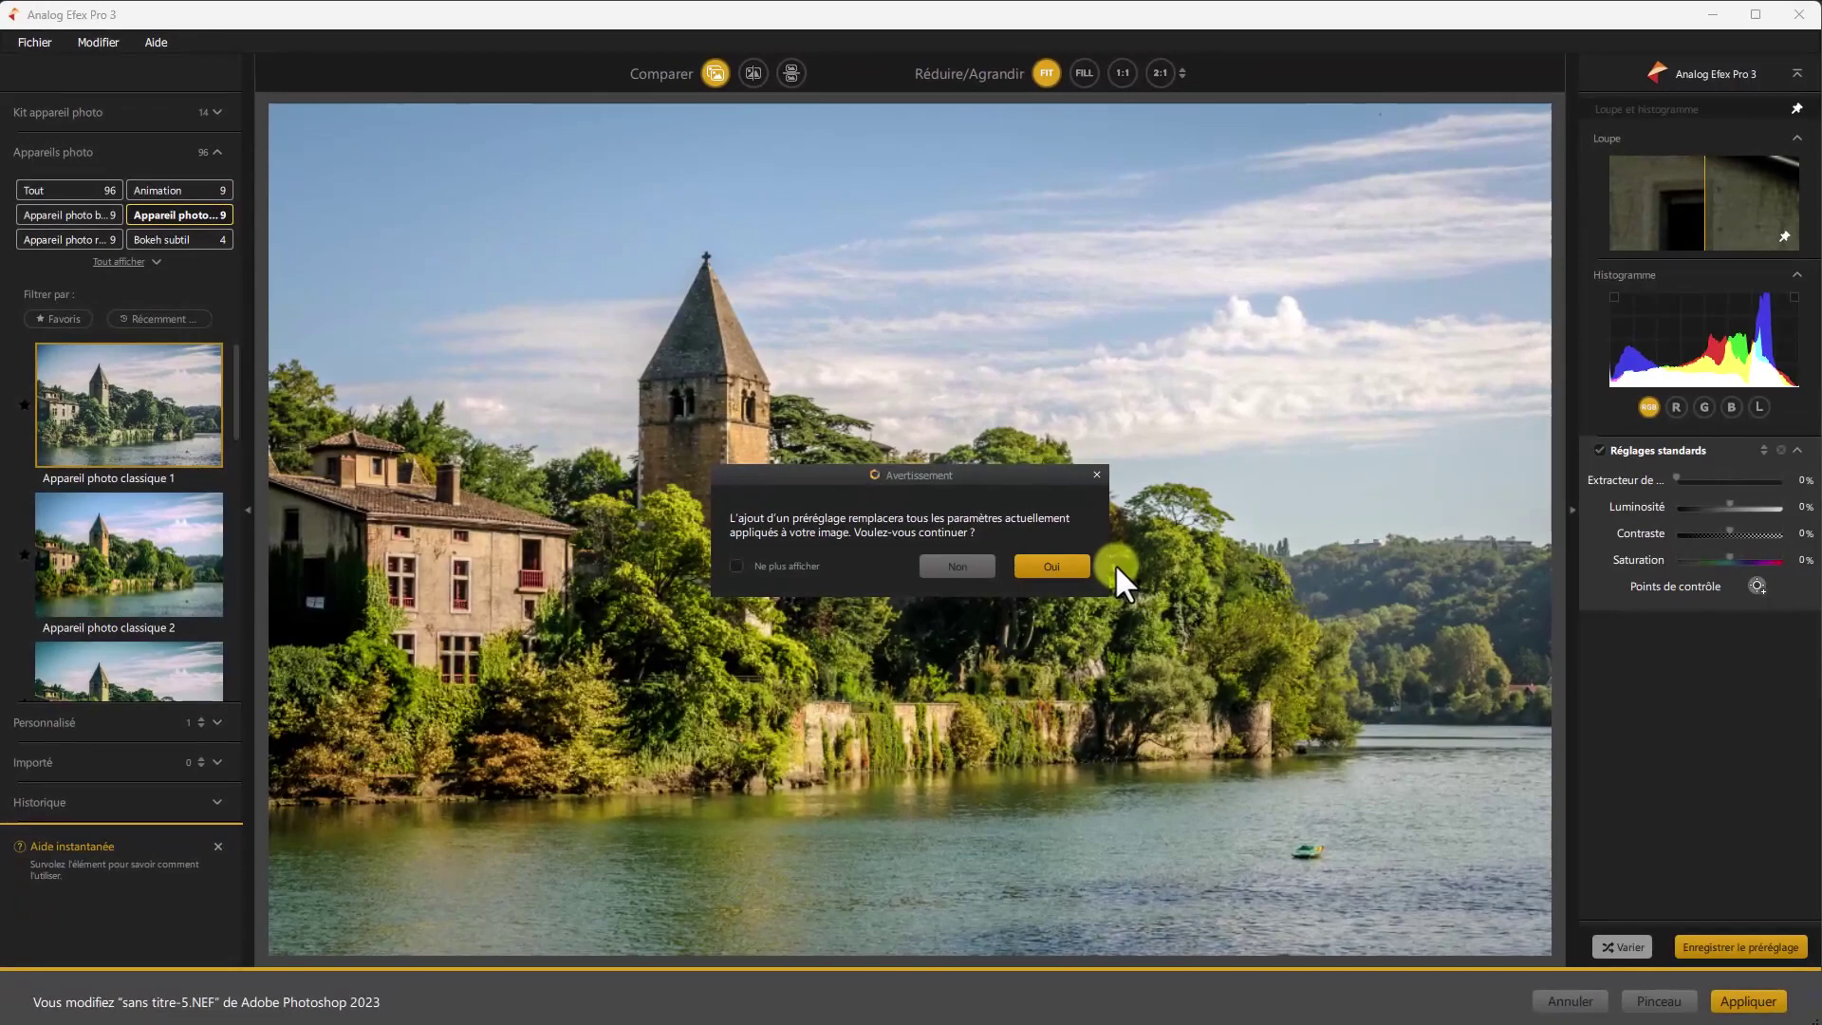
{"action": "left_click", "coordinate": [1051, 567]}
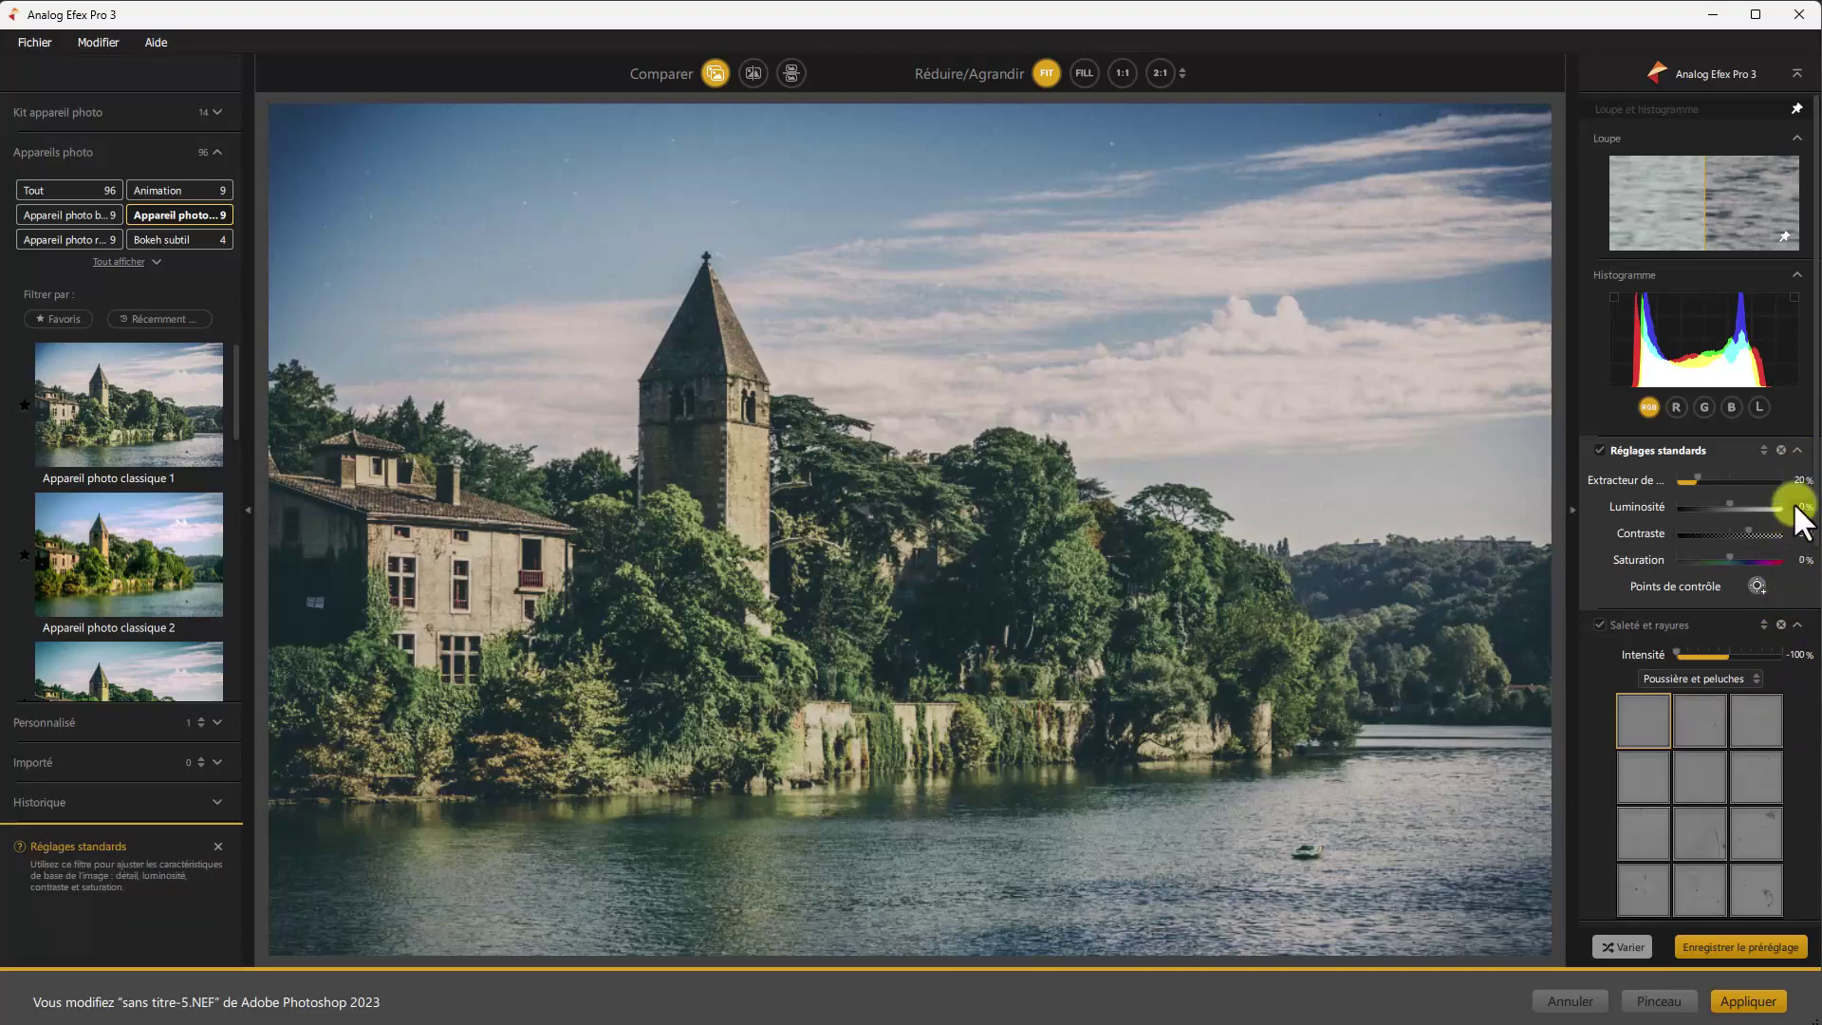
Step: Collapse the Saleté et rayures, Vignetage de l'objectif and Type de film filters and switch off their effects
{"action": "left_click", "coordinate": [1793, 628]}
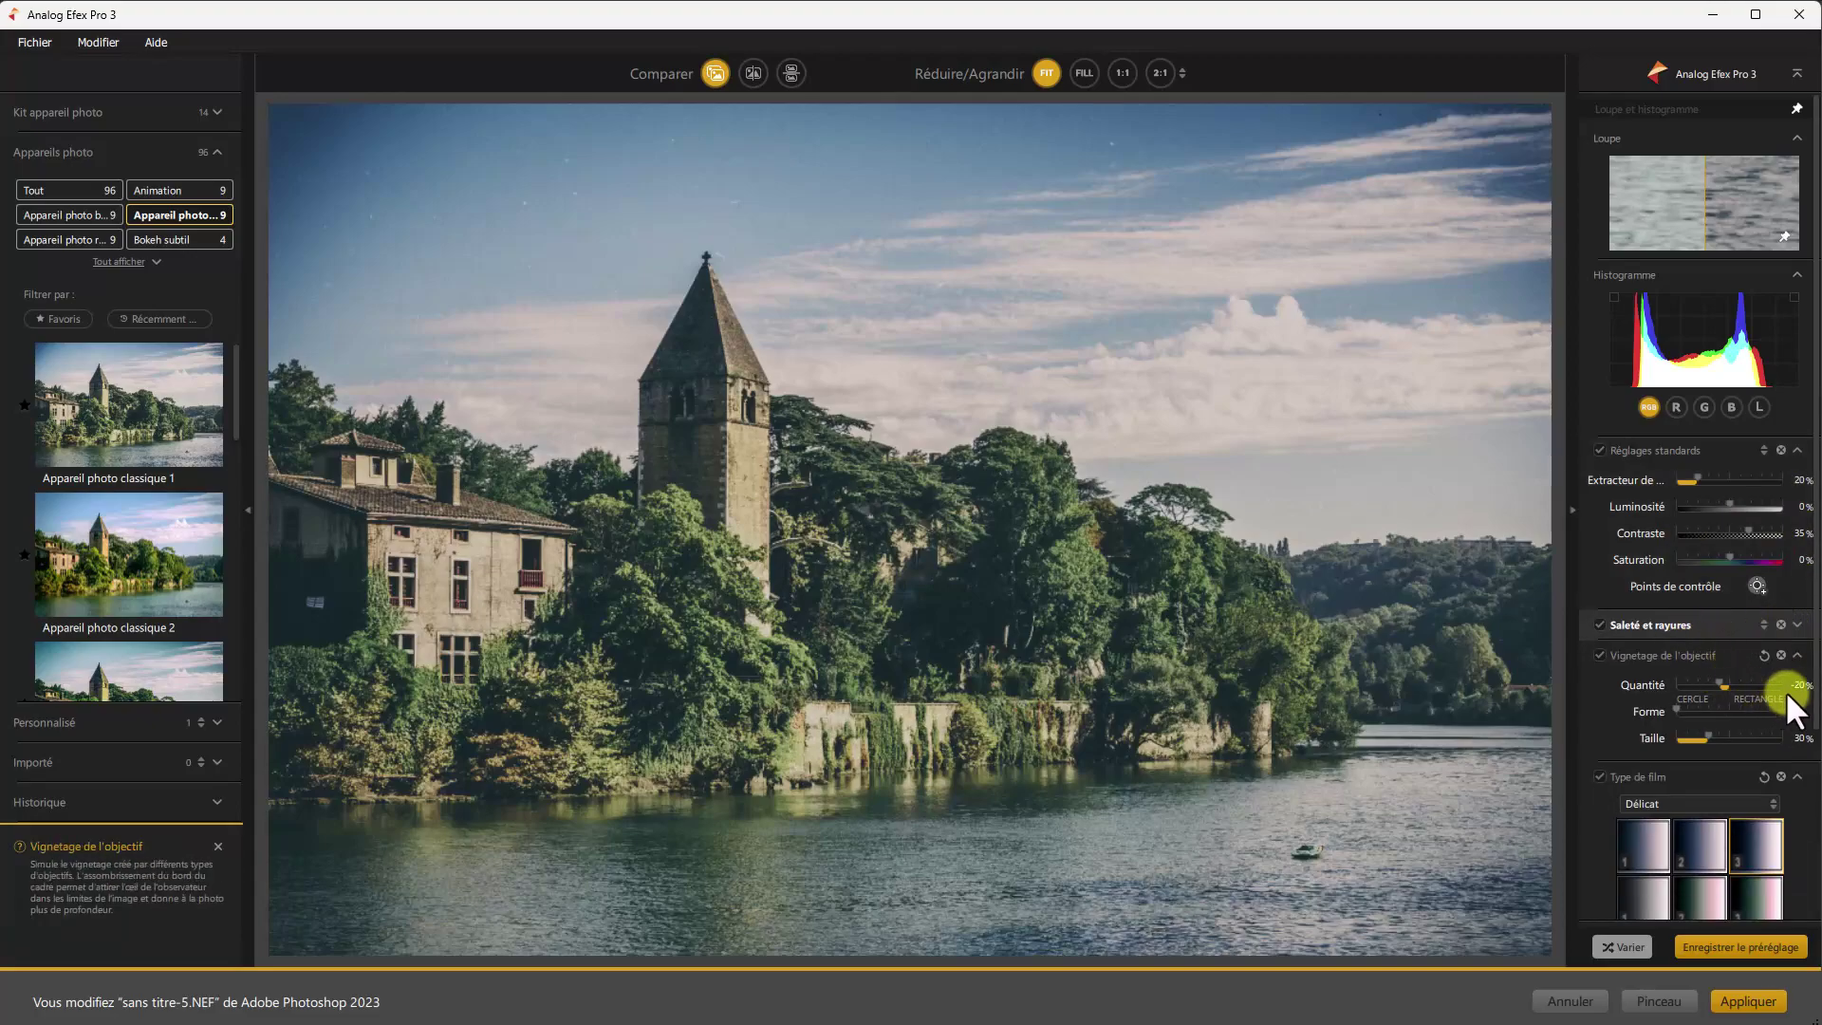
{"action": "left_click", "coordinate": [1798, 657]}
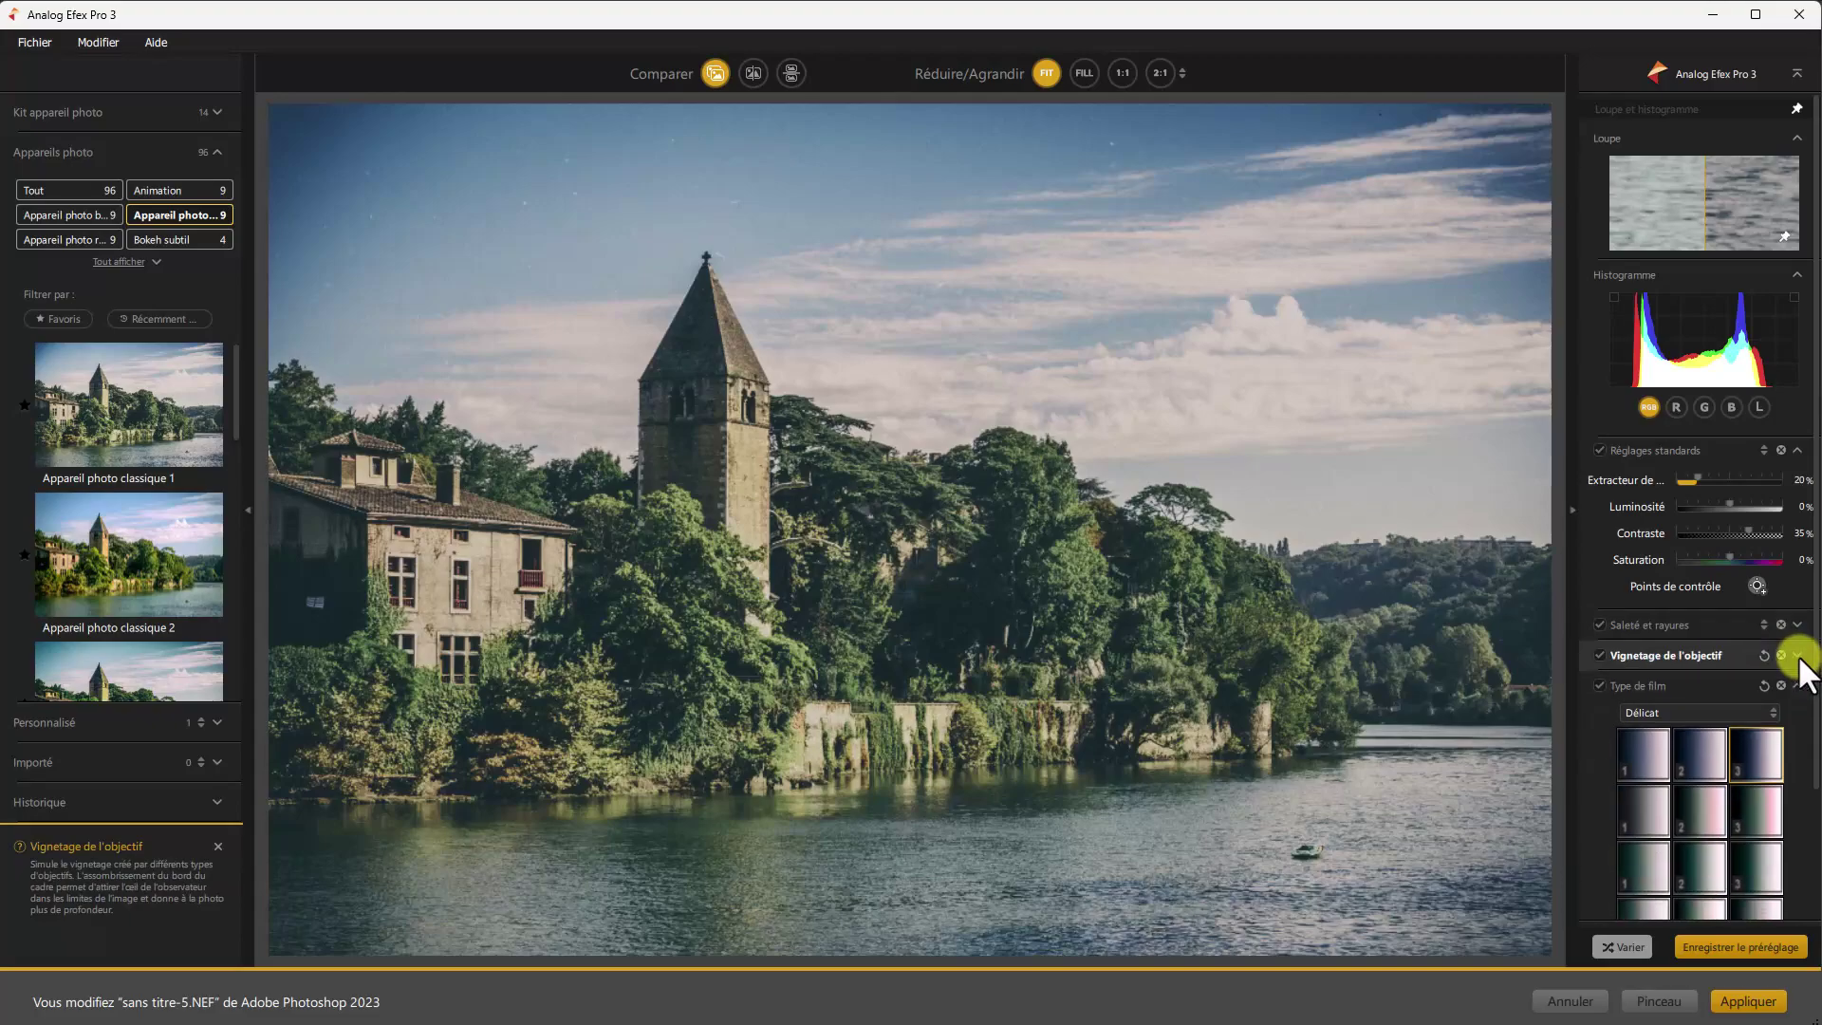
{"action": "left_click", "coordinate": [1799, 685]}
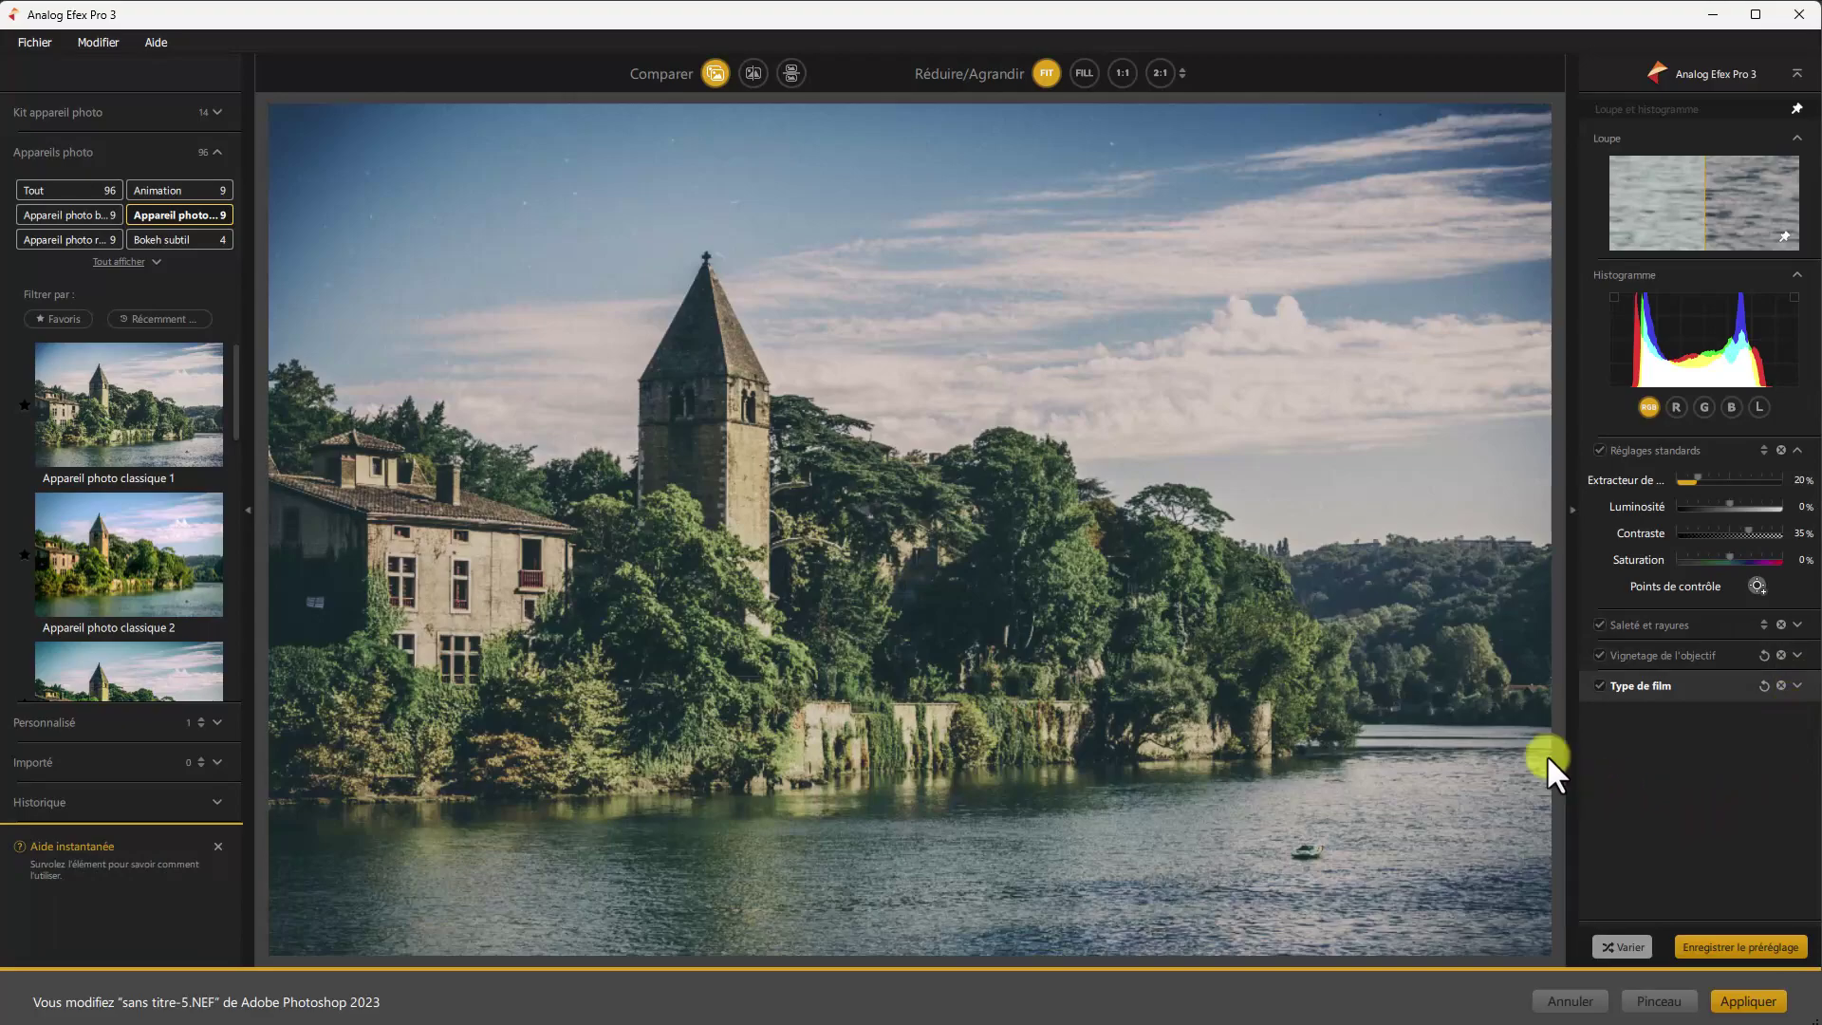
{"action": "left_click", "coordinate": [1598, 667]}
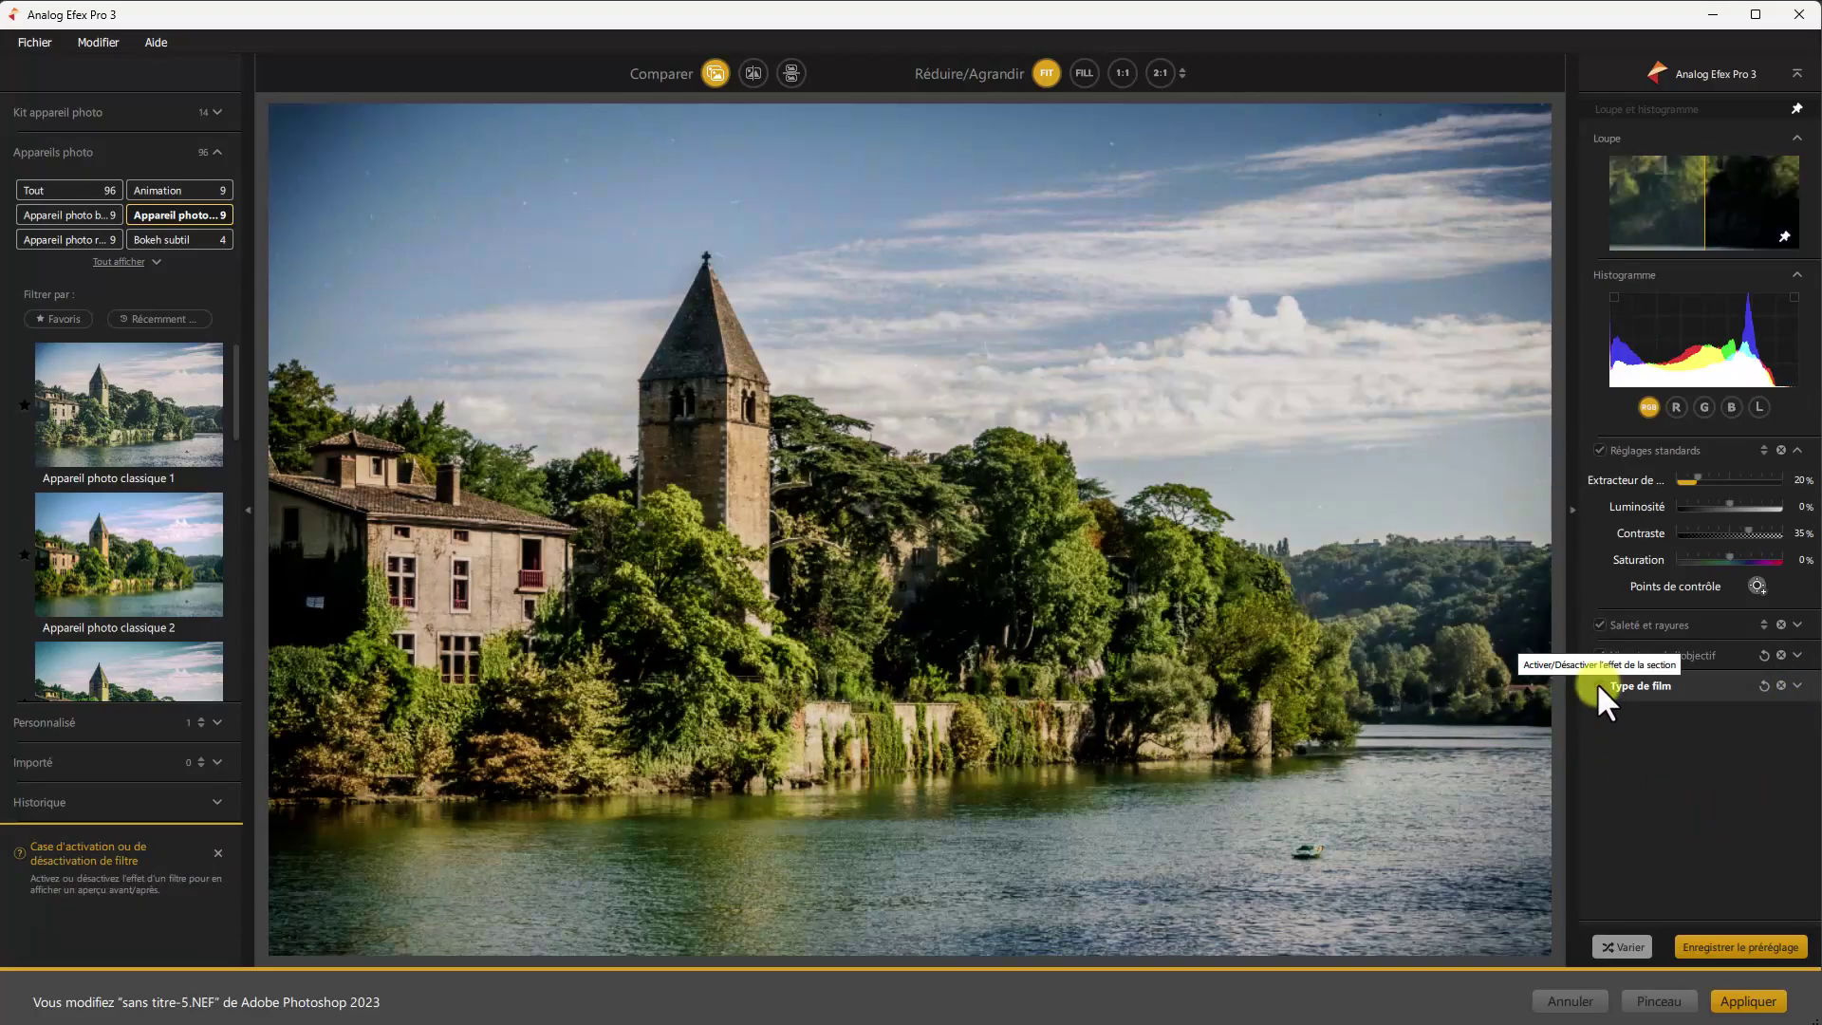
{"action": "left_click", "coordinate": [1600, 627]}
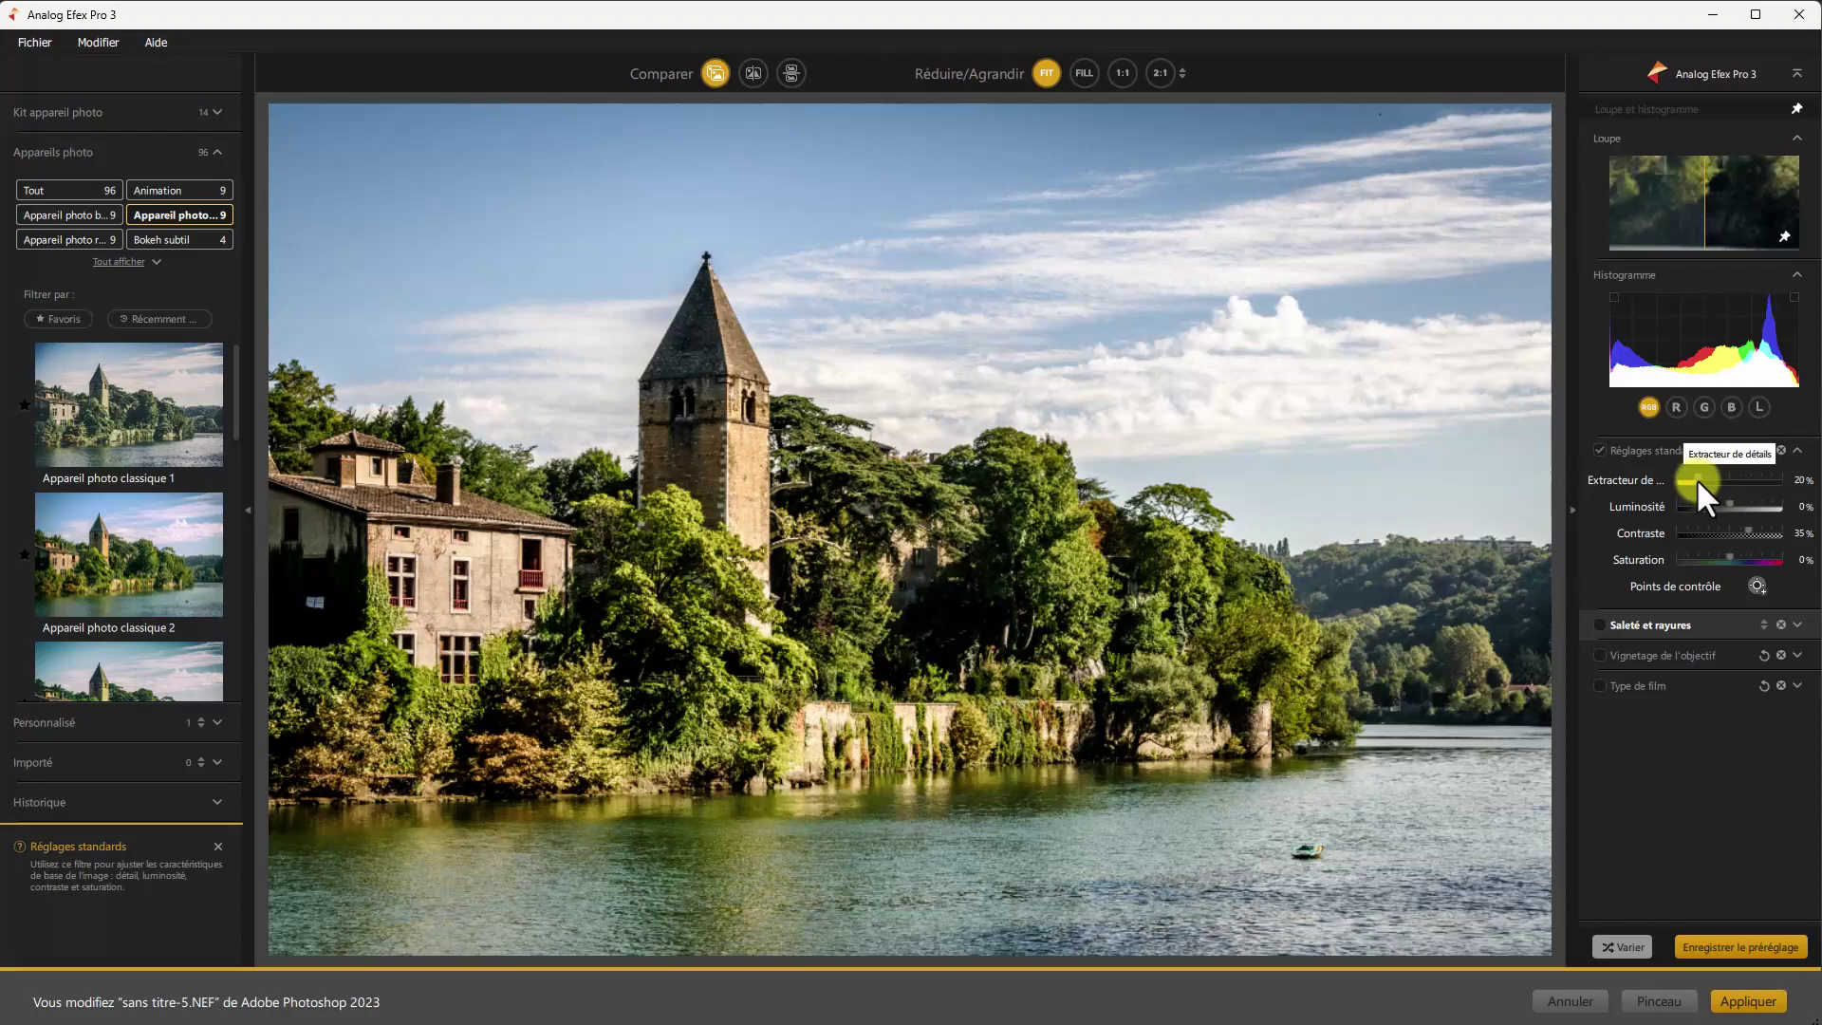
Step: In Réglages standards, set the detail extractor to 22% and the contrast to -8%
{"action": "mouse_move", "coordinate": [1697, 478]}
{"action": "left_mouse_down"}
{"action": "mouse_move", "coordinate": [1678, 477]}
{"action": "mouse_move", "coordinate": [1701, 475]}
{"action": "left_mouse_up"}
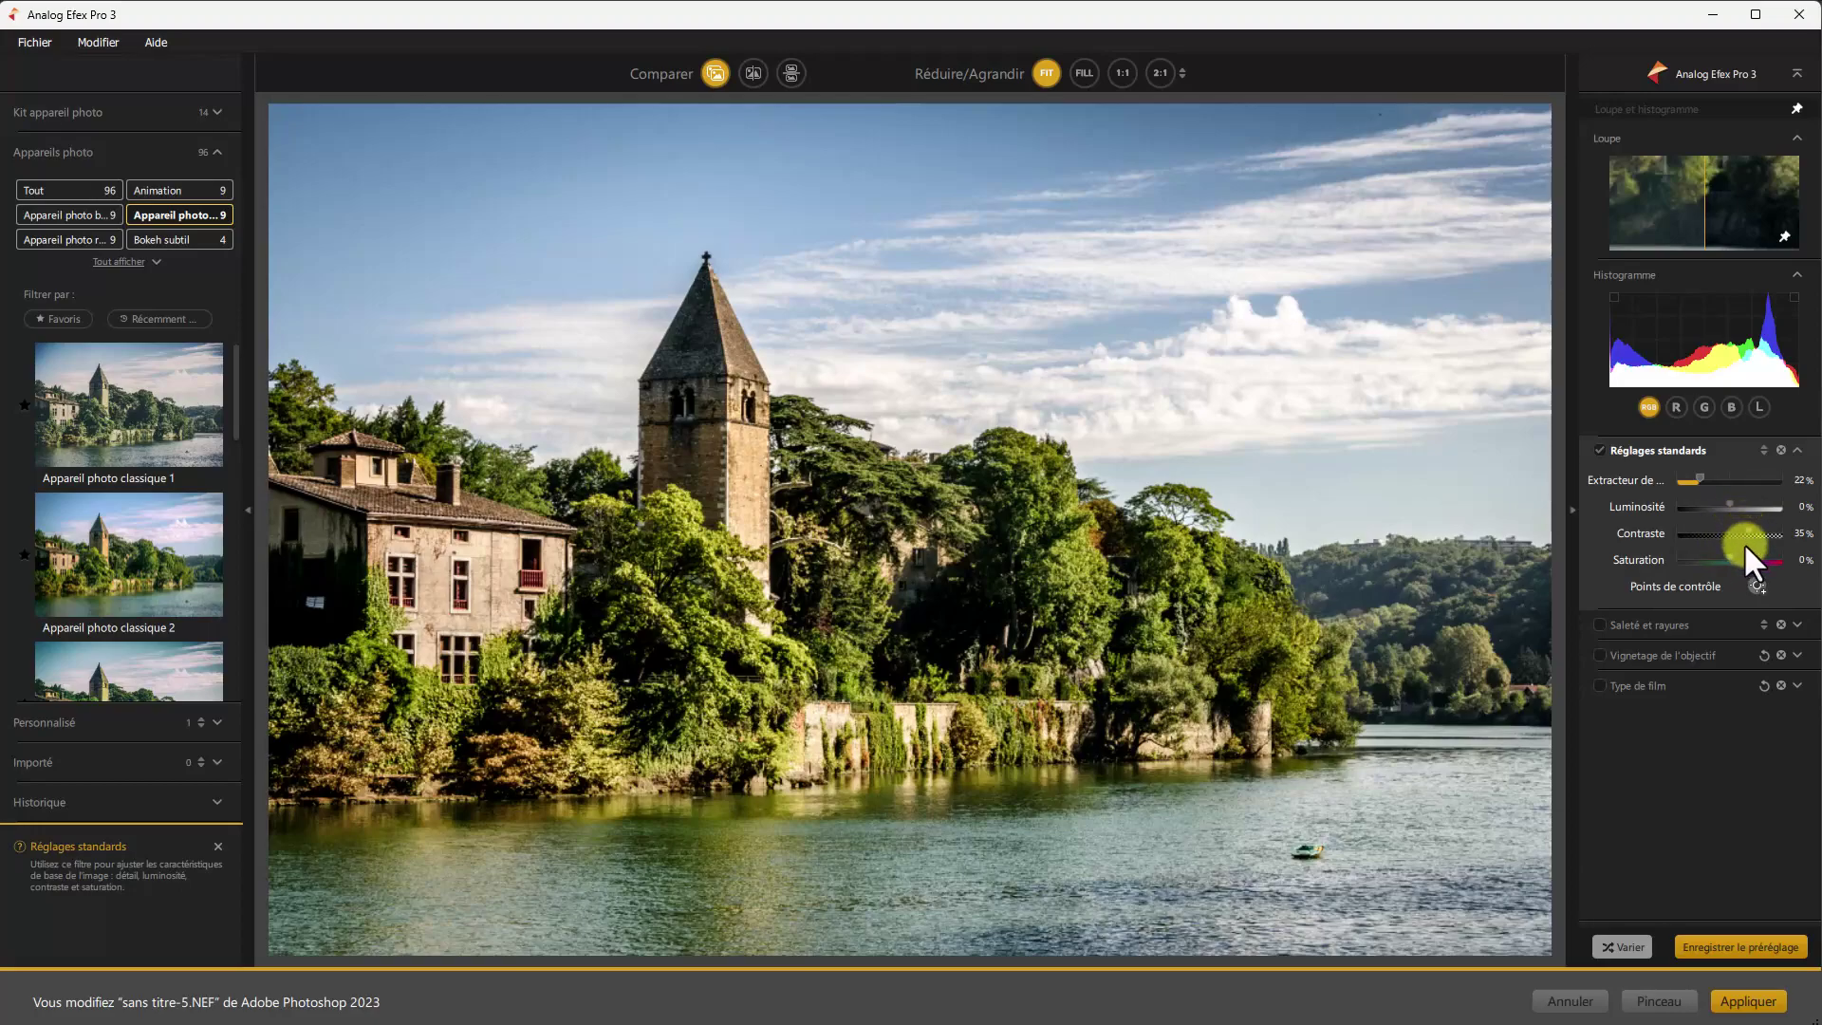
{"action": "left_click_drag", "start_coordinate": [1746, 528], "coordinate": [1712, 533]}
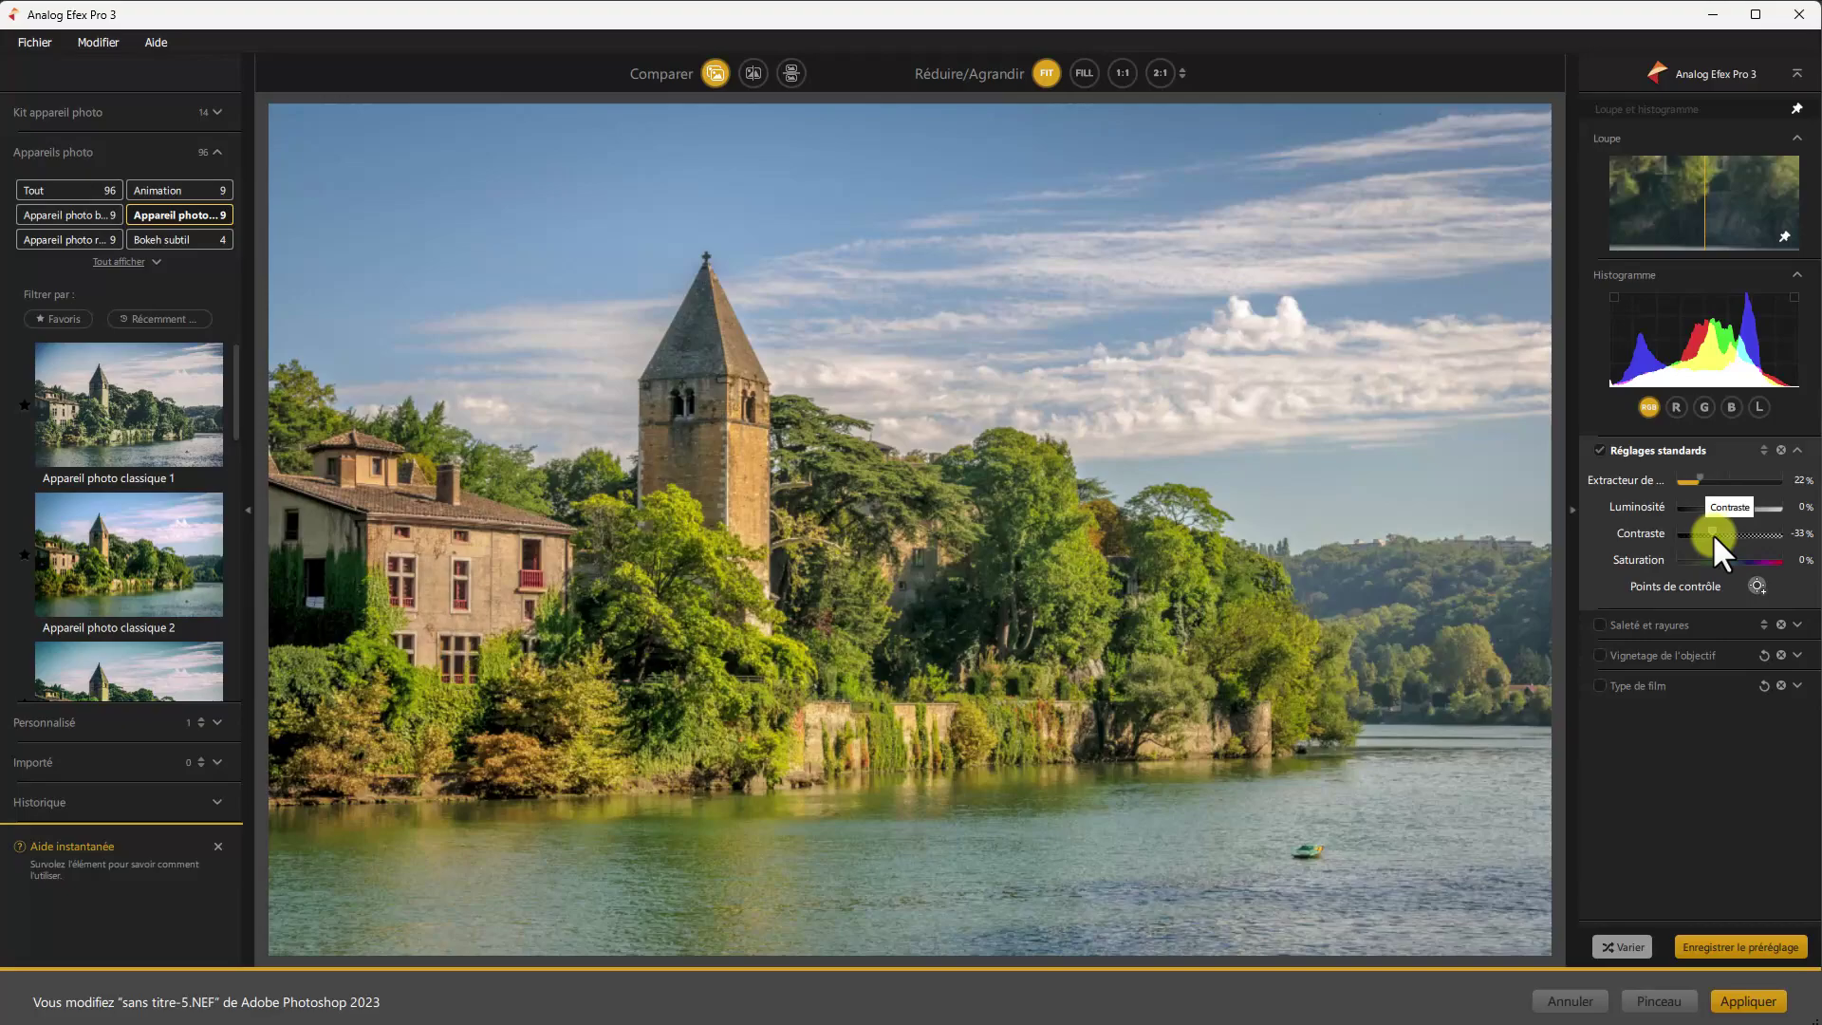
{"action": "mouse_move", "coordinate": [1712, 533]}
{"action": "left_mouse_down"}
{"action": "mouse_move", "coordinate": [1740, 532]}
{"action": "mouse_move", "coordinate": [1724, 535]}
{"action": "left_mouse_up"}
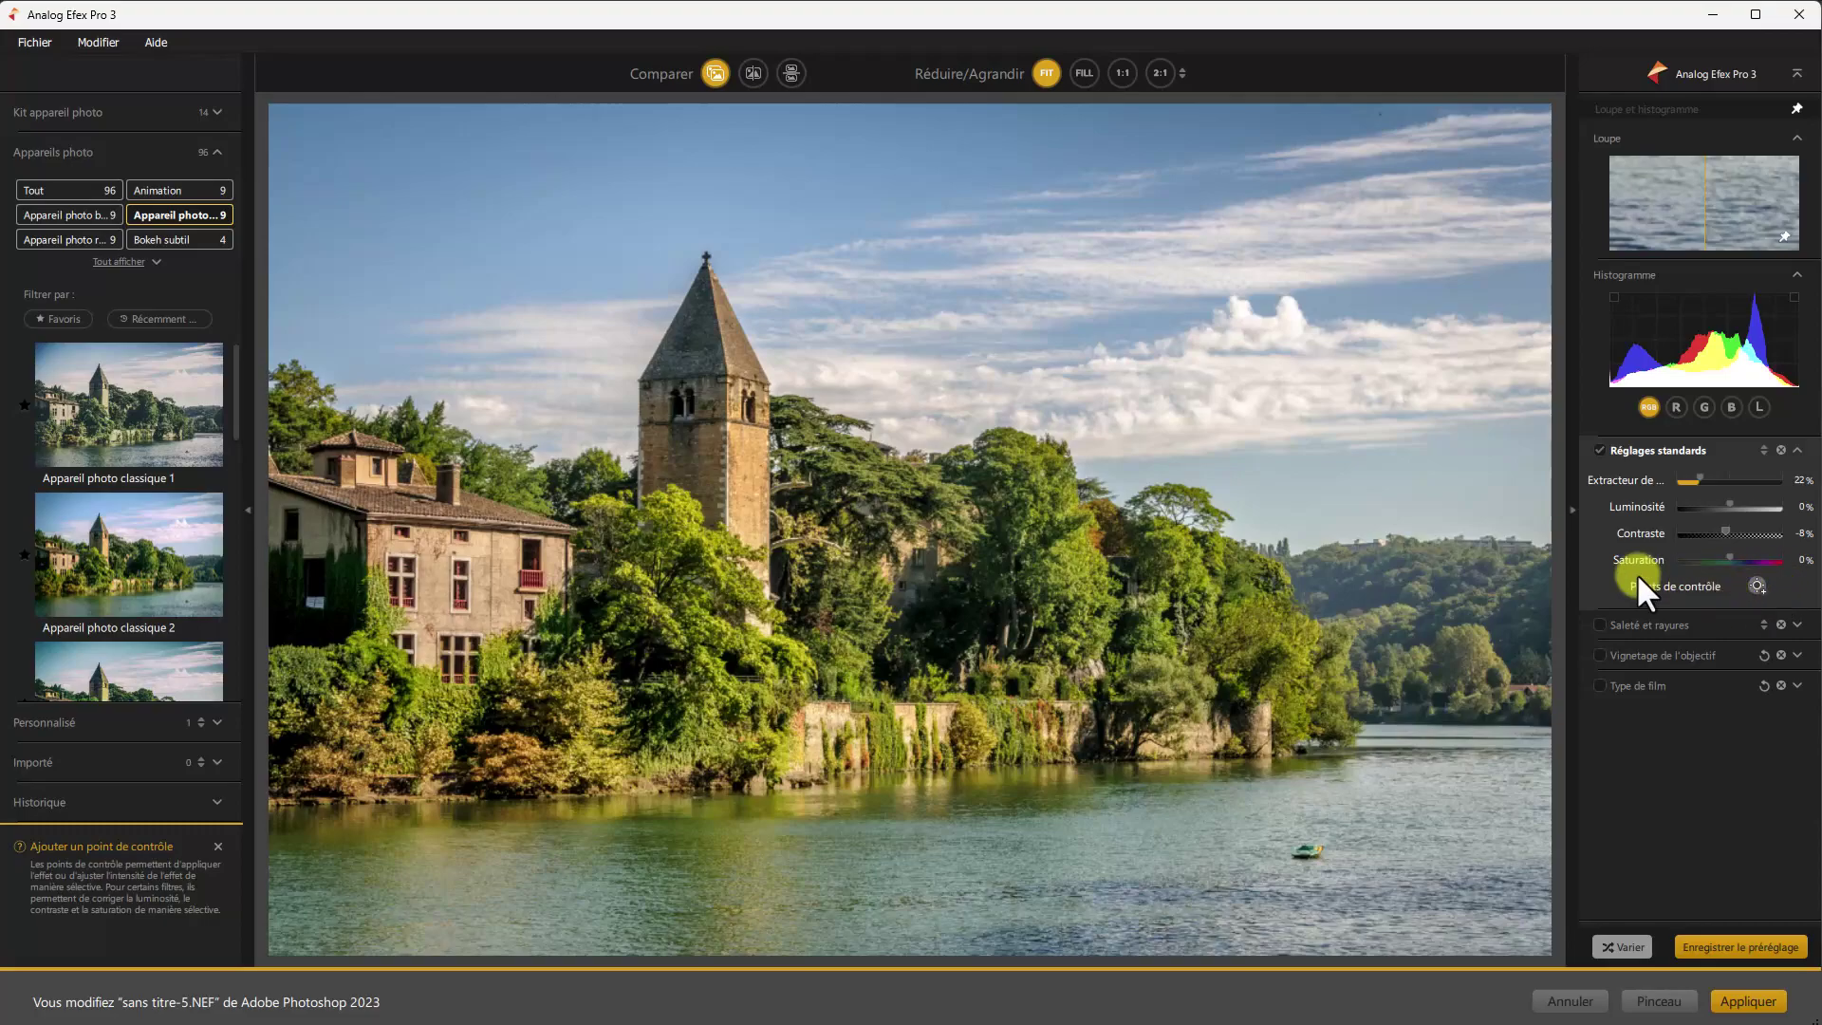
Step: Add a control point in the blue sky above the church tower and enlarge its area to cover most of the photo
{"action": "left_click", "coordinate": [1747, 588]}
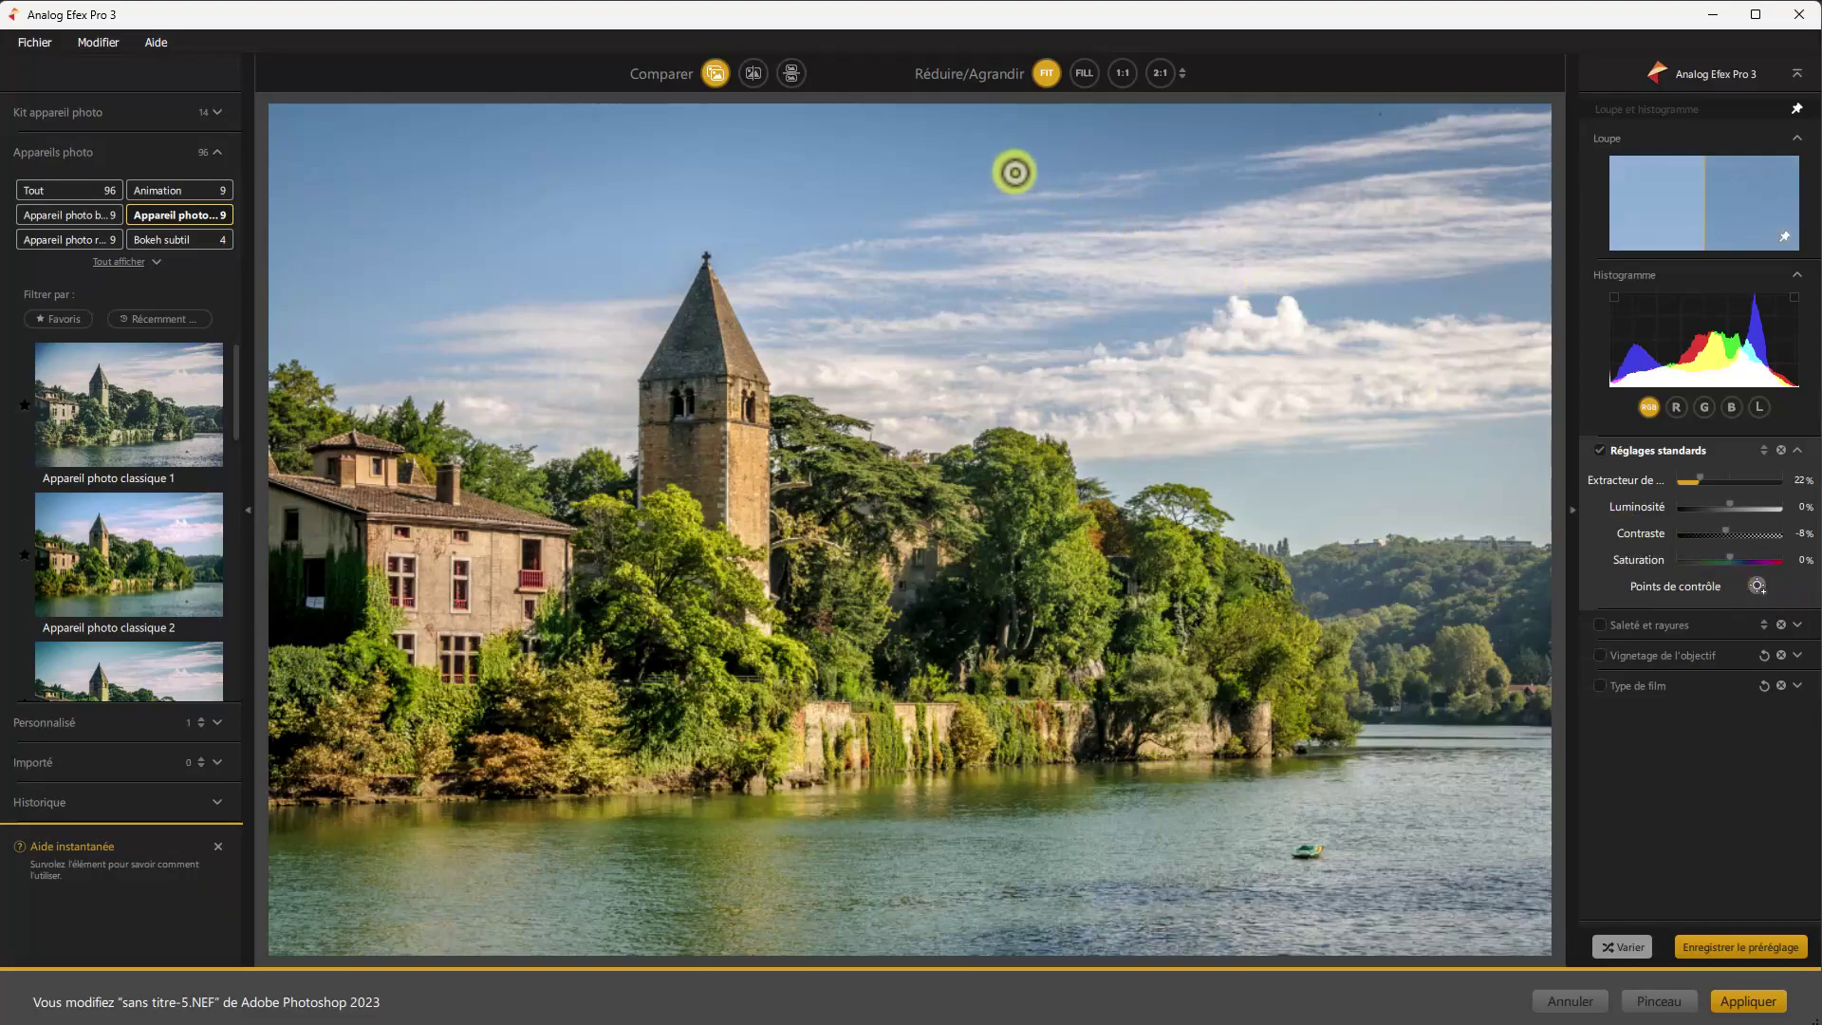
{"action": "left_click", "coordinate": [911, 174]}
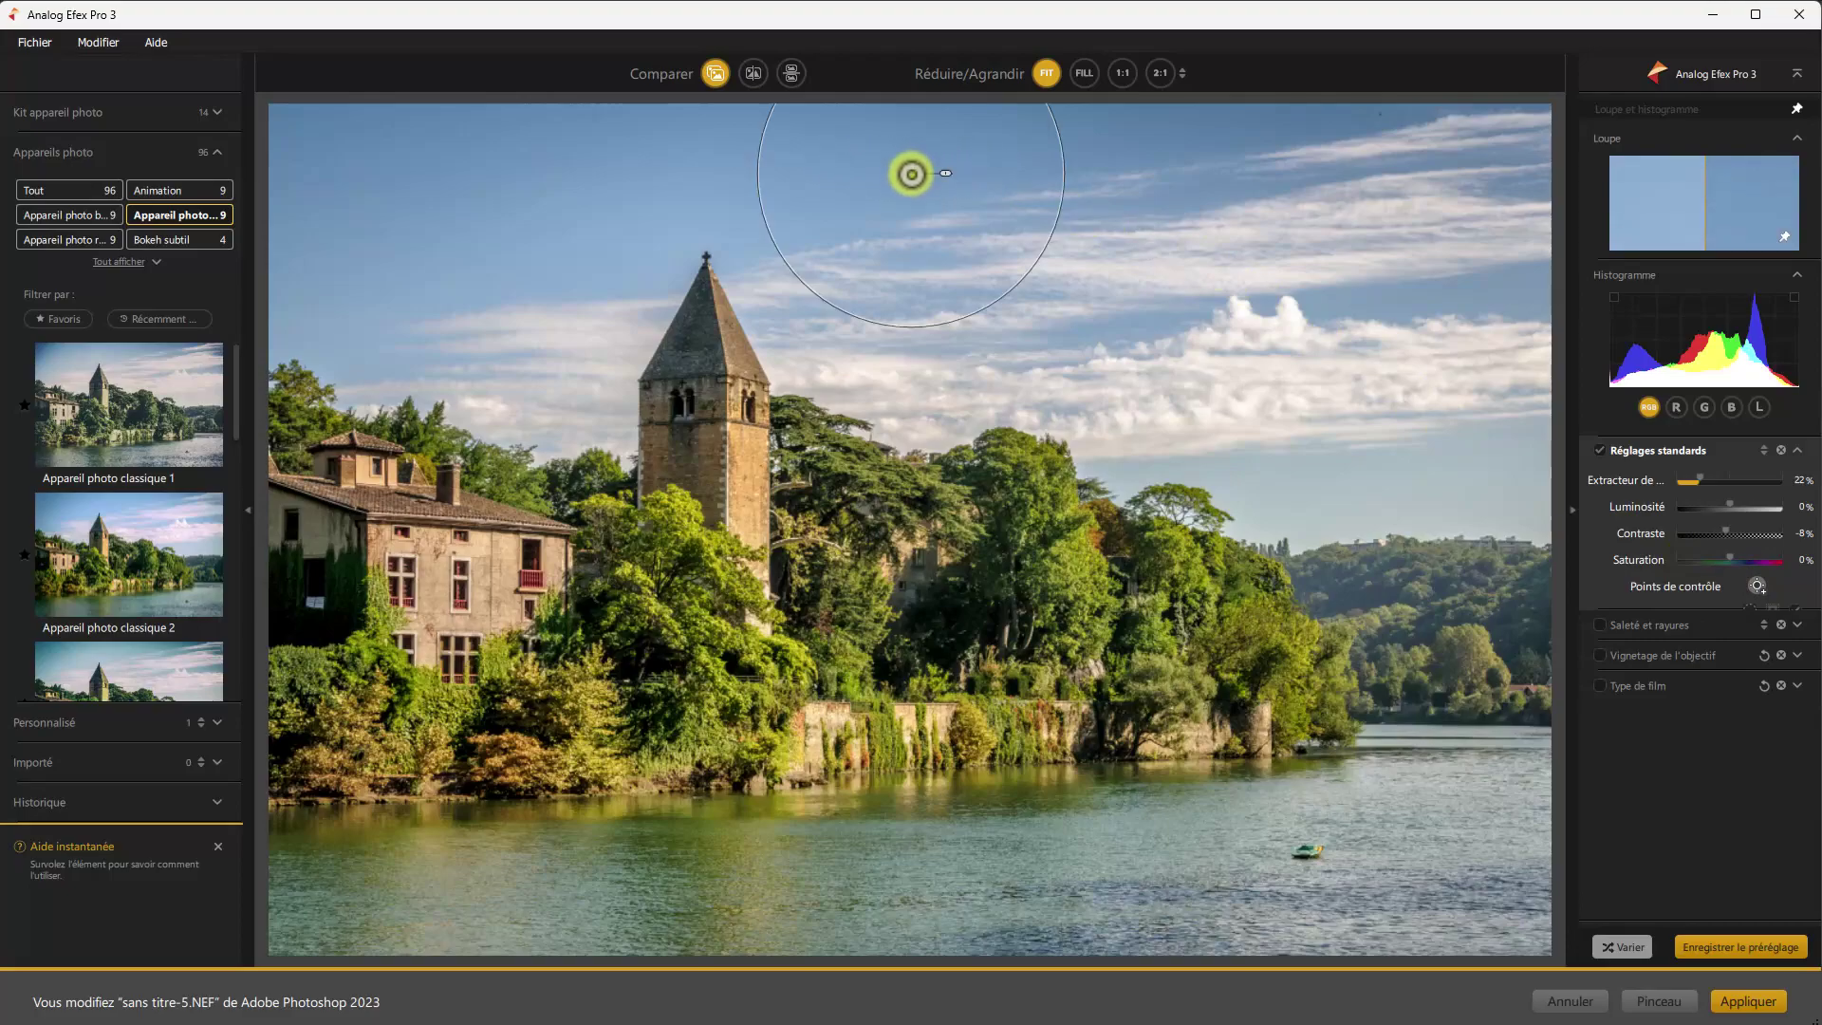
{"action": "left_click", "coordinate": [911, 174]}
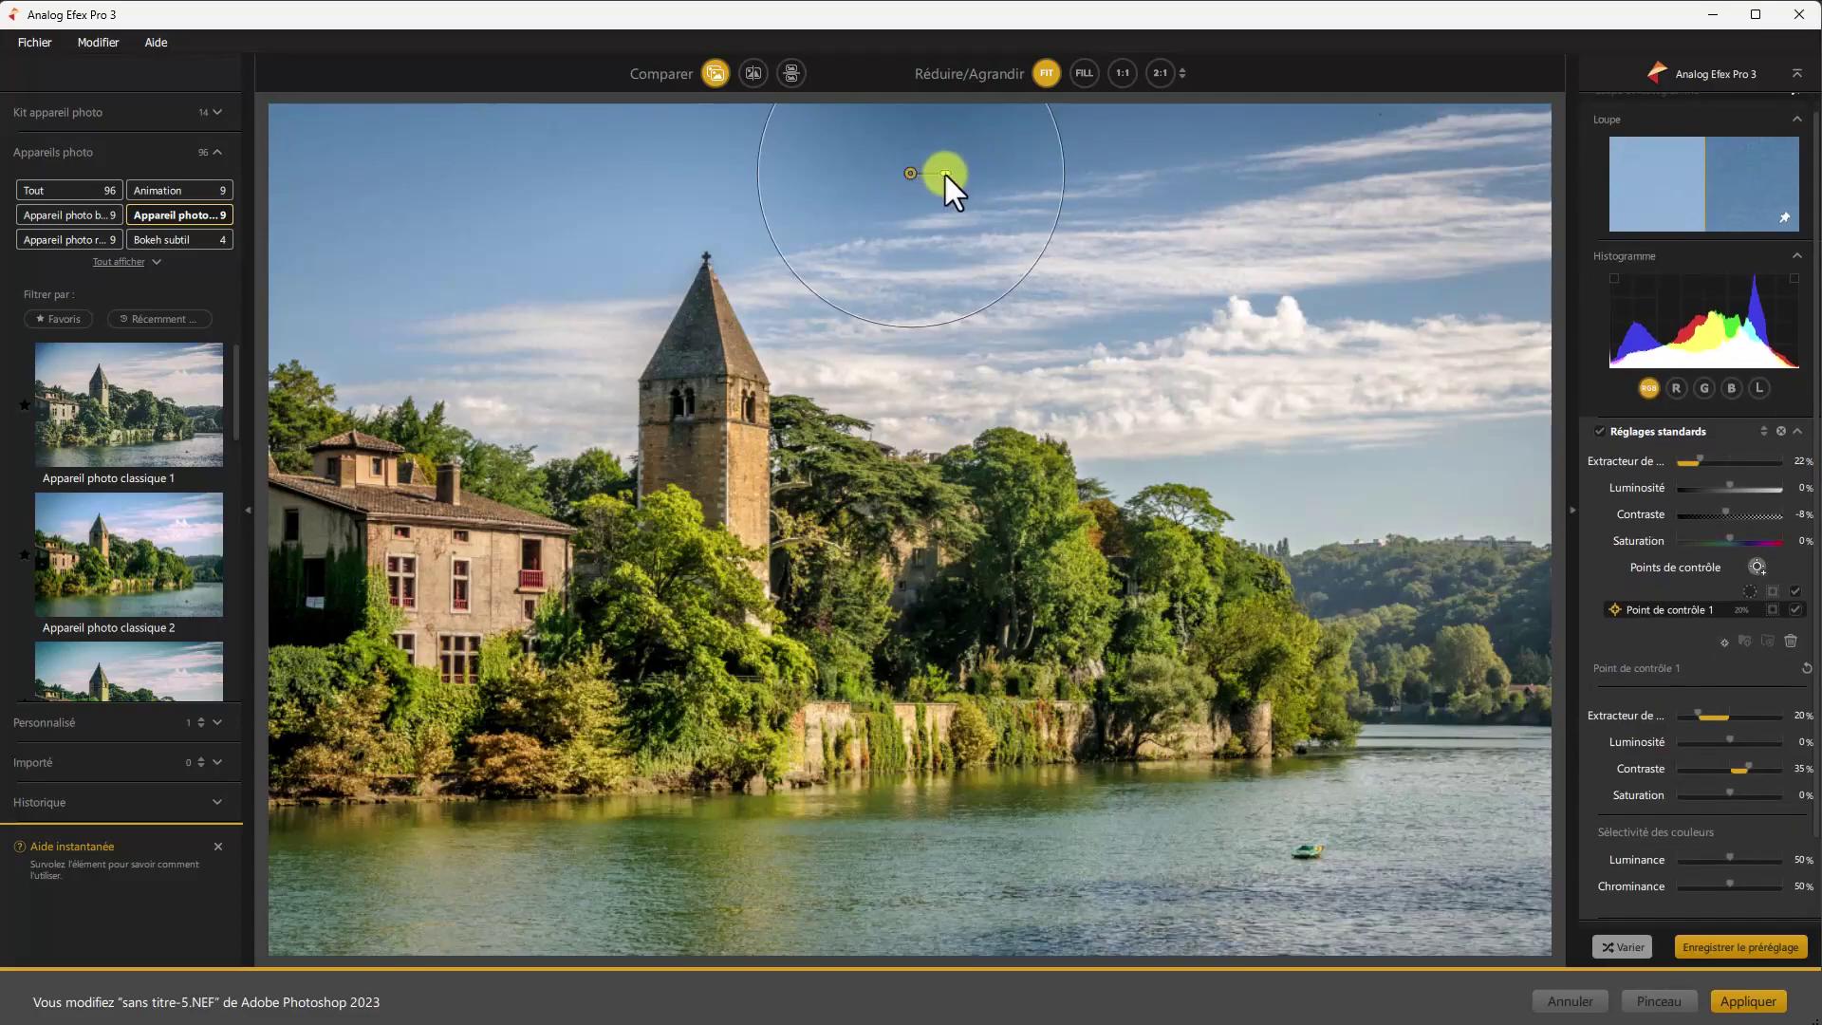
{"action": "mouse_move", "coordinate": [947, 173]}
{"action": "left_mouse_down"}
{"action": "mouse_move", "coordinate": [994, 190]}
{"action": "mouse_move", "coordinate": [924, 180]}
{"action": "left_mouse_up"}
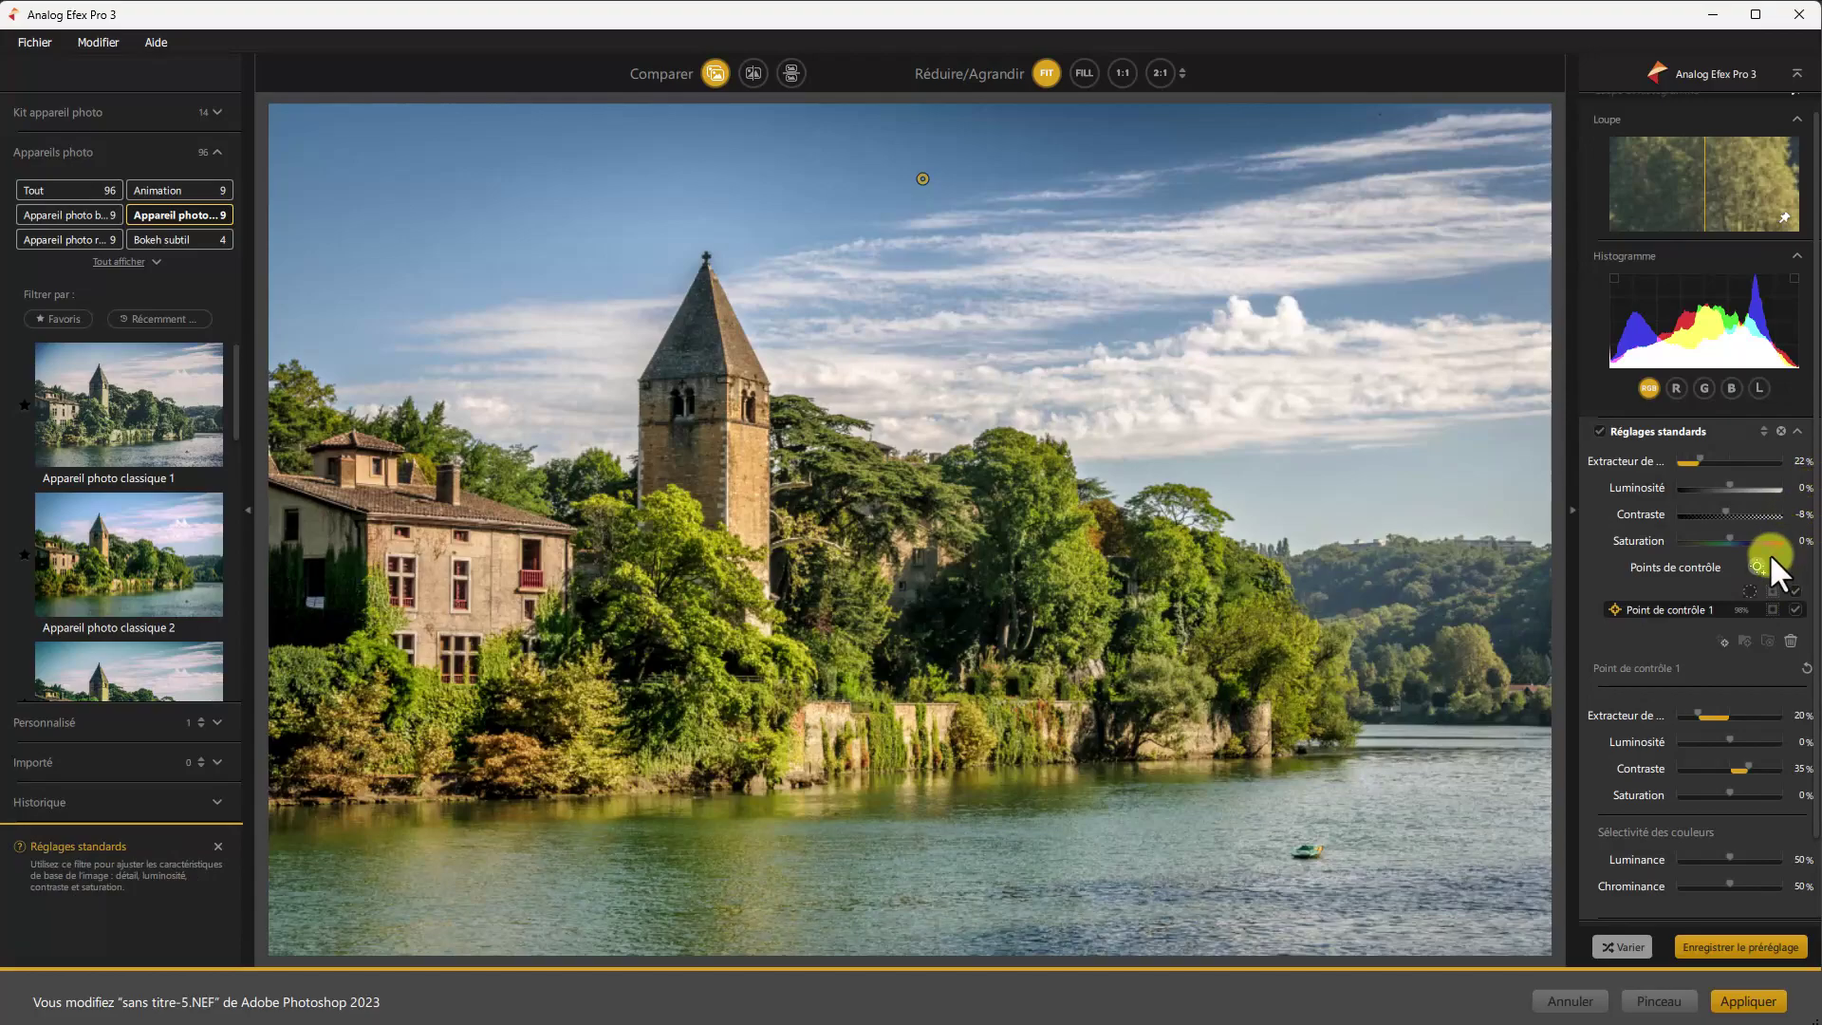
Step: With the control point's selection mask shown, set its luminance selectivity to 51% and chrominance to 58%, and hide the mask
{"action": "left_click", "coordinate": [1769, 608]}
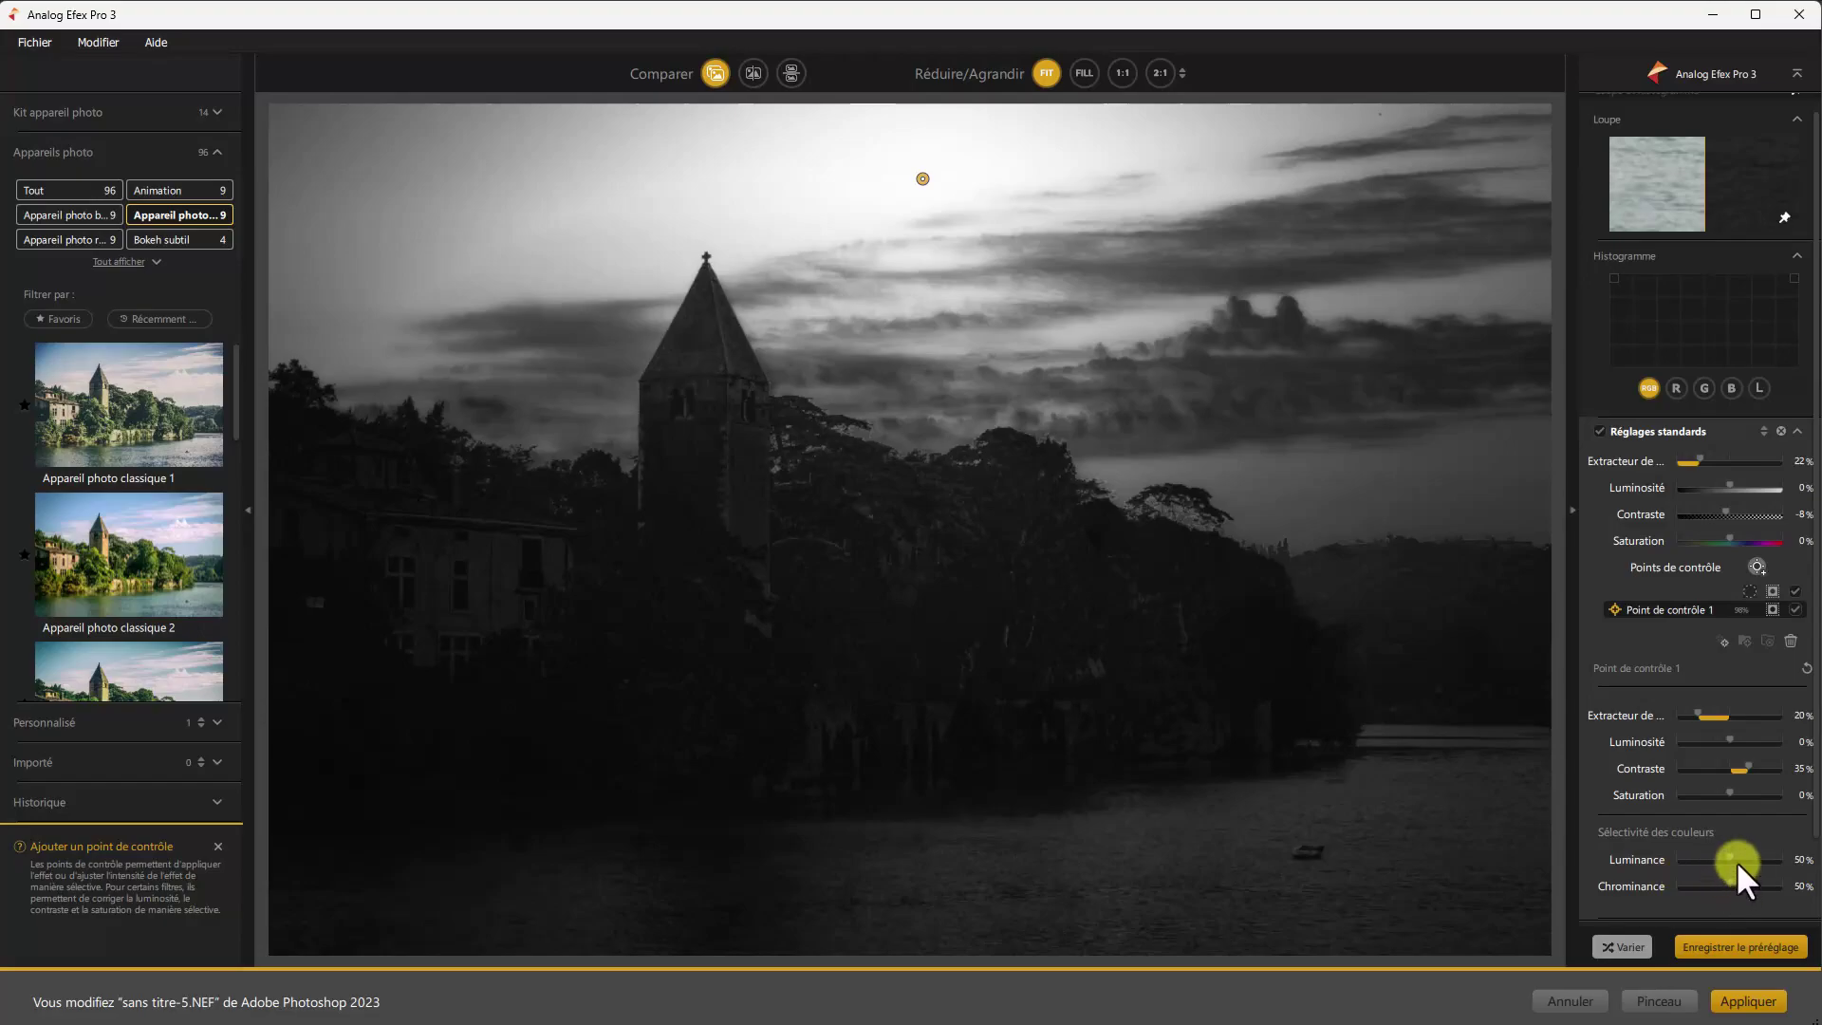
{"action": "left_click_drag", "start_coordinate": [1733, 855], "coordinate": [1737, 890]}
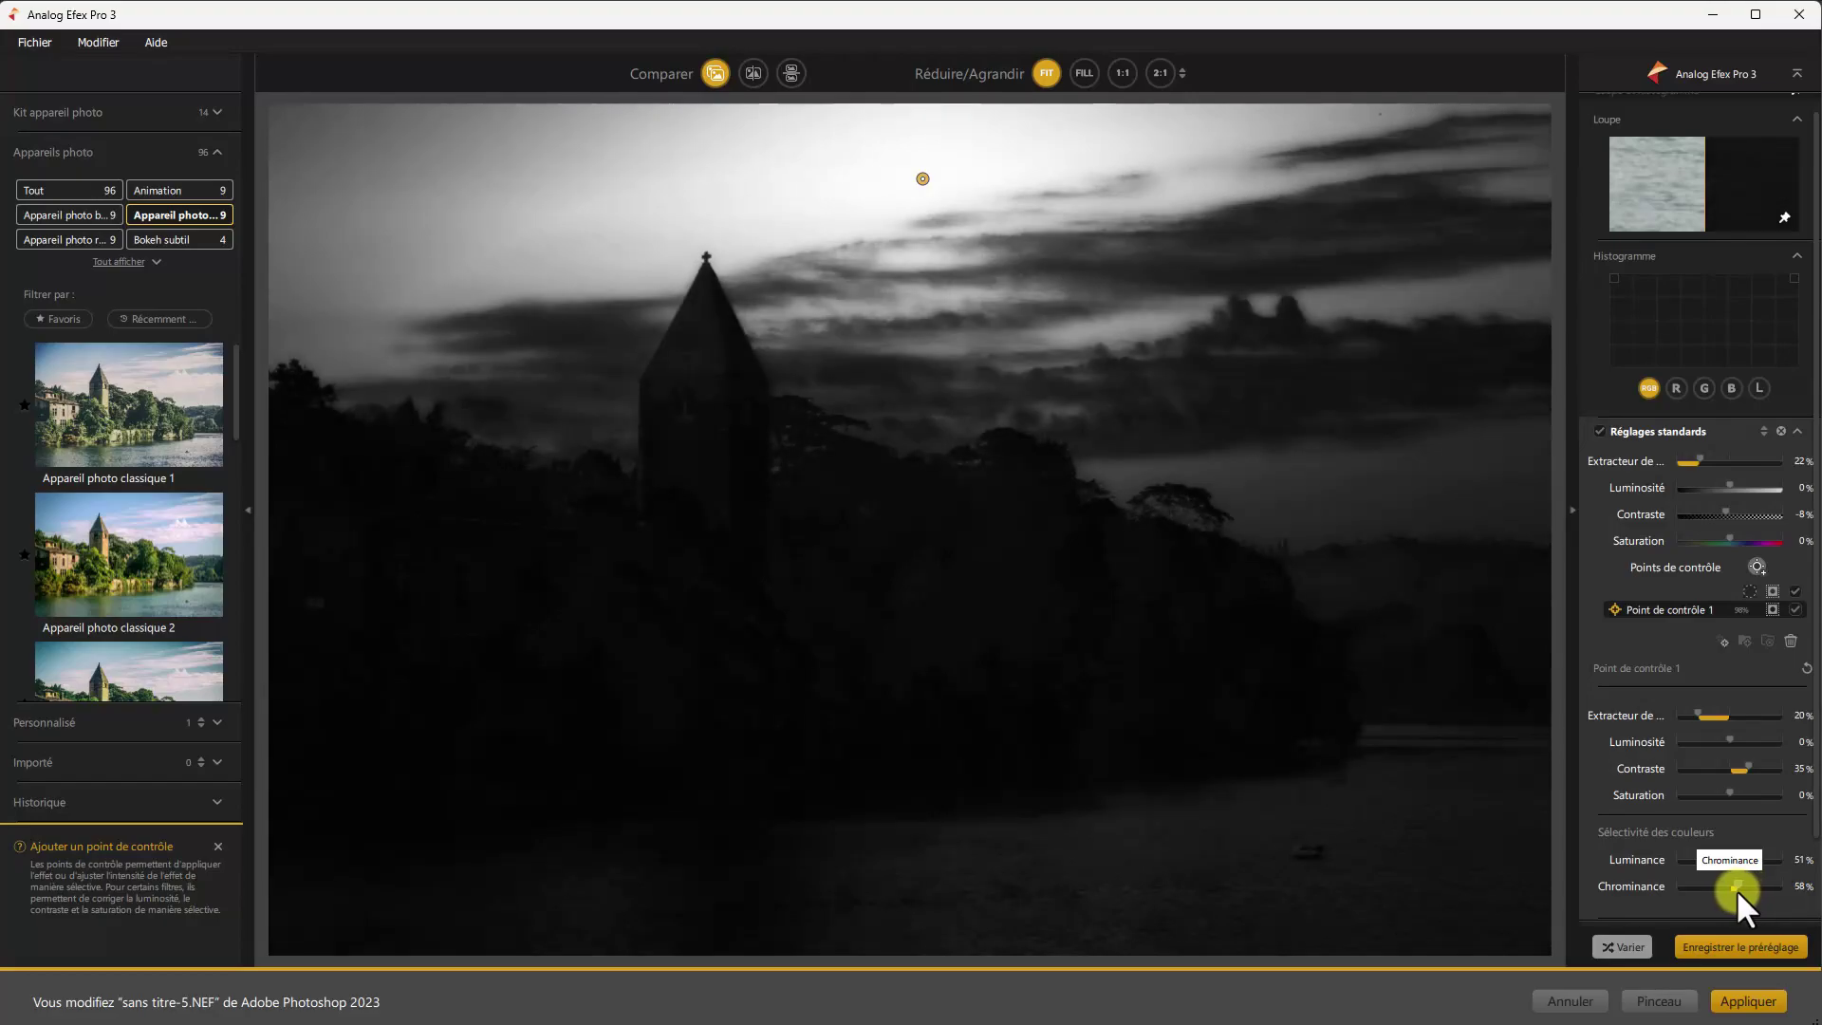
{"action": "left_click", "coordinate": [1714, 706]}
{"action": "left_click", "coordinate": [1795, 617]}
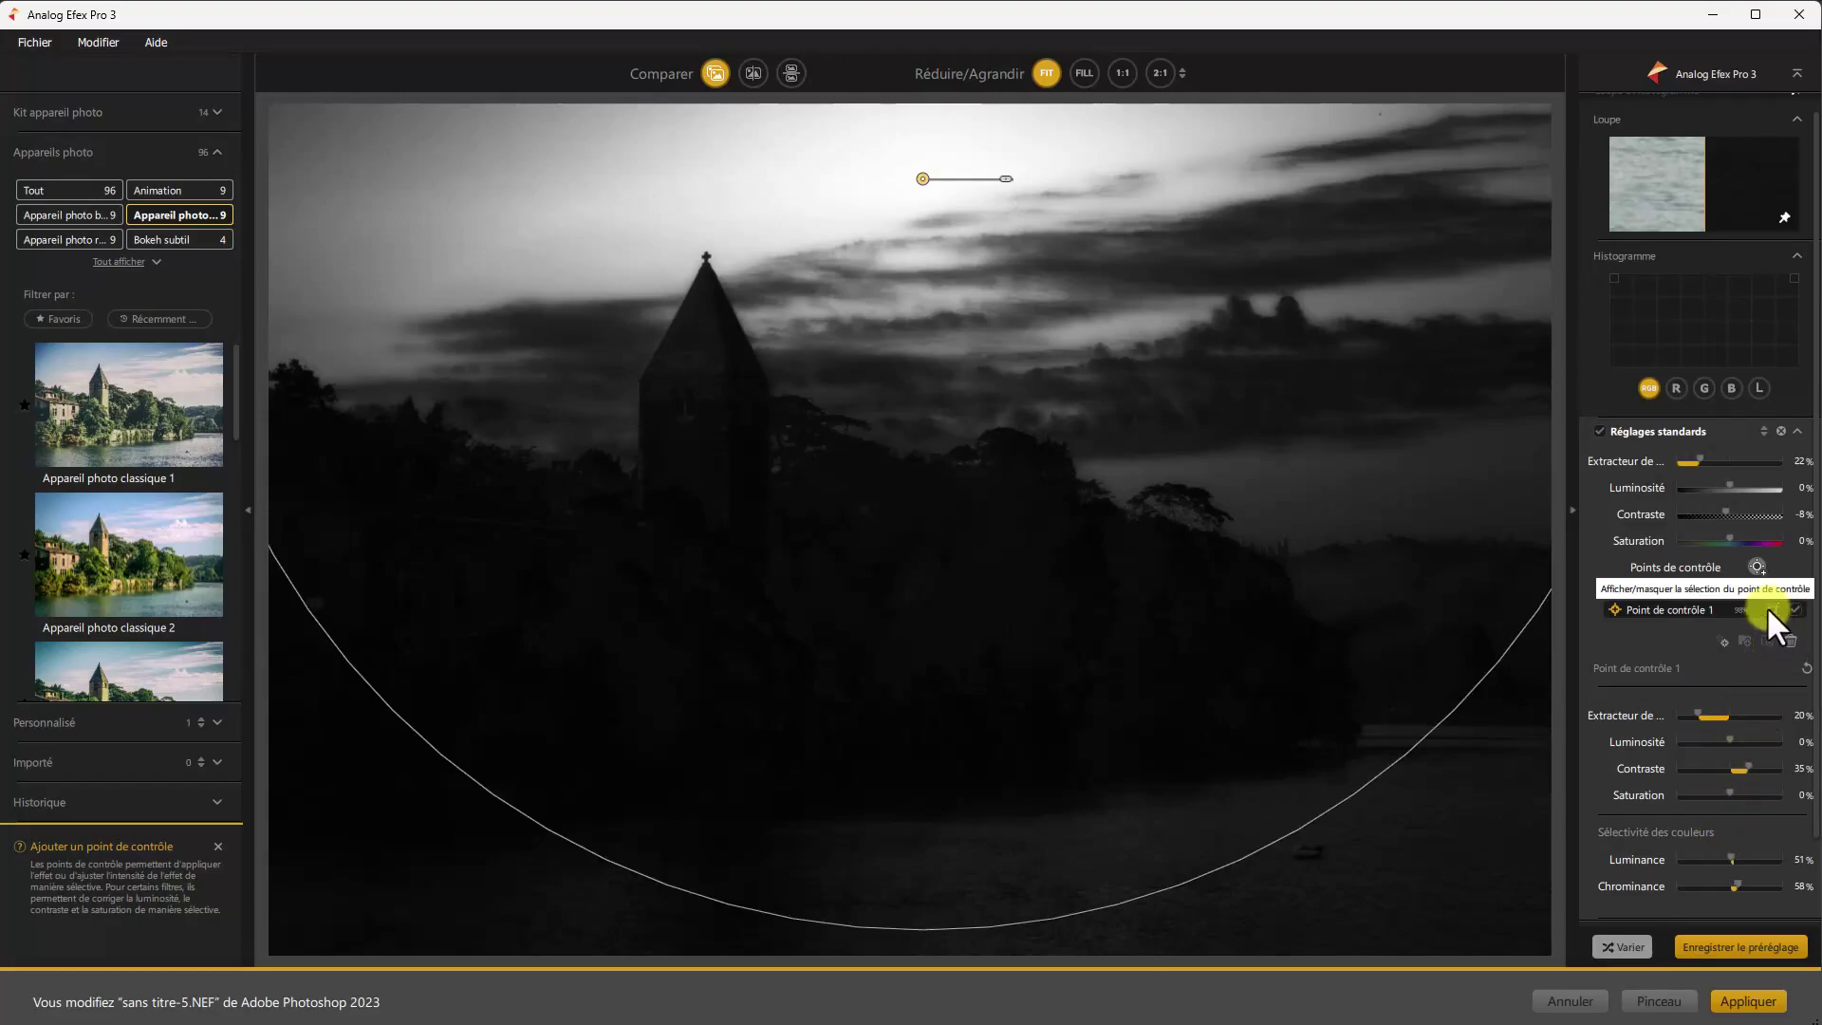
{"action": "left_click", "coordinate": [1768, 605]}
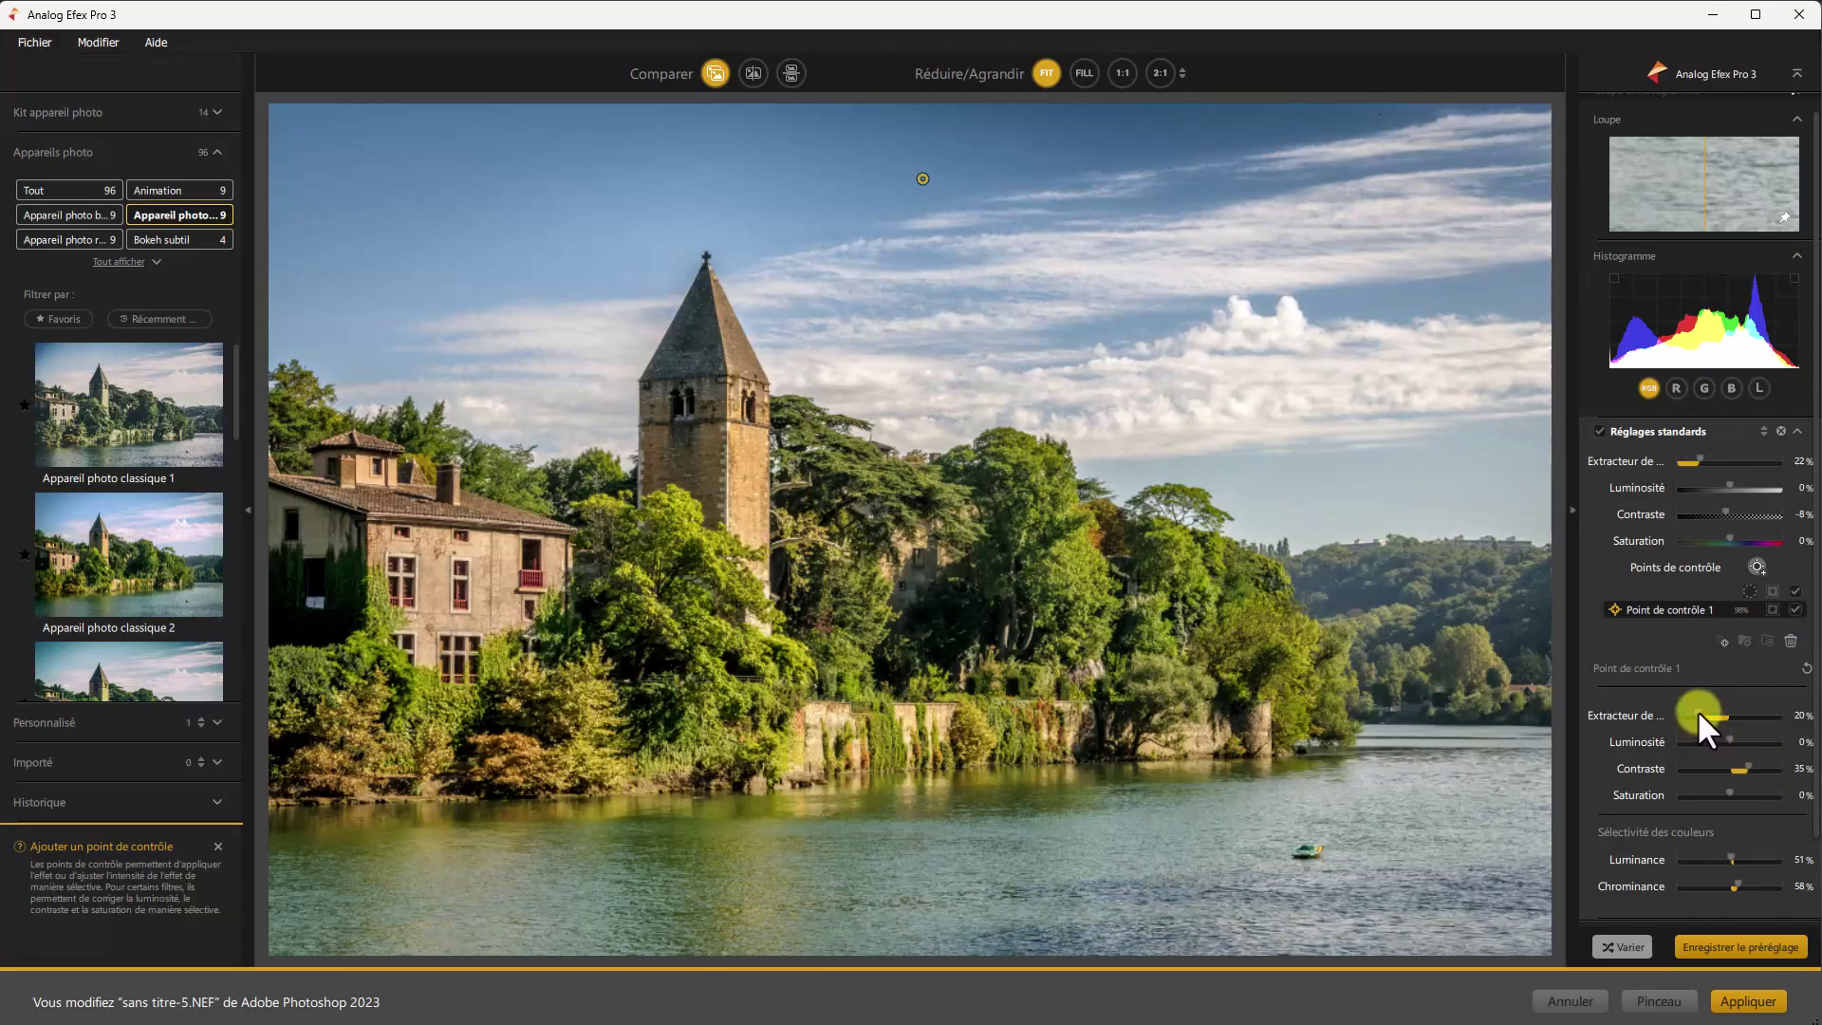
Step: Set the sky control point's detail extractor to 38%
{"action": "scroll", "coordinate": [1699, 708], "scroll_direction": "down", "scroll_amount": 2}
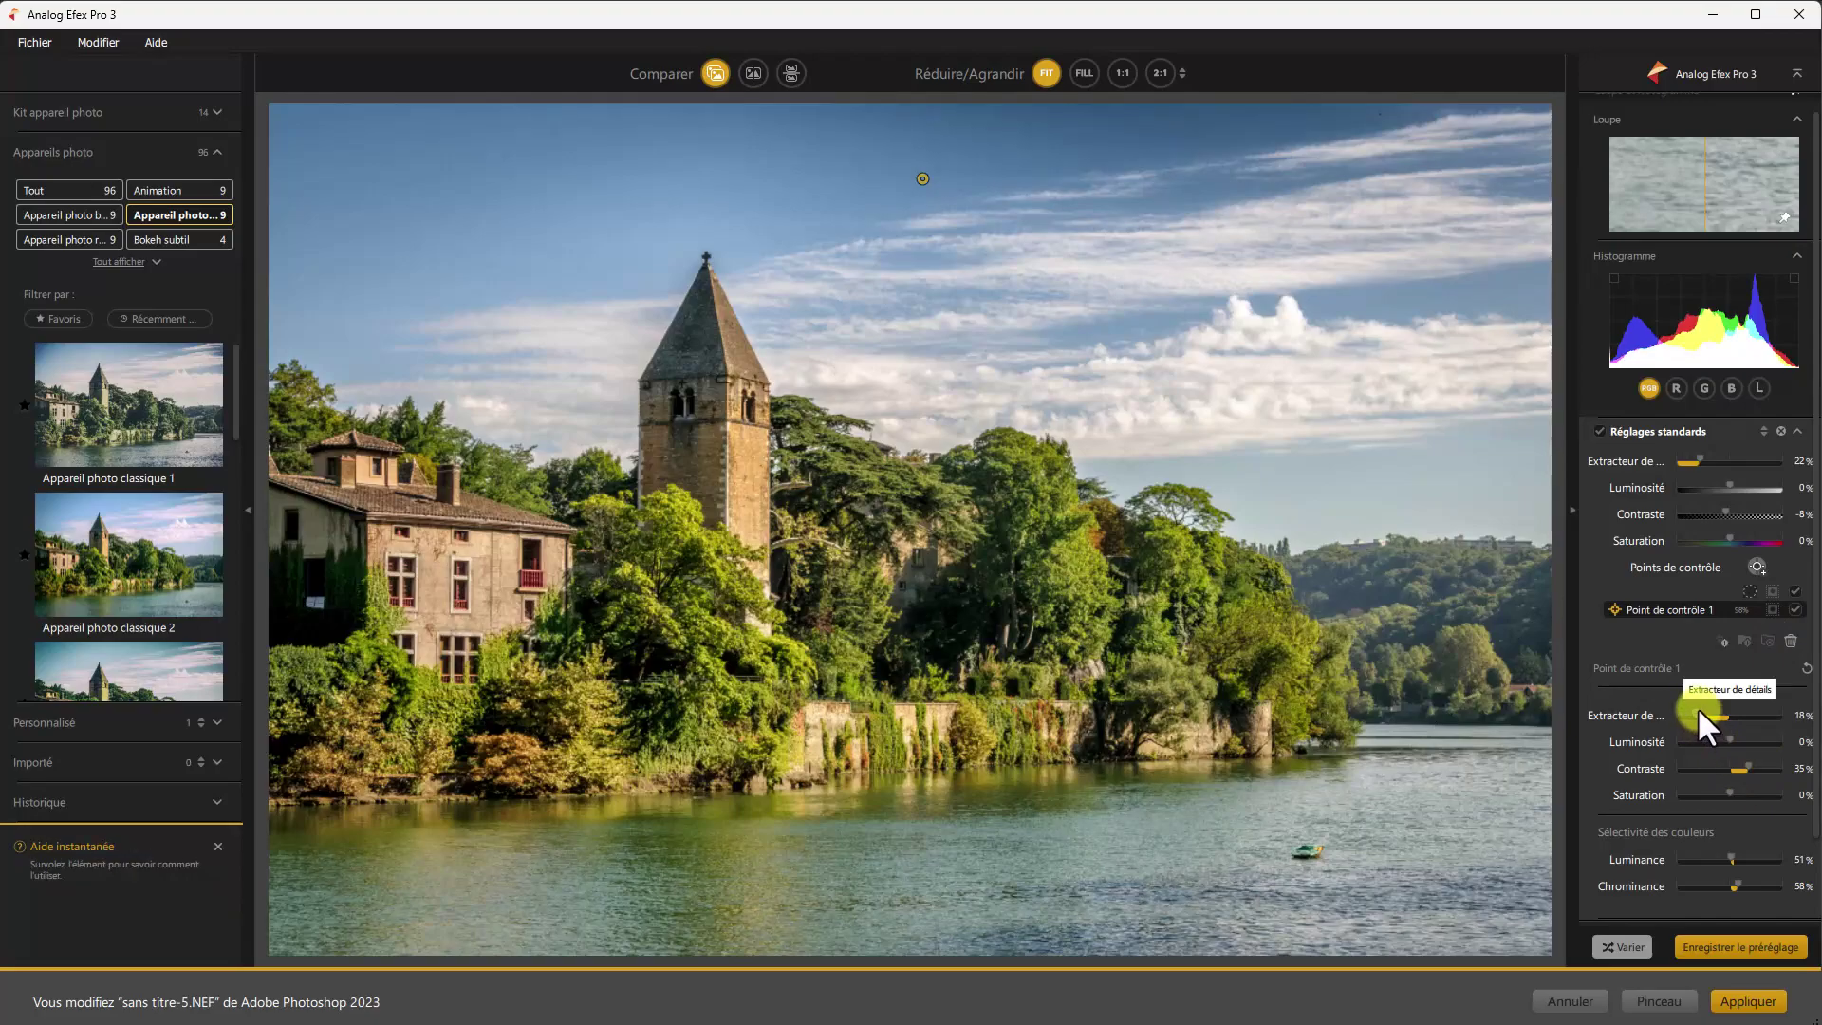
{"action": "left_click_drag", "start_coordinate": [1701, 708], "coordinate": [1716, 708]}
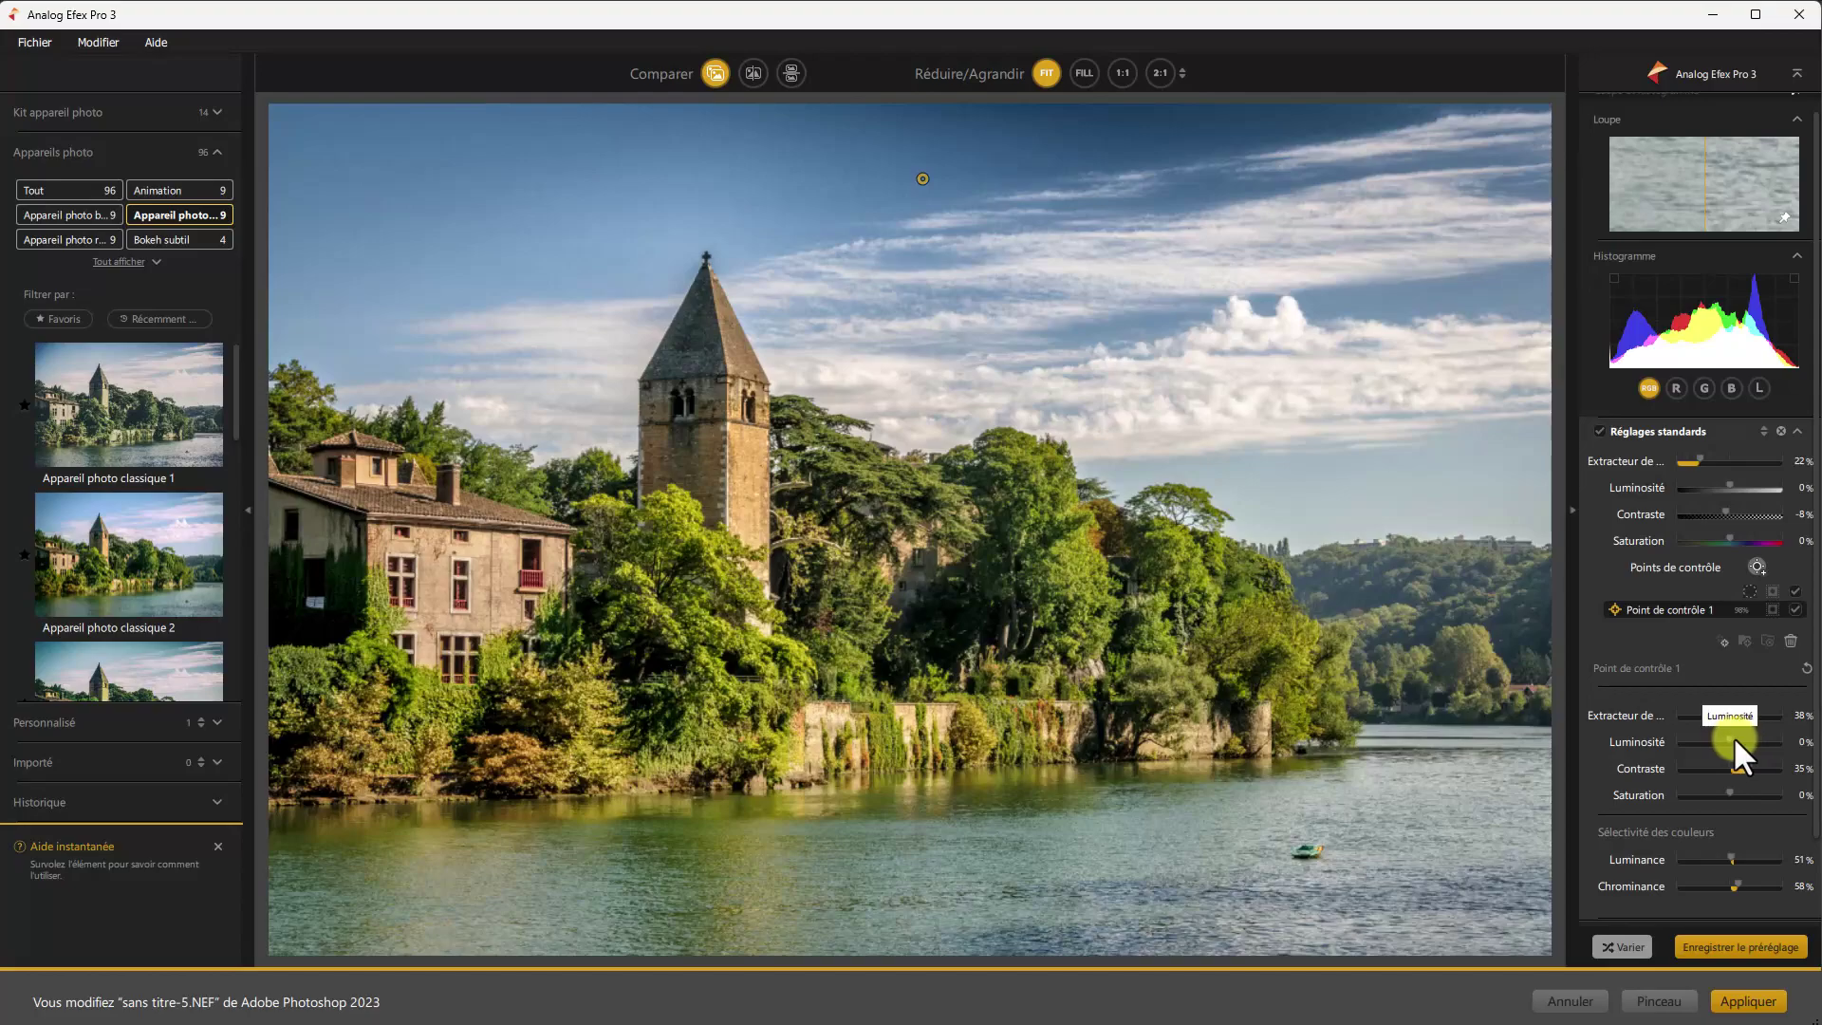
Step: Set the sky control point's luminosity to 27%, contrast to 15% and saturation to 17%
{"action": "left_click_drag", "start_coordinate": [1728, 737], "coordinate": [1743, 744]}
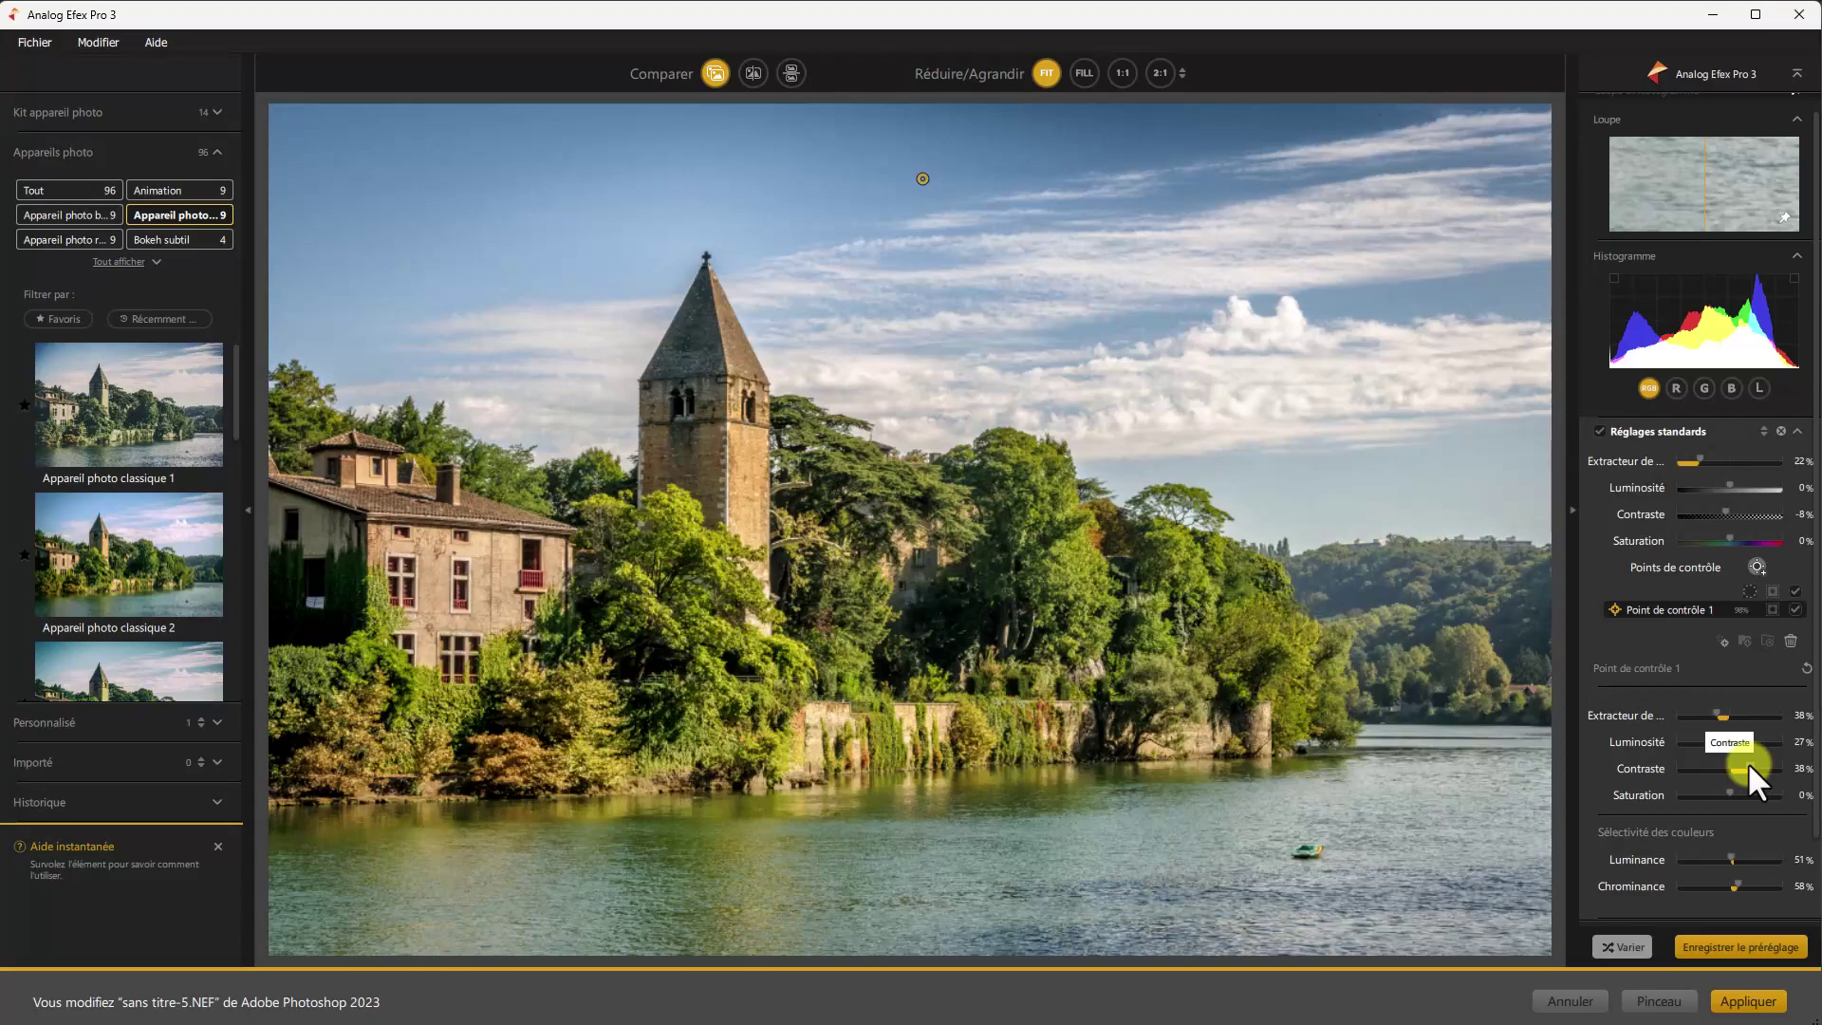
{"action": "left_click_drag", "start_coordinate": [1744, 767], "coordinate": [1737, 775]}
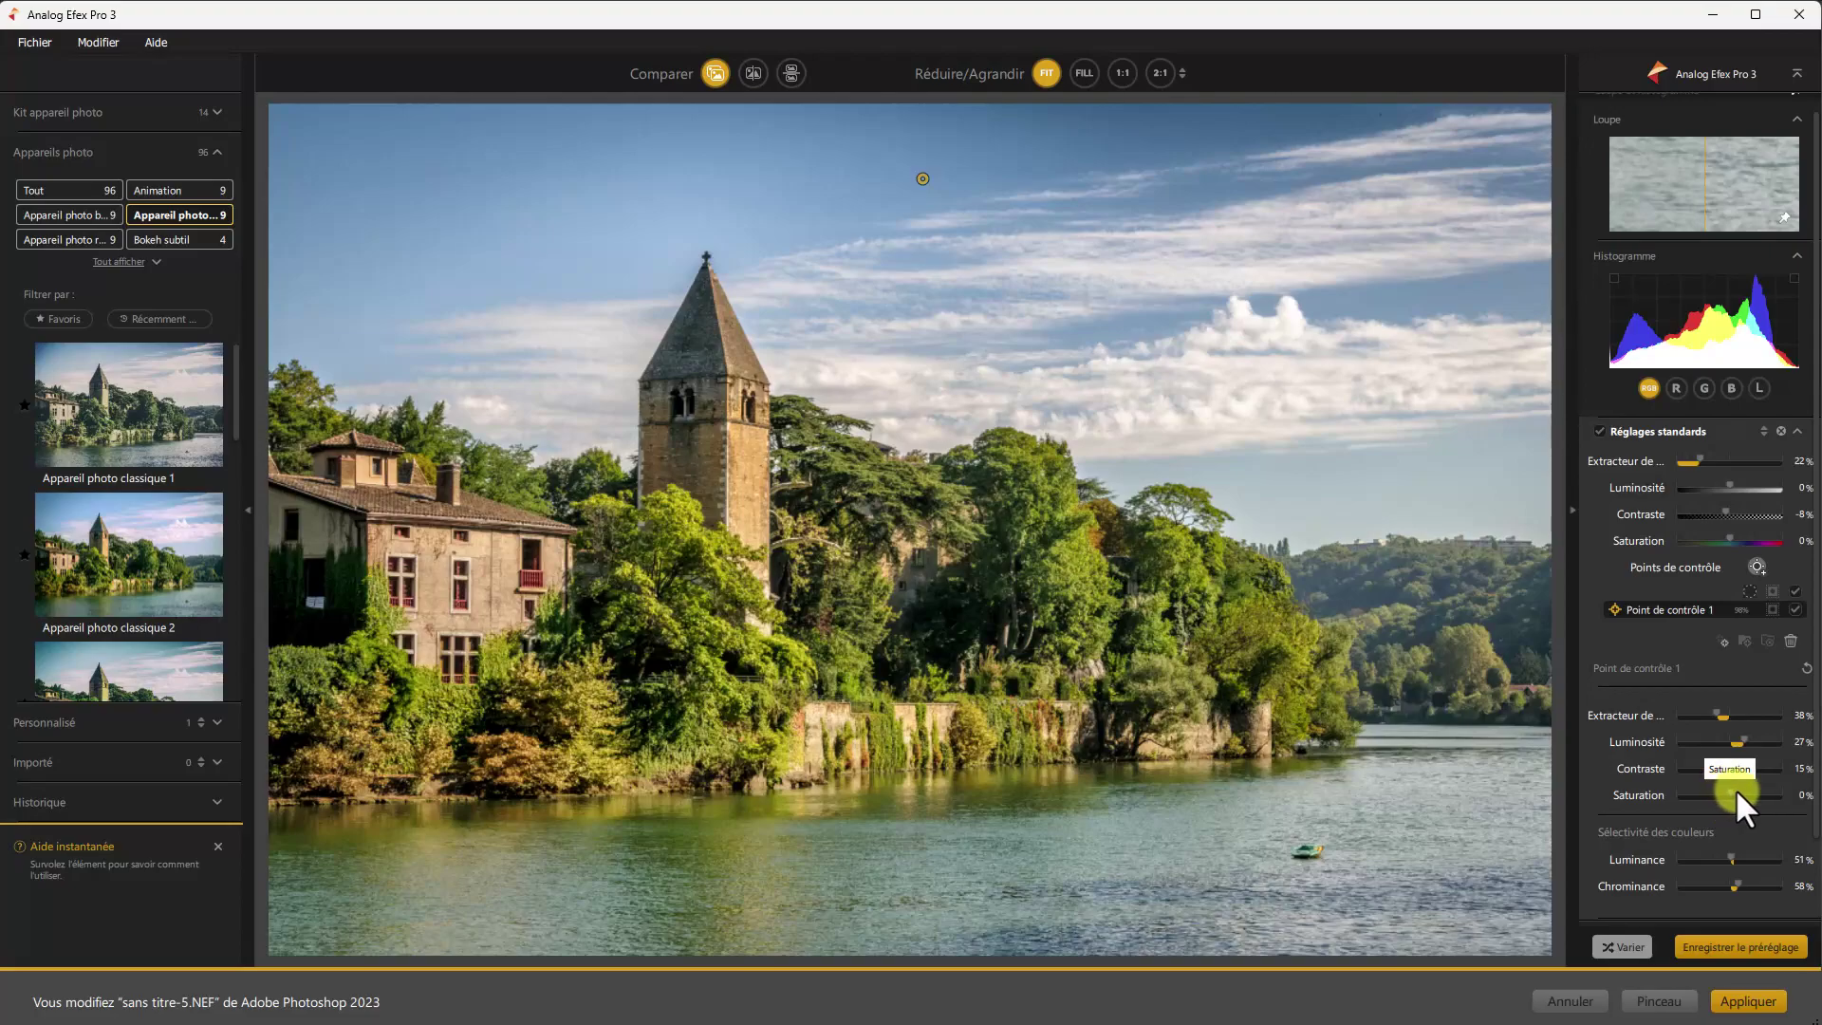
{"action": "left_click_drag", "start_coordinate": [1735, 789], "coordinate": [1739, 789]}
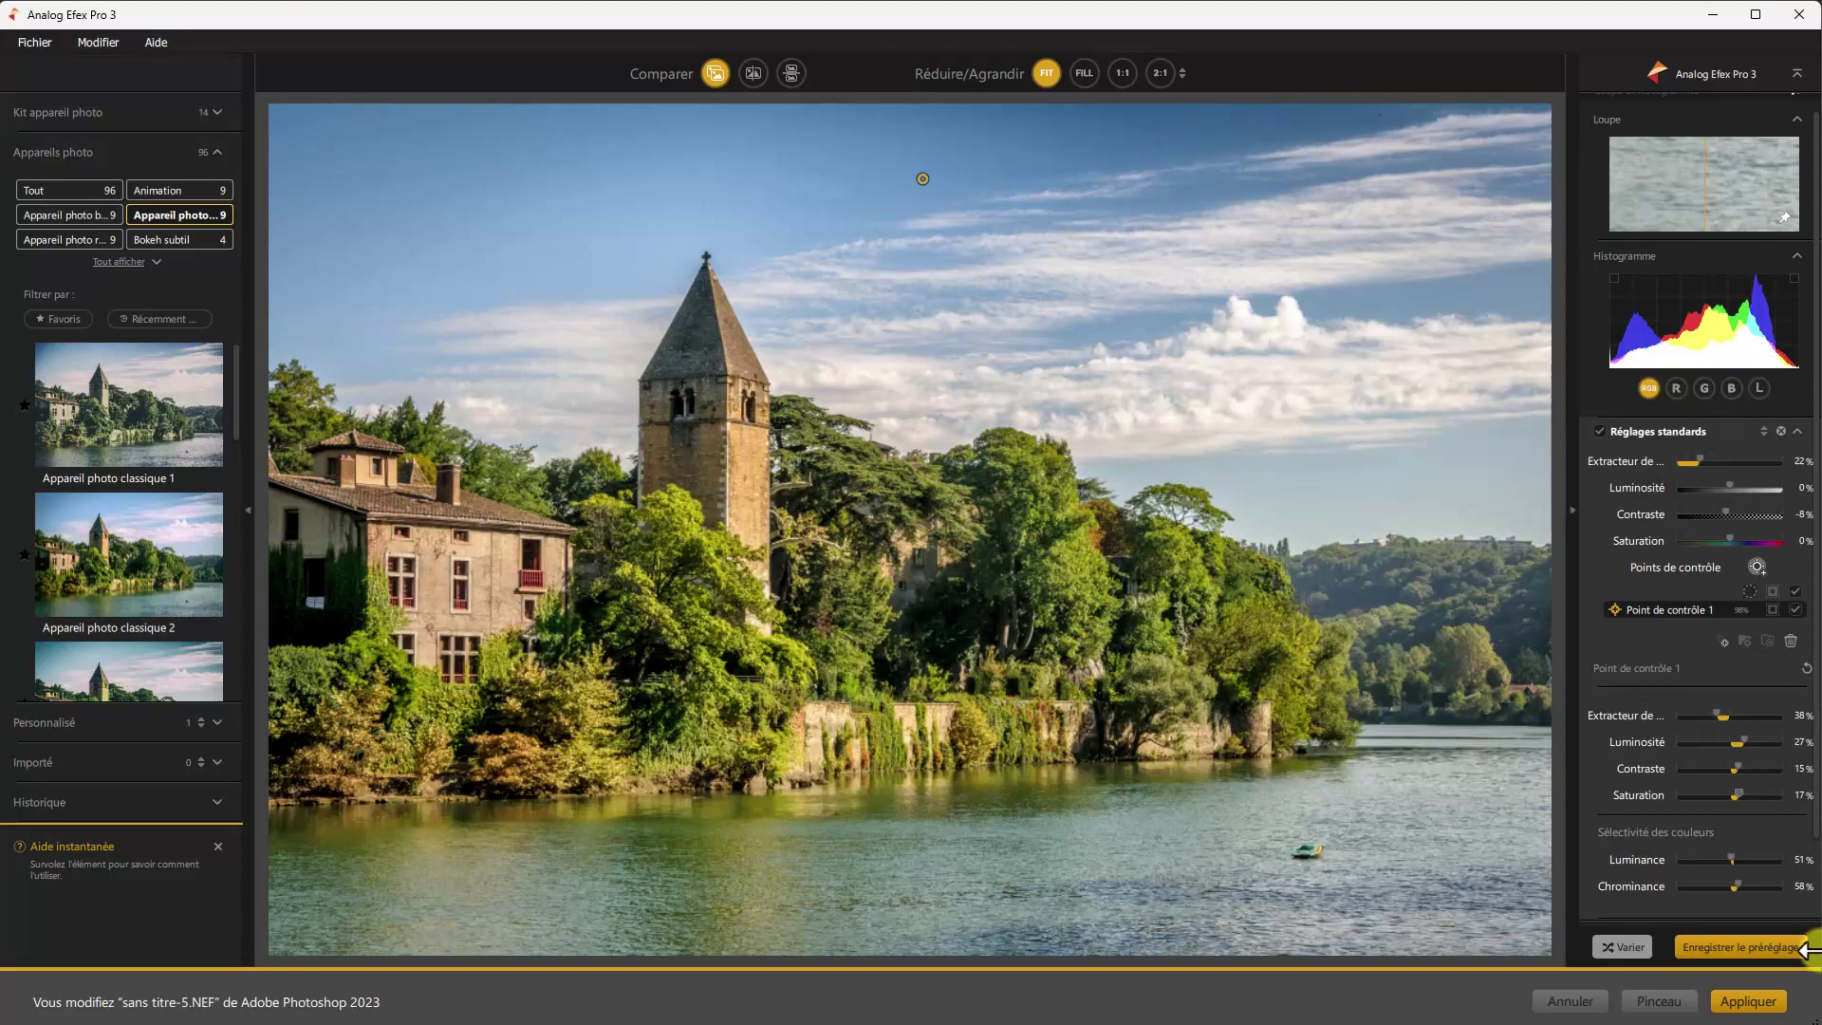
Step: Expand the Saleté et rayures filter's settings and enable the filter
{"action": "scroll", "coordinate": [1765, 902], "scroll_direction": "down", "scroll_amount": 1}
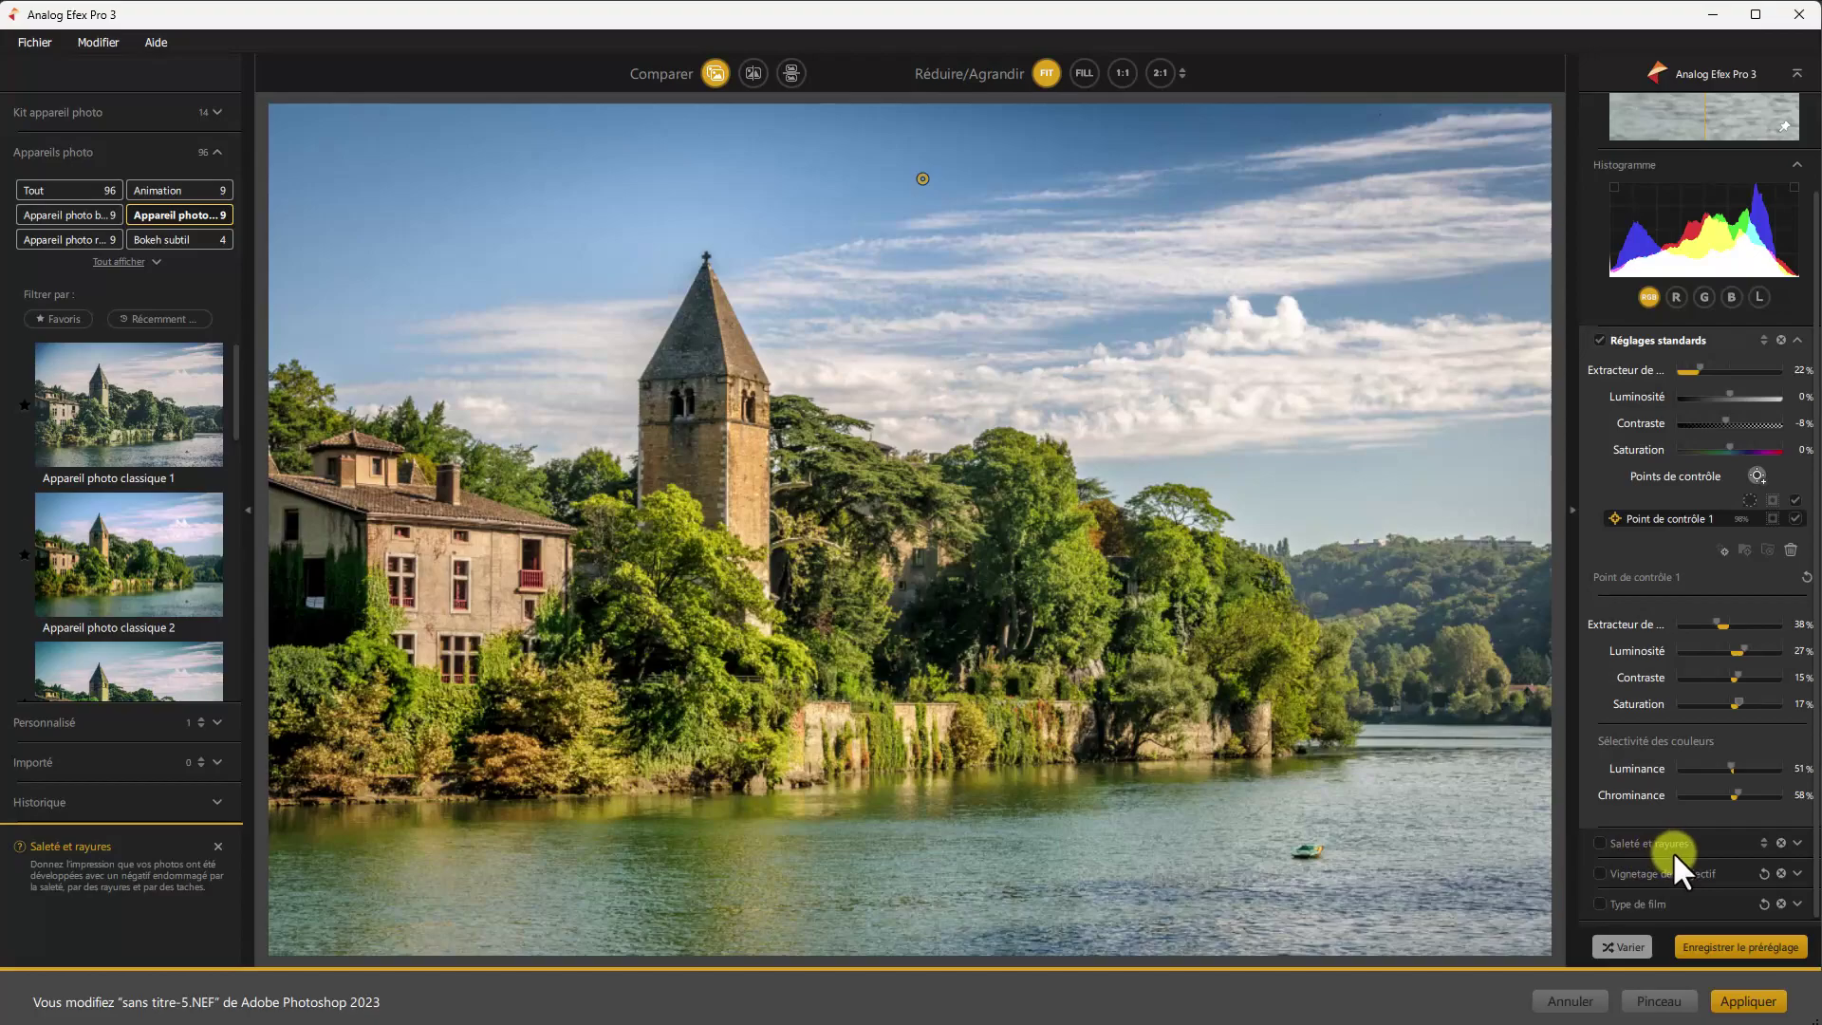
{"action": "left_click", "coordinate": [1798, 843]}
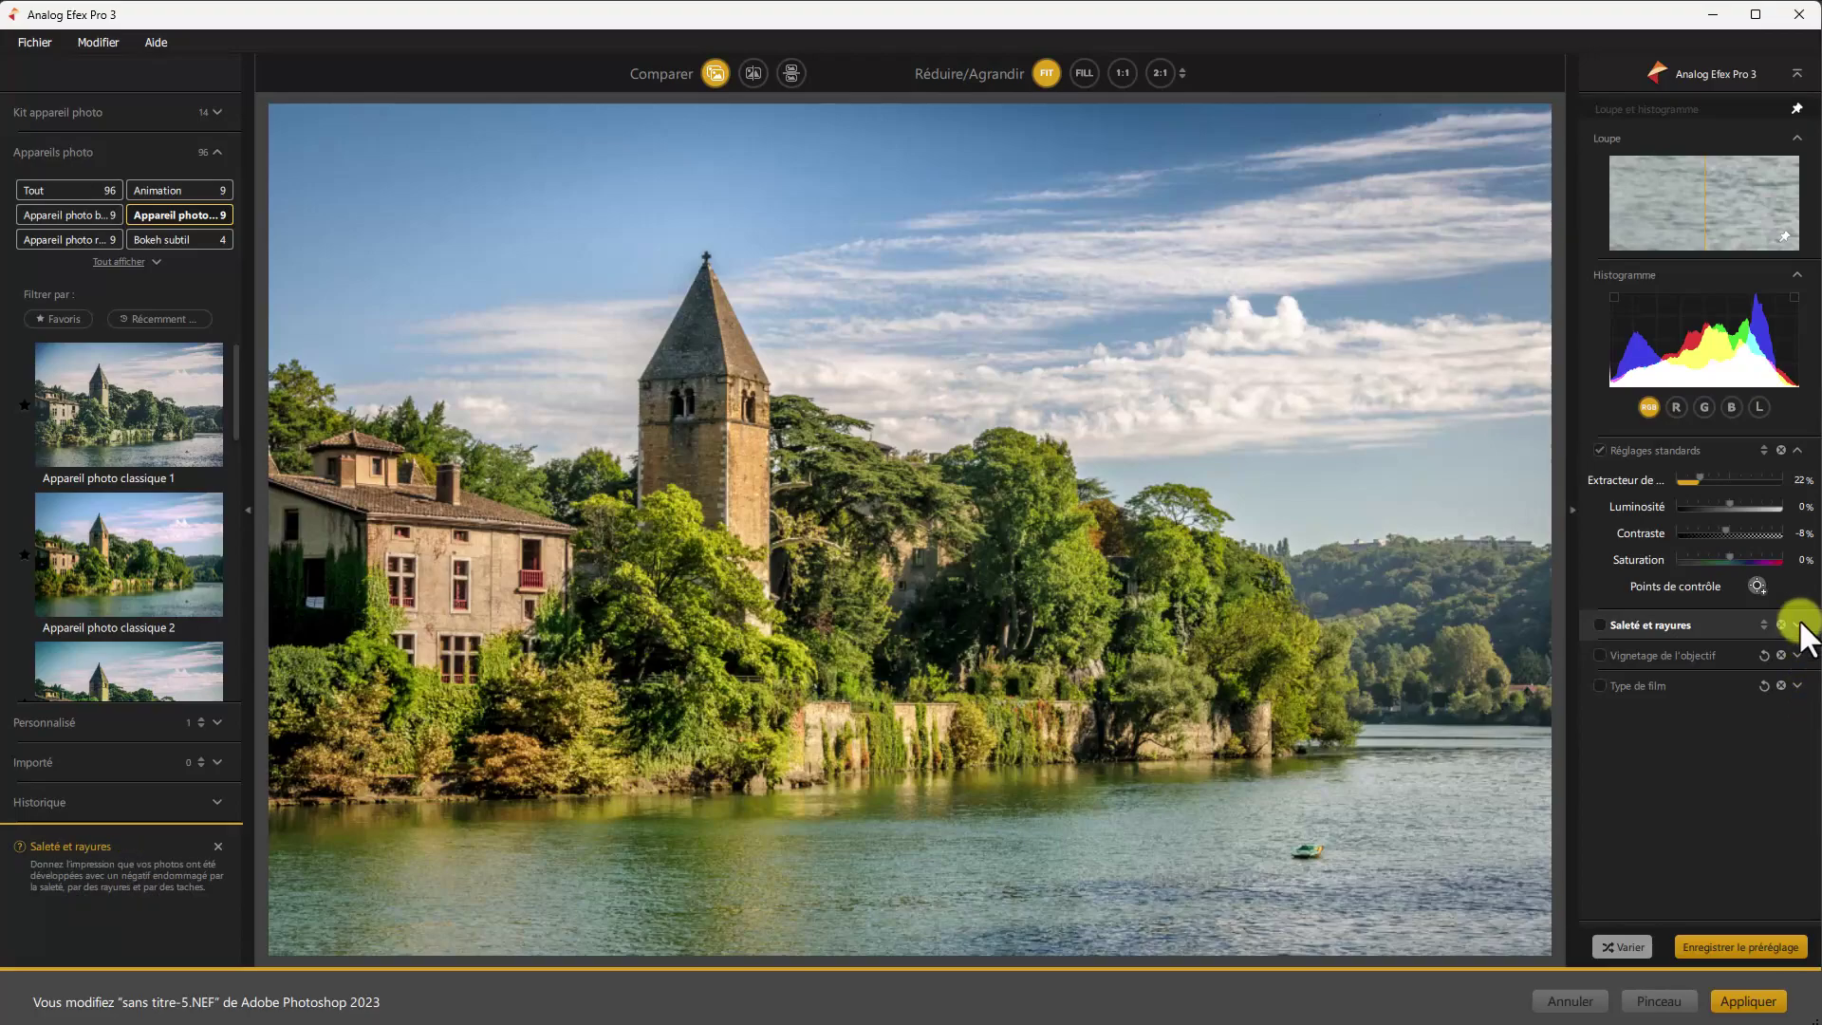
{"action": "left_click", "coordinate": [1798, 625]}
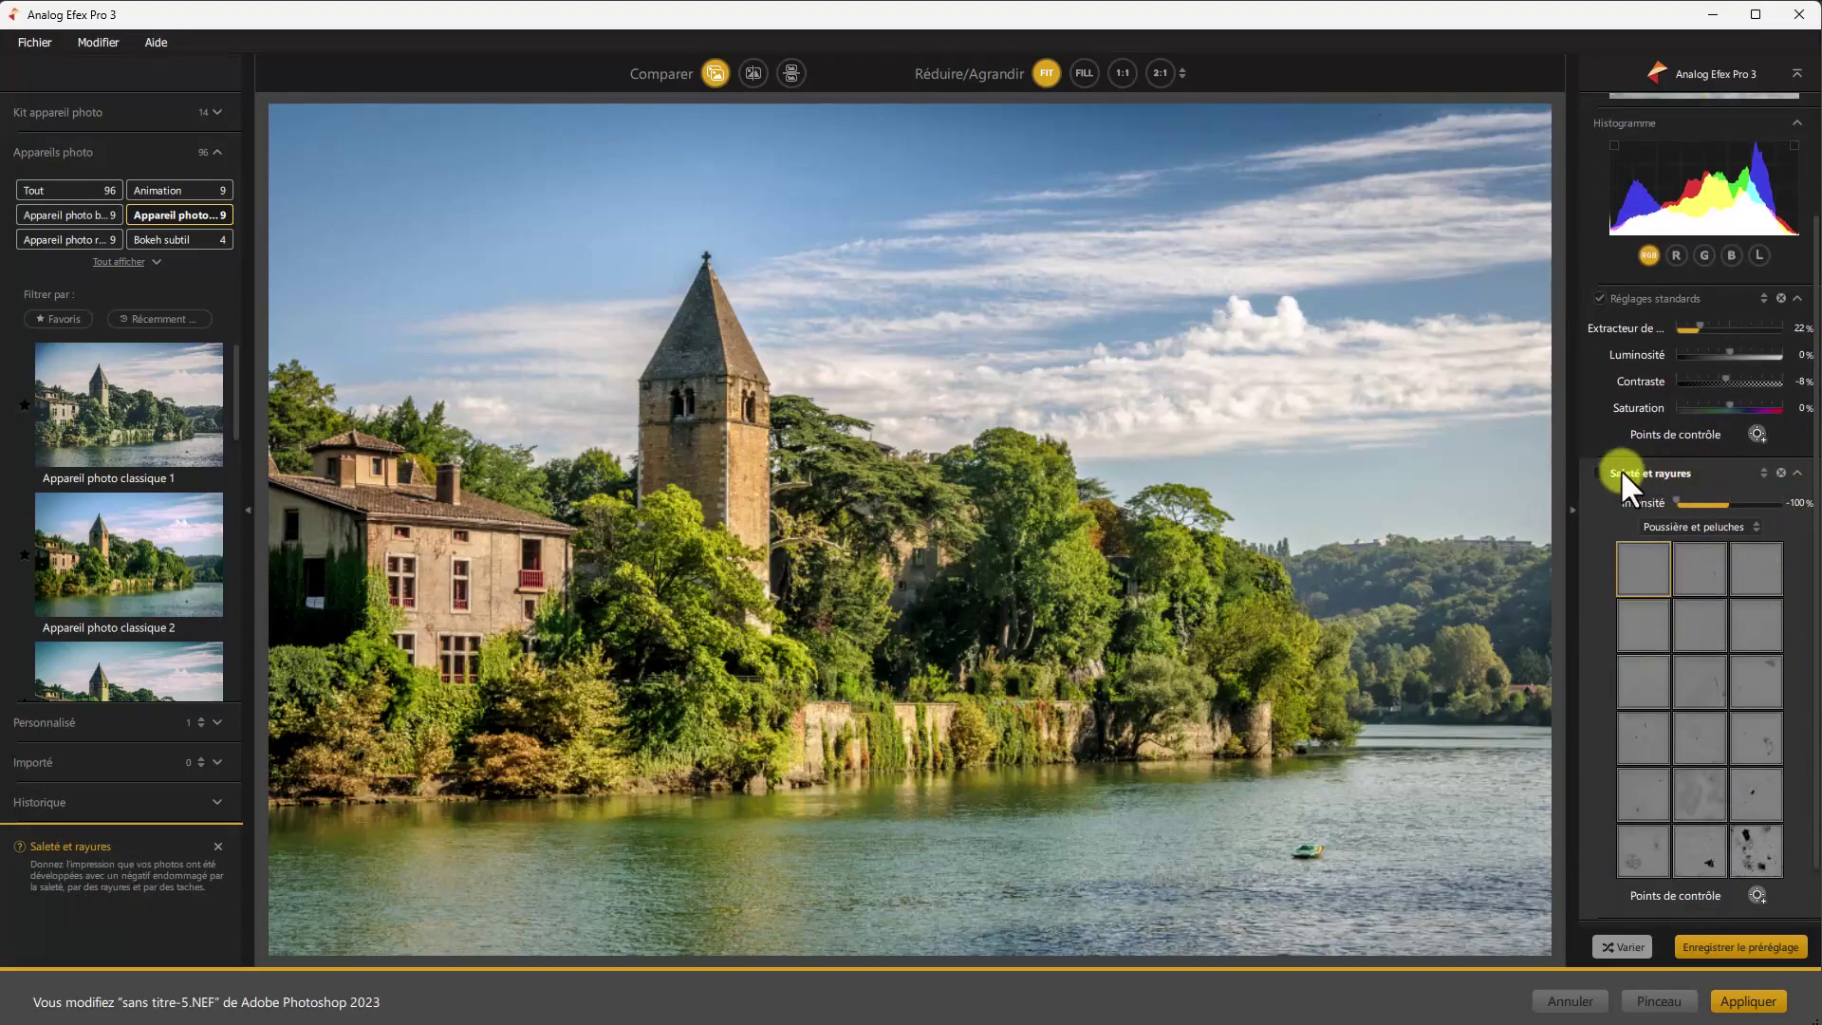
{"action": "left_click", "coordinate": [1600, 473]}
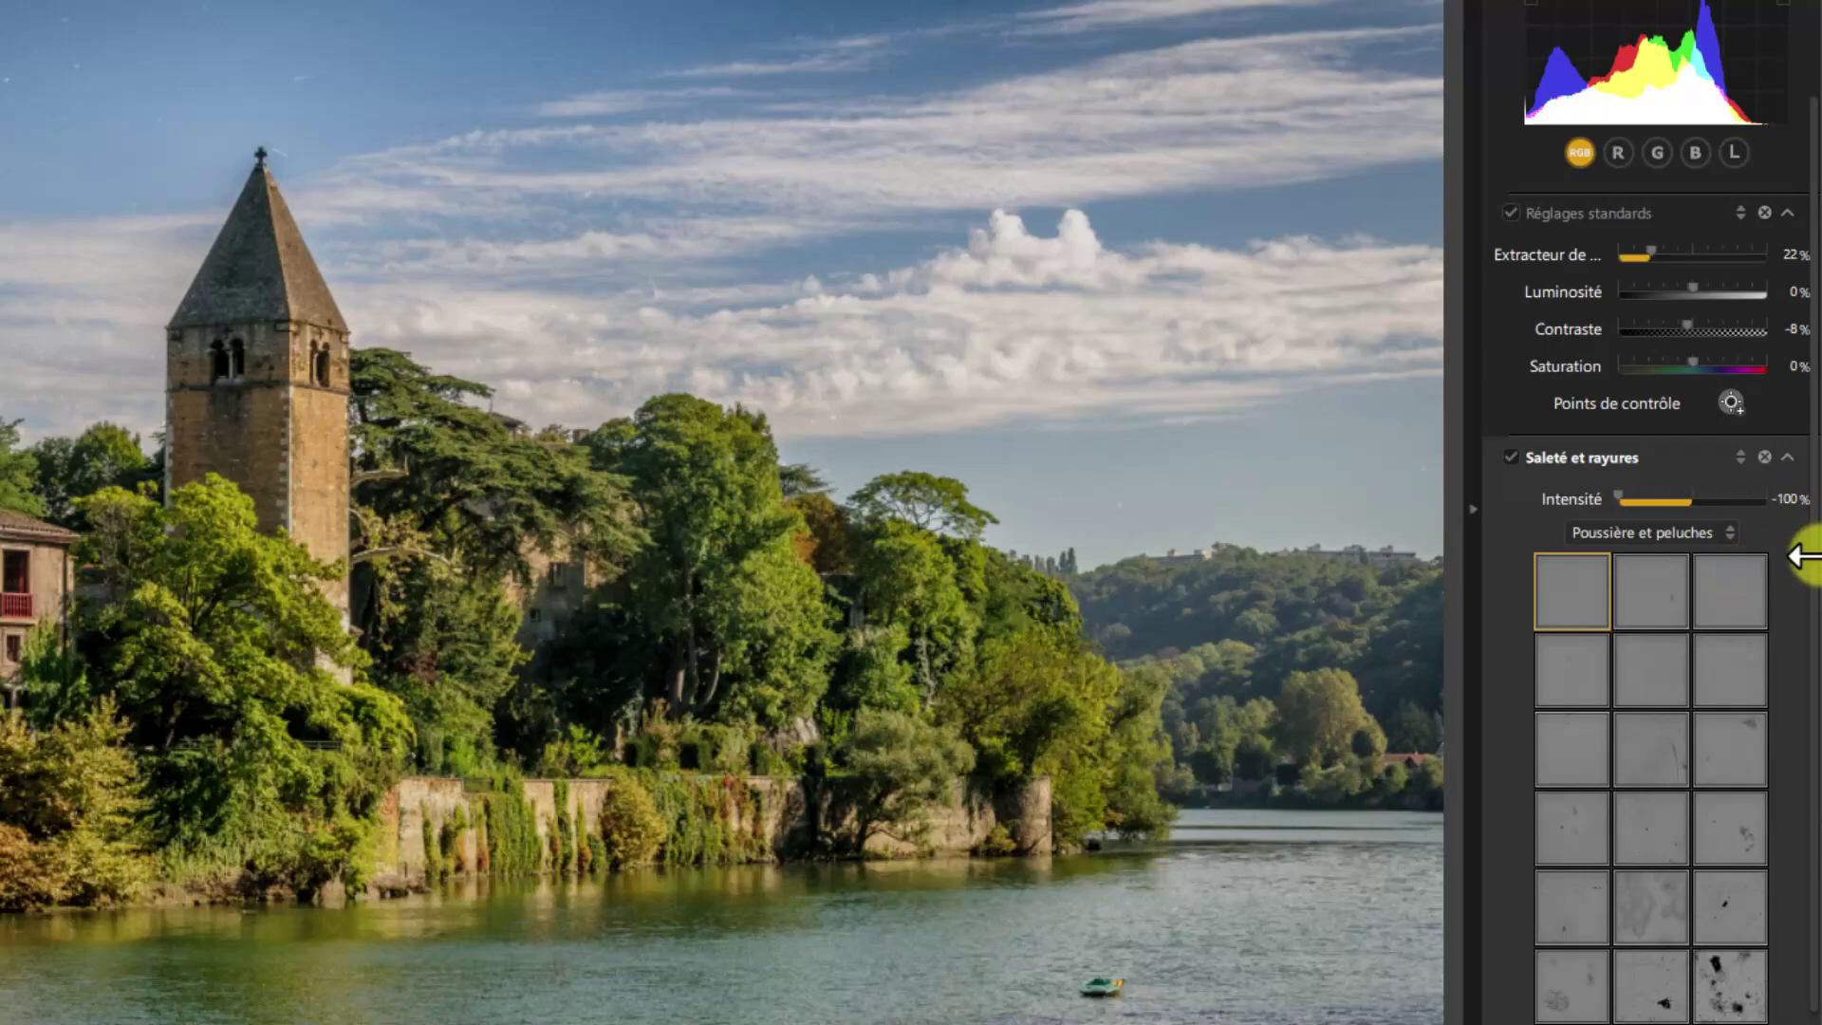
Step: Look through the dirt texture categories Rayures, Organique and Usé, and return to Poussière et peluches
{"action": "left_click", "coordinate": [1730, 534]}
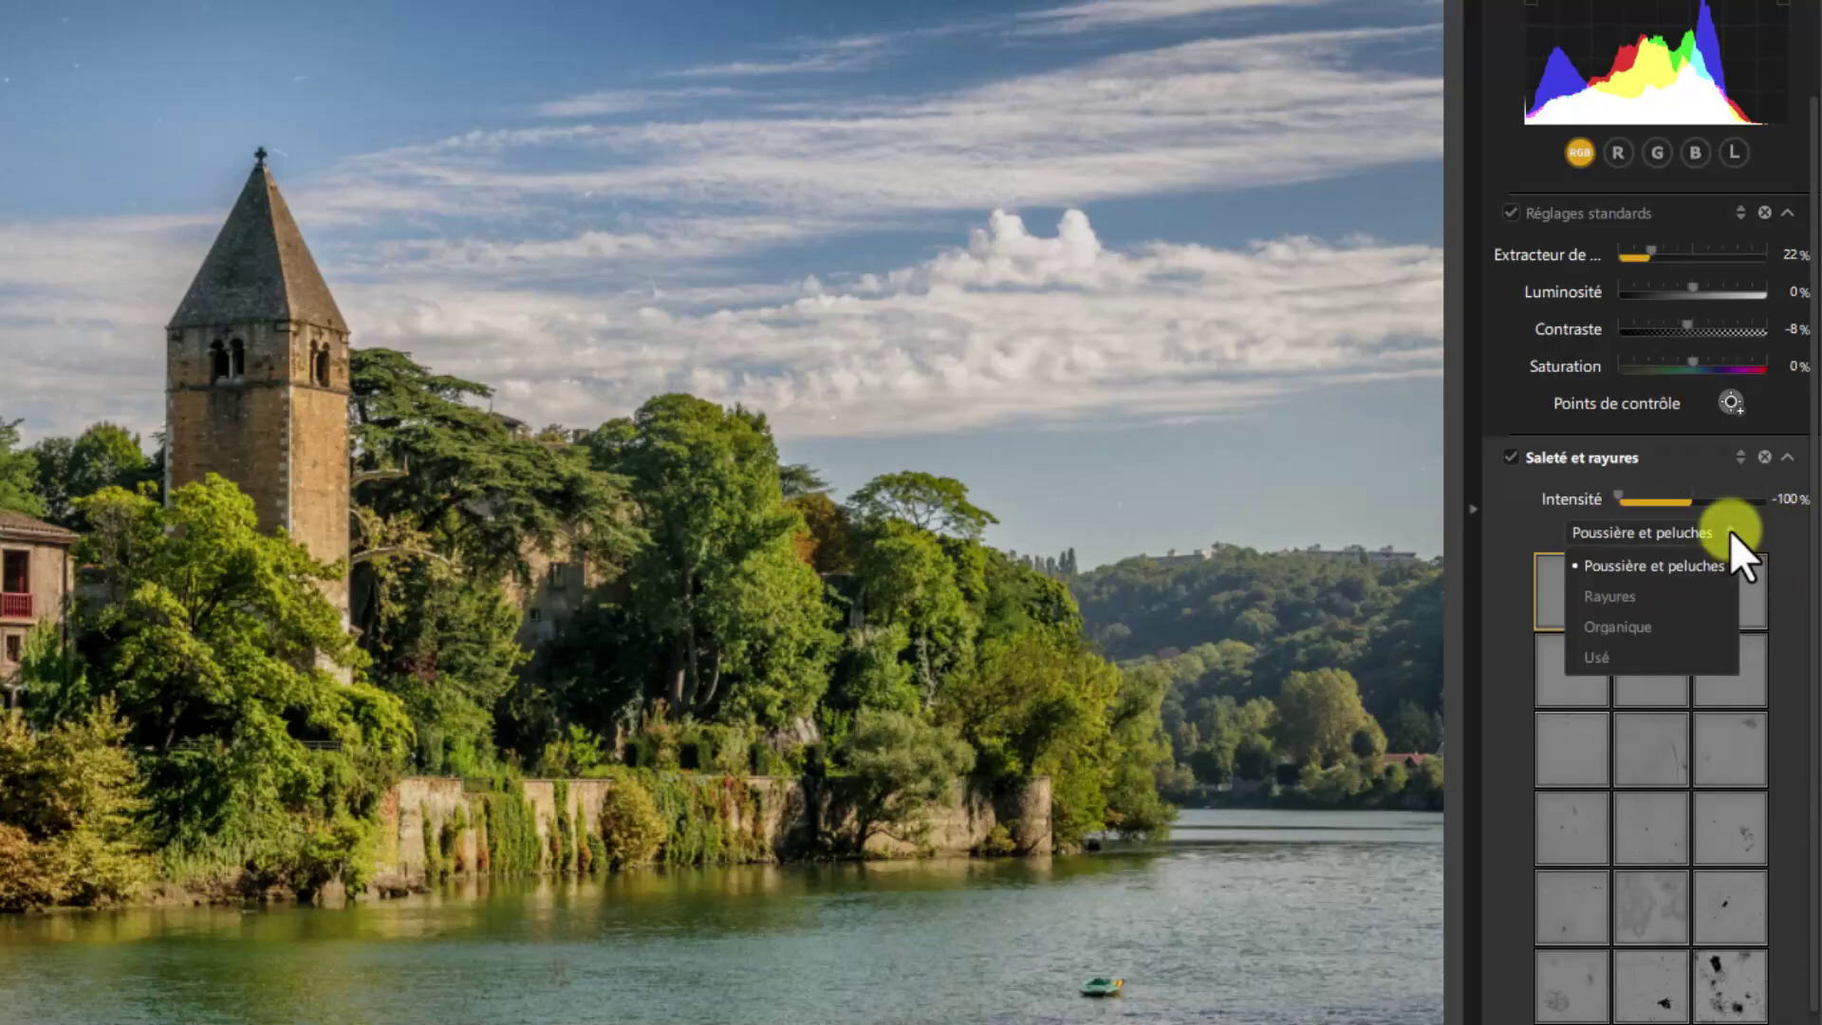
{"action": "left_click", "coordinate": [1688, 596]}
{"action": "left_click", "coordinate": [1678, 618]}
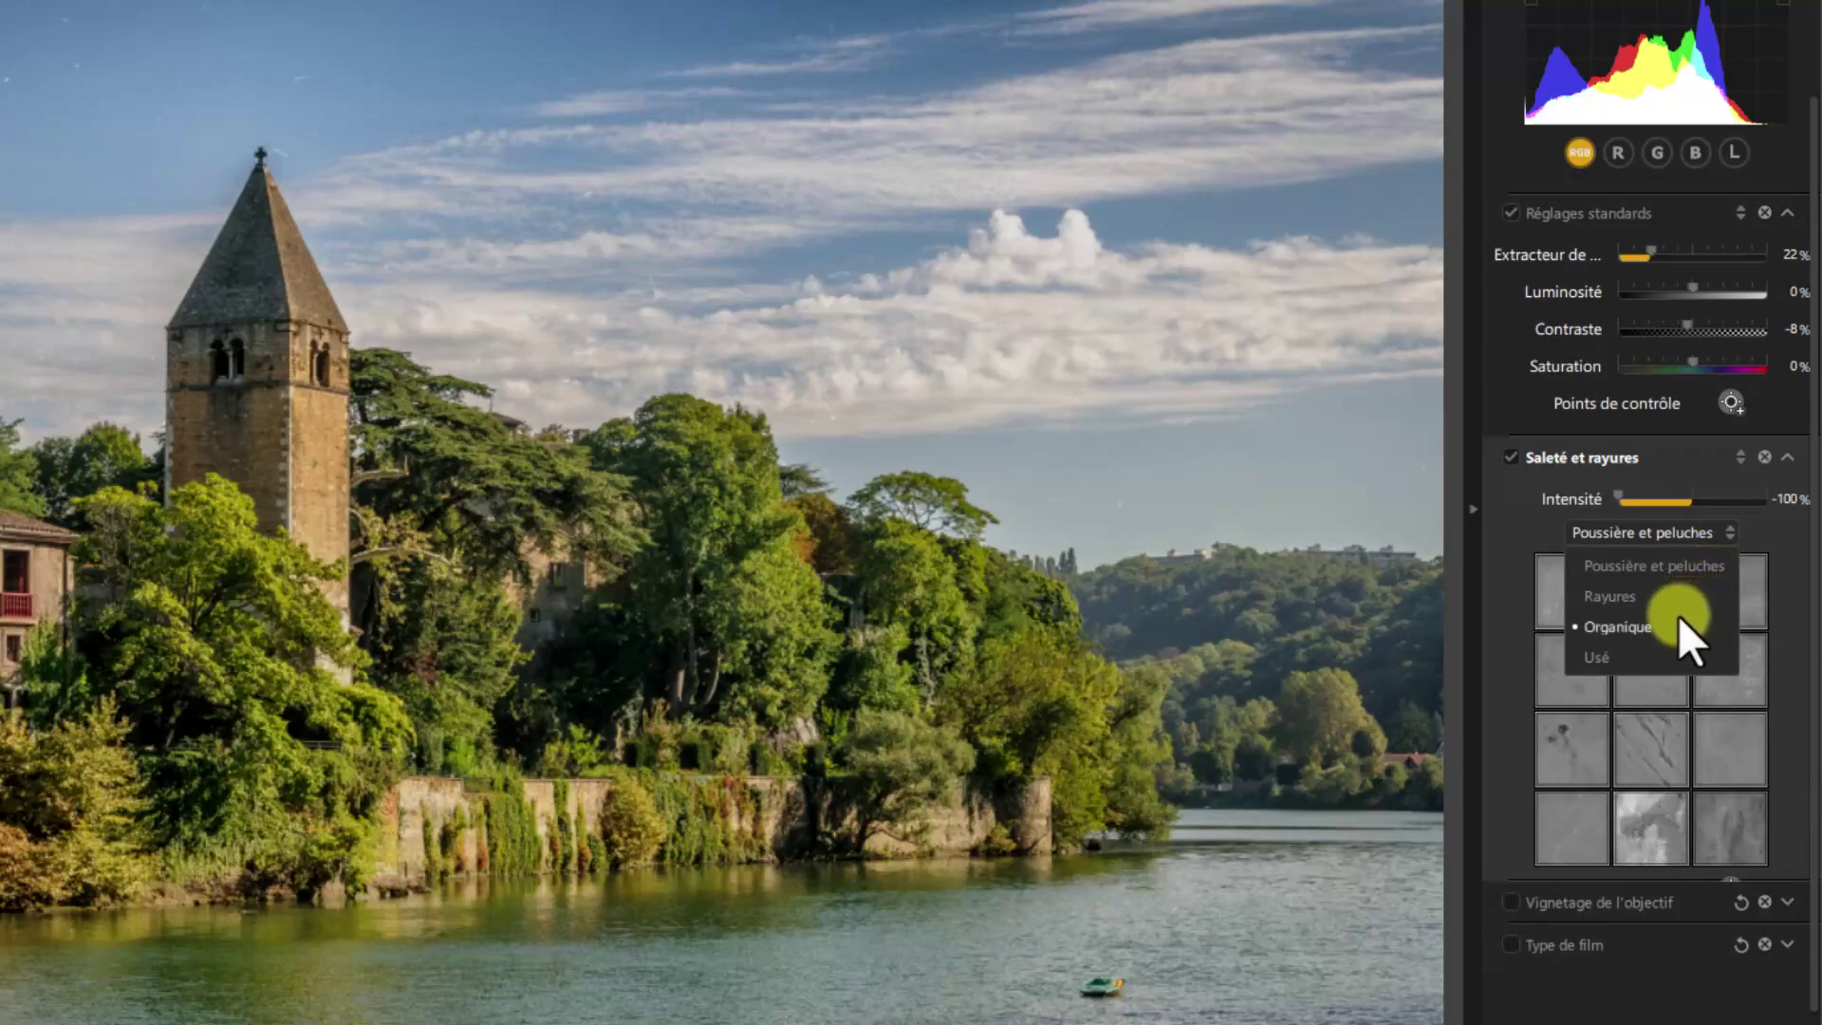
{"action": "left_click", "coordinate": [1674, 655]}
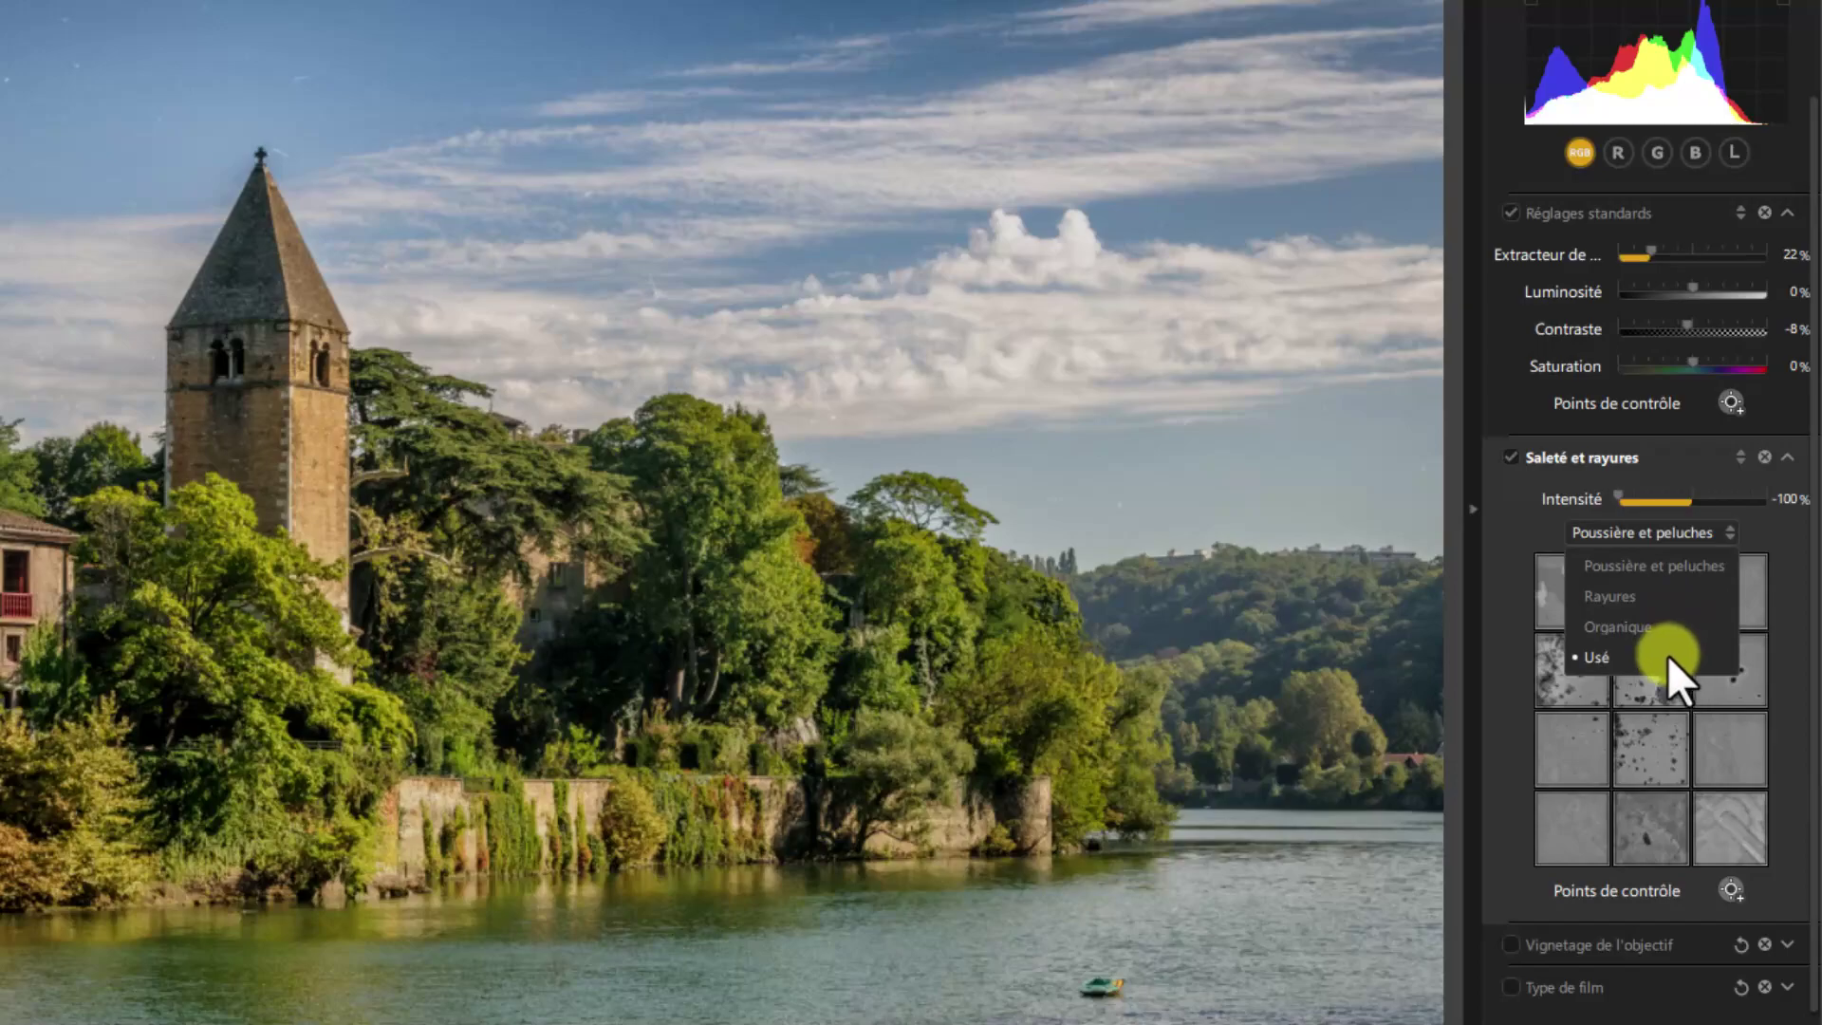
{"action": "left_click", "coordinate": [1689, 627]}
{"action": "left_click", "coordinate": [1683, 605]}
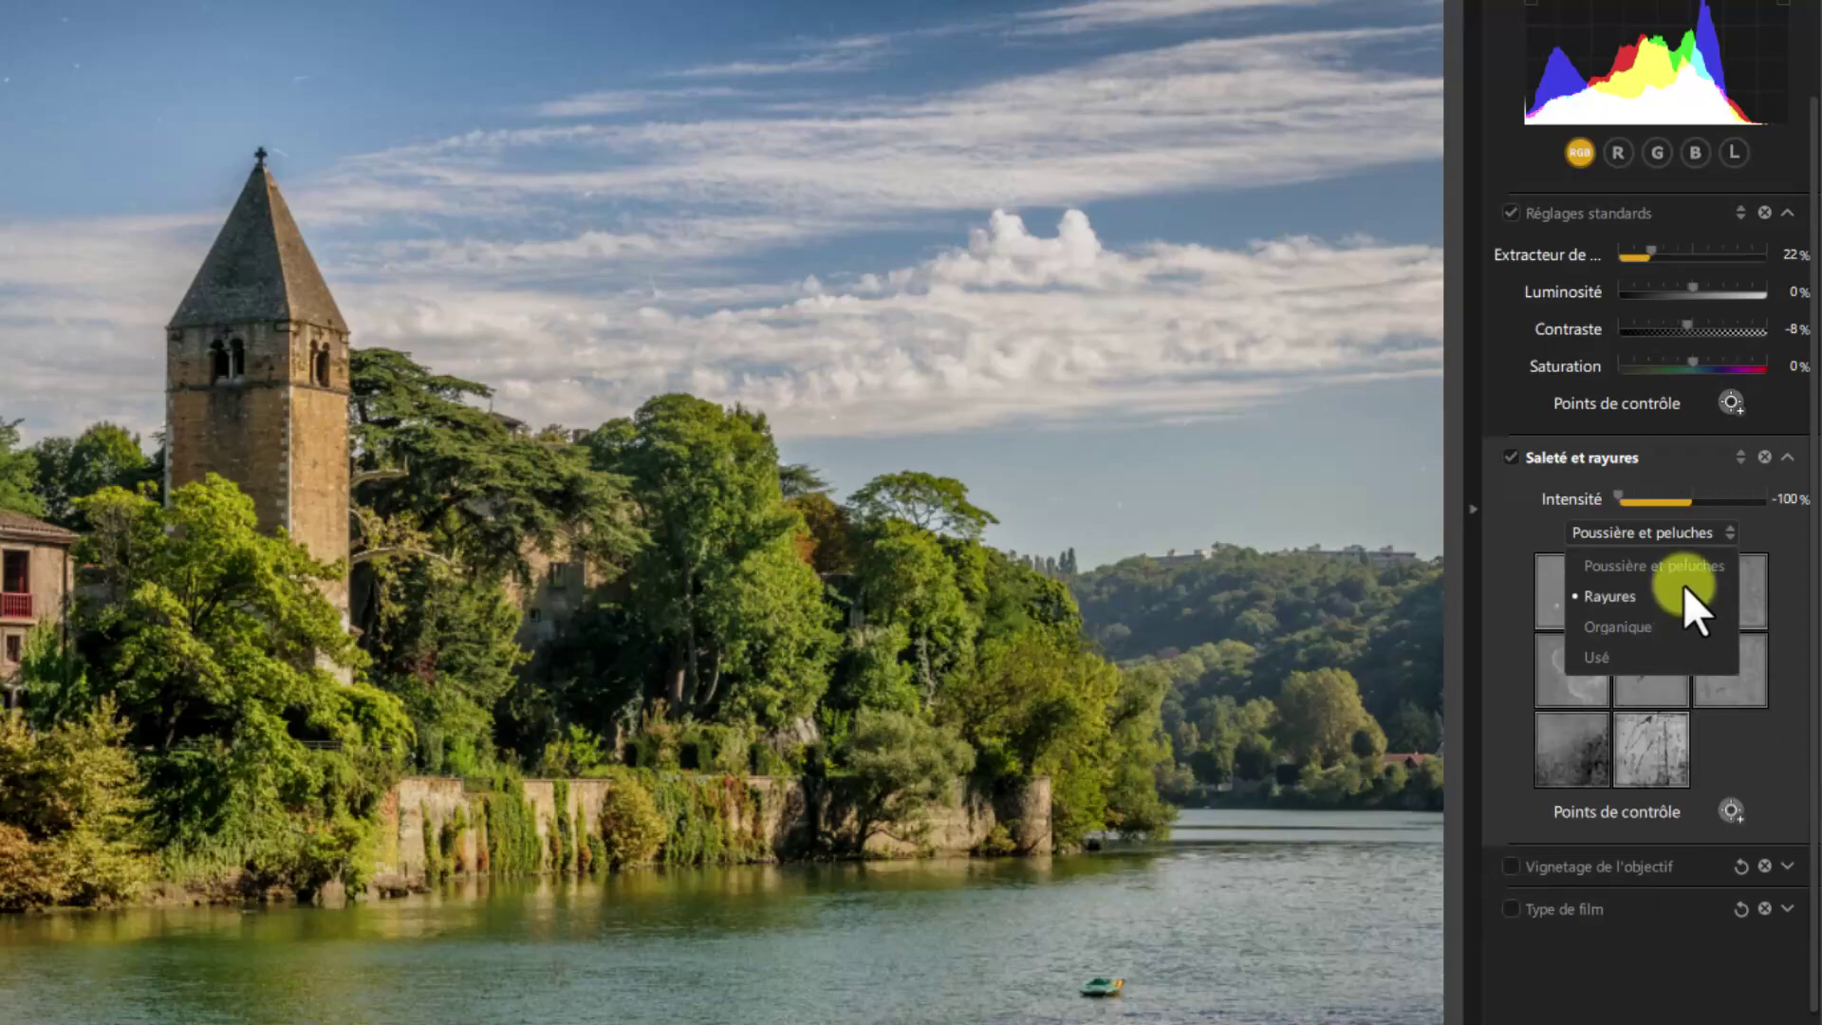
{"action": "left_click", "coordinate": [1683, 574]}
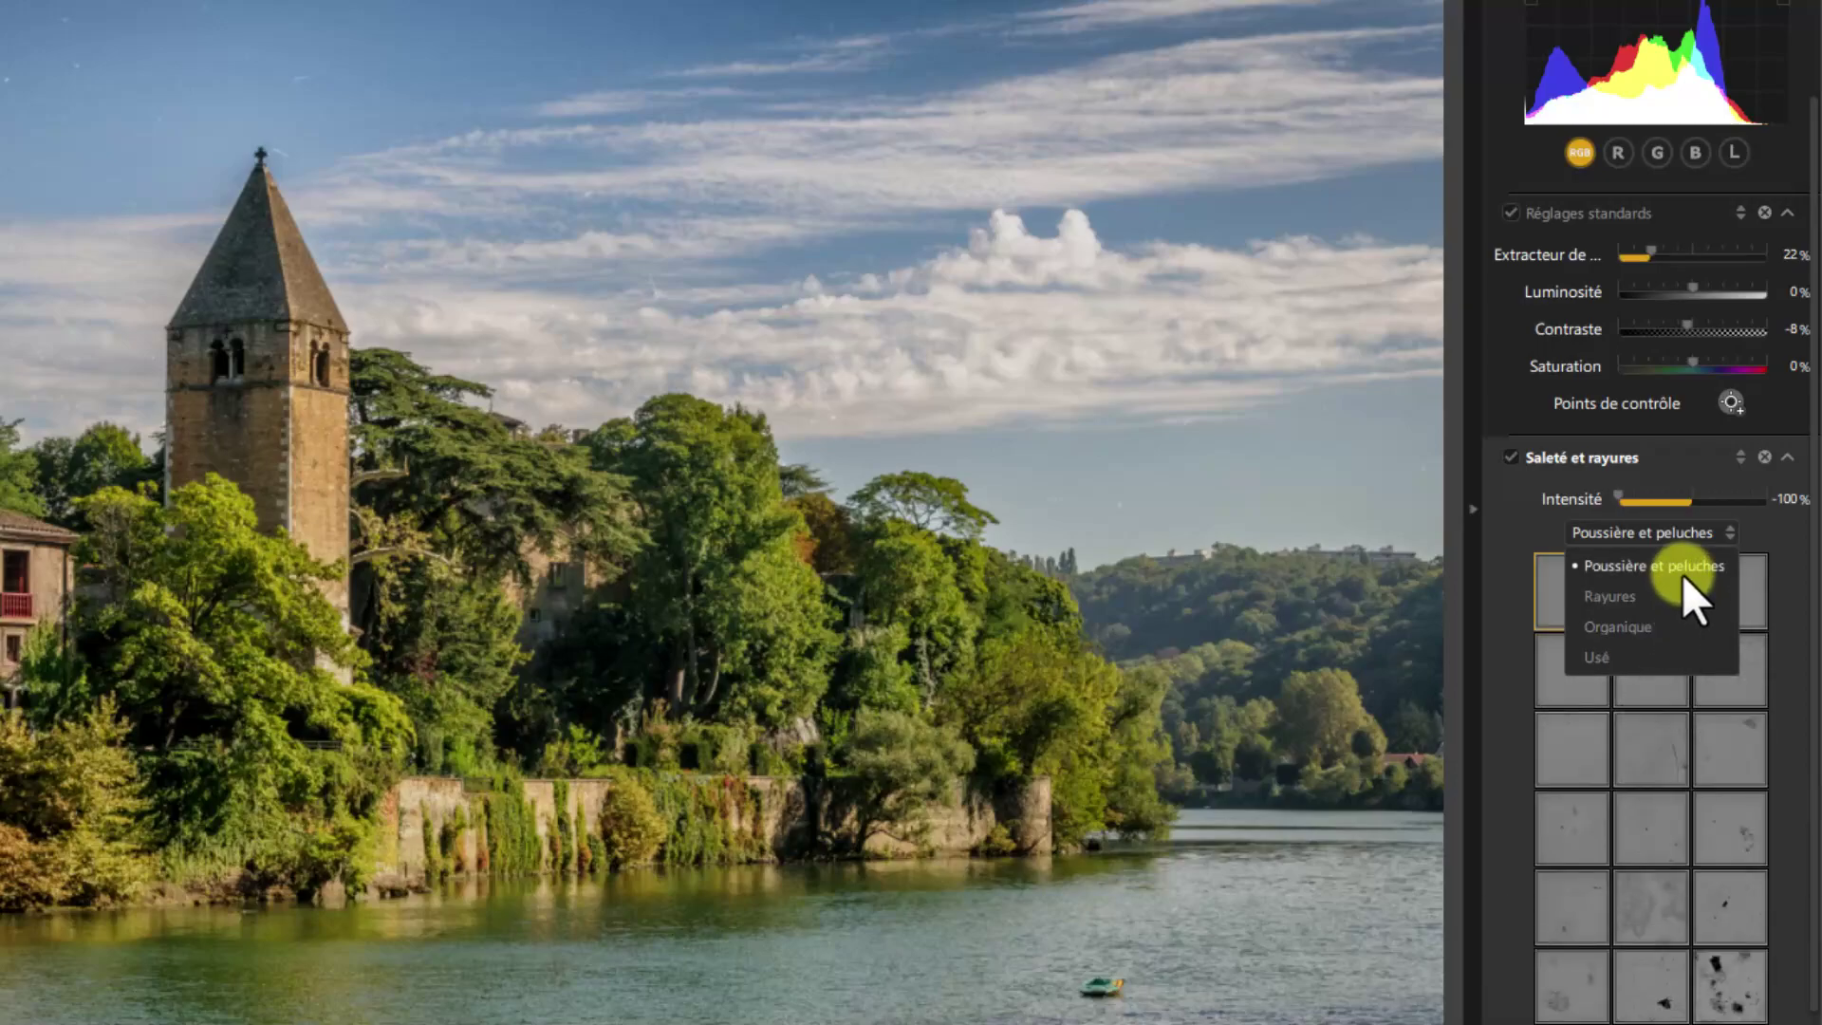
{"action": "left_click", "coordinate": [1682, 565]}
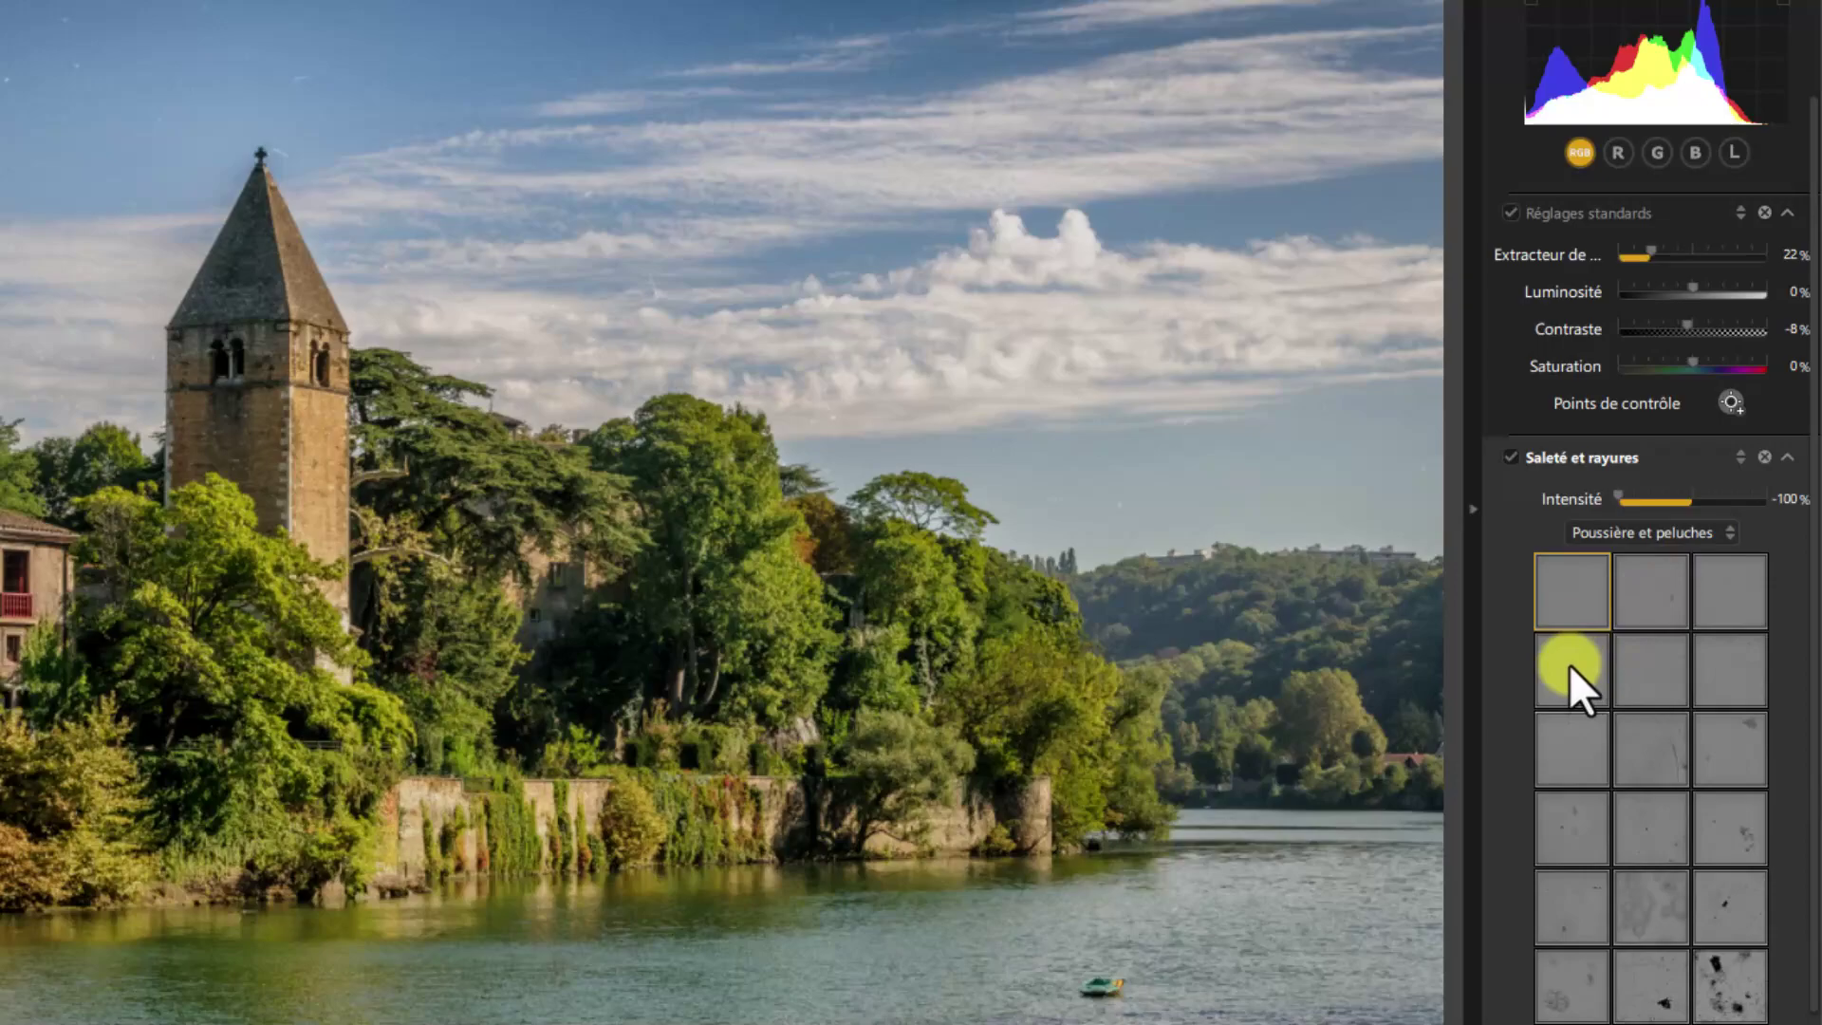
Step: Apply the third texture in the third row of Poussière et peluches at 100% intensity and inspect it at 1:1 around the church tower
{"action": "left_click", "coordinate": [1732, 752]}
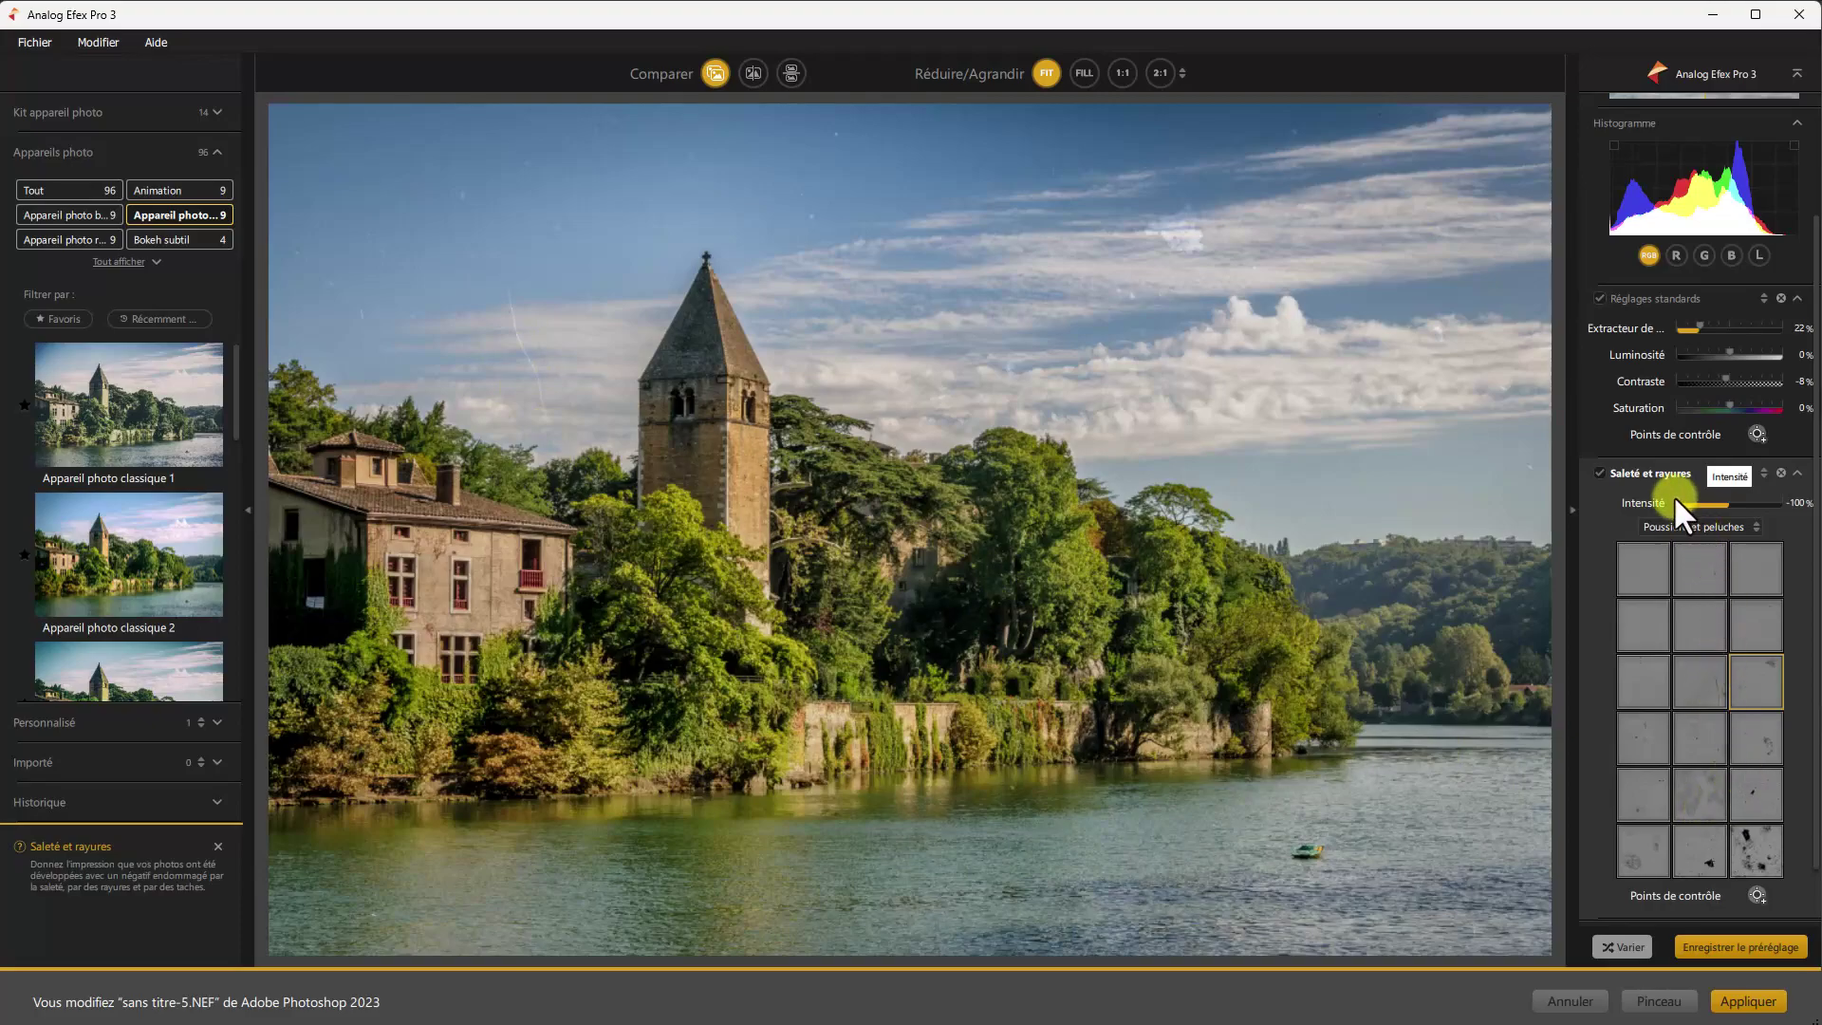
{"action": "left_click_drag", "start_coordinate": [1672, 496], "coordinate": [1798, 520]}
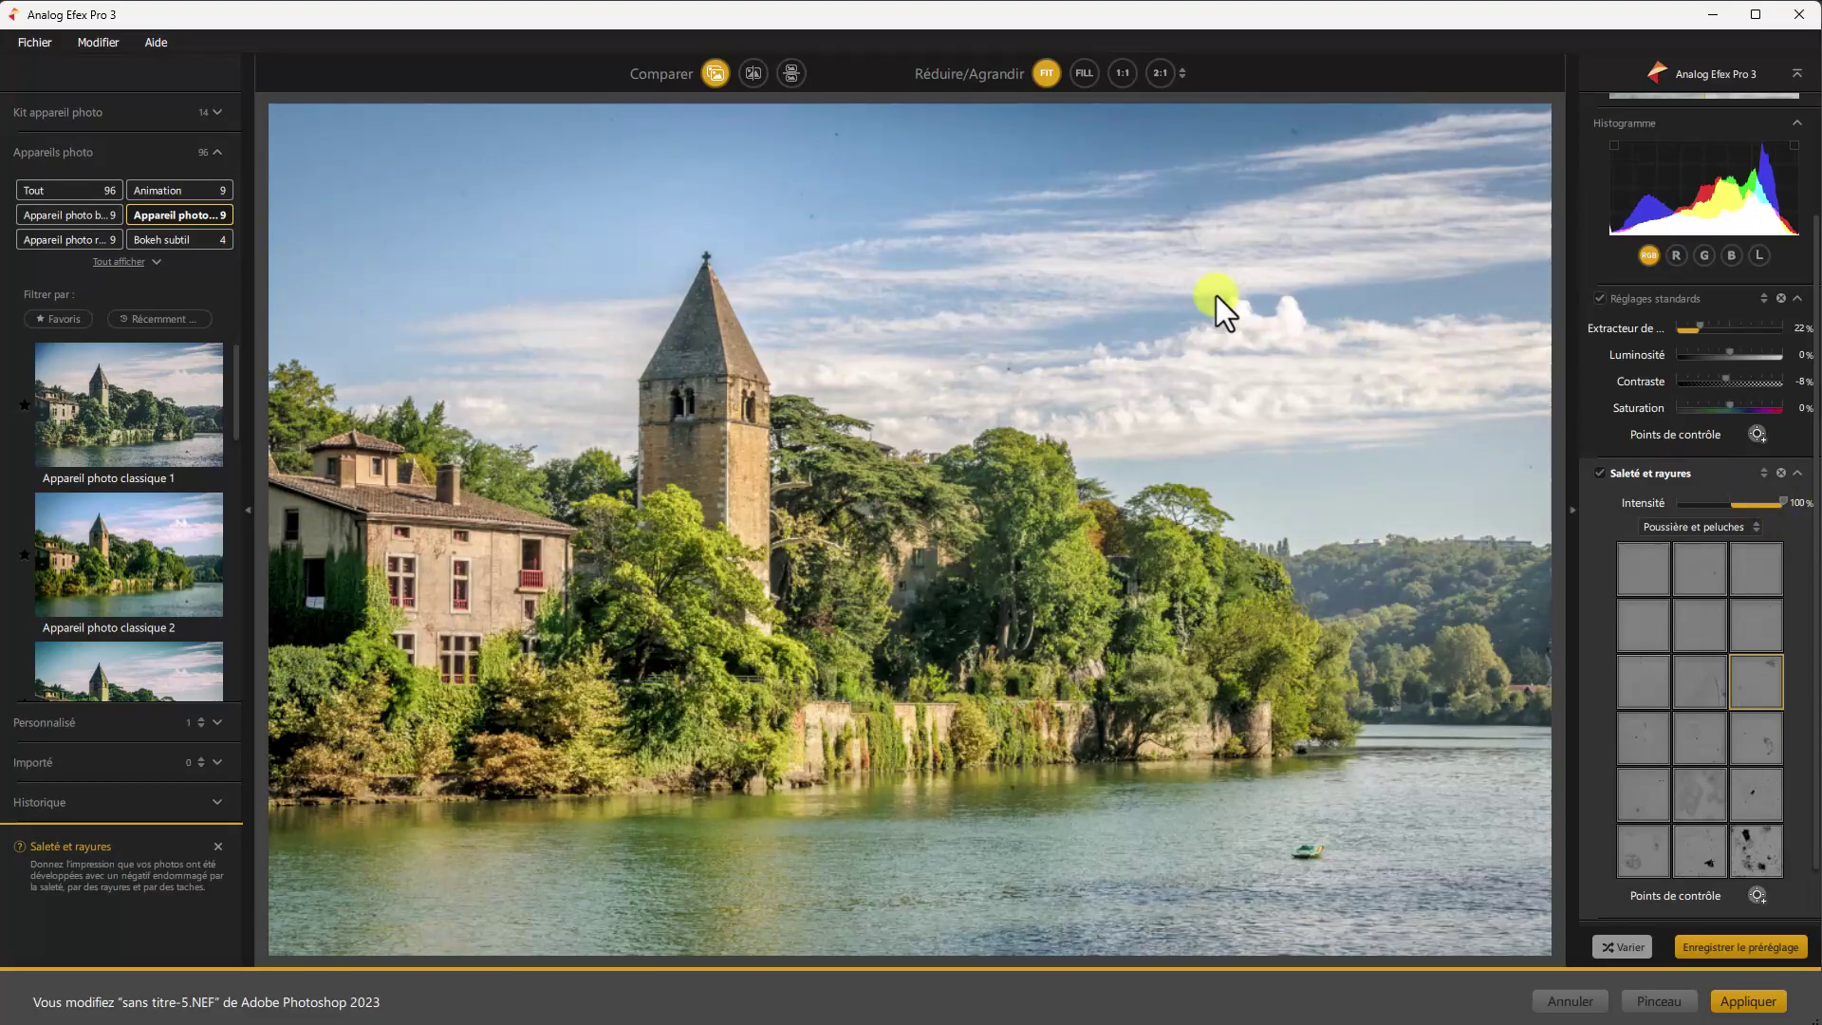
{"action": "left_click", "coordinate": [1123, 75]}
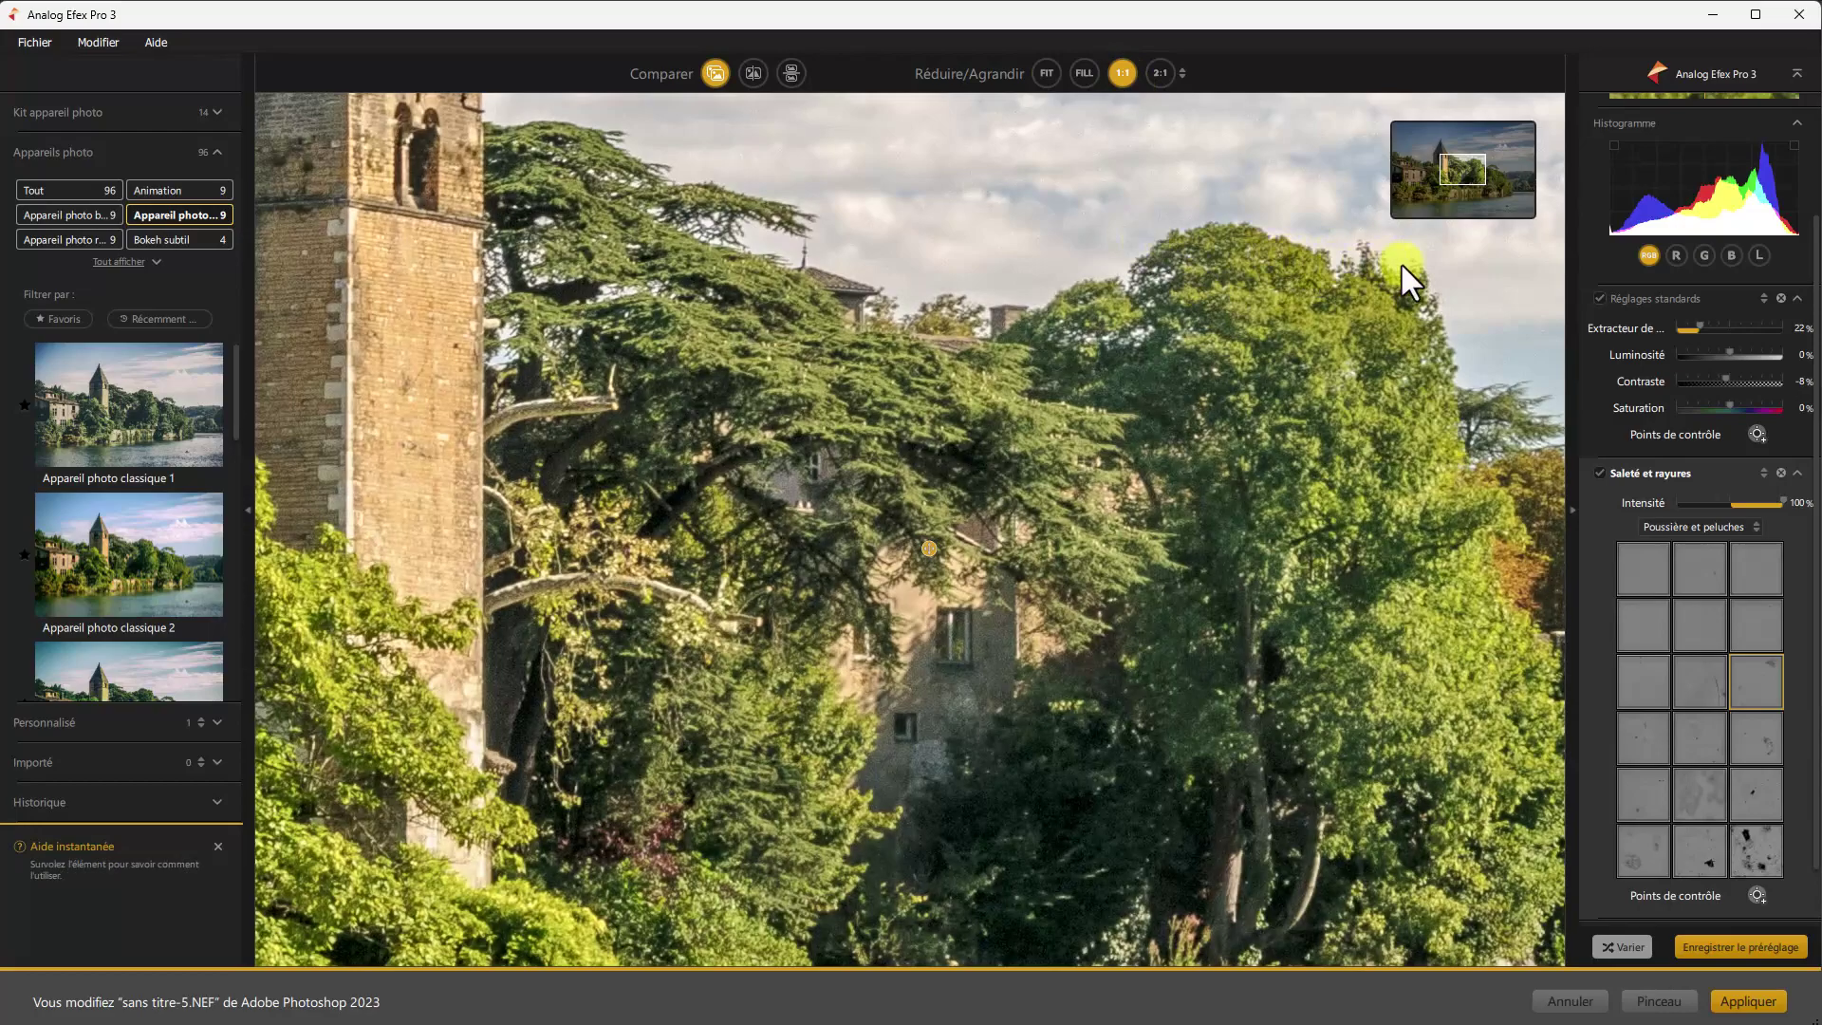
{"action": "left_click", "coordinate": [1463, 159]}
{"action": "left_click_drag", "start_coordinate": [1463, 160], "coordinate": [1427, 133]}
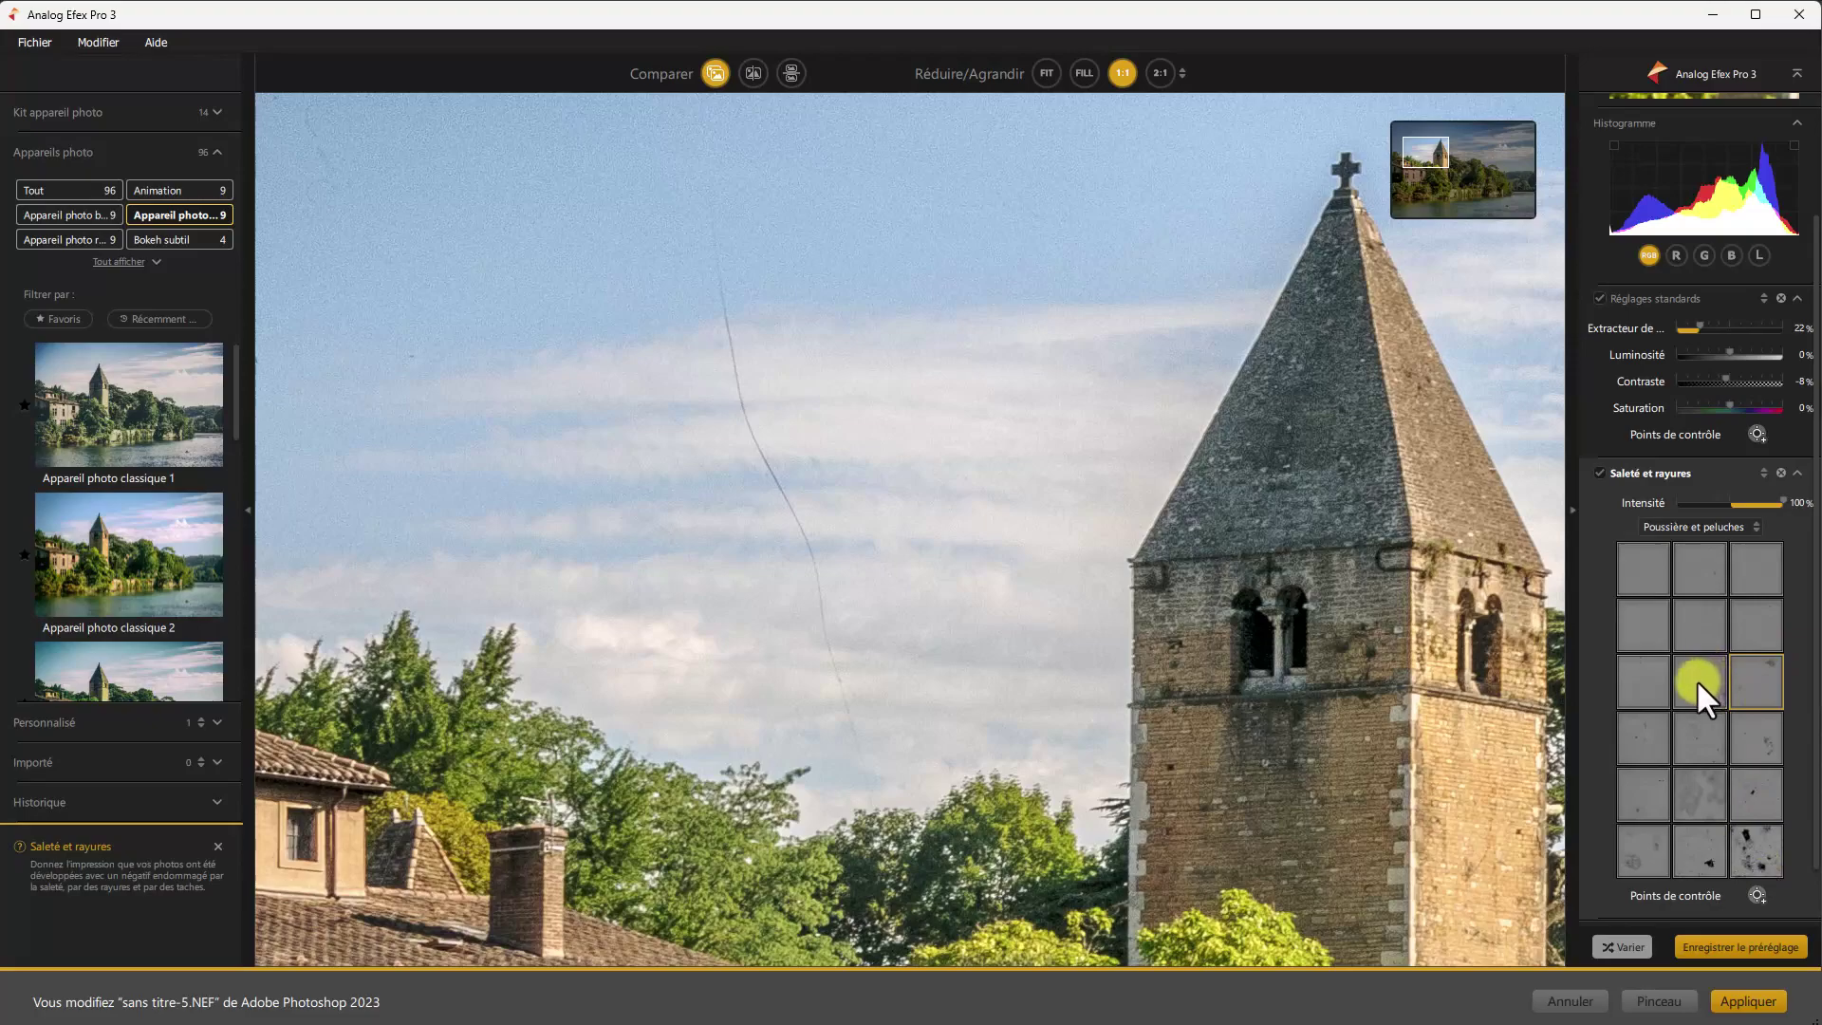
{"action": "key", "text": "ctrl+0"}
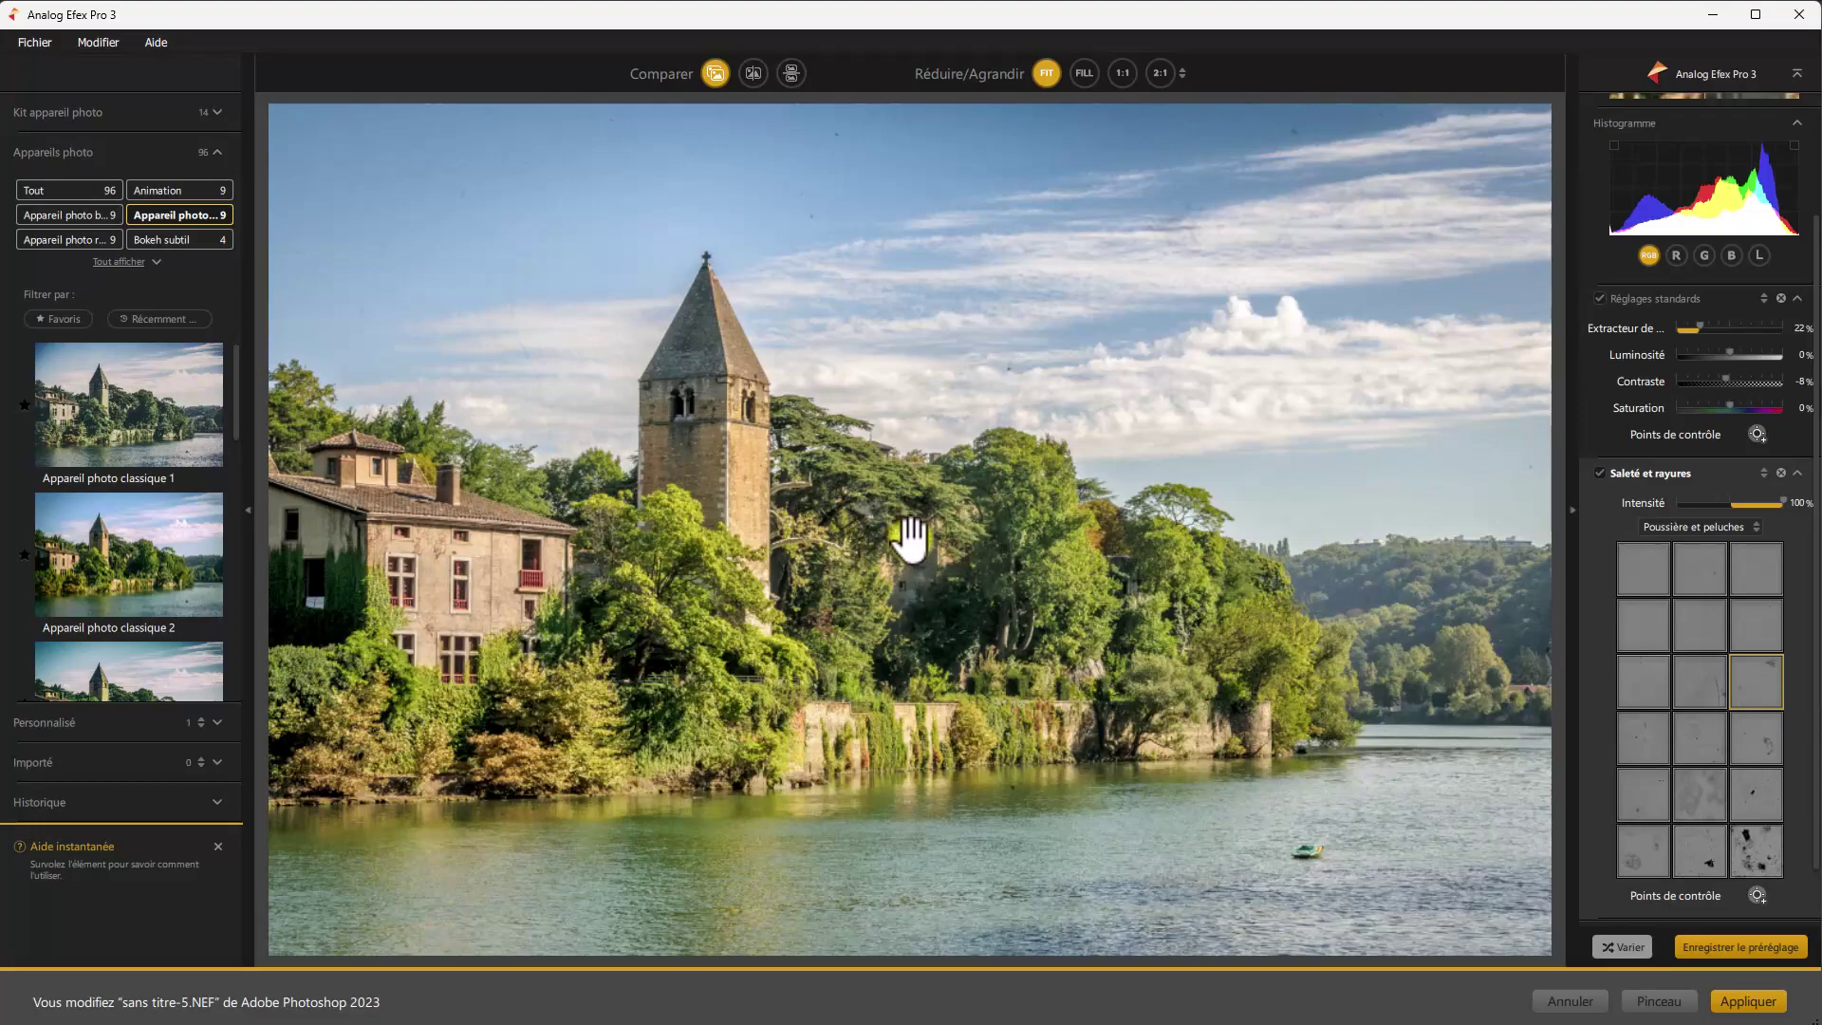
Step: Reposition the dust and scratch texture further left over the photo
{"action": "left_click", "coordinate": [923, 530]}
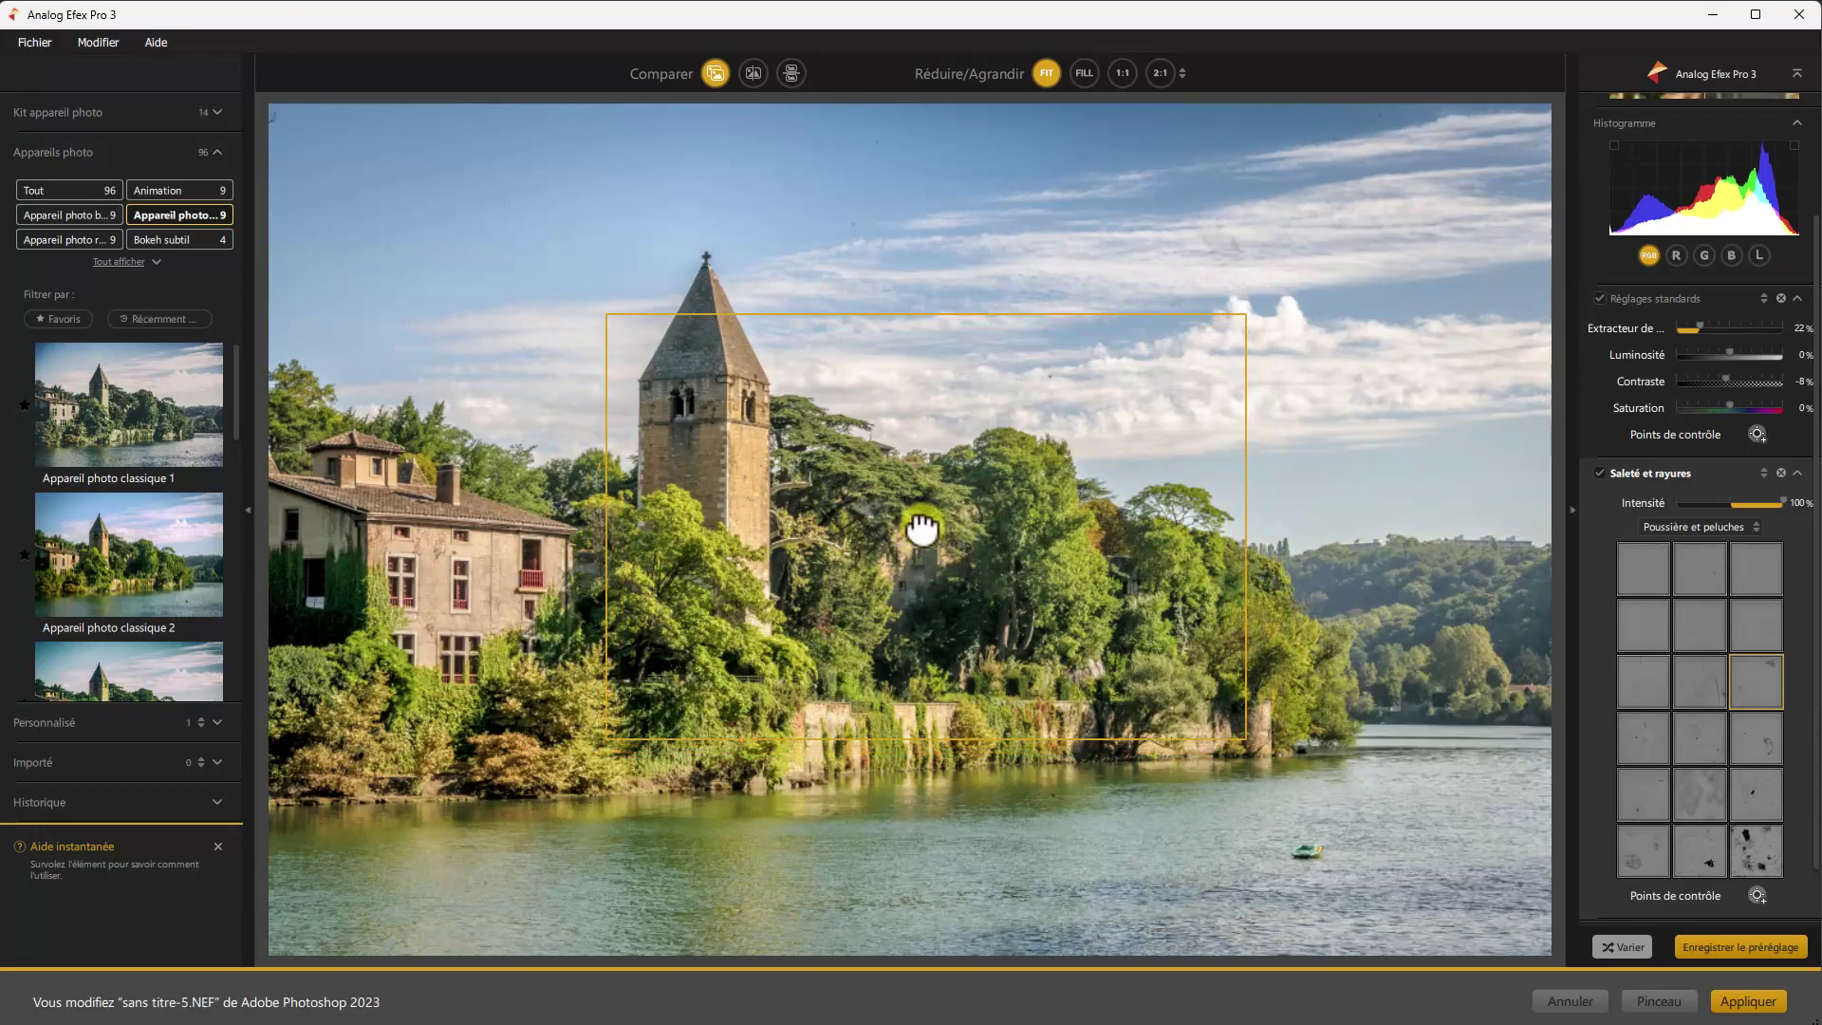
{"action": "left_click_drag", "start_coordinate": [922, 530], "coordinate": [712, 523]}
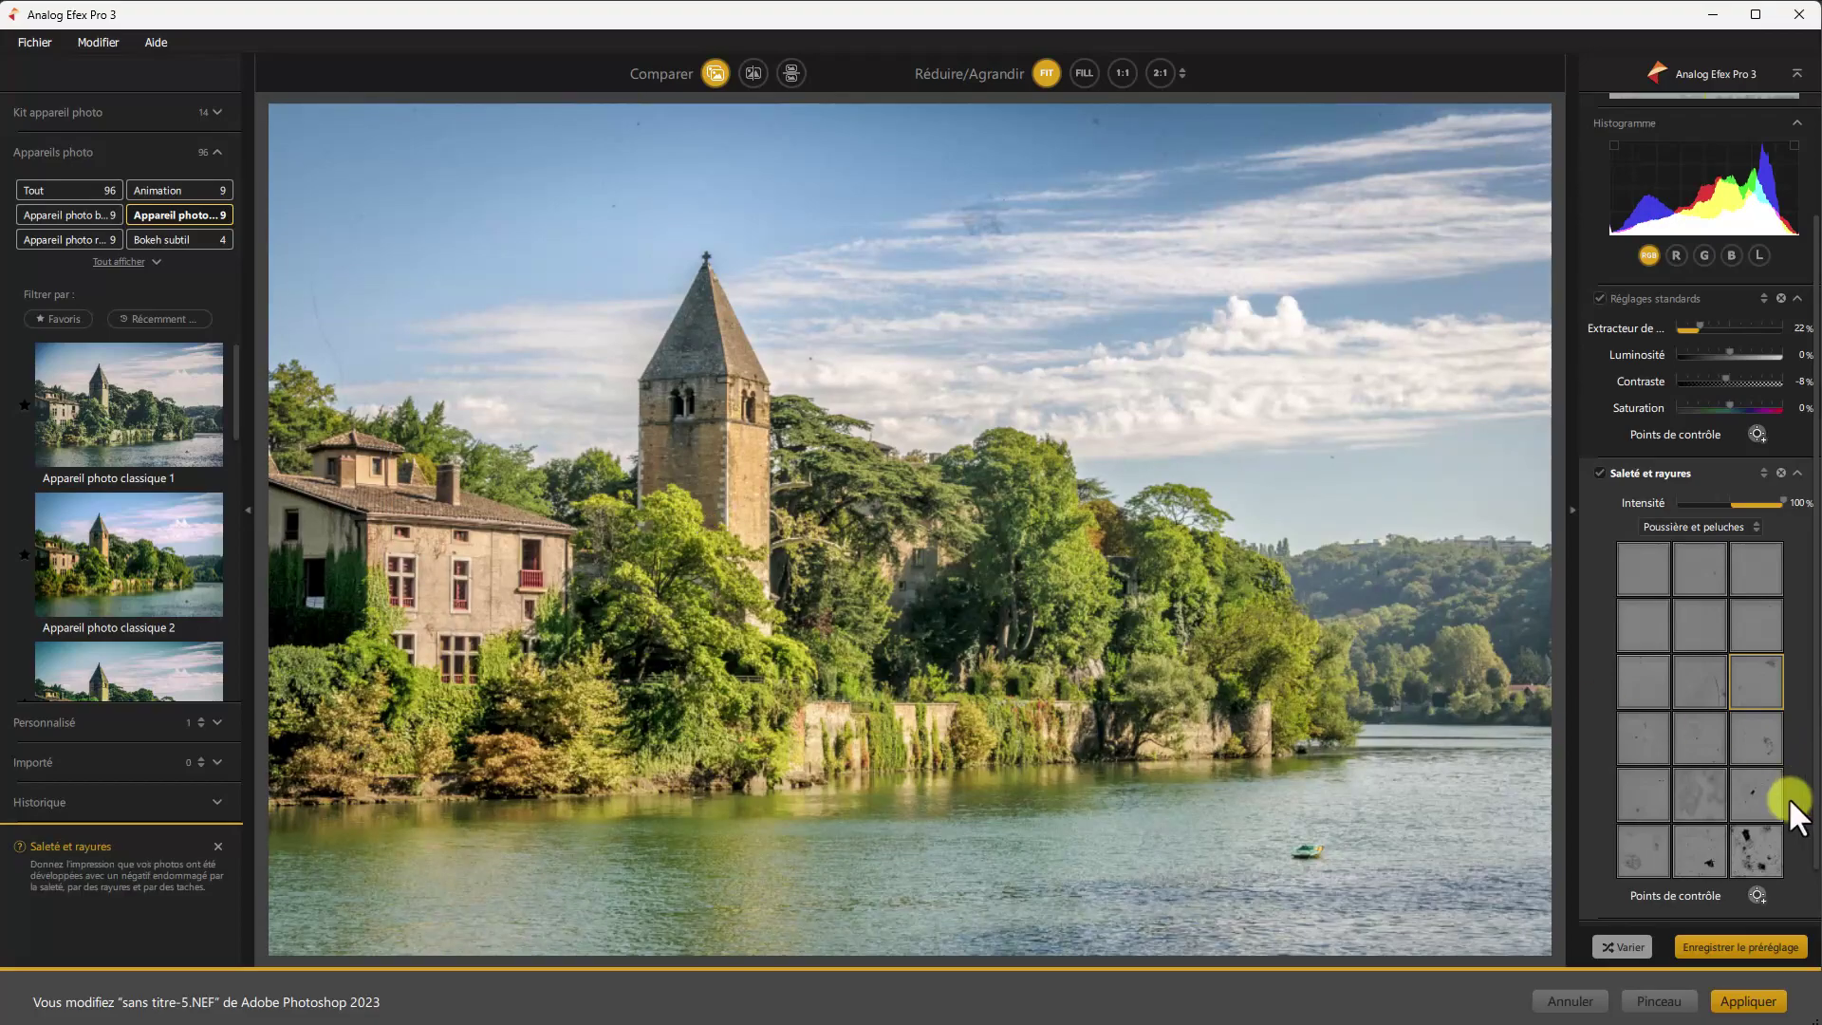
{"action": "scroll", "coordinate": [1815, 803], "scroll_direction": "down", "scroll_amount": 2}
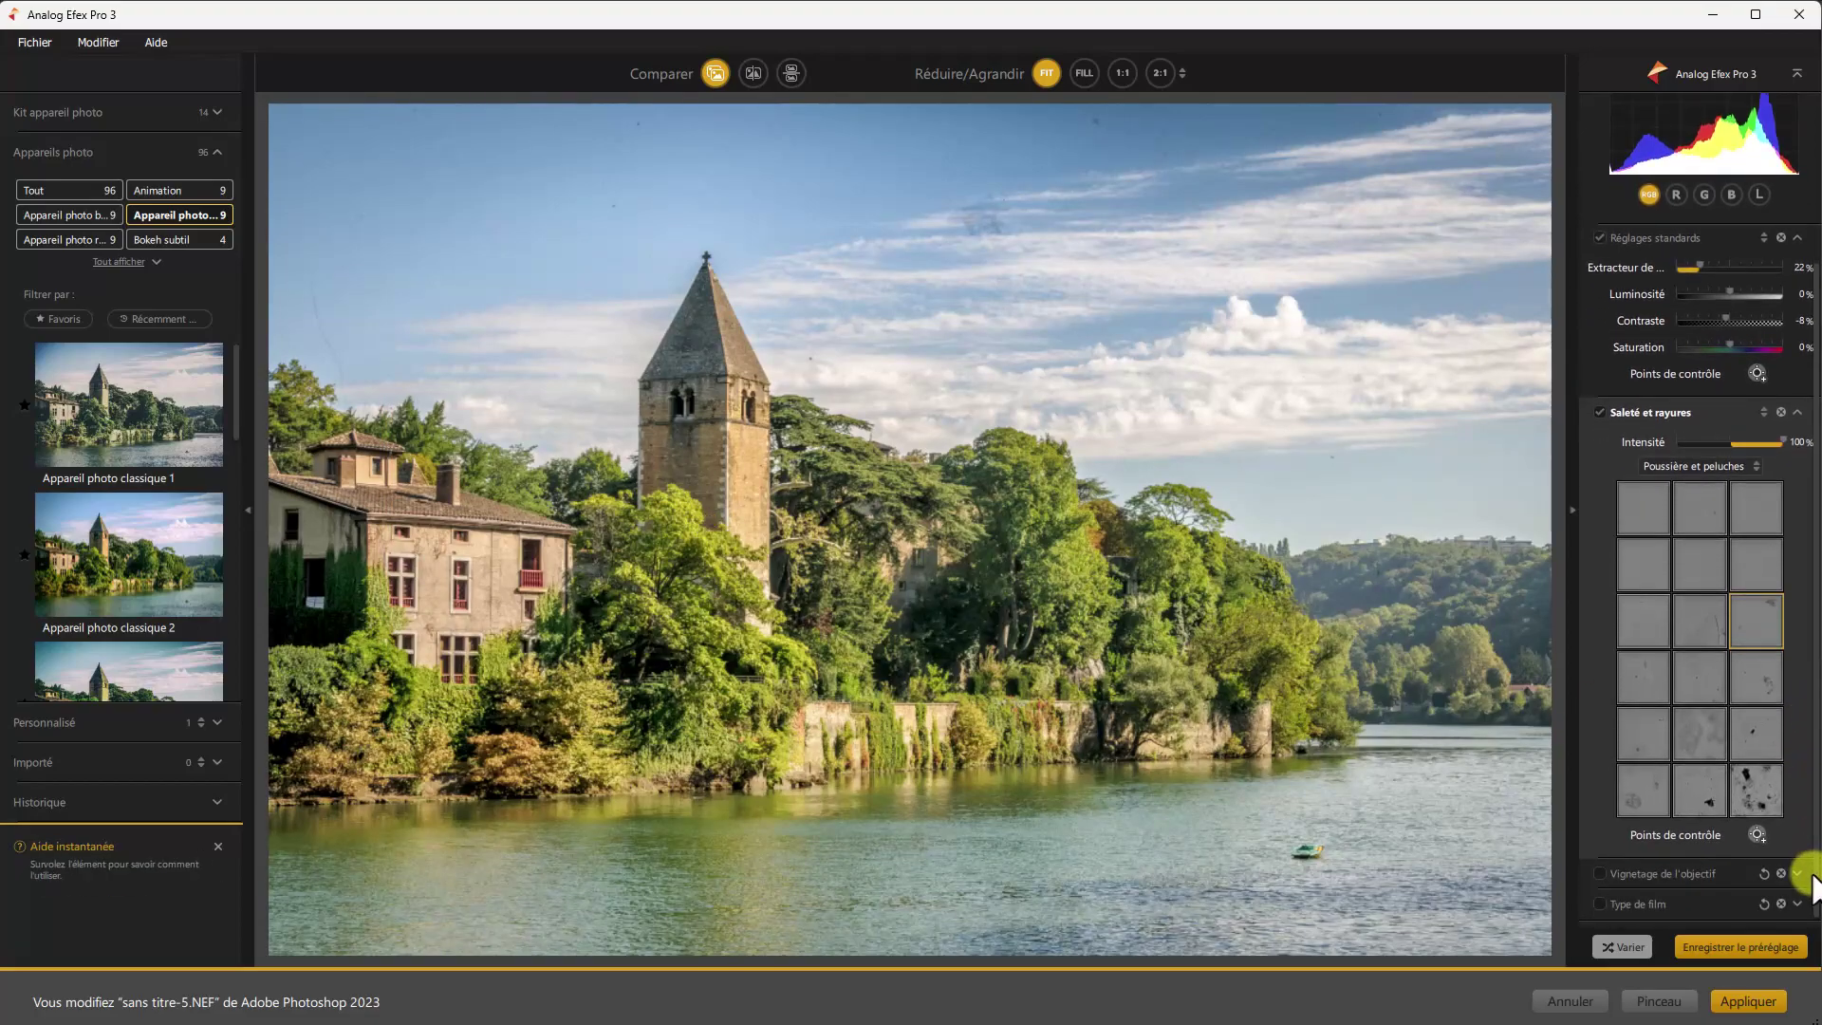
{"action": "left_click", "coordinate": [1760, 823]}
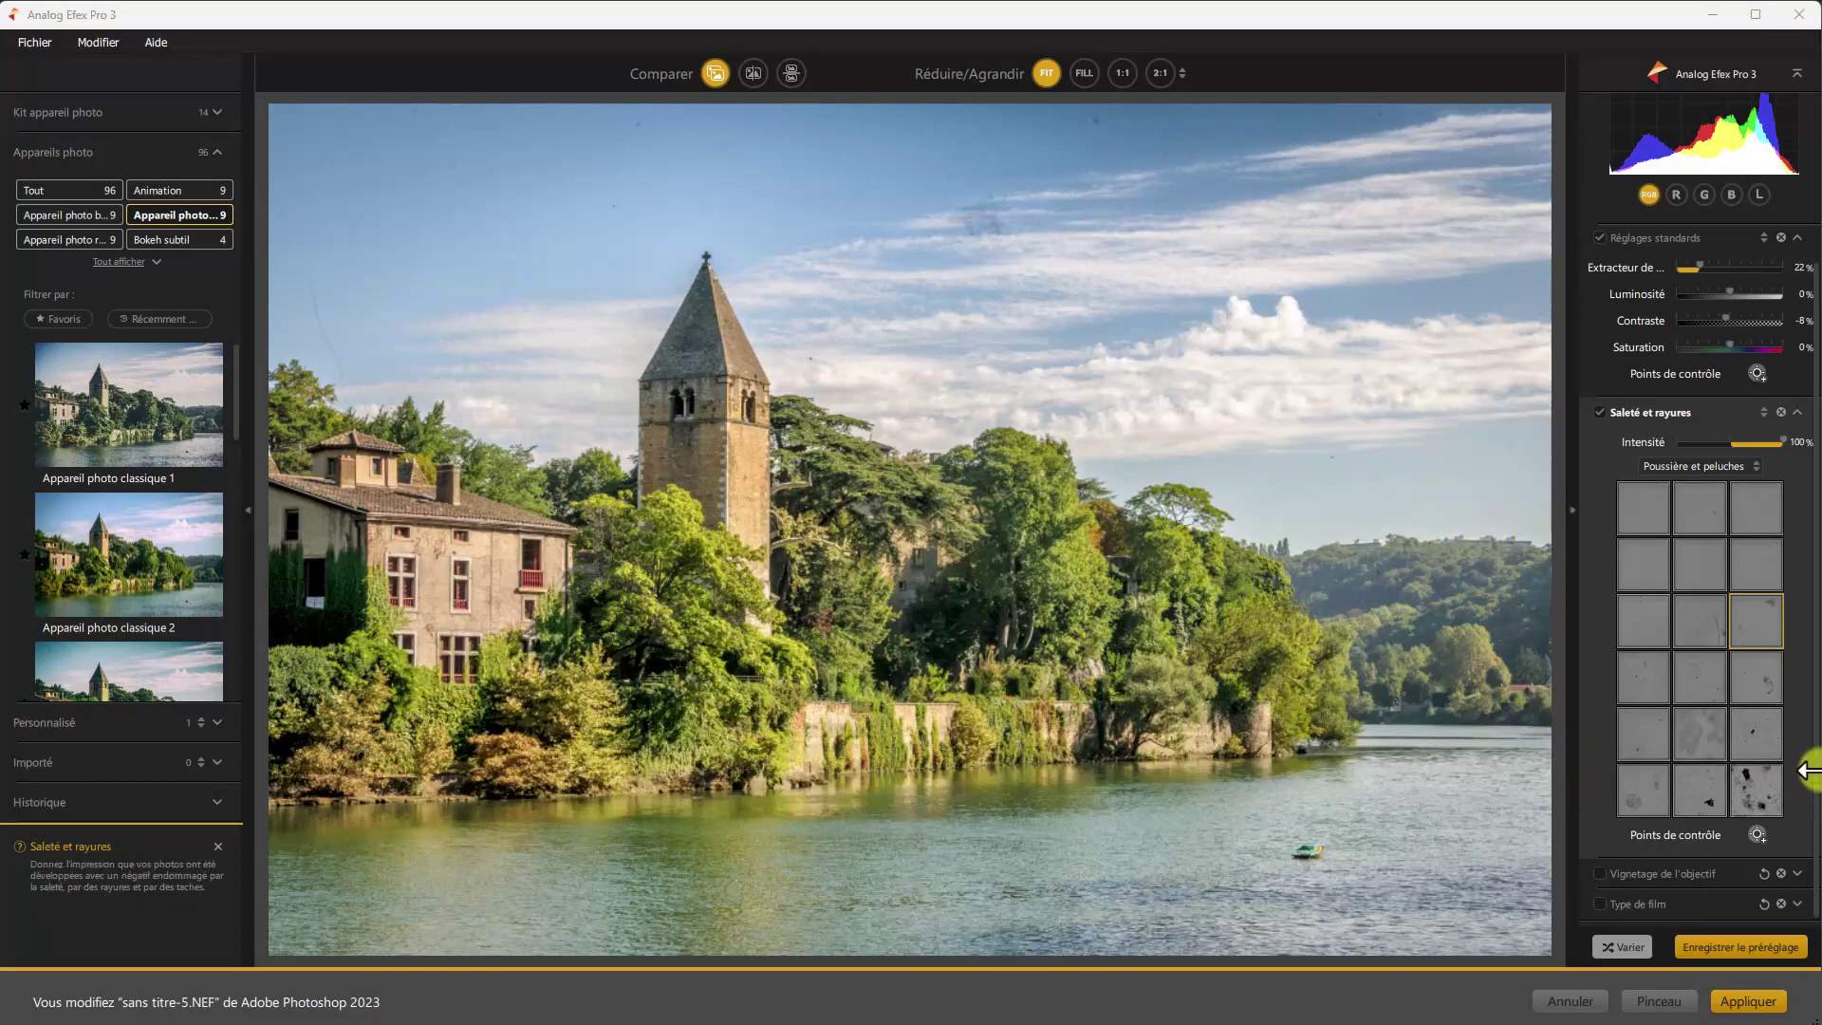
Step: Expand and enable the Vignetage de l'objectif filter, collapsing the Saleté et rayures settings
{"action": "left_click", "coordinate": [1797, 873]}
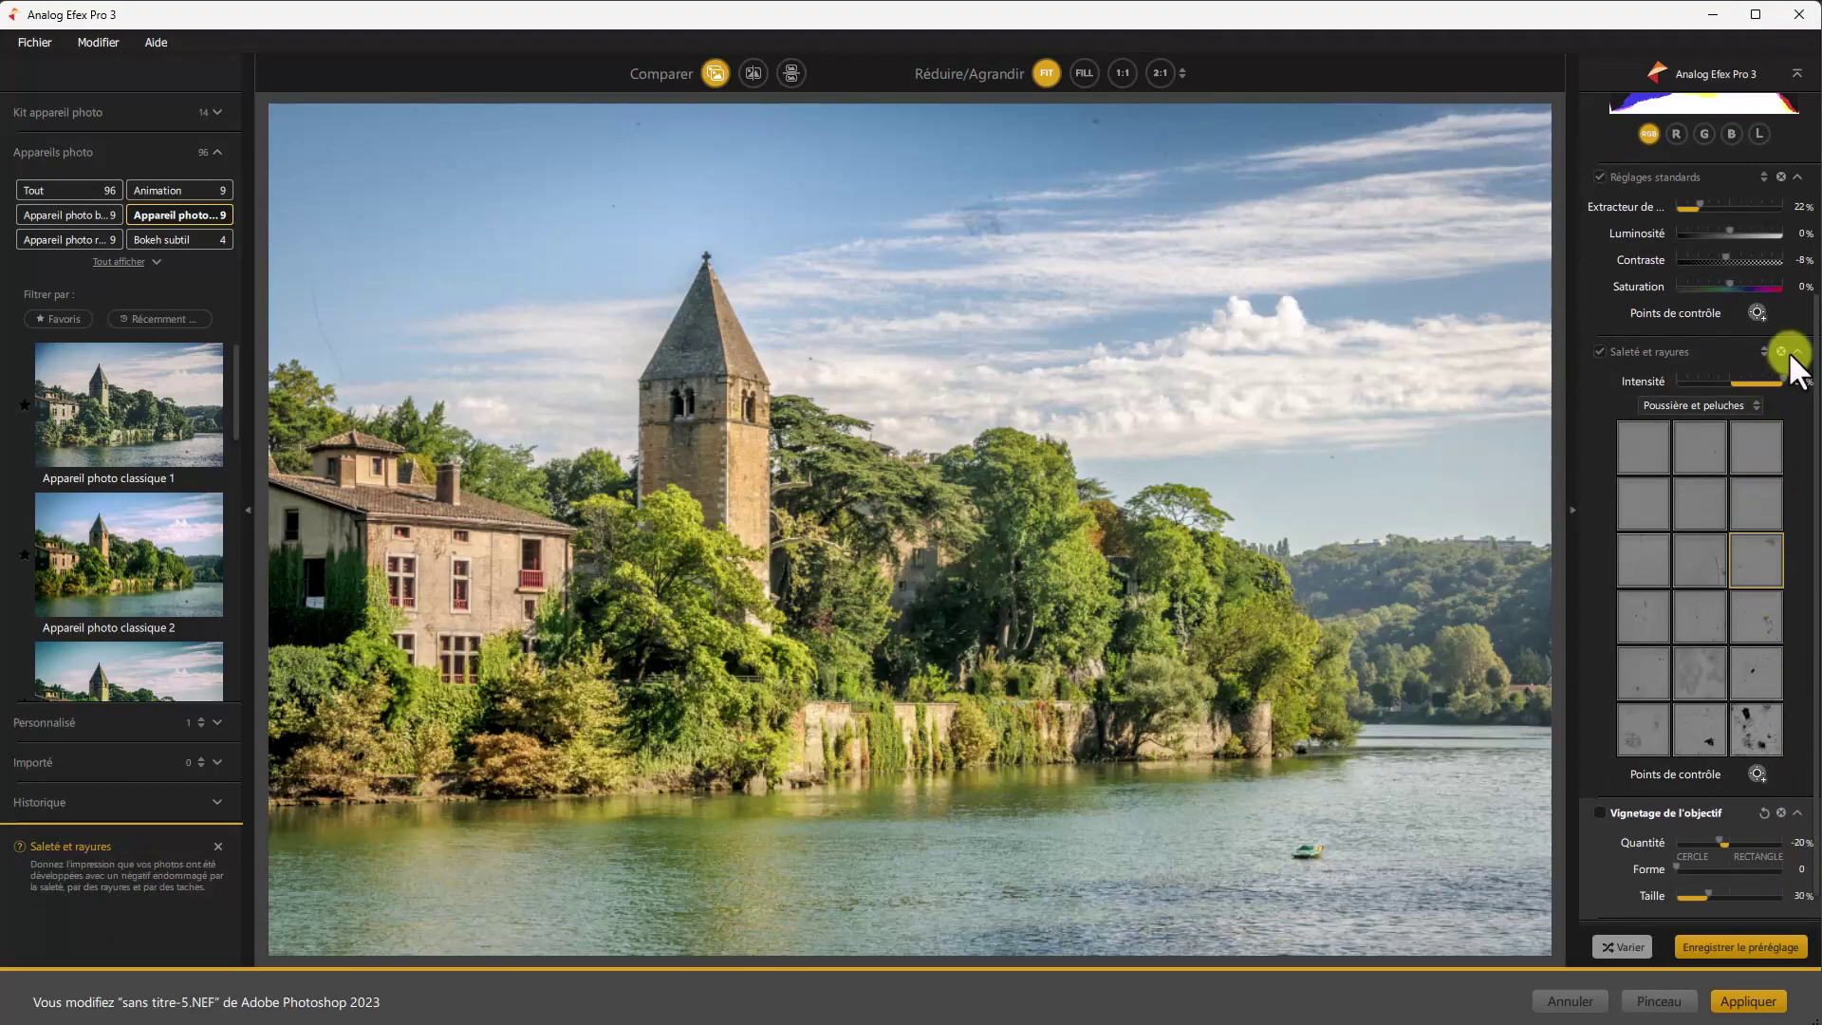
{"action": "left_click", "coordinate": [1795, 353]}
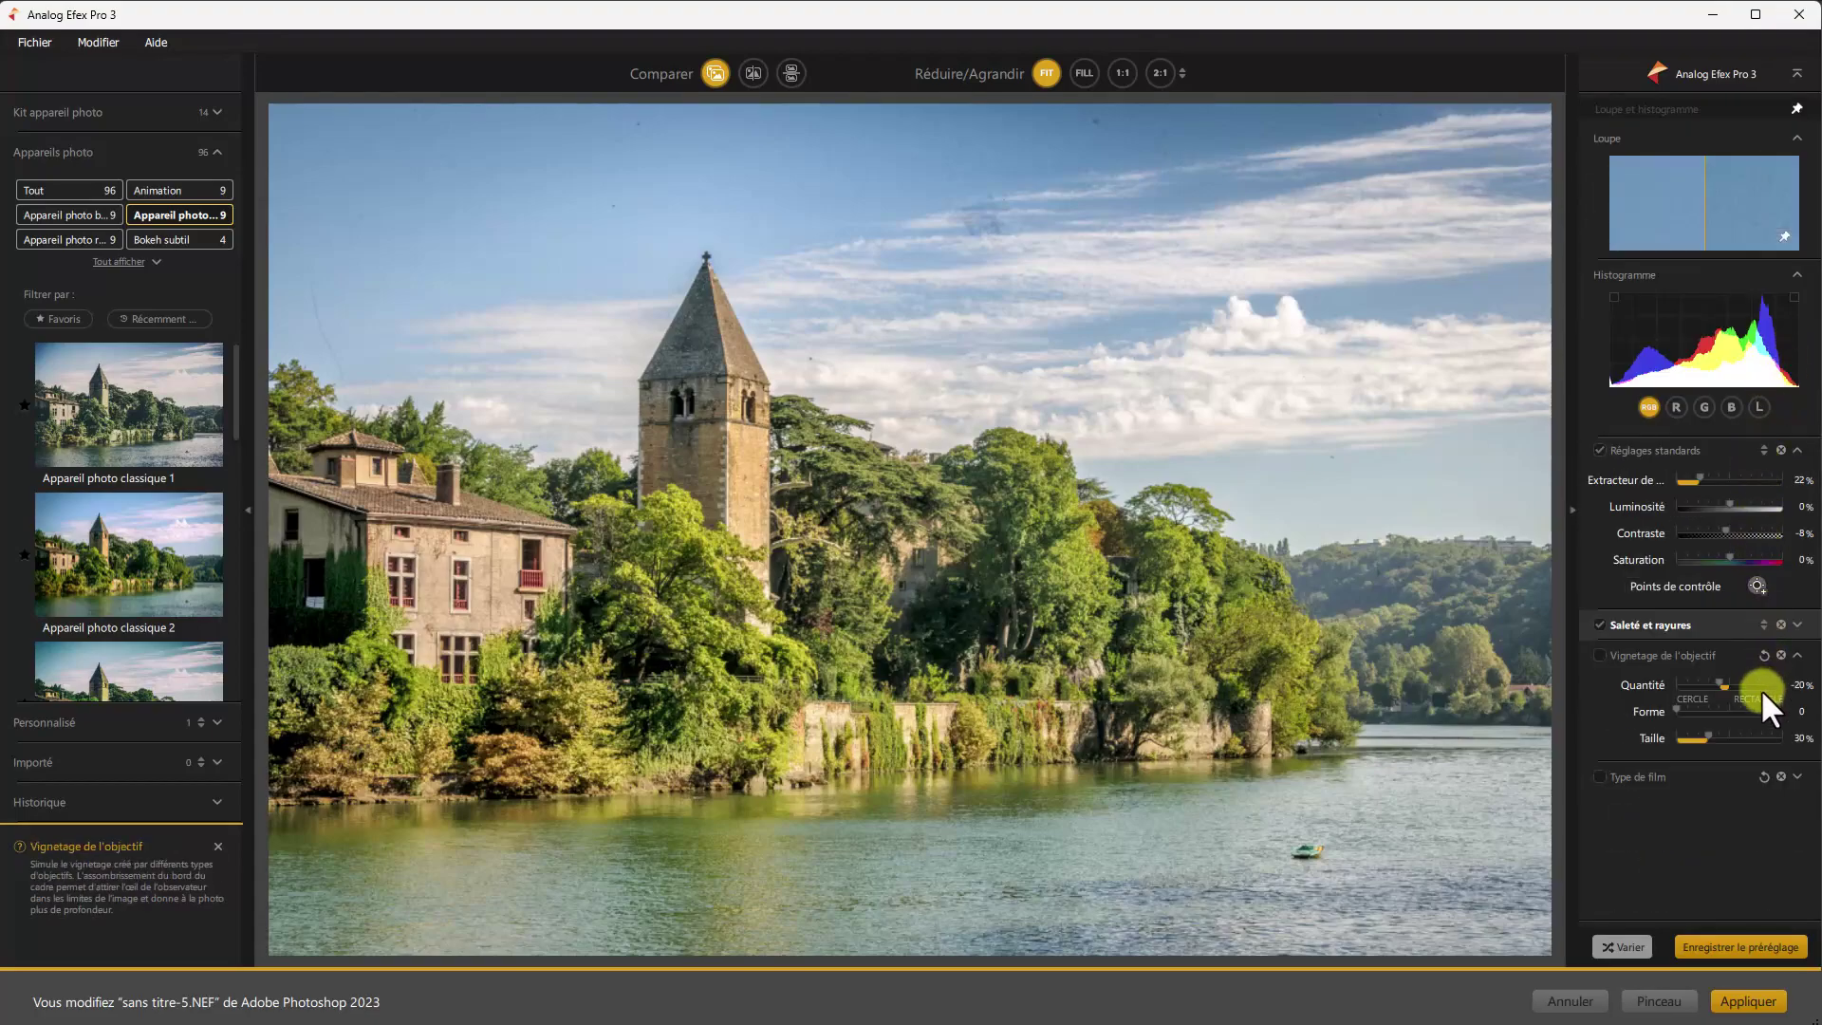
{"action": "left_click", "coordinate": [1601, 653]}
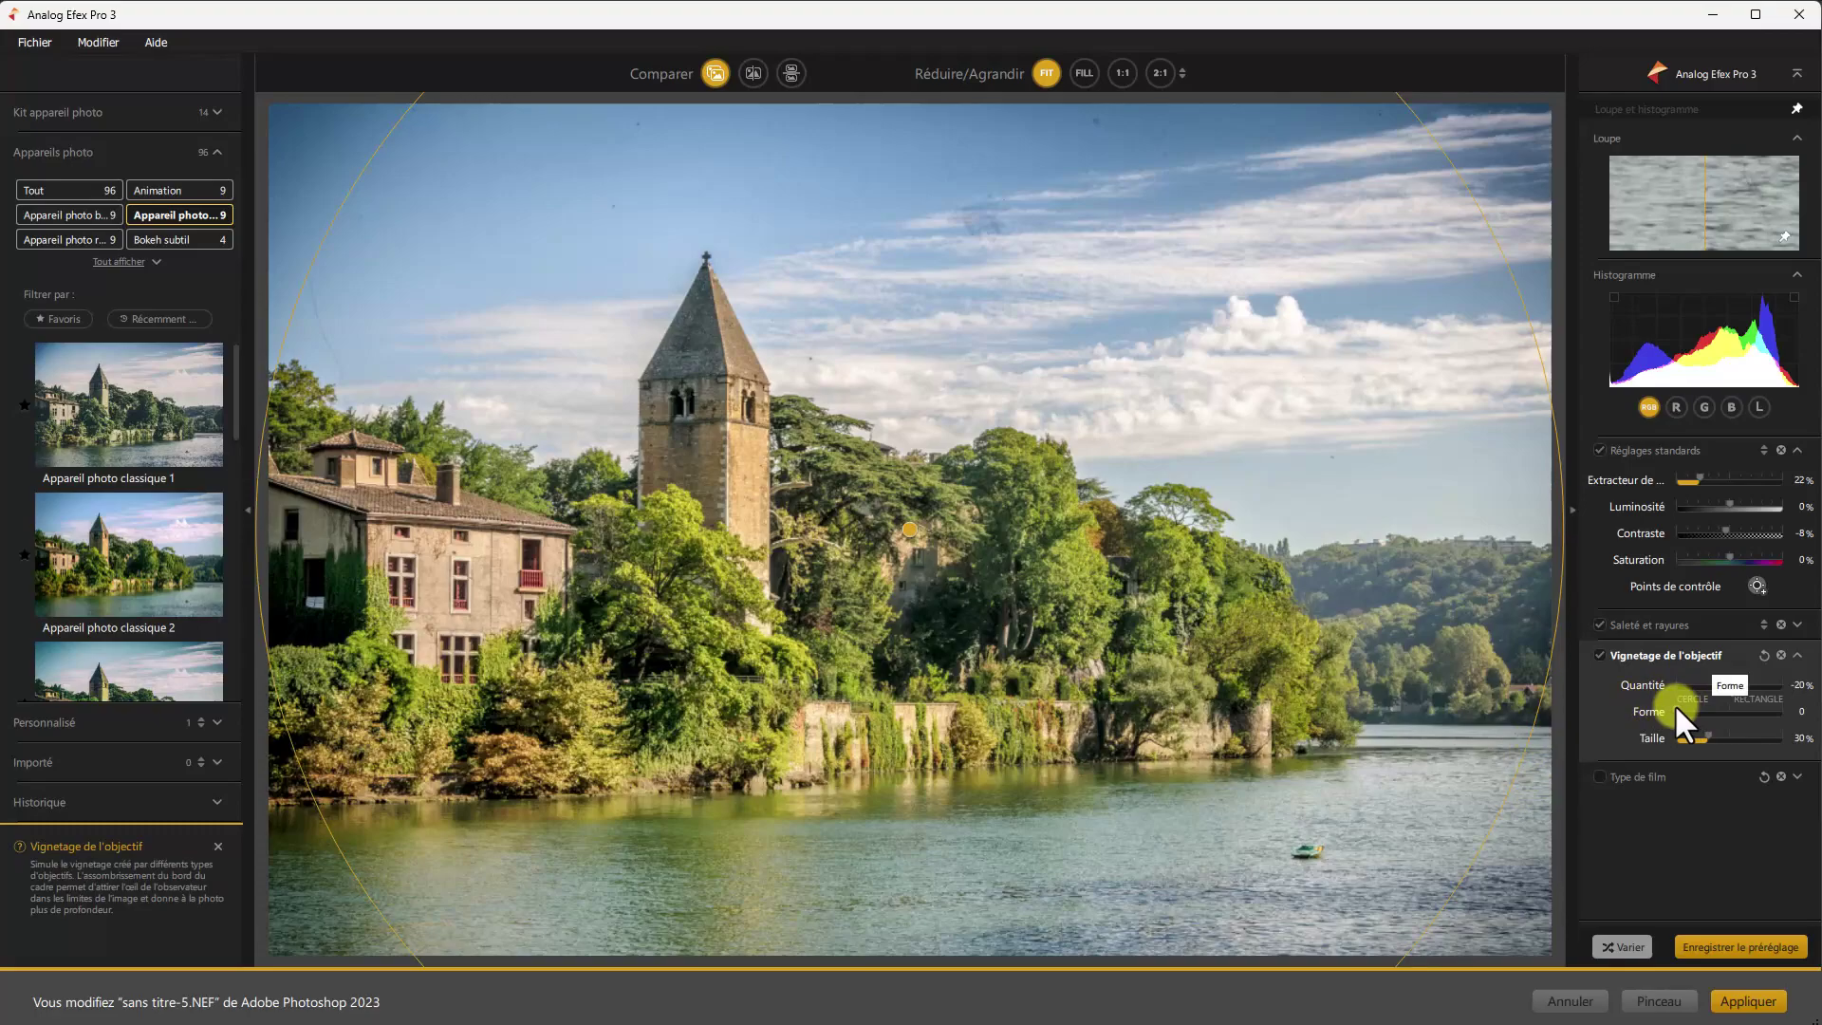
Step: Set the vignette's shape to 100 (rectangle), its size to 49% and its amount to -23%
{"action": "left_click_drag", "start_coordinate": [1678, 704], "coordinate": [1695, 703]}
{"action": "left_click_drag", "start_coordinate": [1722, 710], "coordinate": [1785, 712]}
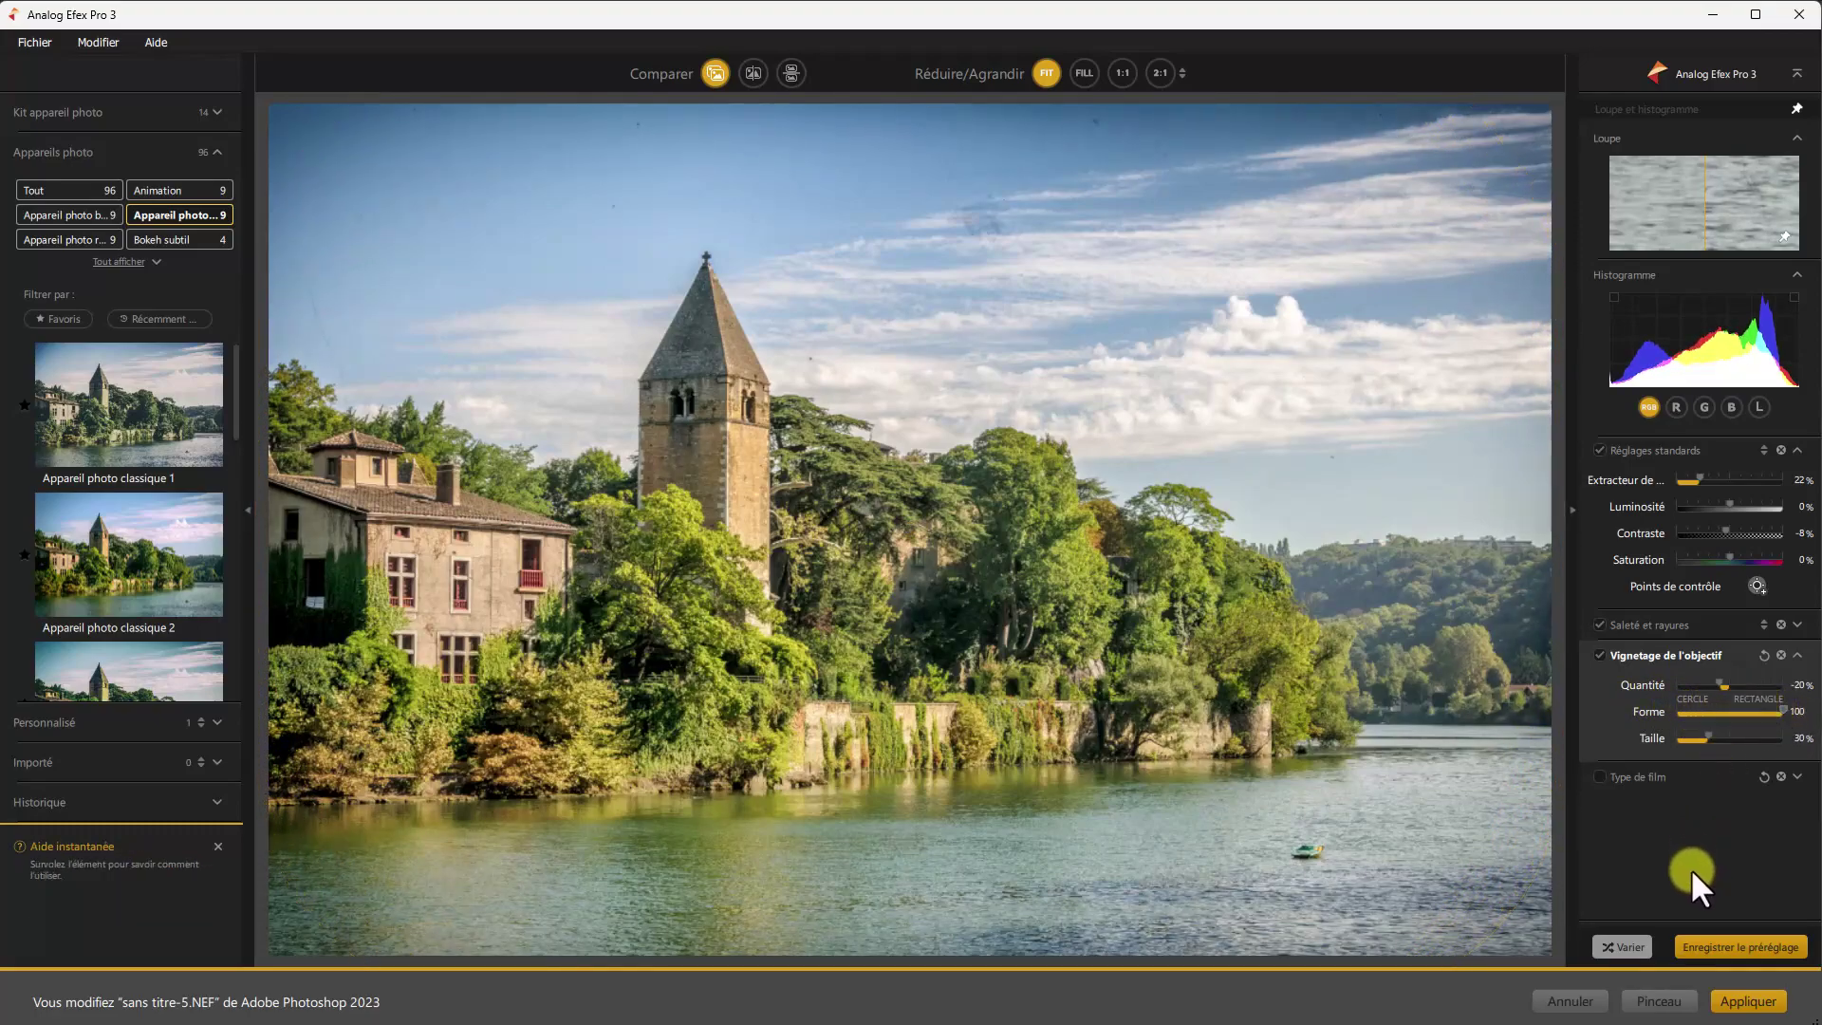
{"action": "left_click_drag", "start_coordinate": [1709, 739], "coordinate": [1728, 739]}
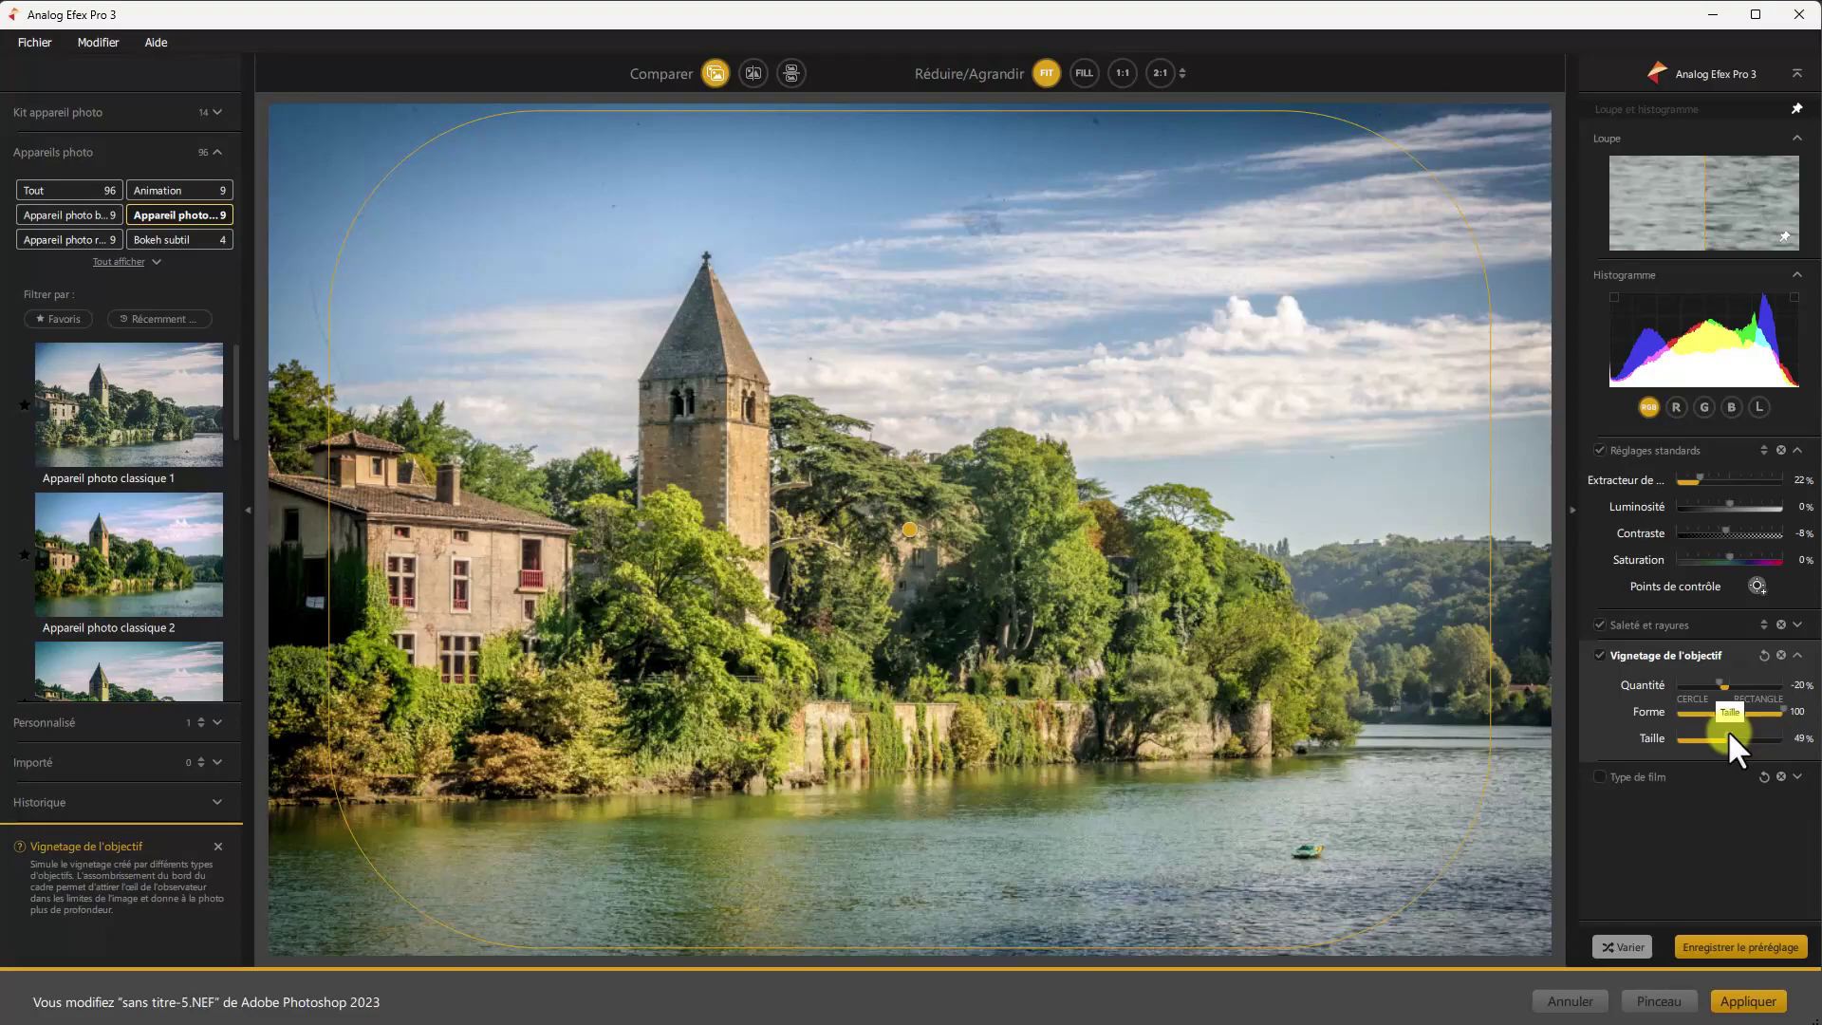
{"action": "left_click_drag", "start_coordinate": [1728, 731], "coordinate": [1718, 691]}
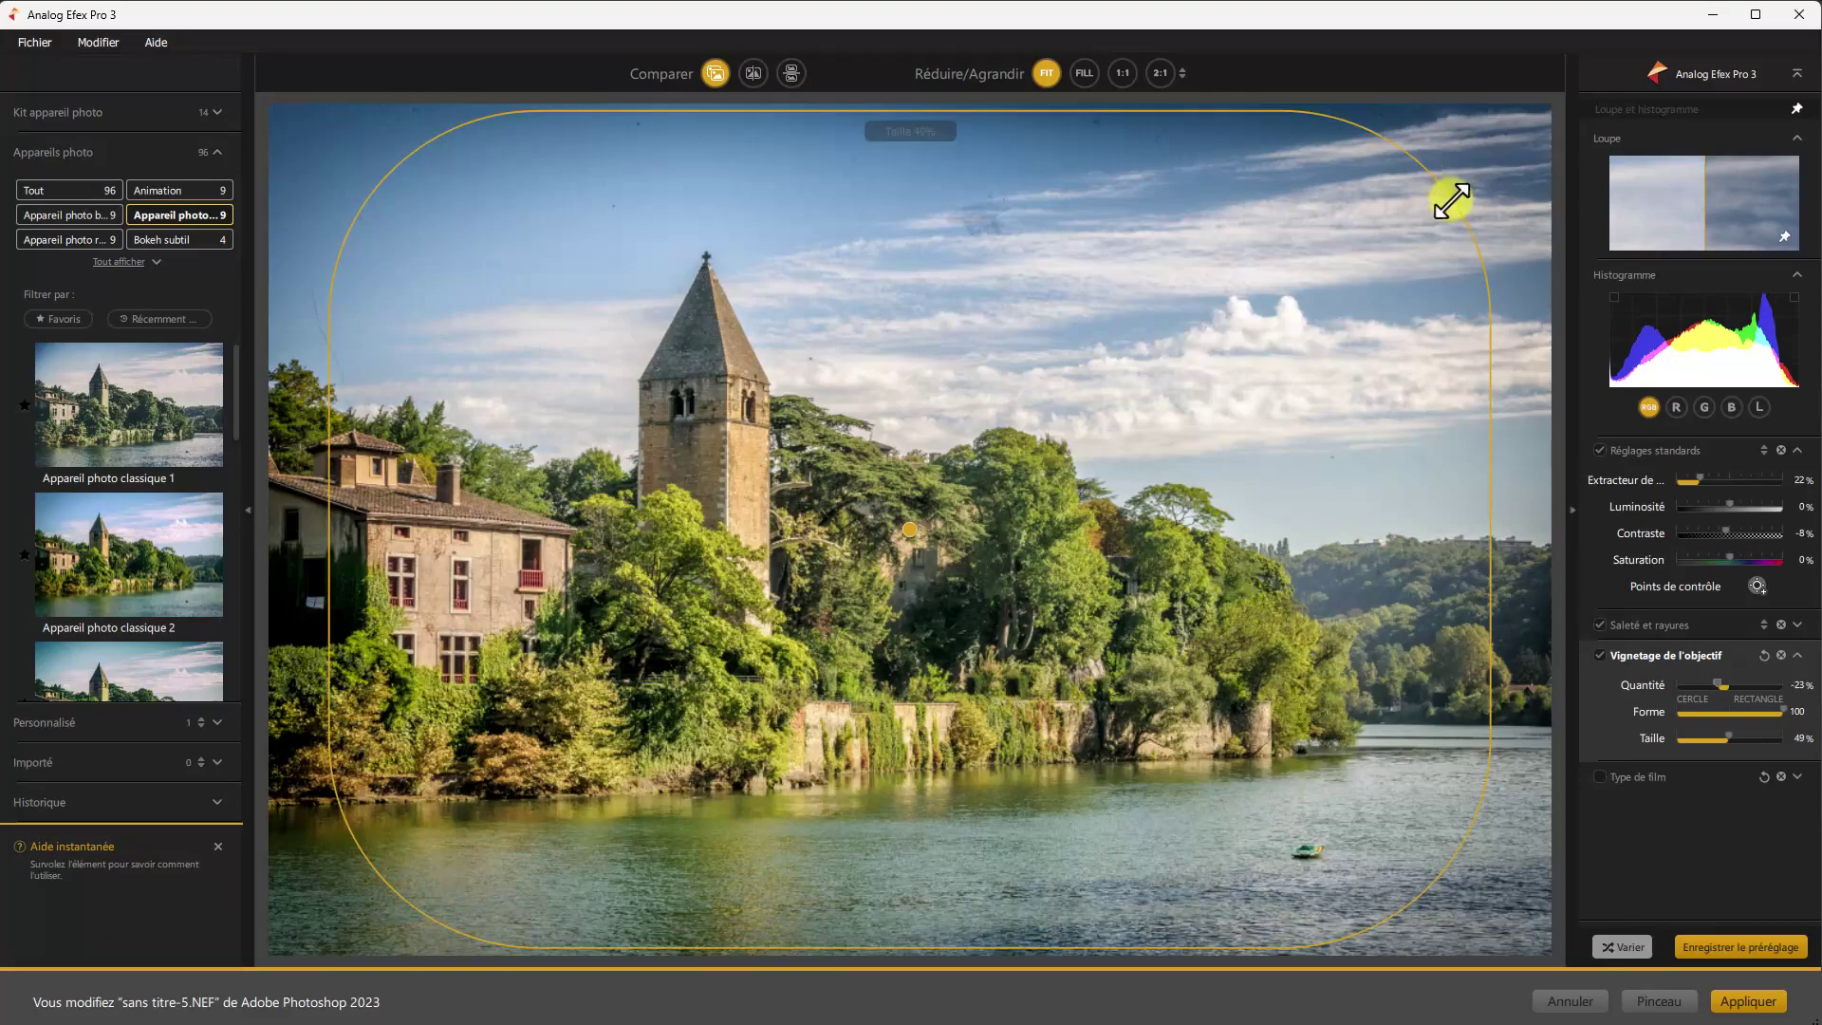
Step: Resize the vignette directly on the photo to 52% and shift its centre slightly up and left
{"action": "mouse_move", "coordinate": [1452, 200]}
{"action": "left_mouse_down"}
{"action": "mouse_move", "coordinate": [1460, 183]}
{"action": "mouse_move", "coordinate": [1420, 231]}
{"action": "mouse_move", "coordinate": [1436, 212]}
{"action": "left_mouse_up"}
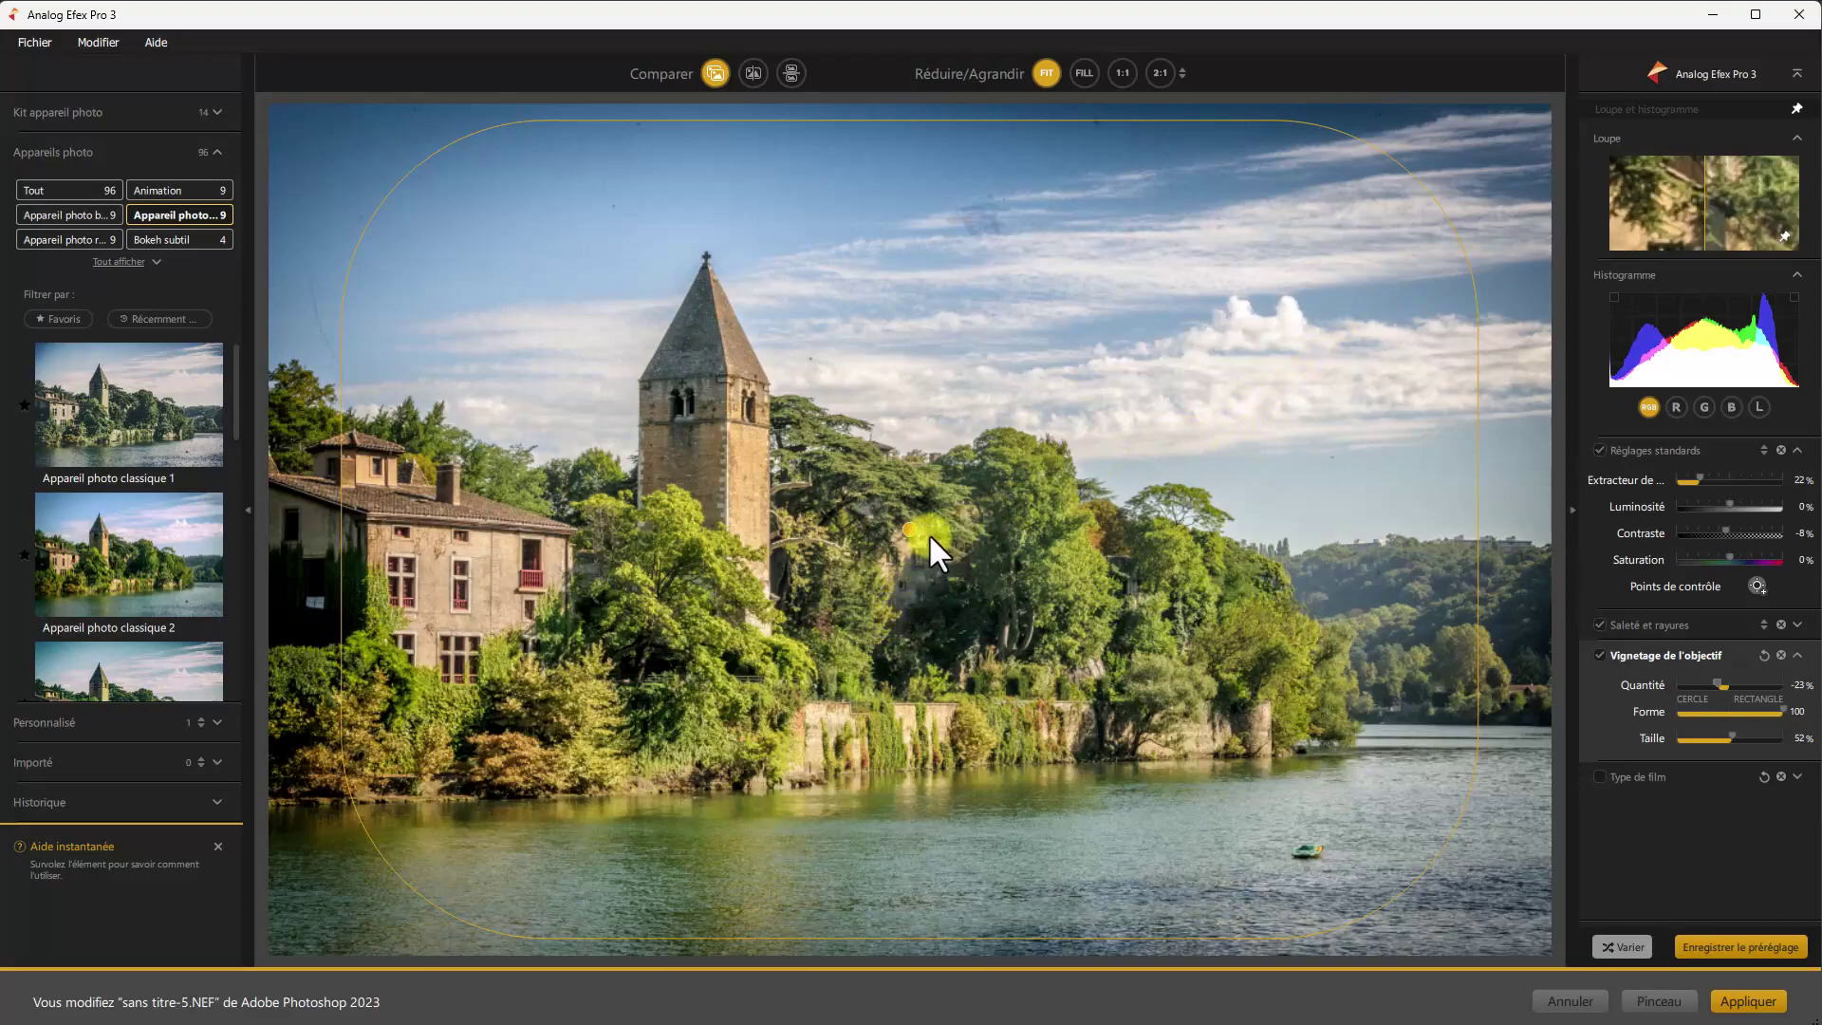
{"action": "mouse_move", "coordinate": [913, 539]}
{"action": "left_mouse_down"}
{"action": "mouse_move", "coordinate": [968, 541]}
{"action": "mouse_move", "coordinate": [1052, 590]}
{"action": "mouse_move", "coordinate": [902, 534]}
{"action": "left_mouse_up"}
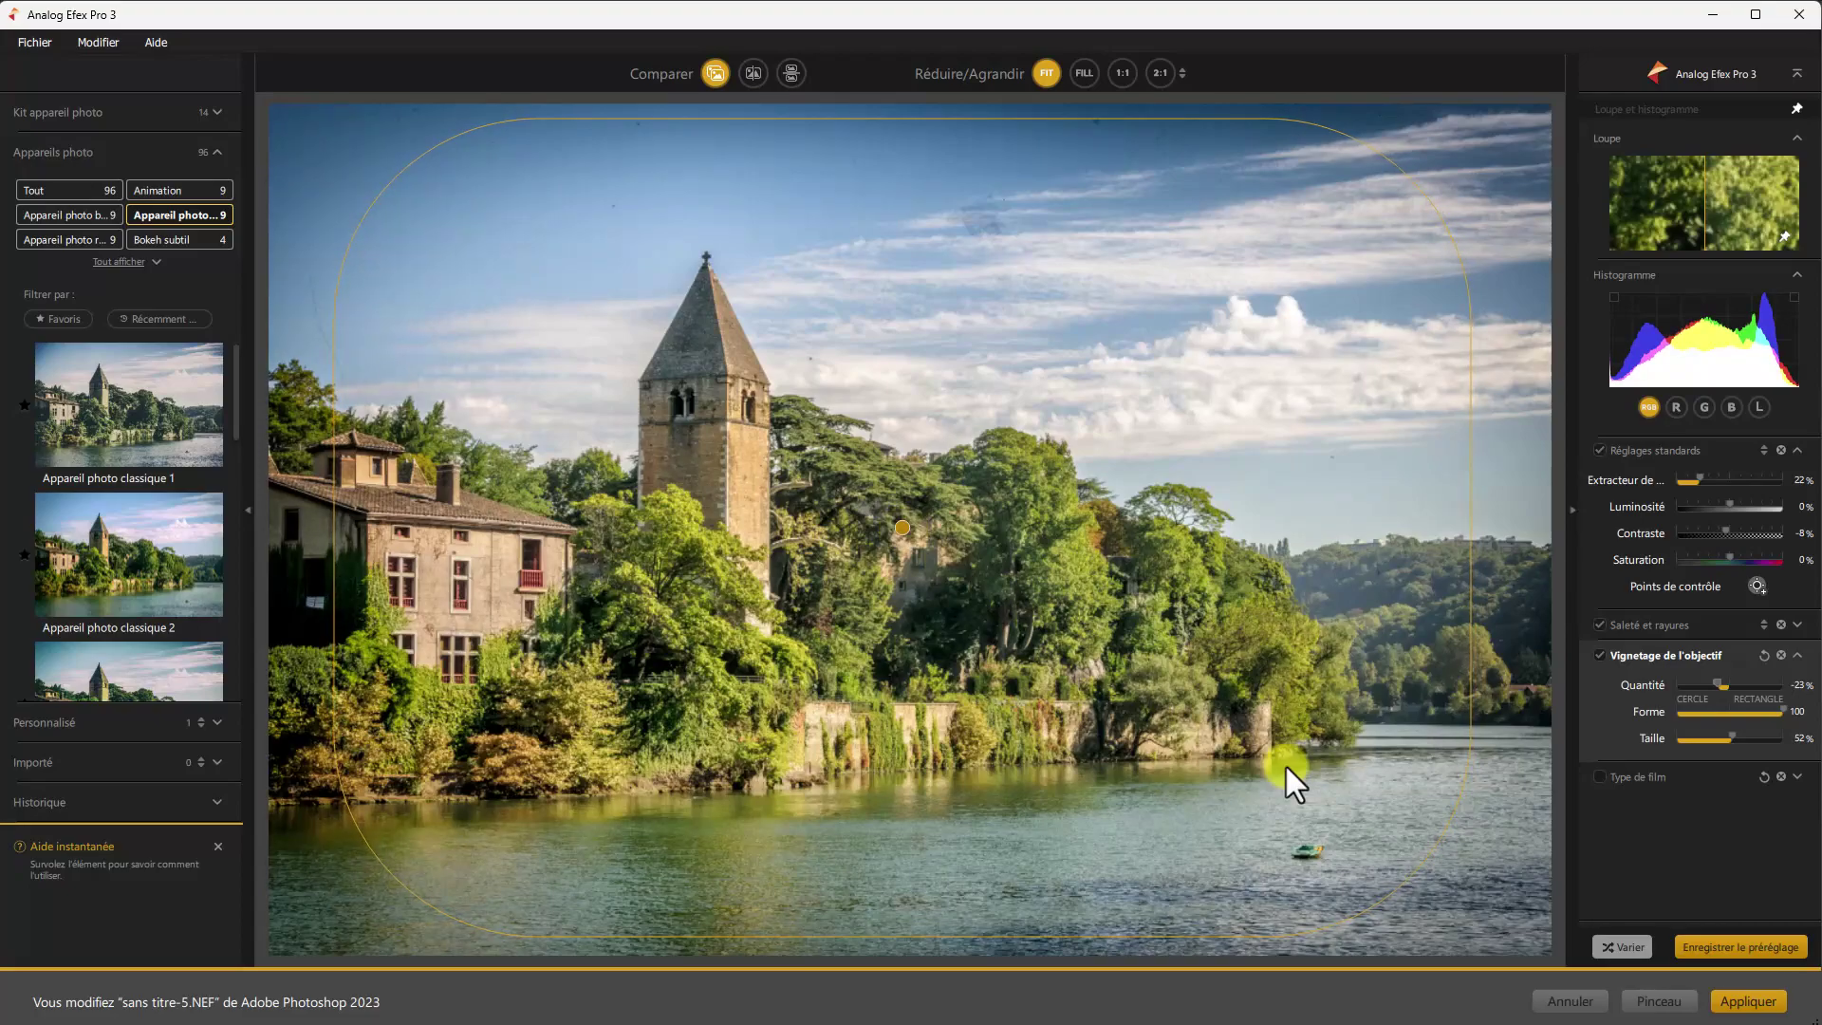
{"action": "mouse_move", "coordinate": [1728, 740]}
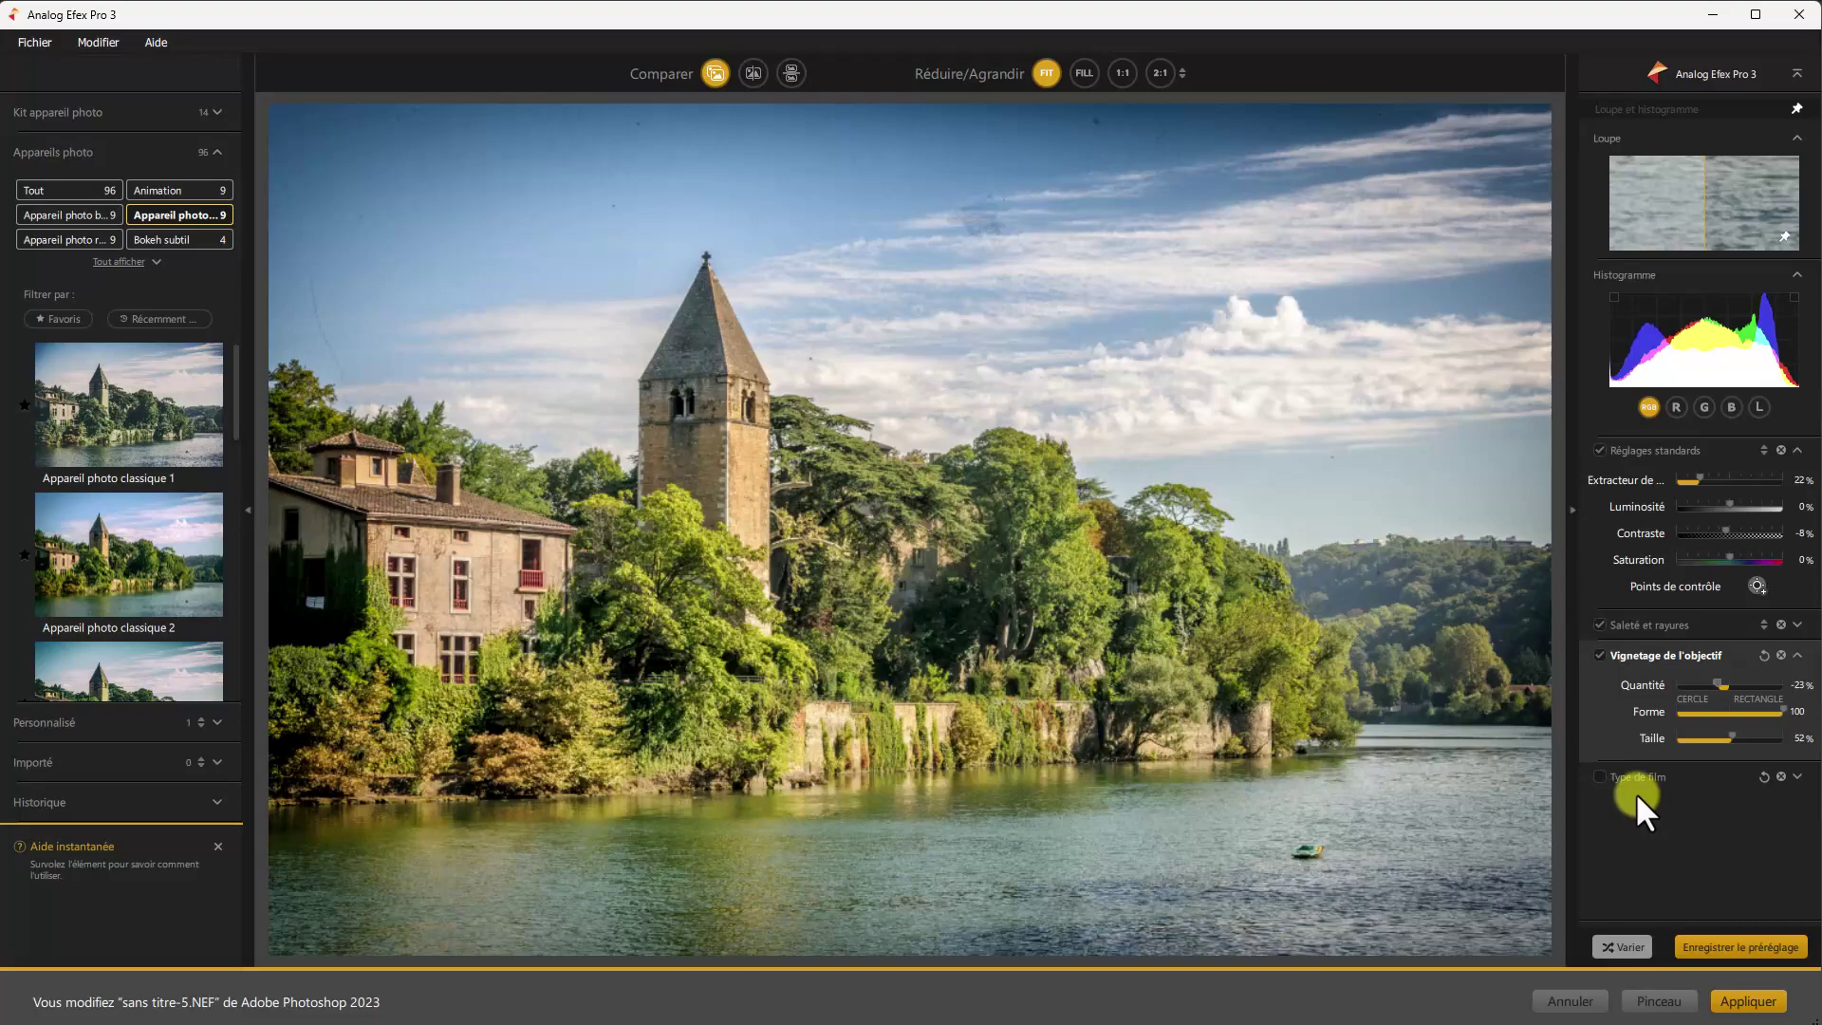
Step: Expand and enable the Type de film filter, collapsing the Vignetage de l'objectif settings
{"action": "mouse_move", "coordinate": [1642, 788]}
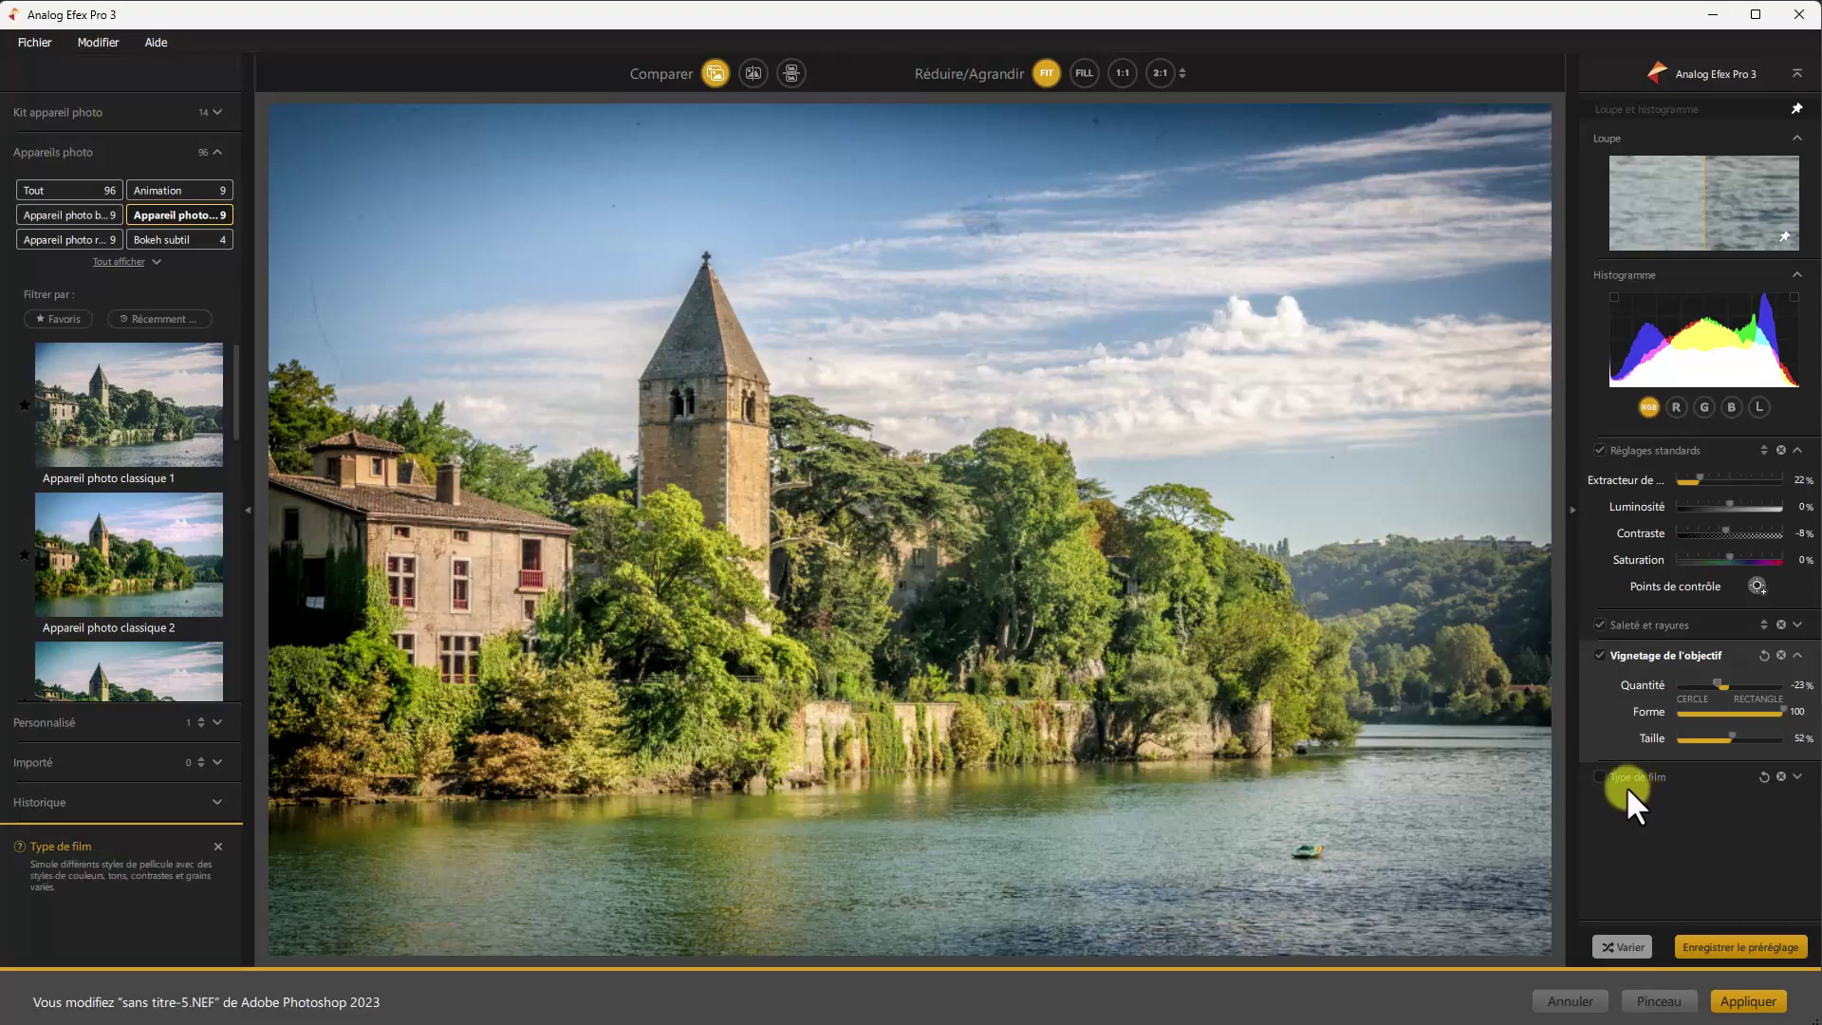
{"action": "left_click", "coordinate": [1798, 776]}
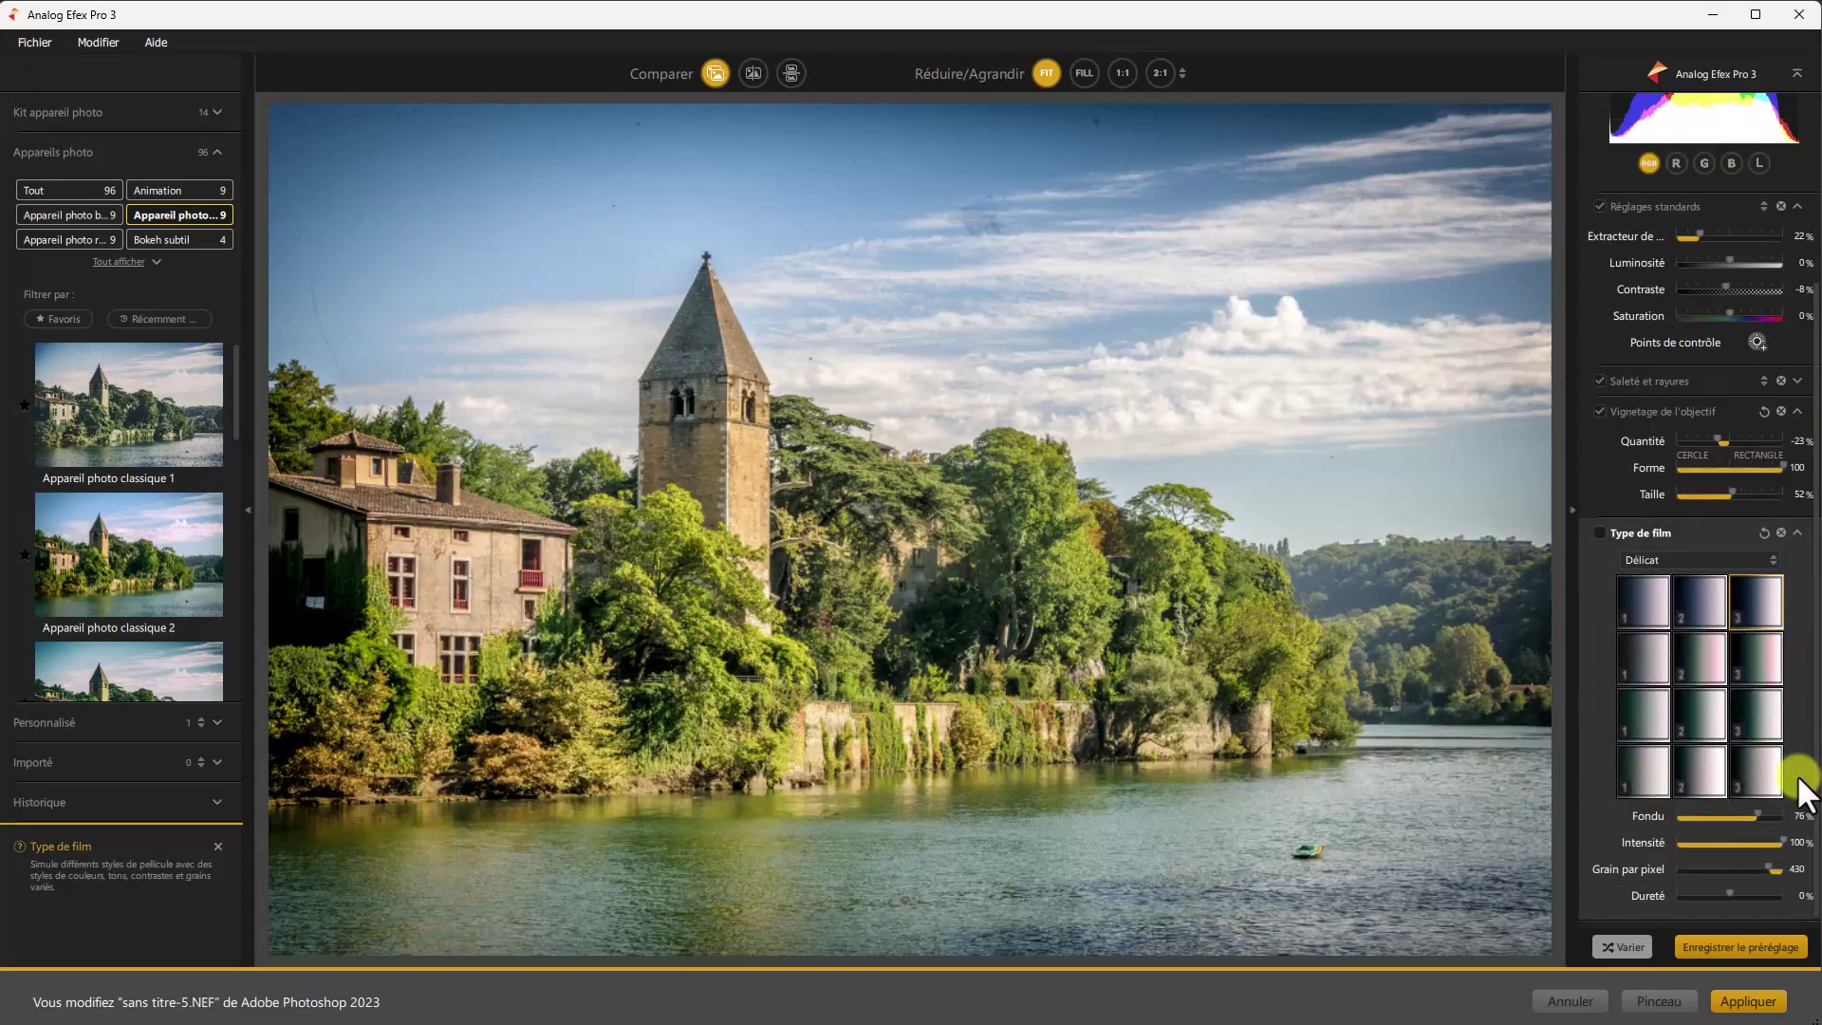
{"action": "left_click", "coordinate": [1798, 412]}
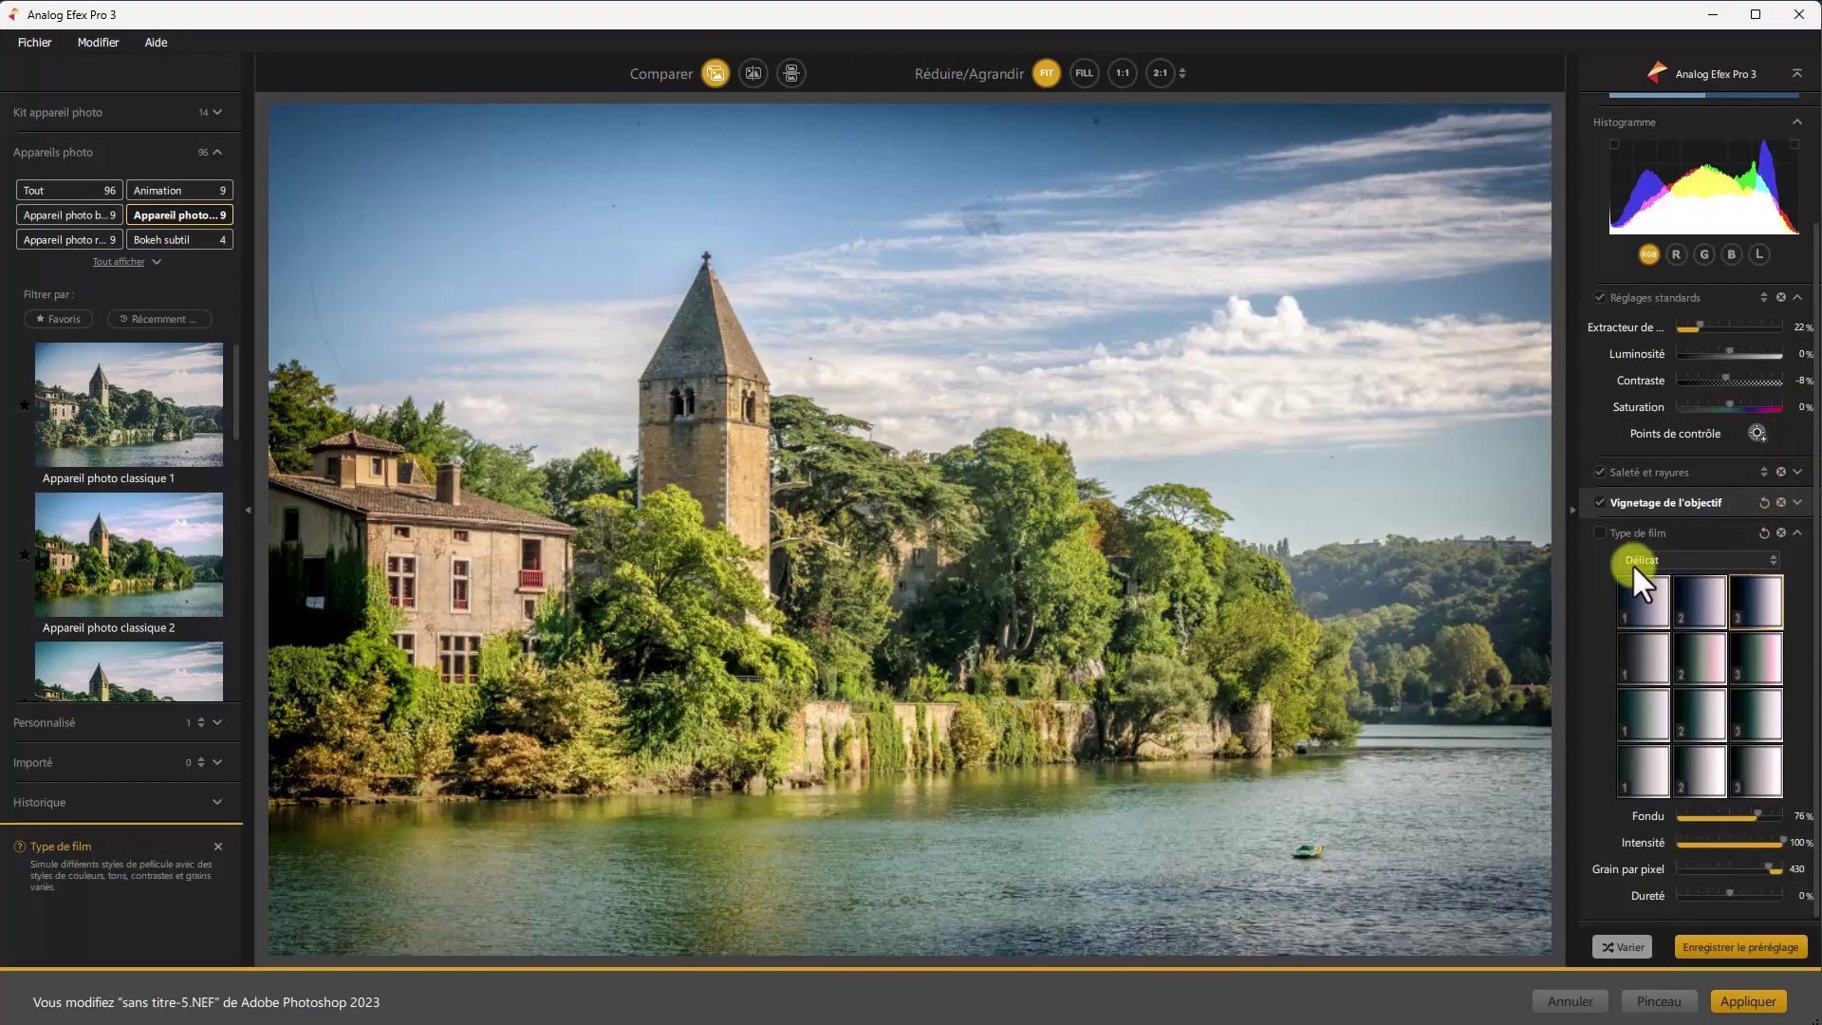
{"action": "left_click", "coordinate": [1602, 532]}
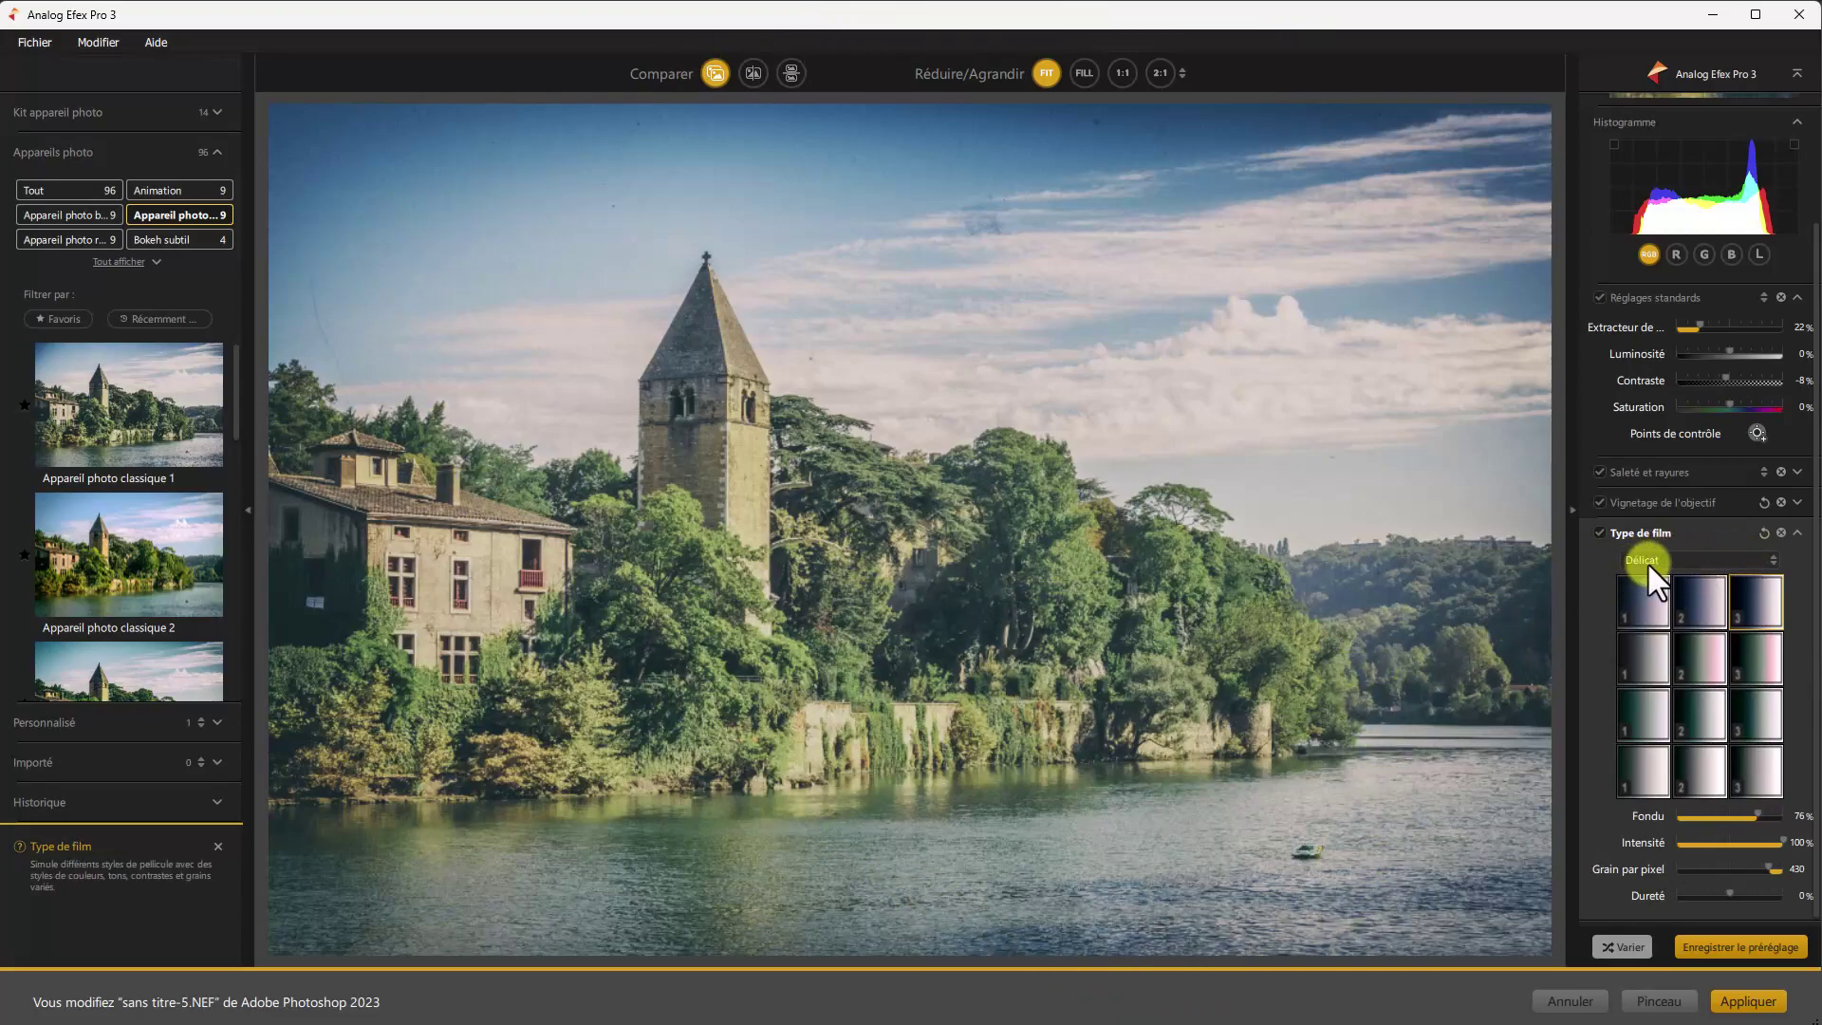
Step: Preview the Froid, N&B neutre and Avec des tons noirs et blancs film categories, and apply the middle row's film 2 from Chaud
{"action": "left_click", "coordinate": [1774, 554]}
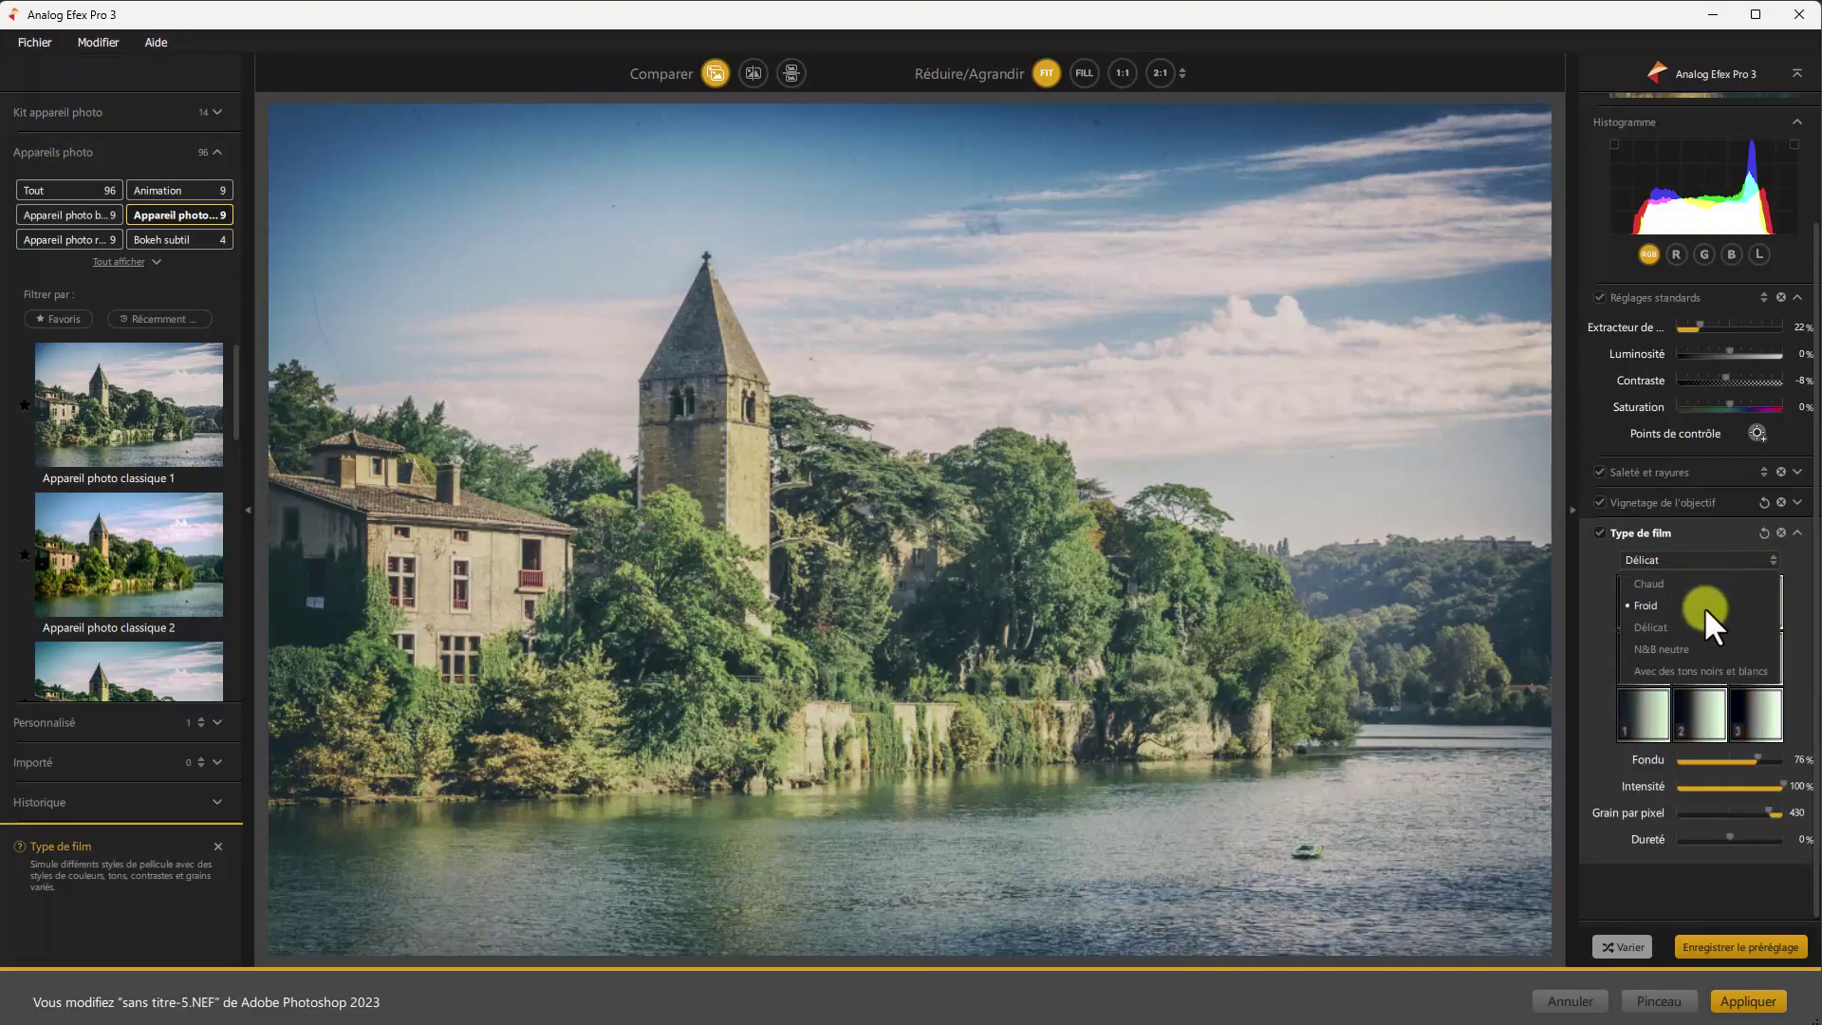
{"action": "left_click", "coordinate": [1699, 649]}
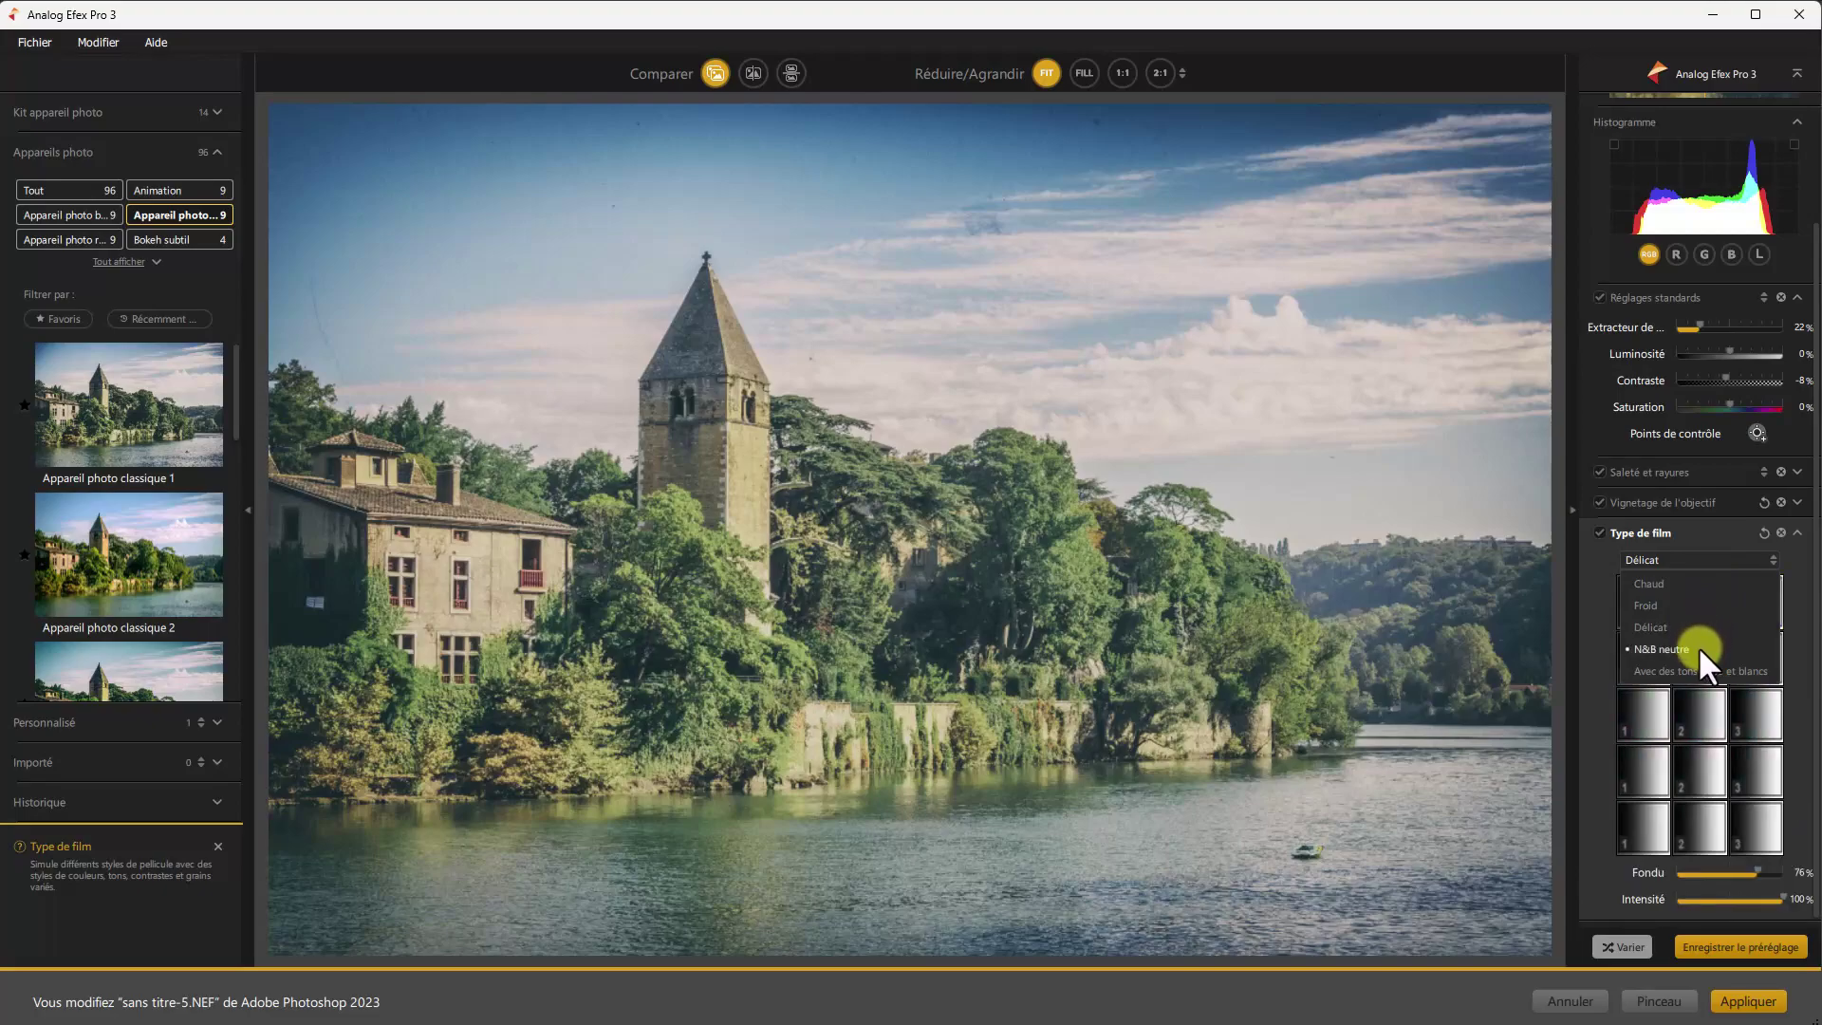
{"action": "left_click", "coordinate": [1734, 666]}
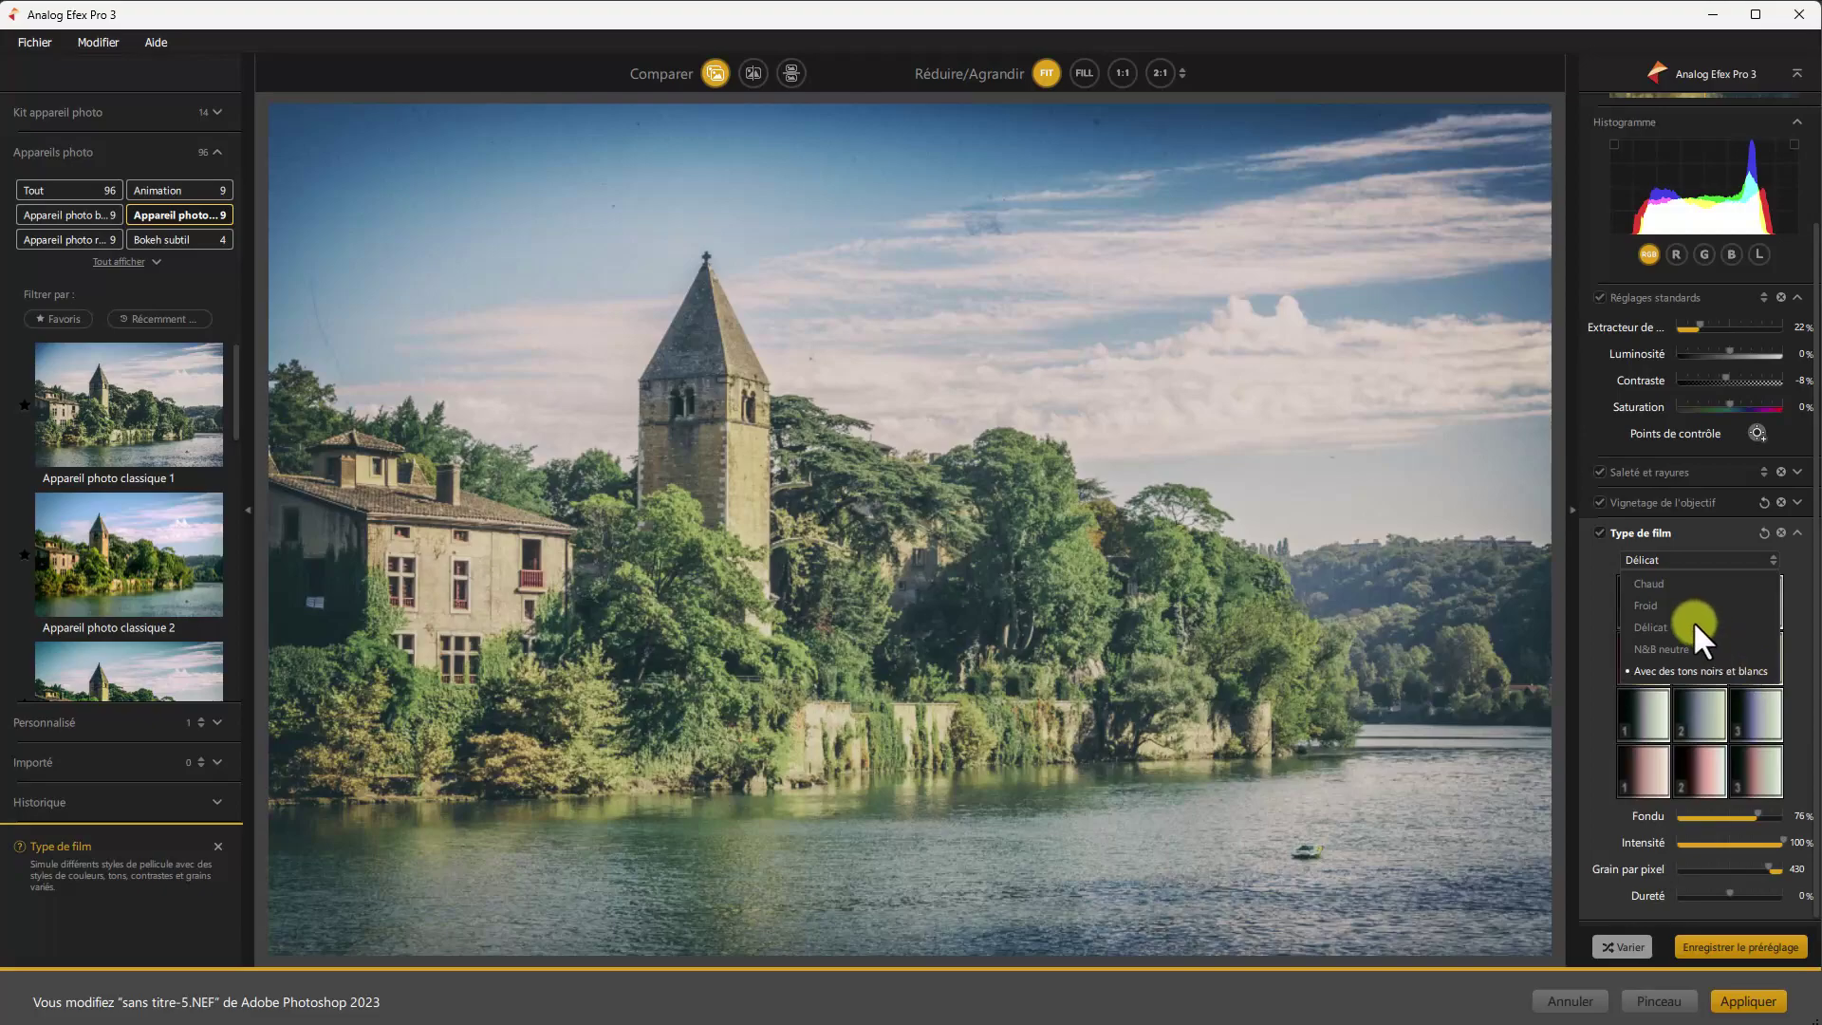
{"action": "left_click", "coordinate": [1677, 586]}
{"action": "left_click", "coordinate": [1669, 583]}
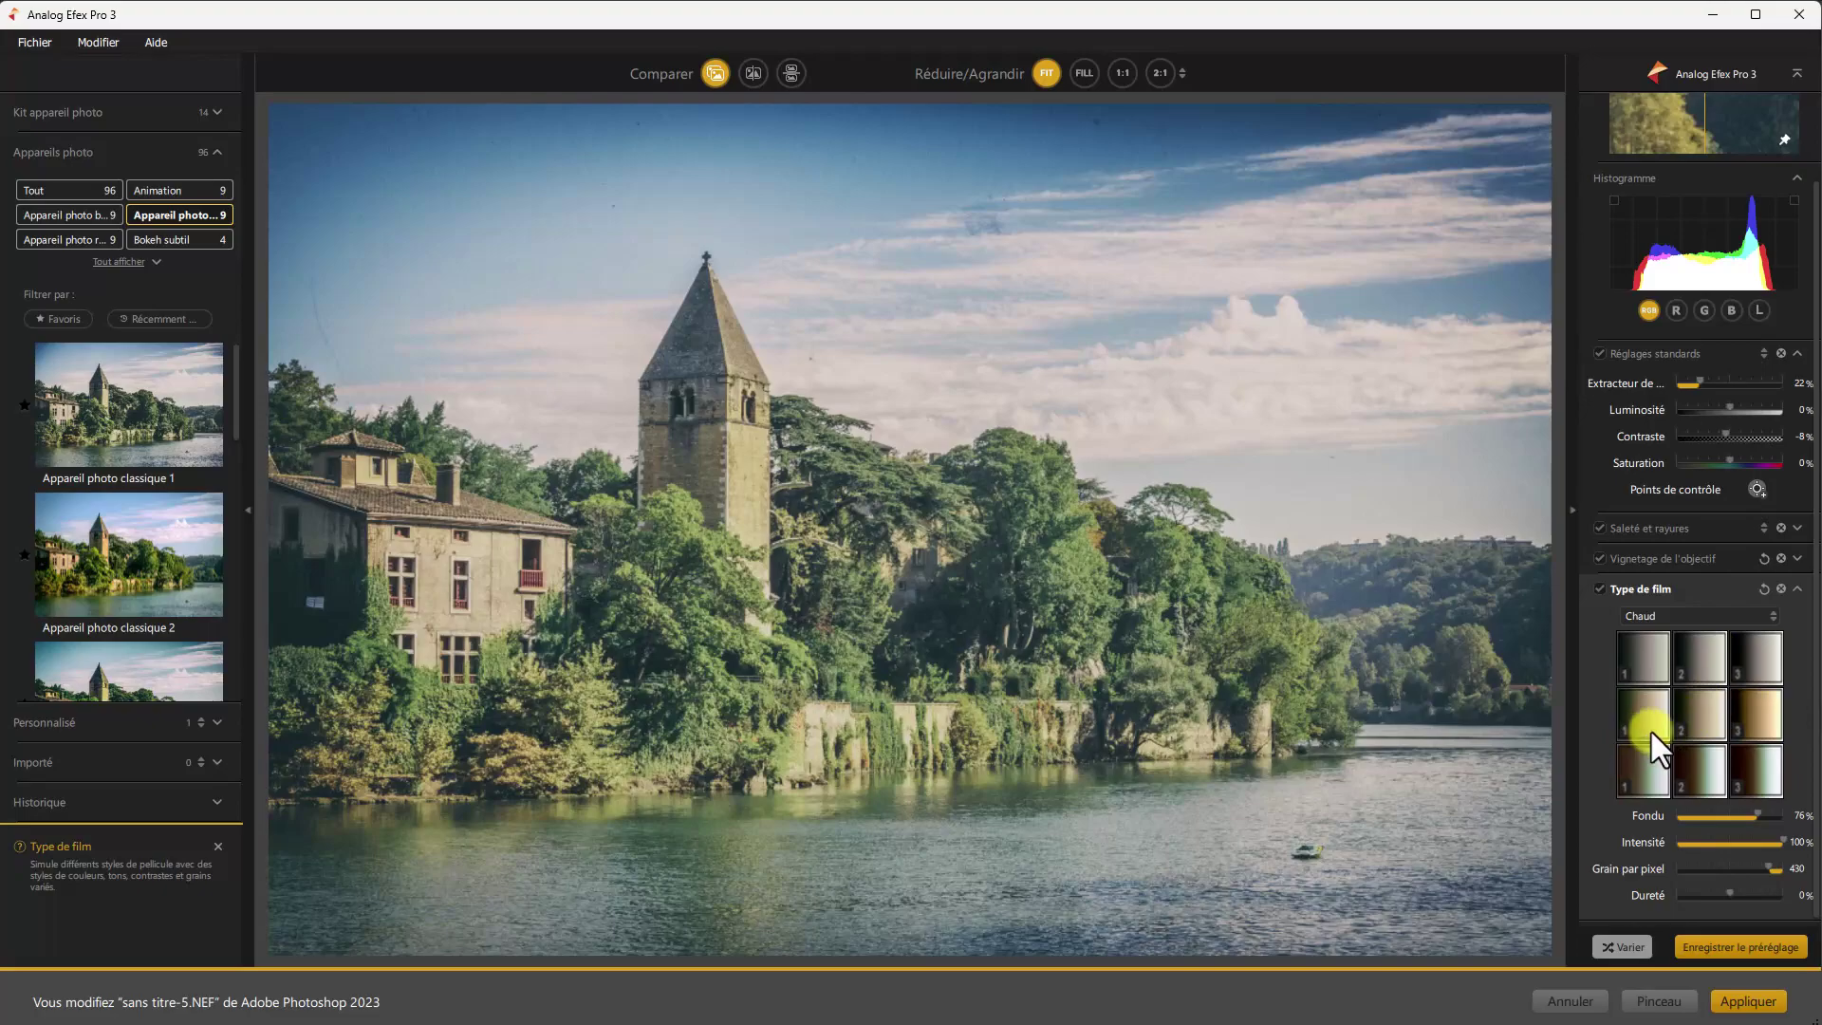
{"action": "left_click", "coordinate": [1699, 712]}
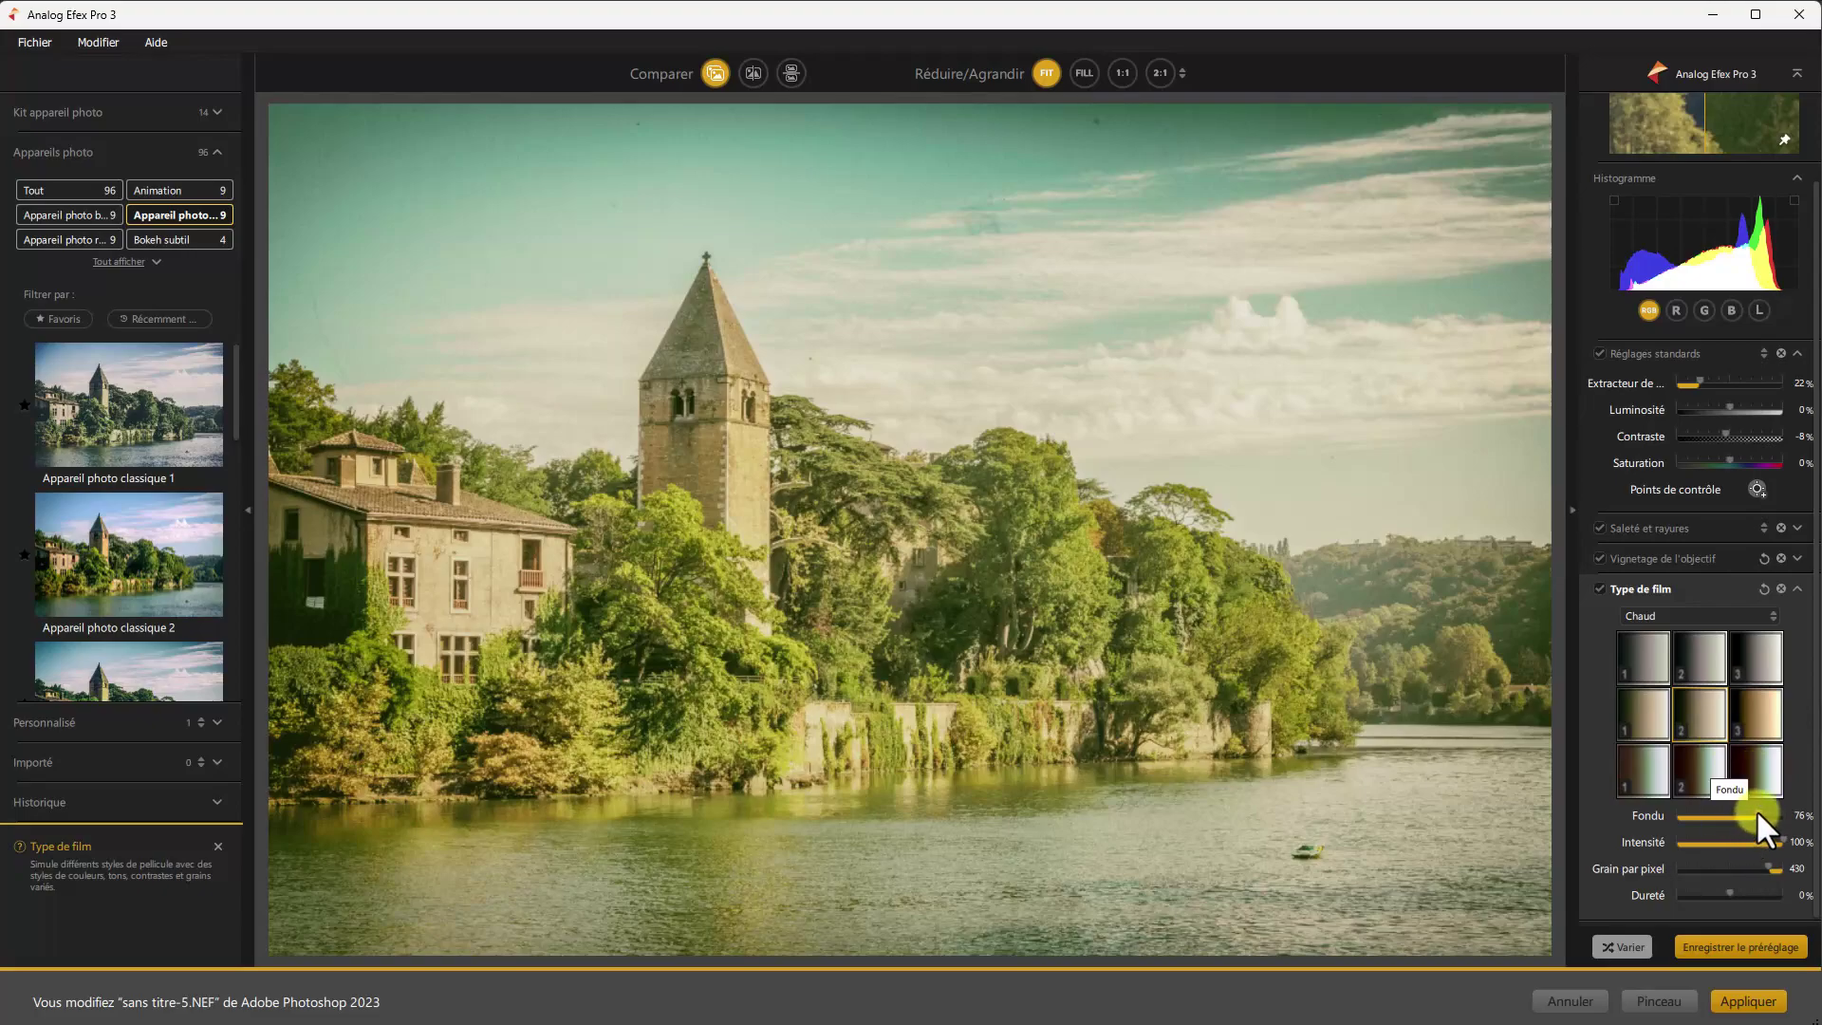
Step: Set the film type's Fondu to 35% and its Intensité to 56%
{"action": "left_click_drag", "start_coordinate": [1757, 814], "coordinate": [1714, 834]}
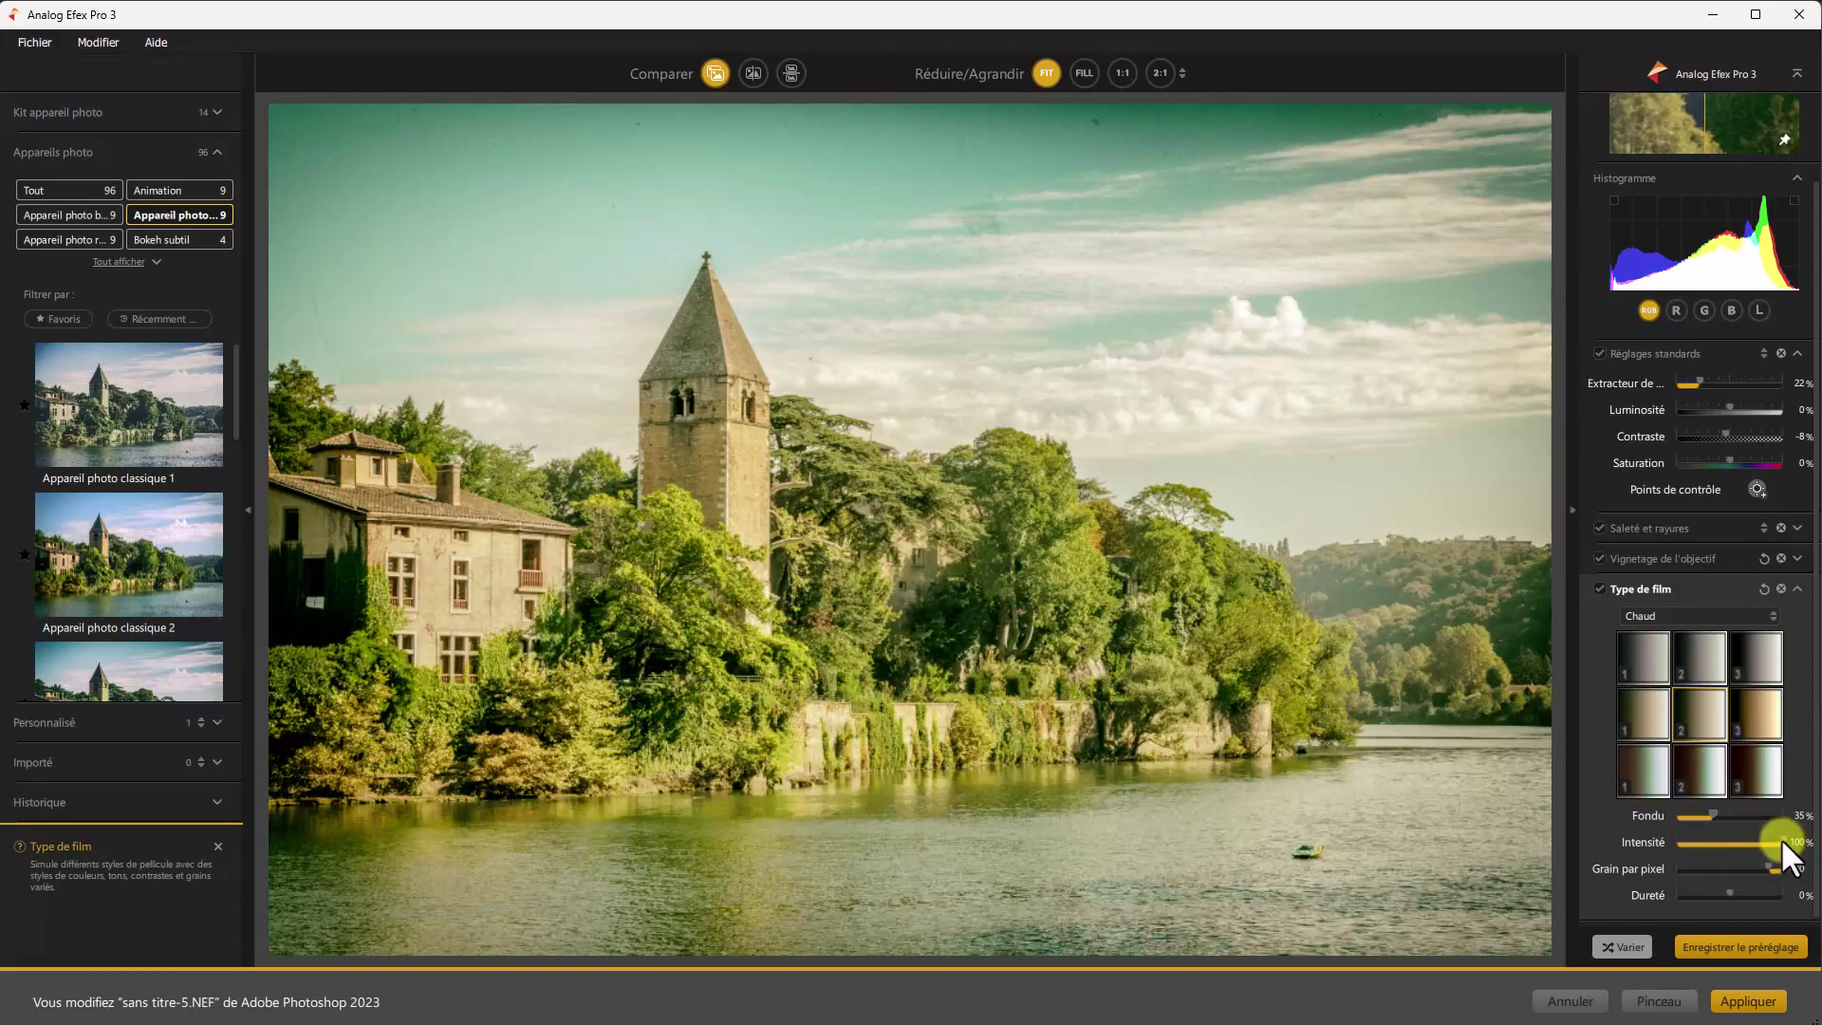
{"action": "left_click_drag", "start_coordinate": [1779, 842], "coordinate": [1736, 839]}
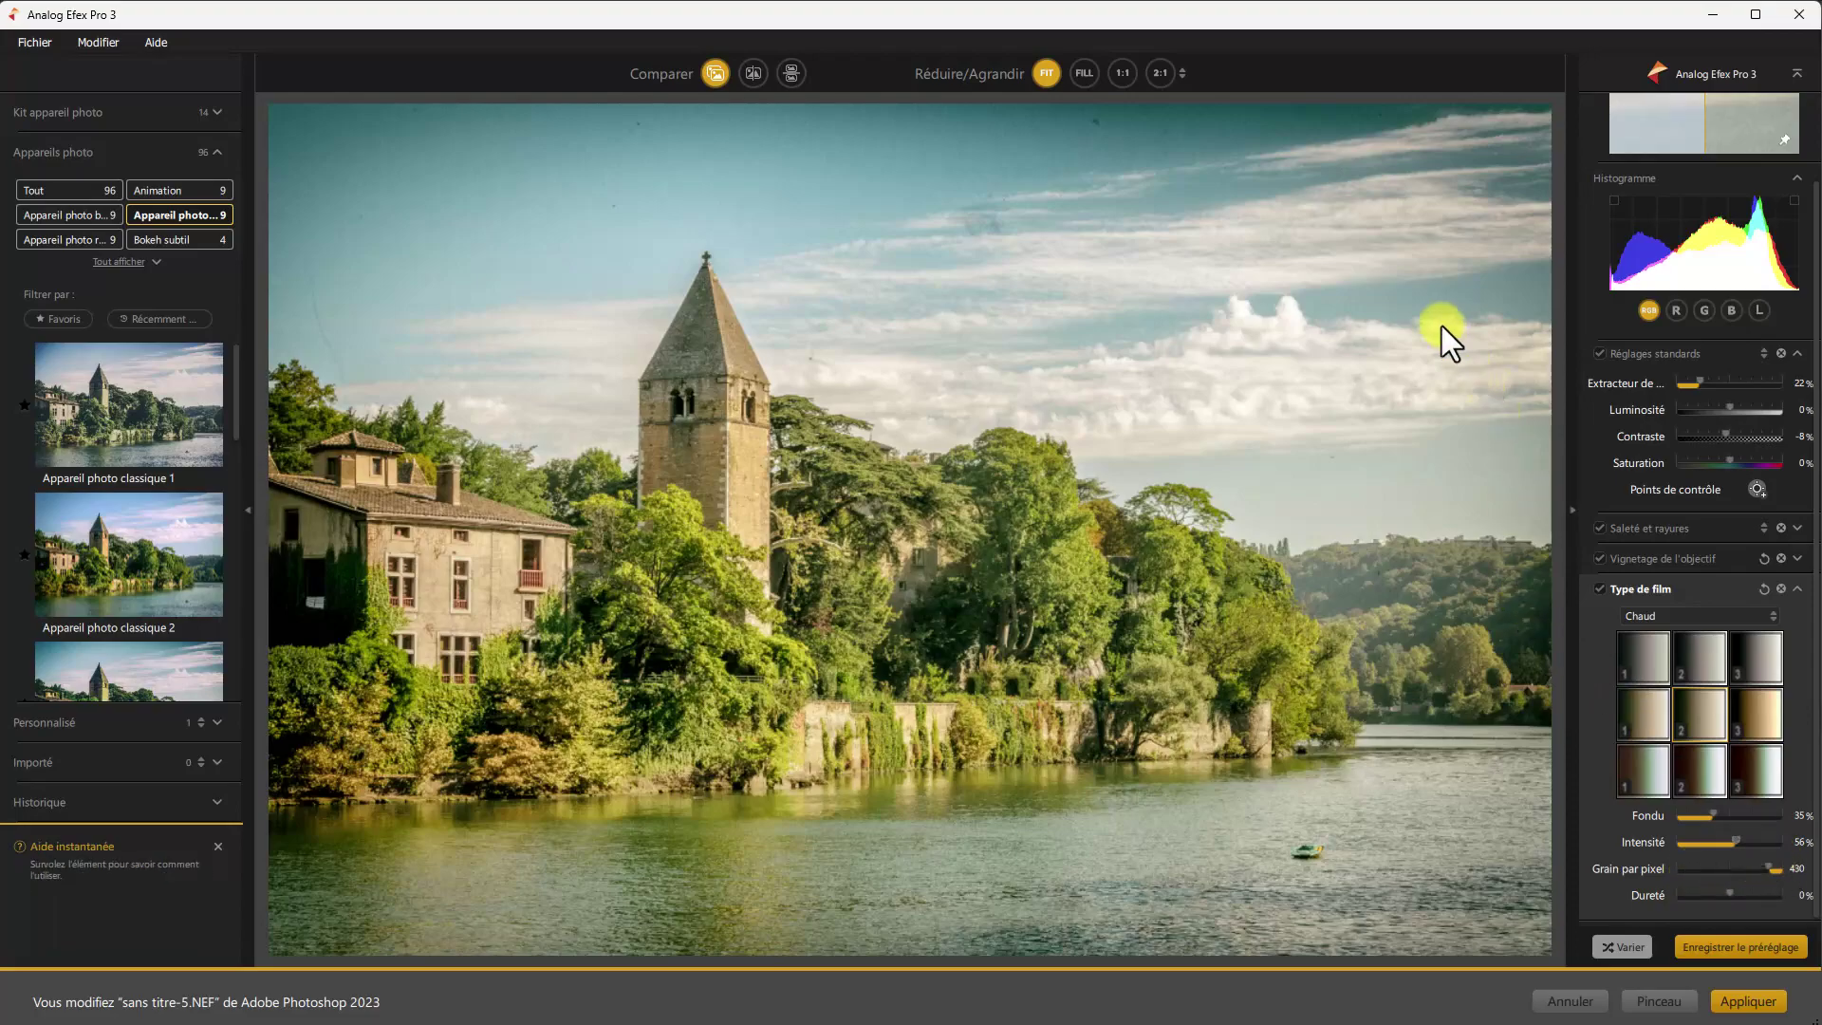
Step: Inspecting the tower at 1:1, set the film's Grain par pixel to 380 and Dureté to -44%, and collapse the Type de film settings
{"action": "left_click", "coordinate": [1121, 73]}
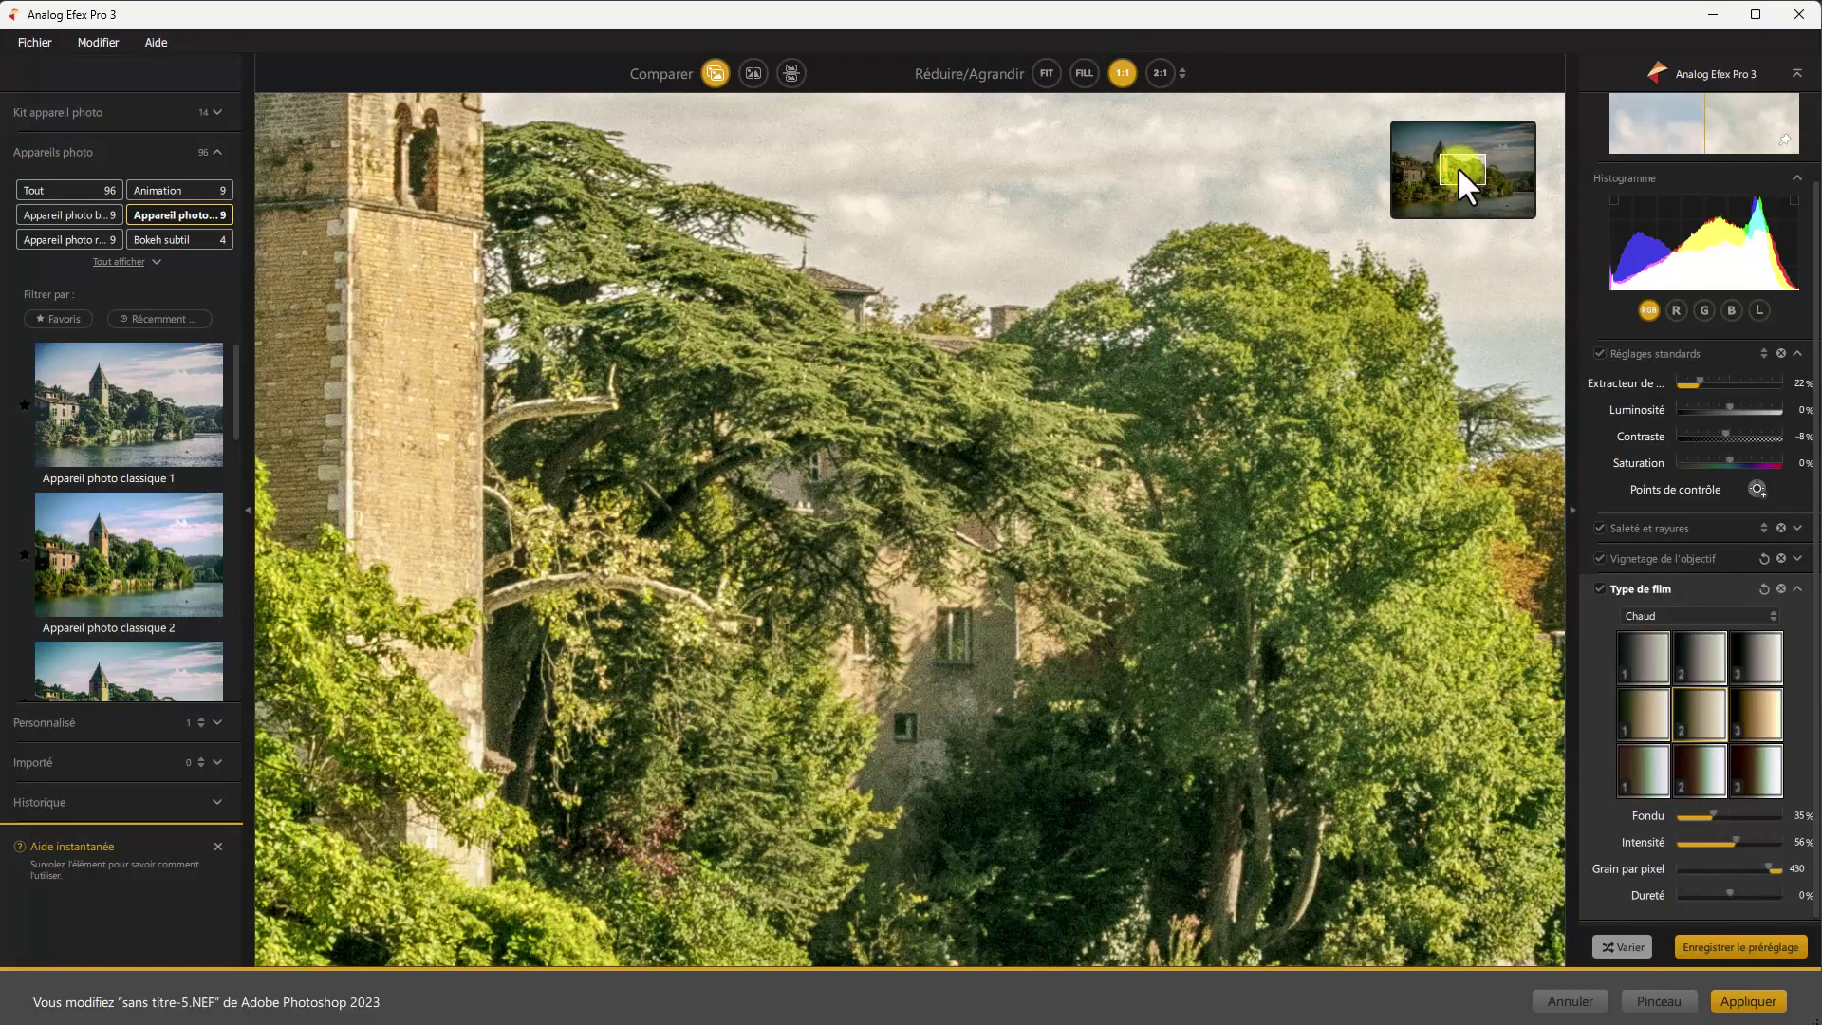
{"action": "left_click_drag", "start_coordinate": [1458, 167], "coordinate": [1445, 141]}
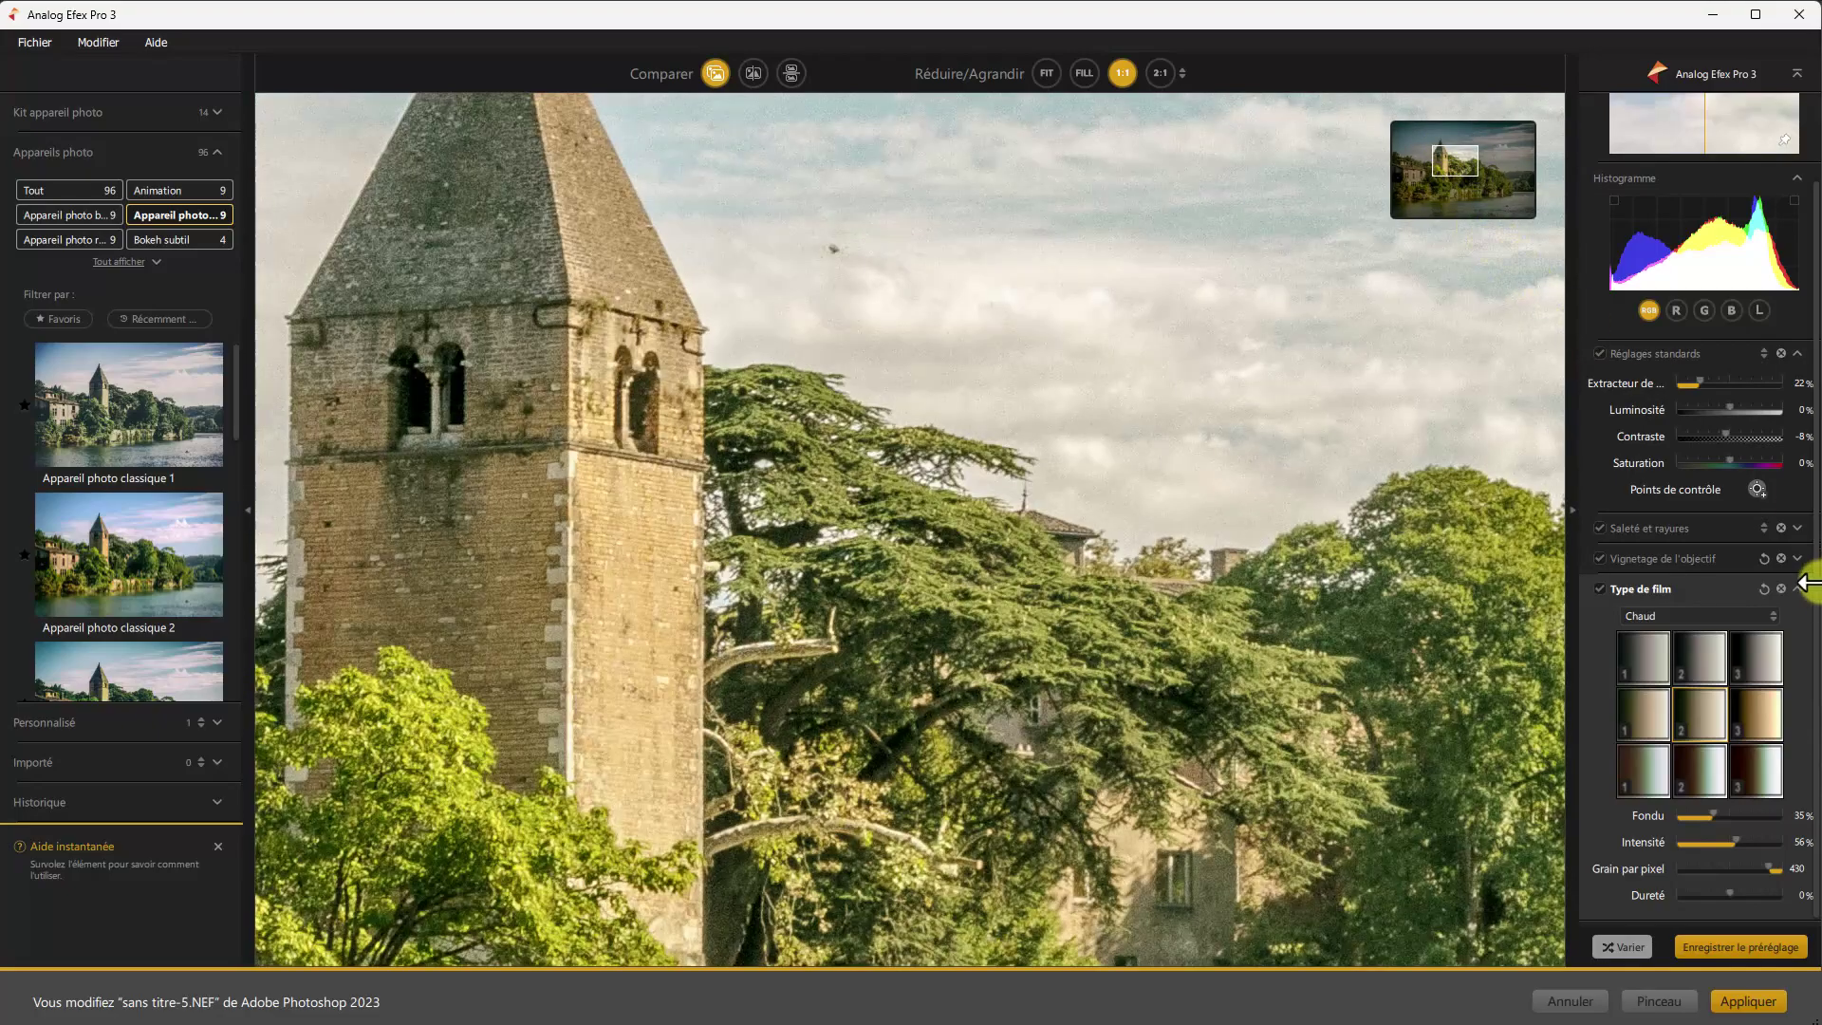
{"action": "left_click_drag", "start_coordinate": [1769, 869], "coordinate": [1757, 869]}
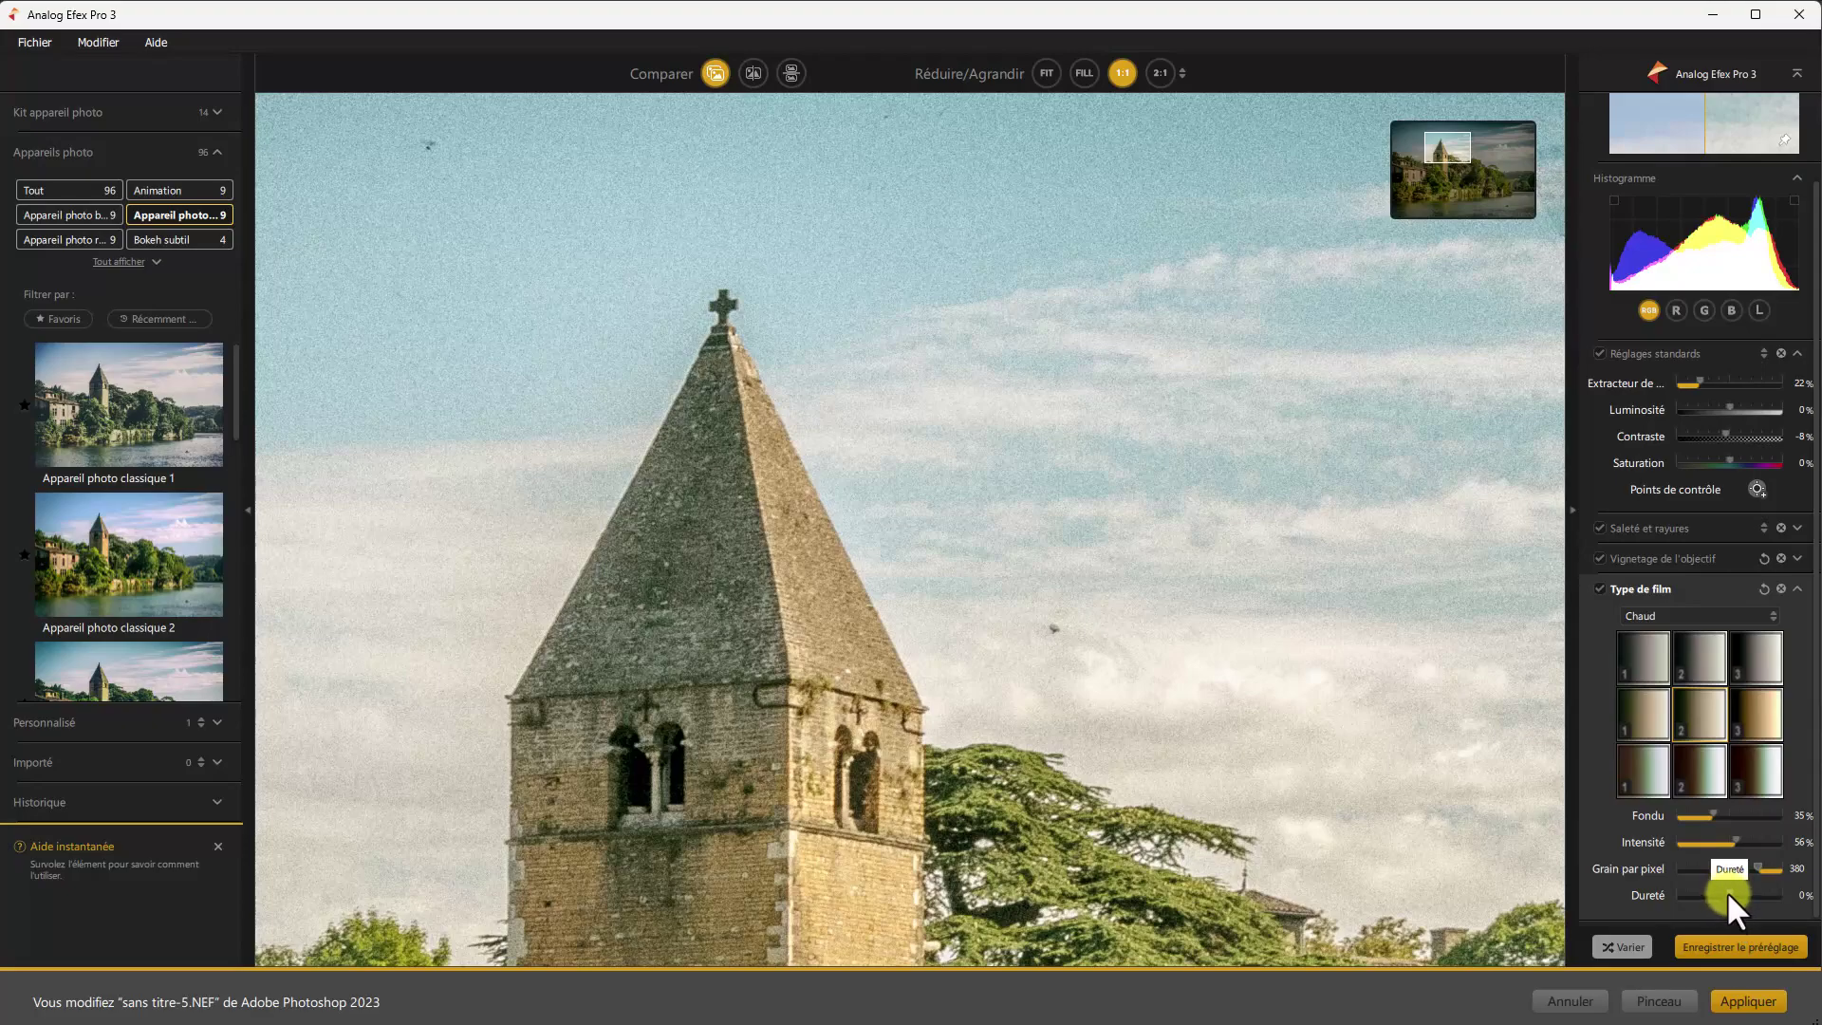
{"action": "mouse_move", "coordinate": [1728, 892]}
{"action": "left_mouse_down"}
{"action": "mouse_move", "coordinate": [1752, 892]}
{"action": "mouse_move", "coordinate": [1706, 893]}
{"action": "left_mouse_up"}
{"action": "left_click", "coordinate": [1040, 74]}
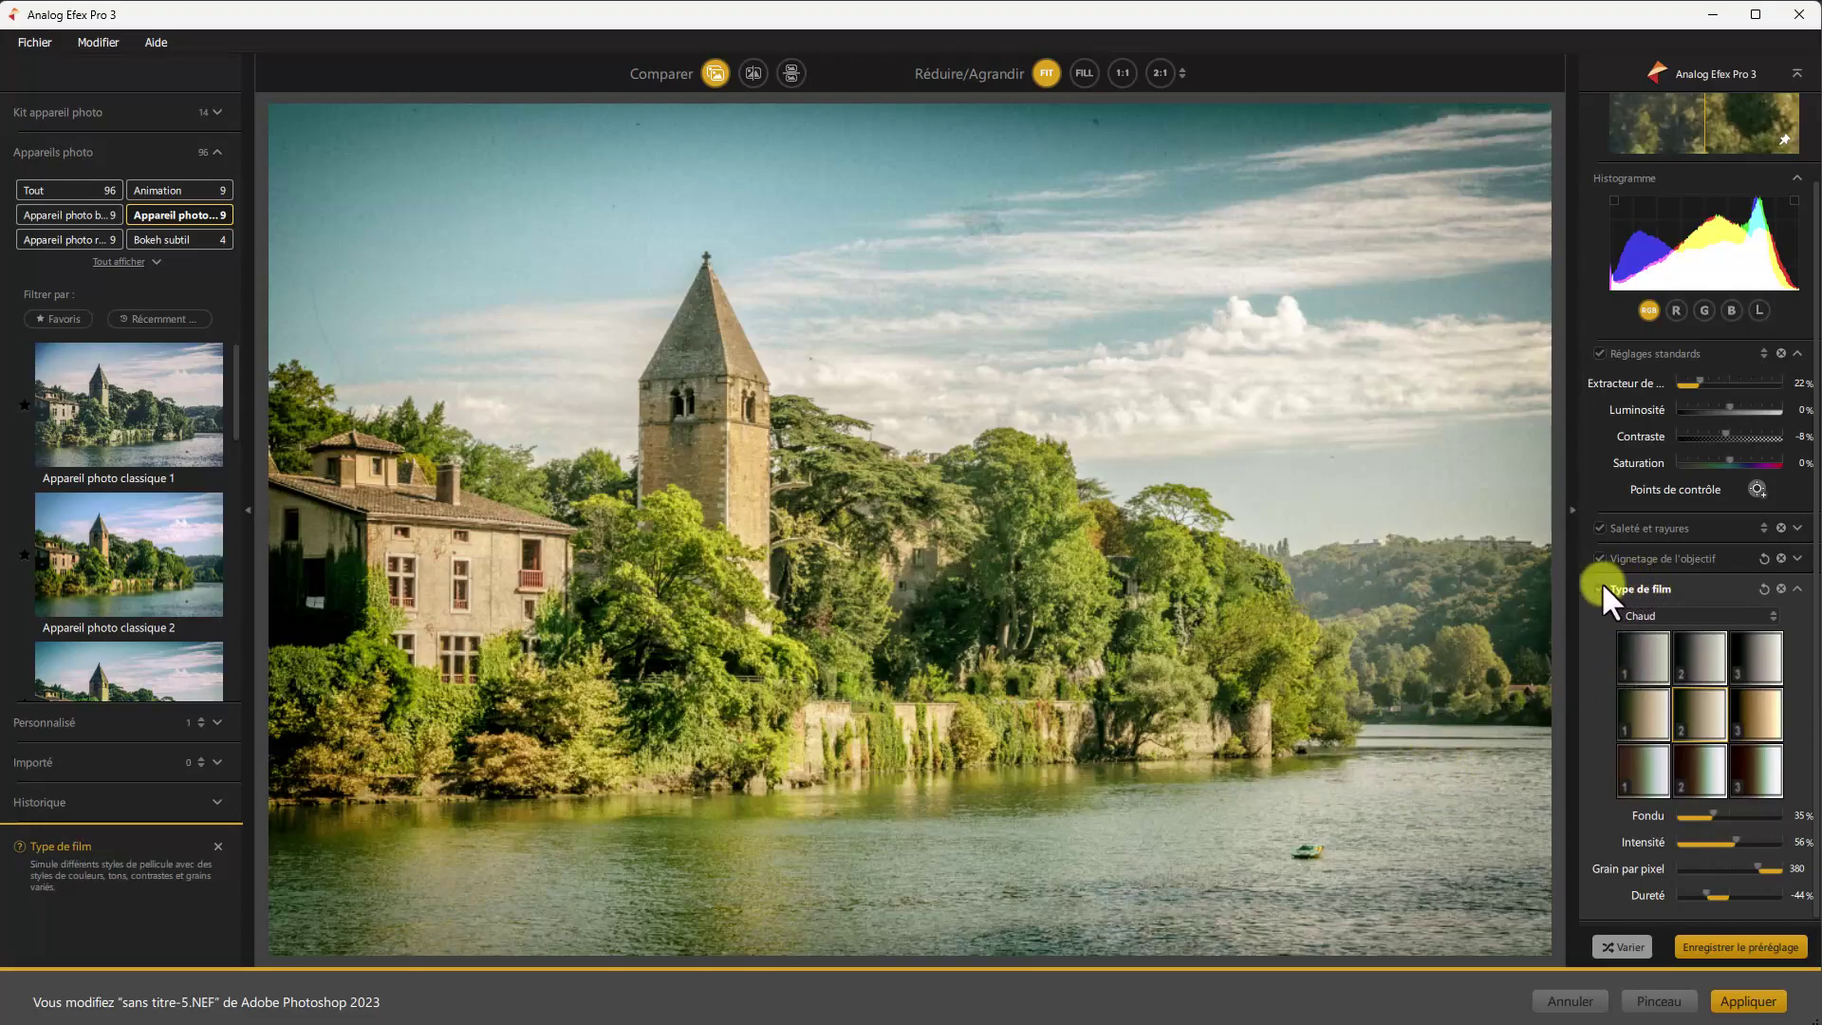
{"action": "left_click", "coordinate": [1798, 589]}
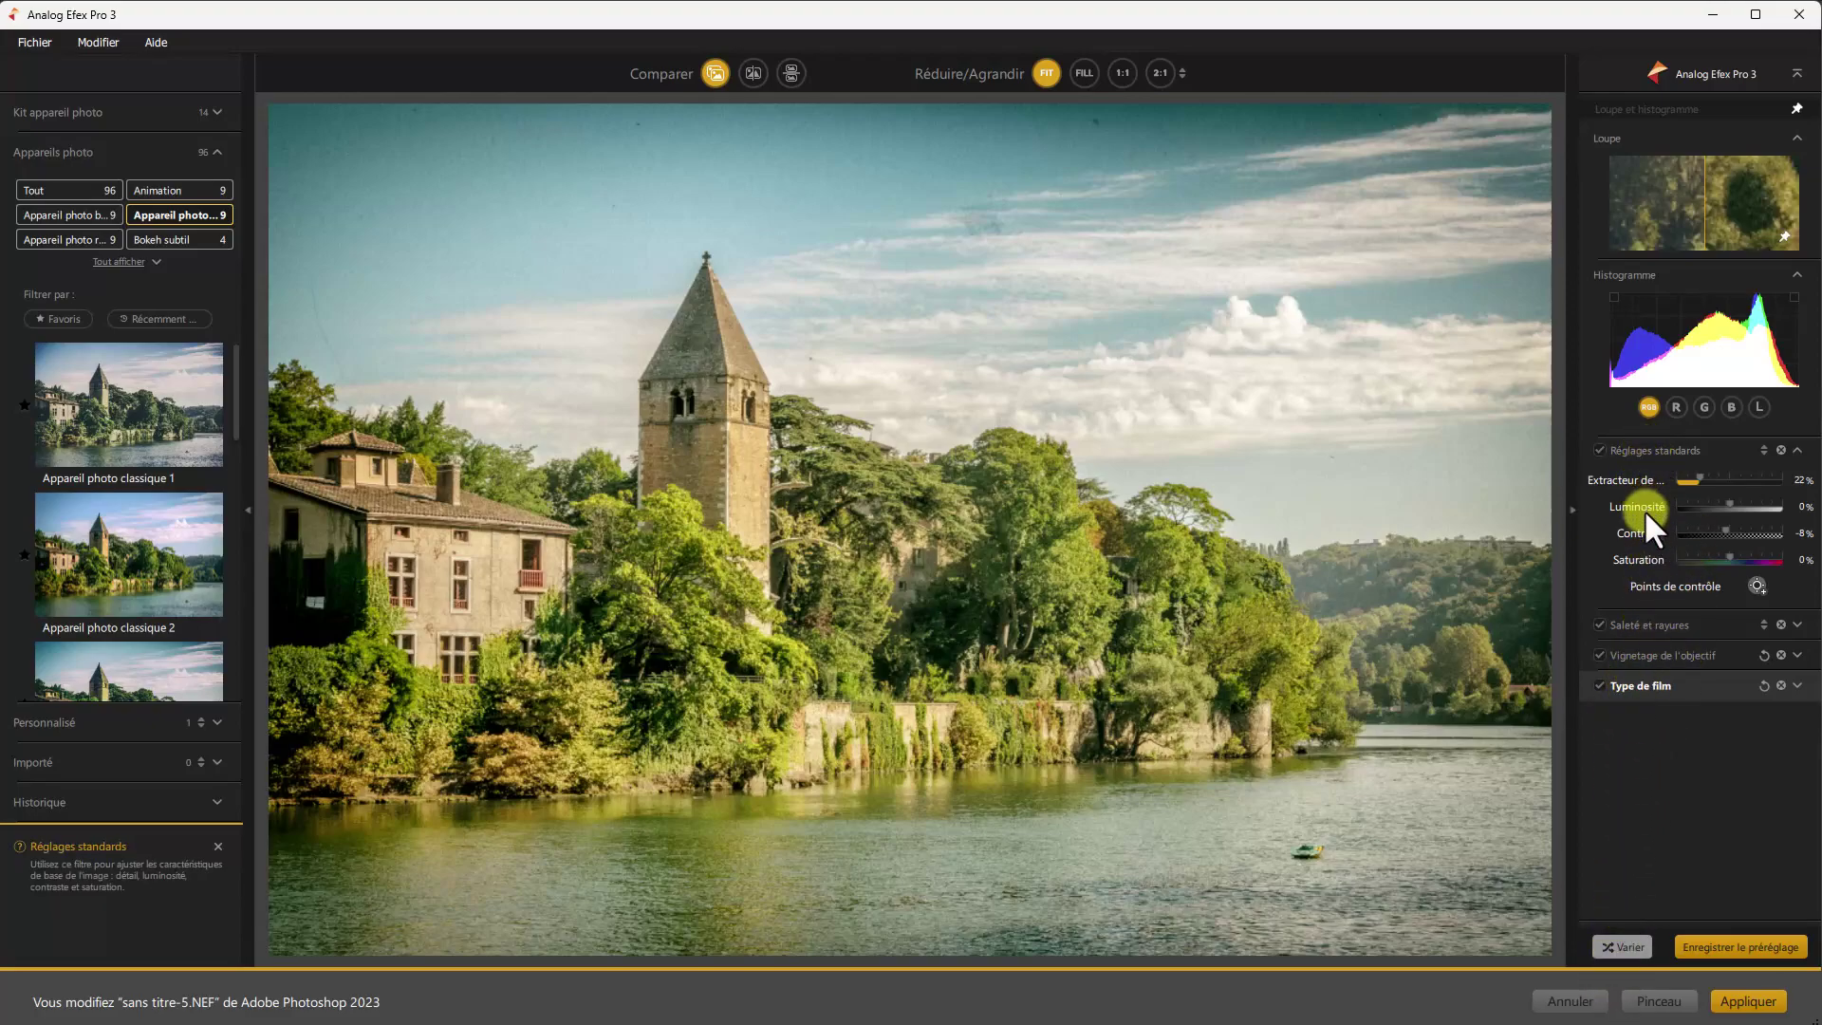
Step: Save the current filters with control points as a custom preset named Tuto, and update that preset with the current settings
{"action": "left_click", "coordinate": [1735, 945]}
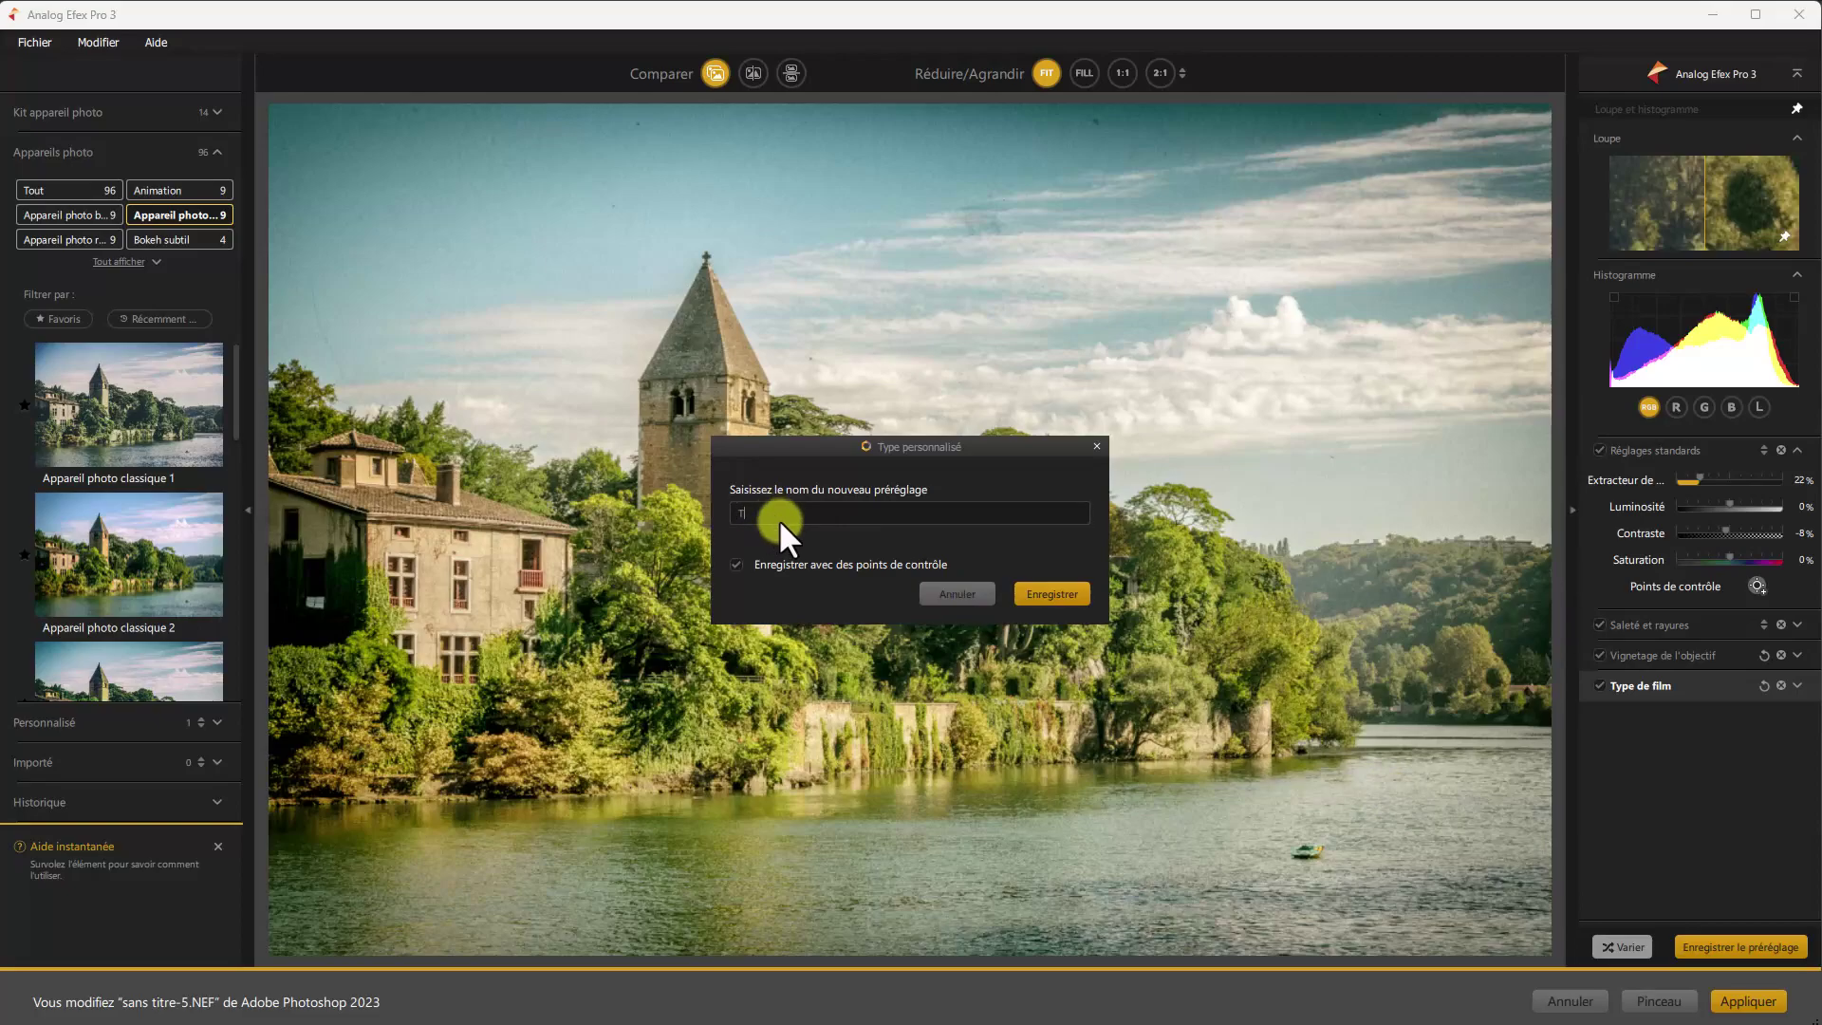
{"action": "left_click", "coordinate": [1054, 585]}
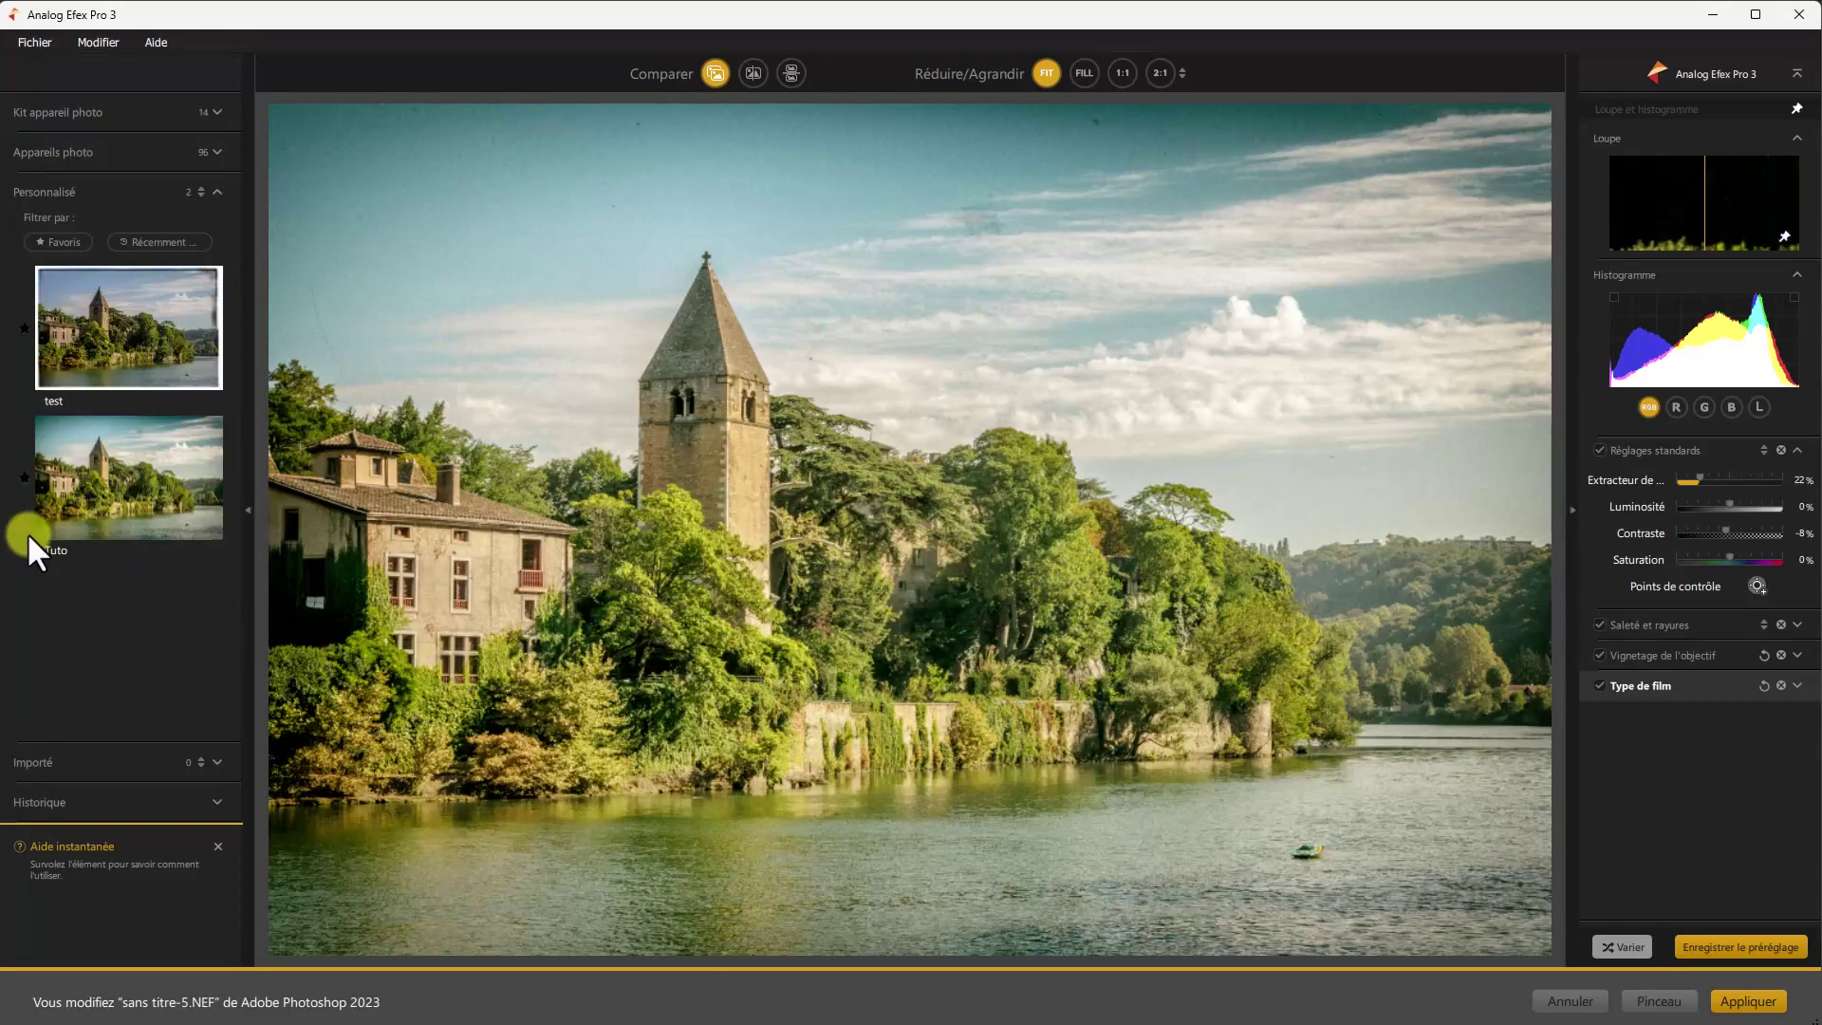
{"action": "mouse_move", "coordinate": [62, 503]}
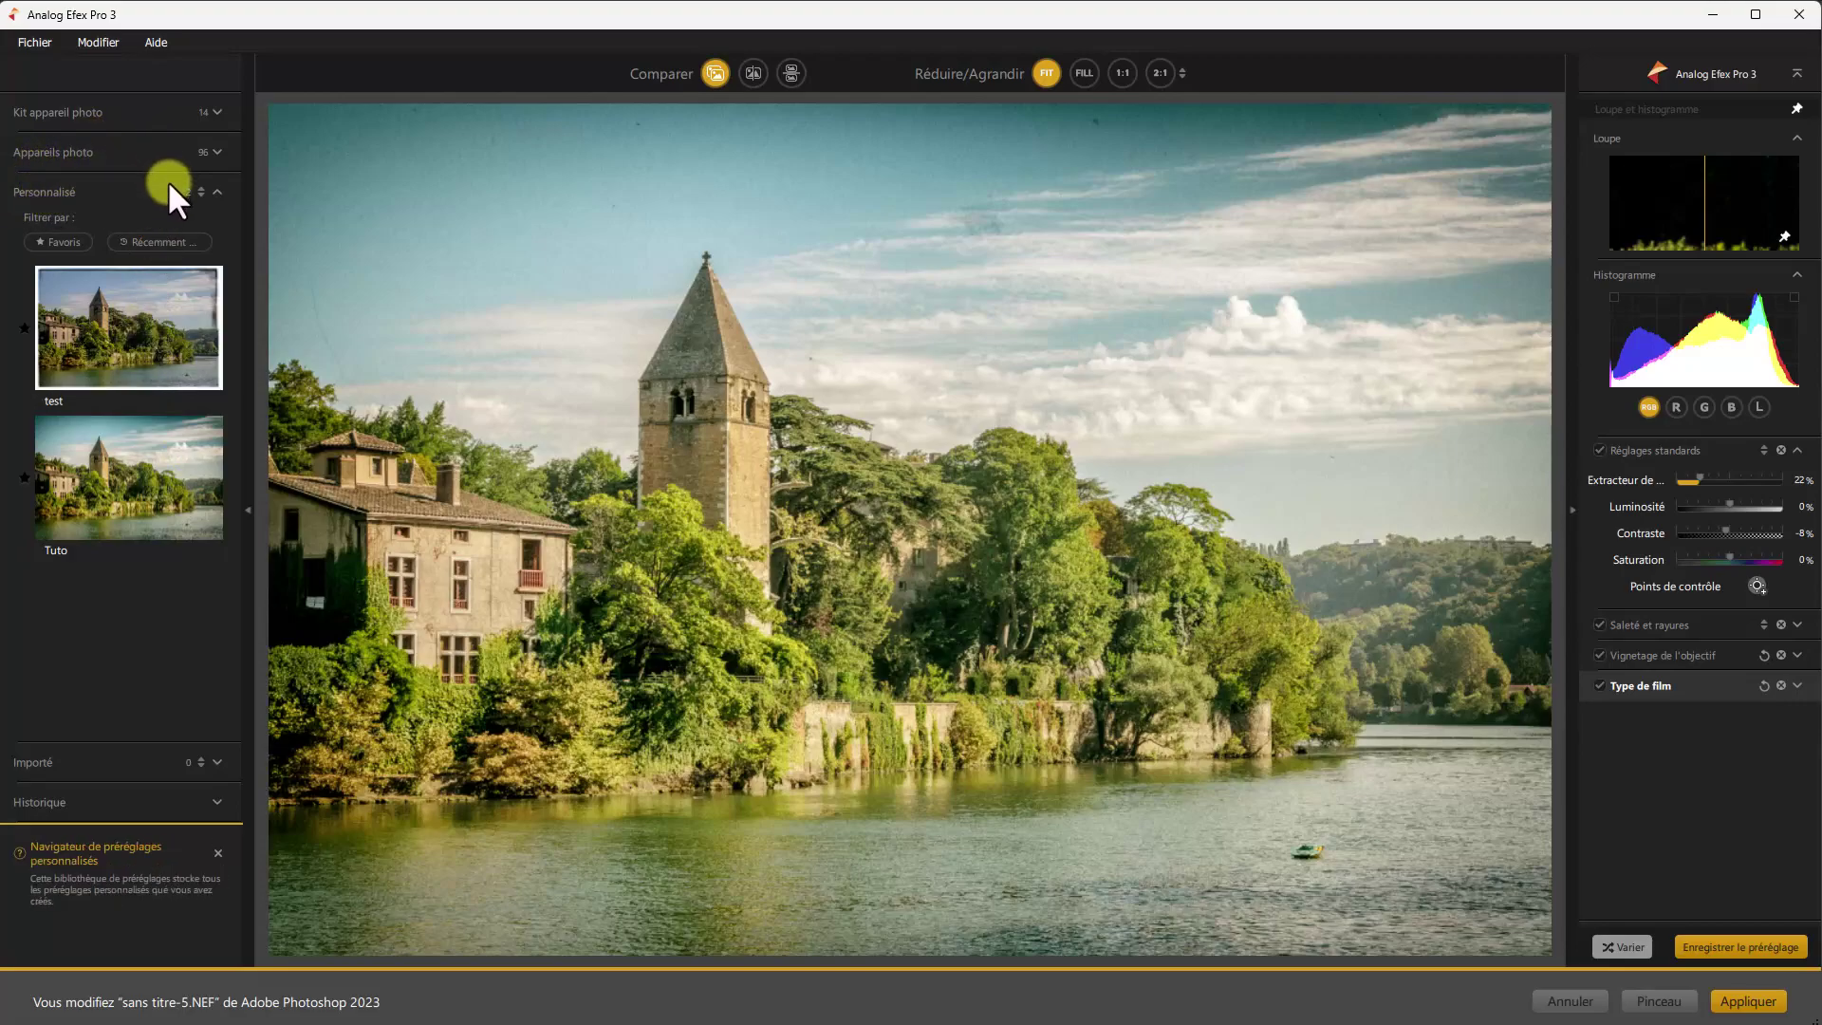
{"action": "mouse_move", "coordinate": [174, 463]}
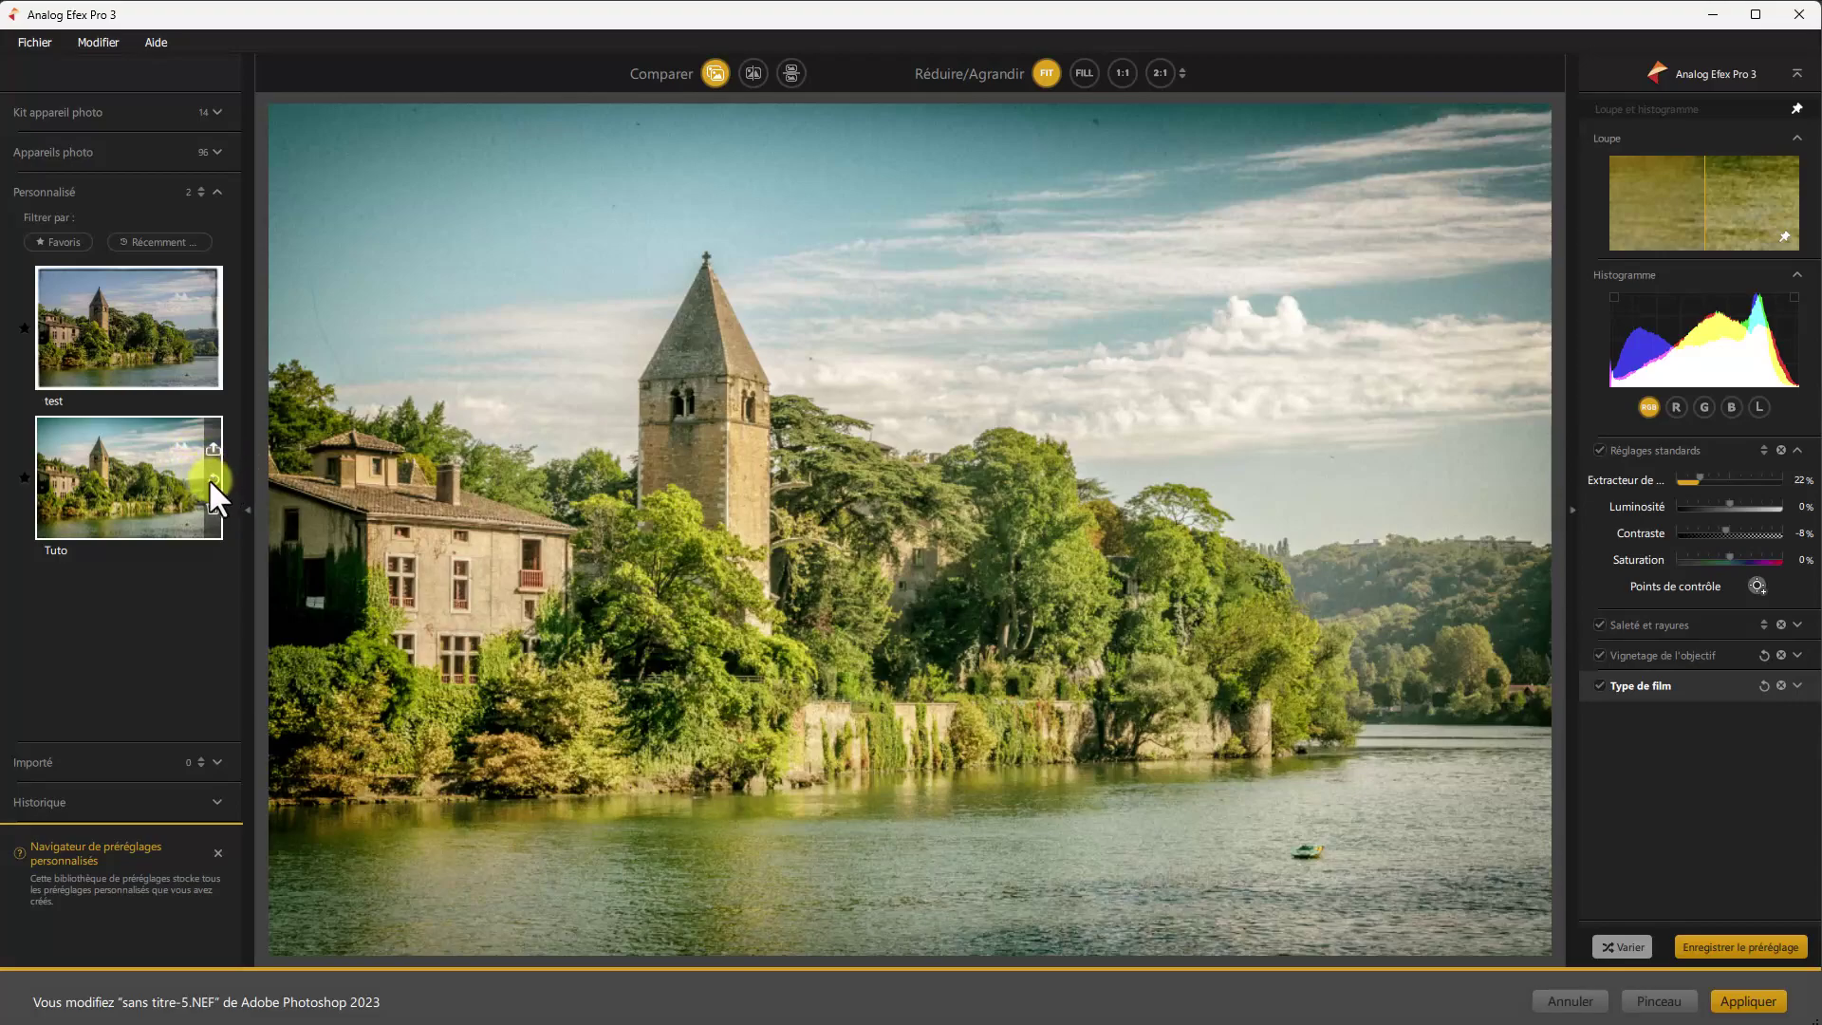
{"action": "left_click", "coordinate": [209, 466]}
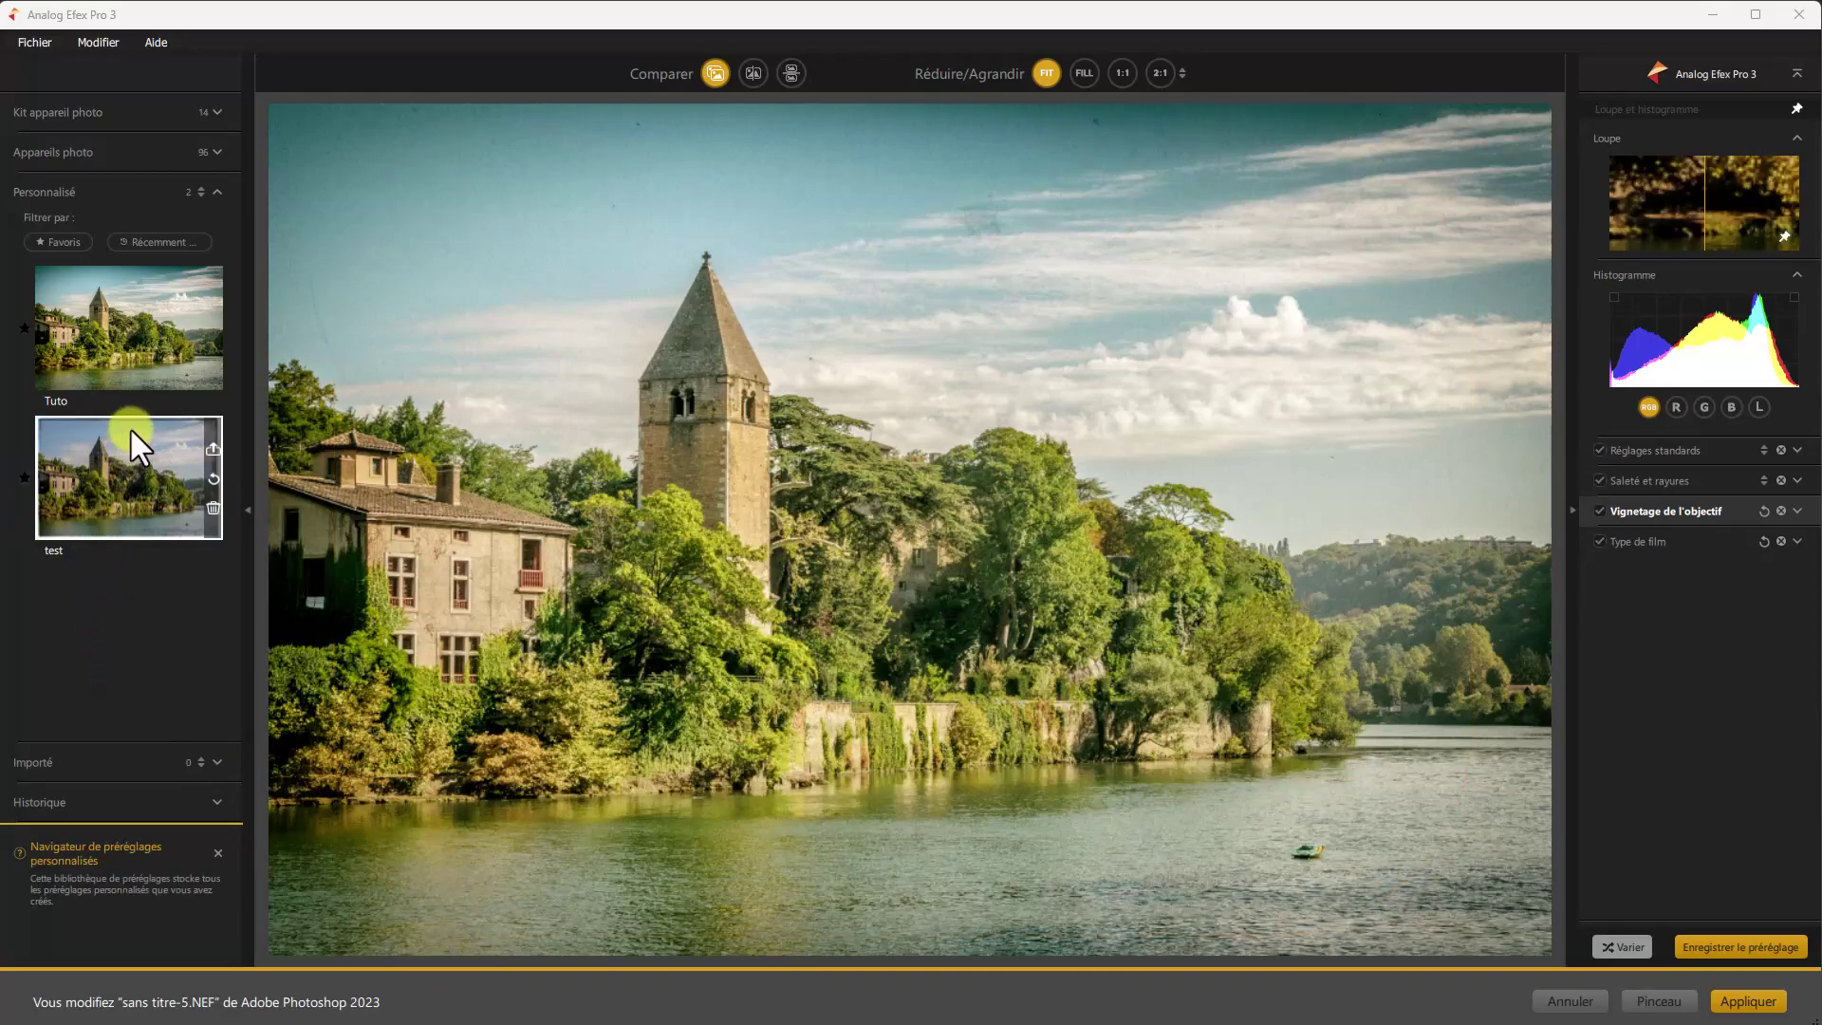
Step: Show the camera kit's filter list and add the Double exposition filter to the current filters
{"action": "left_click", "coordinate": [217, 111]}
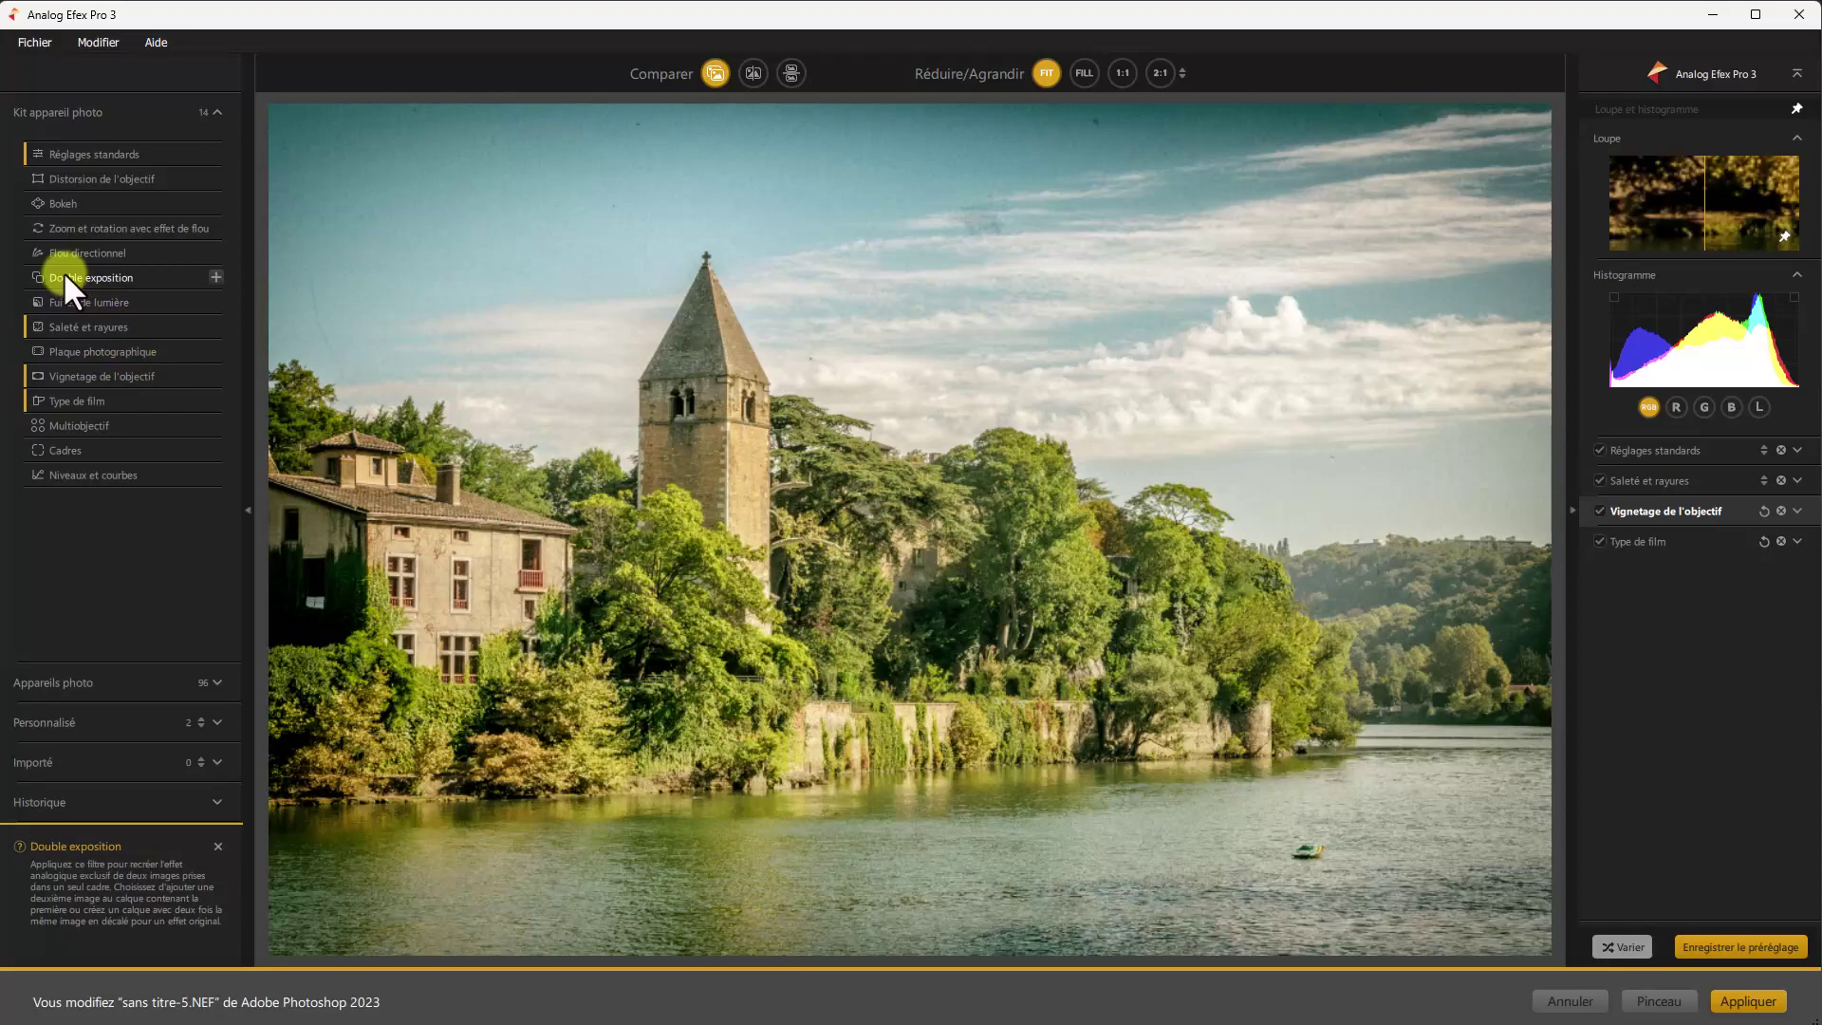
{"action": "left_click", "coordinate": [215, 270]}
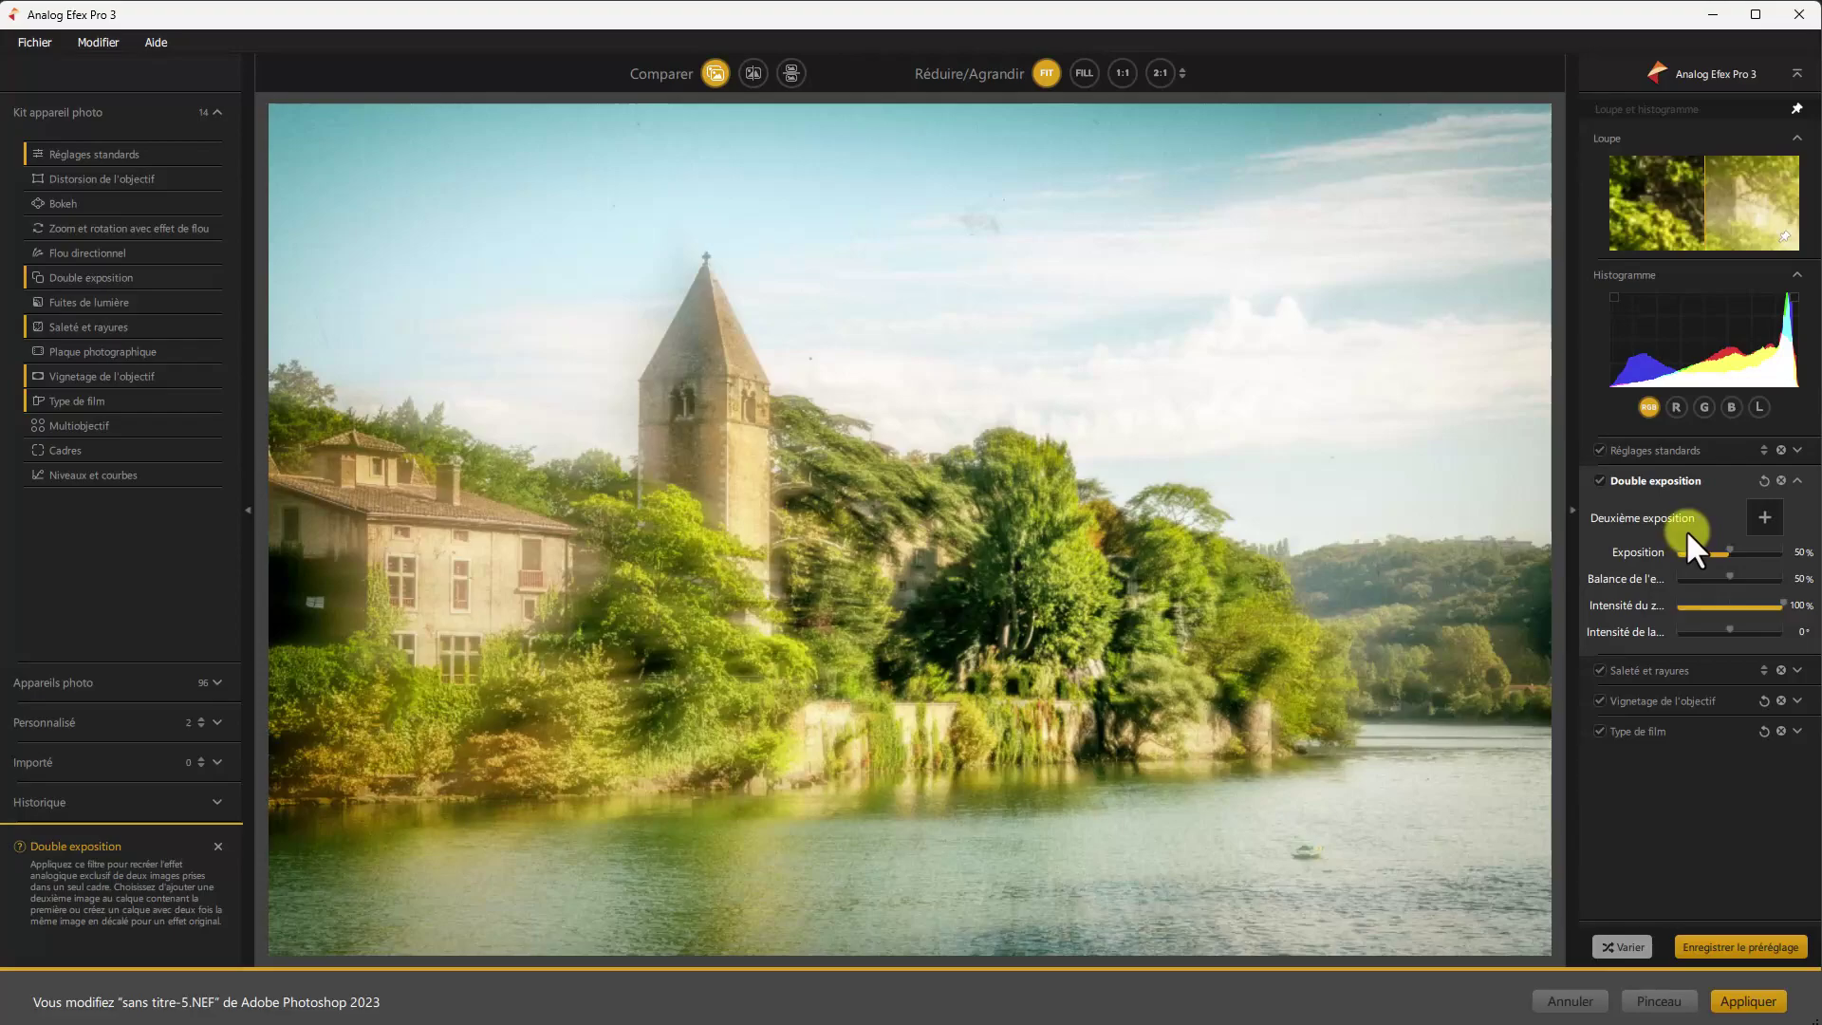
{"action": "left_click", "coordinate": [1123, 757]}
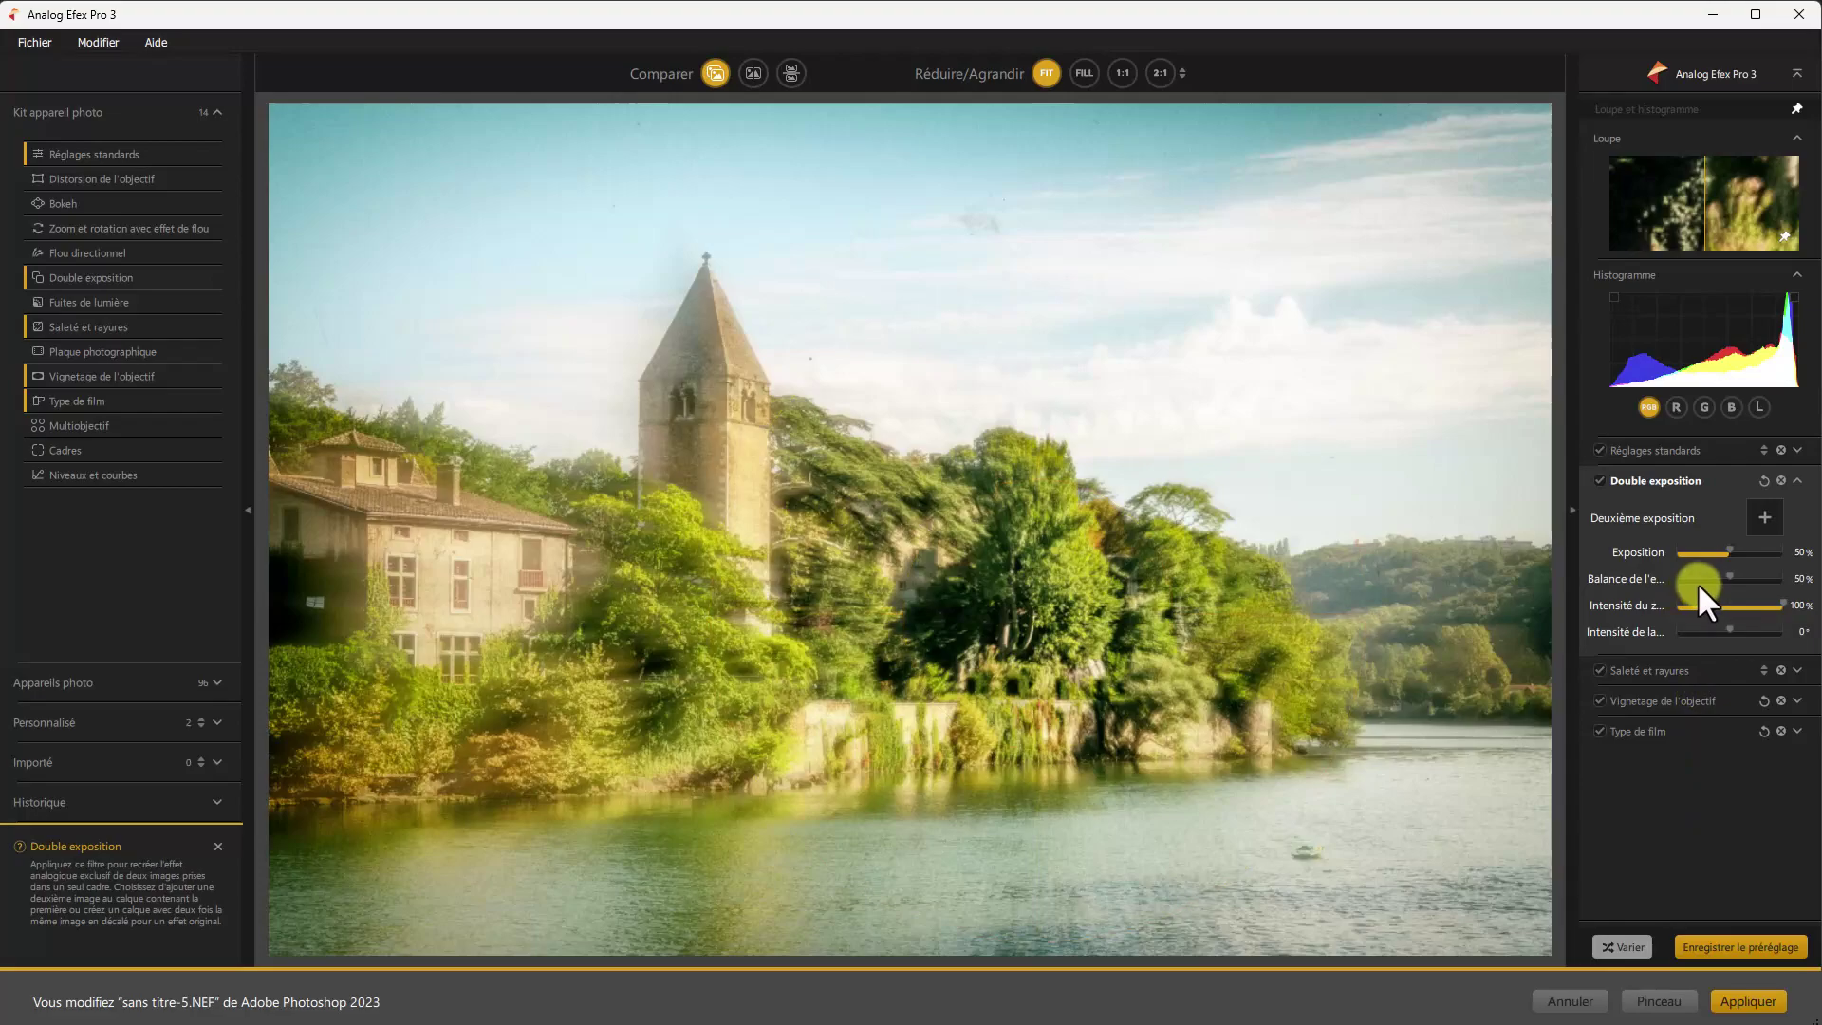
Step: Set the double exposure's Exposition to 60%, exposure balance to 75%, zoom intensity to 58% and rotation intensity to 55°
{"action": "mouse_move", "coordinate": [1697, 600]}
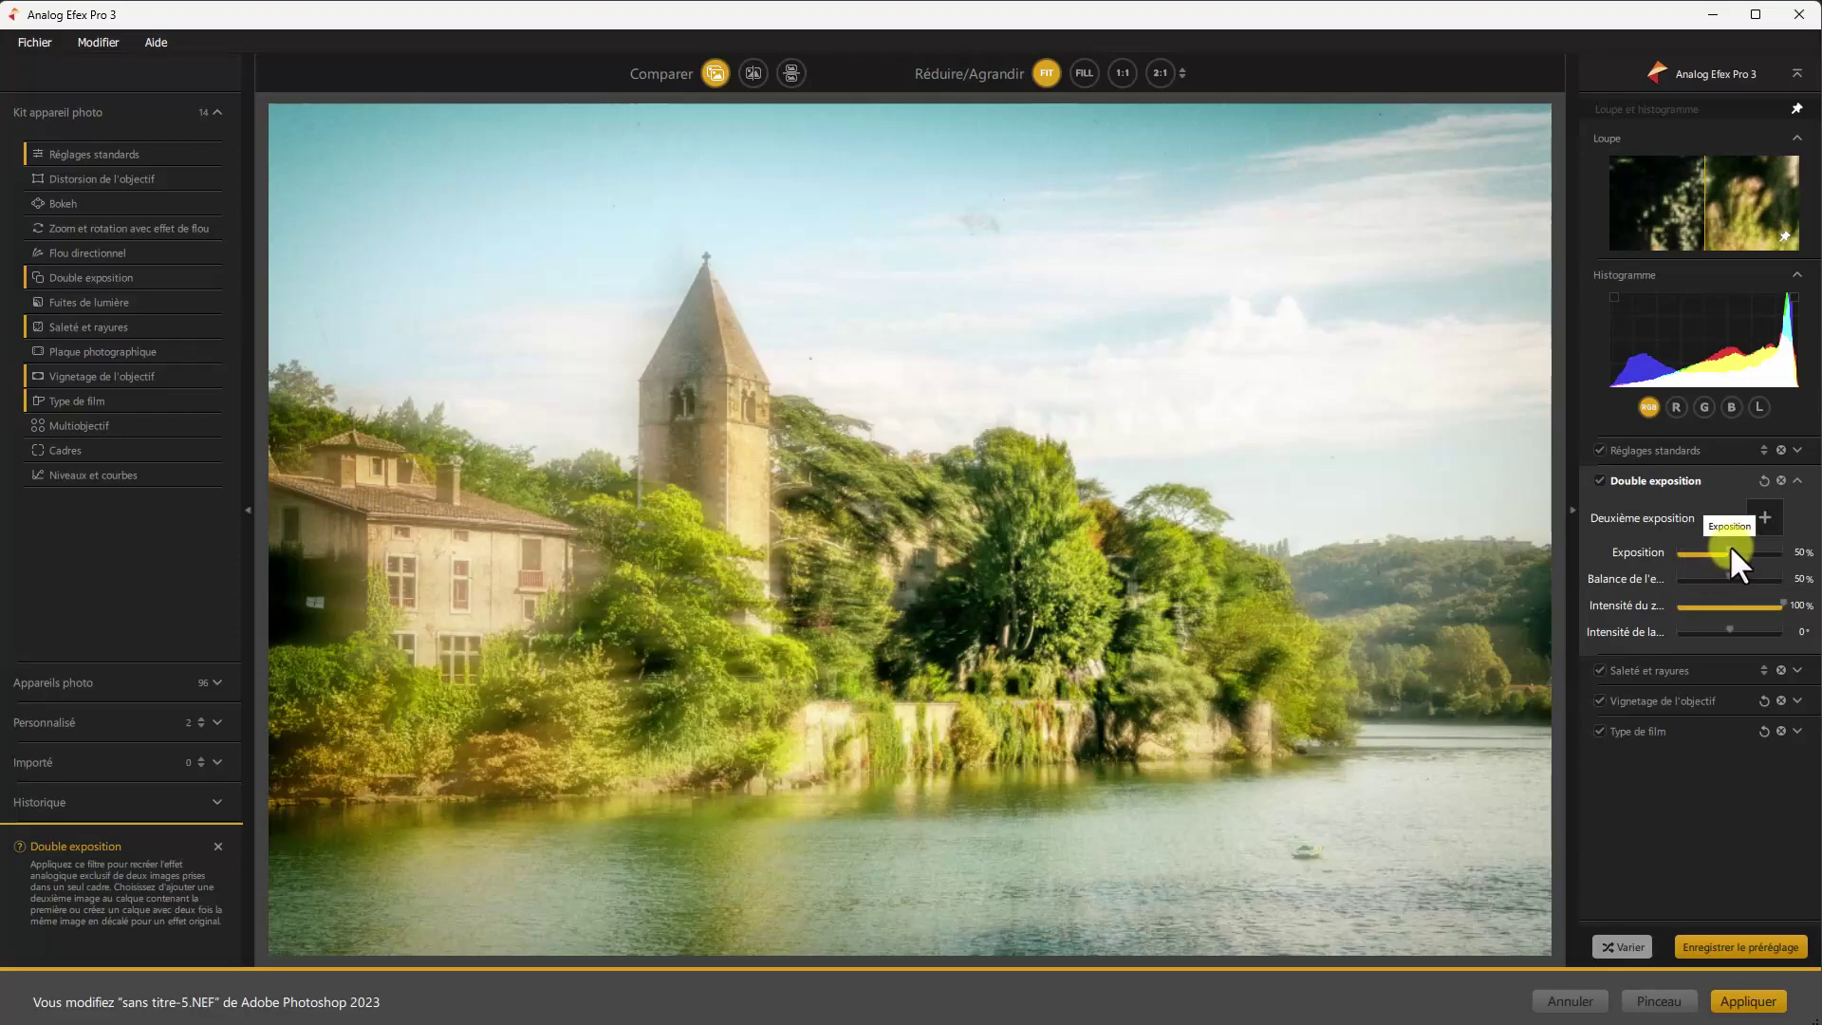
{"action": "mouse_move", "coordinate": [1731, 552]}
{"action": "left_mouse_down"}
{"action": "mouse_move", "coordinate": [1755, 555]}
{"action": "mouse_move", "coordinate": [1733, 567]}
{"action": "left_mouse_up"}
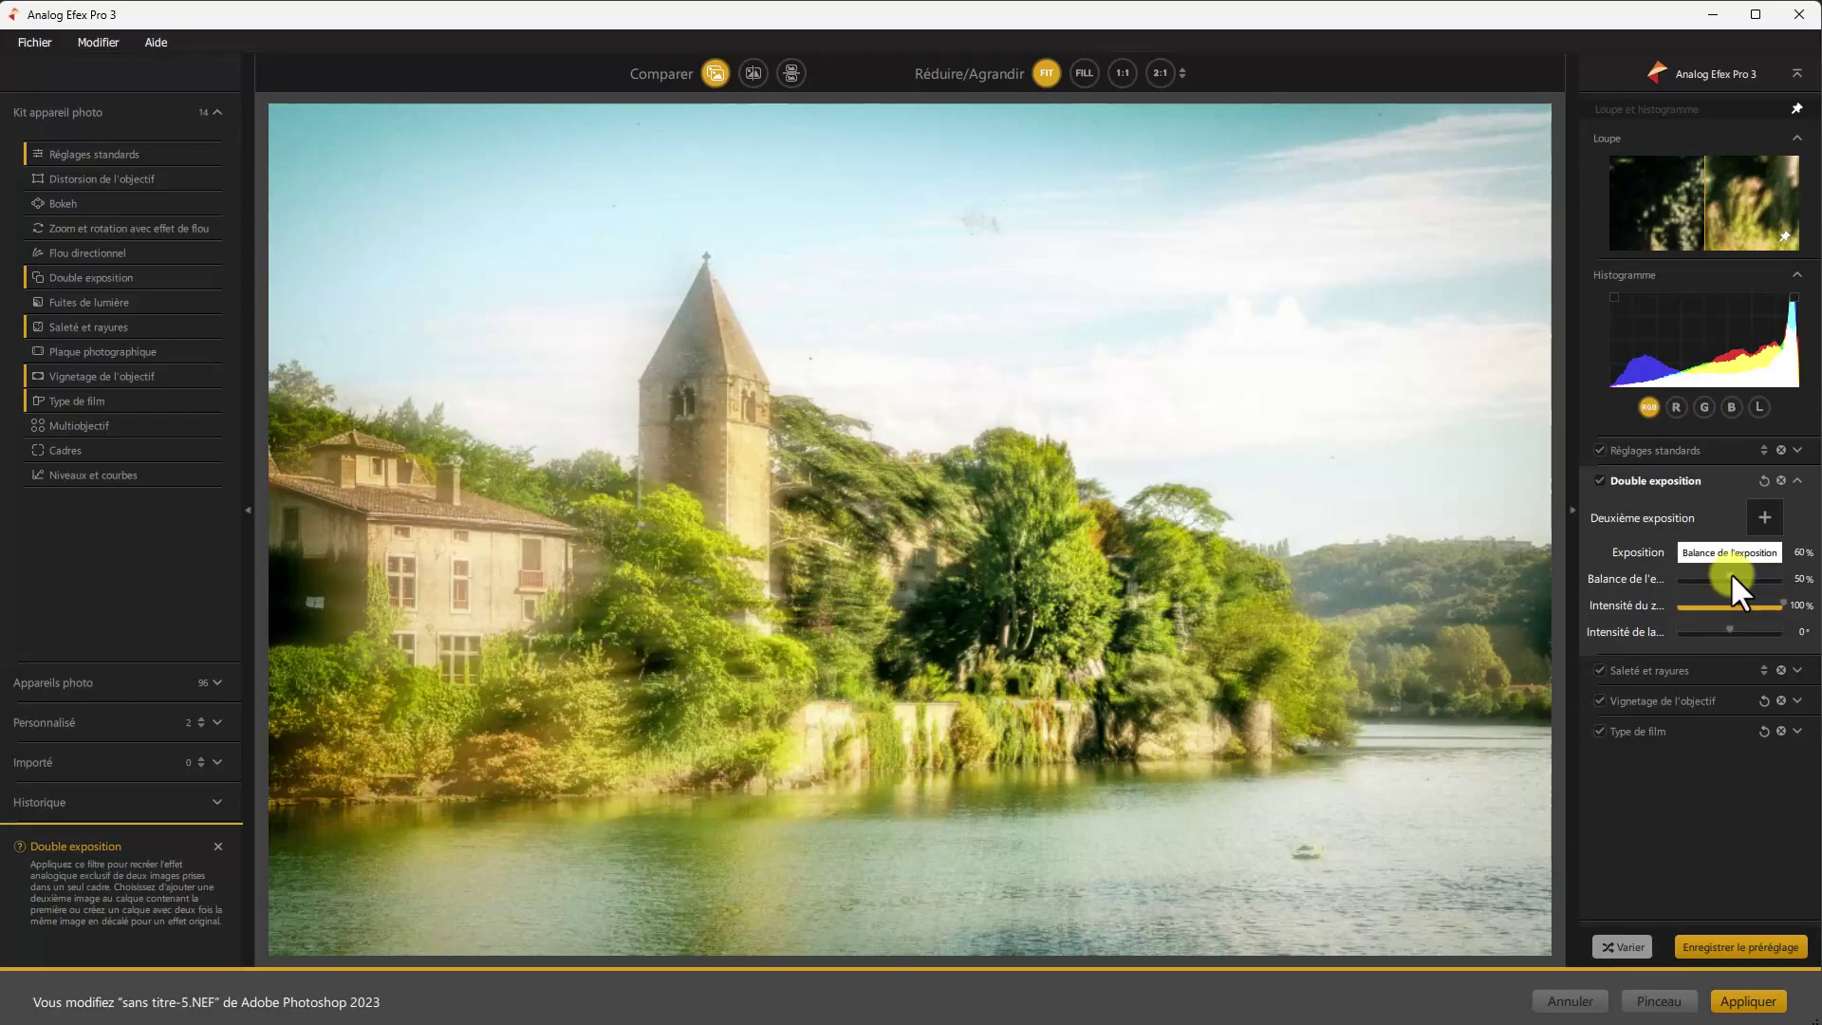
{"action": "mouse_move", "coordinate": [1730, 571]}
{"action": "left_mouse_down"}
{"action": "mouse_move", "coordinate": [1758, 578]}
{"action": "mouse_move", "coordinate": [1706, 577]}
{"action": "mouse_move", "coordinate": [1739, 577]}
{"action": "left_mouse_up"}
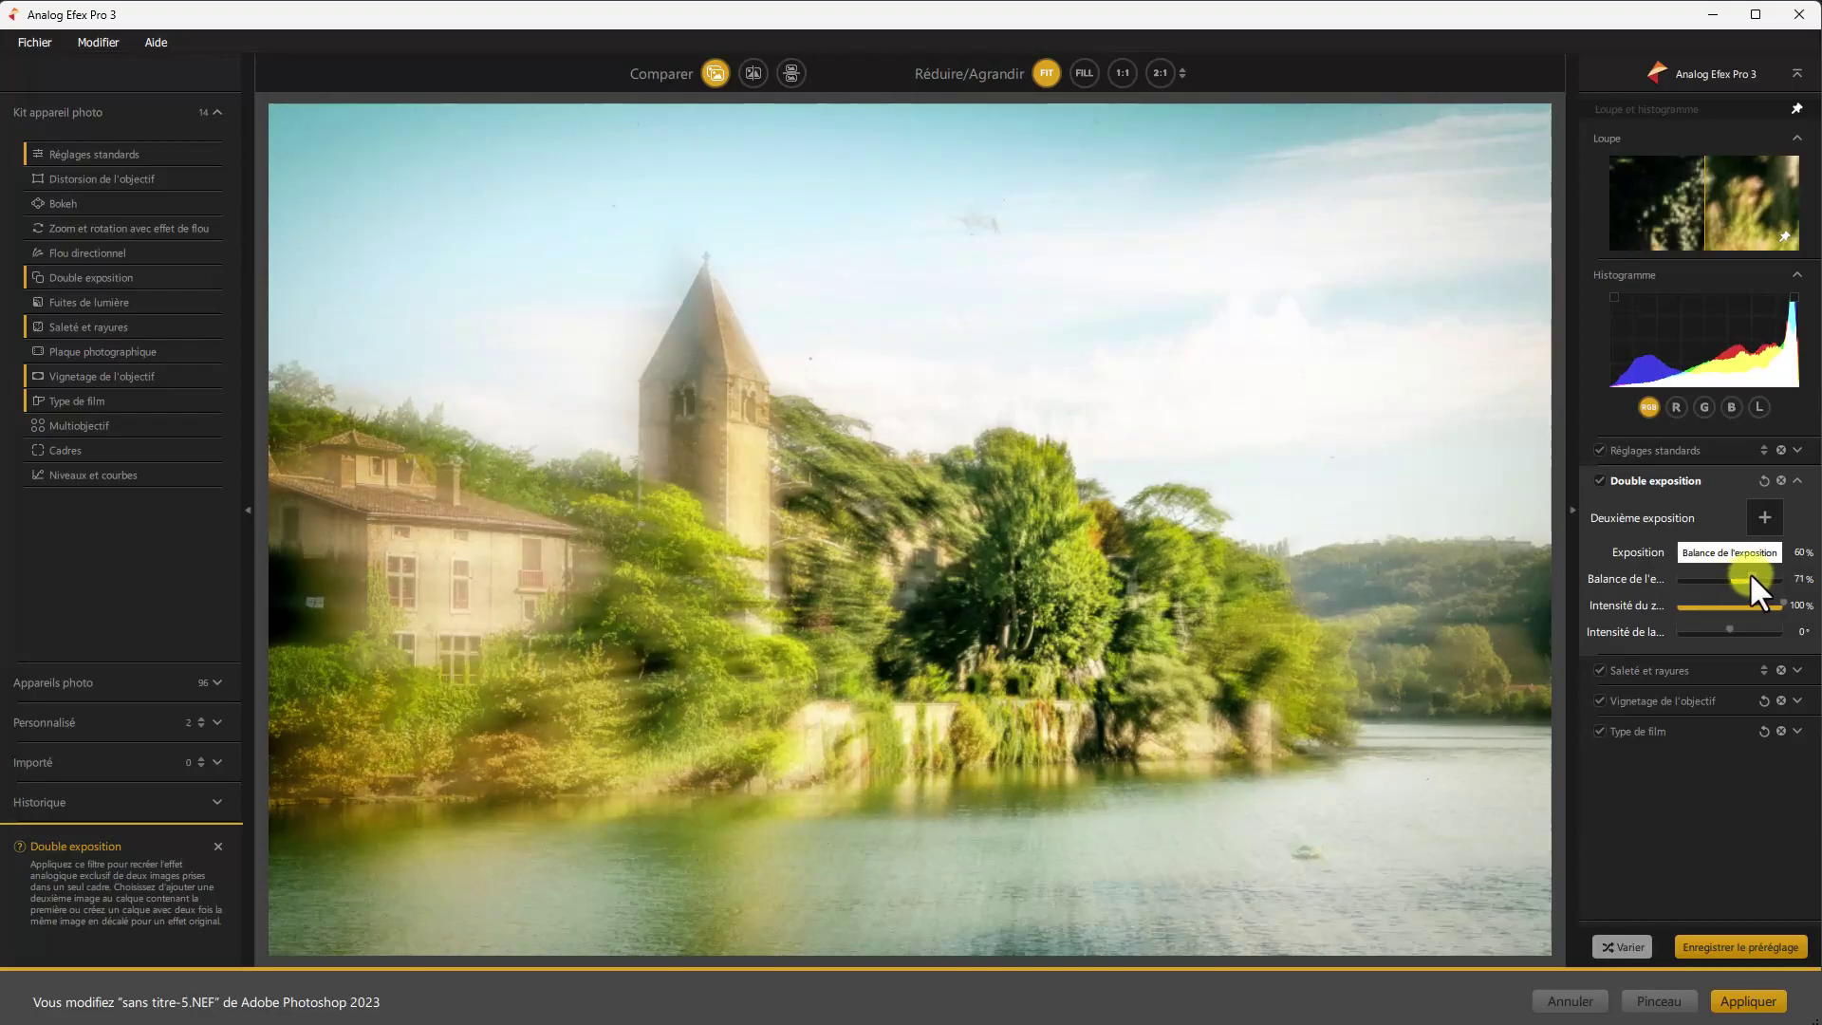
{"action": "left_click_drag", "start_coordinate": [1750, 571], "coordinate": [1749, 578]}
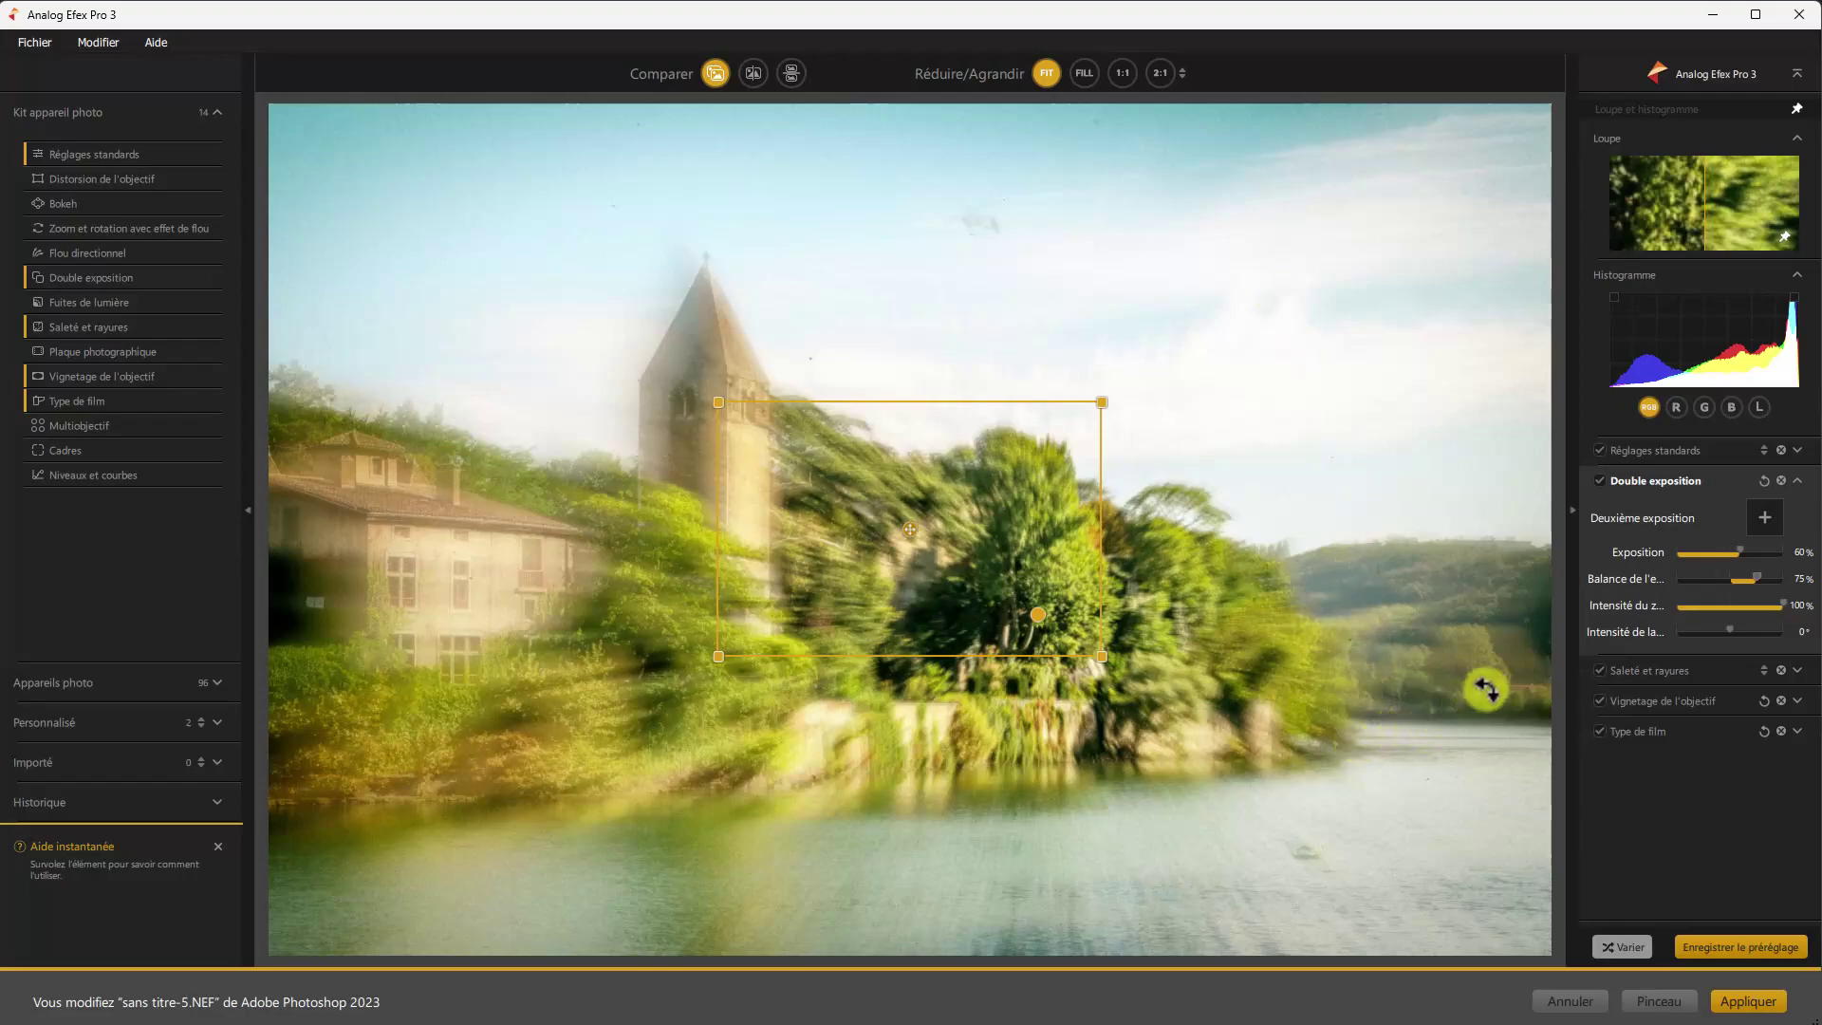
{"action": "left_click_drag", "start_coordinate": [1806, 615], "coordinate": [1737, 598]}
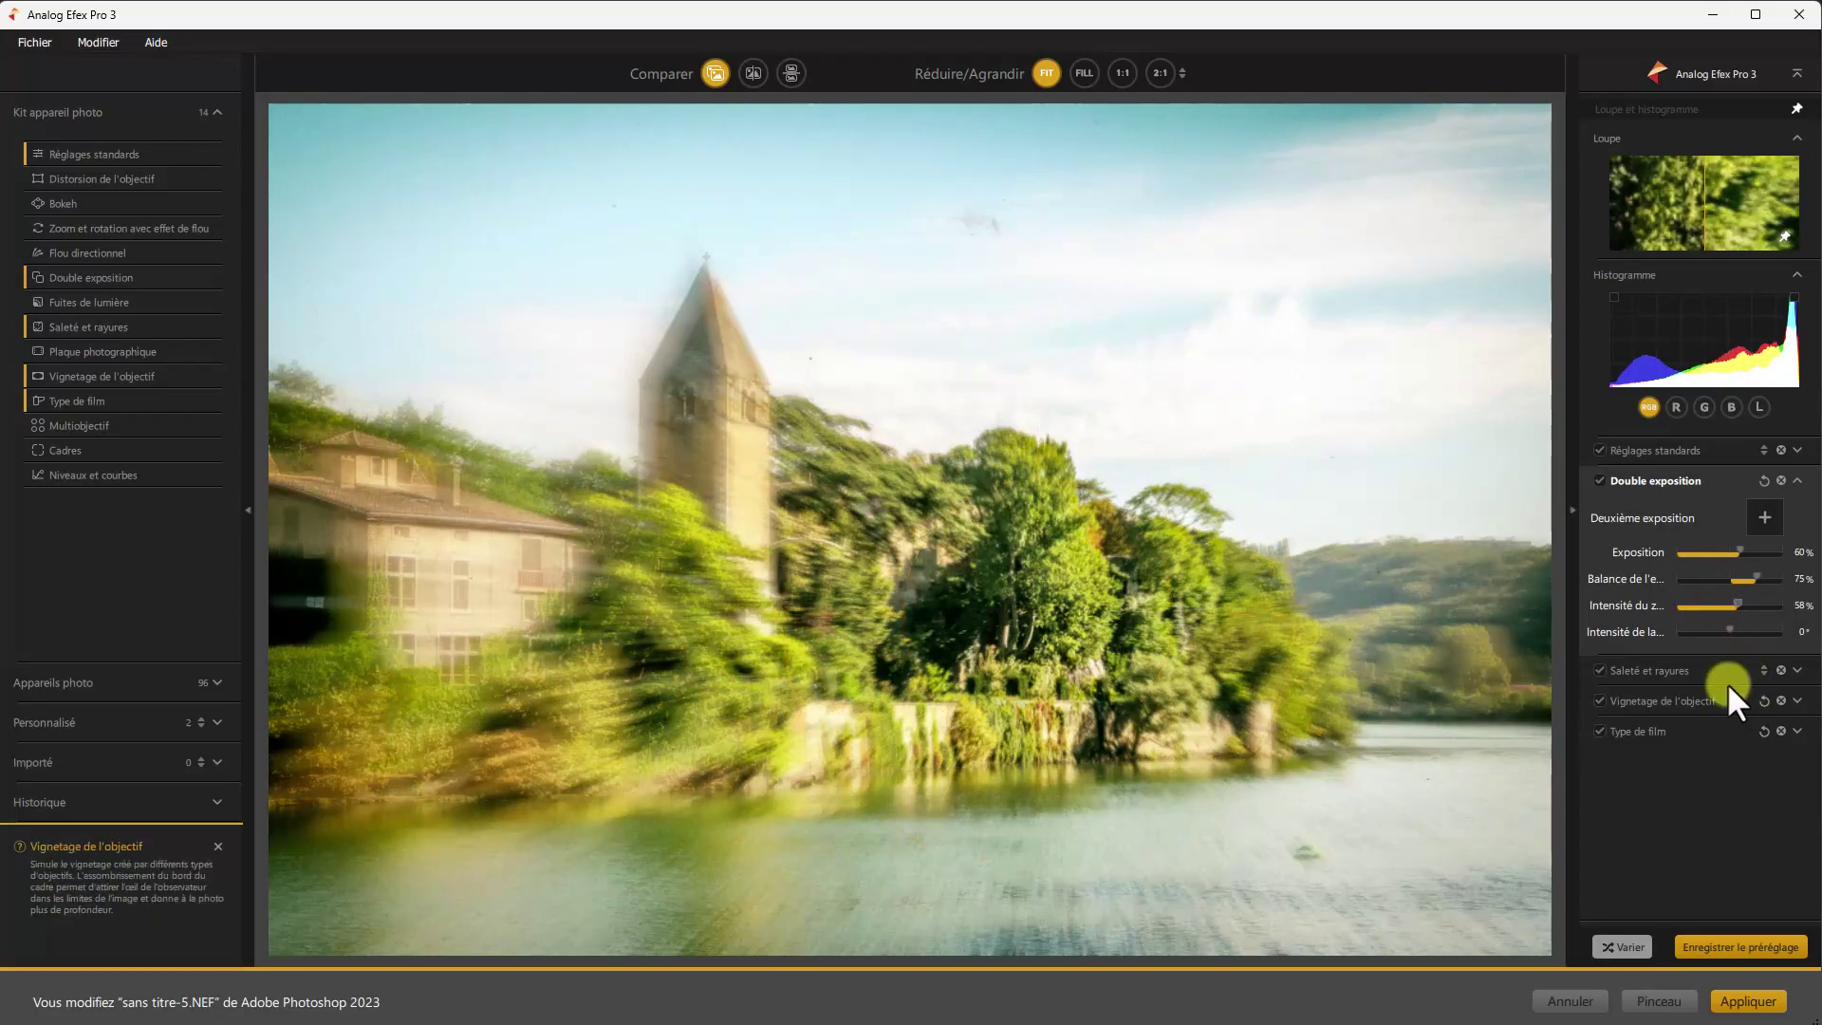
{"action": "left_click", "coordinate": [1729, 628]}
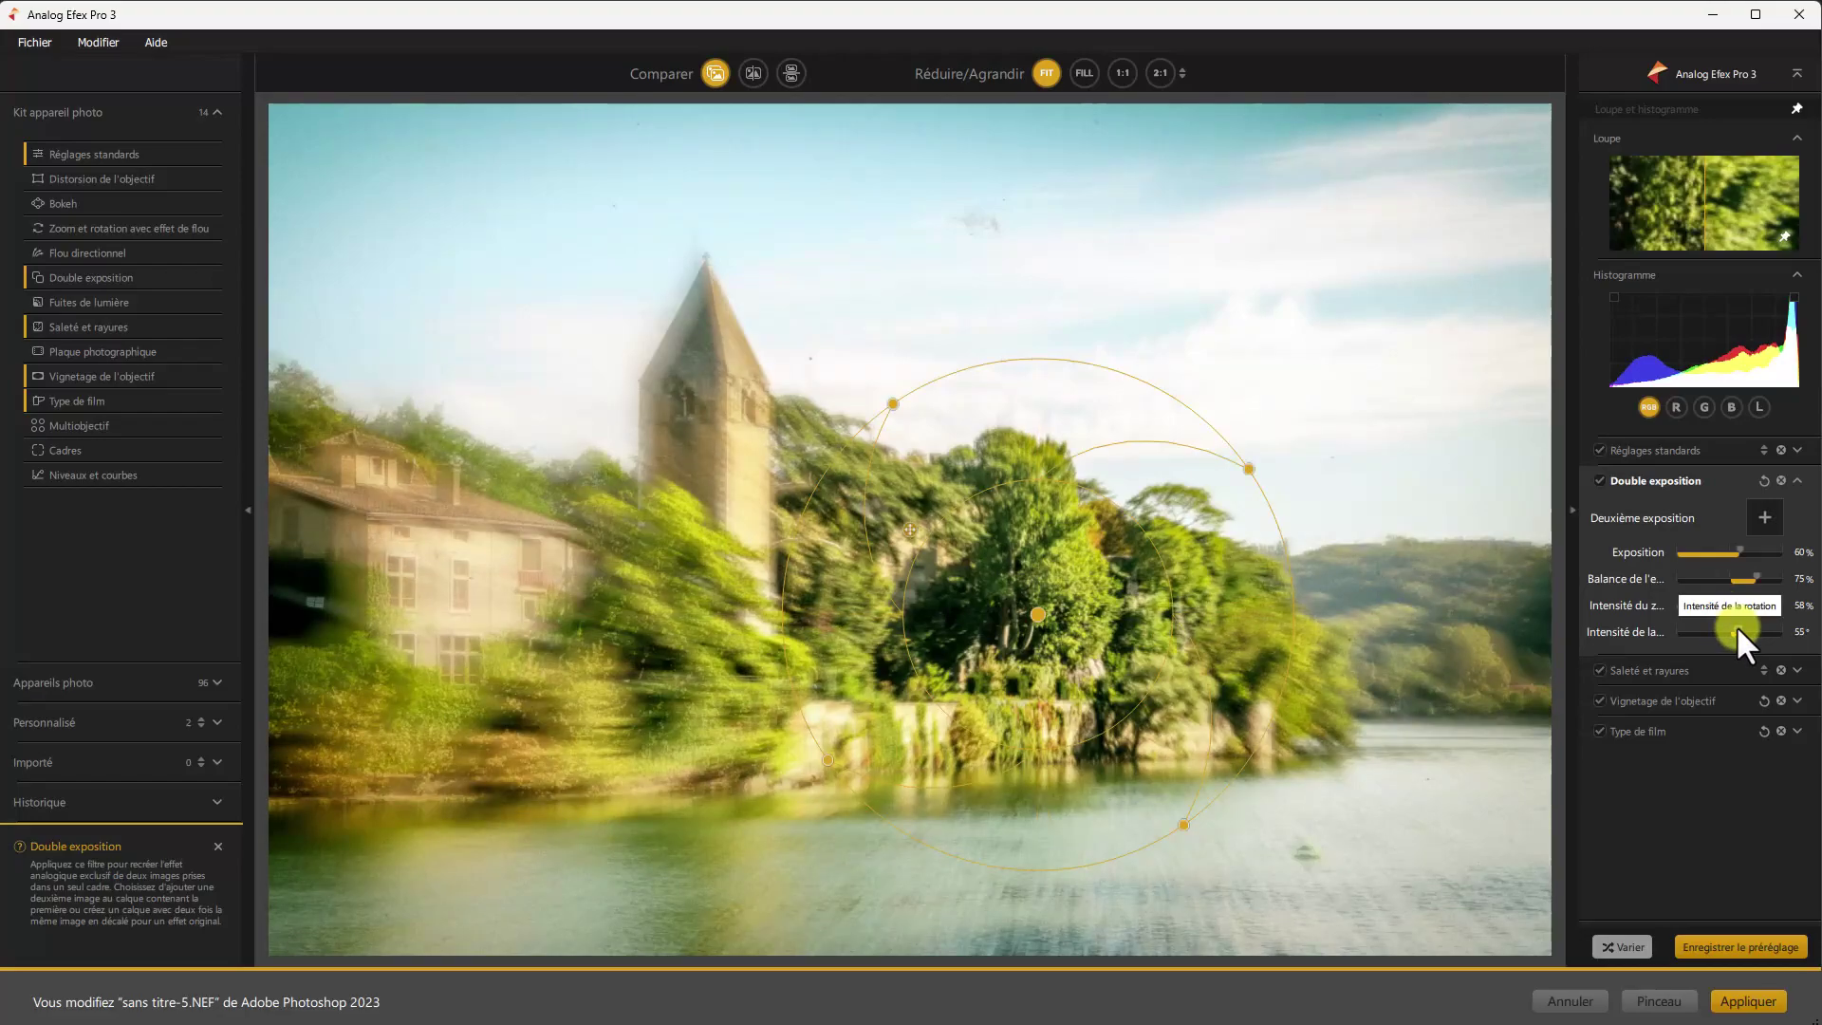
Step: Enlarge the second exposure's frame directly on the photo and shift it slightly right and down
{"action": "mouse_move", "coordinate": [1454, 594]}
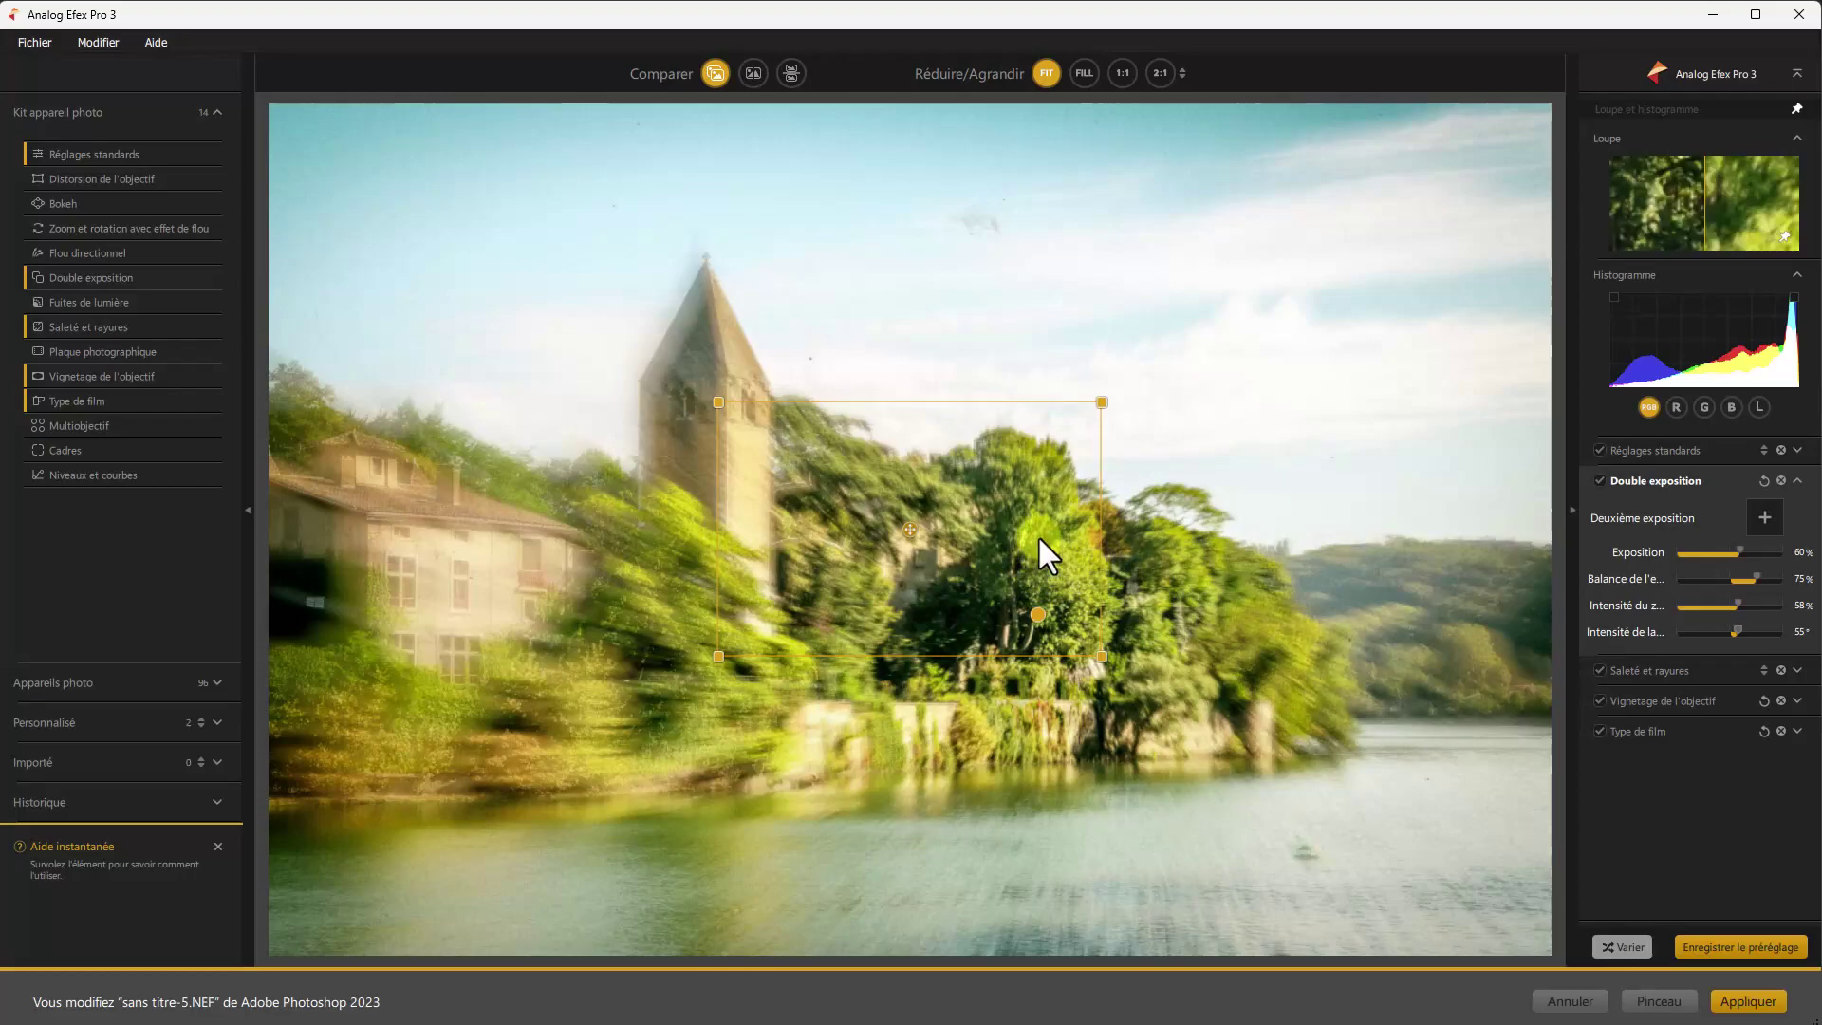
{"action": "left_click_drag", "start_coordinate": [1102, 402], "coordinate": [1143, 385]}
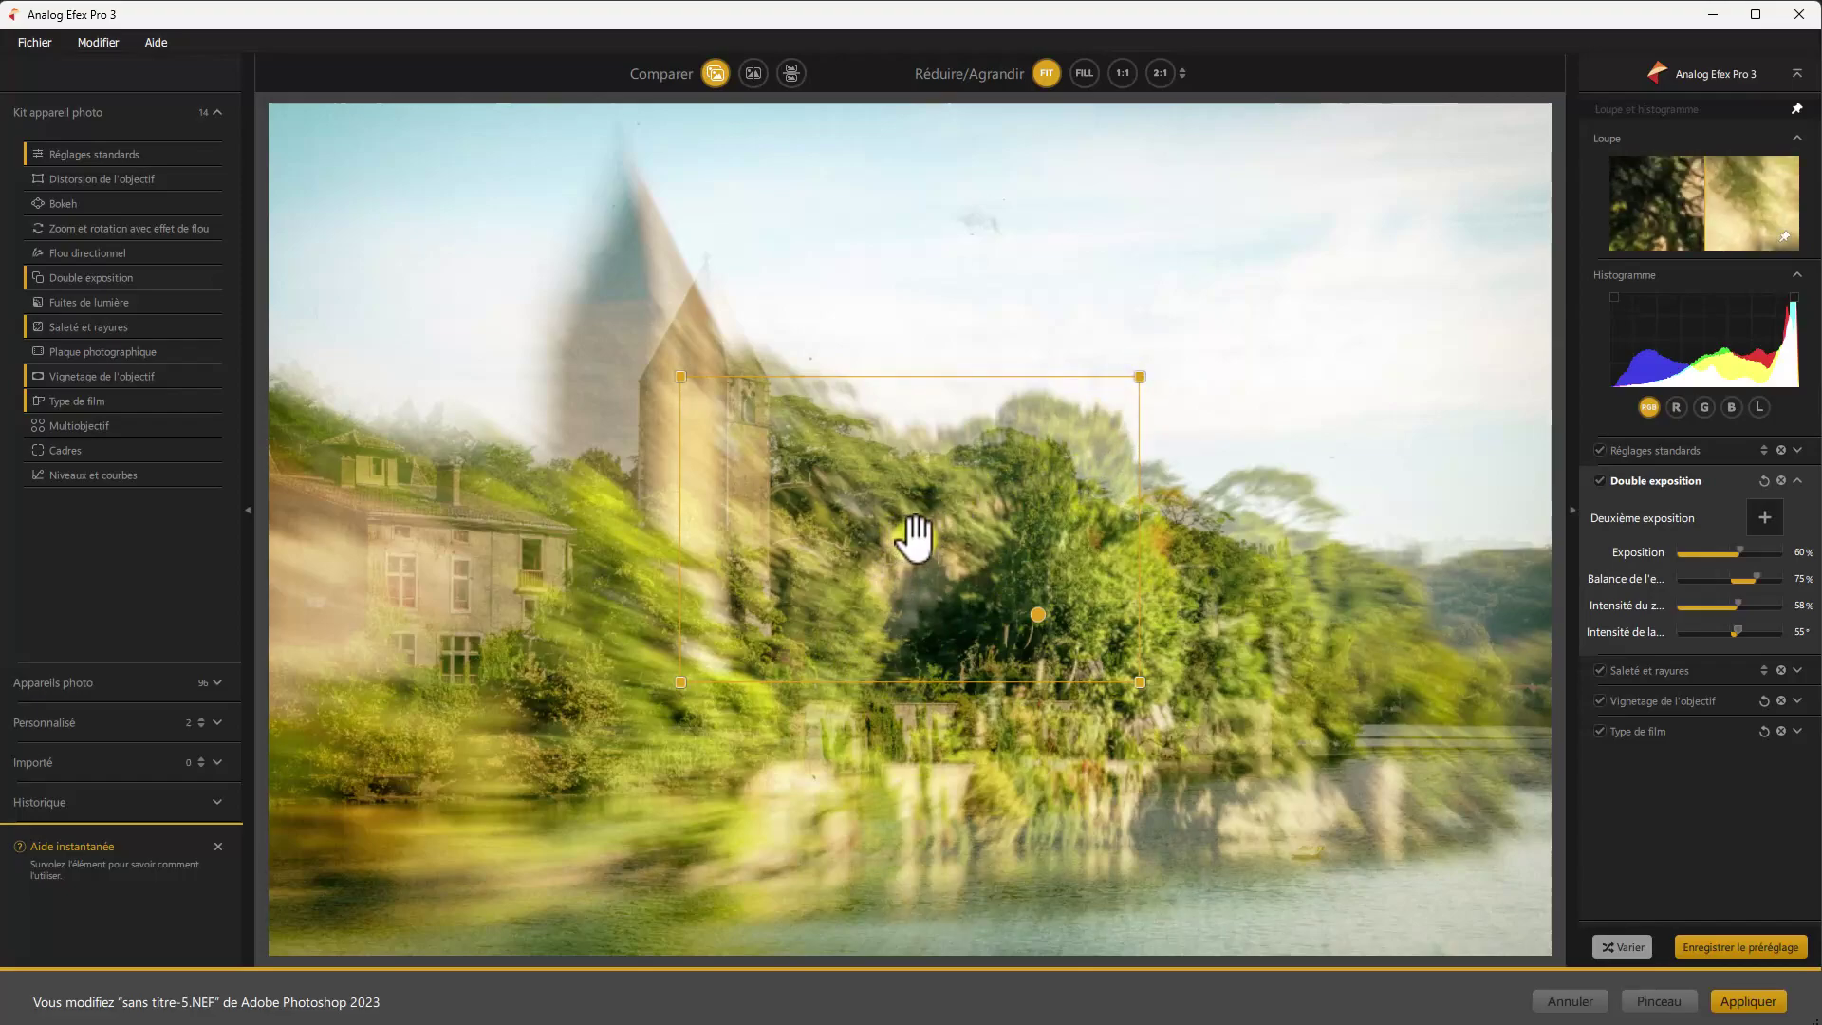
{"action": "left_click_drag", "start_coordinate": [913, 539], "coordinate": [963, 547]}
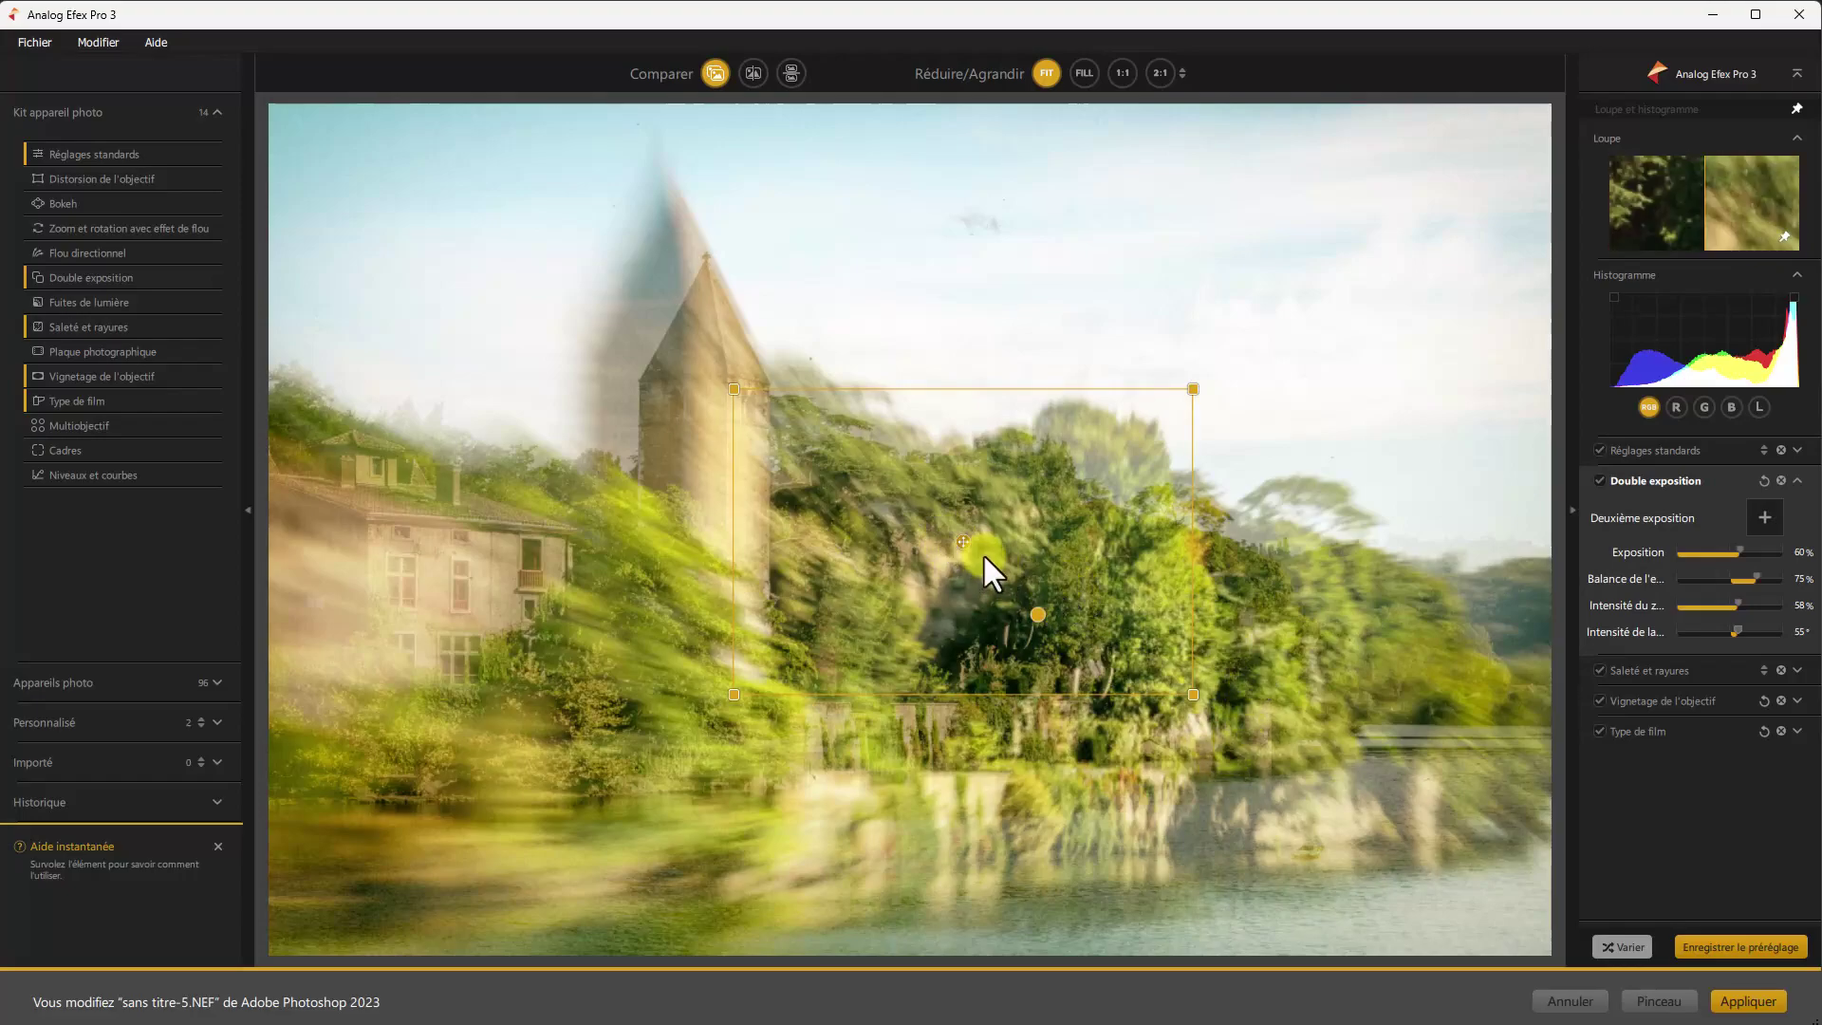
Step: Move the centre of the double exposure's zoom and rotation blur left and slightly up, onto the building among the trees
{"action": "left_click", "coordinate": [1039, 624]}
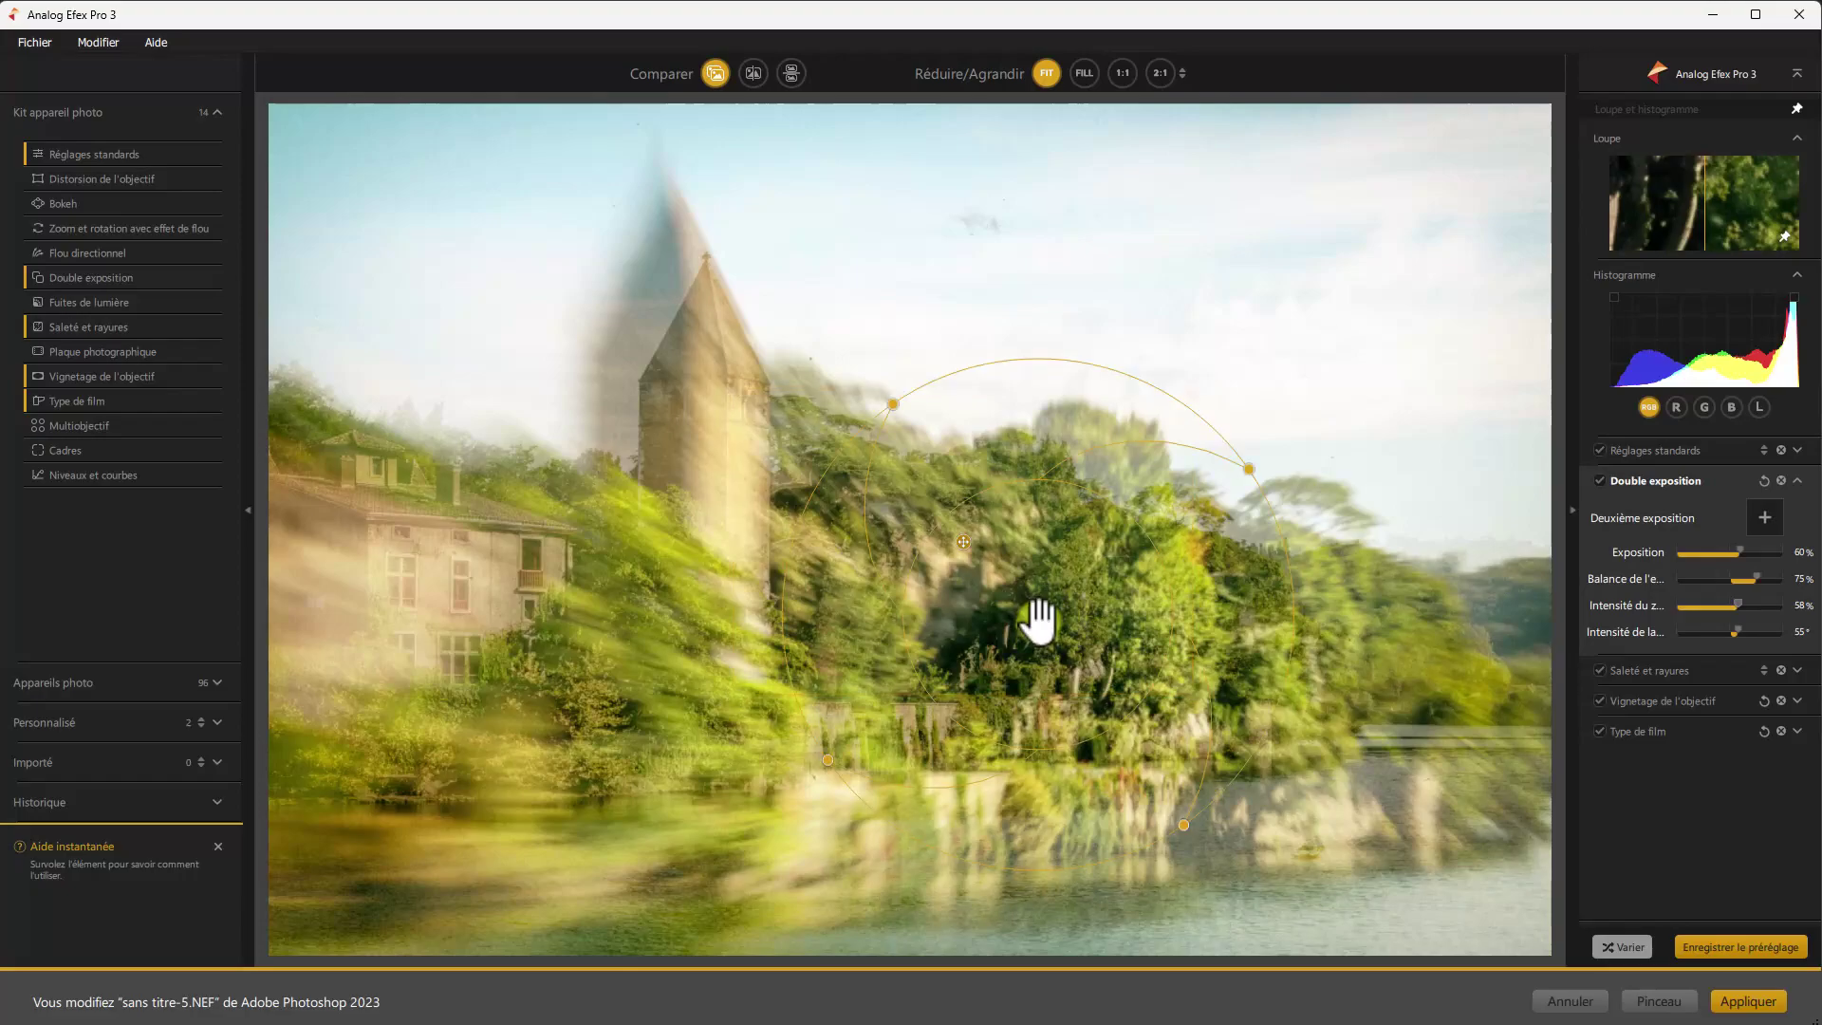
{"action": "left_click", "coordinate": [1638, 695]}
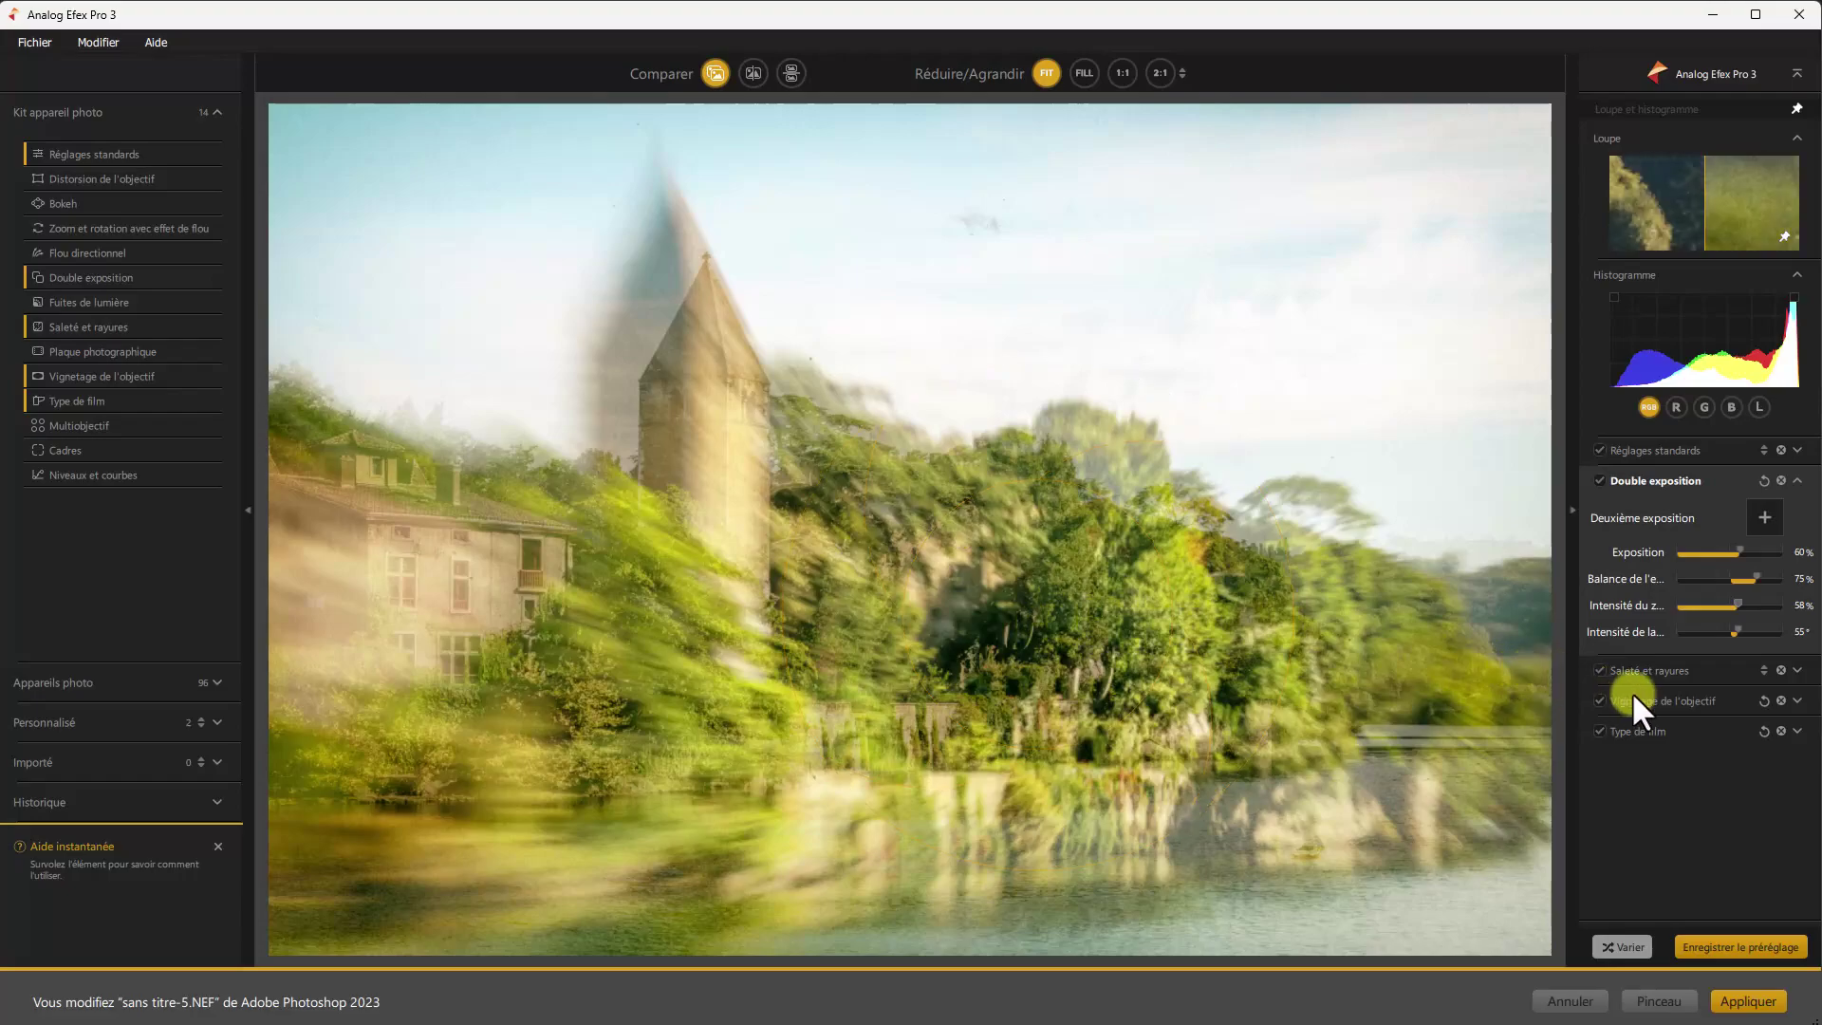
{"action": "left_click", "coordinate": [1177, 571]}
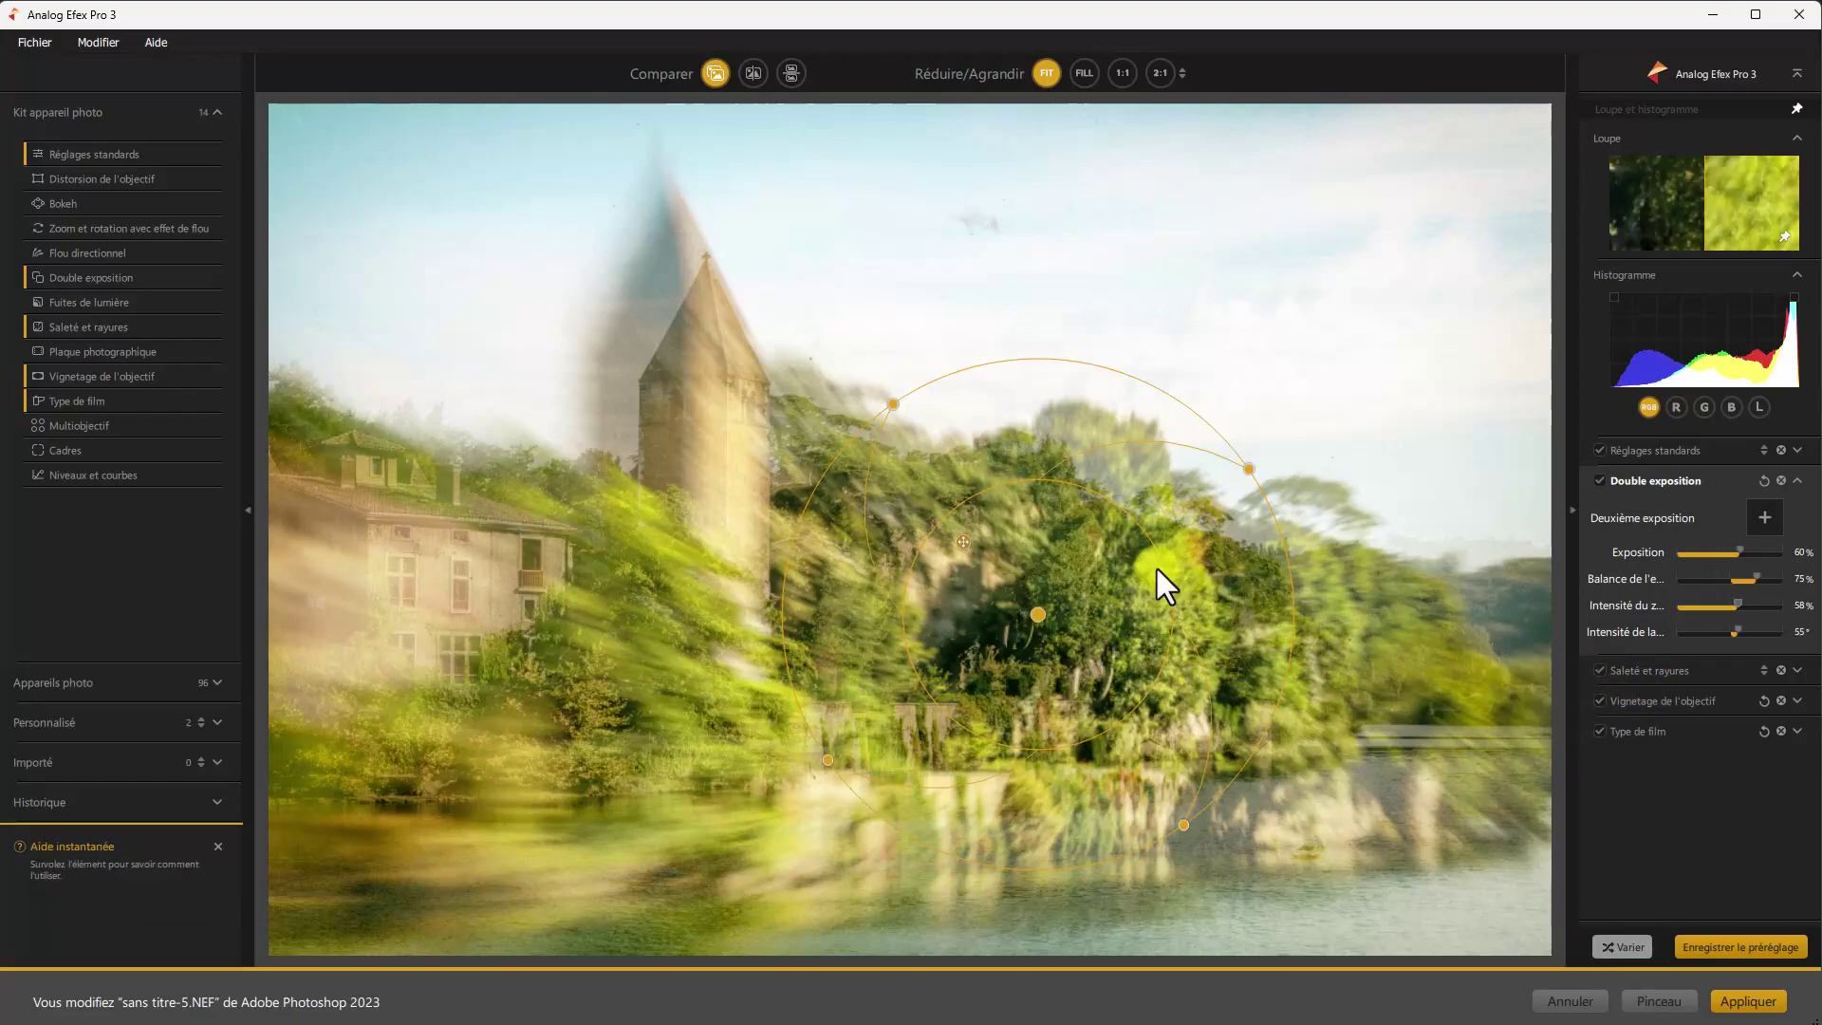
{"action": "left_click", "coordinate": [1182, 480]}
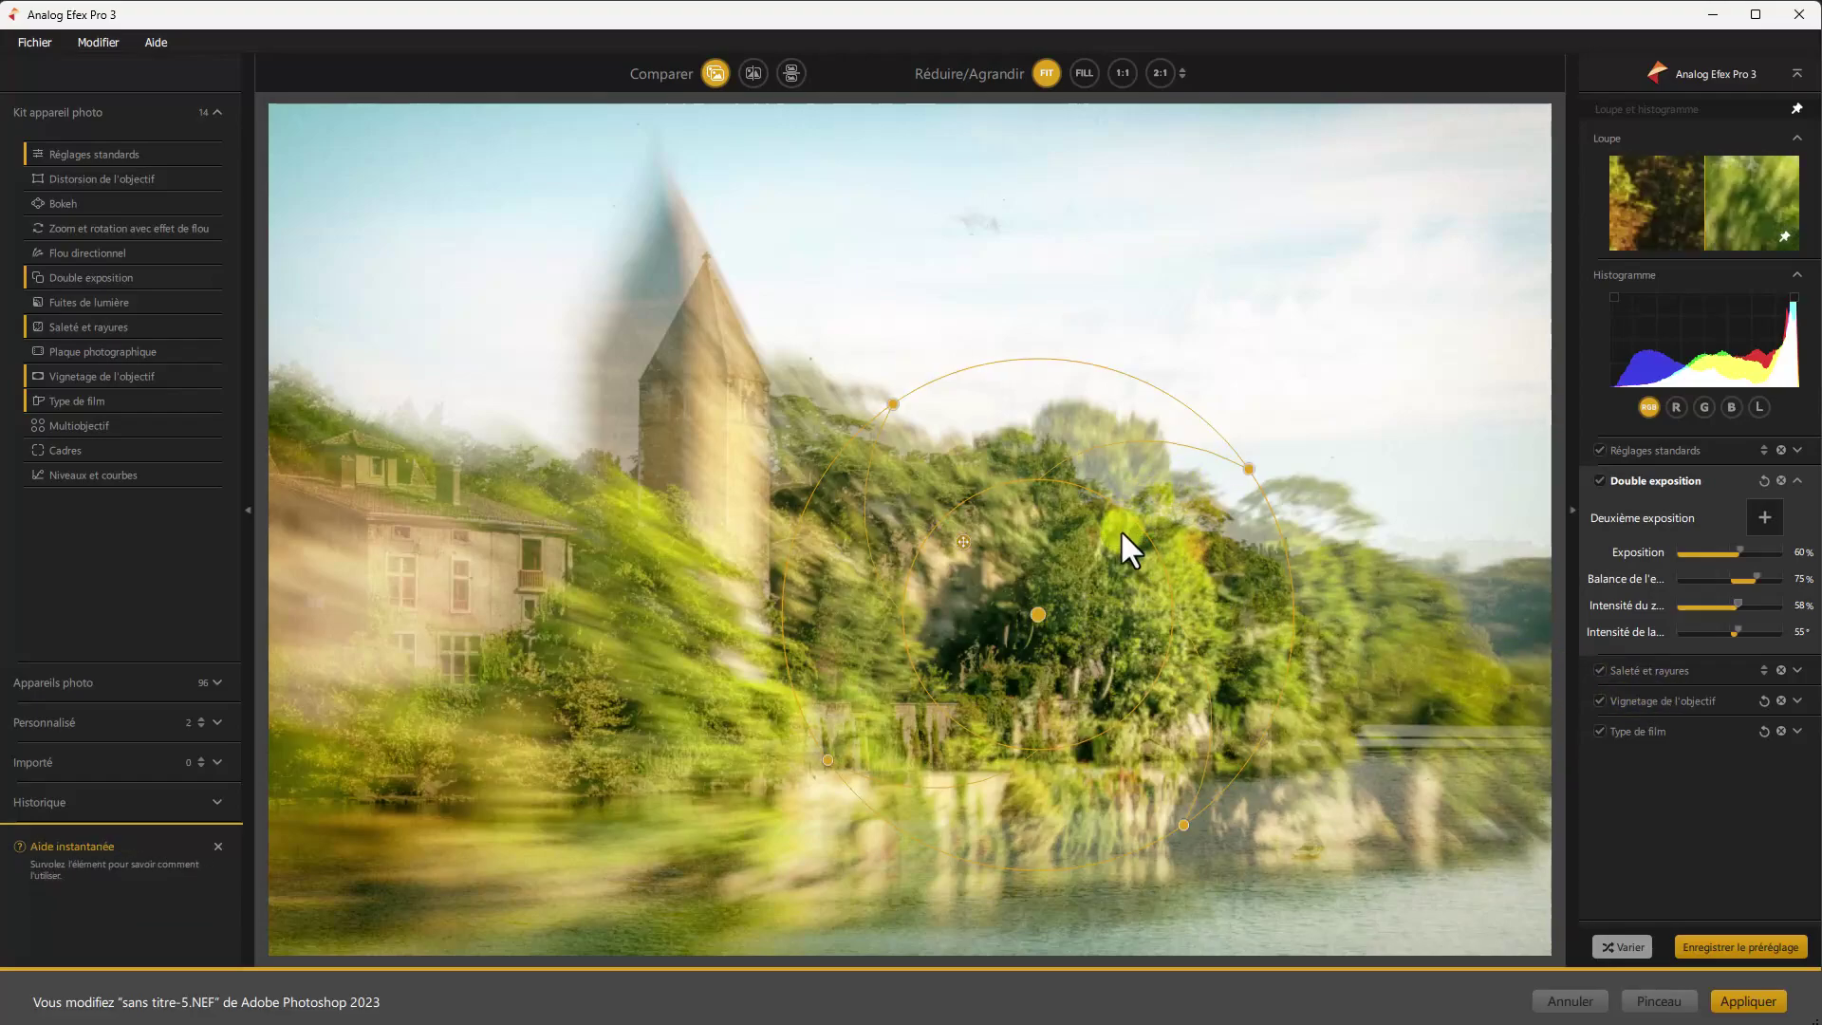
{"action": "left_click", "coordinate": [1039, 612]}
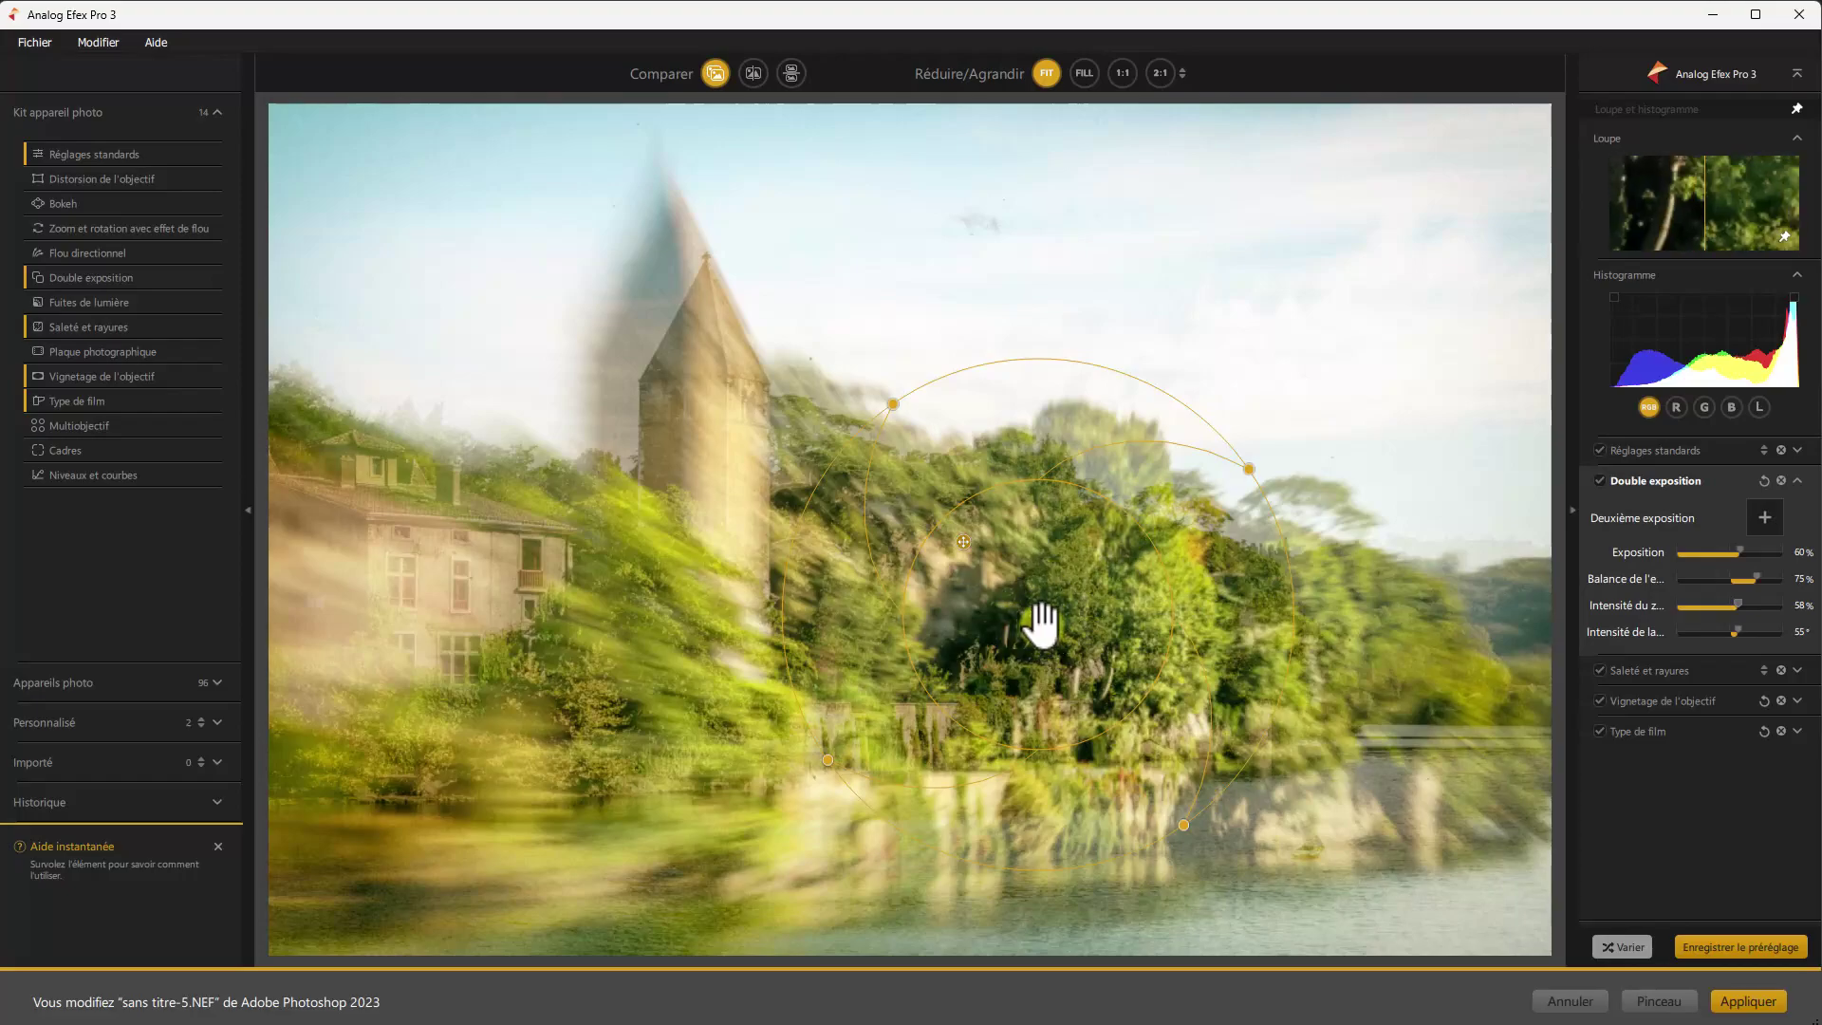
{"action": "left_click_drag", "start_coordinate": [1041, 624], "coordinate": [926, 605]}
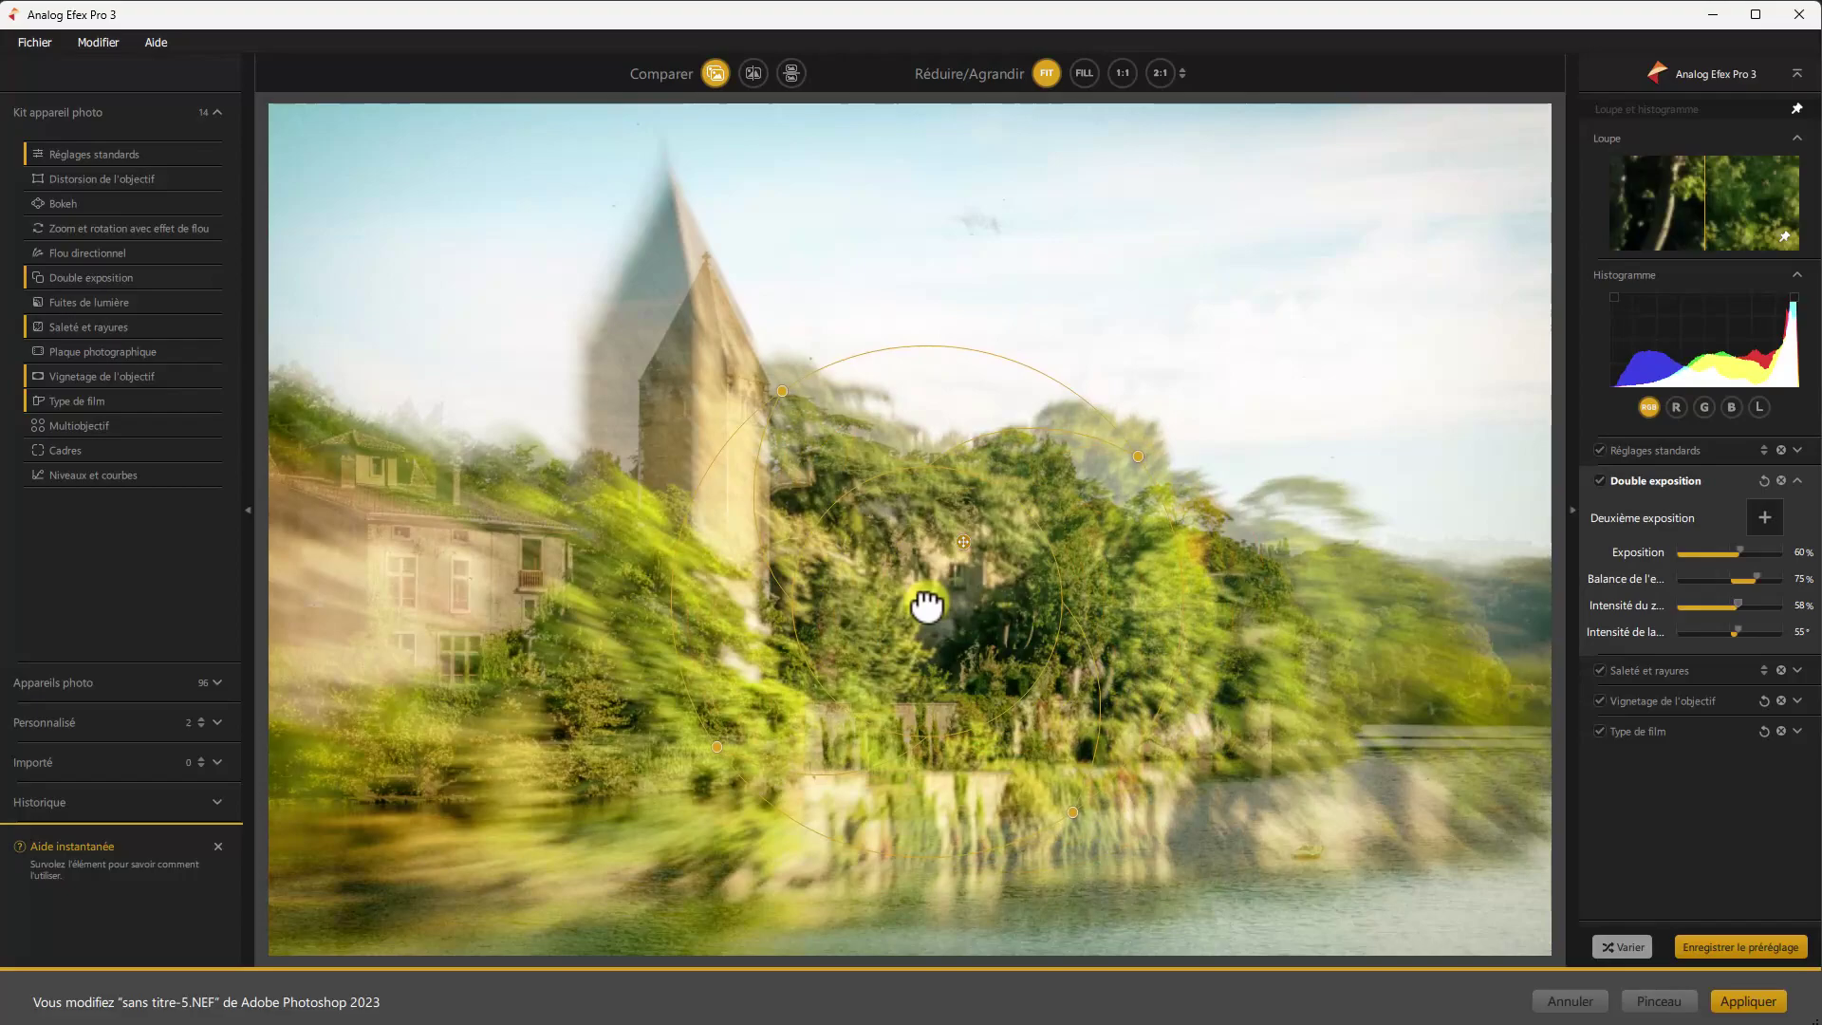
Step: Adjust the double exposure's protected centre and raise its zoom intensity to 86% and rotation intensity to 21° with the circles on the photo
{"action": "left_click", "coordinate": [1041, 619]}
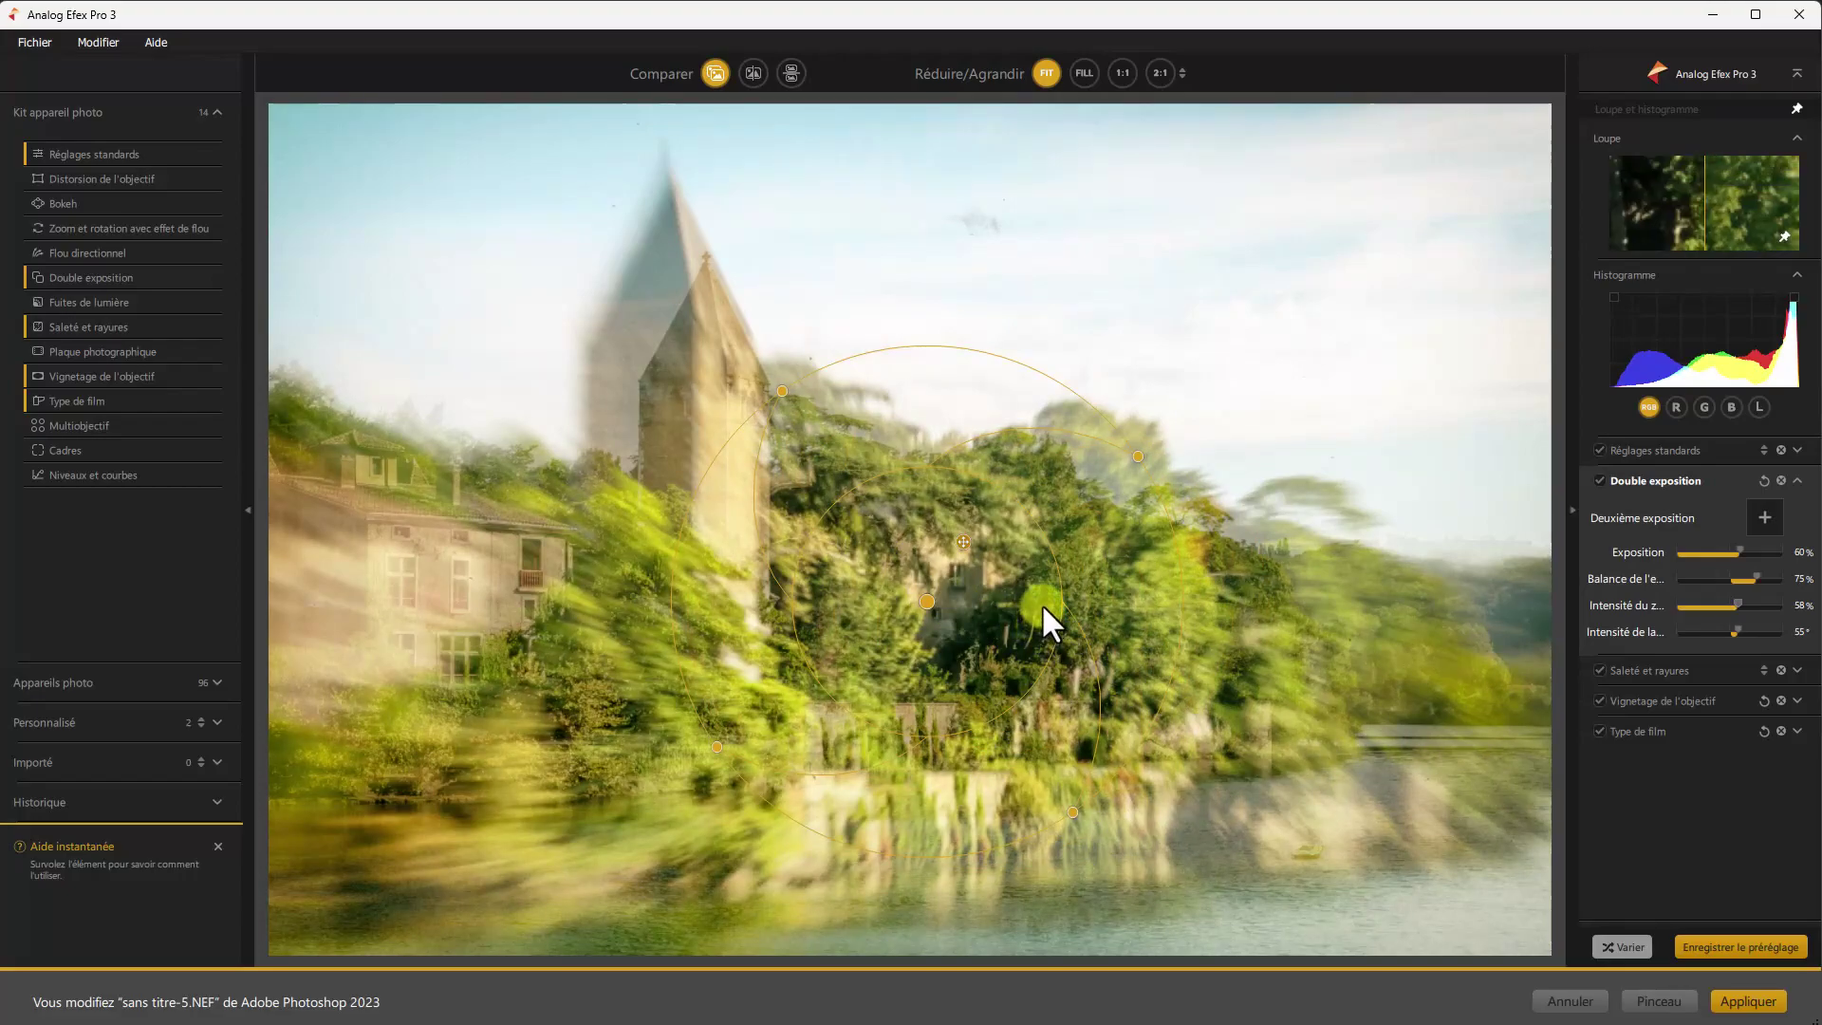
{"action": "left_click_drag", "start_coordinate": [1092, 568], "coordinate": [1118, 485]}
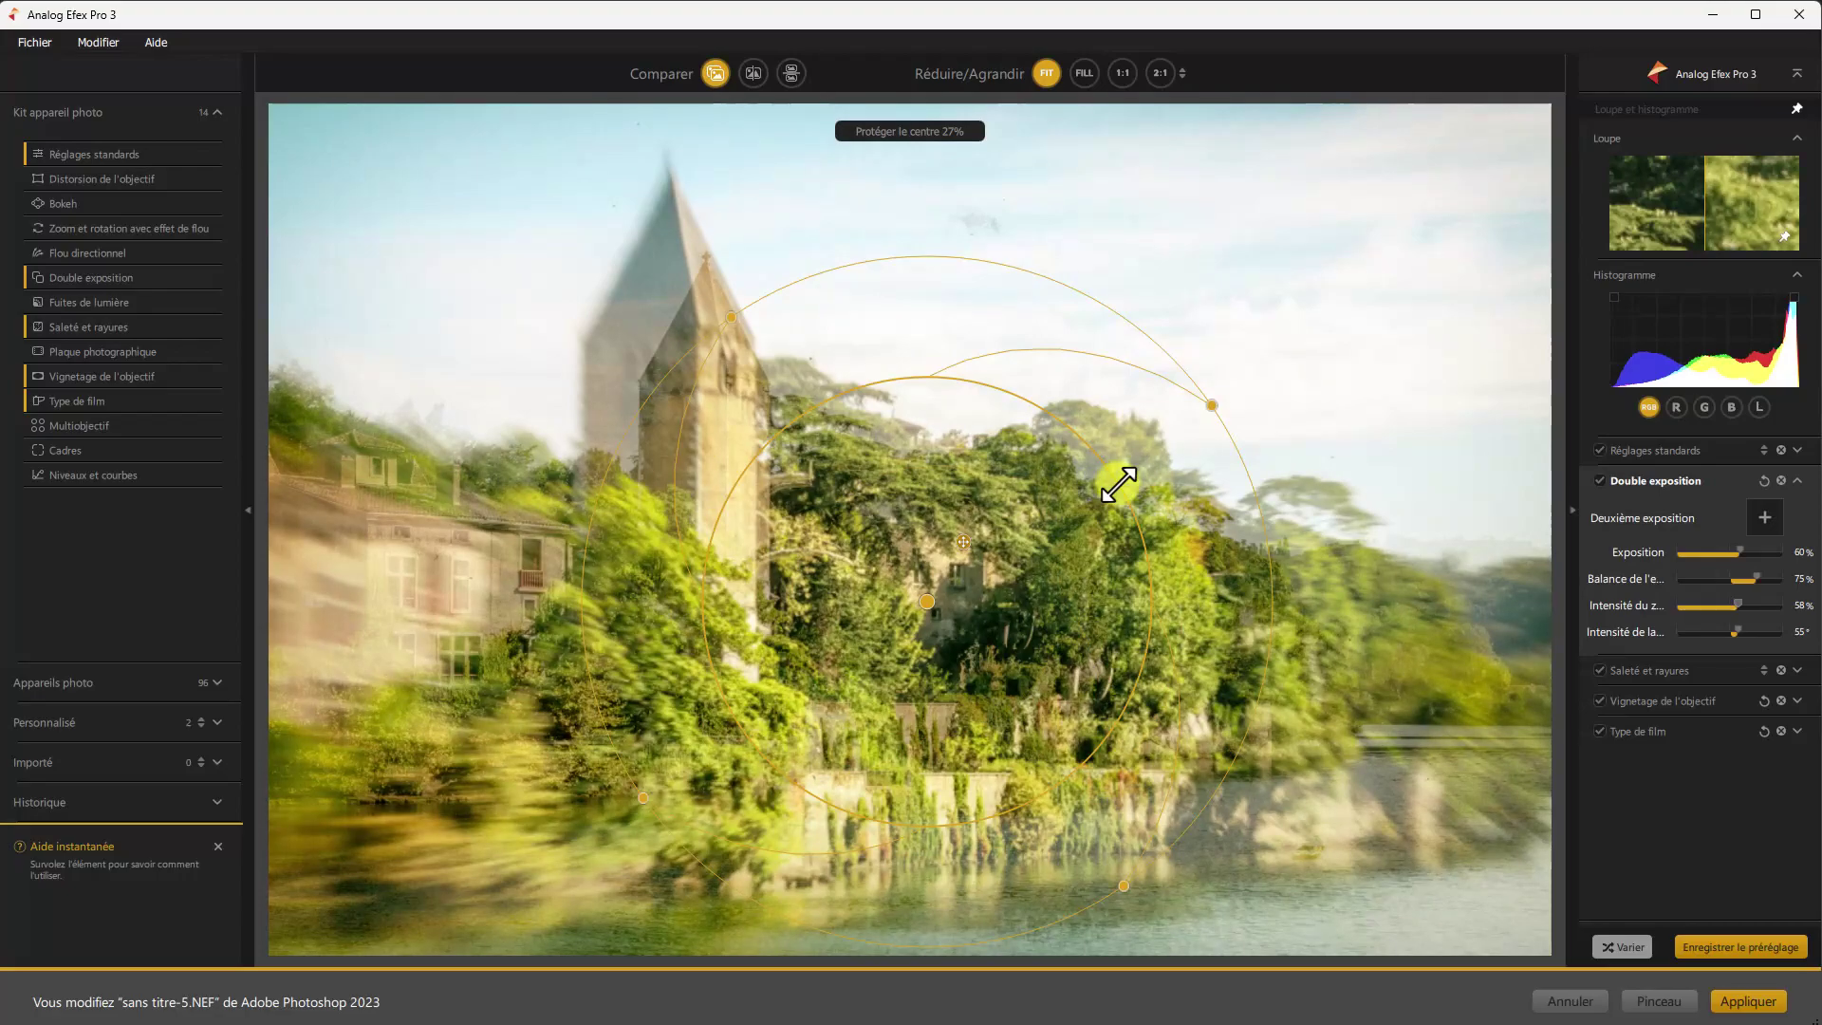
{"action": "left_click_drag", "start_coordinate": [1119, 485], "coordinate": [1075, 491]}
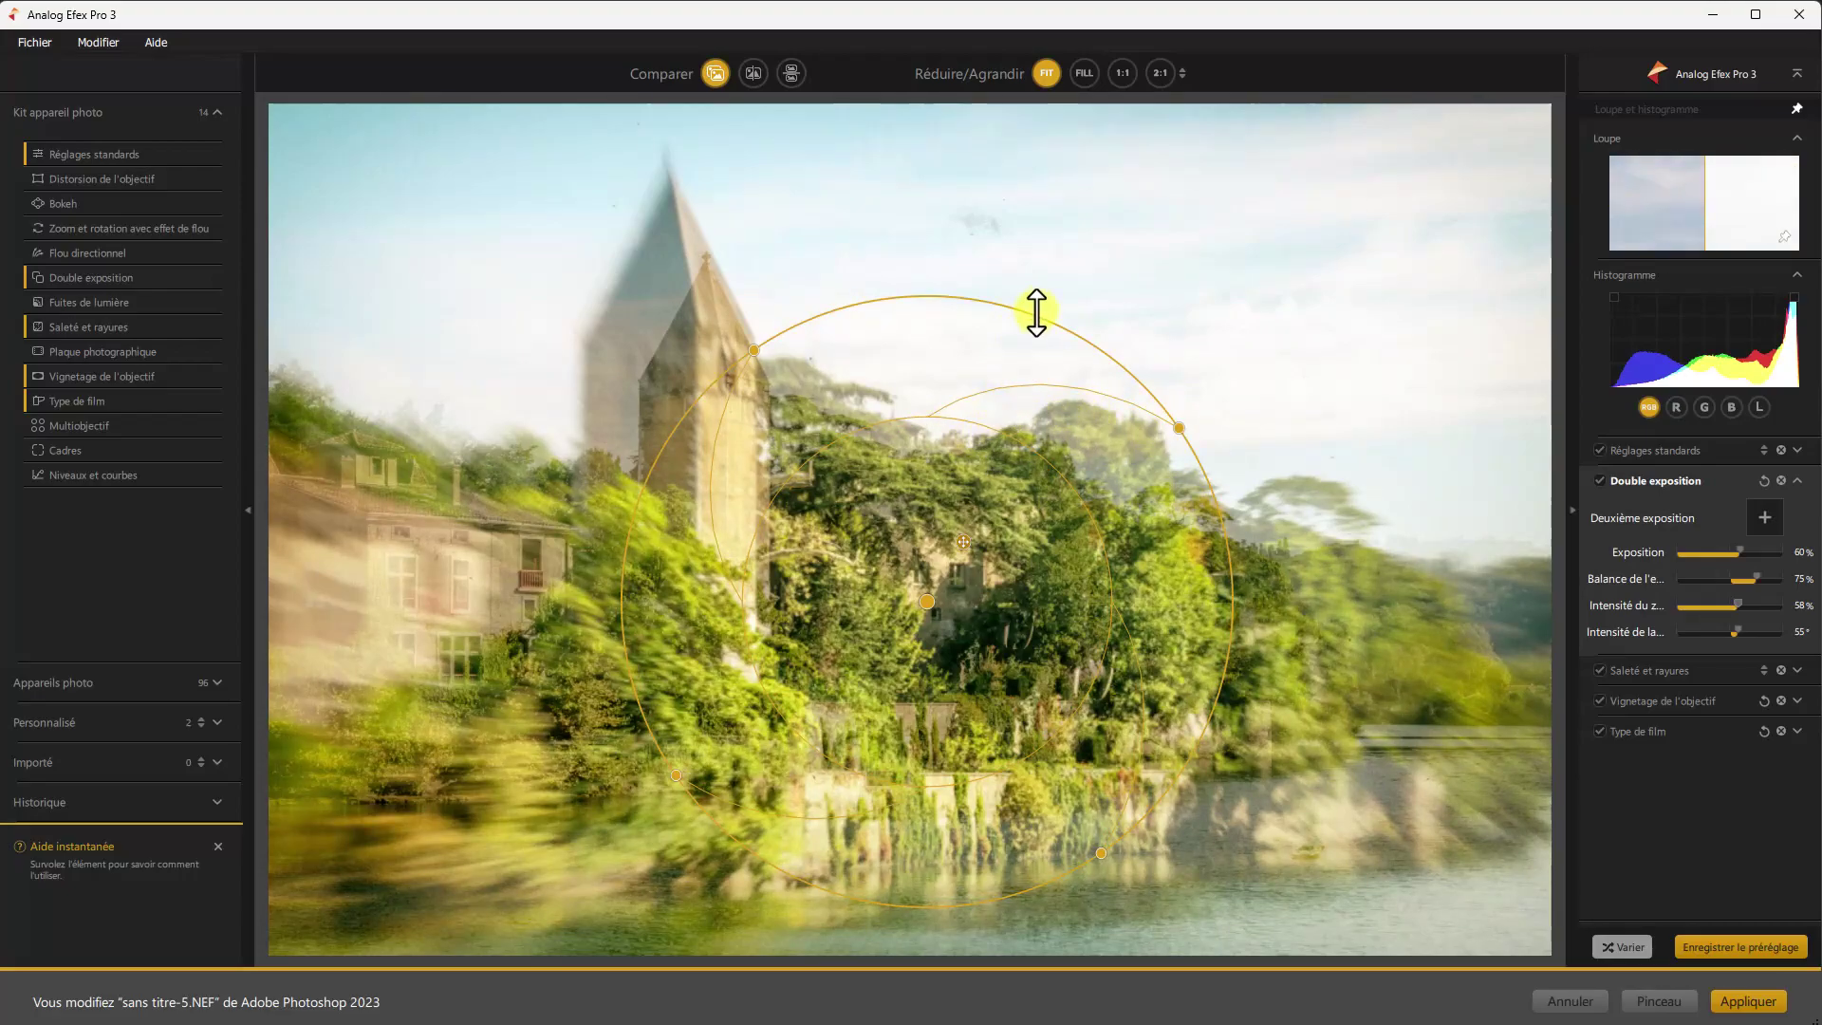
{"action": "left_click_drag", "start_coordinate": [1062, 301], "coordinate": [1094, 289]}
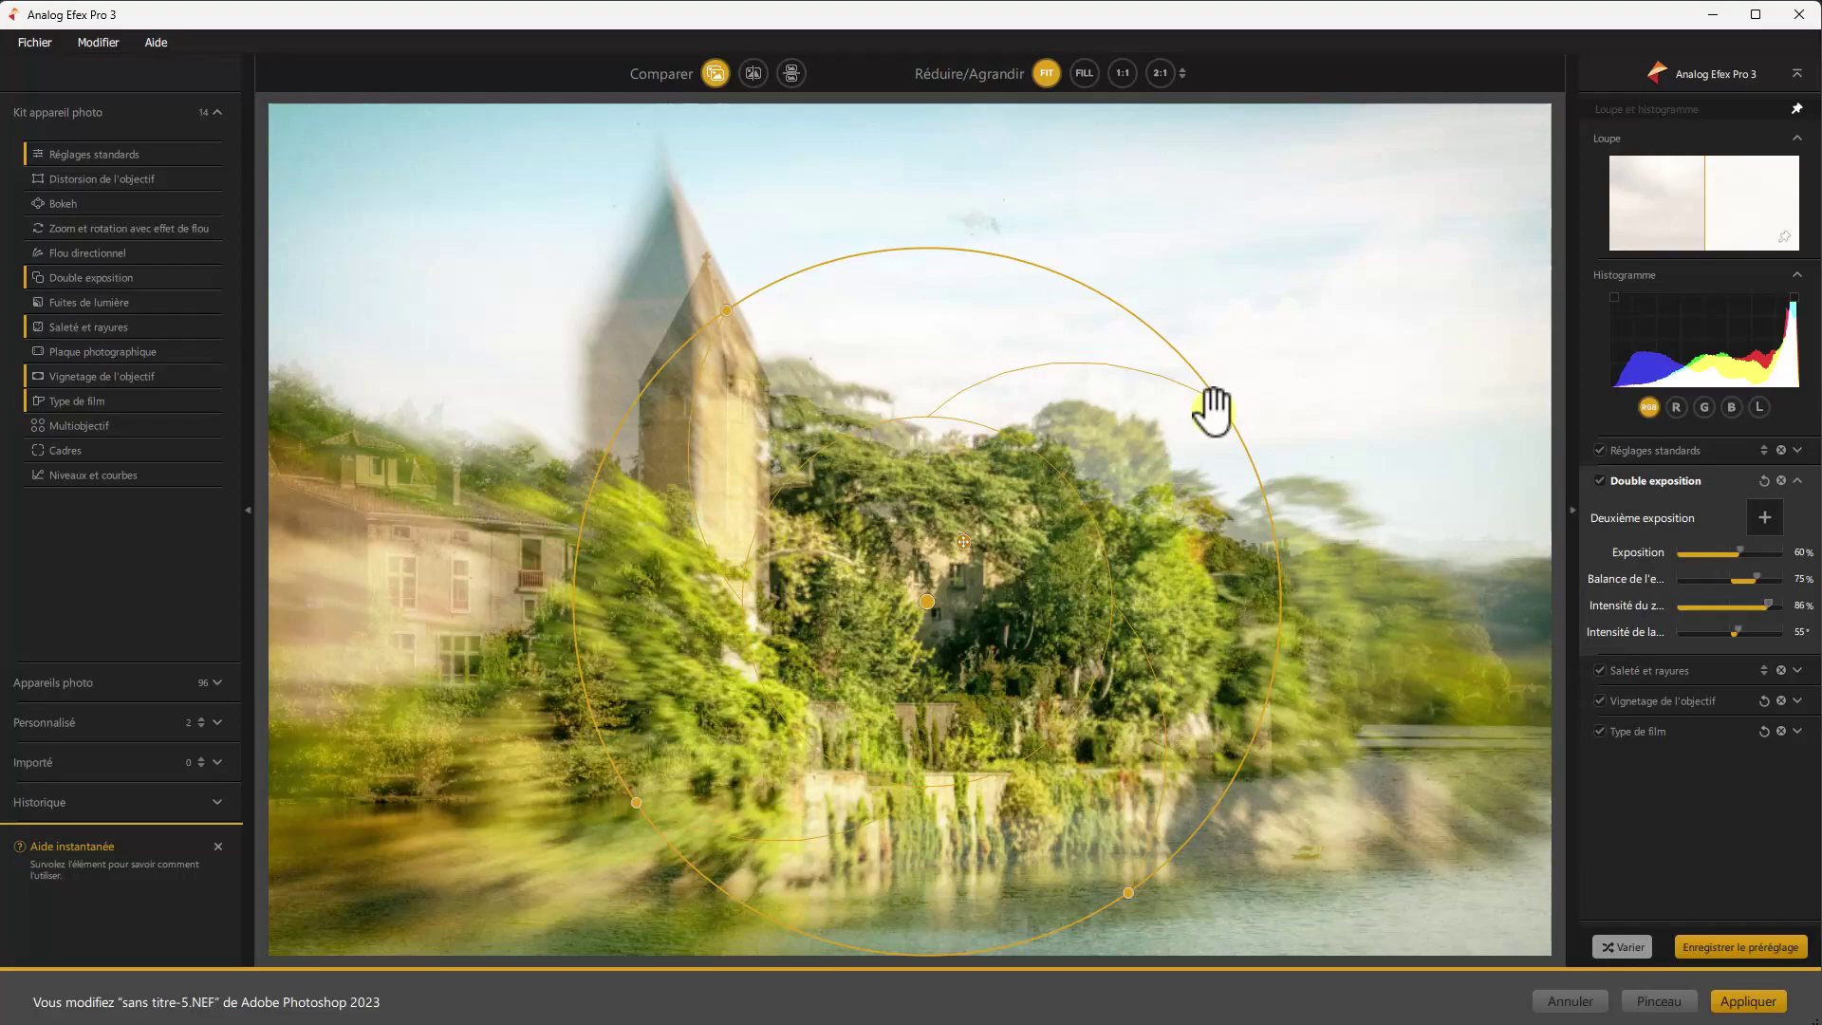
{"action": "left_click_drag", "start_coordinate": [1218, 410], "coordinate": [1052, 264]}
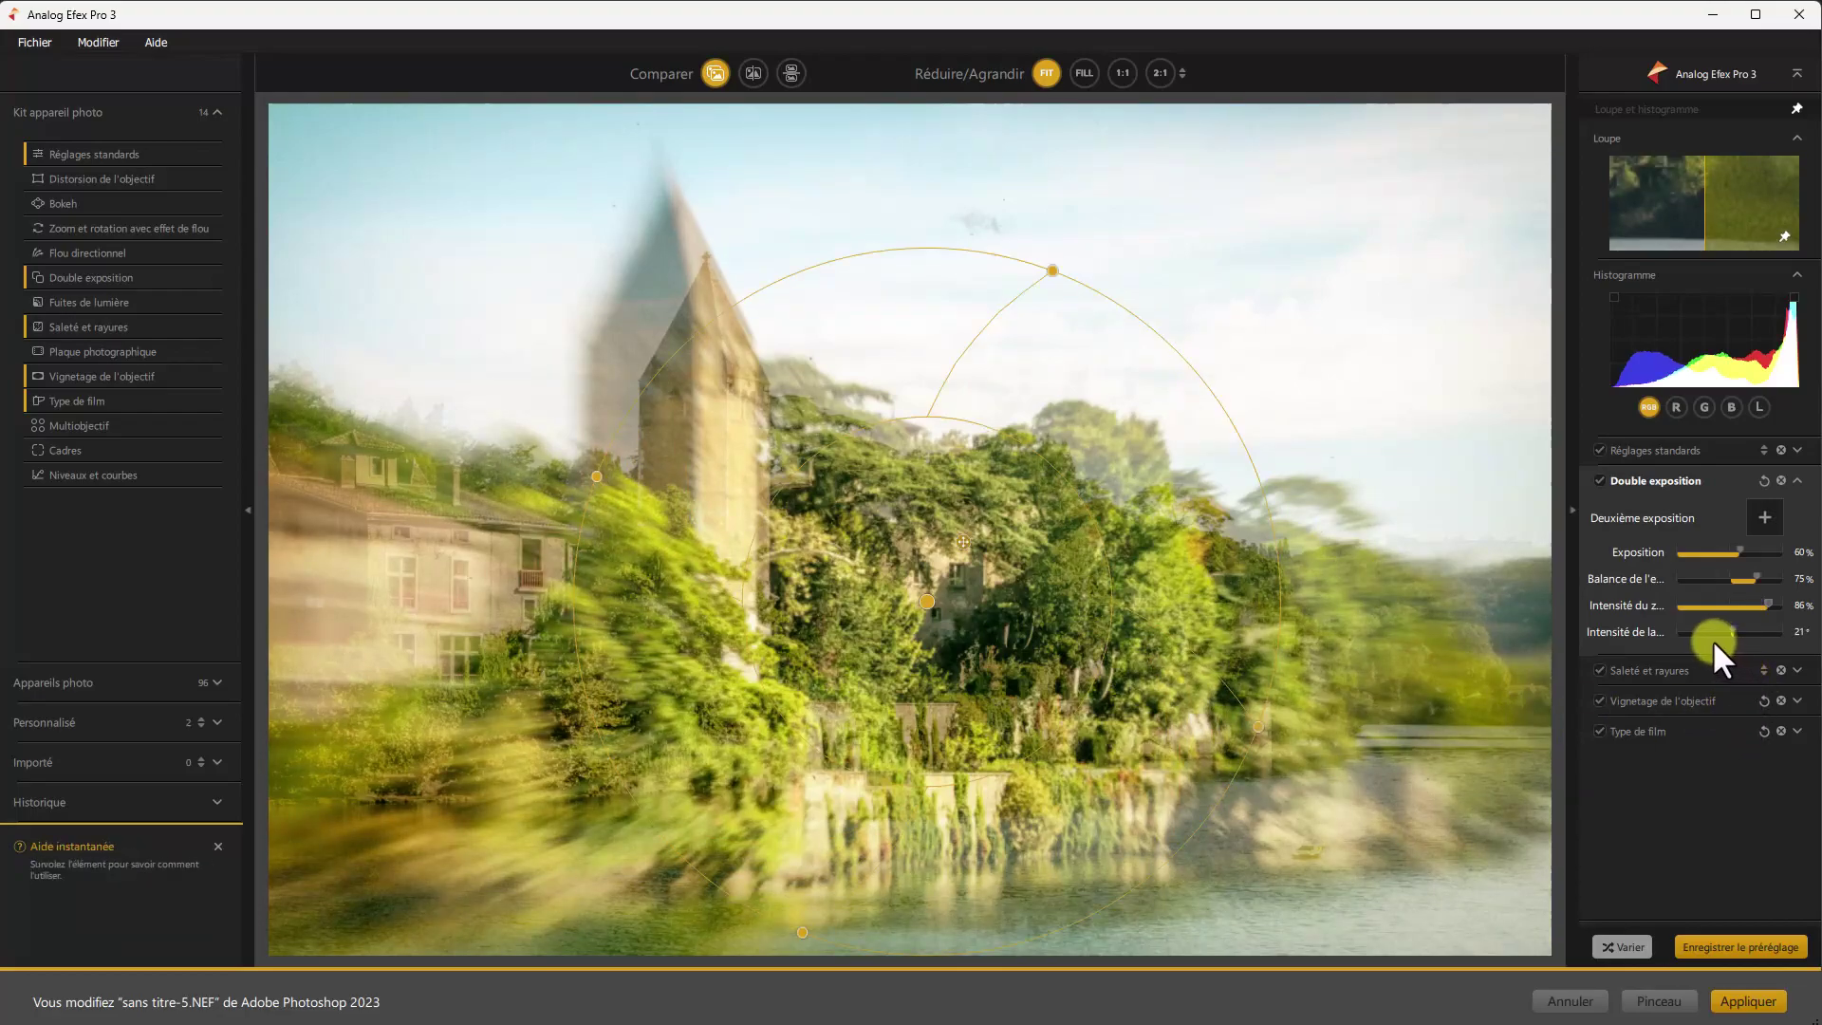
{"action": "mouse_move", "coordinate": [1712, 640]}
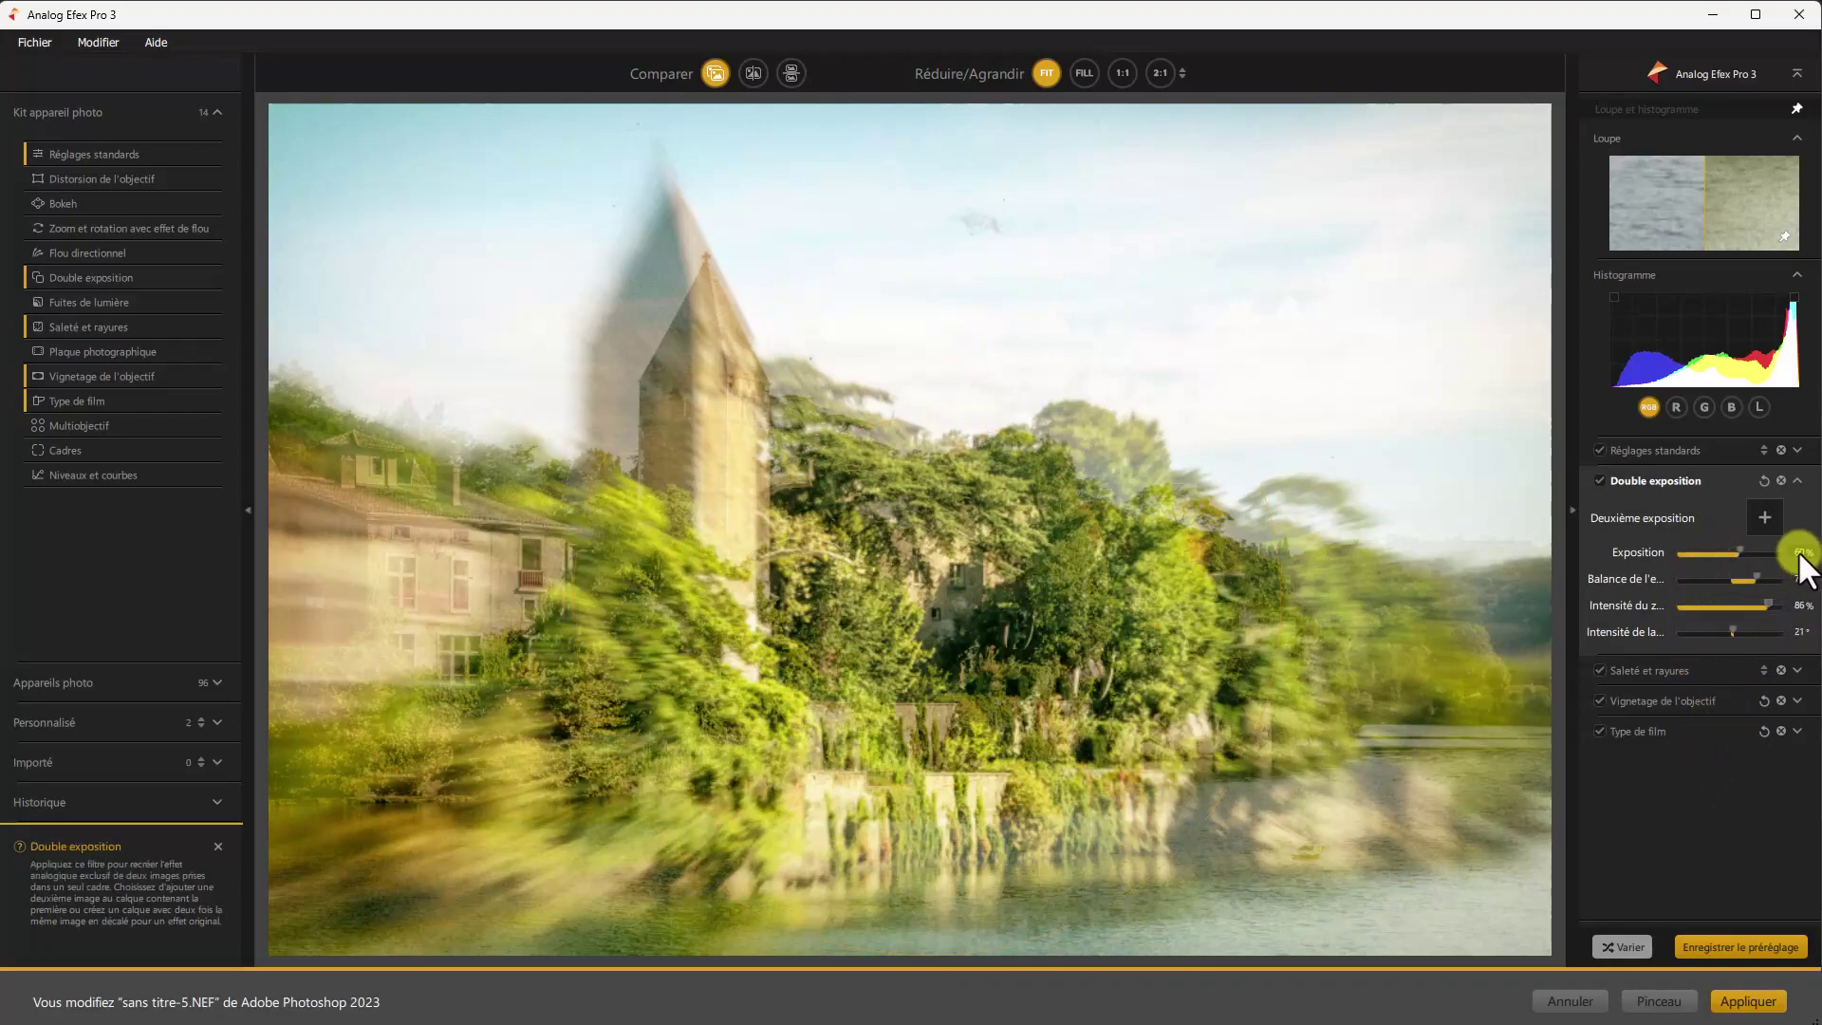
Step: Reset the Double exposition filter to its defaults and load Portrait.jpg as the second exposure image
{"action": "left_click", "coordinate": [1763, 478]}
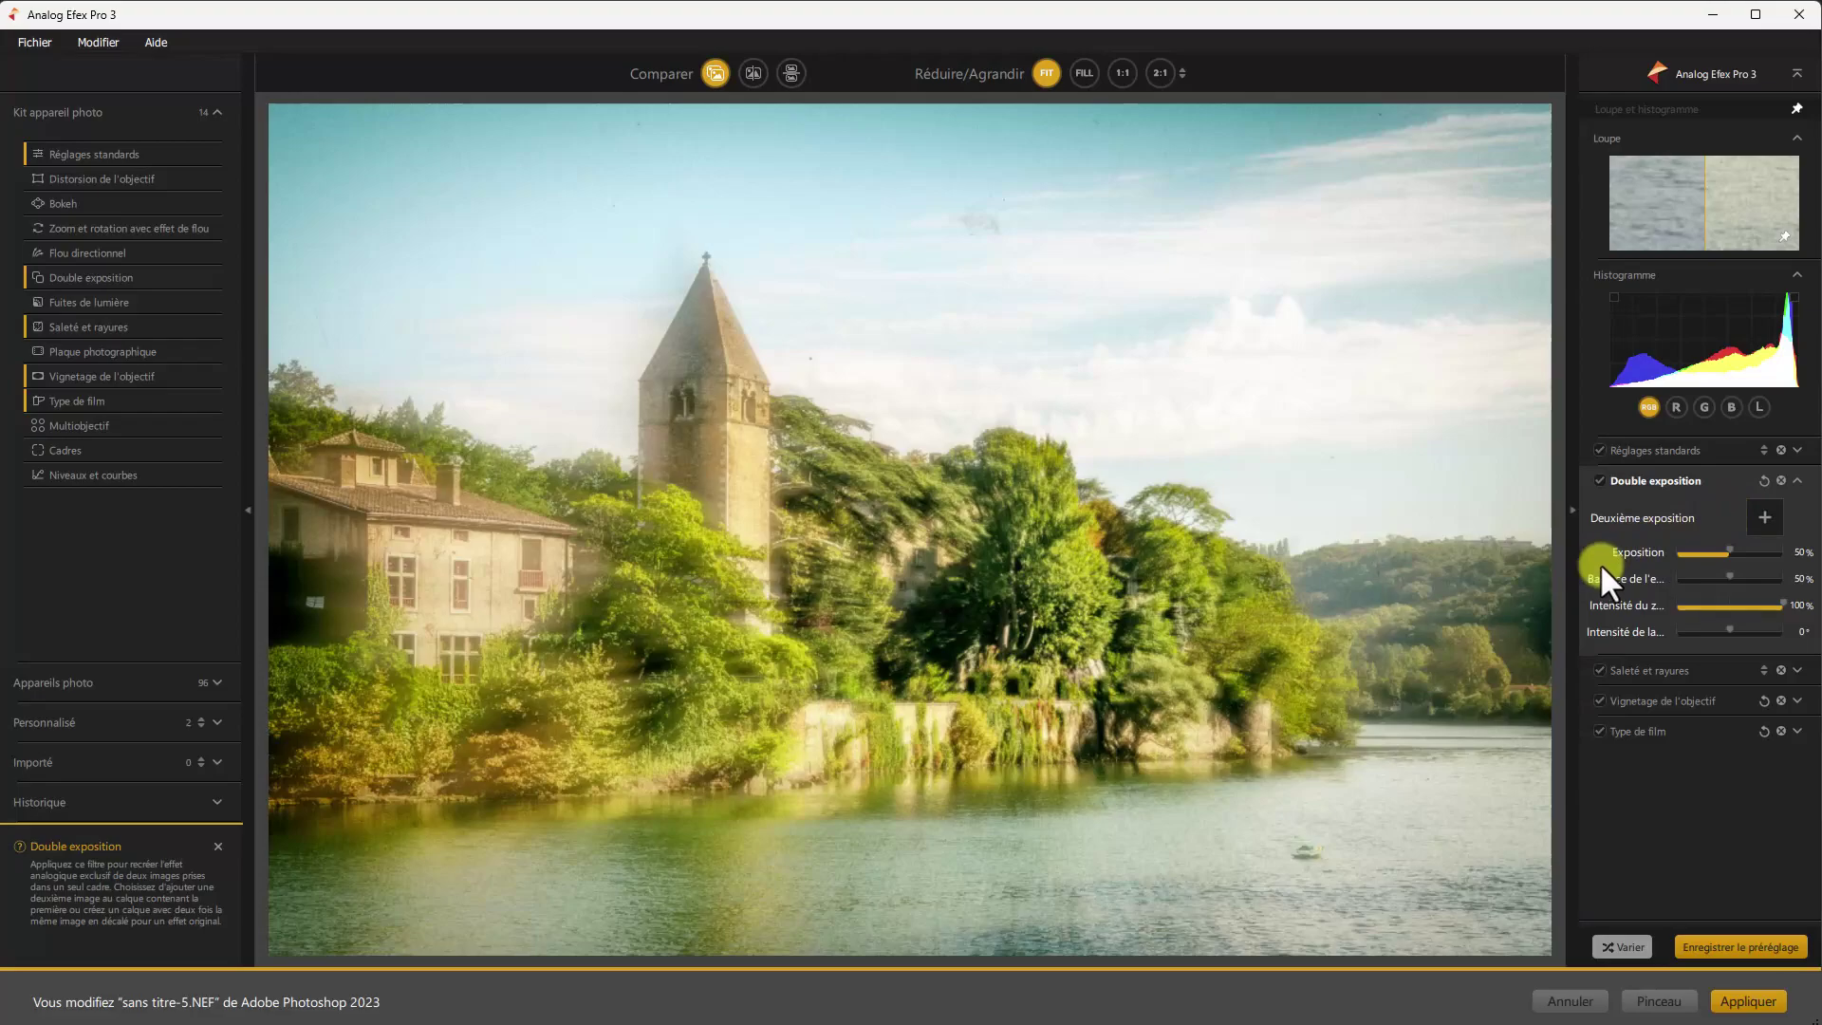
{"action": "left_click", "coordinate": [1765, 517]}
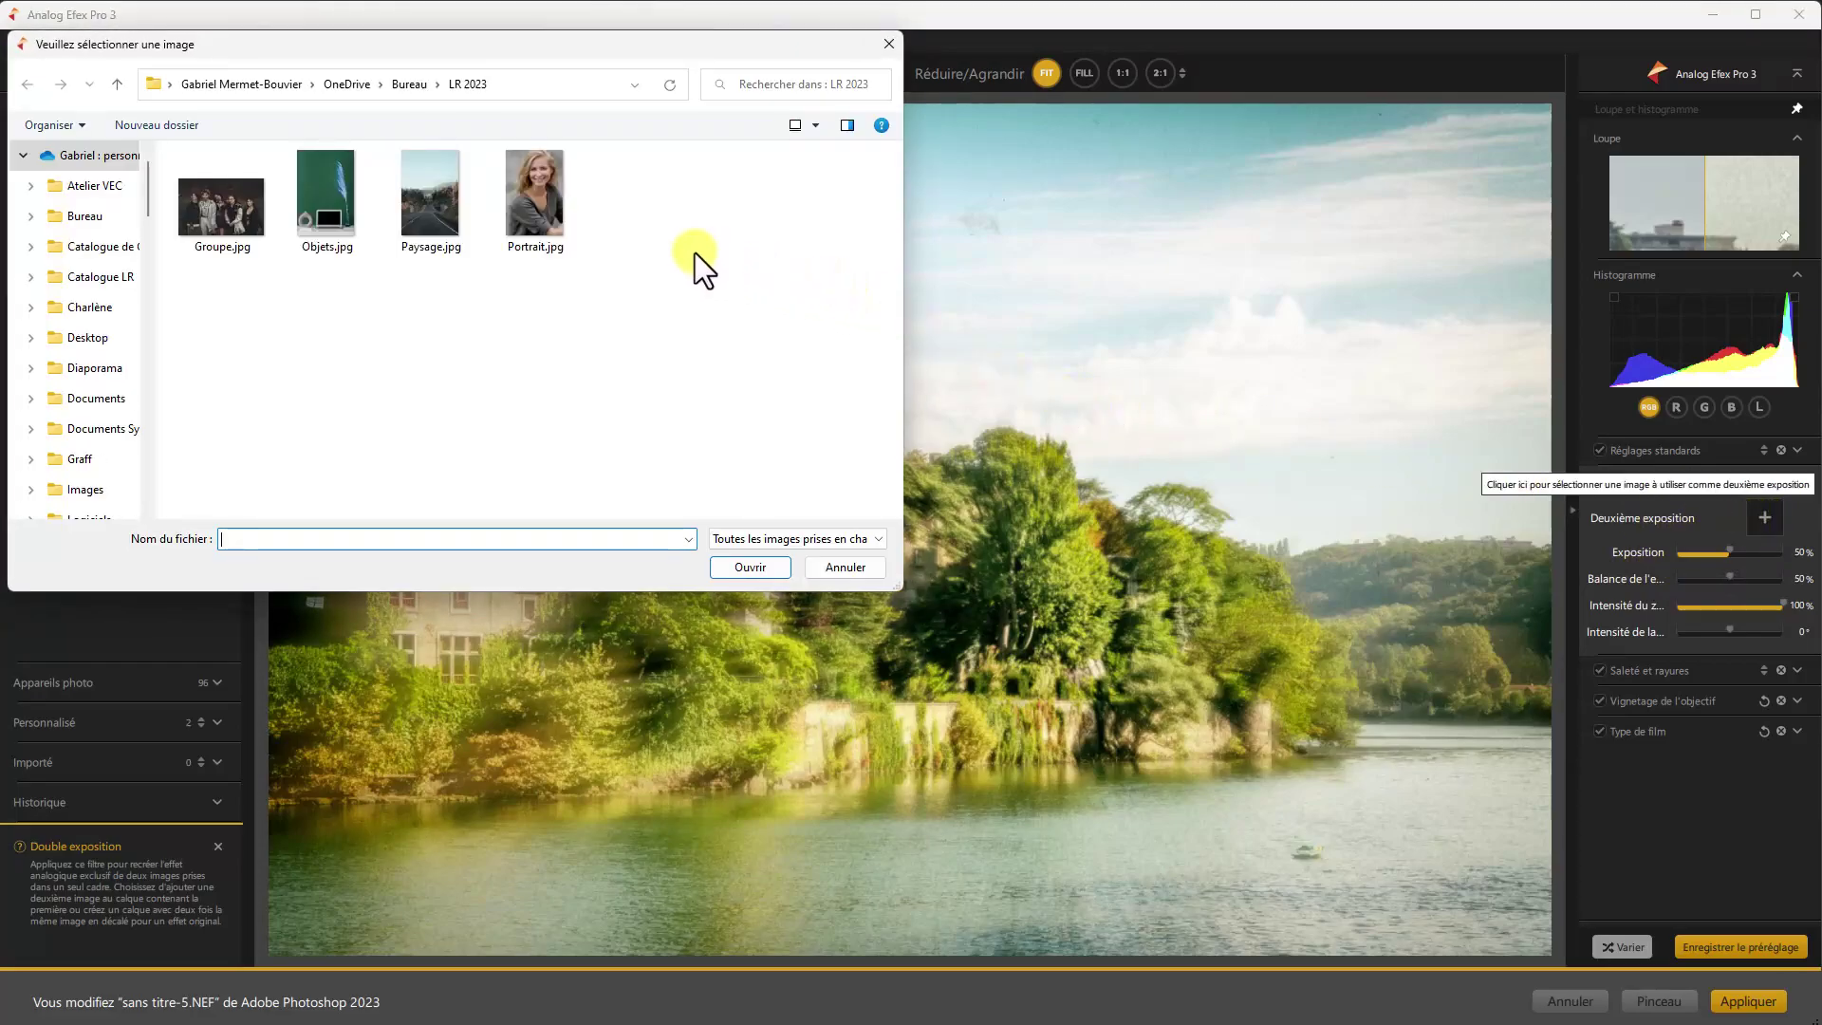
{"action": "left_click", "coordinate": [526, 190]}
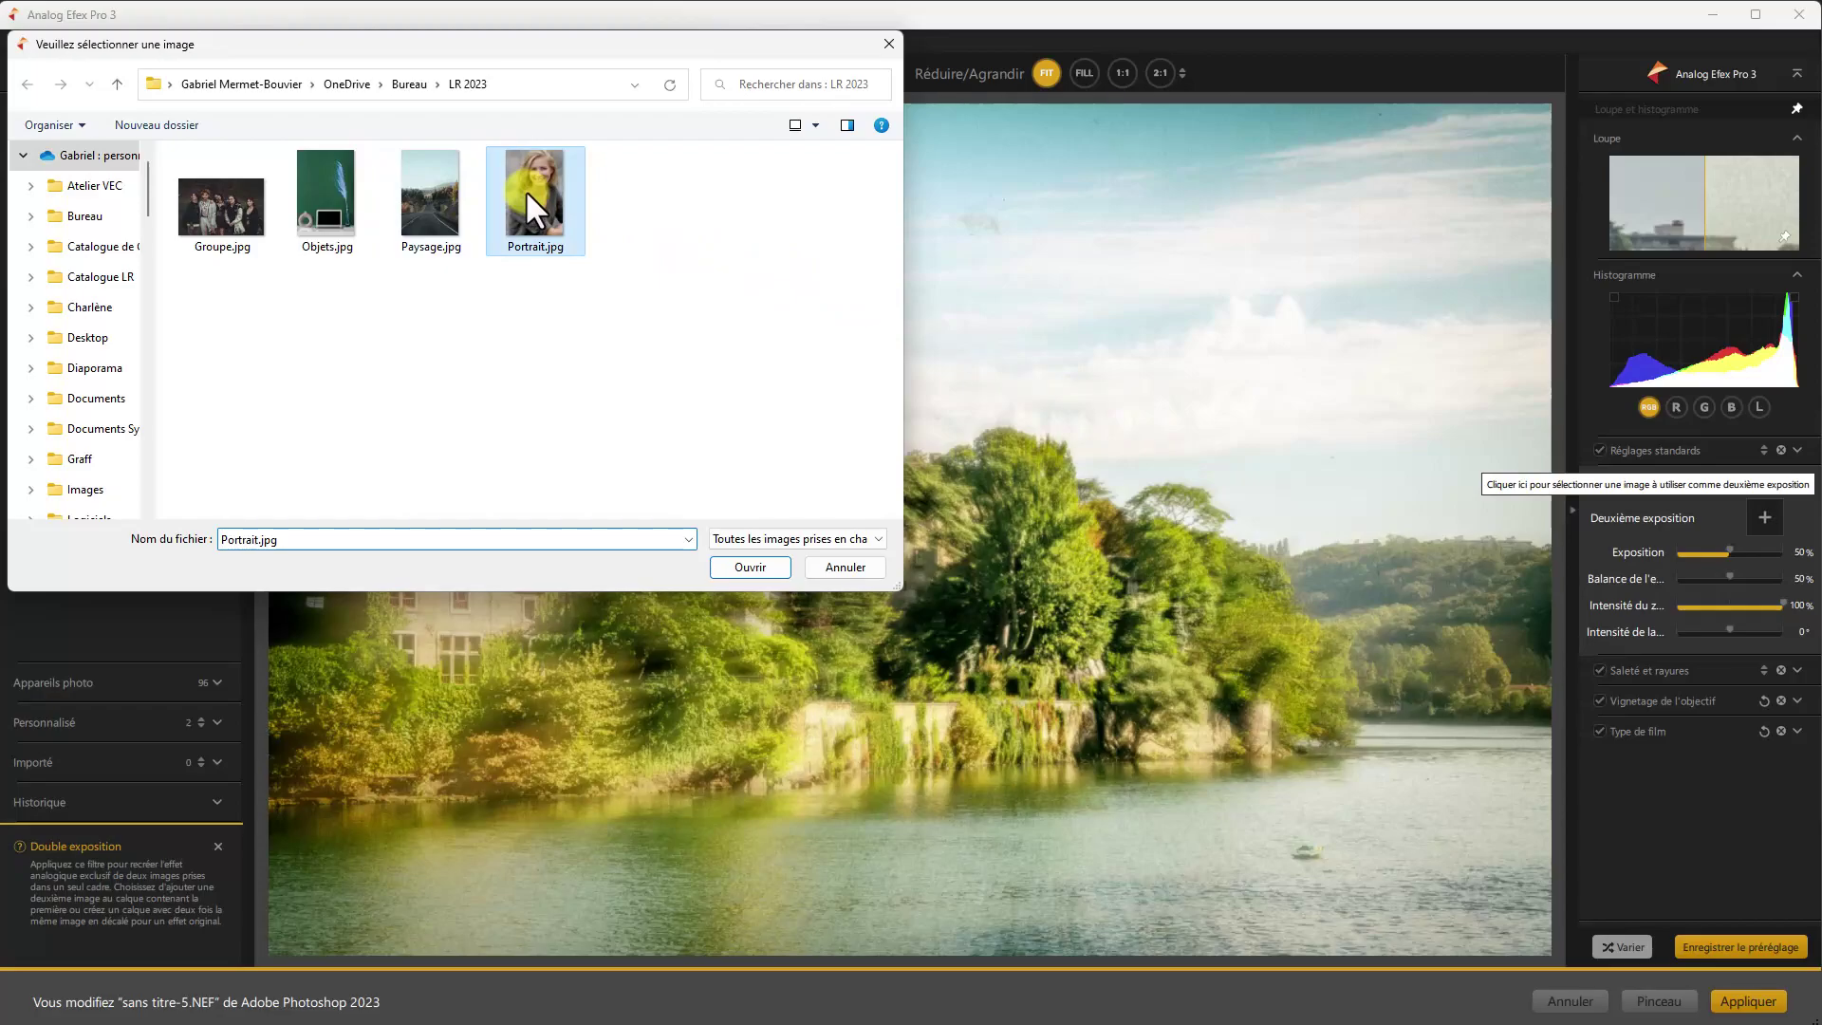
{"action": "left_click", "coordinate": [748, 568]}
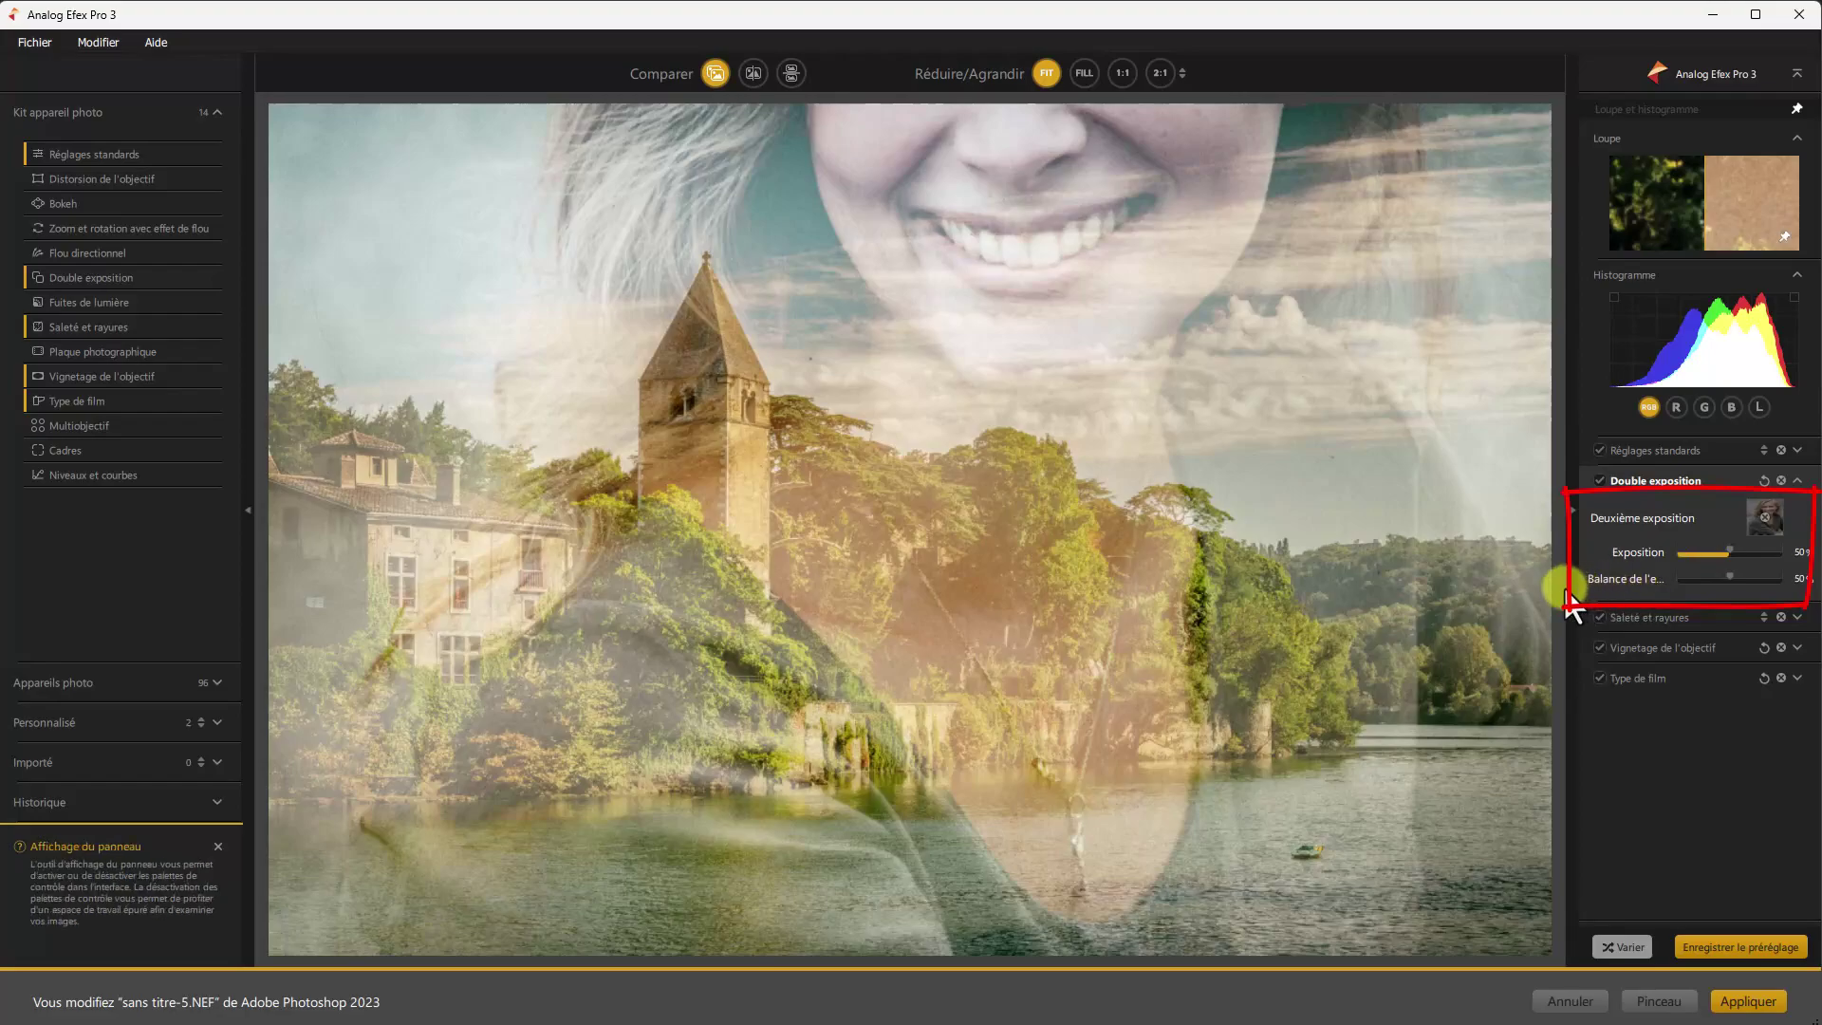
Step: Try to resize the portrait's exposure frame, and move the portrait down so the whole smiling face lies over the photo
{"action": "mouse_move", "coordinate": [935, 391]}
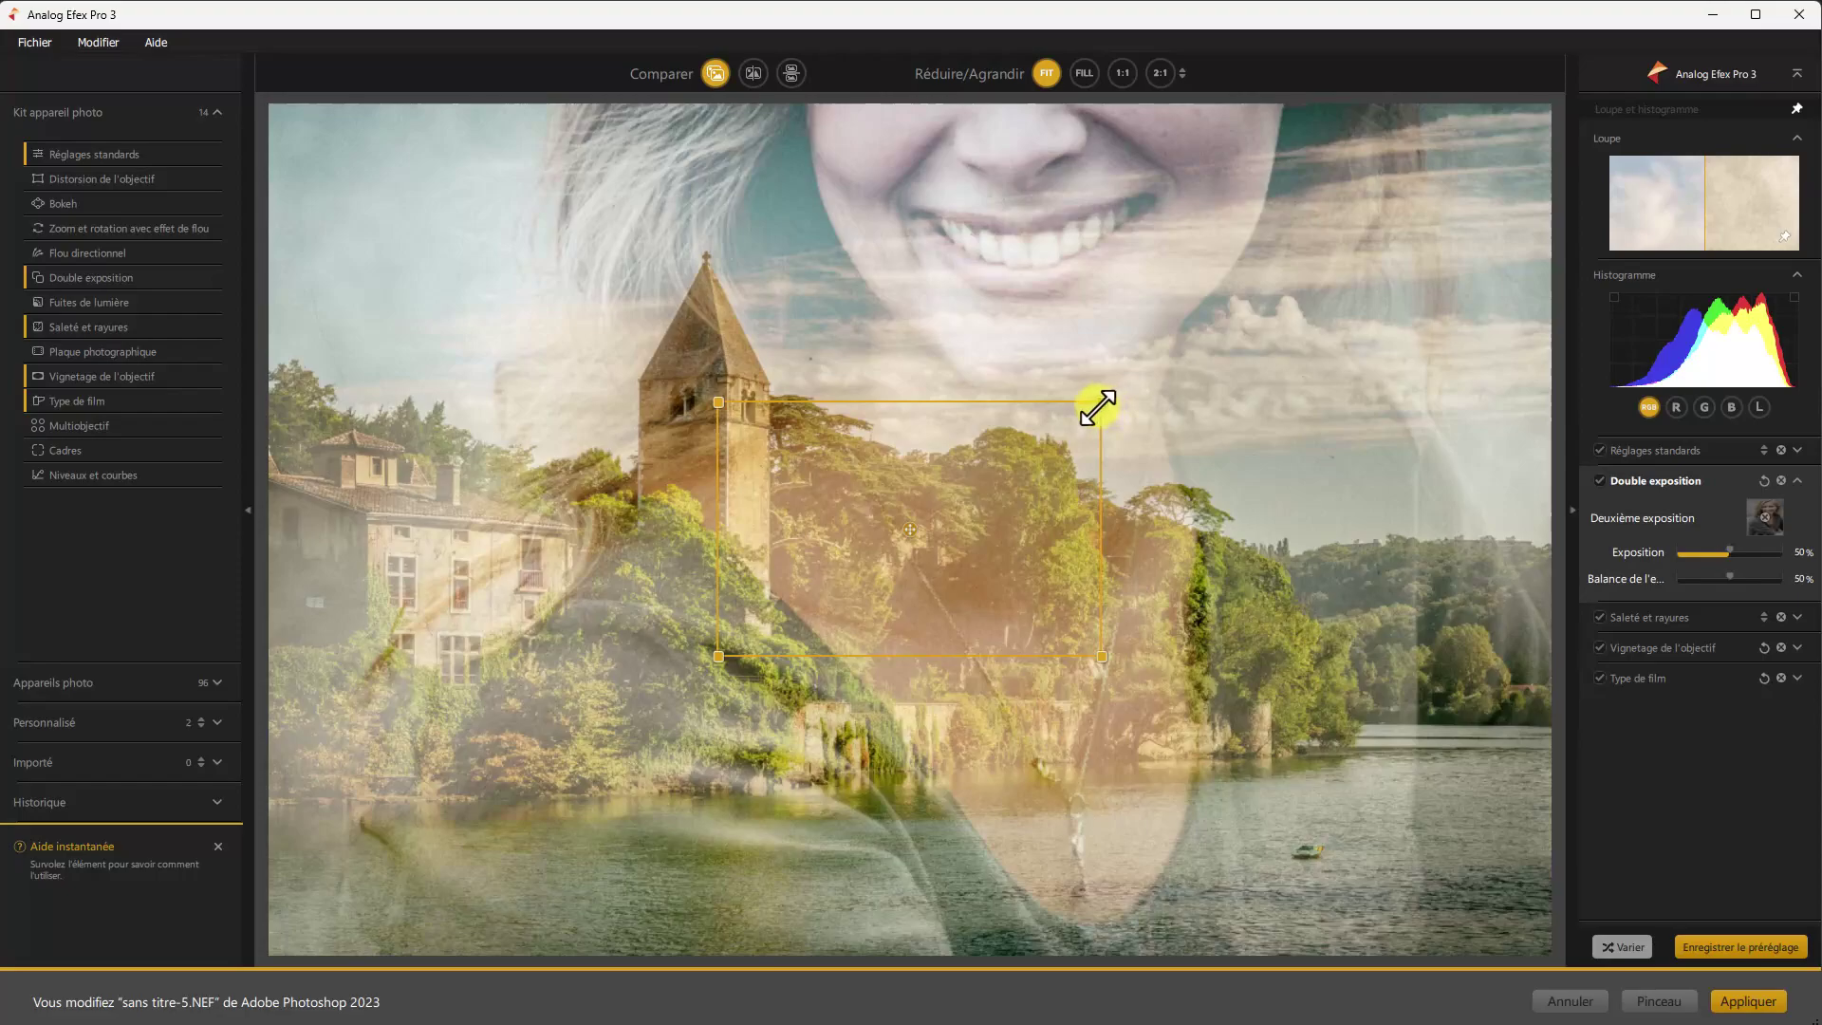
{"action": "left_click_drag", "start_coordinate": [1096, 410], "coordinate": [1079, 427]}
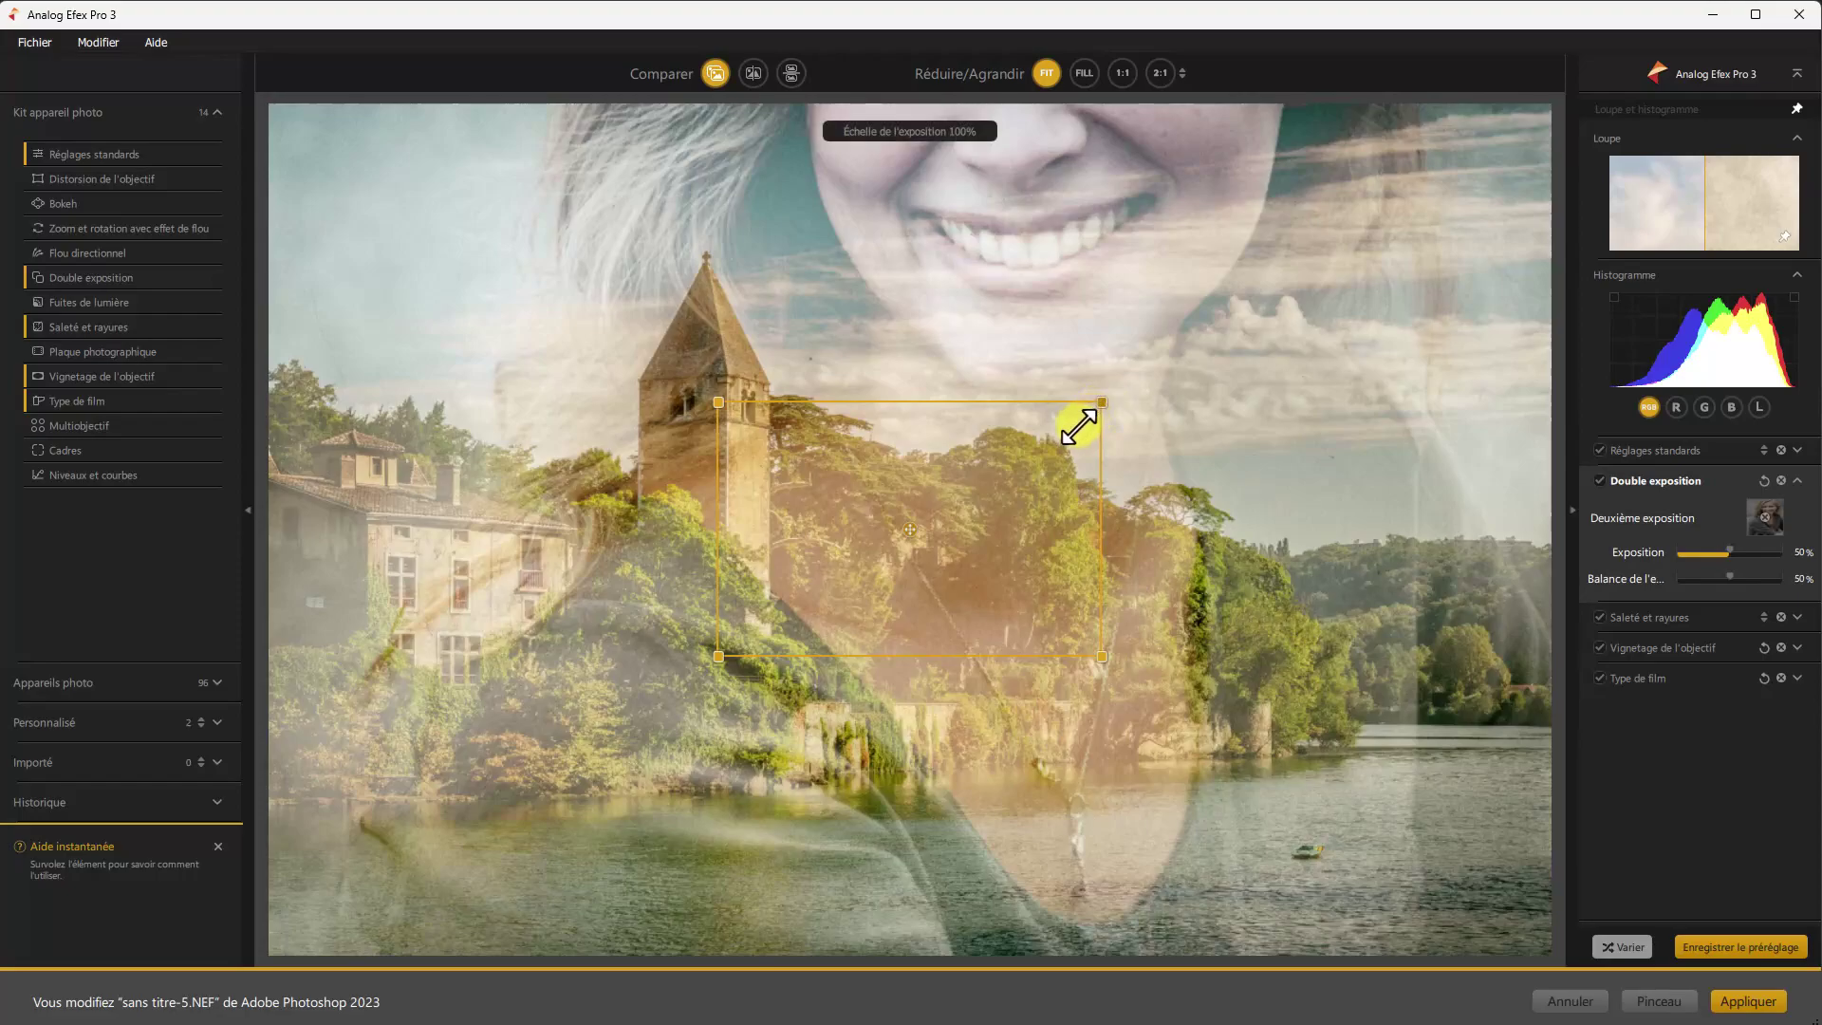
{"action": "left_click_drag", "start_coordinate": [1105, 406], "coordinate": [1151, 386]}
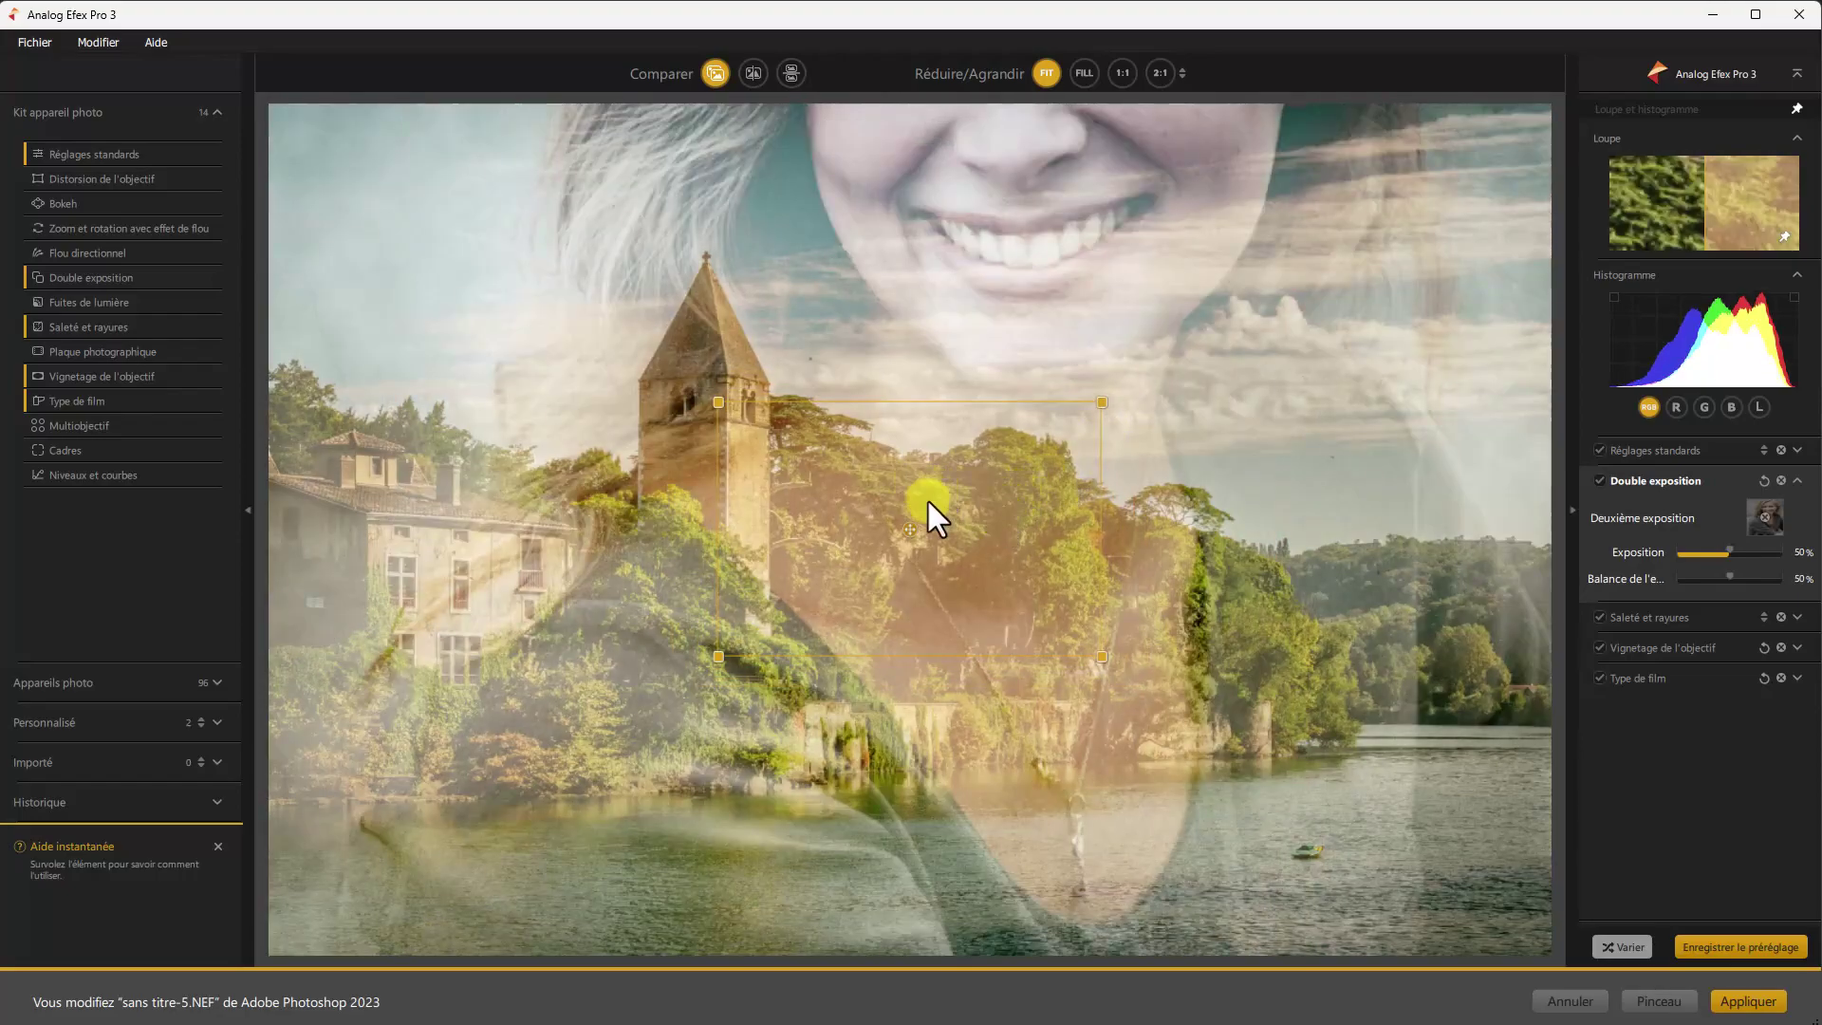
{"action": "left_click_drag", "start_coordinate": [903, 529], "coordinate": [927, 669]}
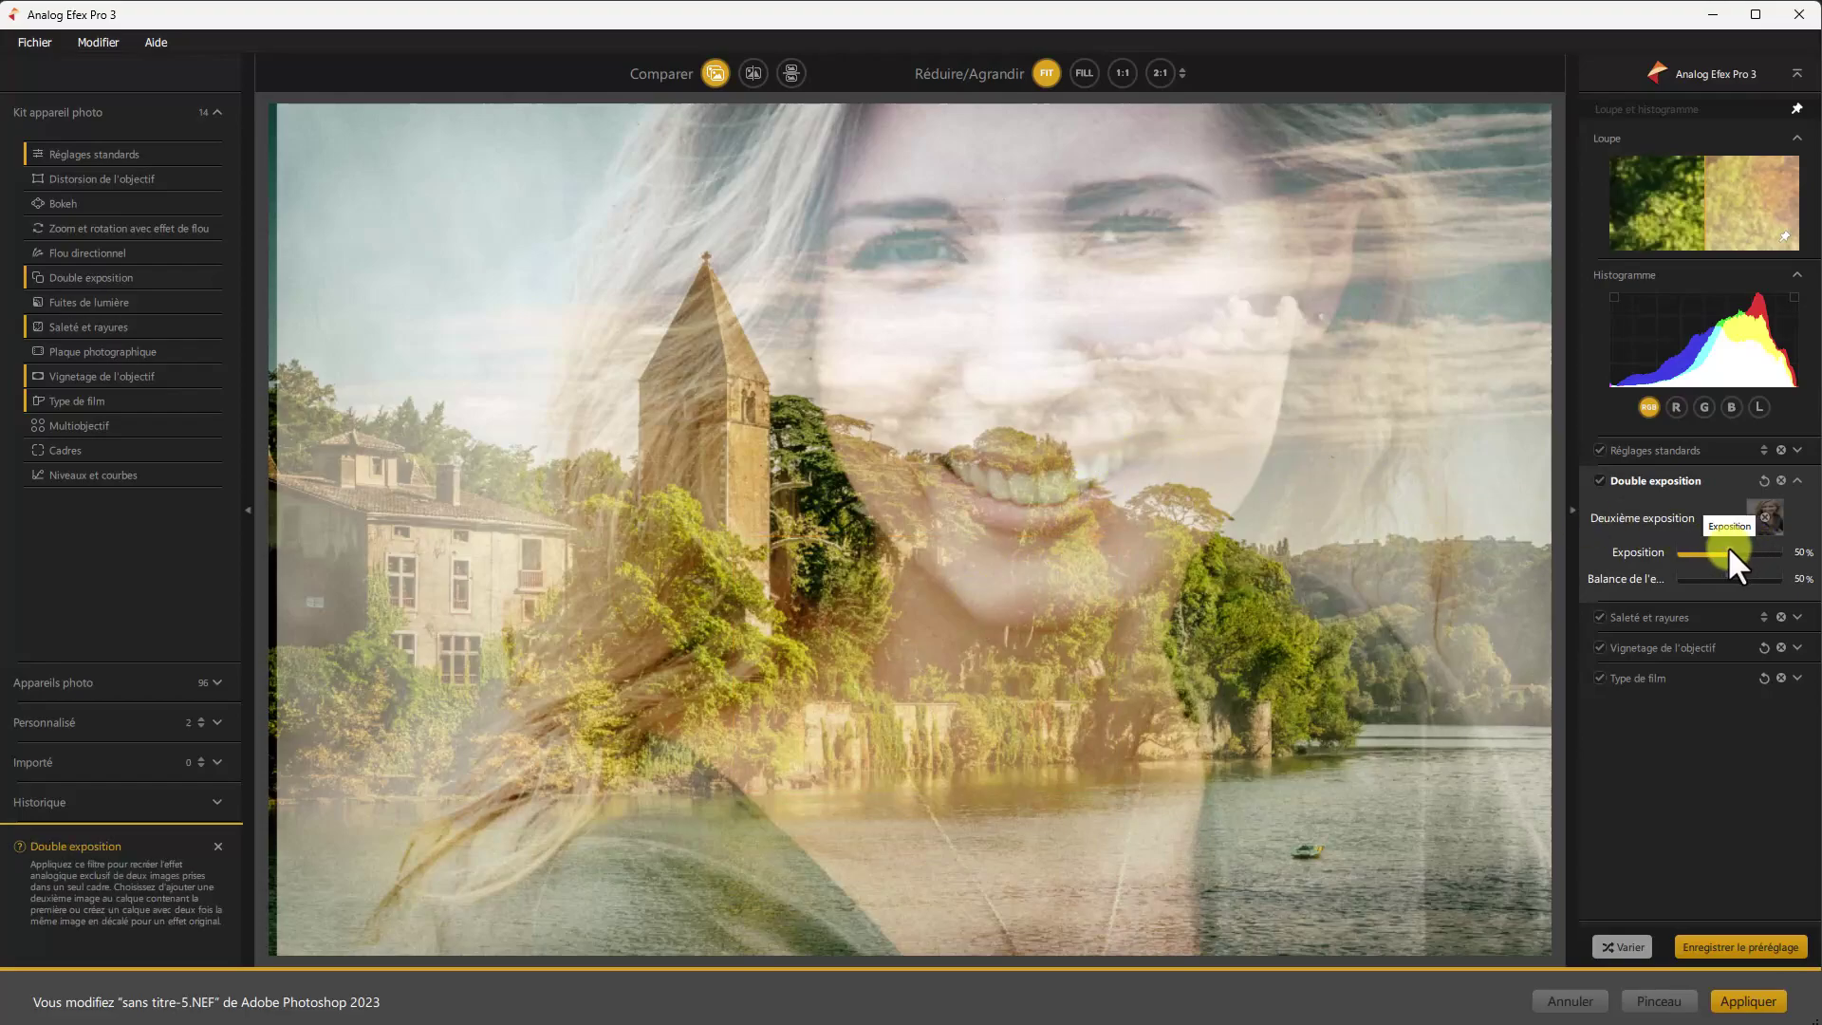
Step: Set the double exposure's Exposition to 57% and, after trying 100% exposure balance, reduce the balance to below its midpoint
{"action": "left_click_drag", "start_coordinate": [1729, 549], "coordinate": [1740, 549]}
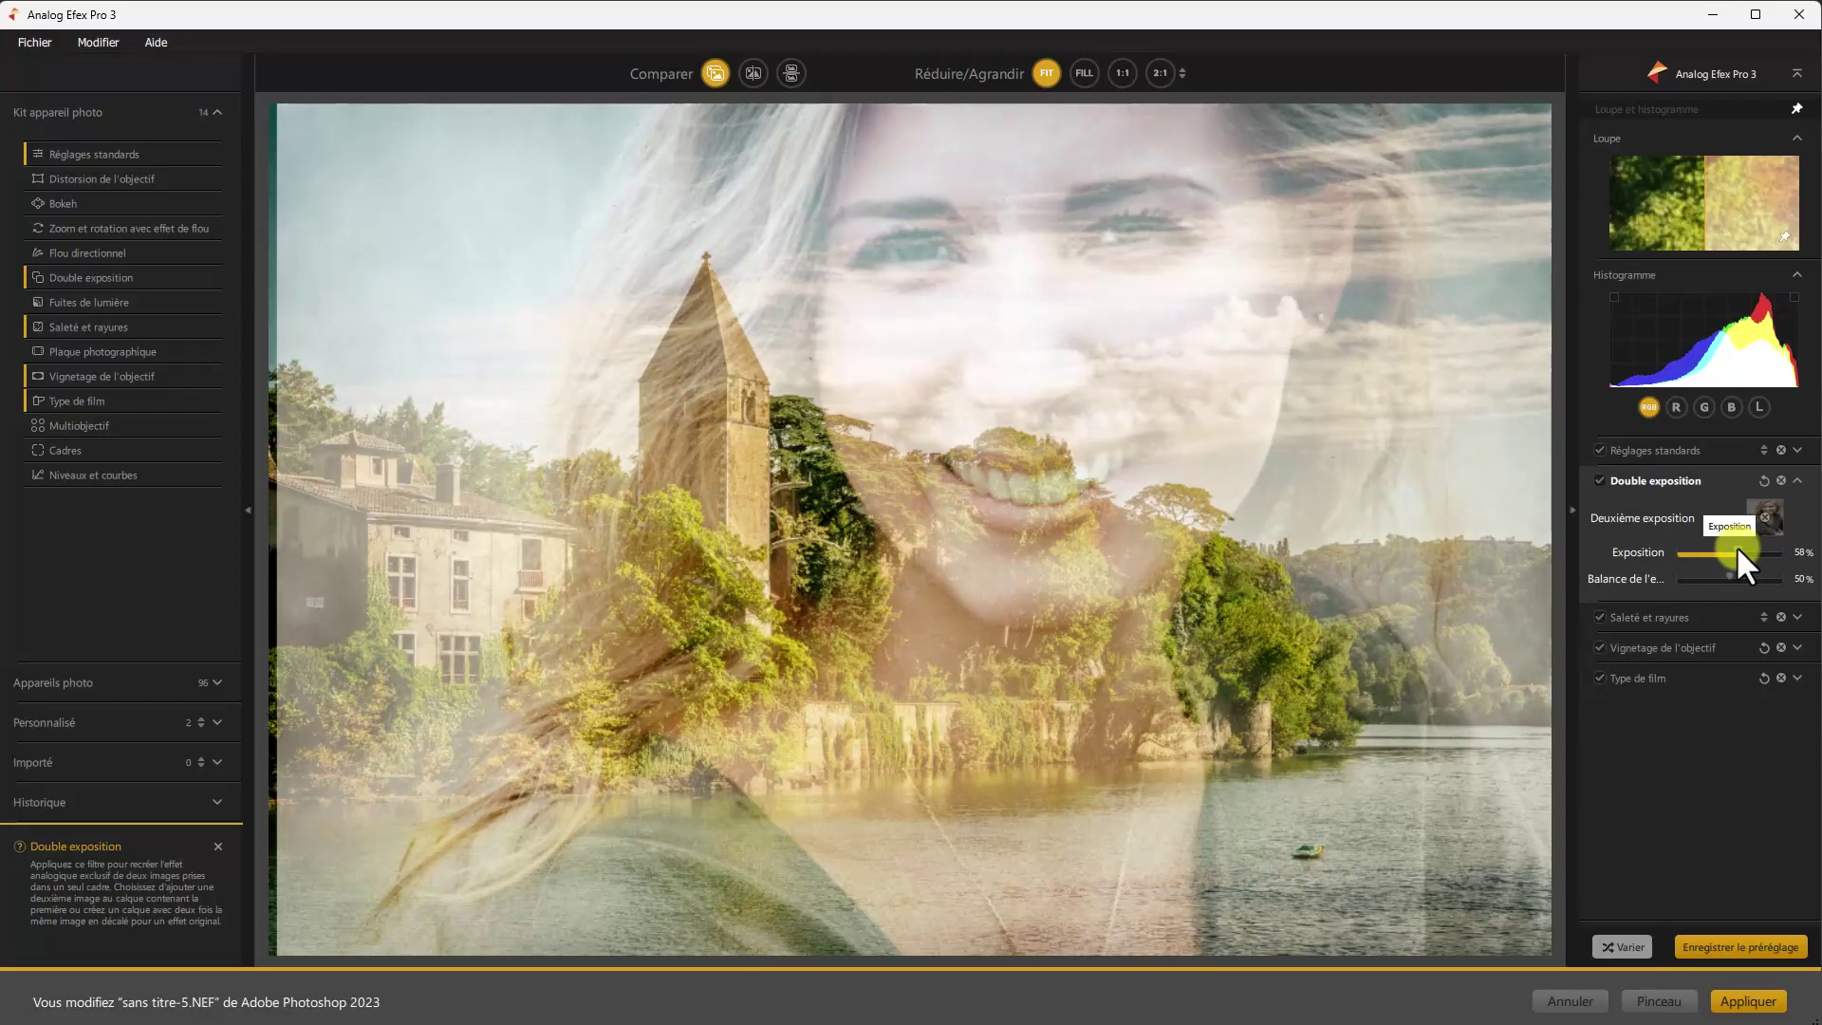
{"action": "left_click_drag", "start_coordinate": [1739, 552], "coordinate": [1734, 576]}
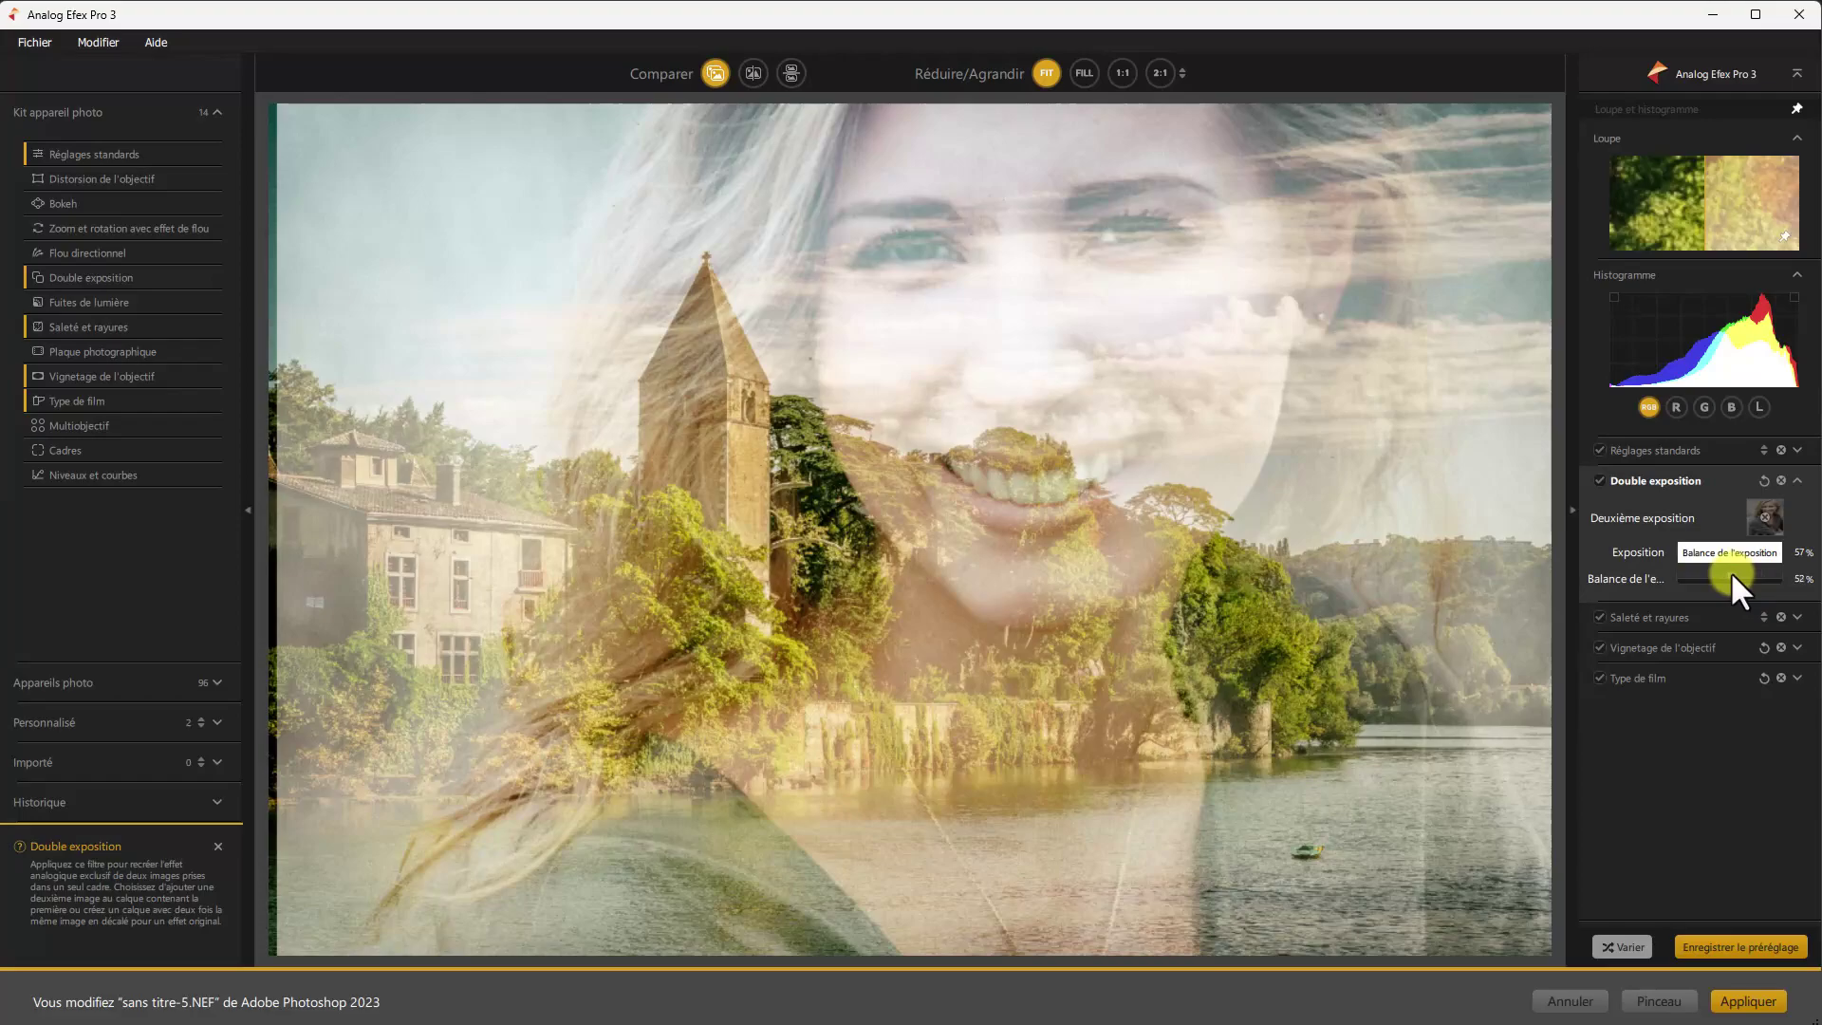
{"action": "left_click_drag", "start_coordinate": [1733, 575], "coordinate": [1789, 586]}
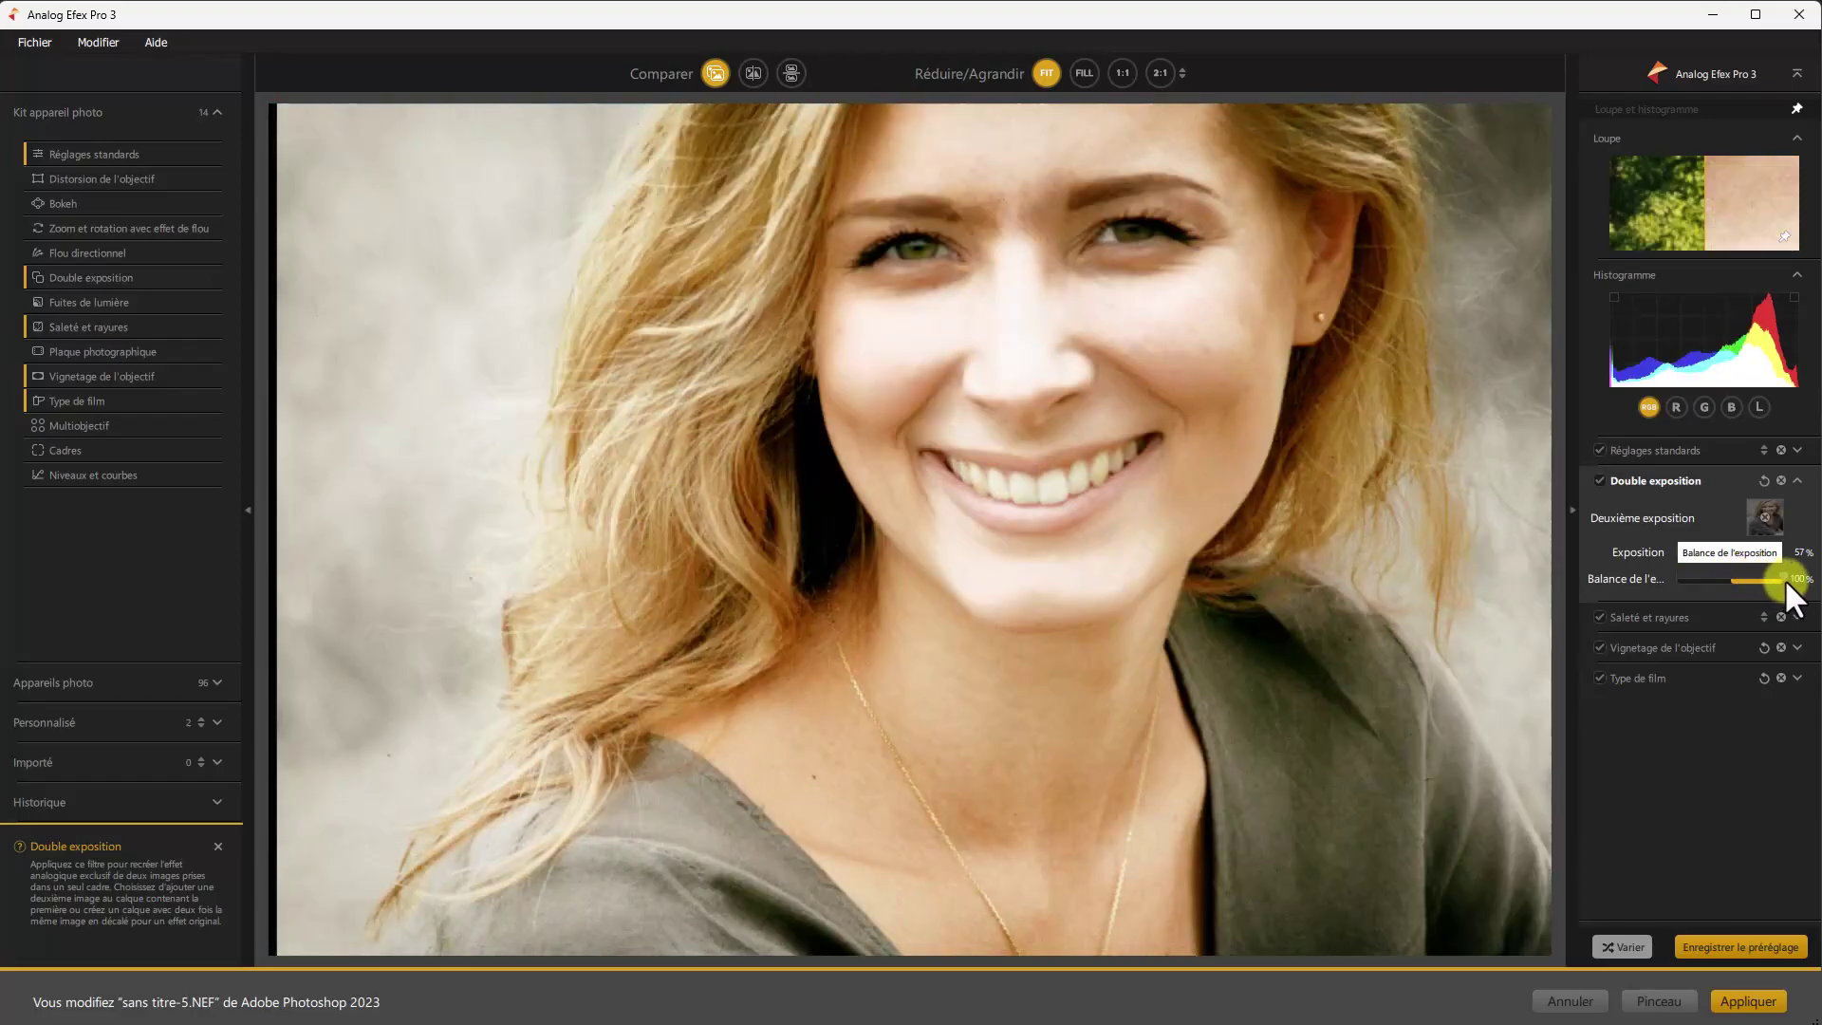
{"action": "left_click_drag", "start_coordinate": [1785, 579], "coordinate": [1710, 579]}
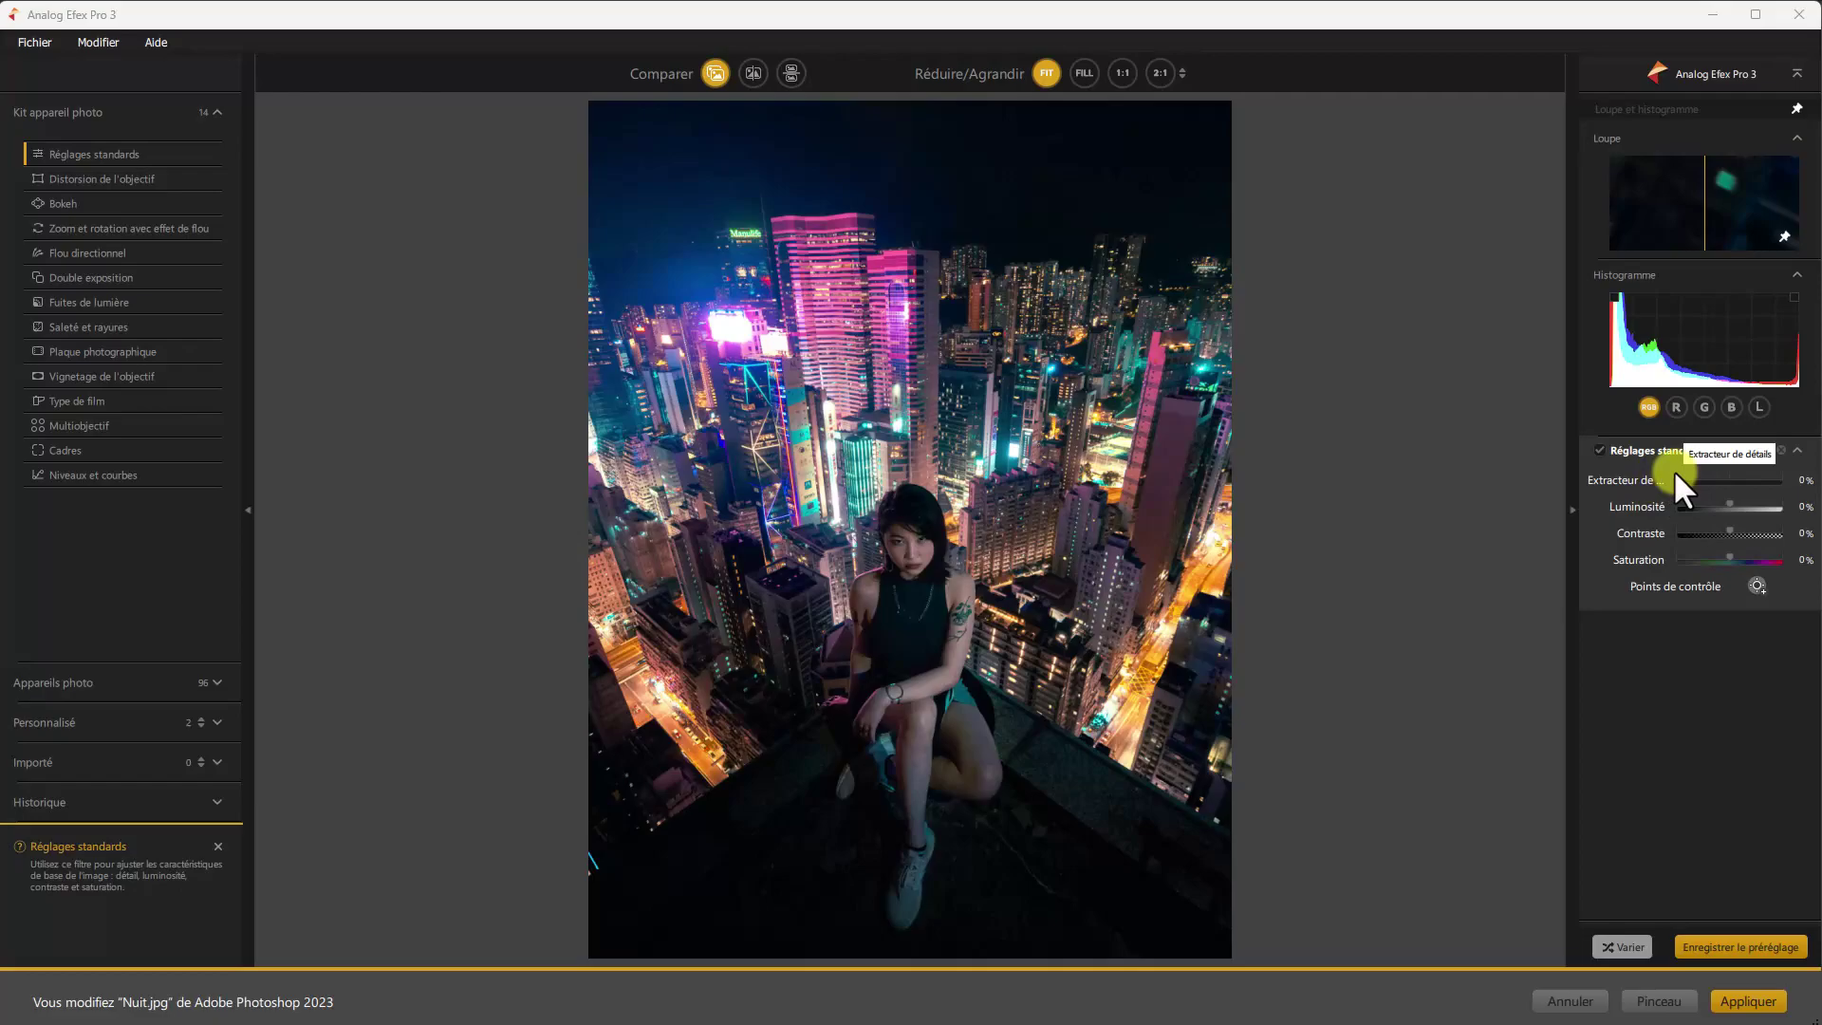
Step: Collapse the standard settings, add the zoom and rotation blur filter to Nuit.jpg, and centre it on the woman's face with 11% centre protection
{"action": "left_click", "coordinate": [1797, 452]}
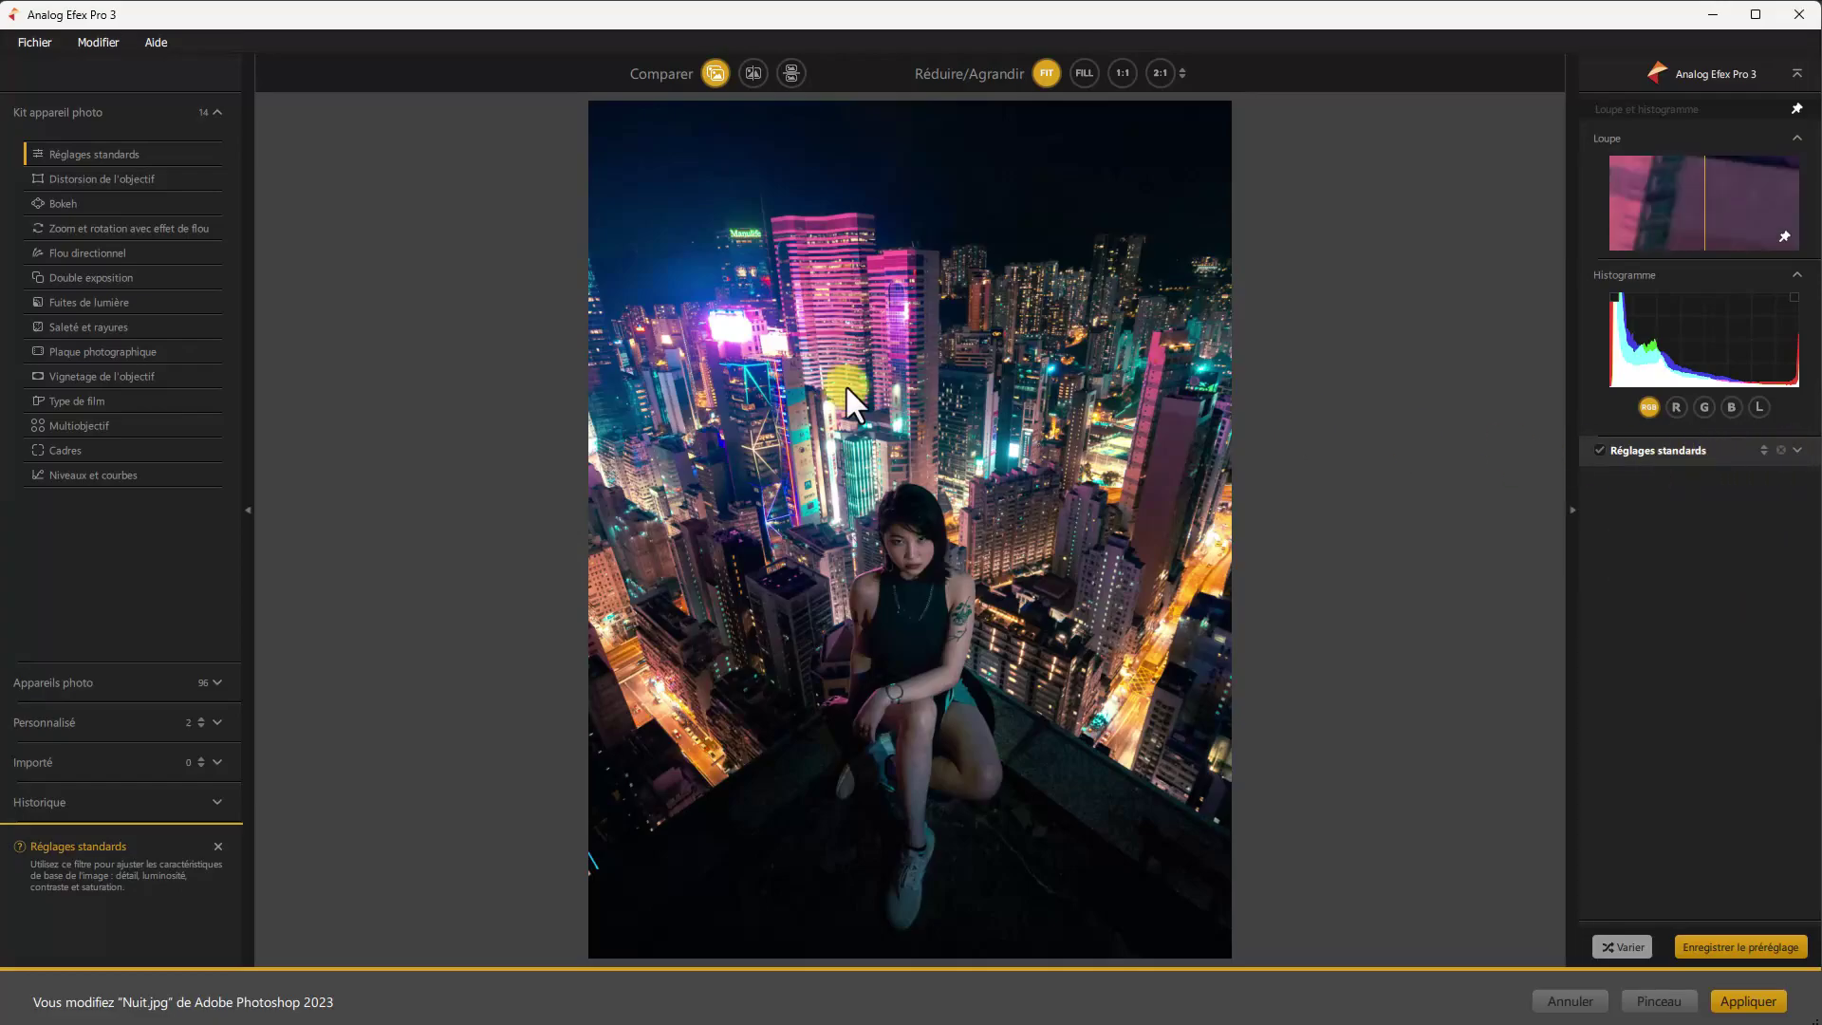
{"action": "left_click", "coordinate": [116, 233]}
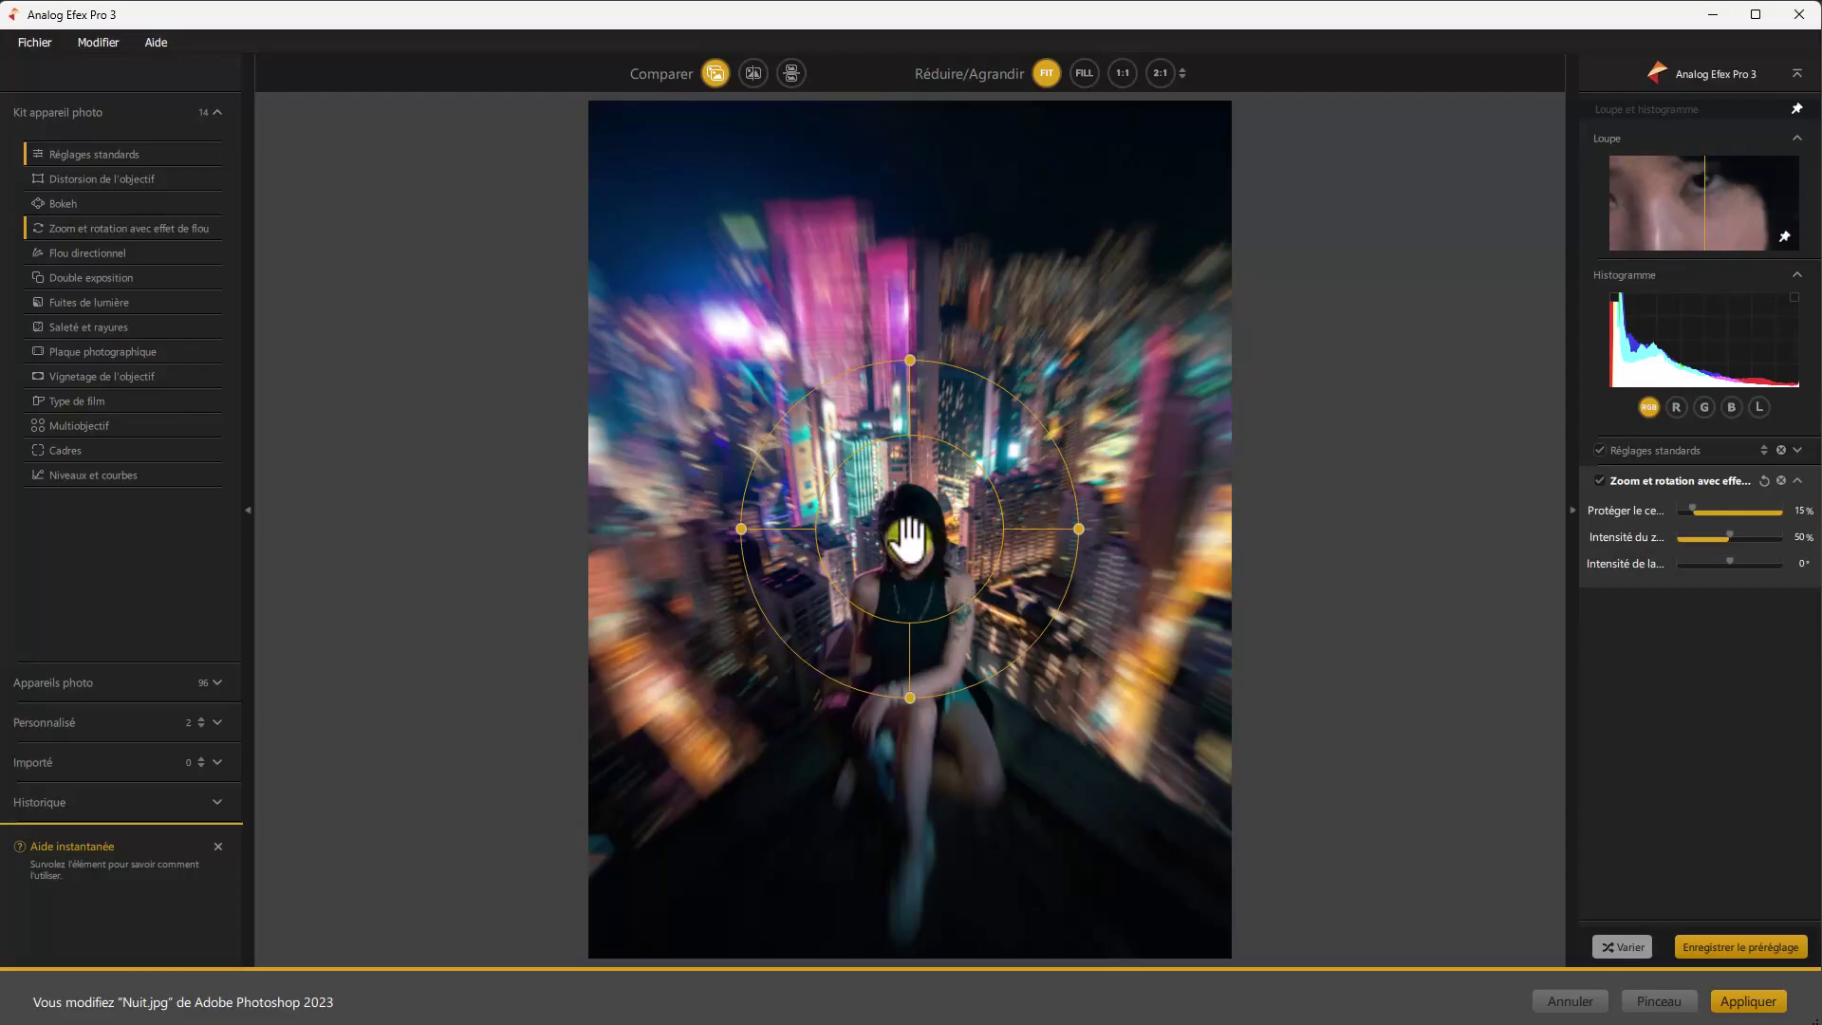
{"action": "mouse_move", "coordinate": [909, 539]}
{"action": "left_mouse_down"}
{"action": "mouse_move", "coordinate": [901, 660]}
{"action": "mouse_move", "coordinate": [908, 567]}
{"action": "left_mouse_up"}
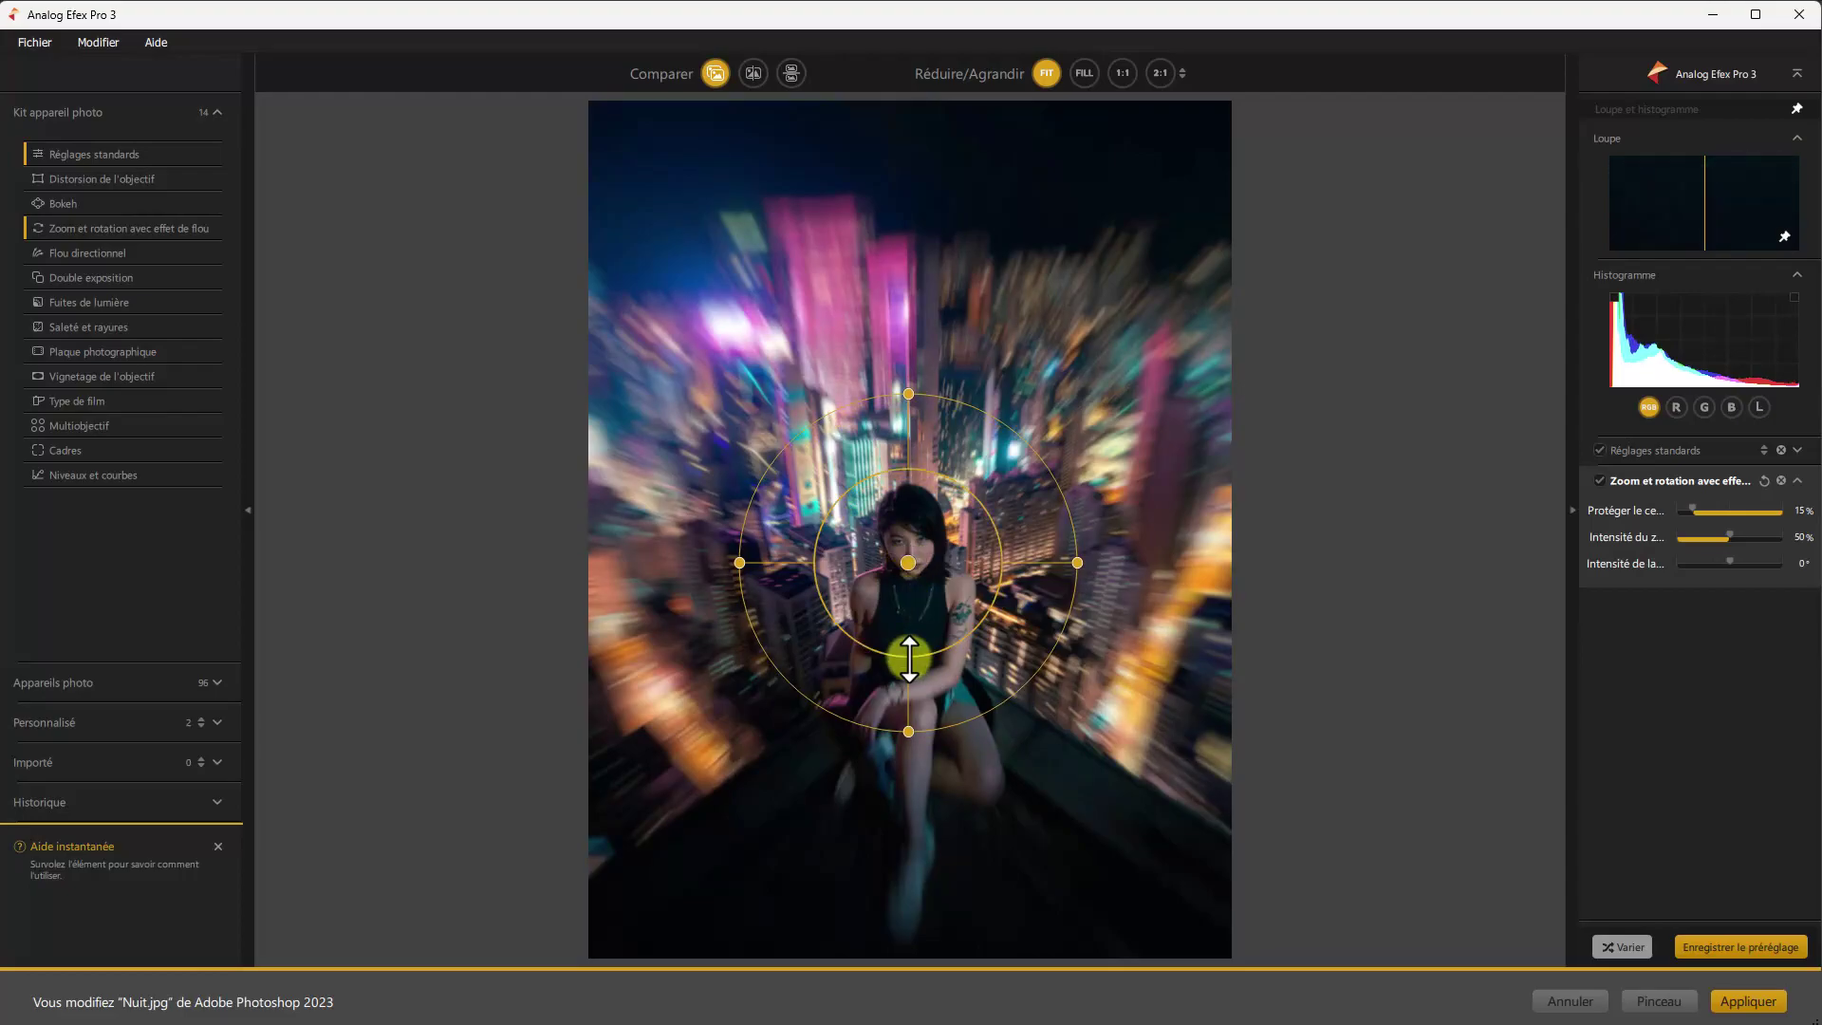
{"action": "left_click_drag", "start_coordinate": [877, 641], "coordinate": [913, 544]}
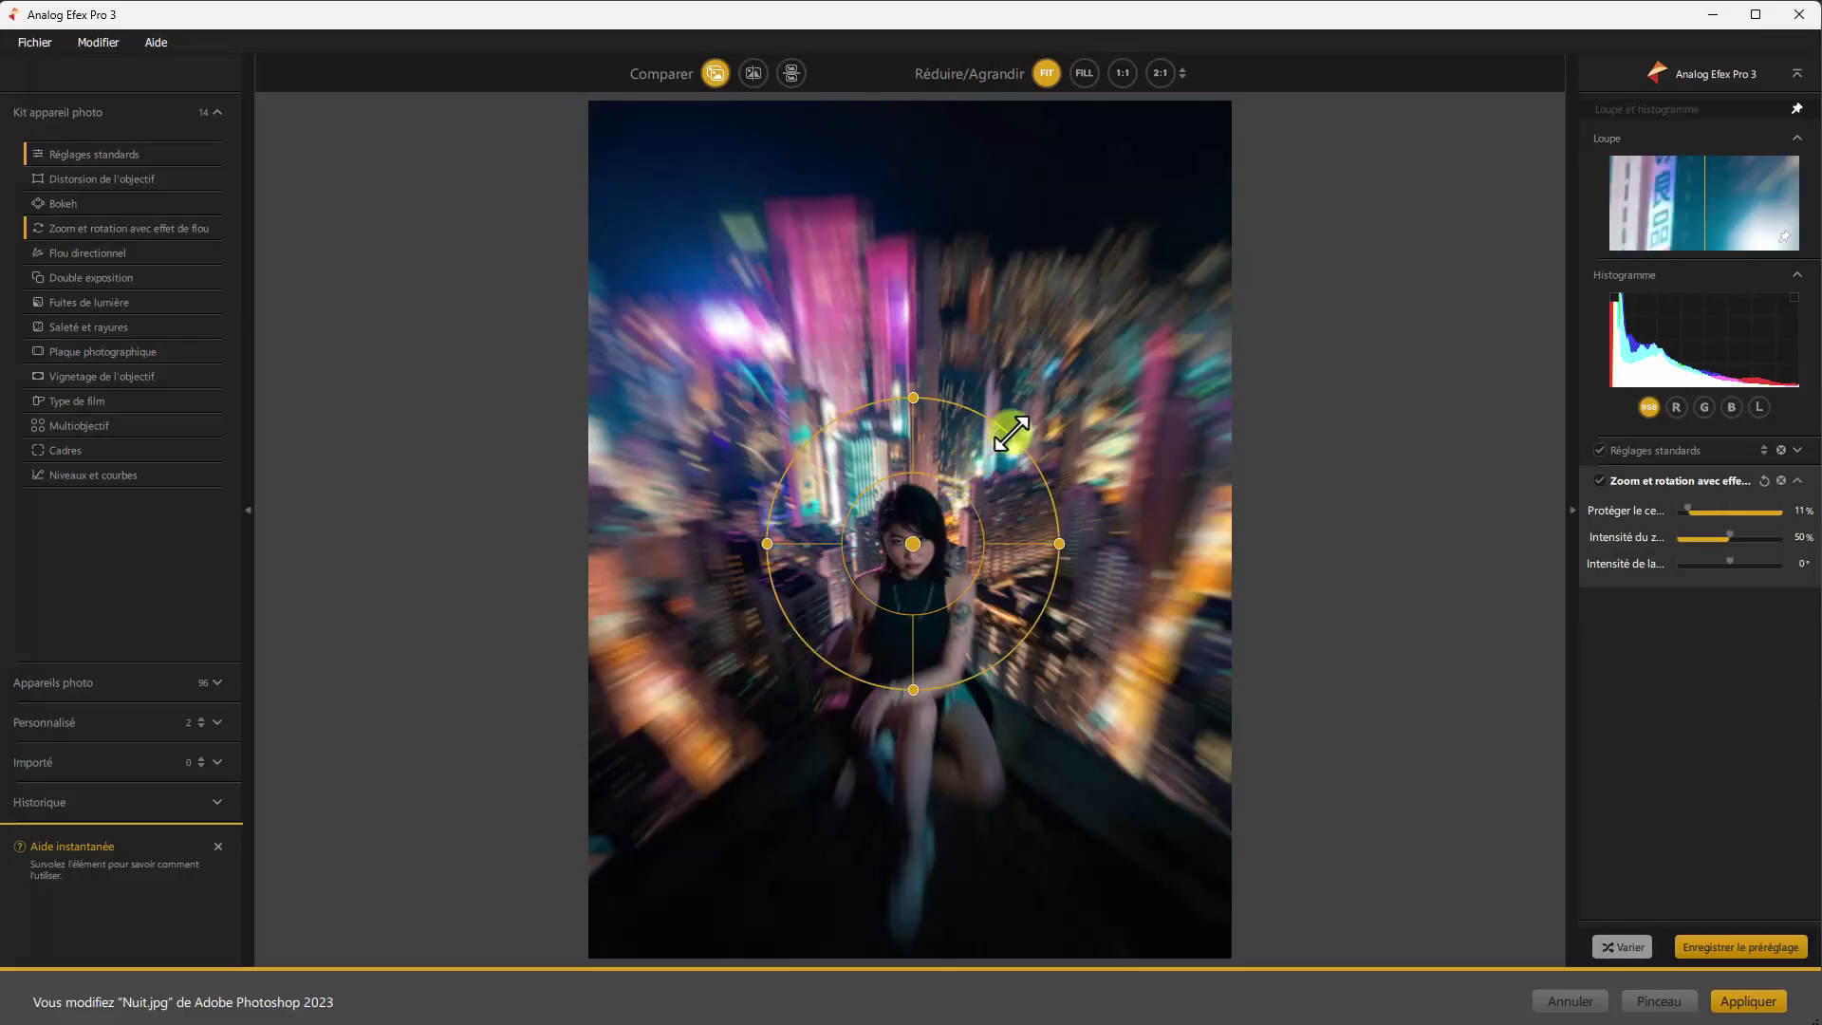
Step: Set the blur's zoom intensity to 86% and rotation intensity to 37° using the outer circle on the photo
{"action": "left_click_drag", "start_coordinate": [1004, 415], "coordinate": [1037, 406]}
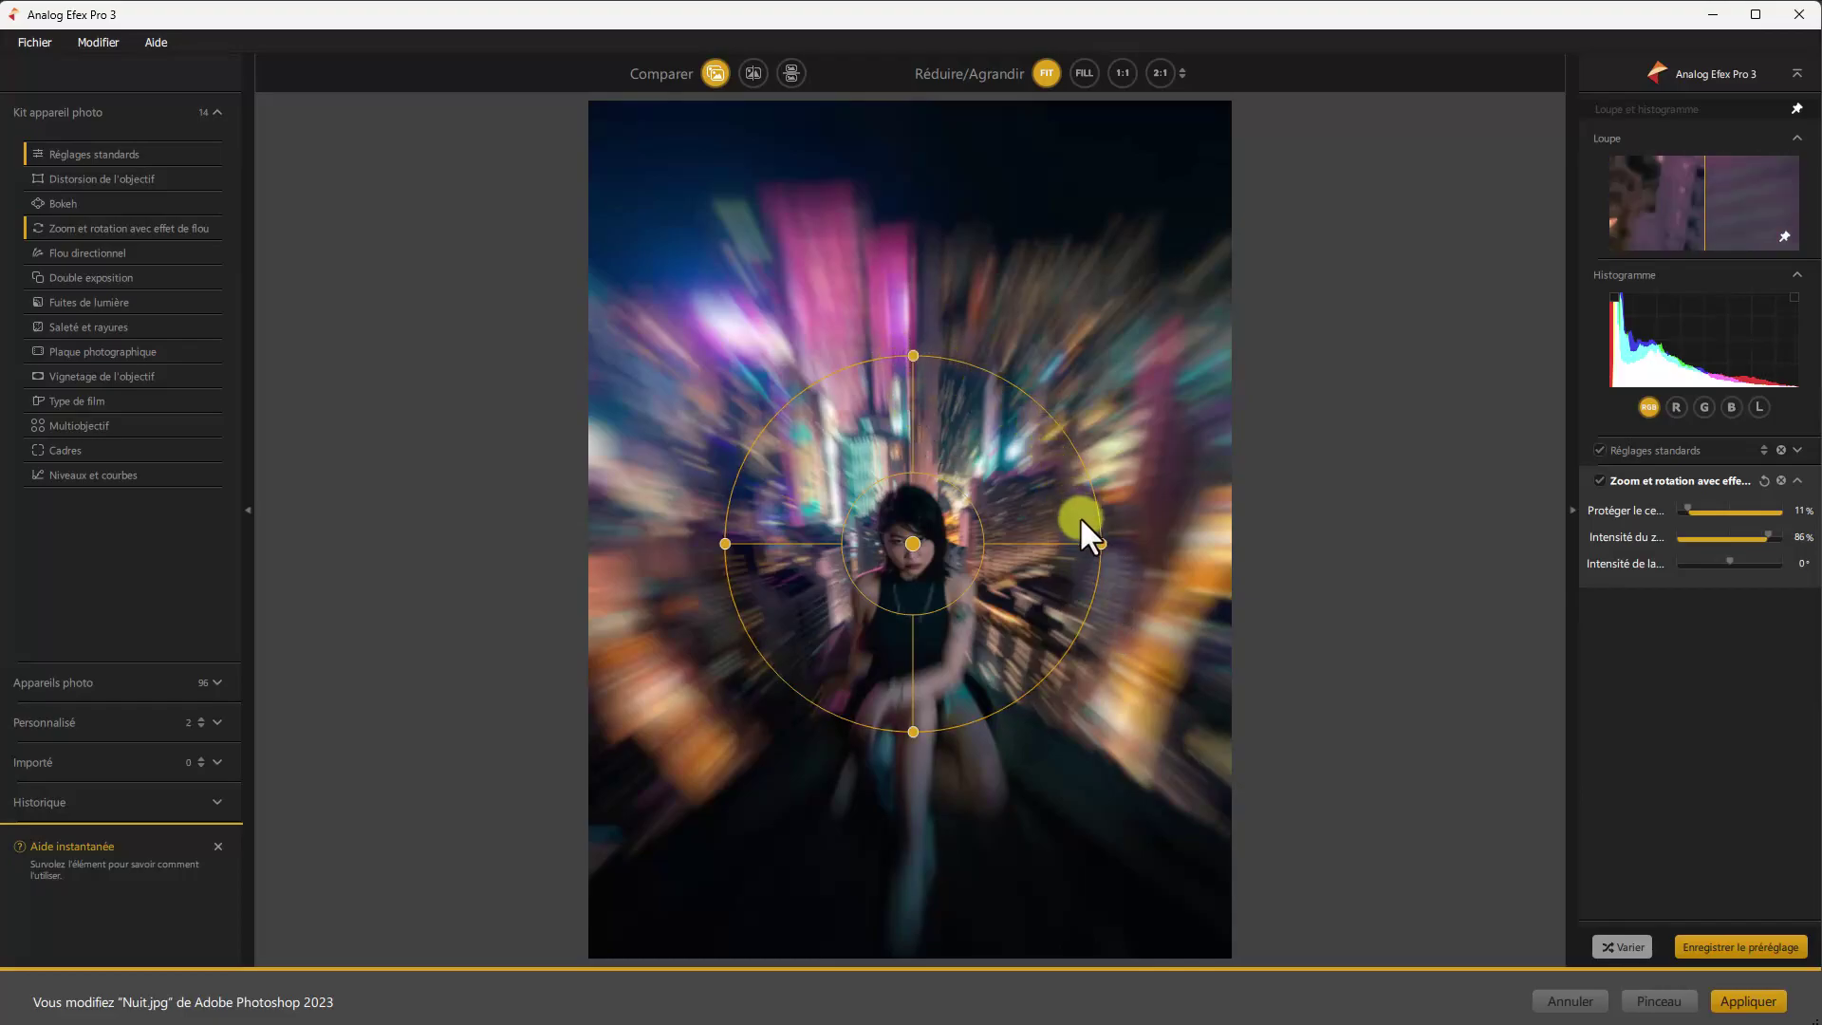
{"action": "left_click_drag", "start_coordinate": [1101, 556], "coordinate": [1089, 596]}
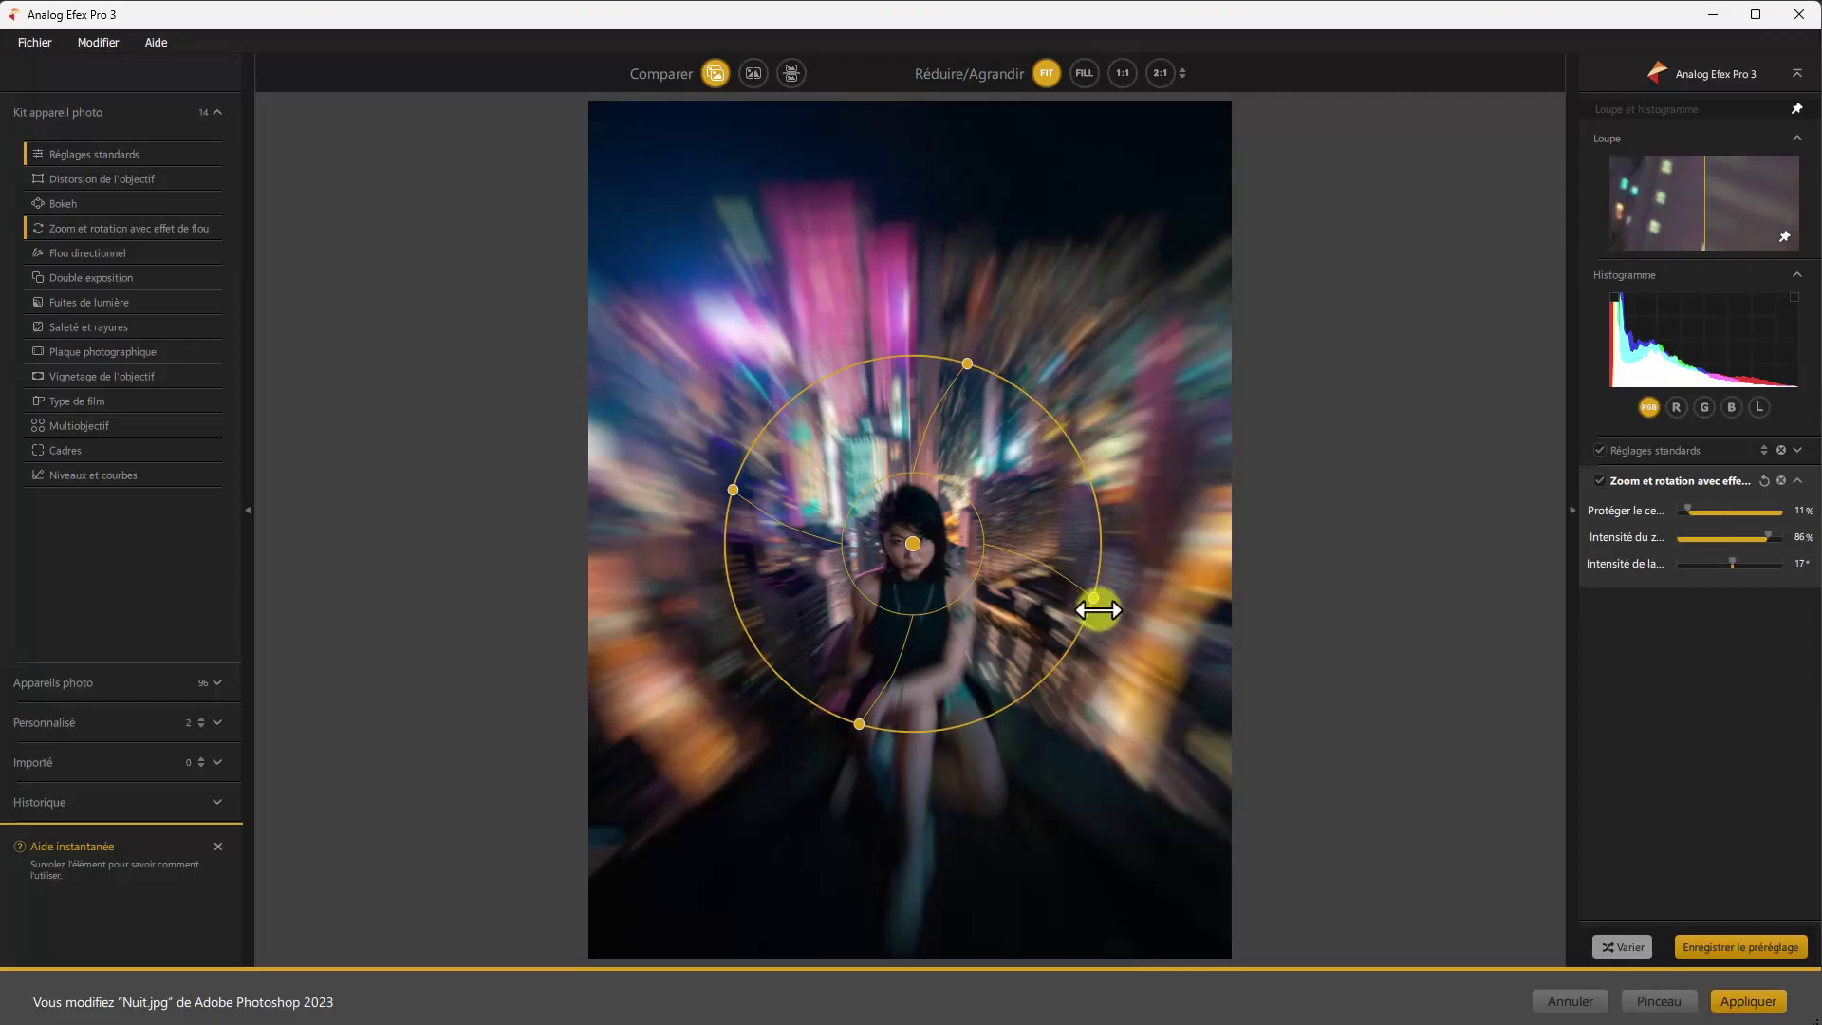
{"action": "left_click_drag", "start_coordinate": [1099, 611], "coordinate": [1046, 650]}
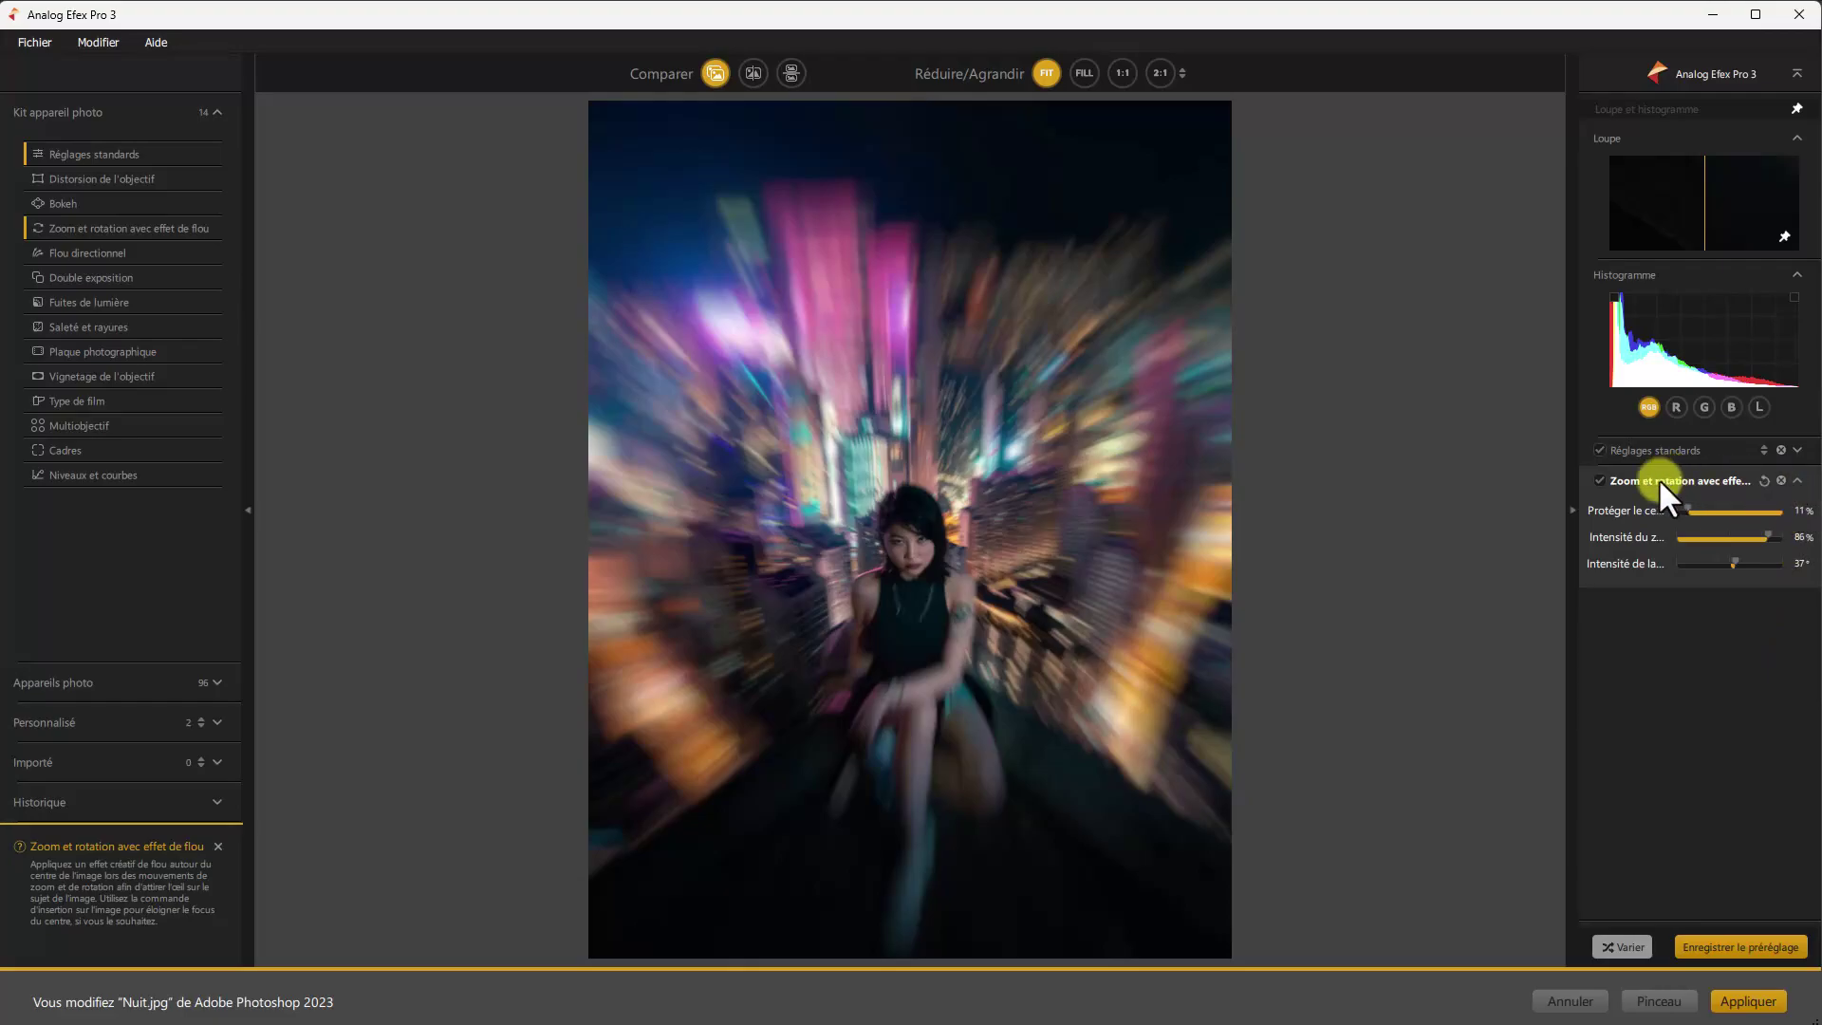
Step: Disable and remove the zoom and rotation blur filter, replacing it with the Flou directionnel filter
{"action": "left_click", "coordinate": [1601, 481]}
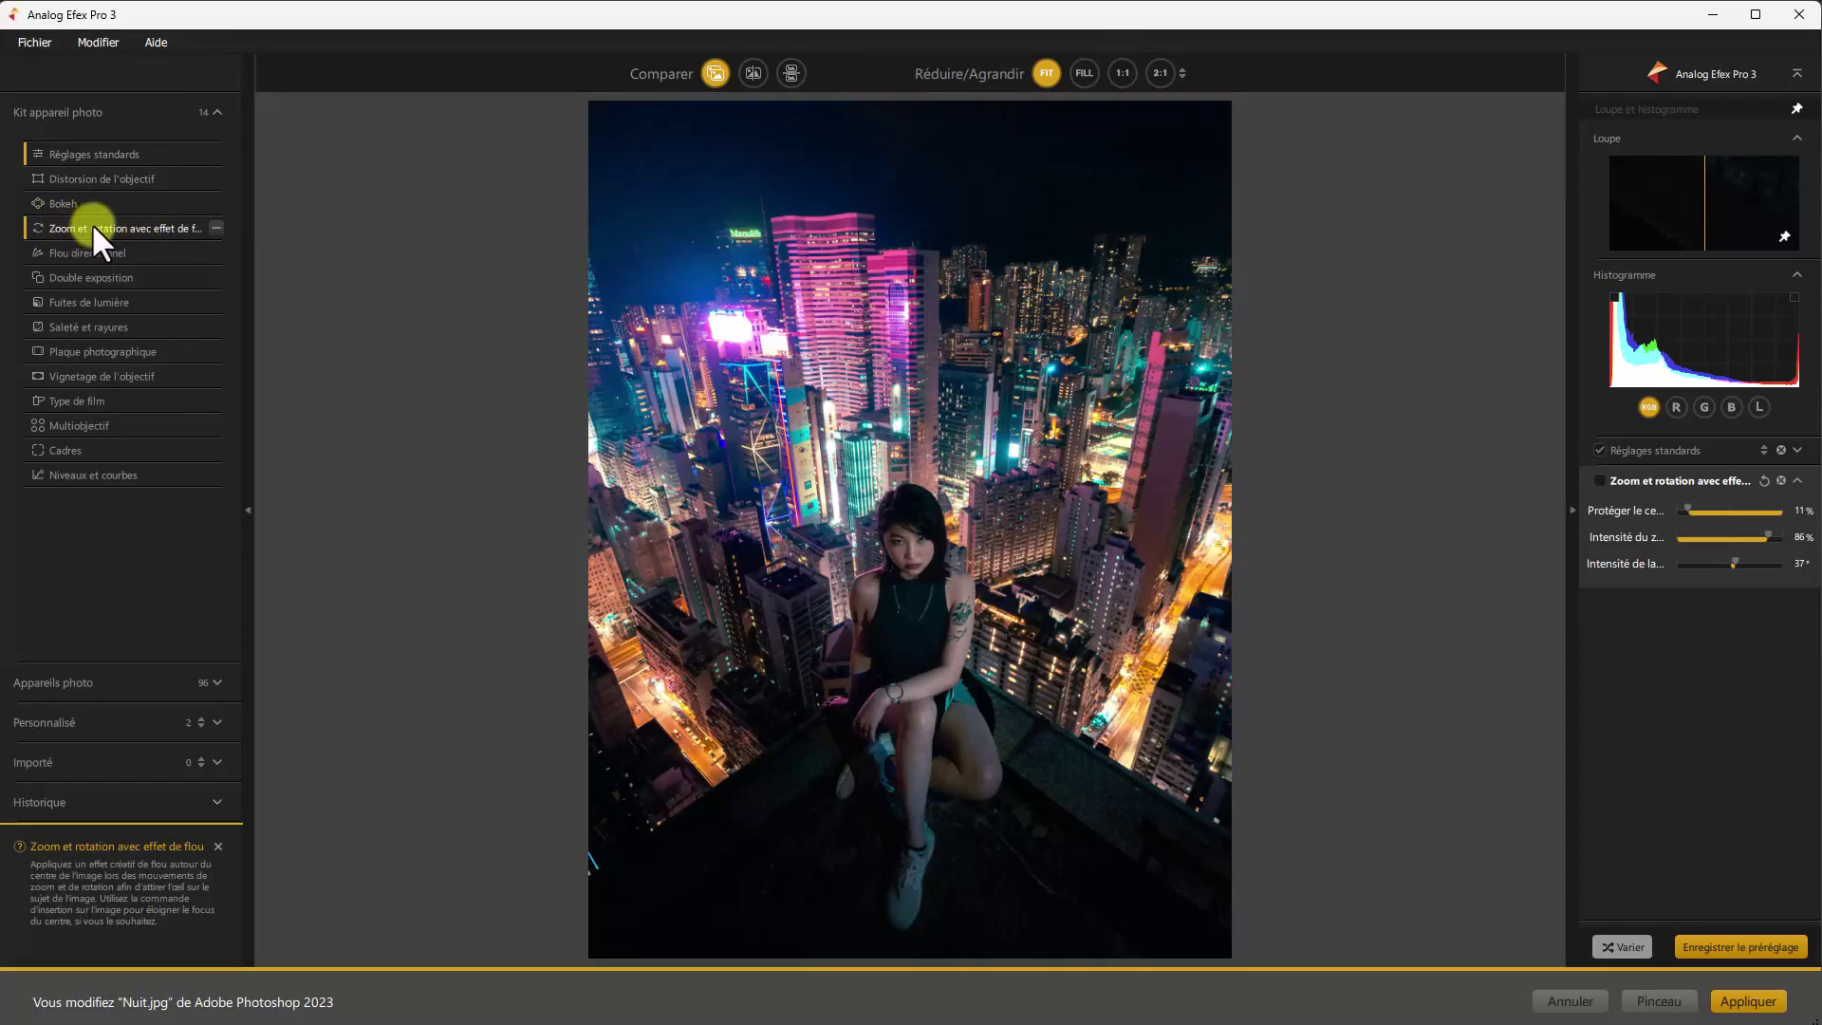
{"action": "left_click", "coordinate": [214, 226]}
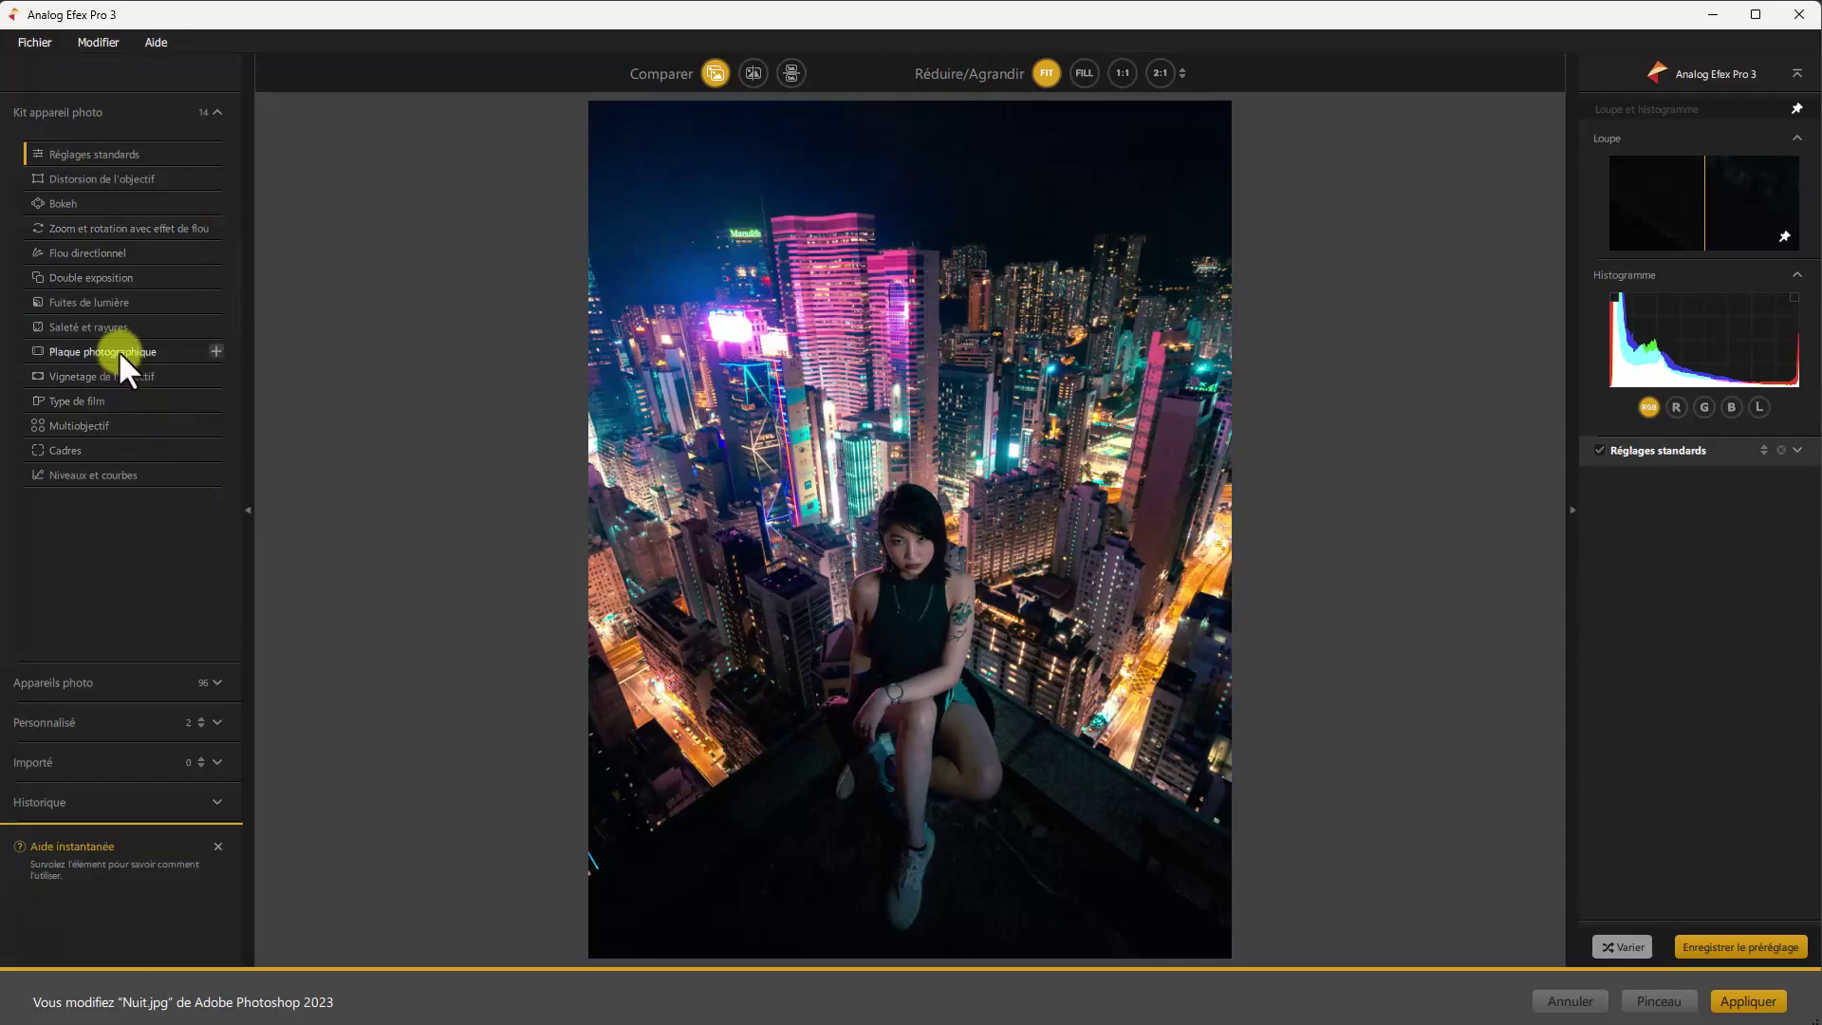
{"action": "left_click", "coordinate": [89, 251]}
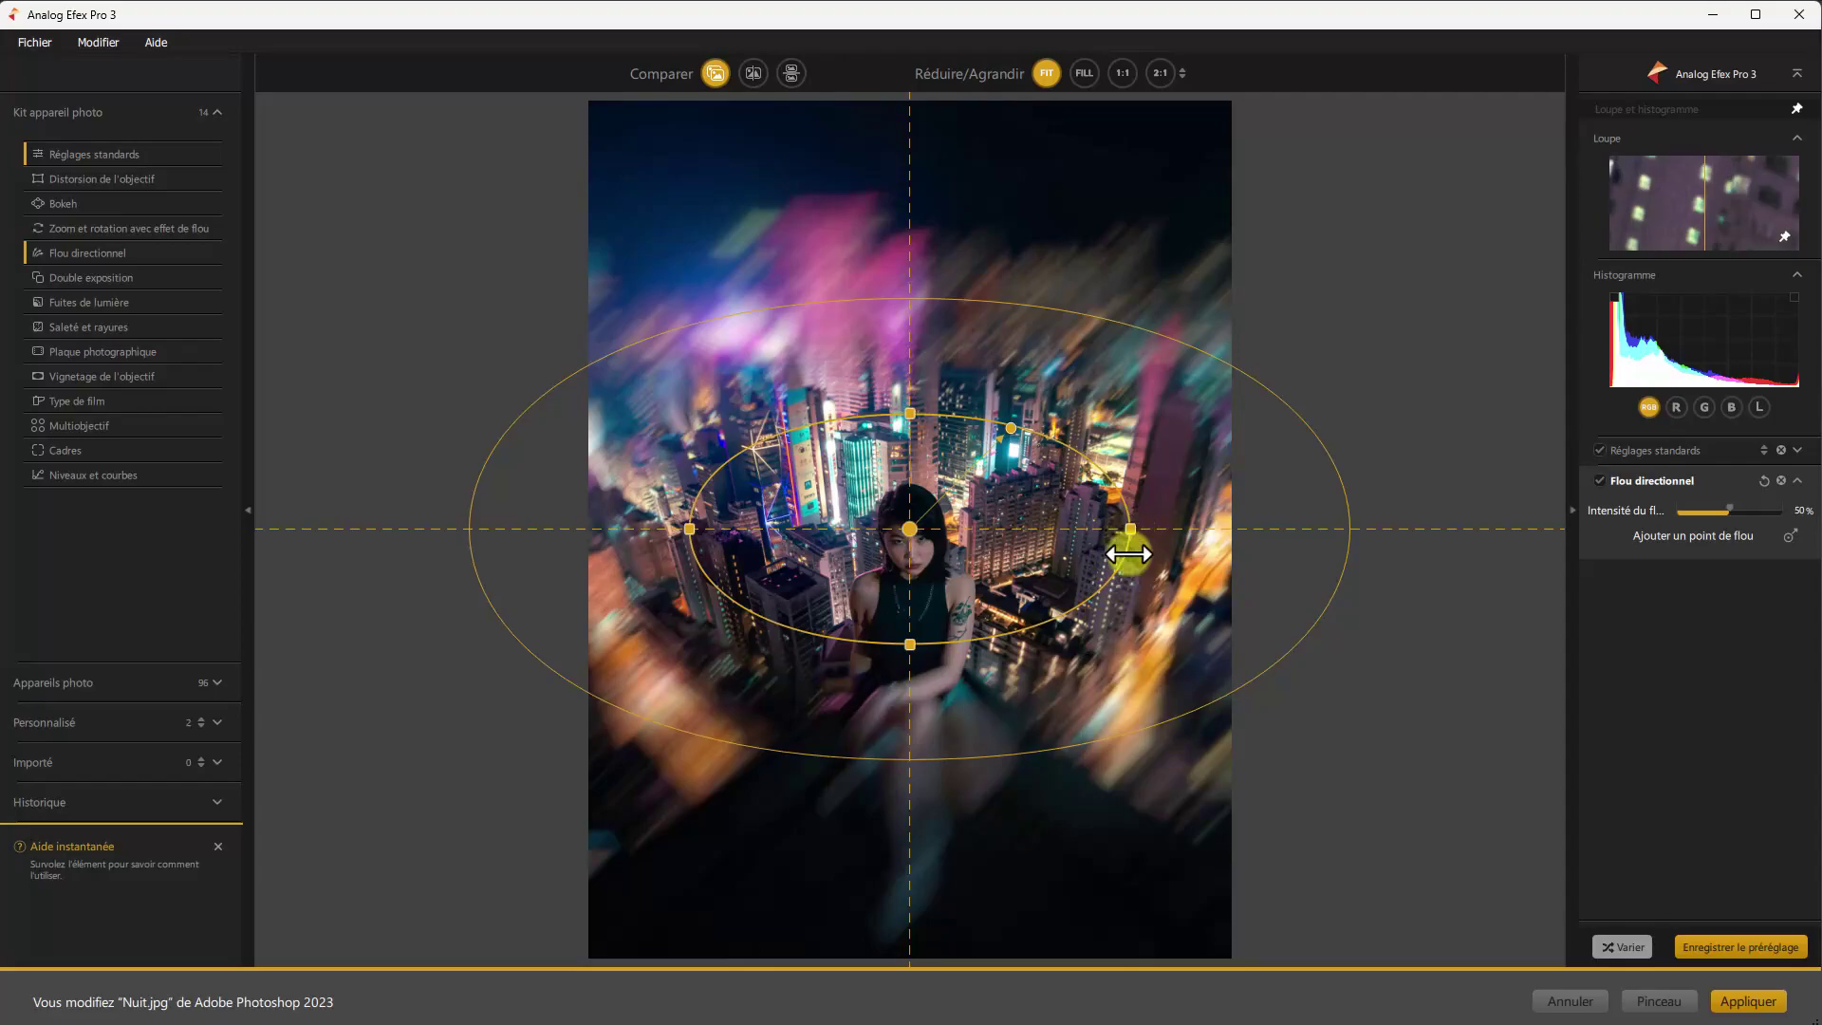
Step: Shrink the directional blur's protected ellipse and rotate it to a nearly upright position around the woman
{"action": "left_click_drag", "start_coordinate": [1128, 533], "coordinate": [1057, 549]}
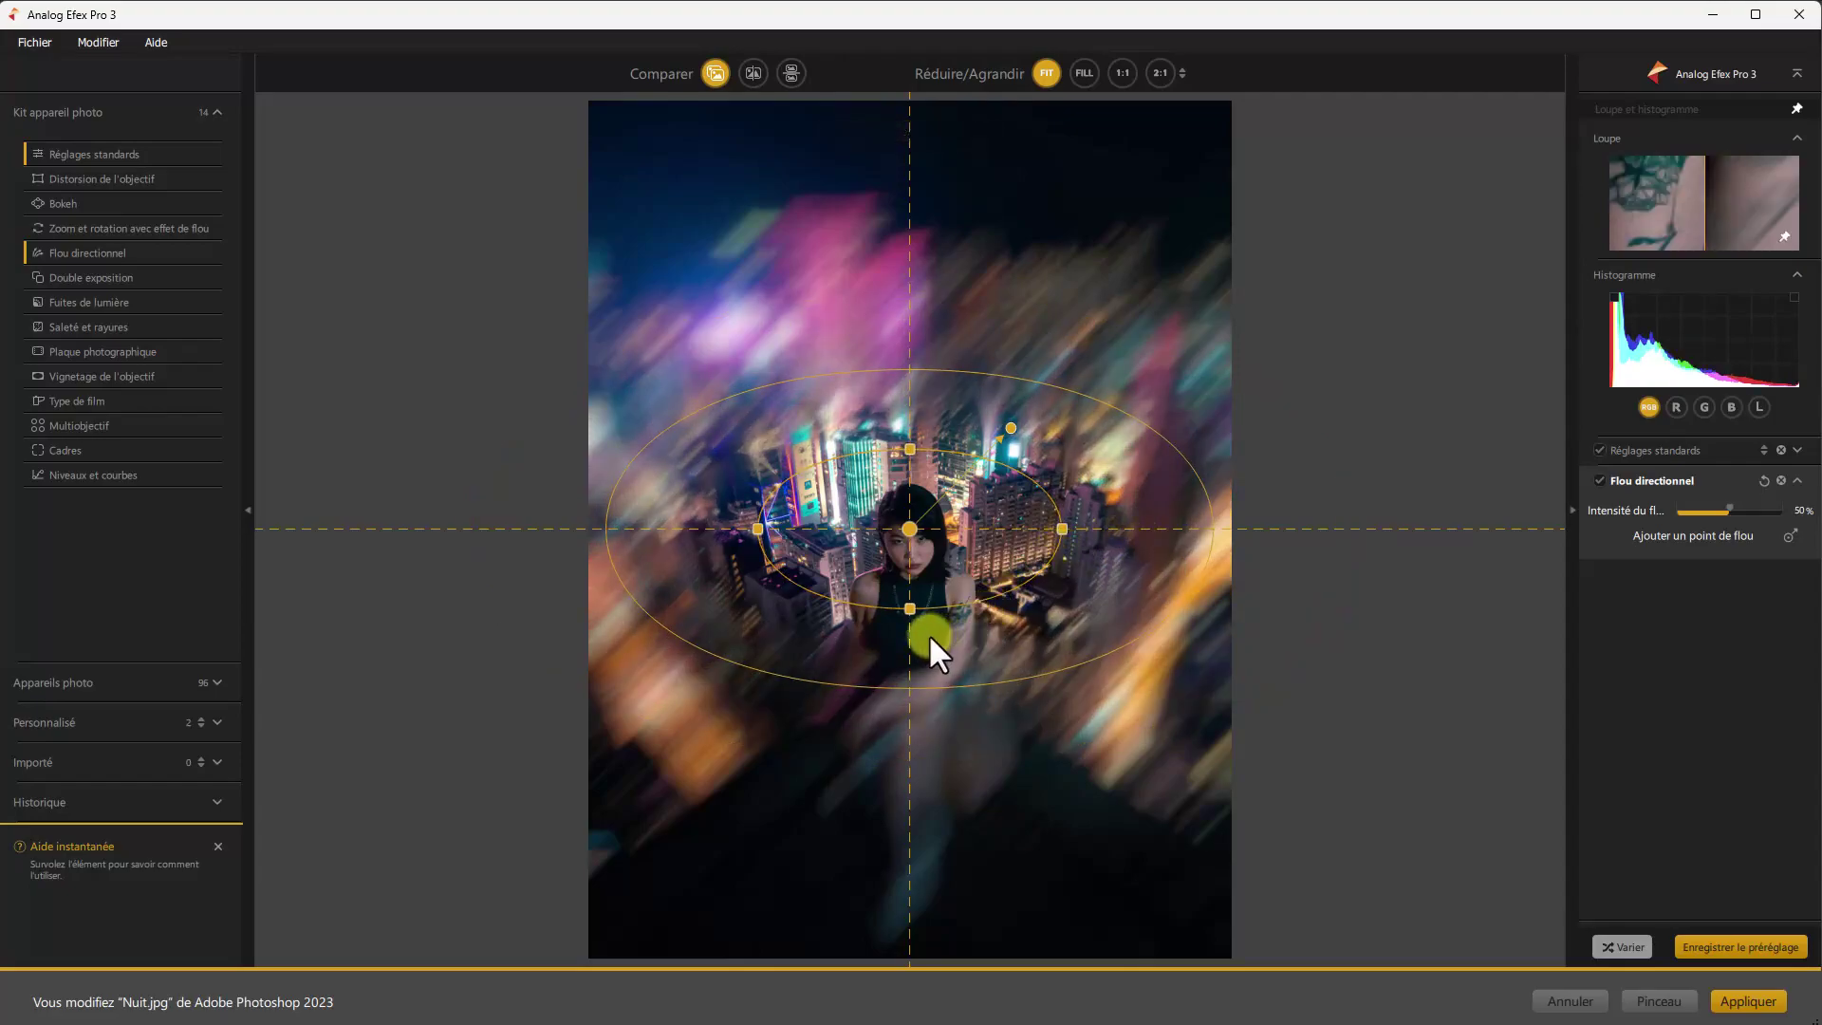
{"action": "left_click_drag", "start_coordinate": [909, 613], "coordinate": [1040, 588]}
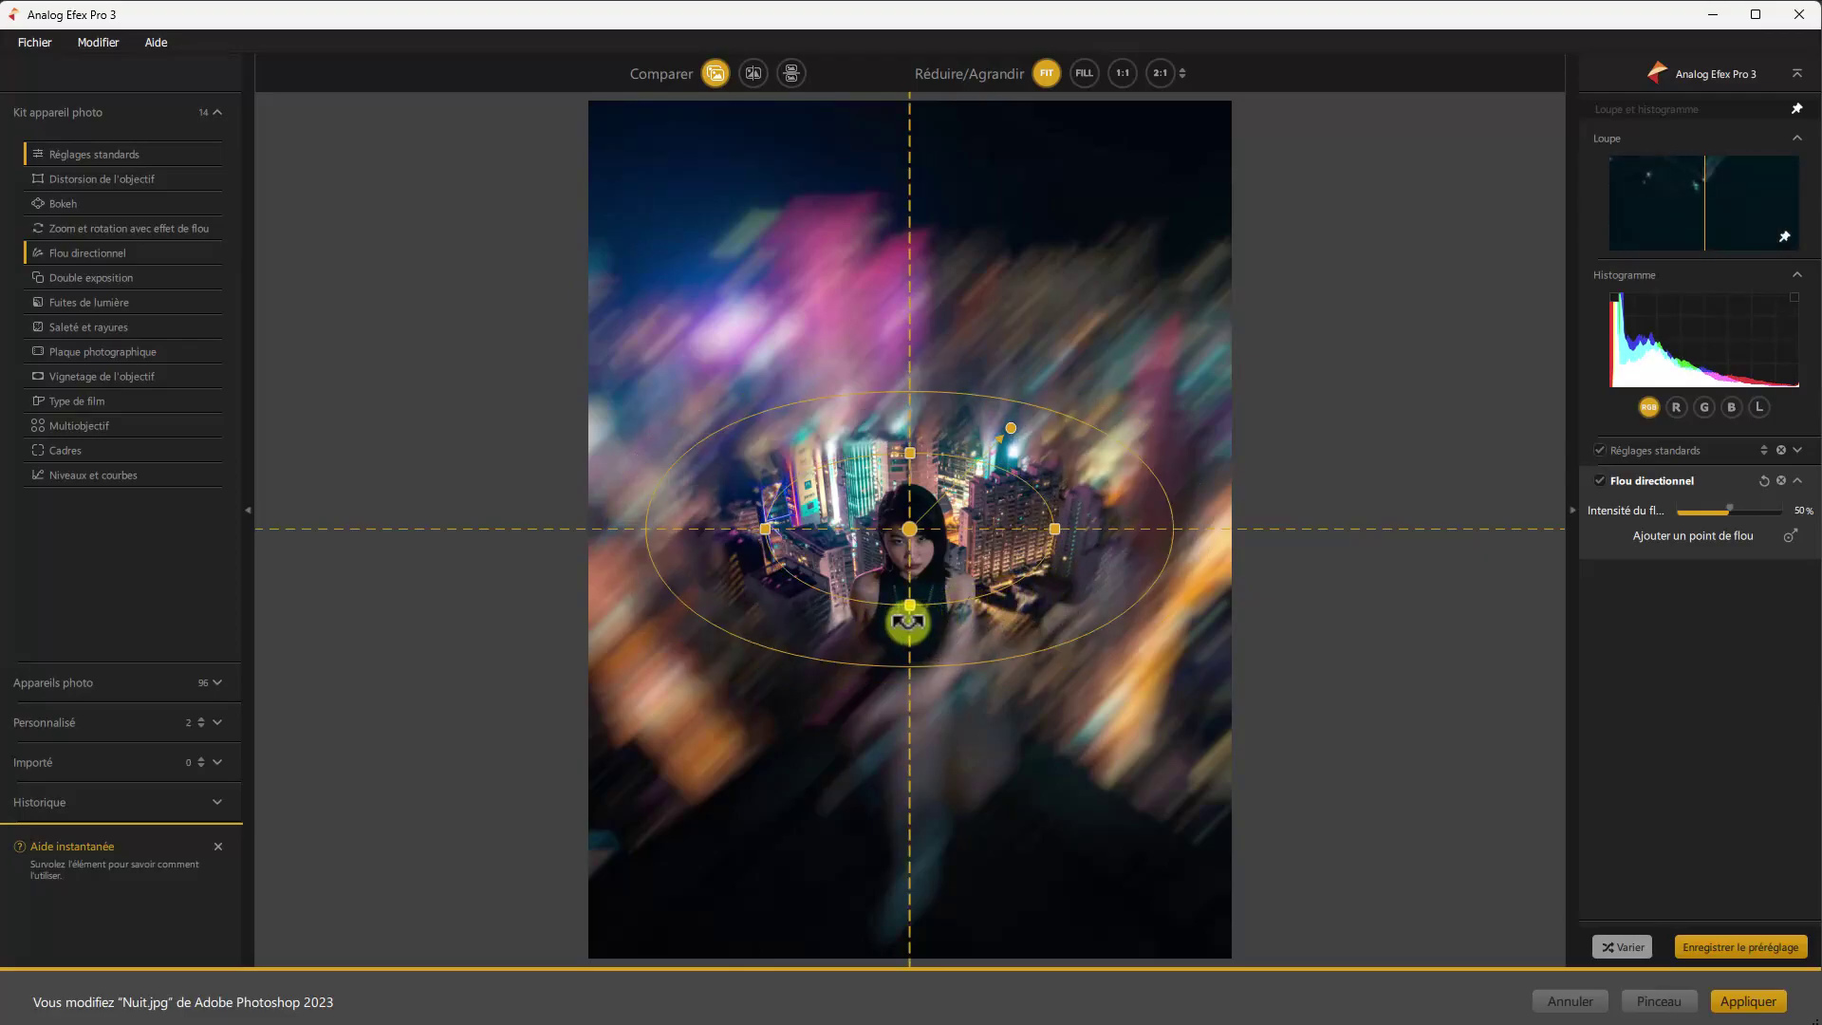
{"action": "left_click_drag", "start_coordinate": [924, 619], "coordinate": [1024, 534]}
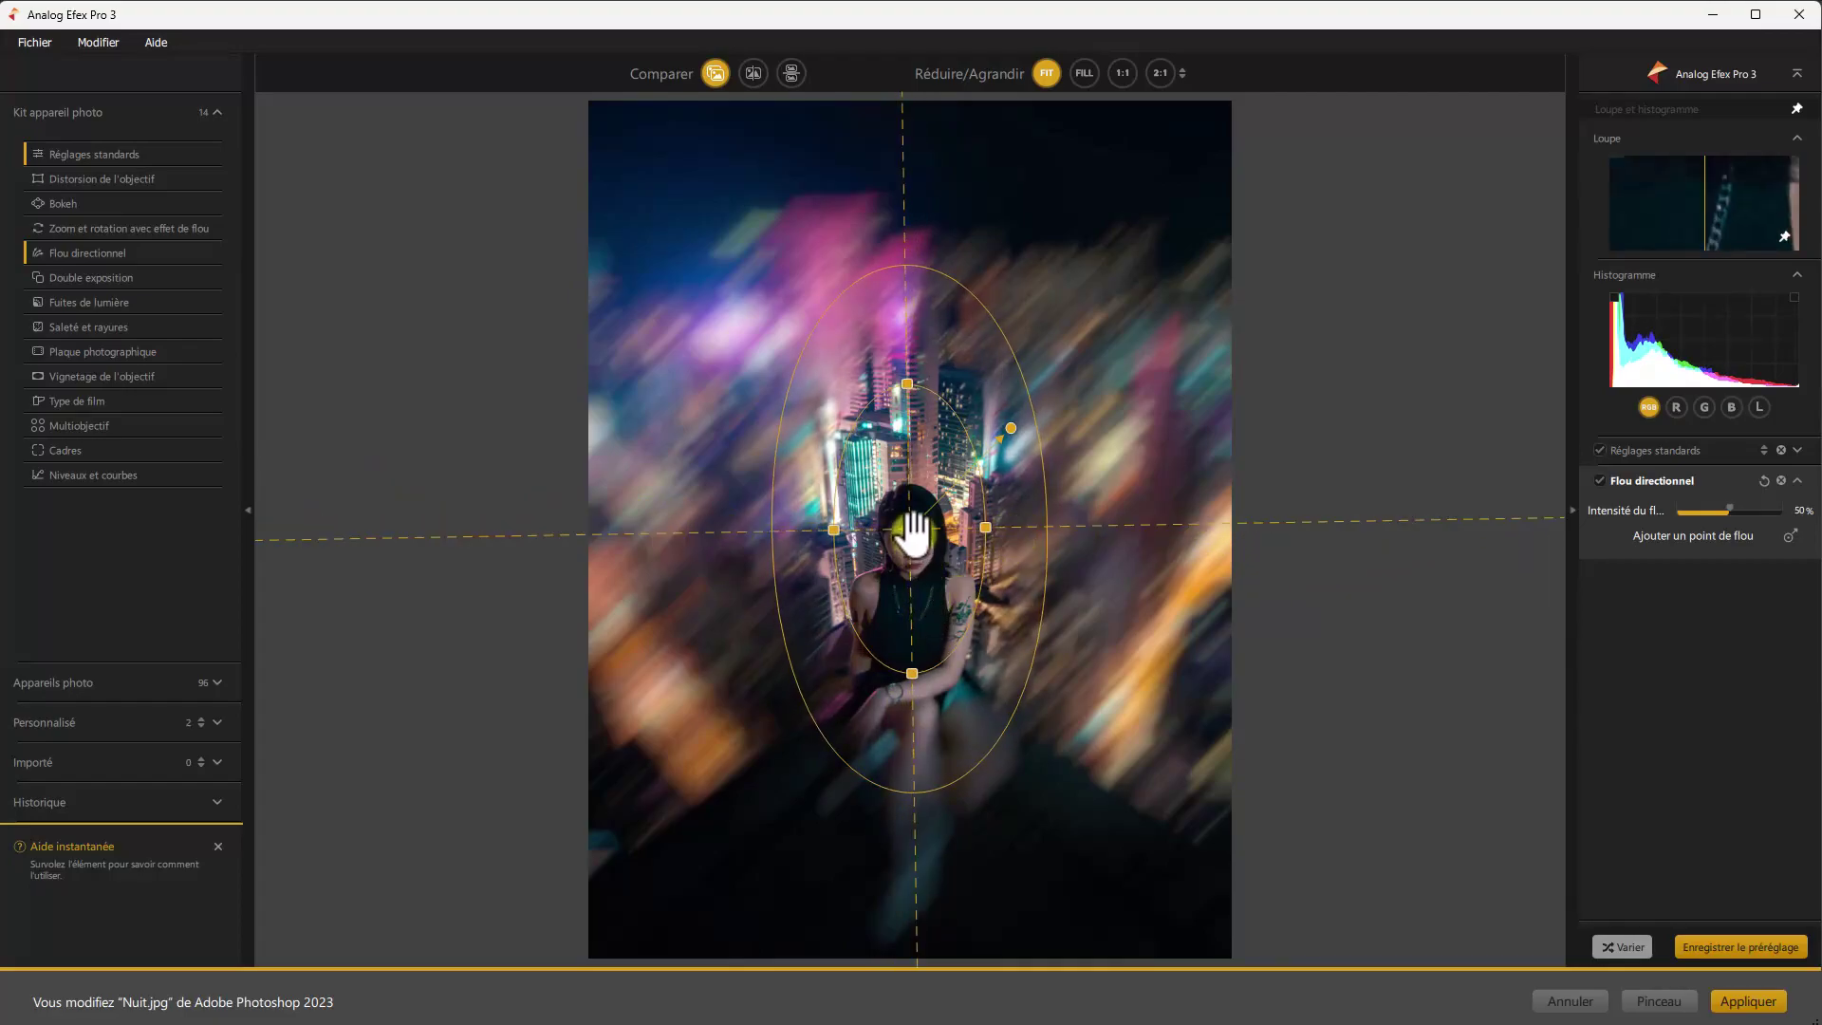
Step: Move the protected ellipse down onto the woman's torso, enlarging it to cover her body and widening its outer transition ellipse
{"action": "left_click_drag", "start_coordinate": [910, 529], "coordinate": [907, 604]}
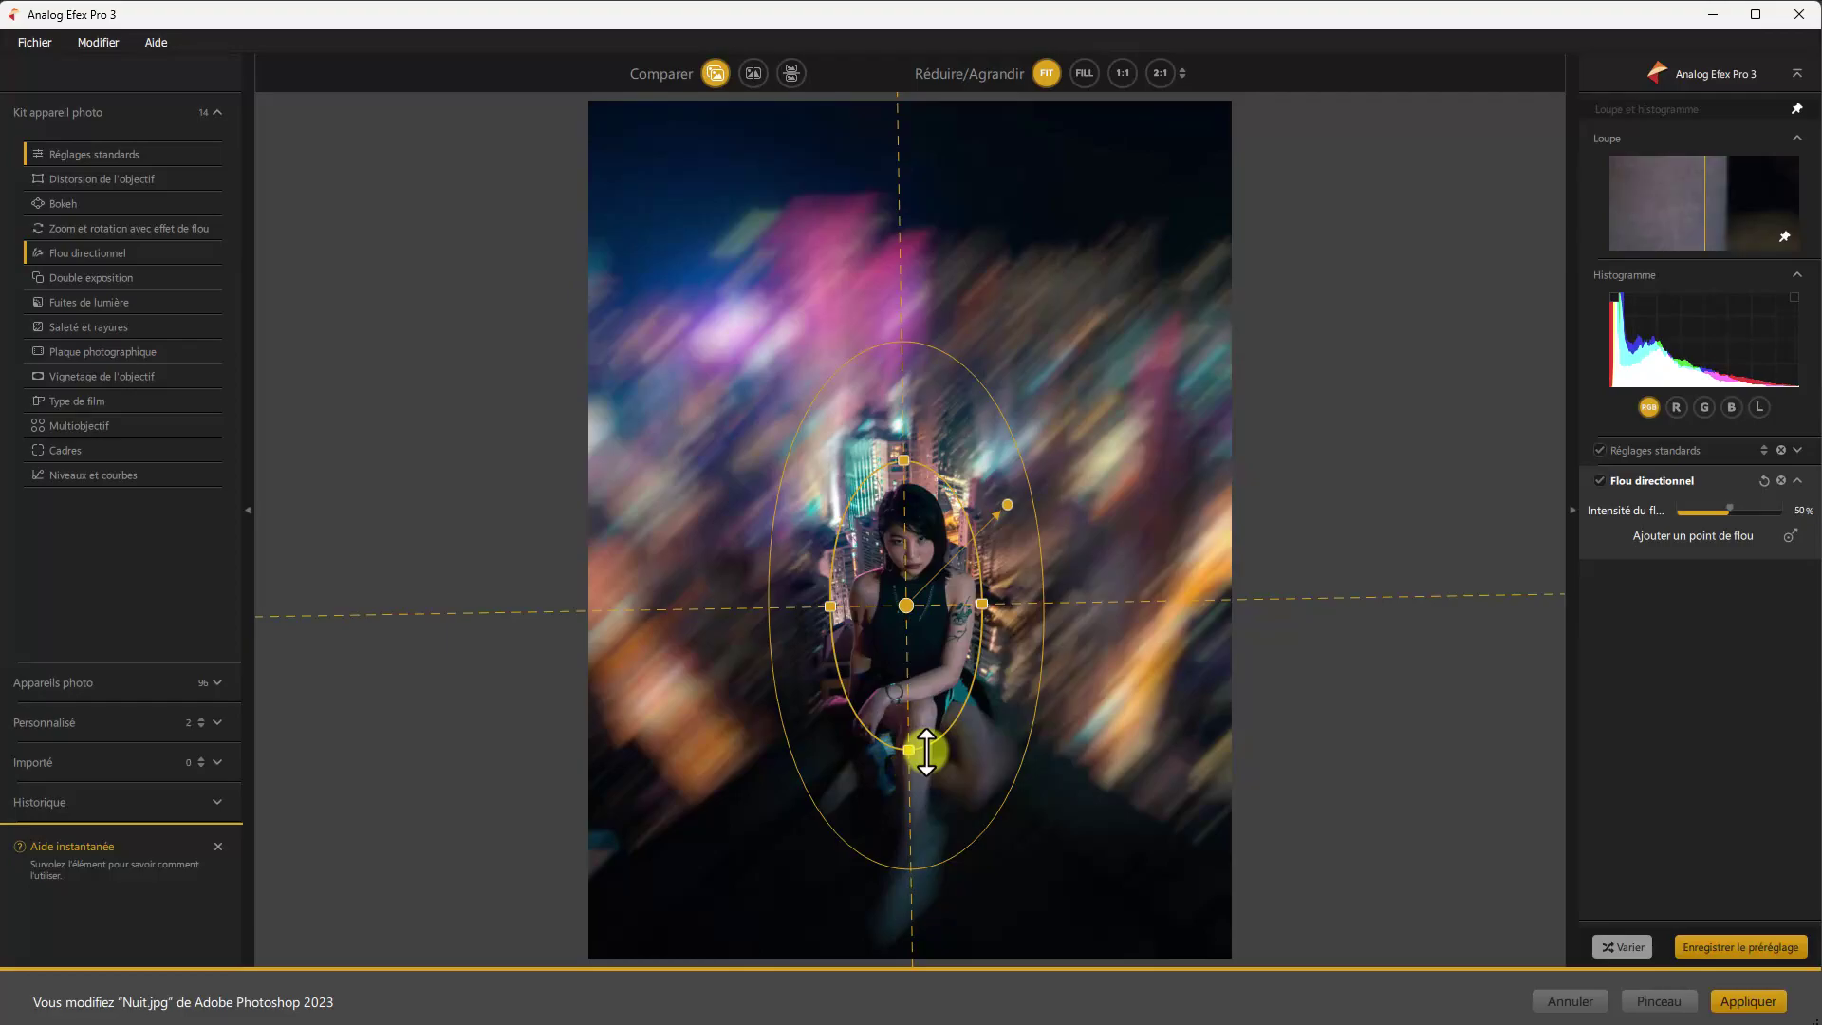
{"action": "left_click_drag", "start_coordinate": [925, 754], "coordinate": [953, 799]}
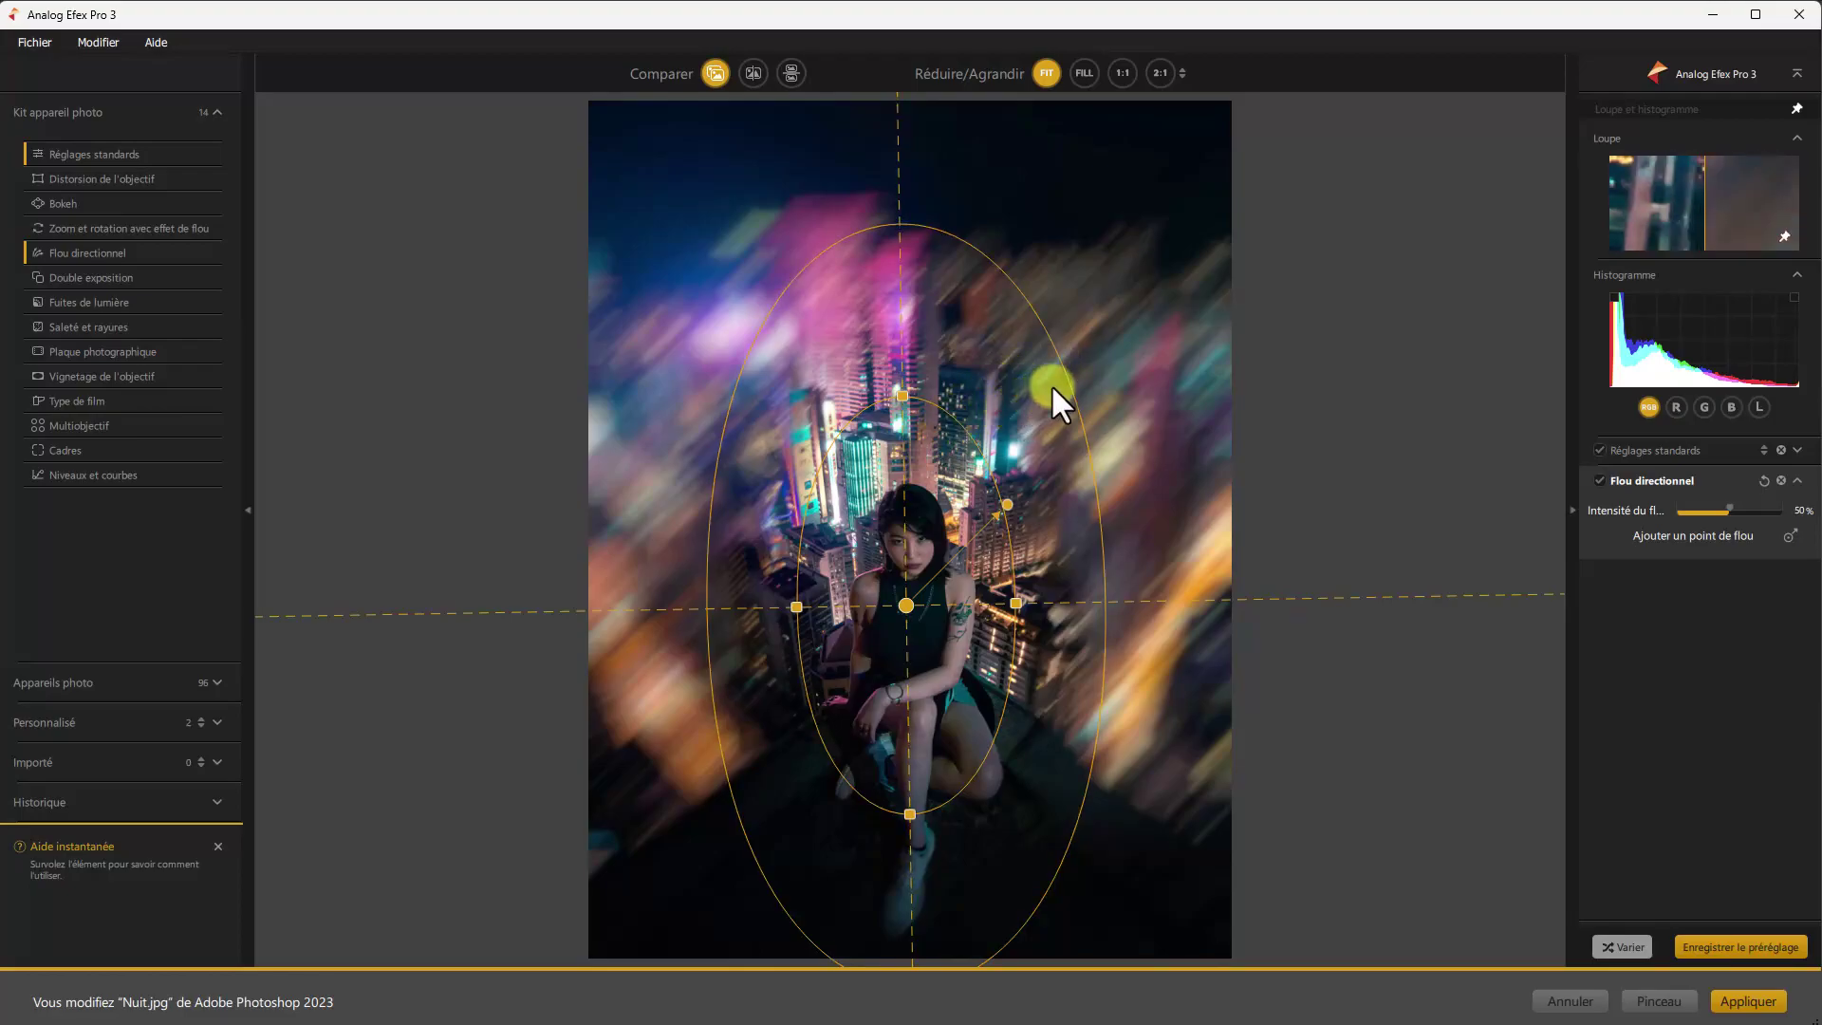
{"action": "mouse_move", "coordinate": [1060, 363]}
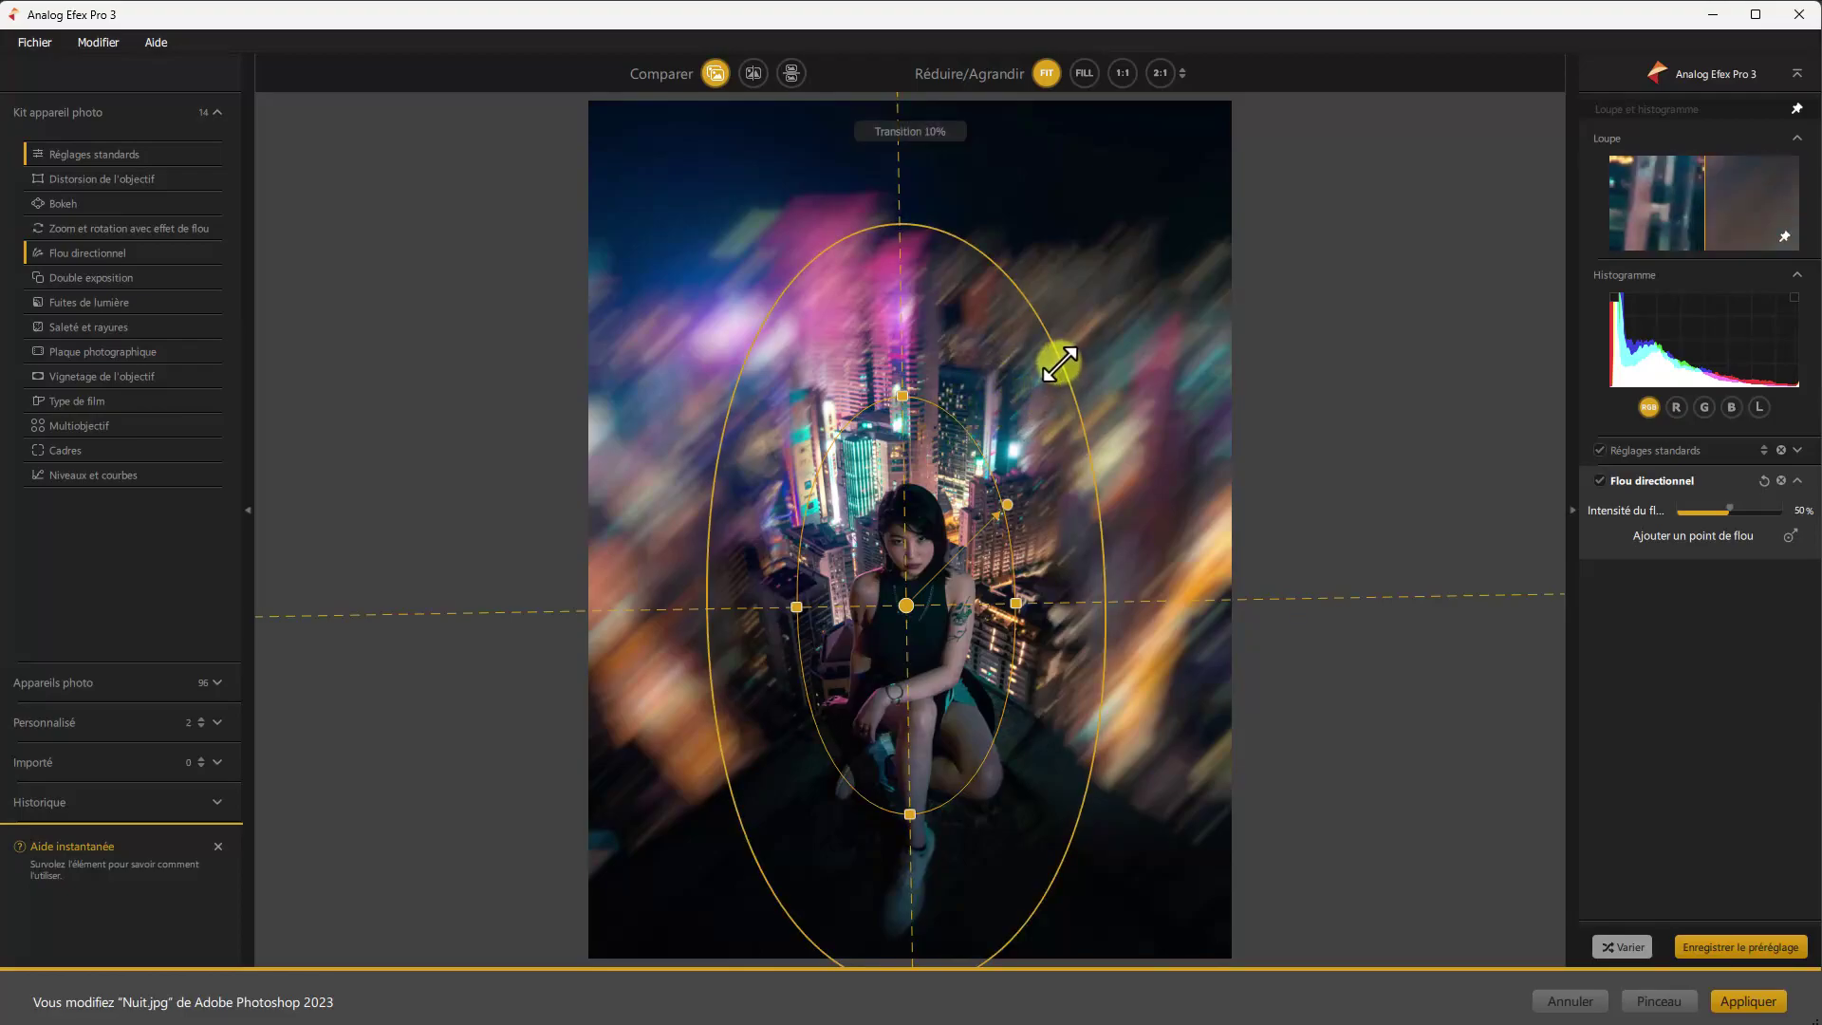
{"action": "left_click_drag", "start_coordinate": [1060, 364], "coordinate": [1097, 353]}
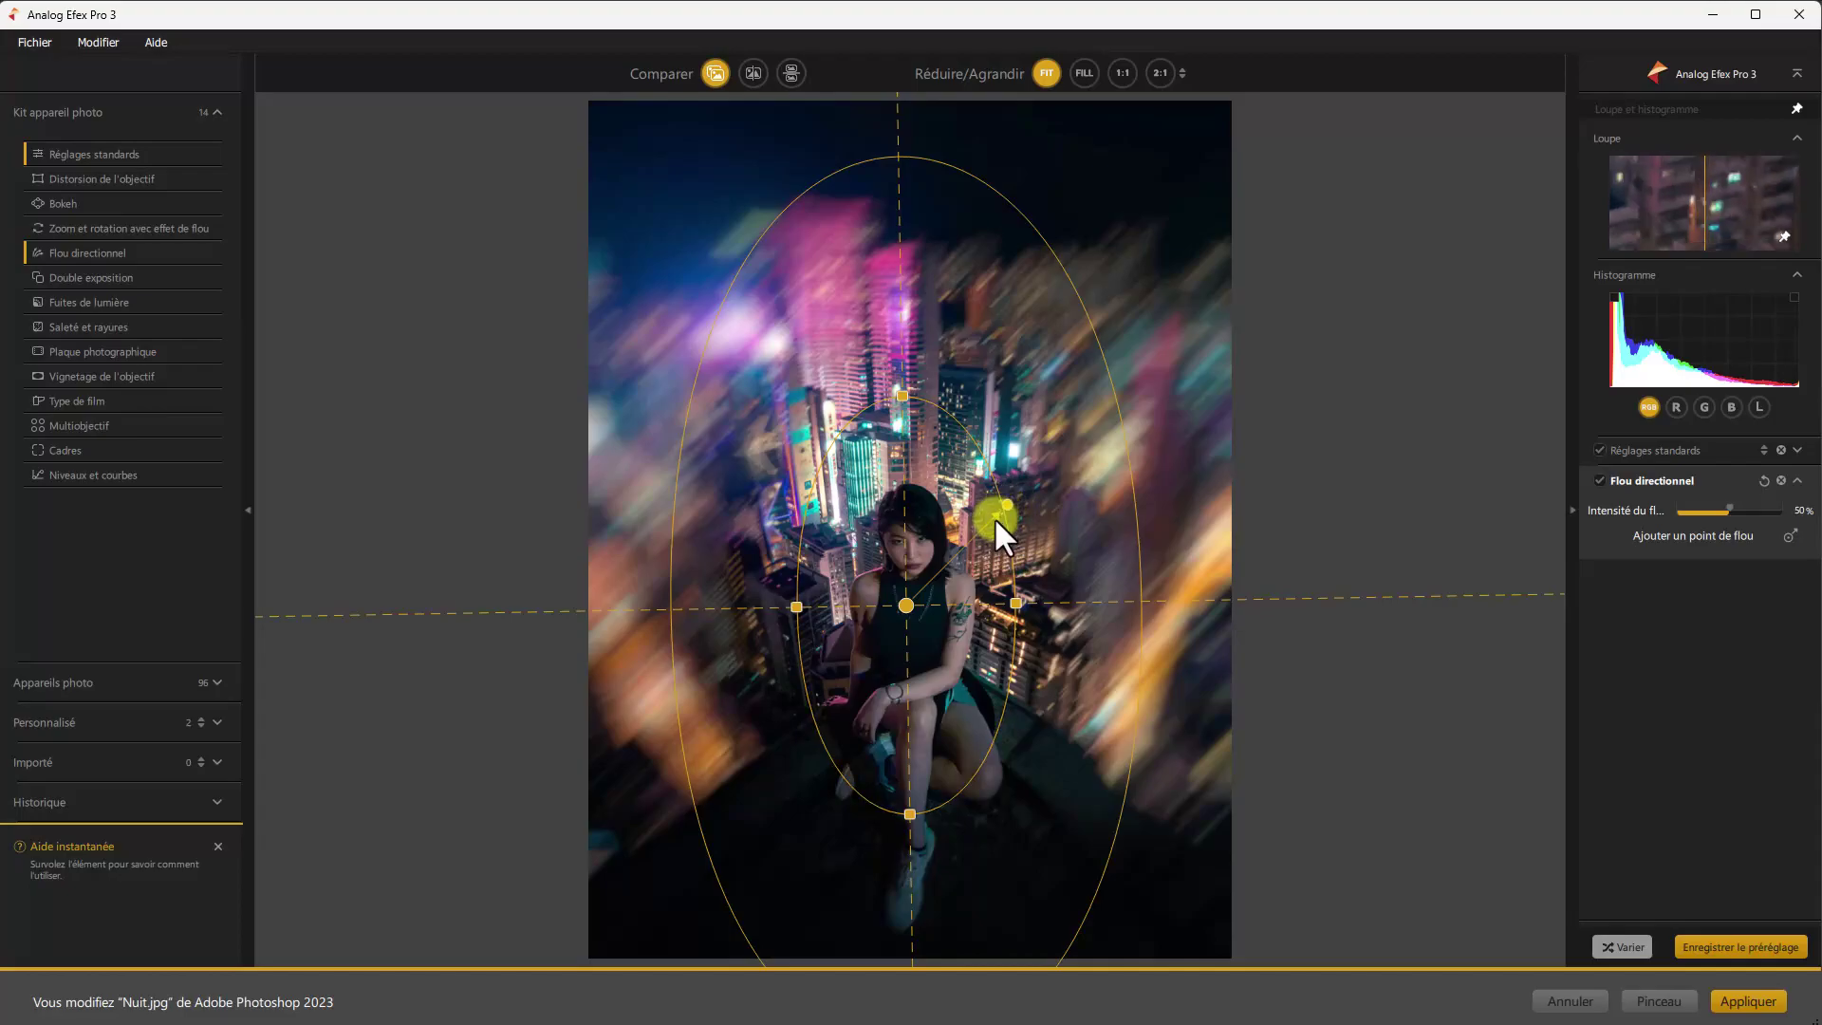
Step: Turn the directional blur's direction arrow to a flatter angle around the woman, and undo the last change
{"action": "left_click_drag", "start_coordinate": [997, 516], "coordinate": [1018, 554]}
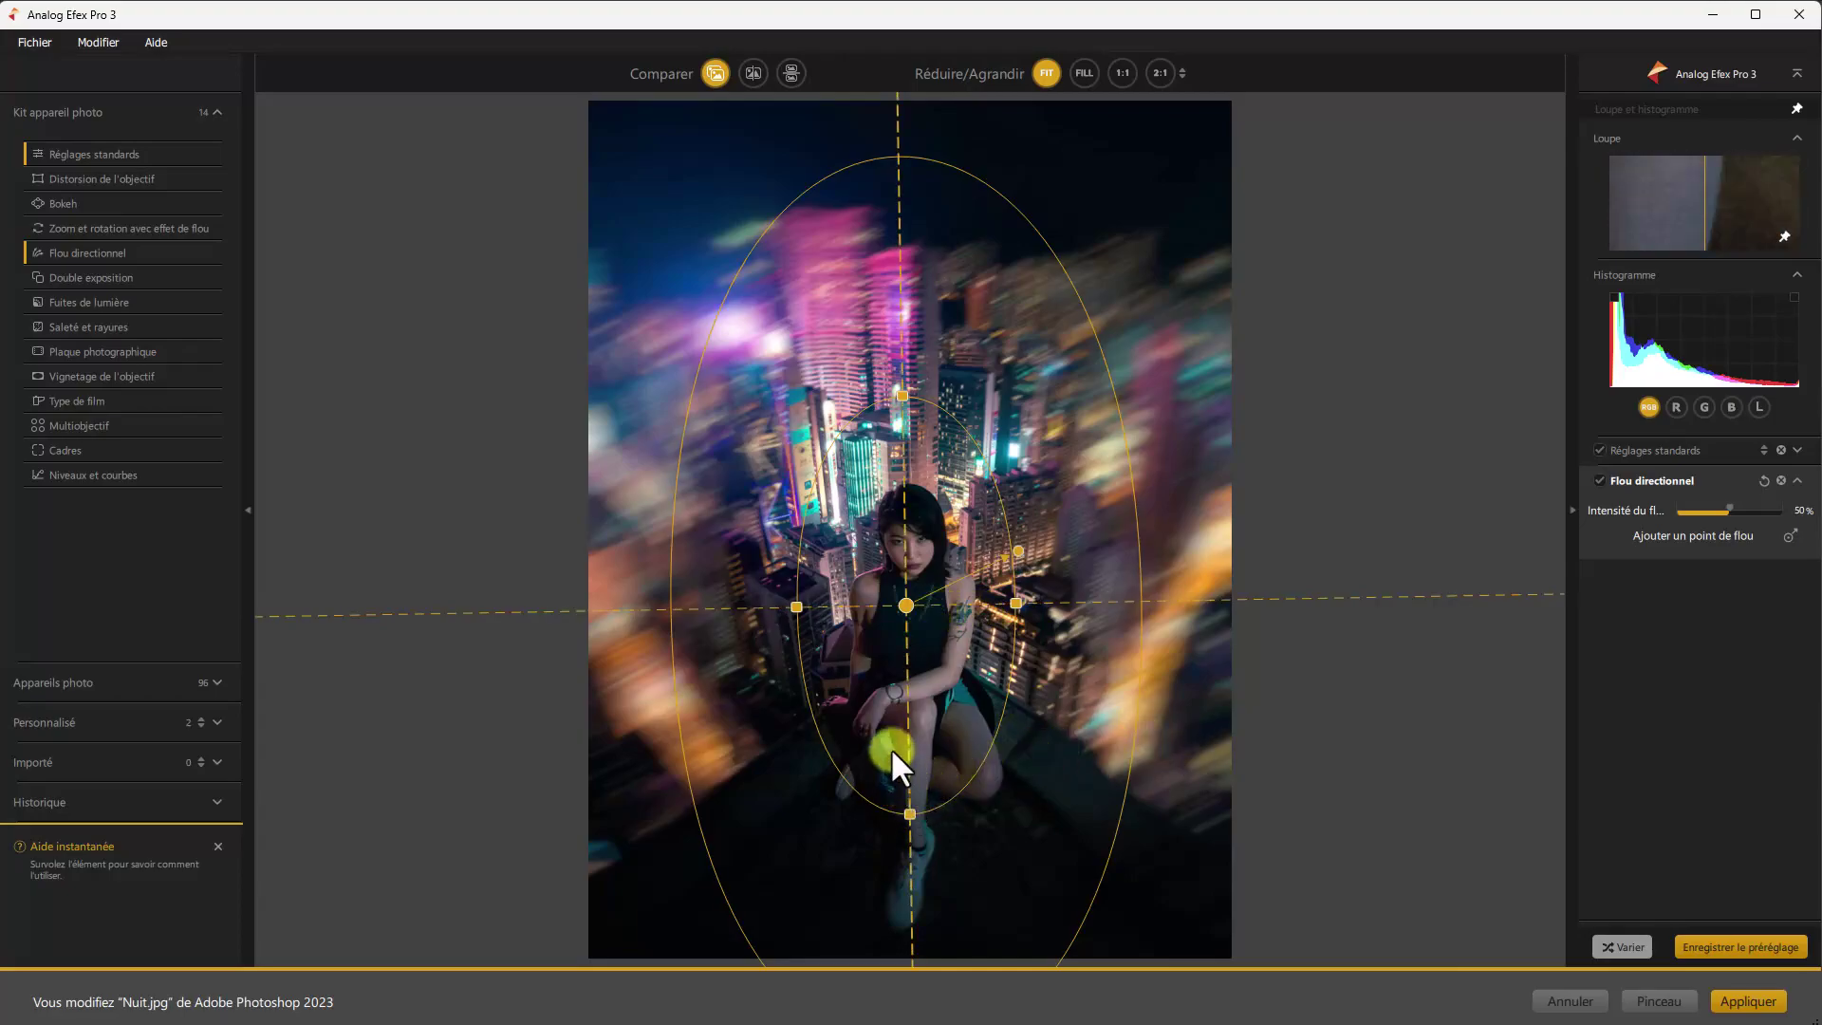
{"action": "key", "text": "ctrl+z"}
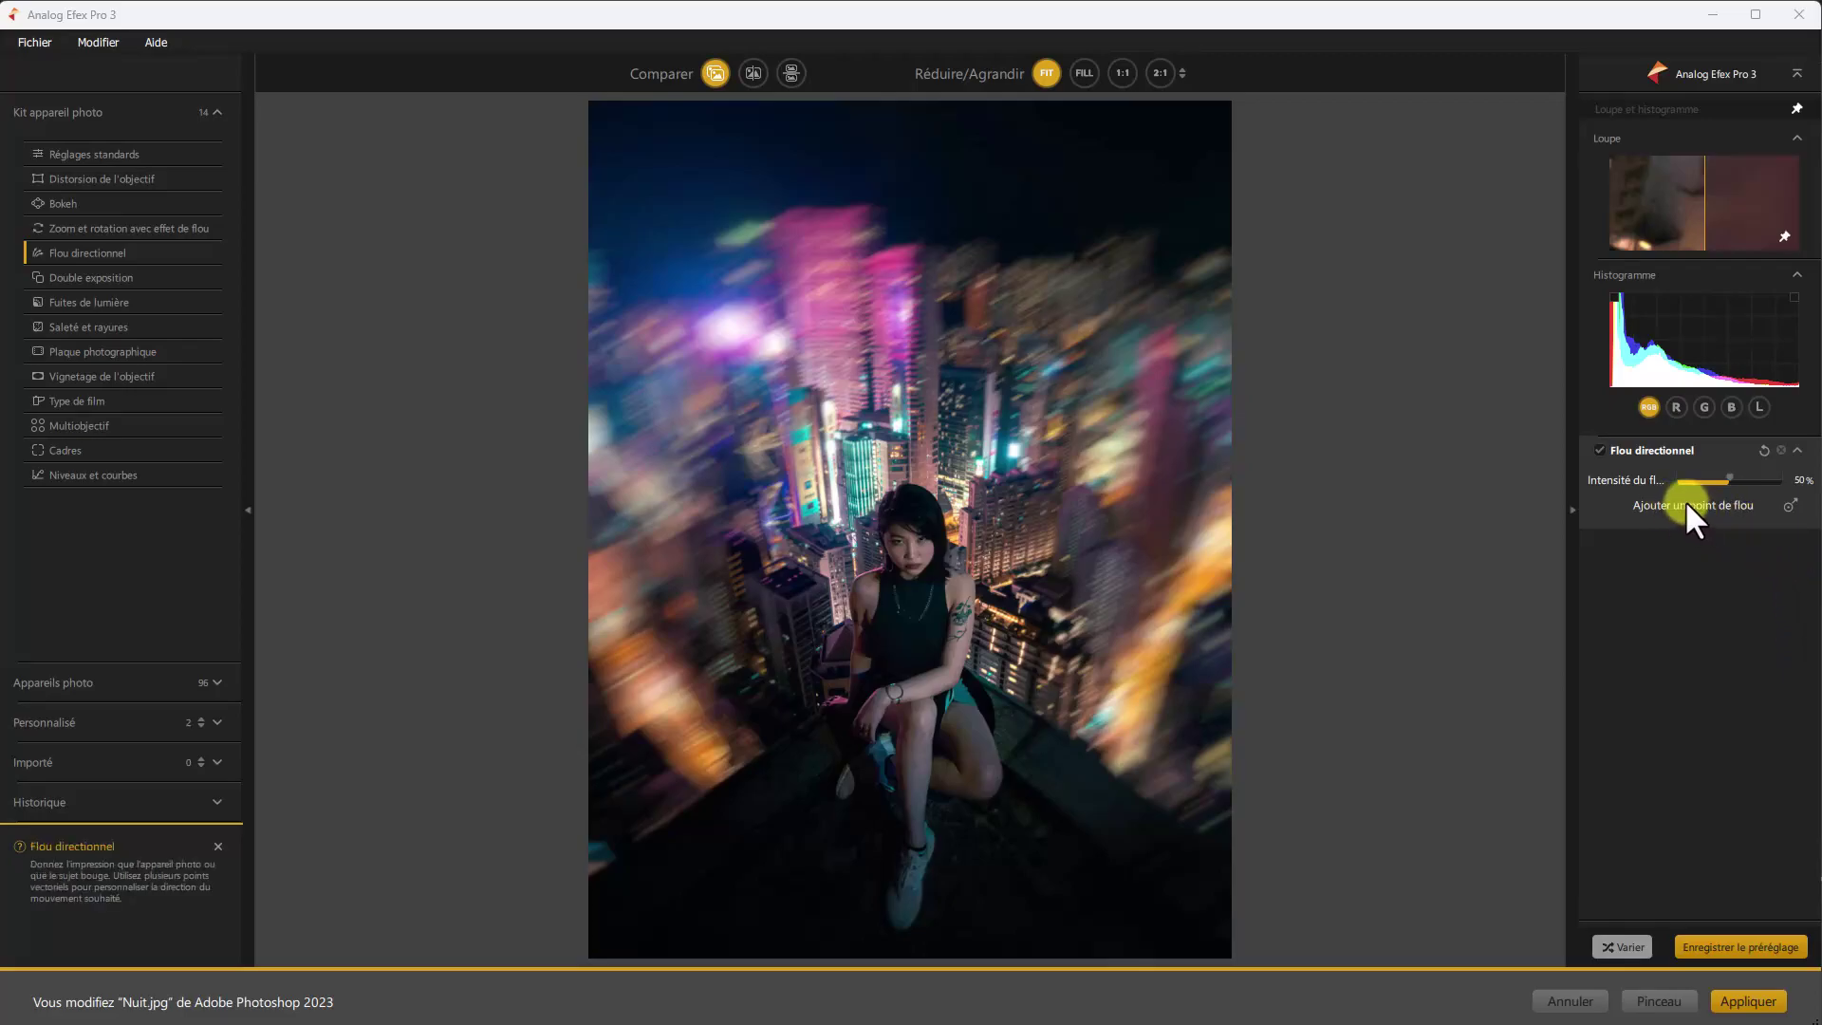
Step: Add two blur points, one over the photo's upper-right buildings and one on the dark ledge beside the woman's feet, aiming both nearly upward
{"action": "left_click", "coordinate": [1788, 508]}
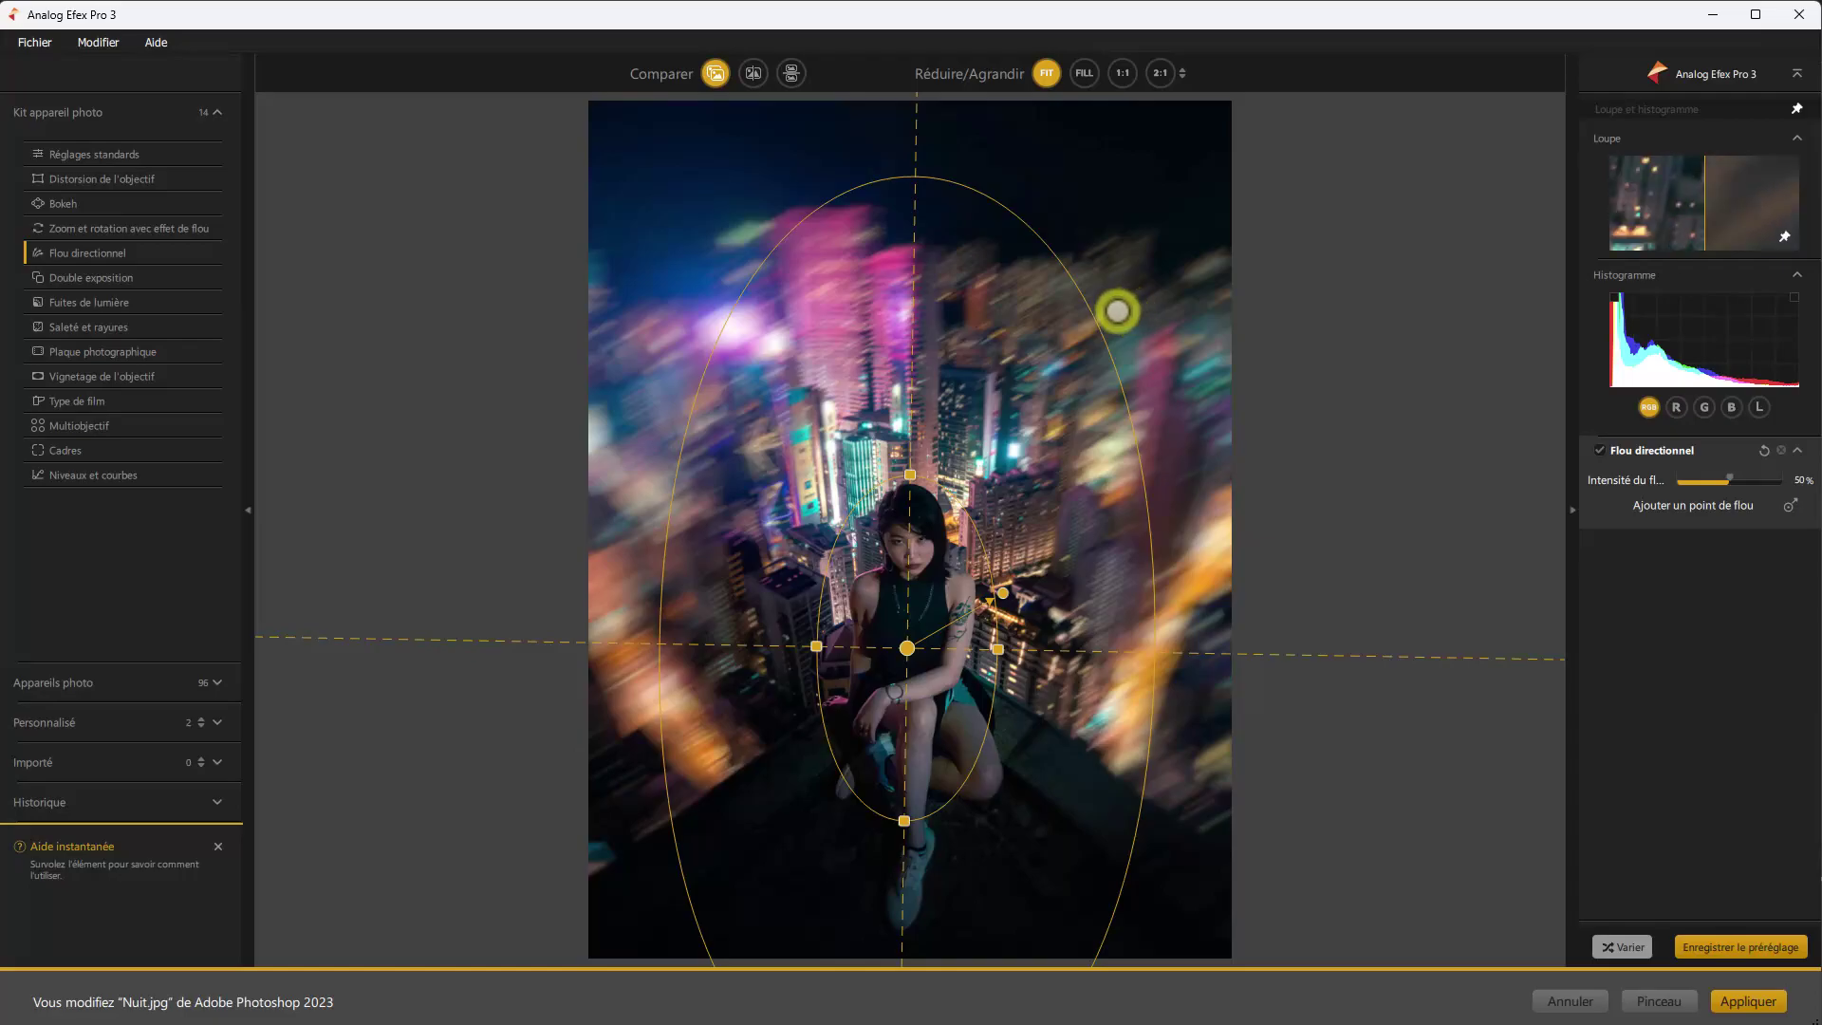
{"action": "left_click", "coordinate": [1129, 309]}
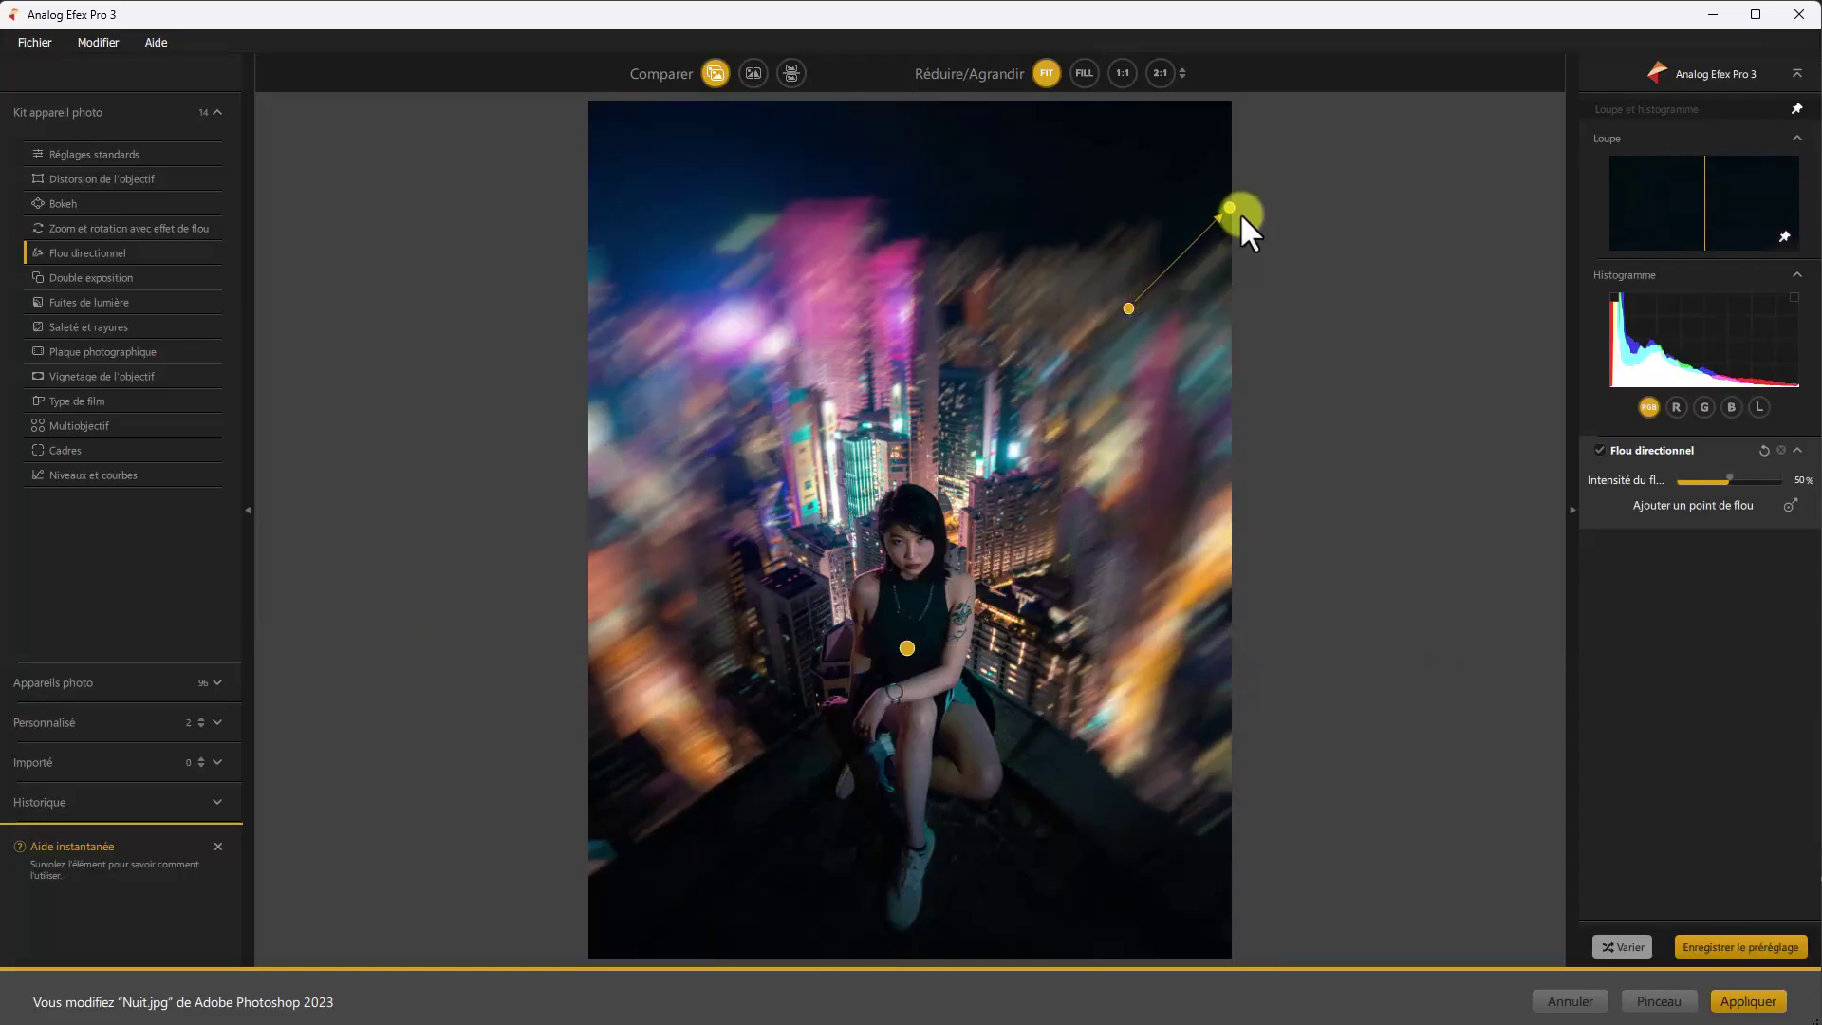
{"action": "left_click_drag", "start_coordinate": [1231, 208], "coordinate": [1091, 190]}
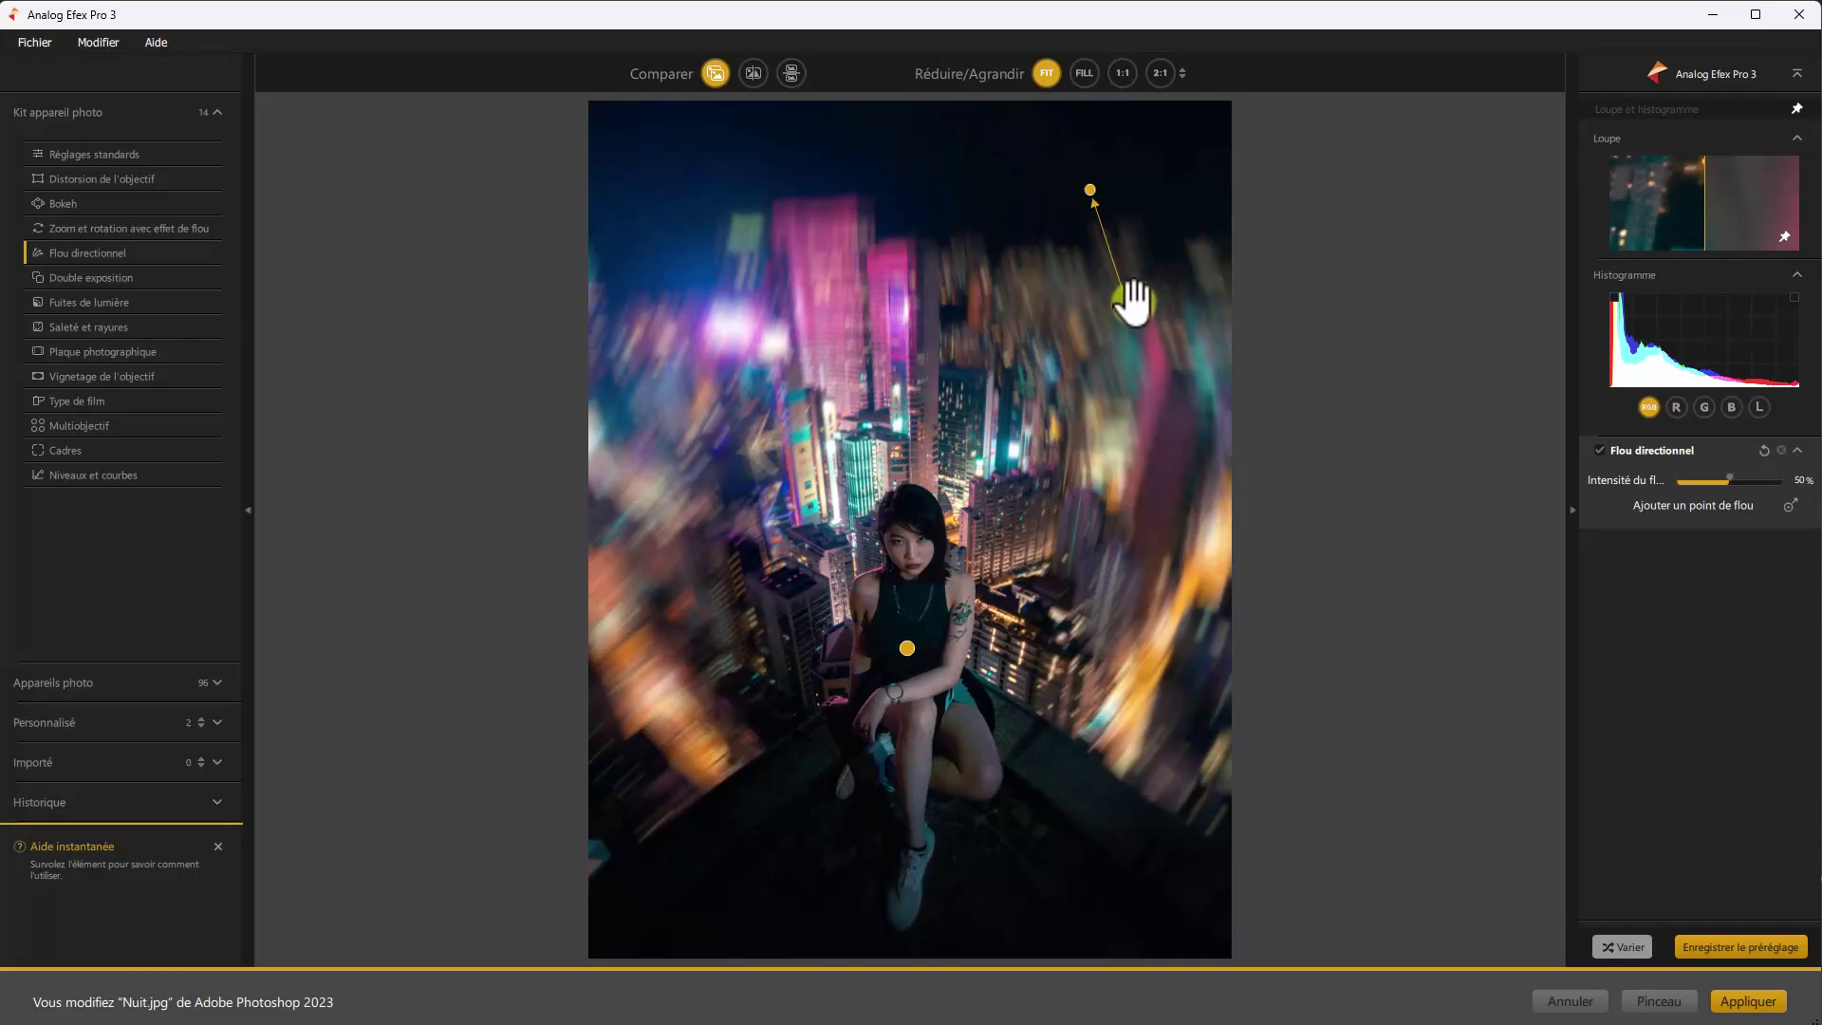
{"action": "left_click", "coordinate": [1786, 503]}
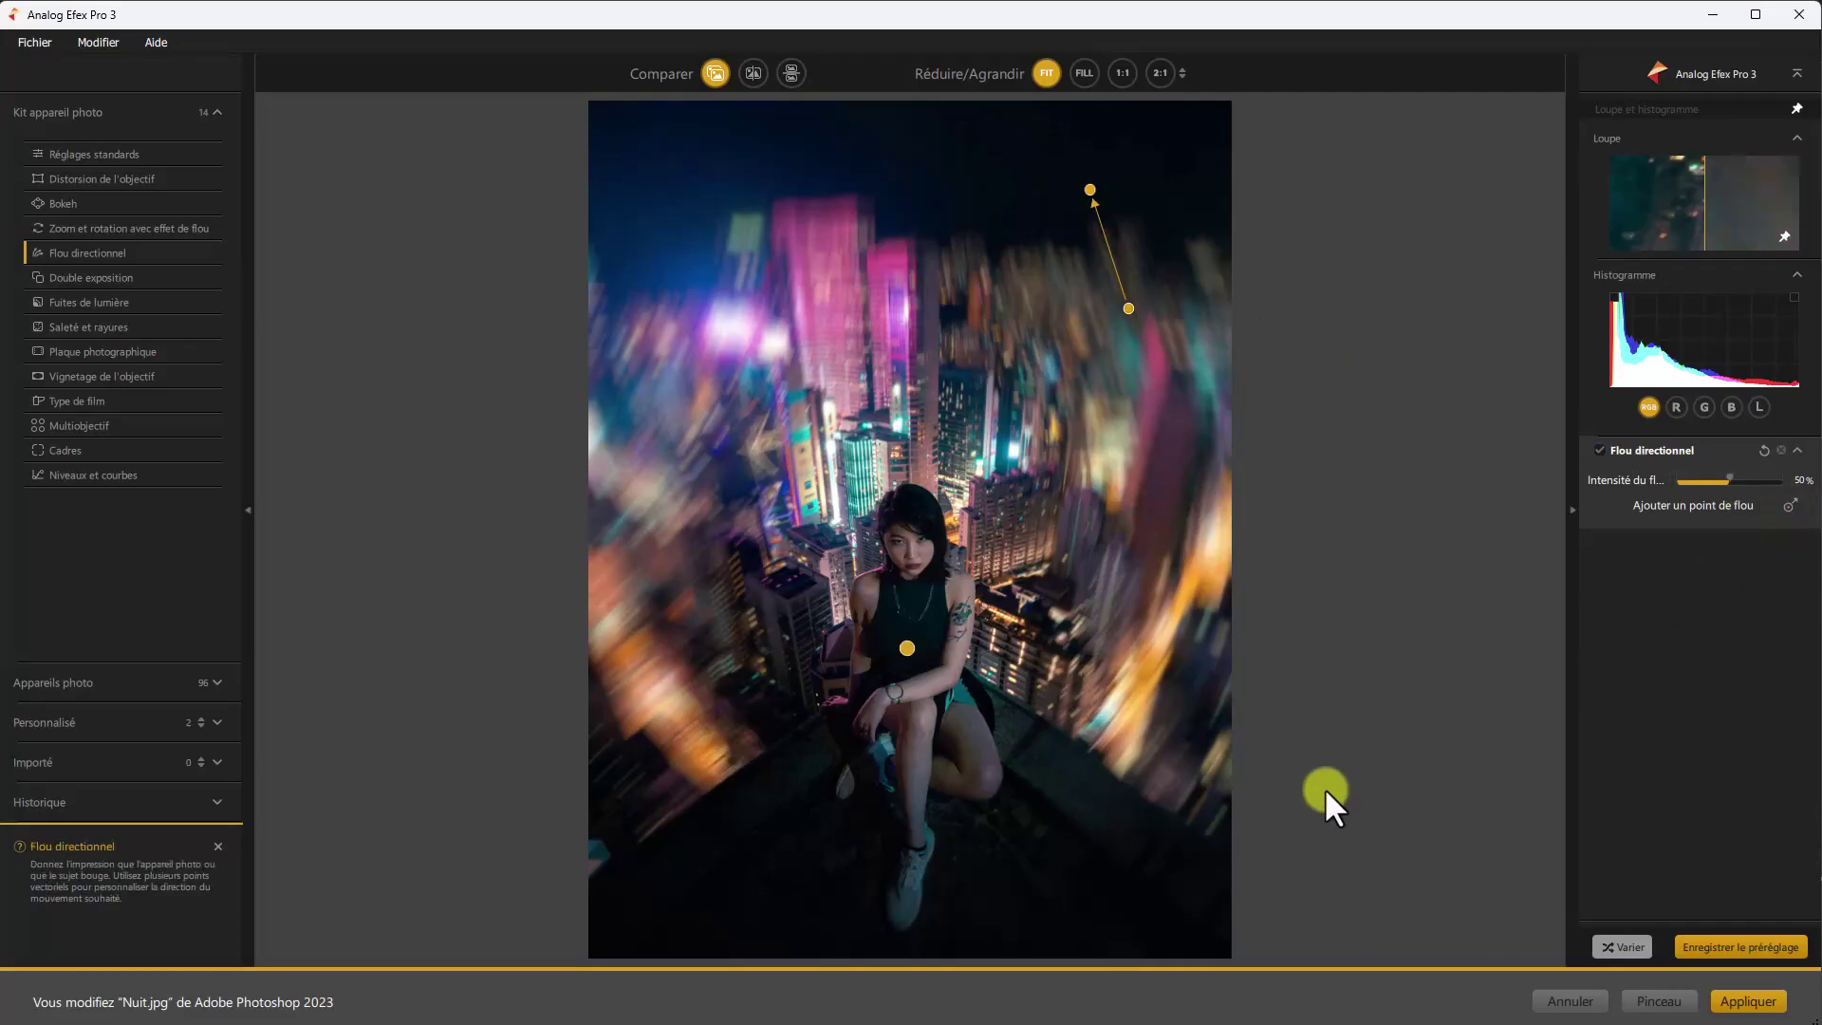
{"action": "left_click", "coordinate": [1031, 868]}
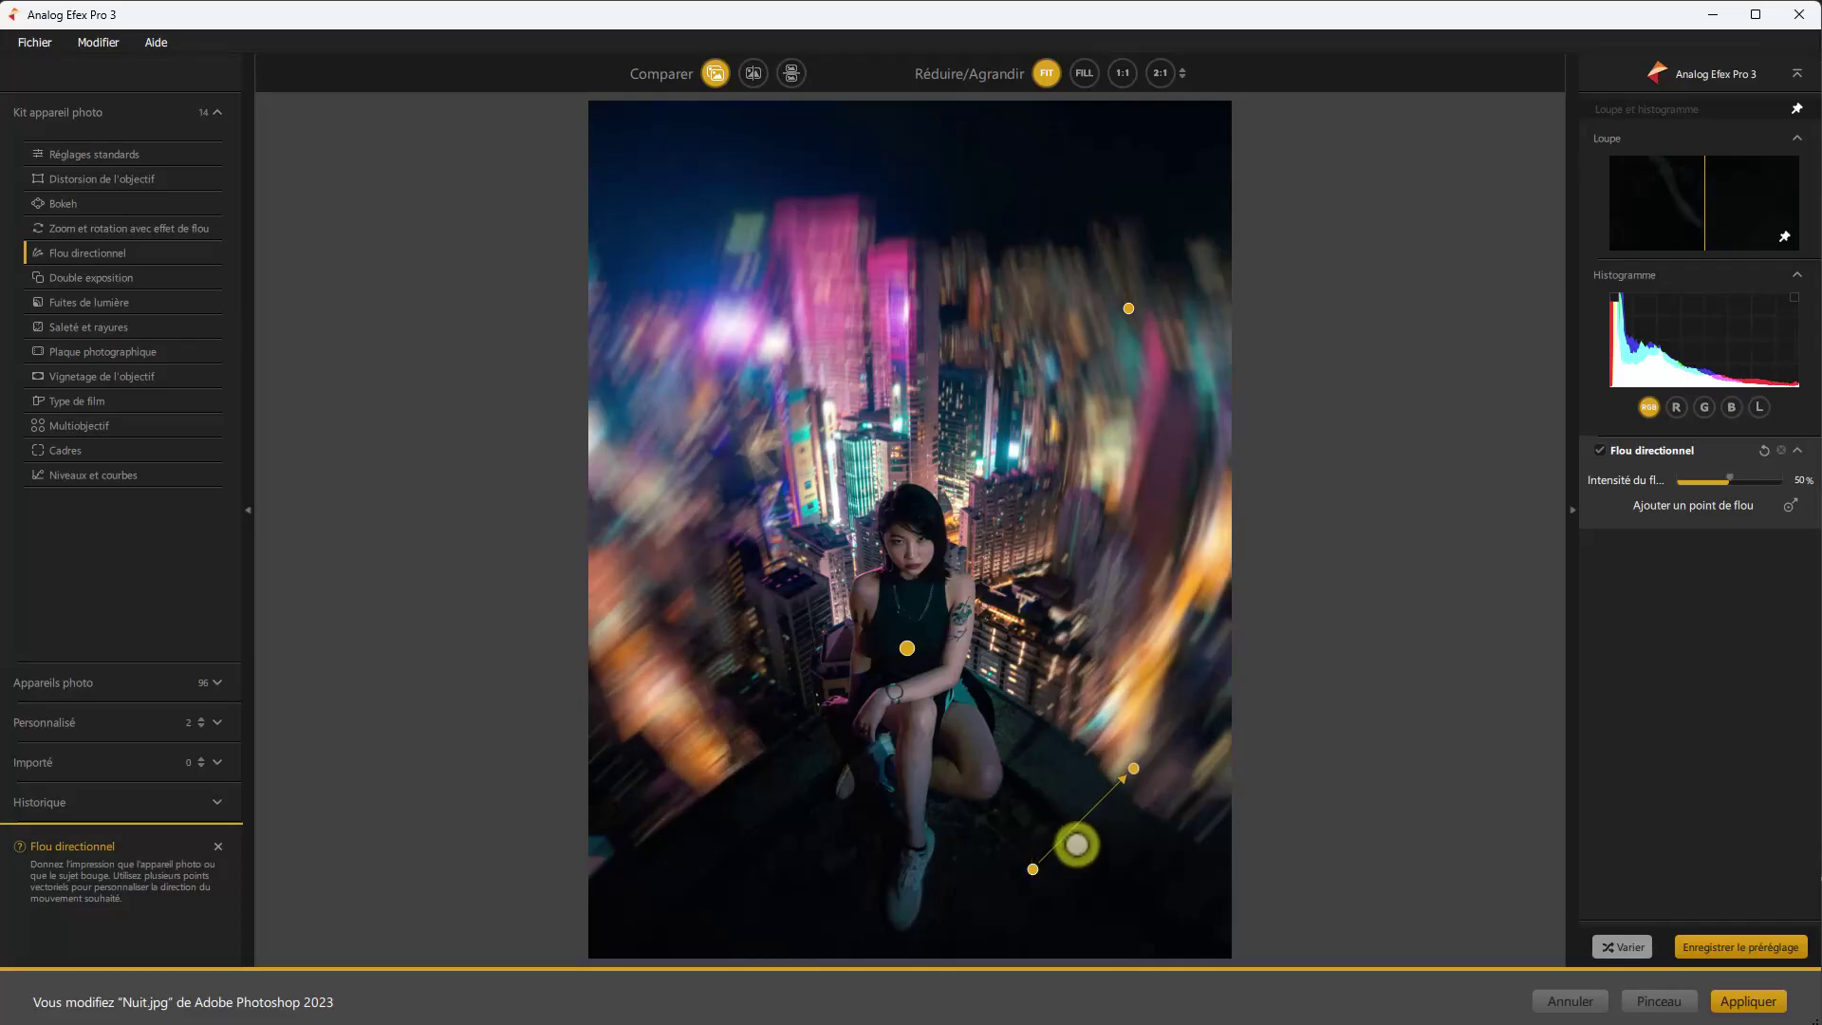
{"action": "left_click_drag", "start_coordinate": [1130, 765], "coordinate": [1043, 750]}
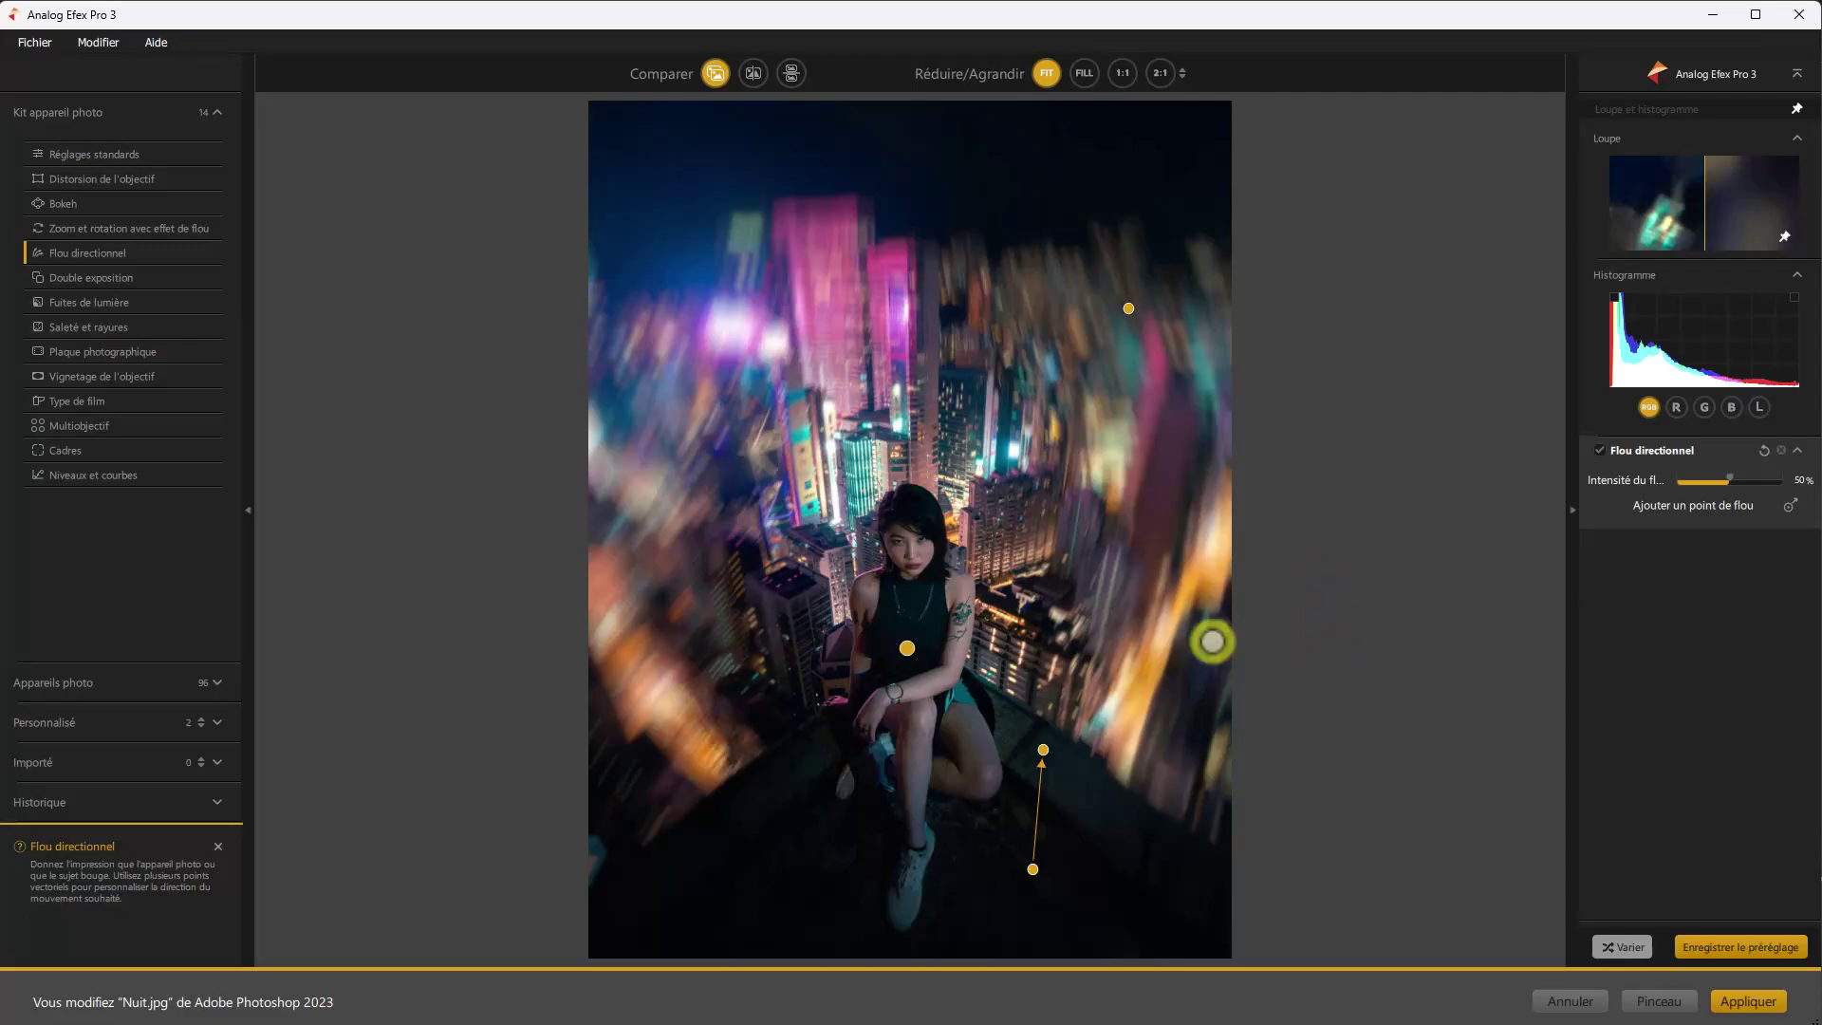
Step: Add the Distorsion de l'objectif filter and remove the Flou directionnel filter
{"action": "mouse_move", "coordinate": [228, 479]}
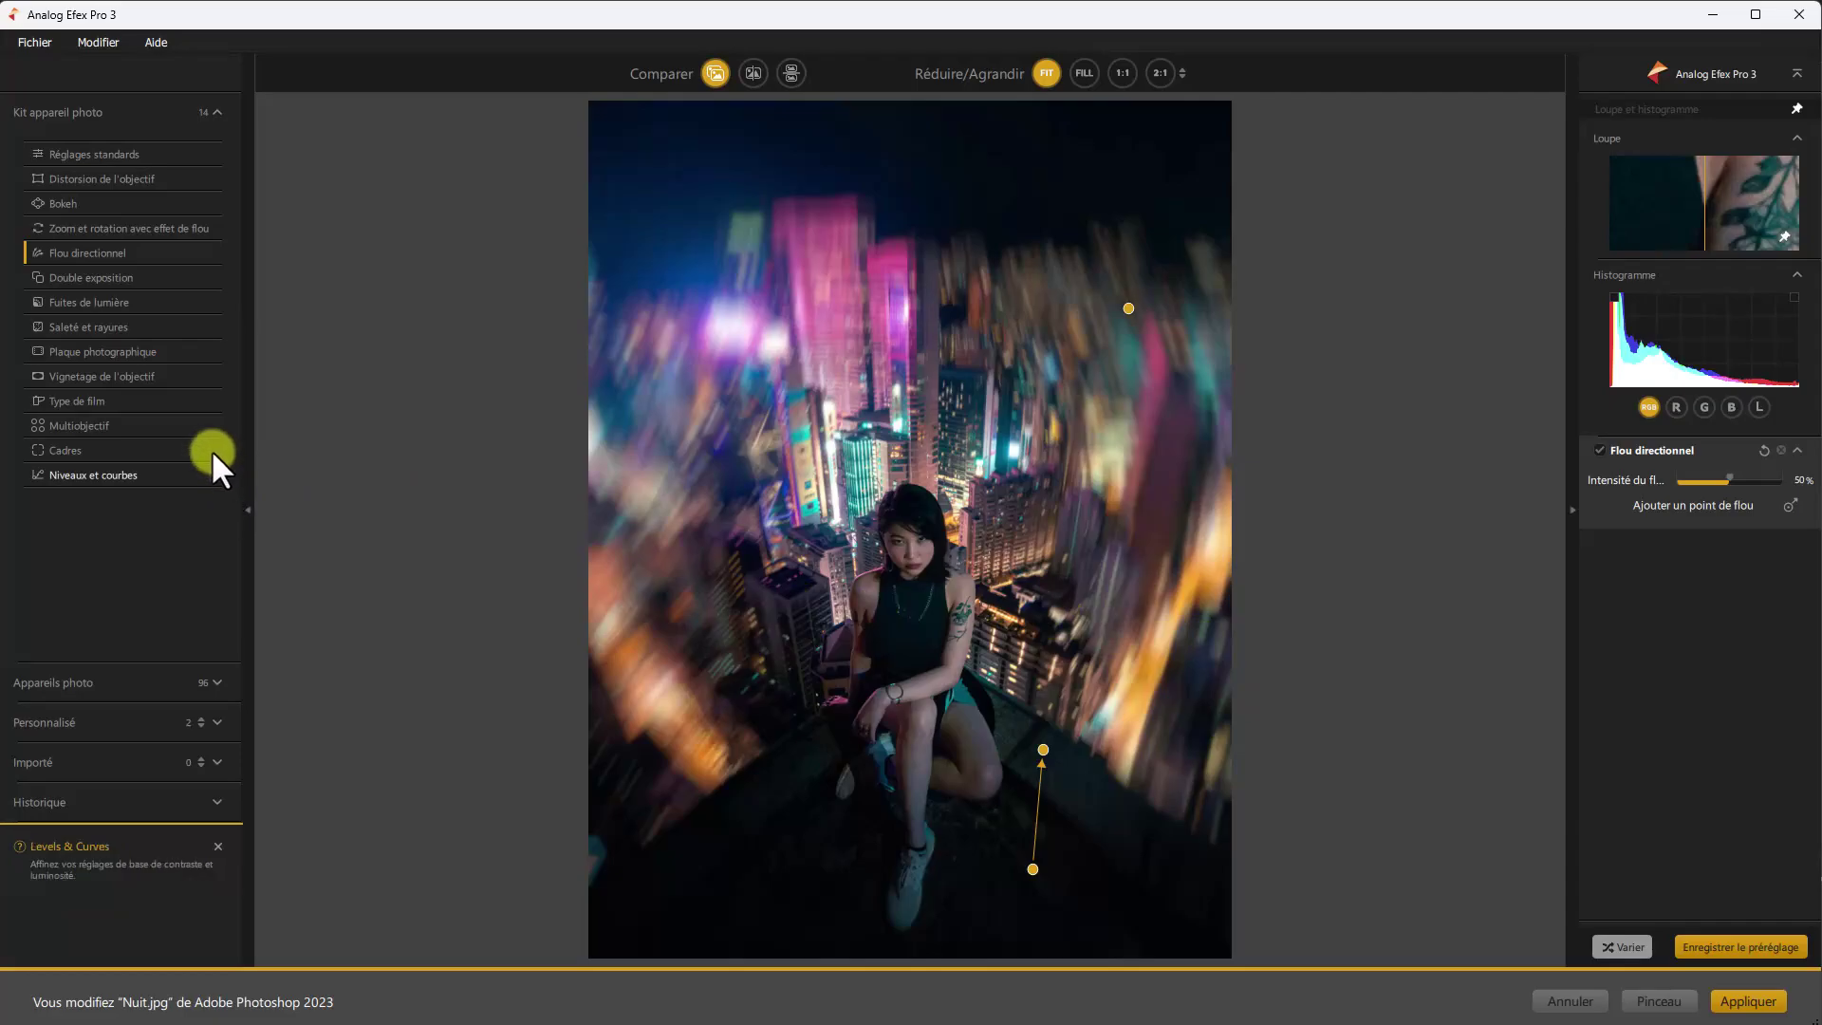
{"action": "mouse_move", "coordinate": [158, 346]}
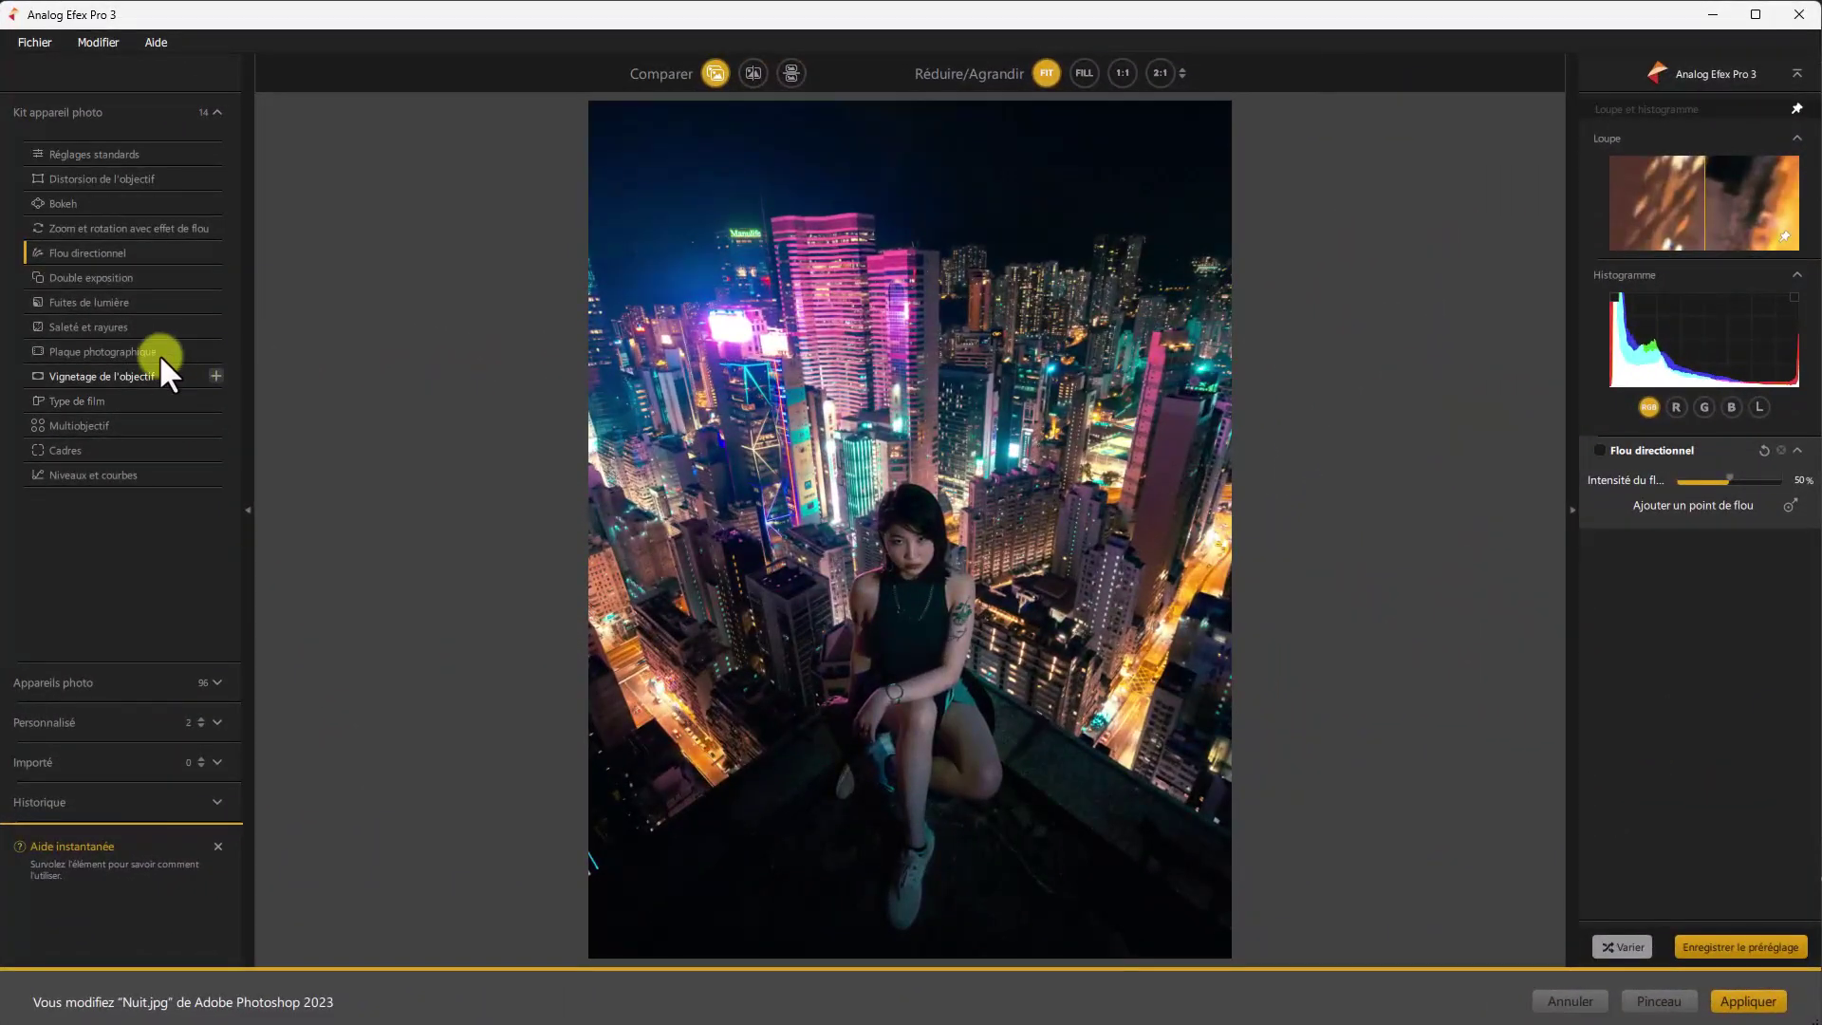
{"action": "mouse_move", "coordinate": [157, 350]}
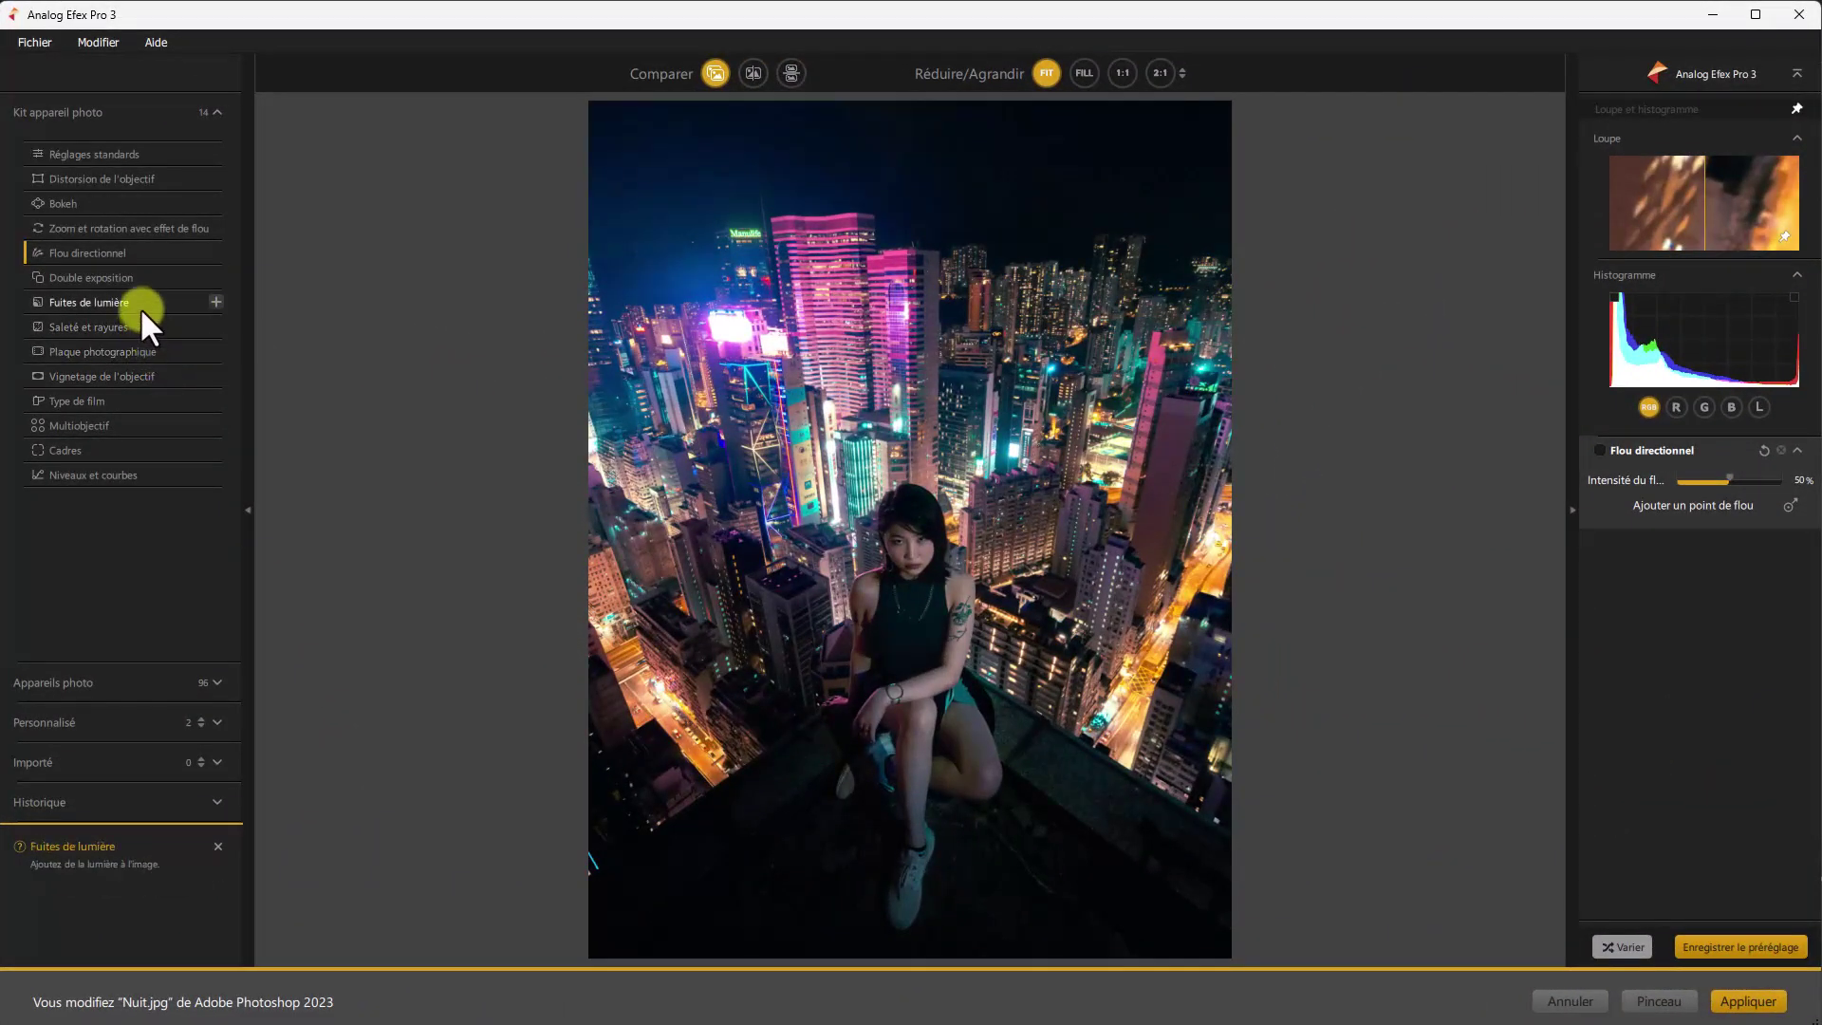
{"action": "mouse_move", "coordinate": [160, 196]}
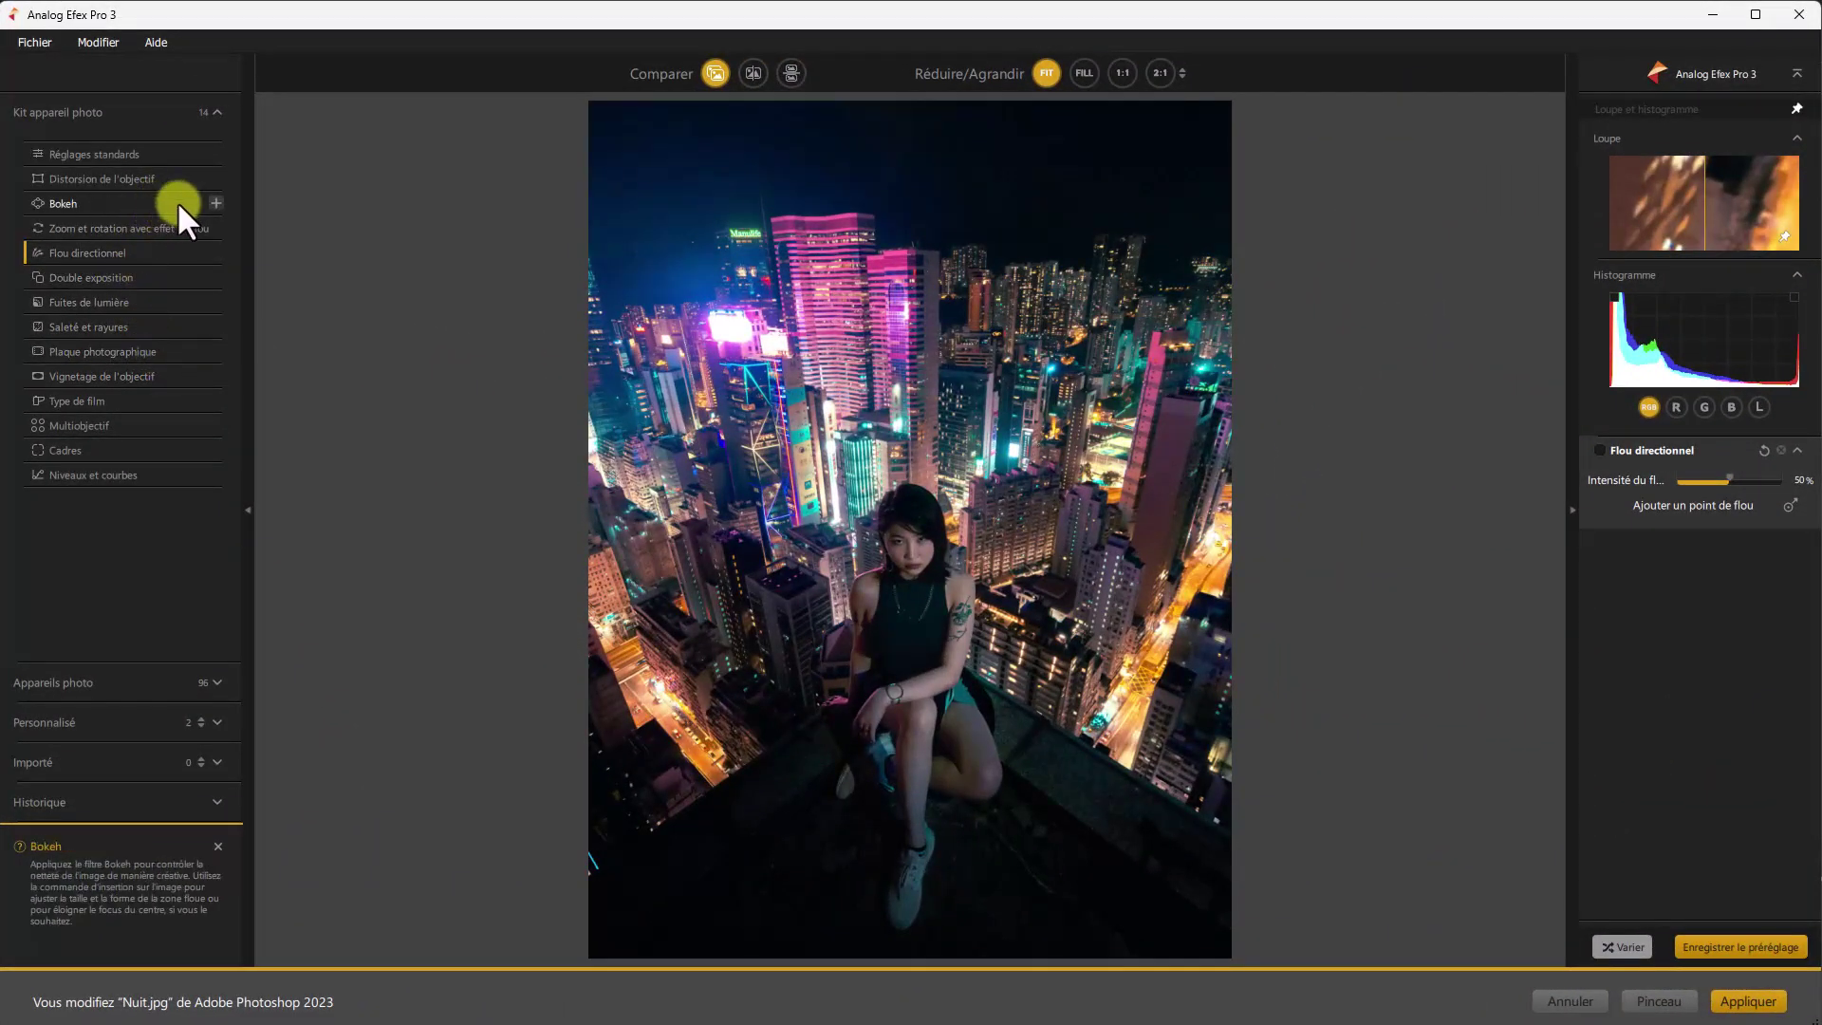
{"action": "left_click", "coordinate": [115, 178]}
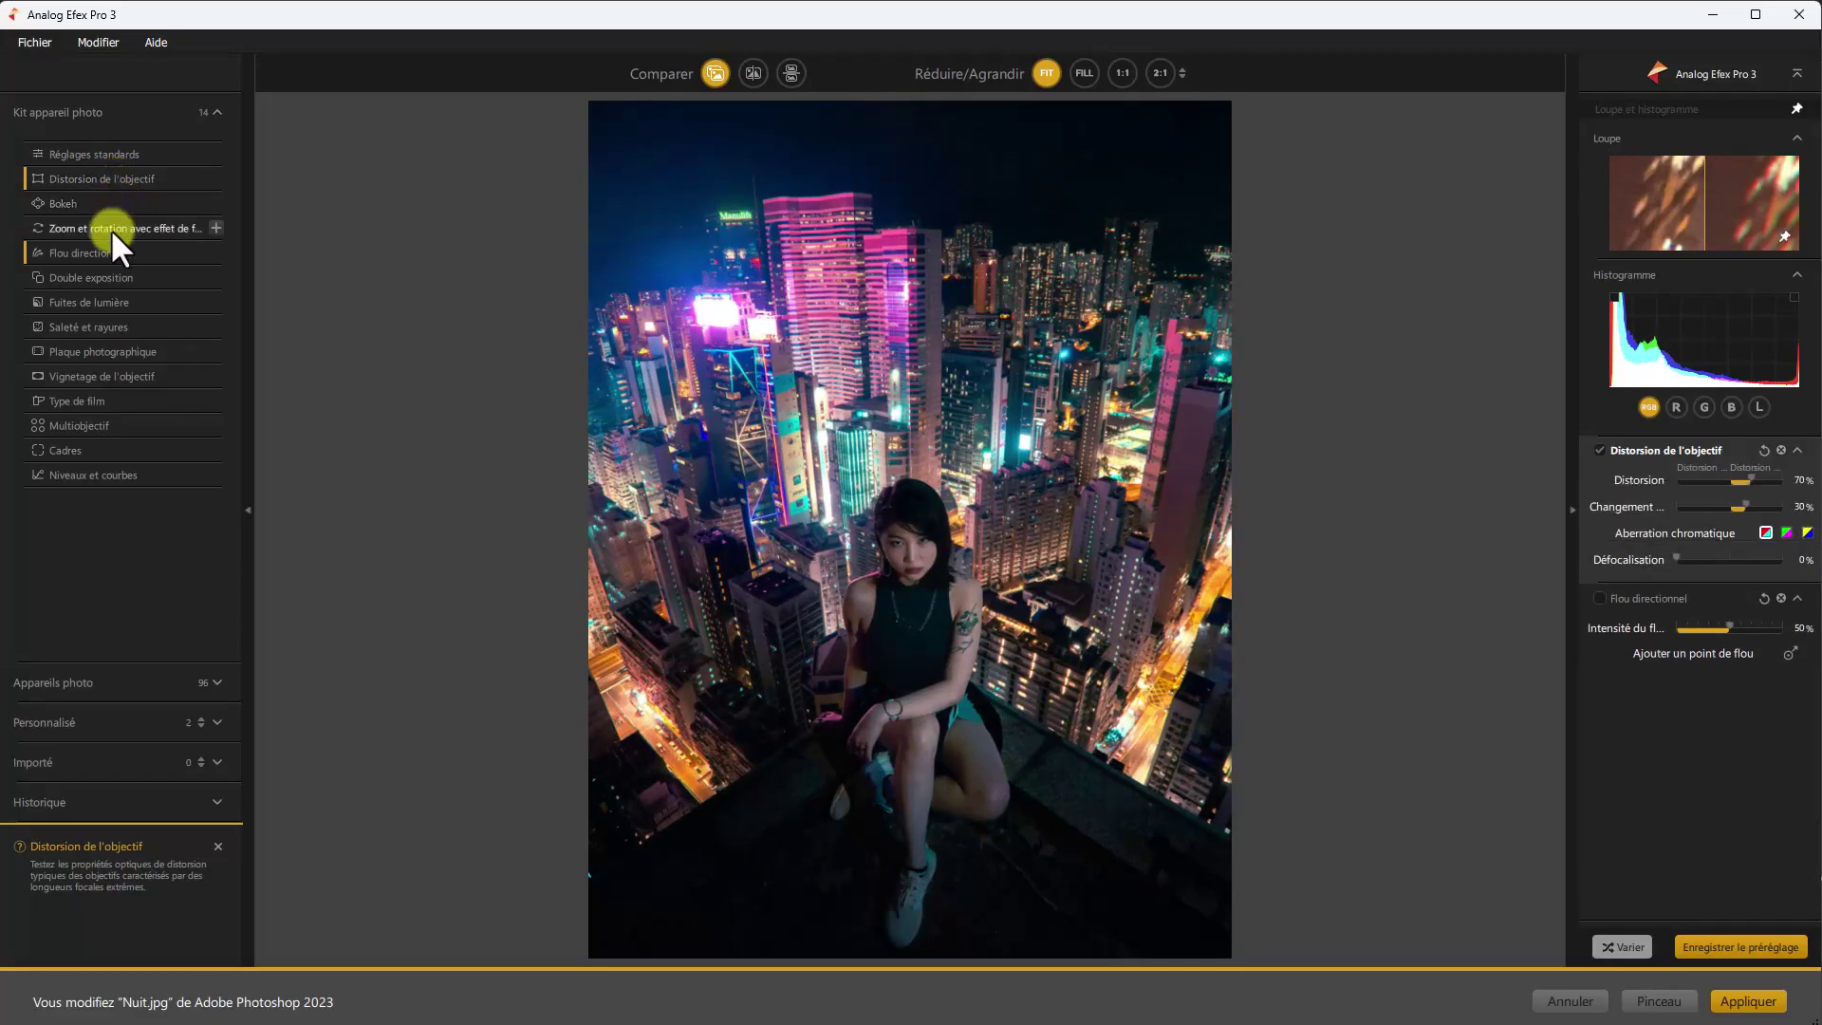
{"action": "mouse_move", "coordinate": [159, 254]}
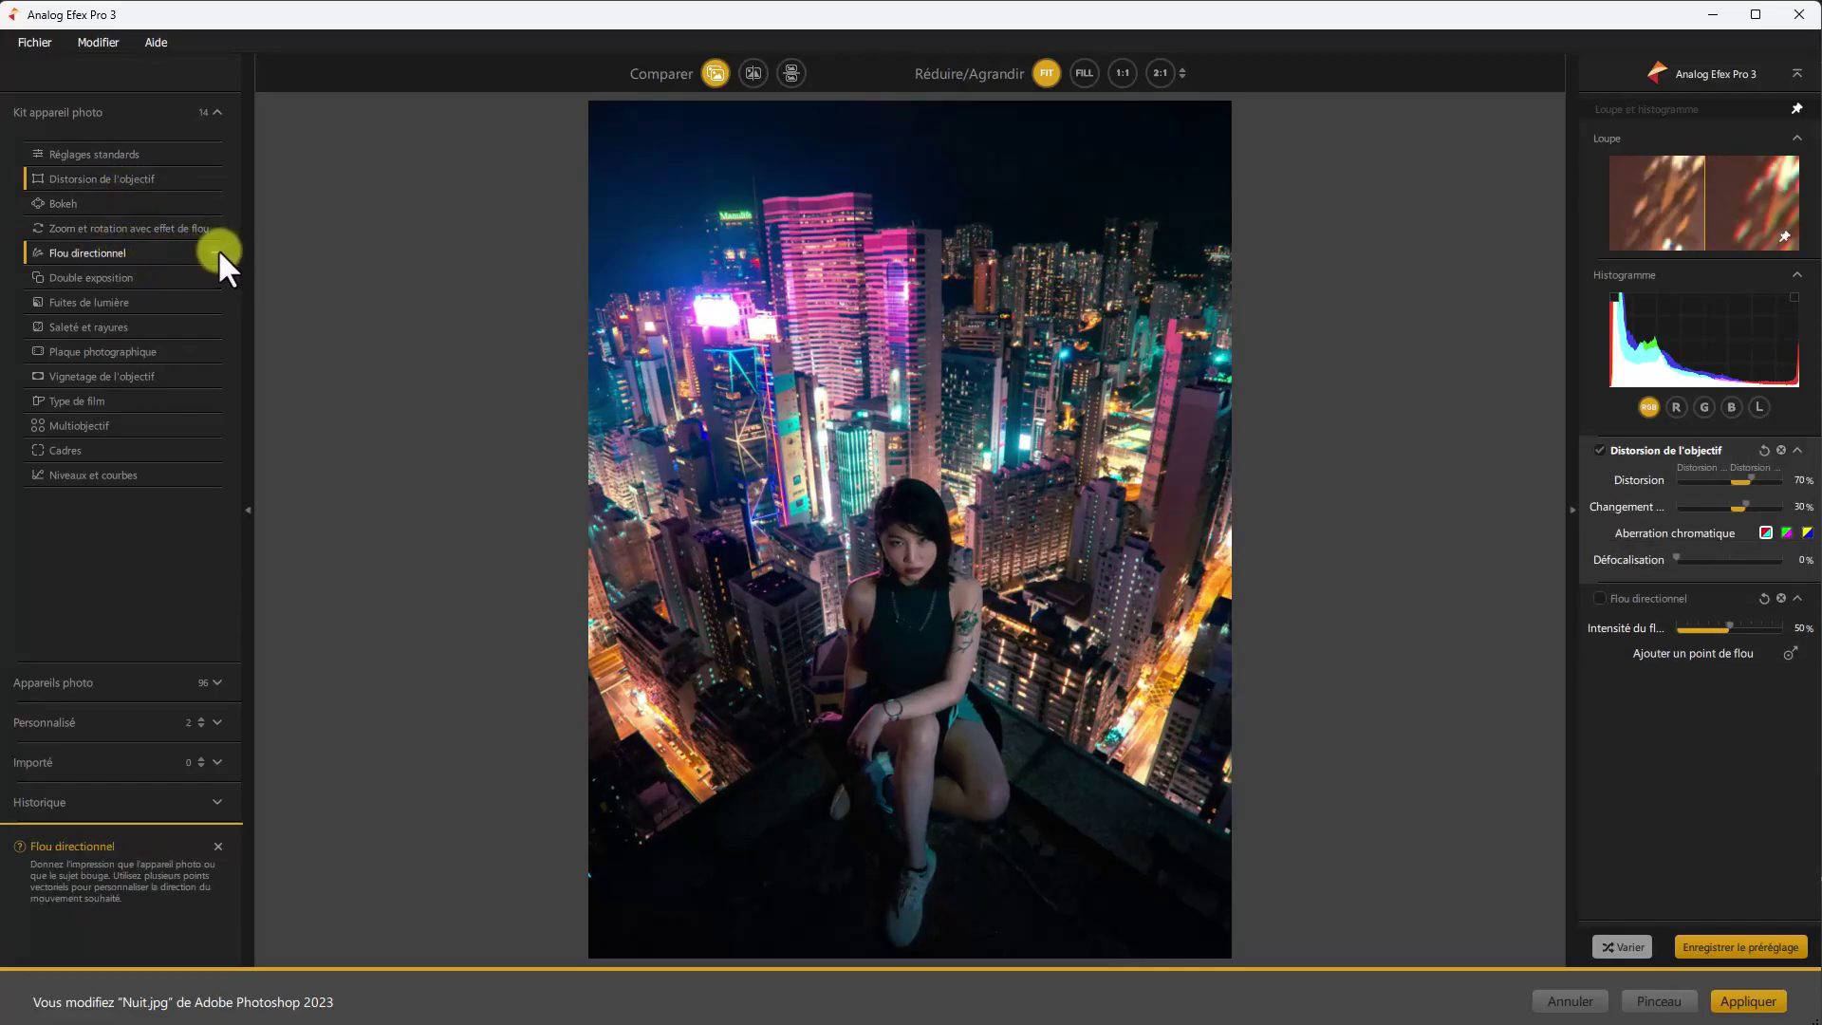
{"action": "left_click", "coordinate": [220, 252]}
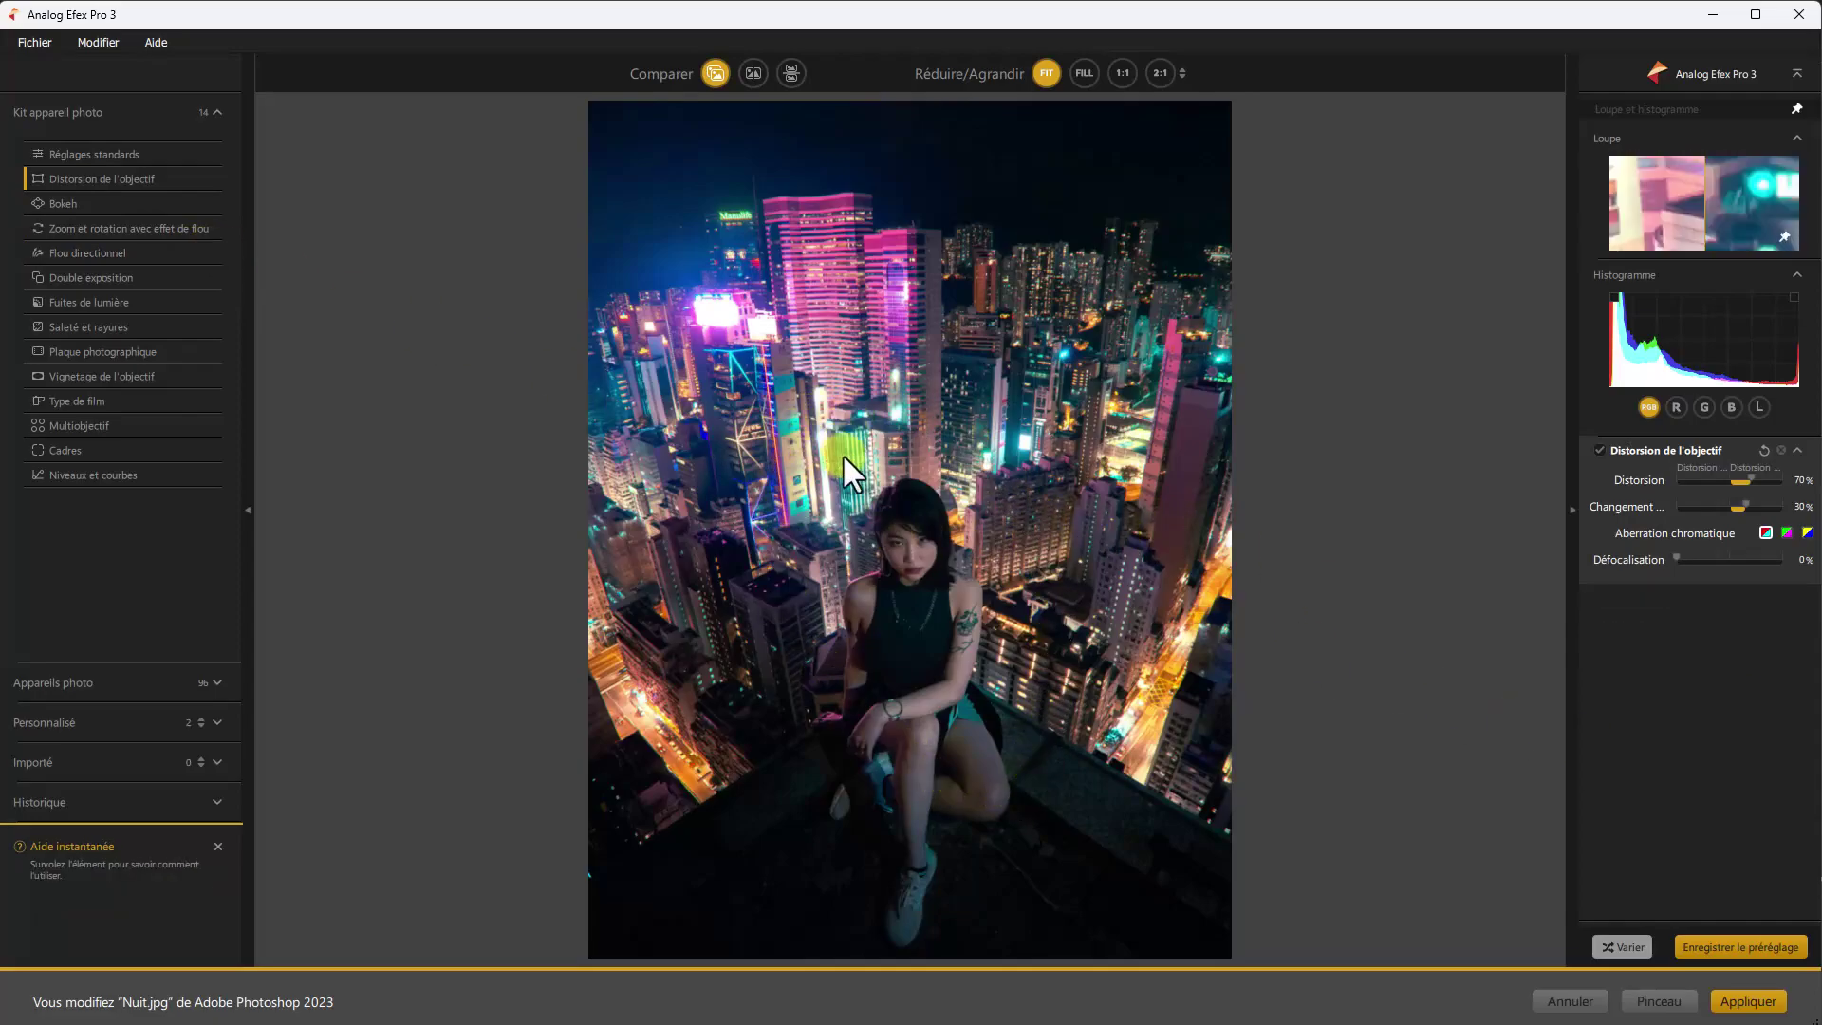
Step: Set the lens distortion amount to 14%
{"action": "left_click", "coordinate": [1786, 904]}
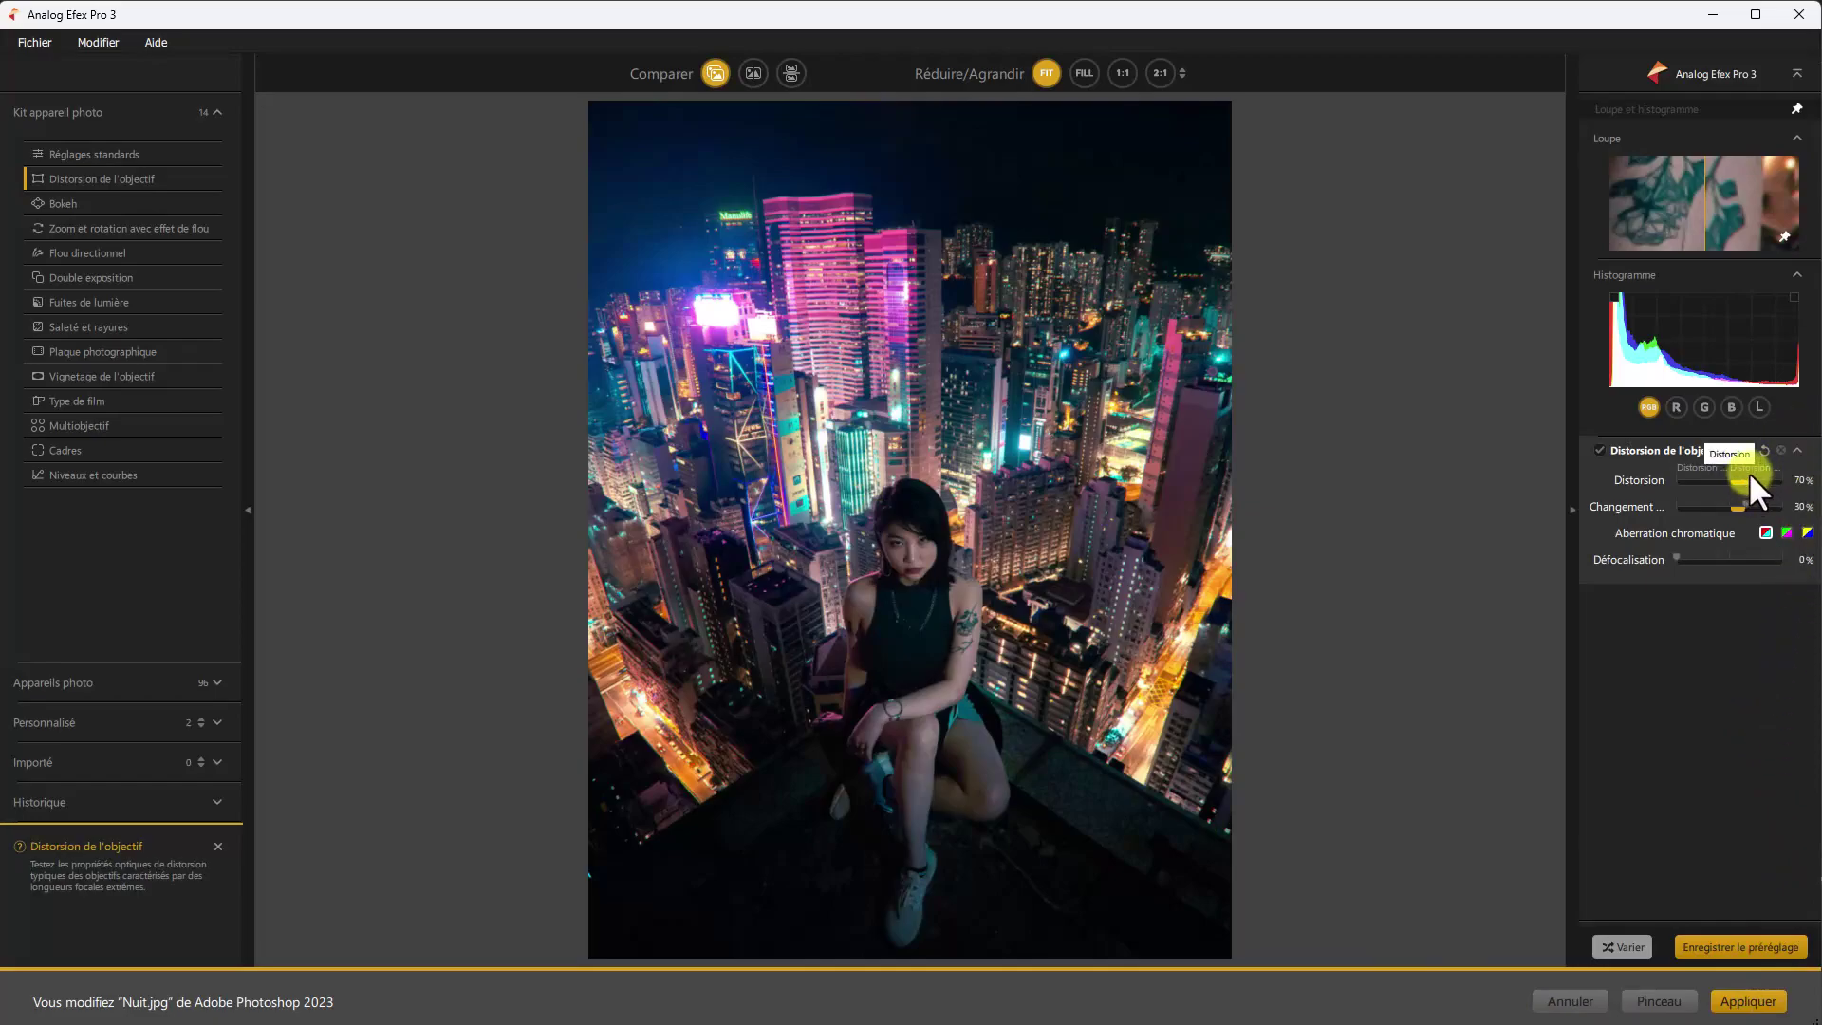
{"action": "left_click_drag", "start_coordinate": [1751, 475], "coordinate": [1694, 490]}
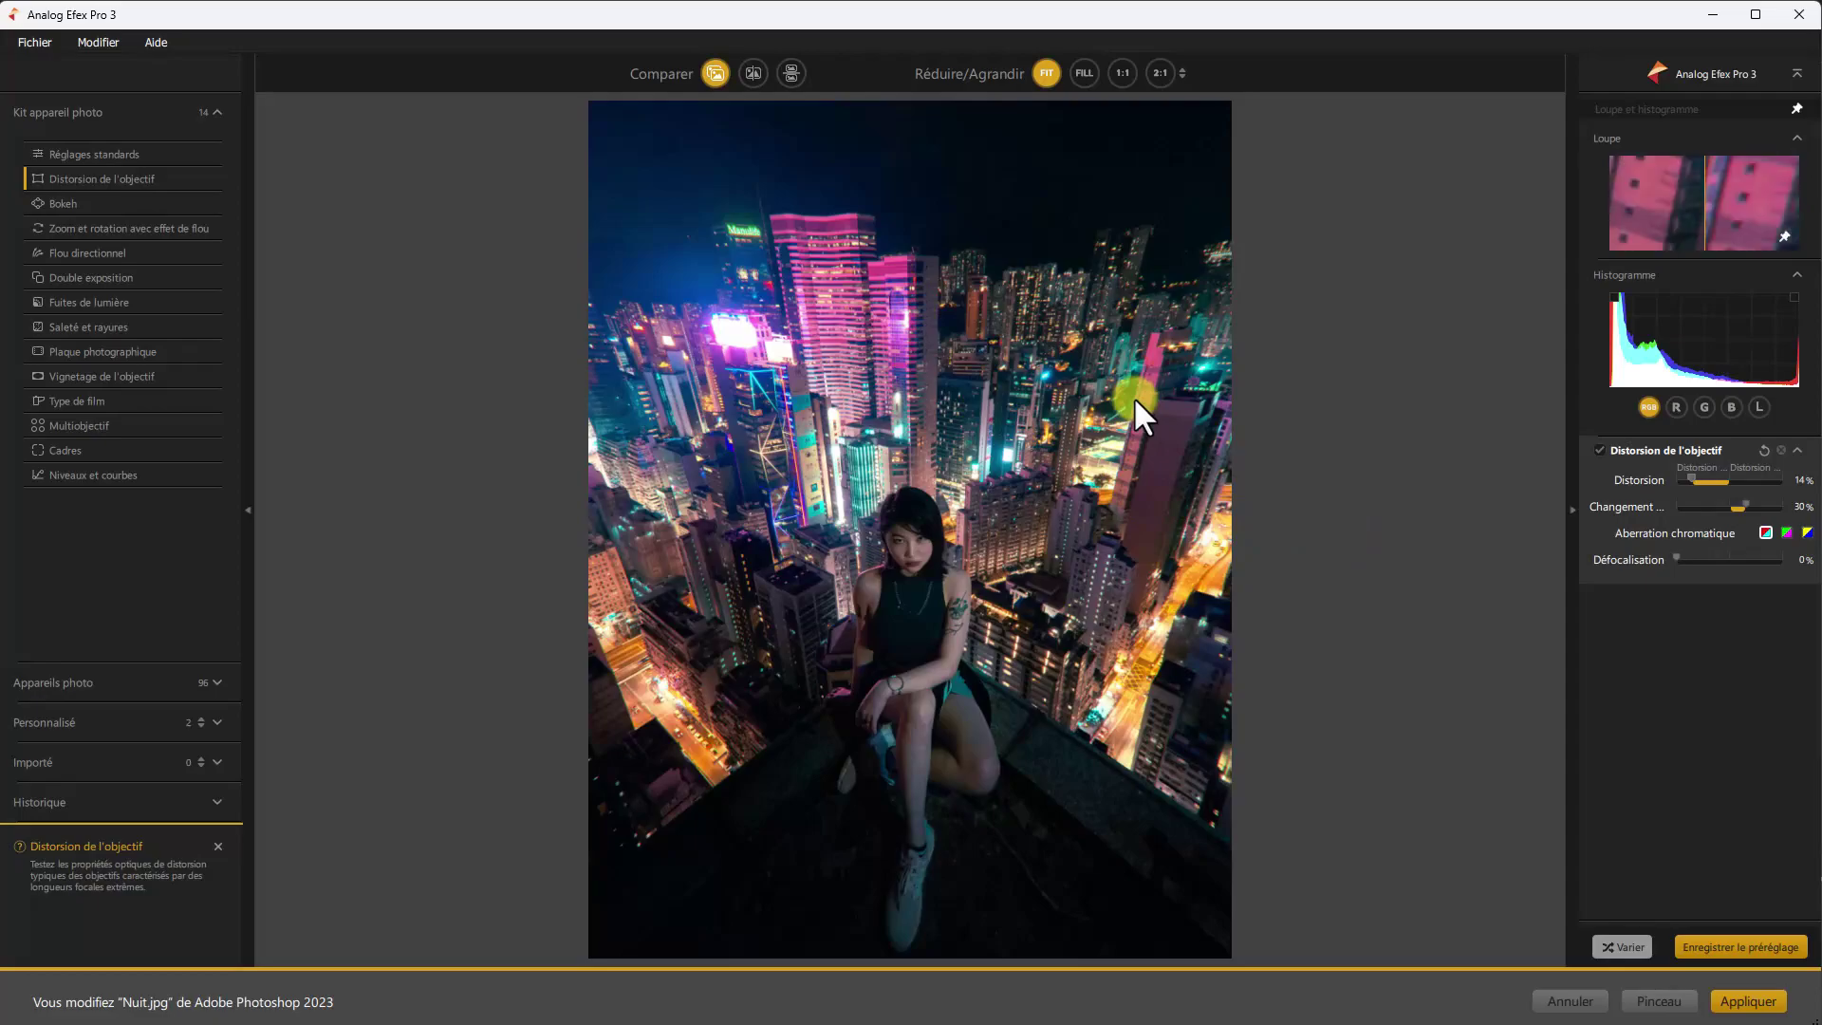
Step: Try the blue/yellow, red/cyan and green/magenta chromatic aberrations on the pink towers at actual size
{"action": "left_click", "coordinate": [1121, 73]}
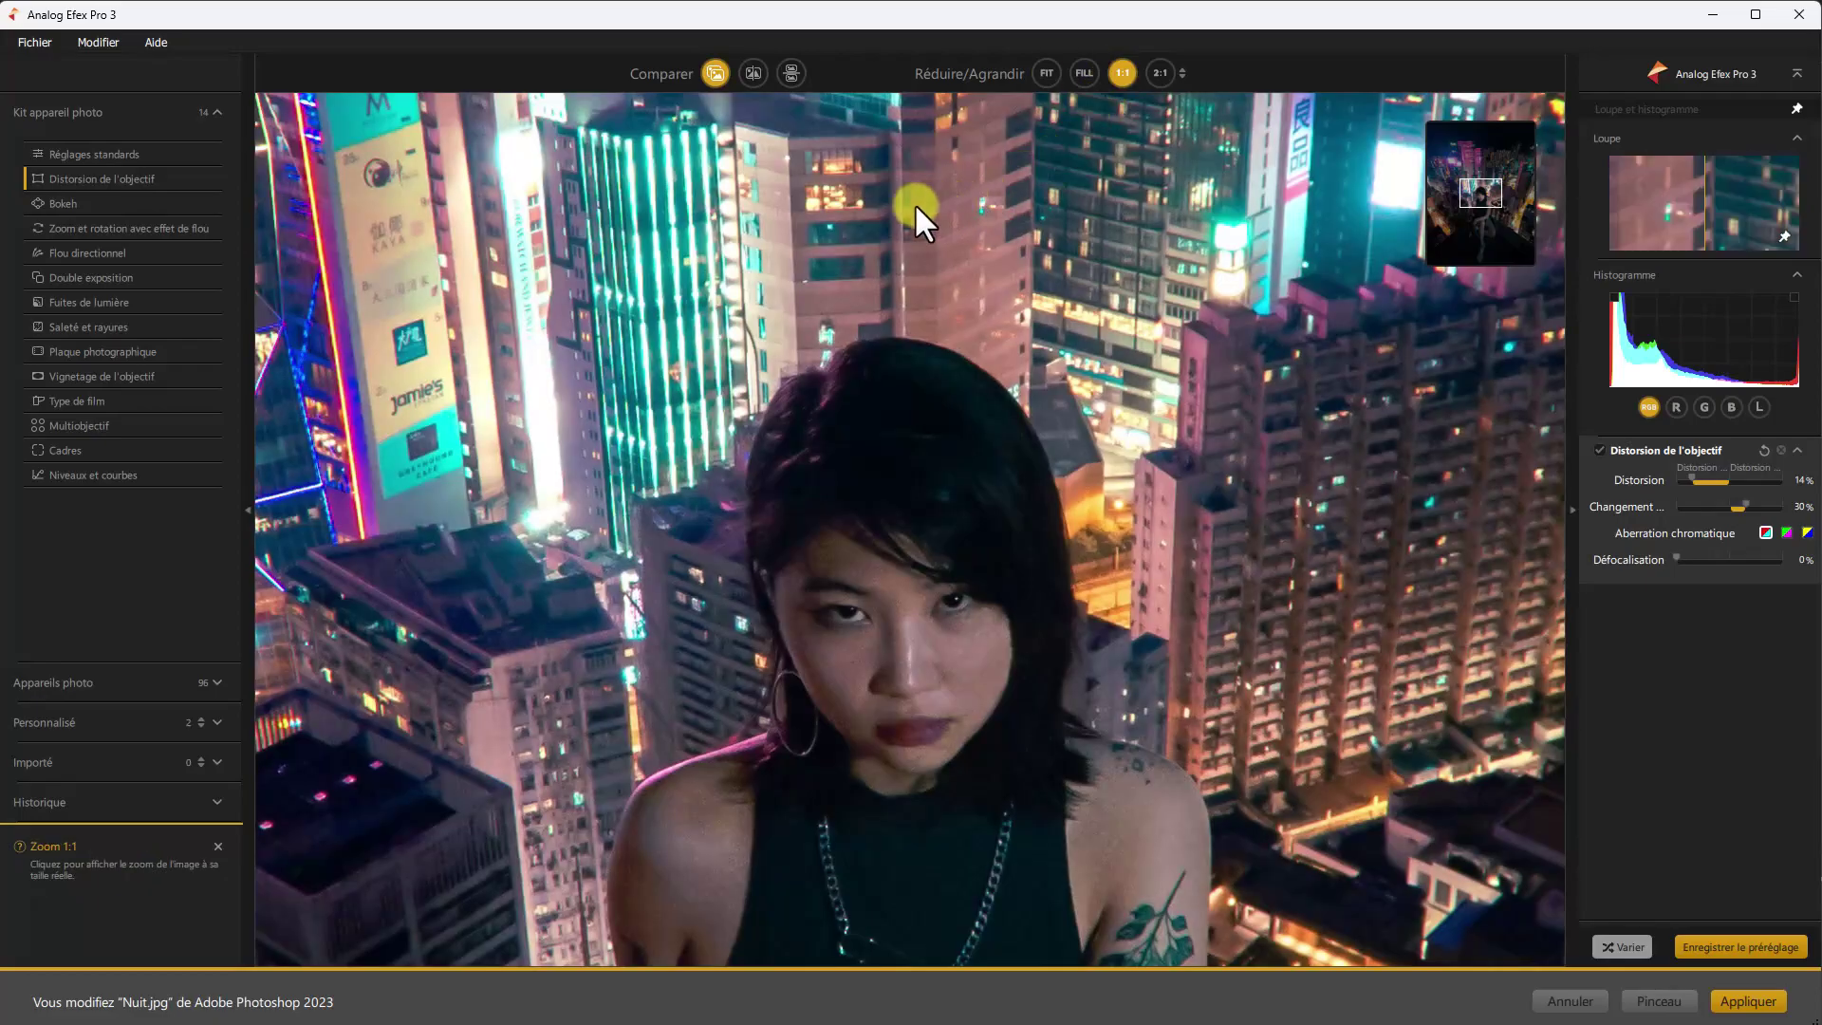
{"action": "left_click", "coordinate": [1465, 158]}
{"action": "left_click_drag", "start_coordinate": [1466, 156], "coordinate": [1458, 133]}
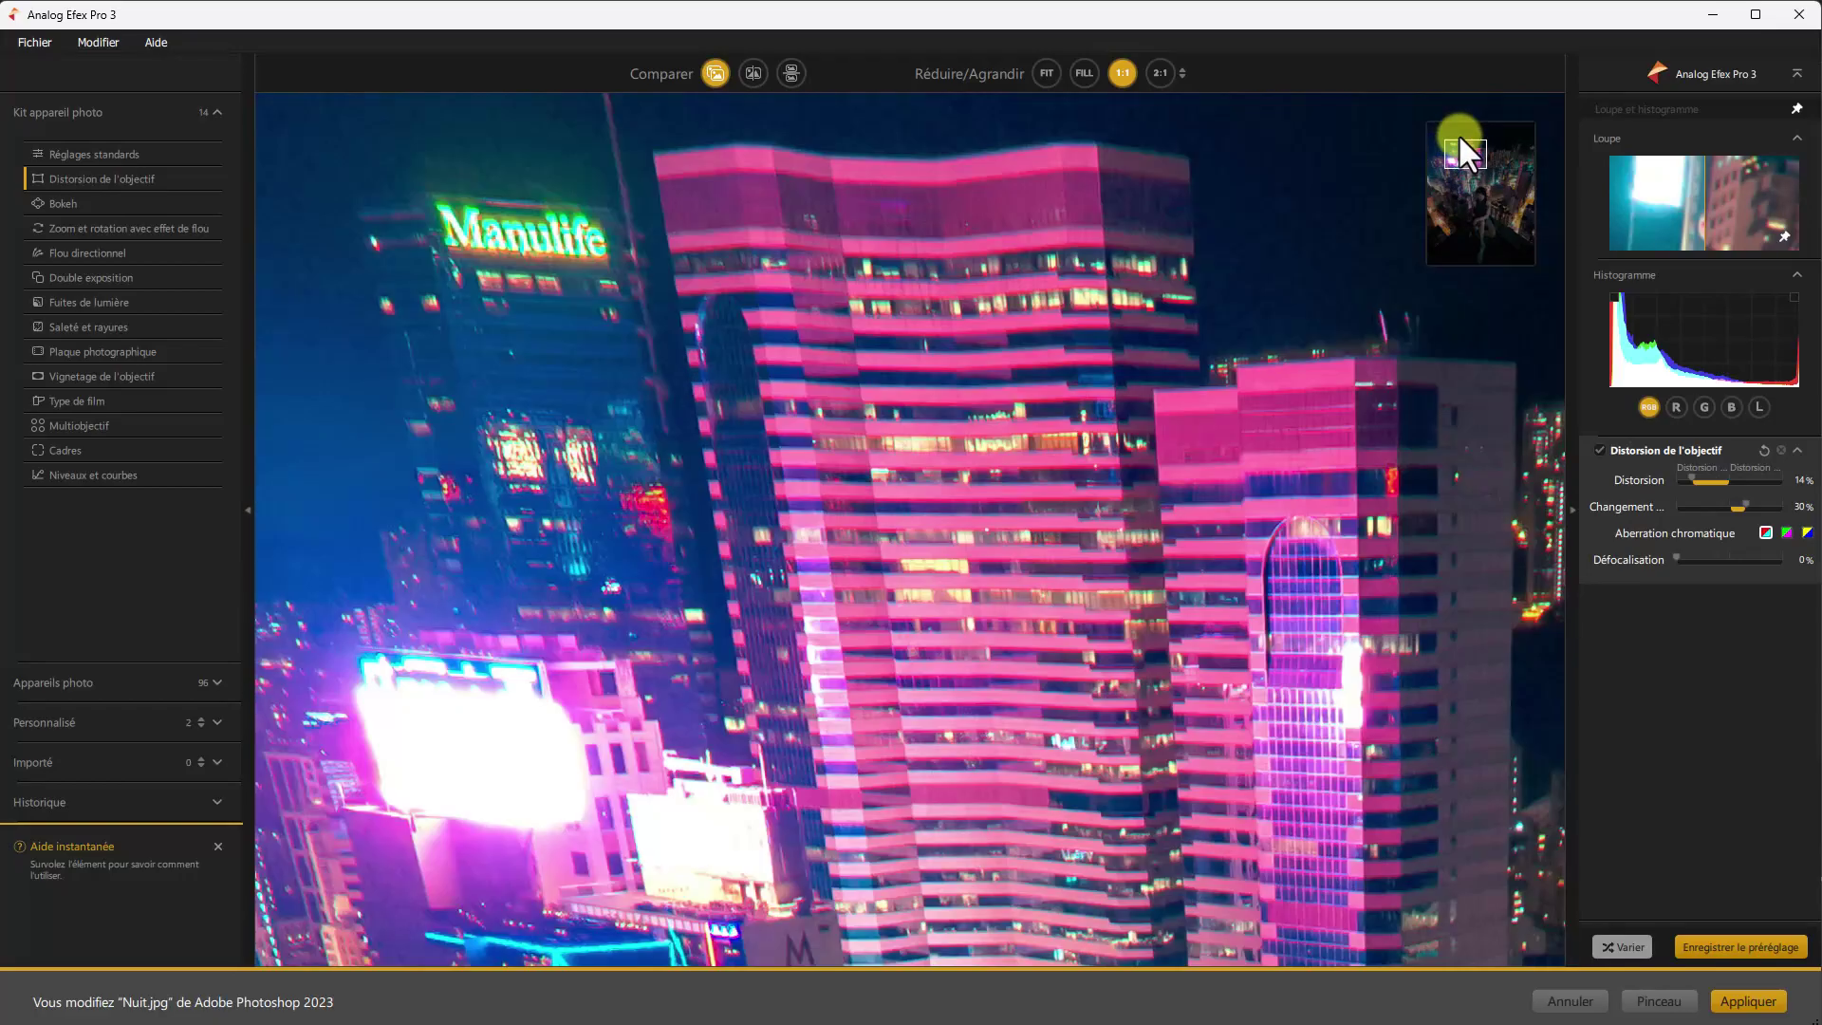
{"action": "left_click", "coordinate": [1806, 534]}
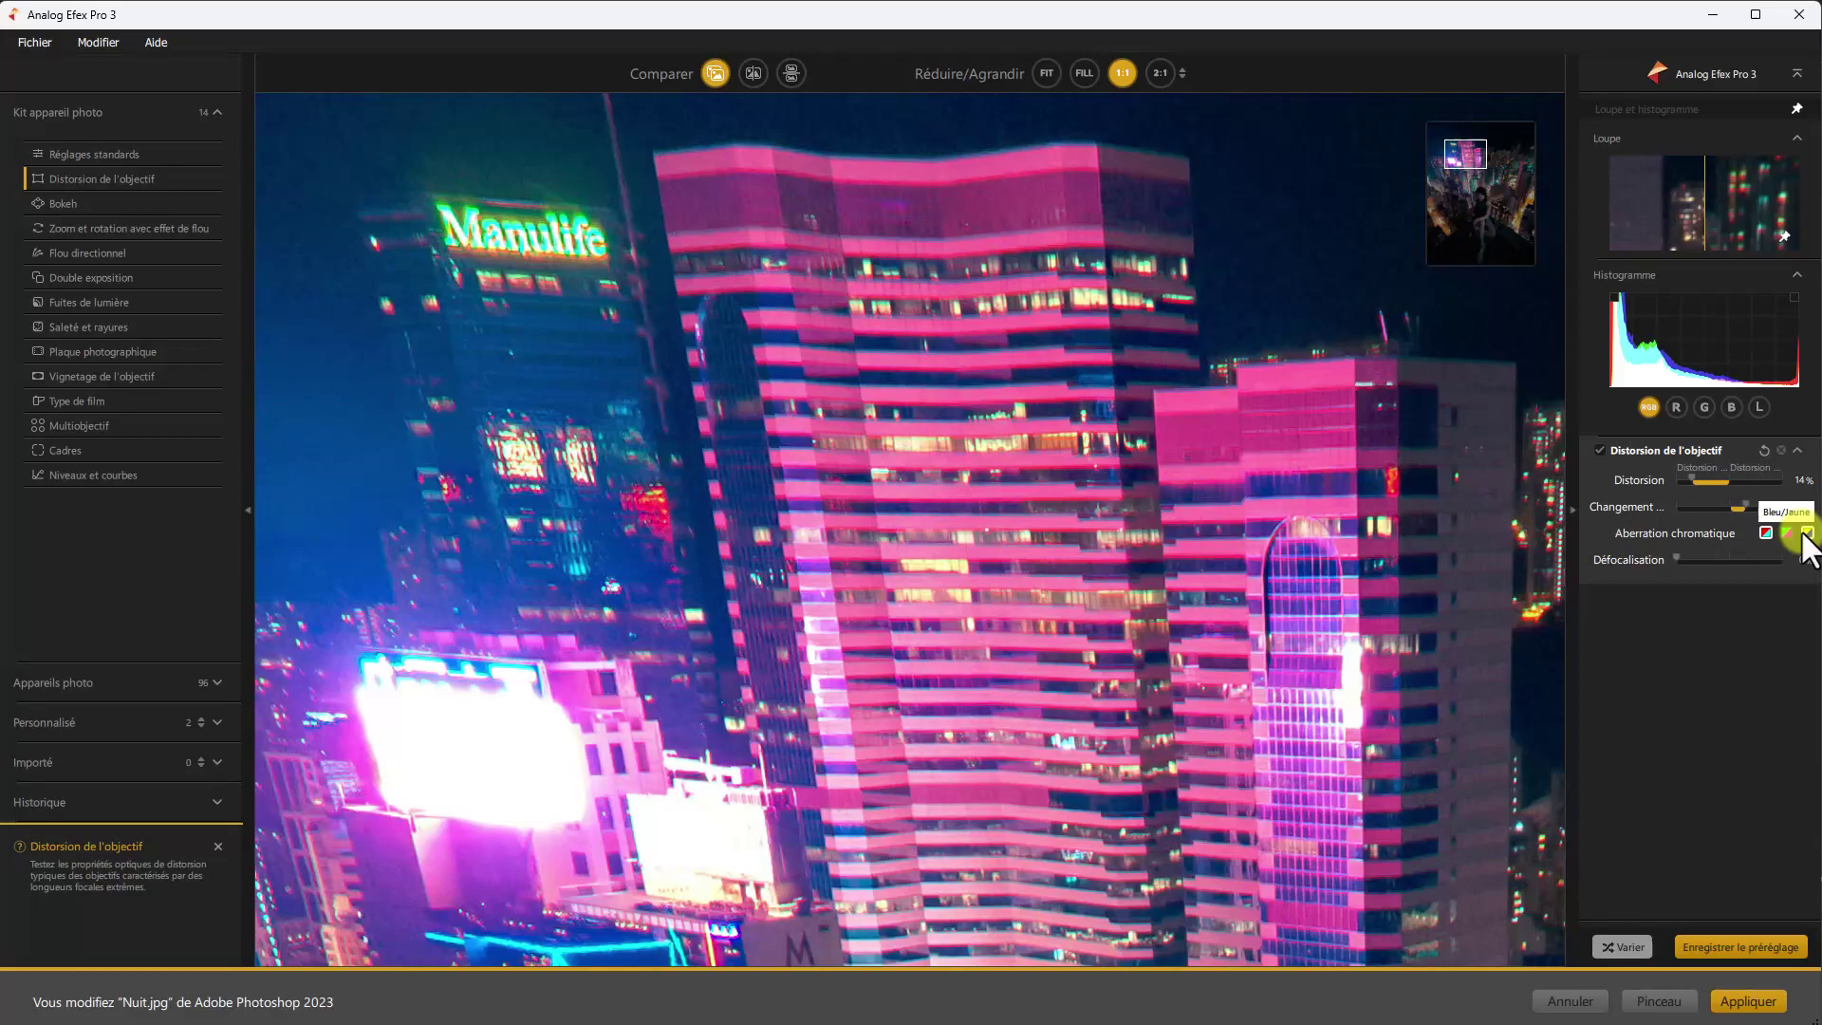
{"action": "left_click", "coordinate": [1789, 534]}
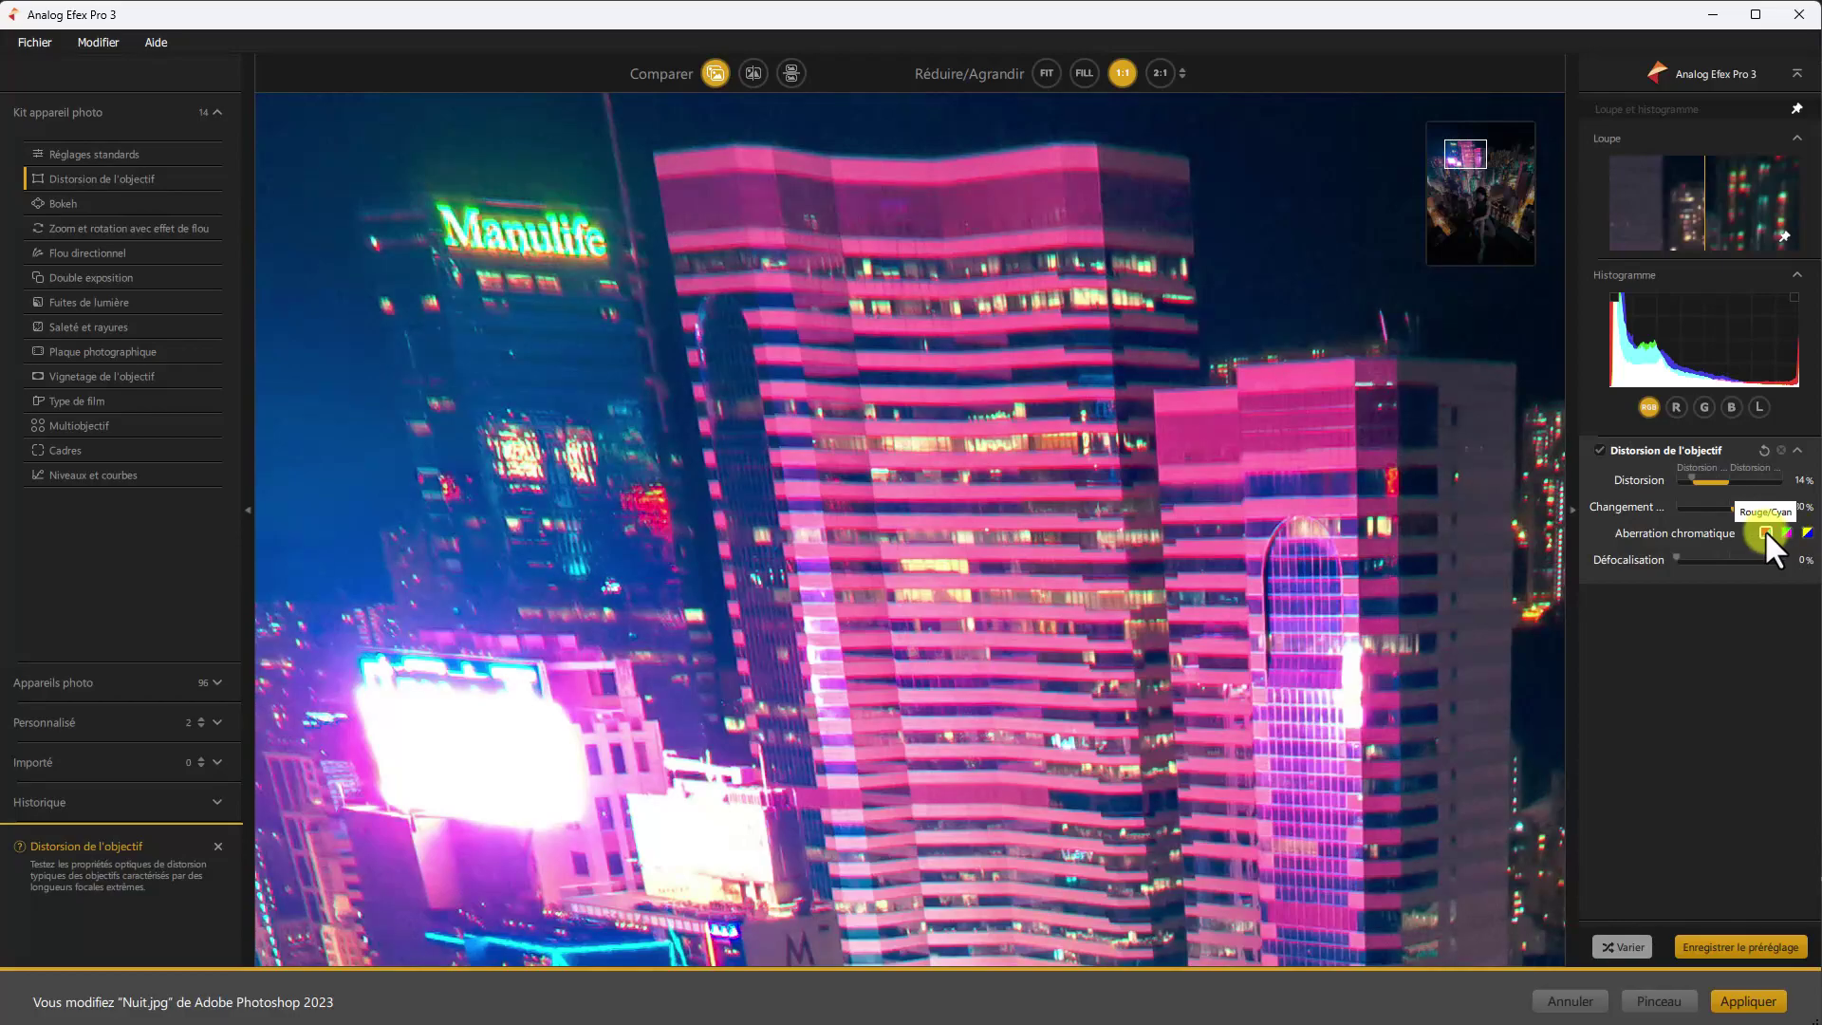
{"action": "left_click", "coordinate": [1766, 532]}
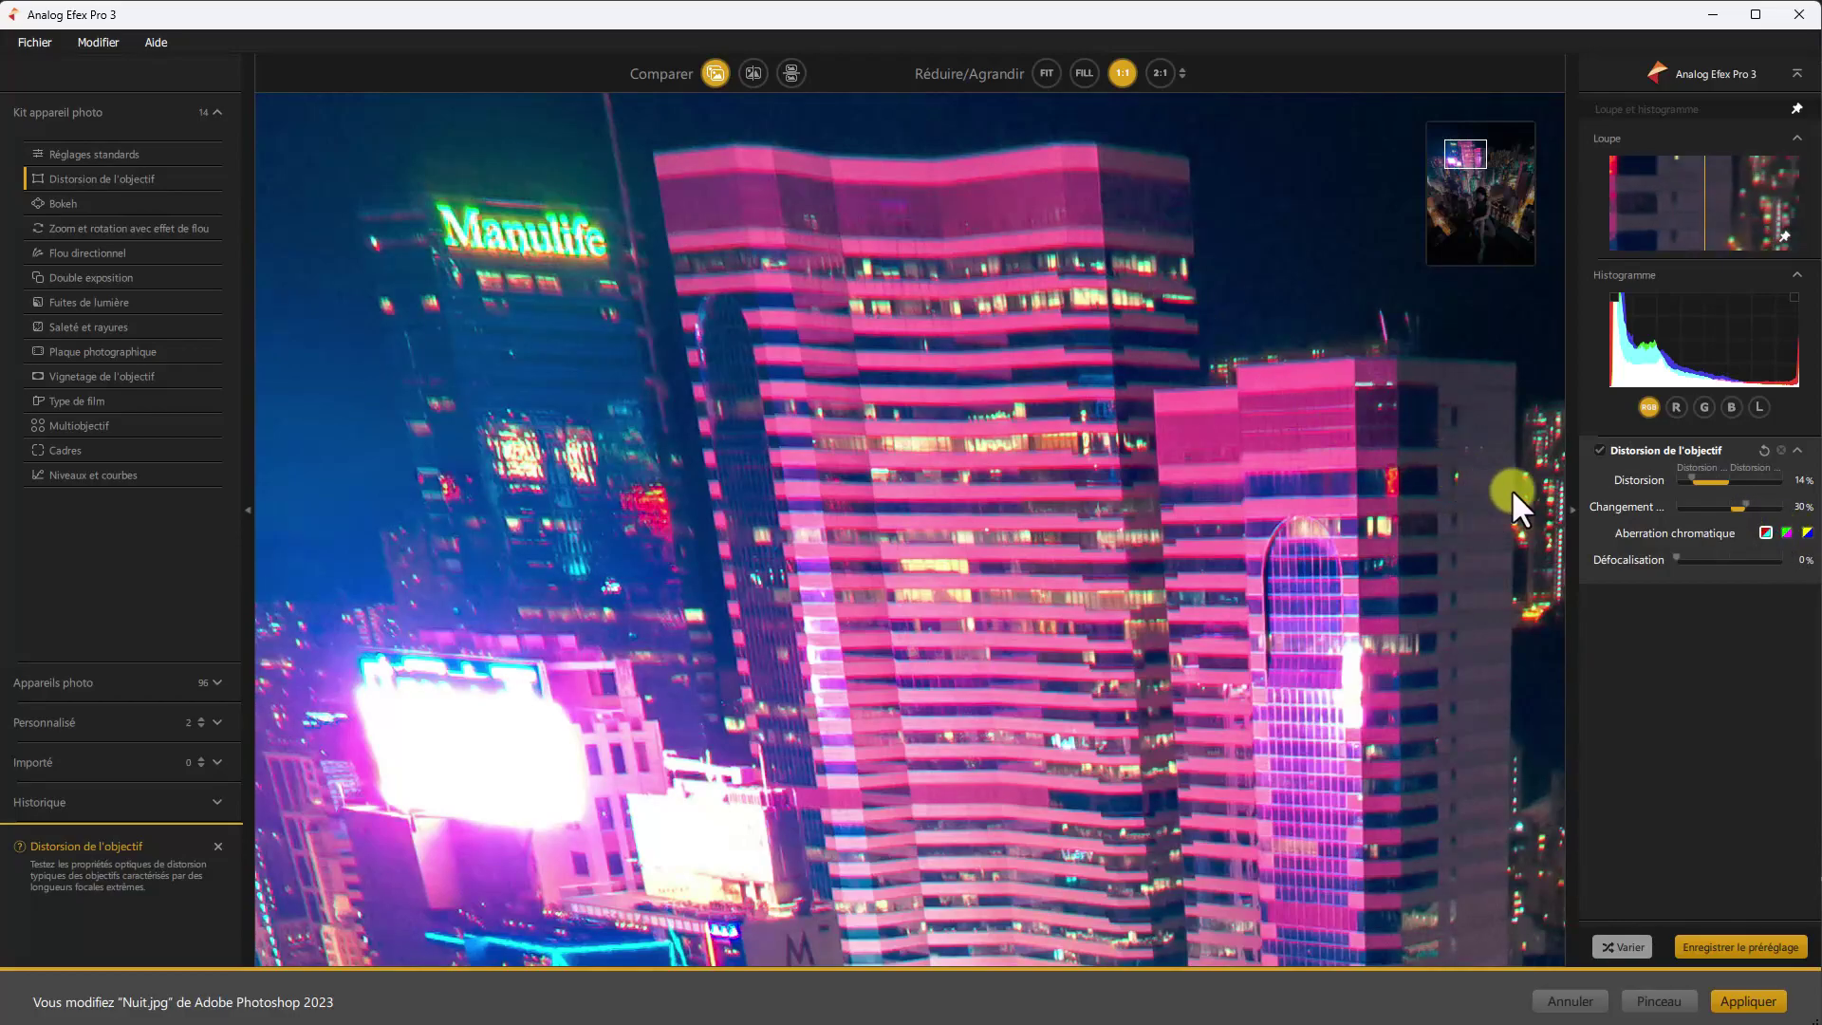
{"action": "left_click", "coordinate": [1789, 534]}
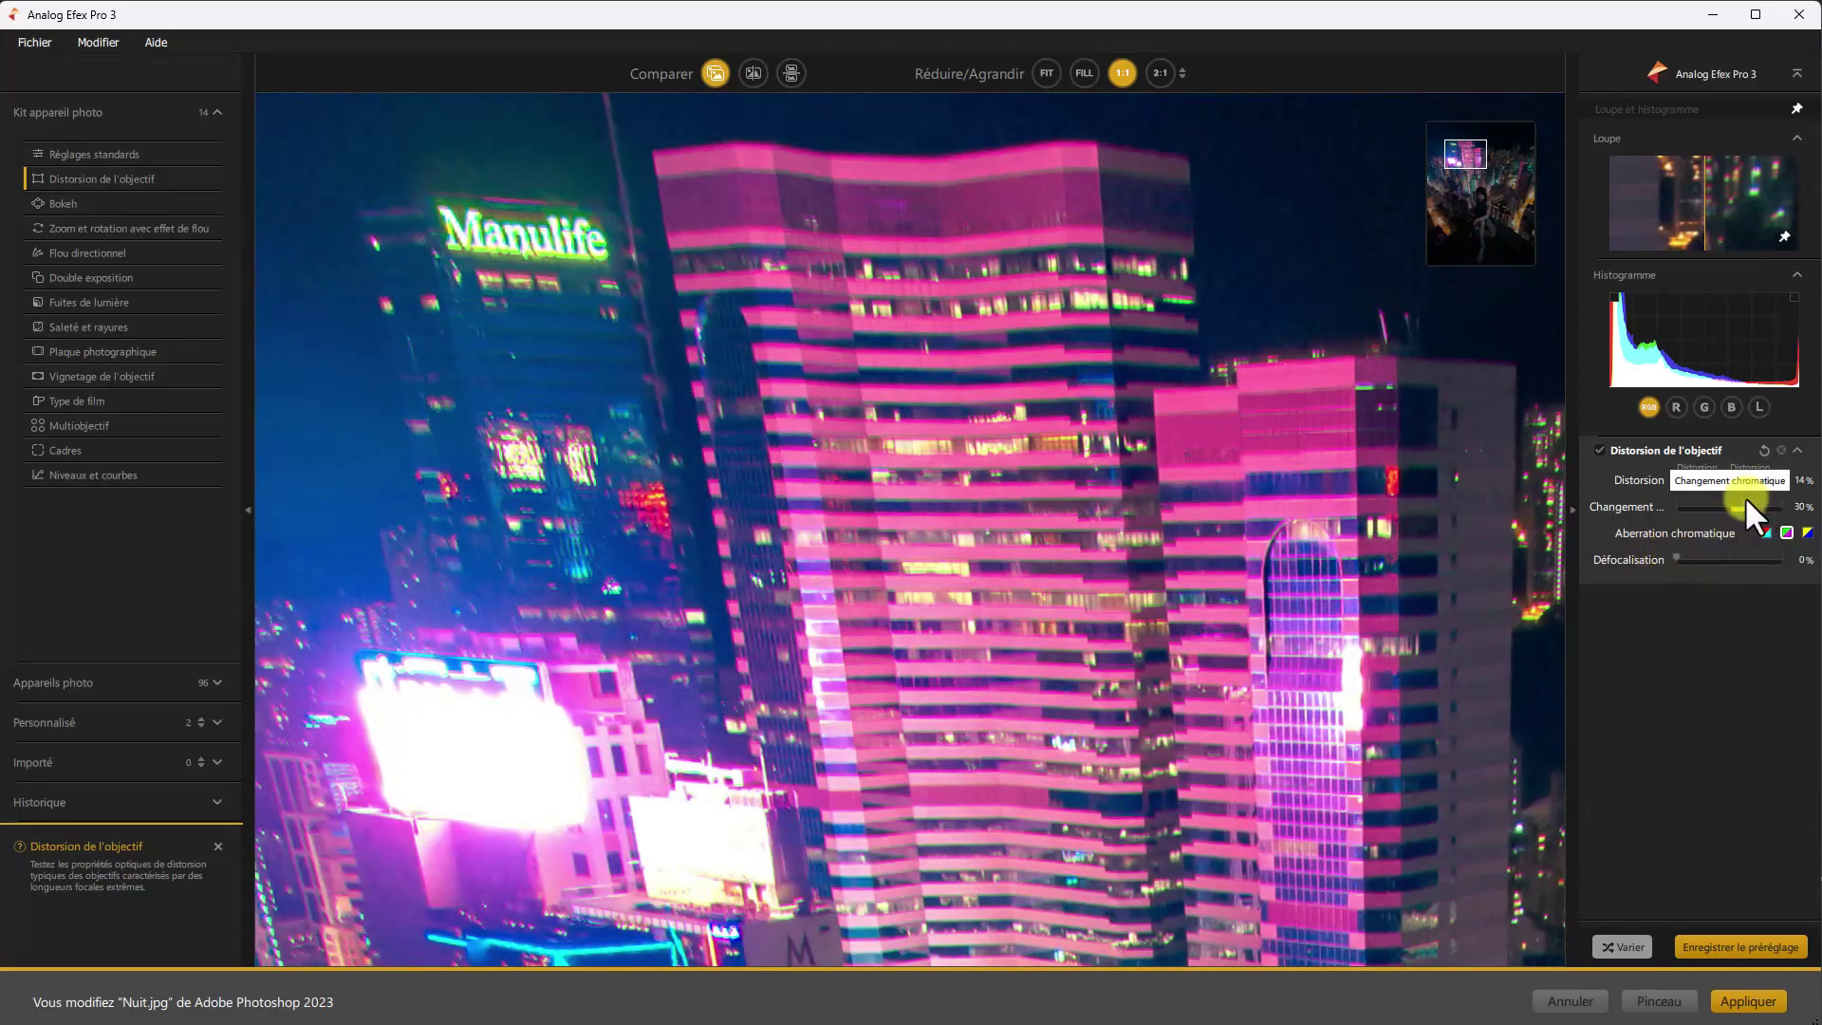
Step: Set the chromatic shift to 75%, try the red/cyan aberration and choose Bleu/Jaune instead
{"action": "left_click_drag", "start_coordinate": [1746, 499], "coordinate": [1765, 498]}
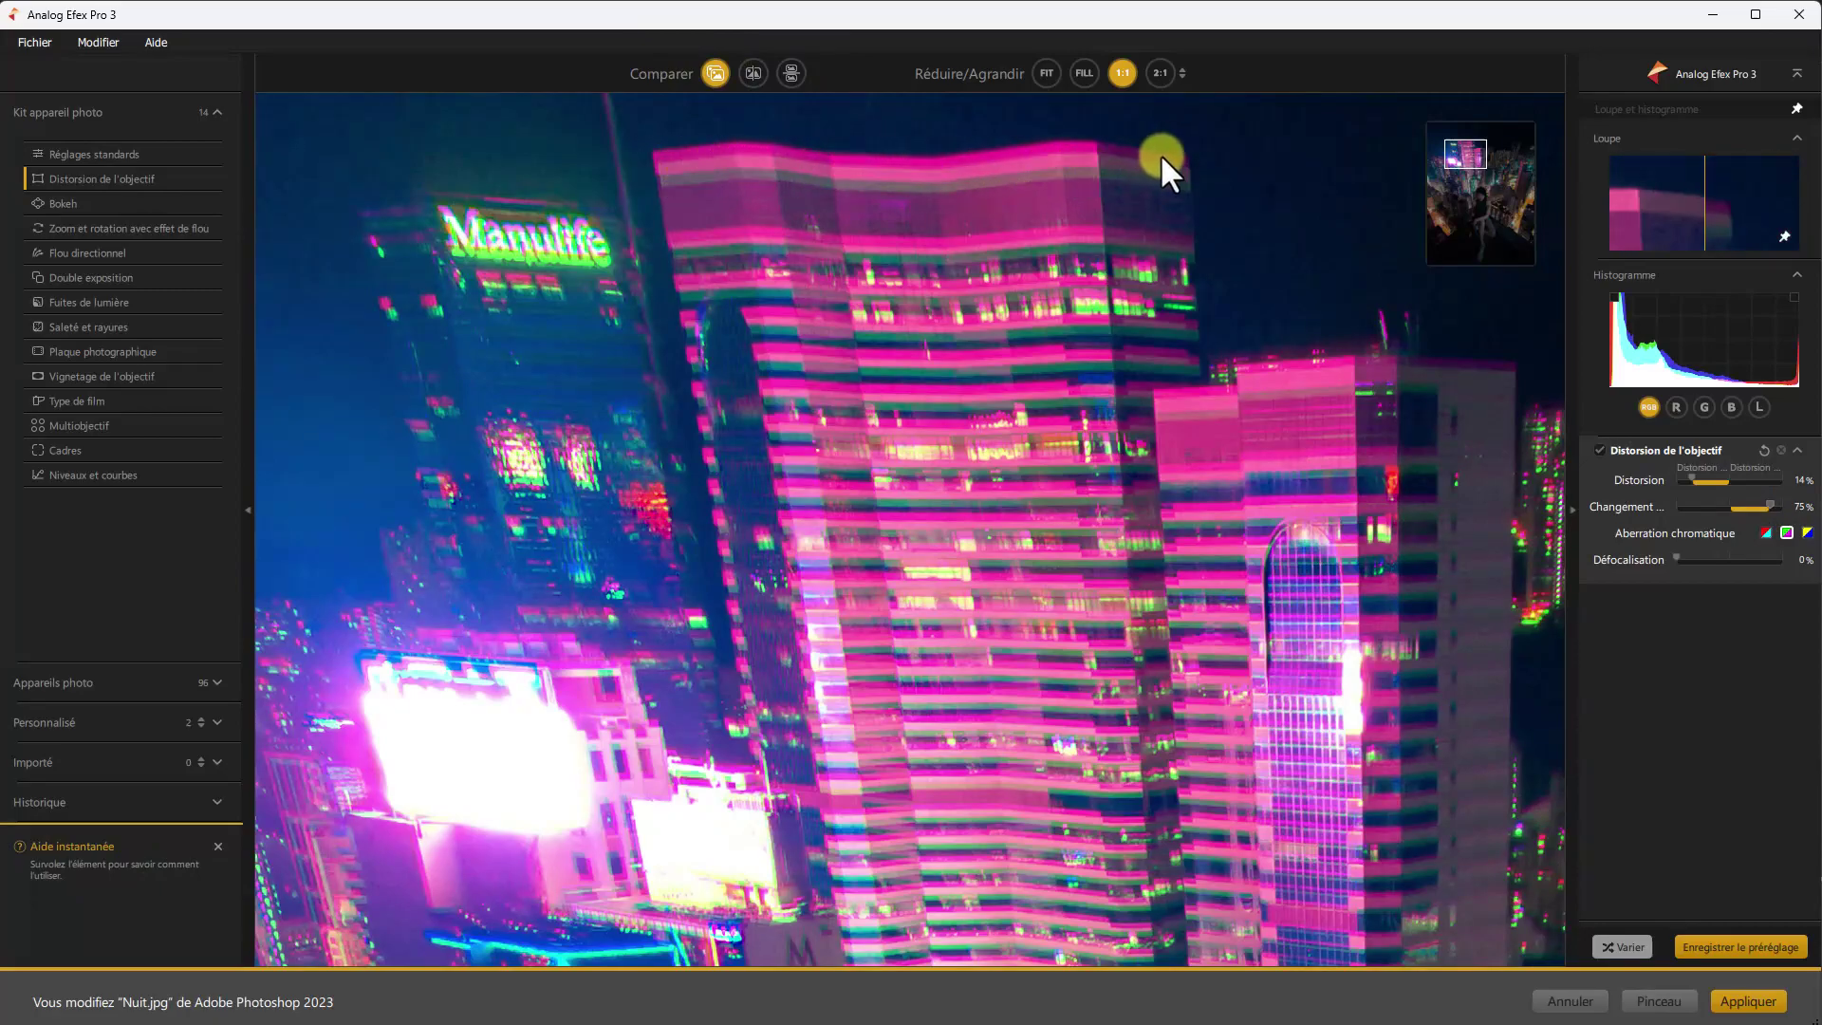
{"action": "left_click", "coordinate": [1765, 533]}
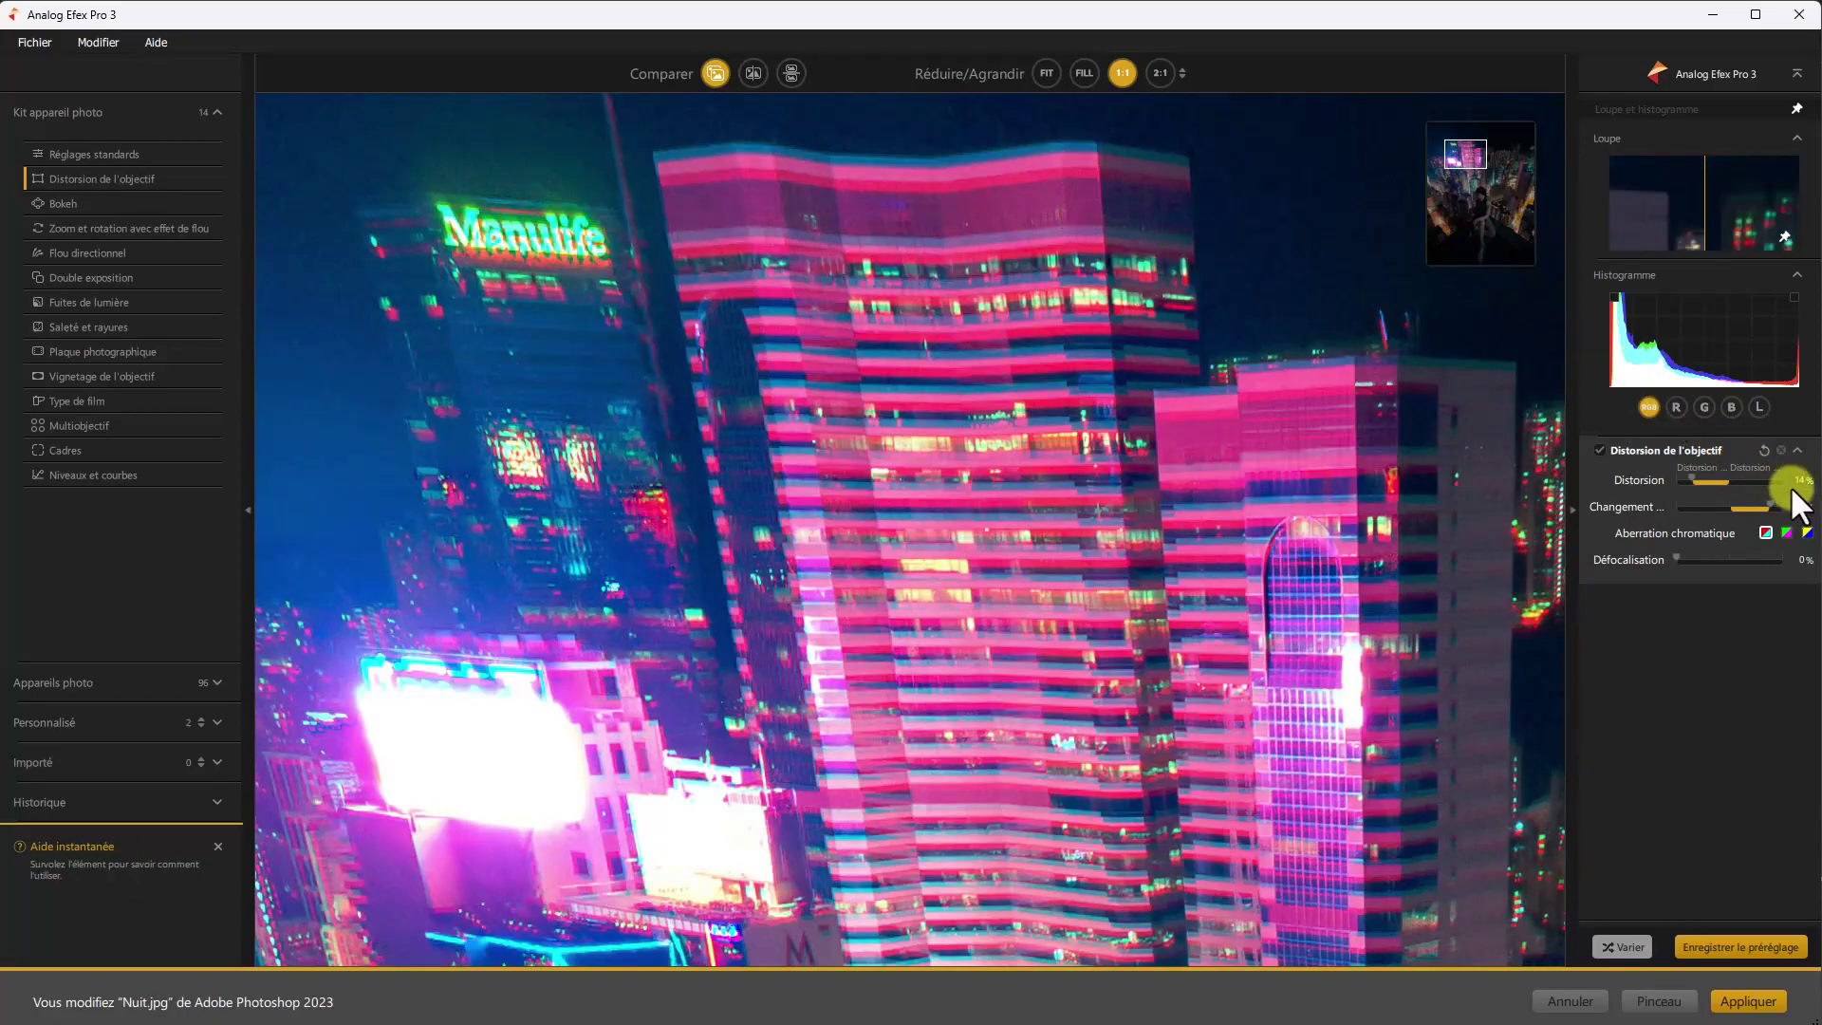
{"action": "left_click", "coordinate": [1808, 534]}
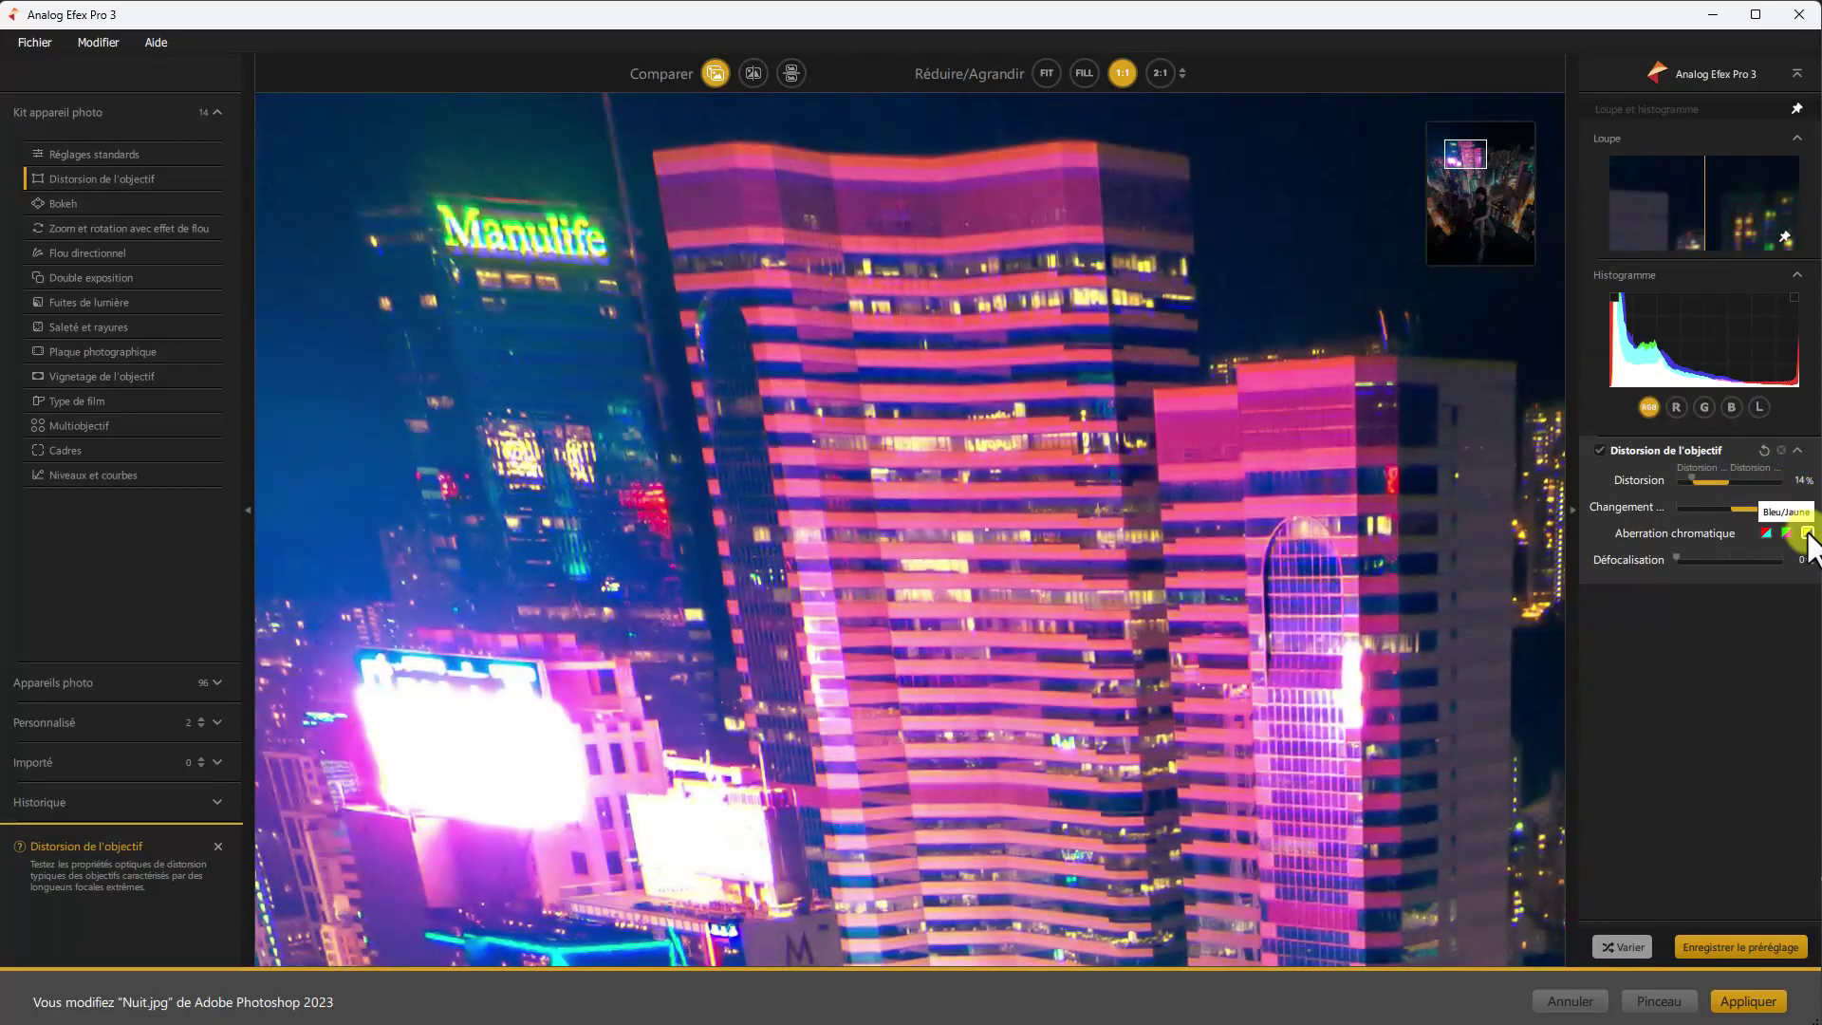
{"action": "left_click", "coordinate": [1098, 572]}
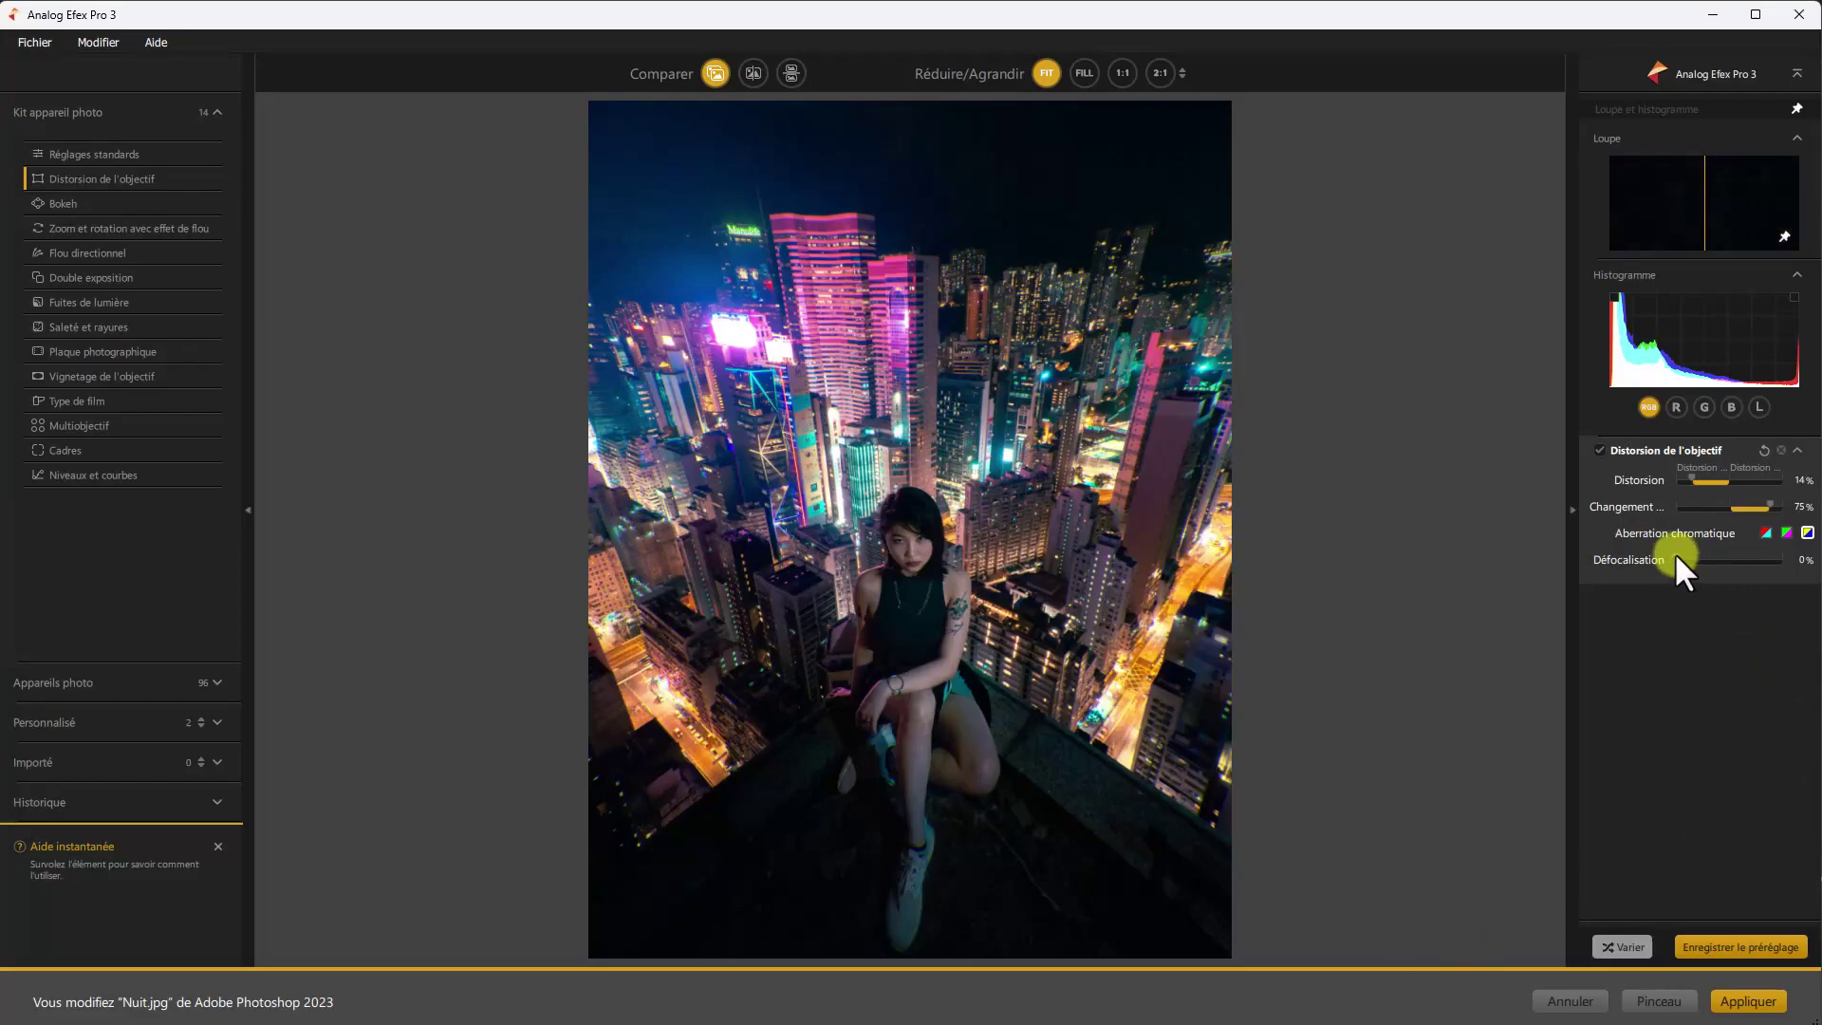
Step: Compare Défocalisation at 48% and 0% on the buildings beside the lit street, and set it to 64%
{"action": "left_click_drag", "start_coordinate": [1677, 553], "coordinate": [1728, 554]}
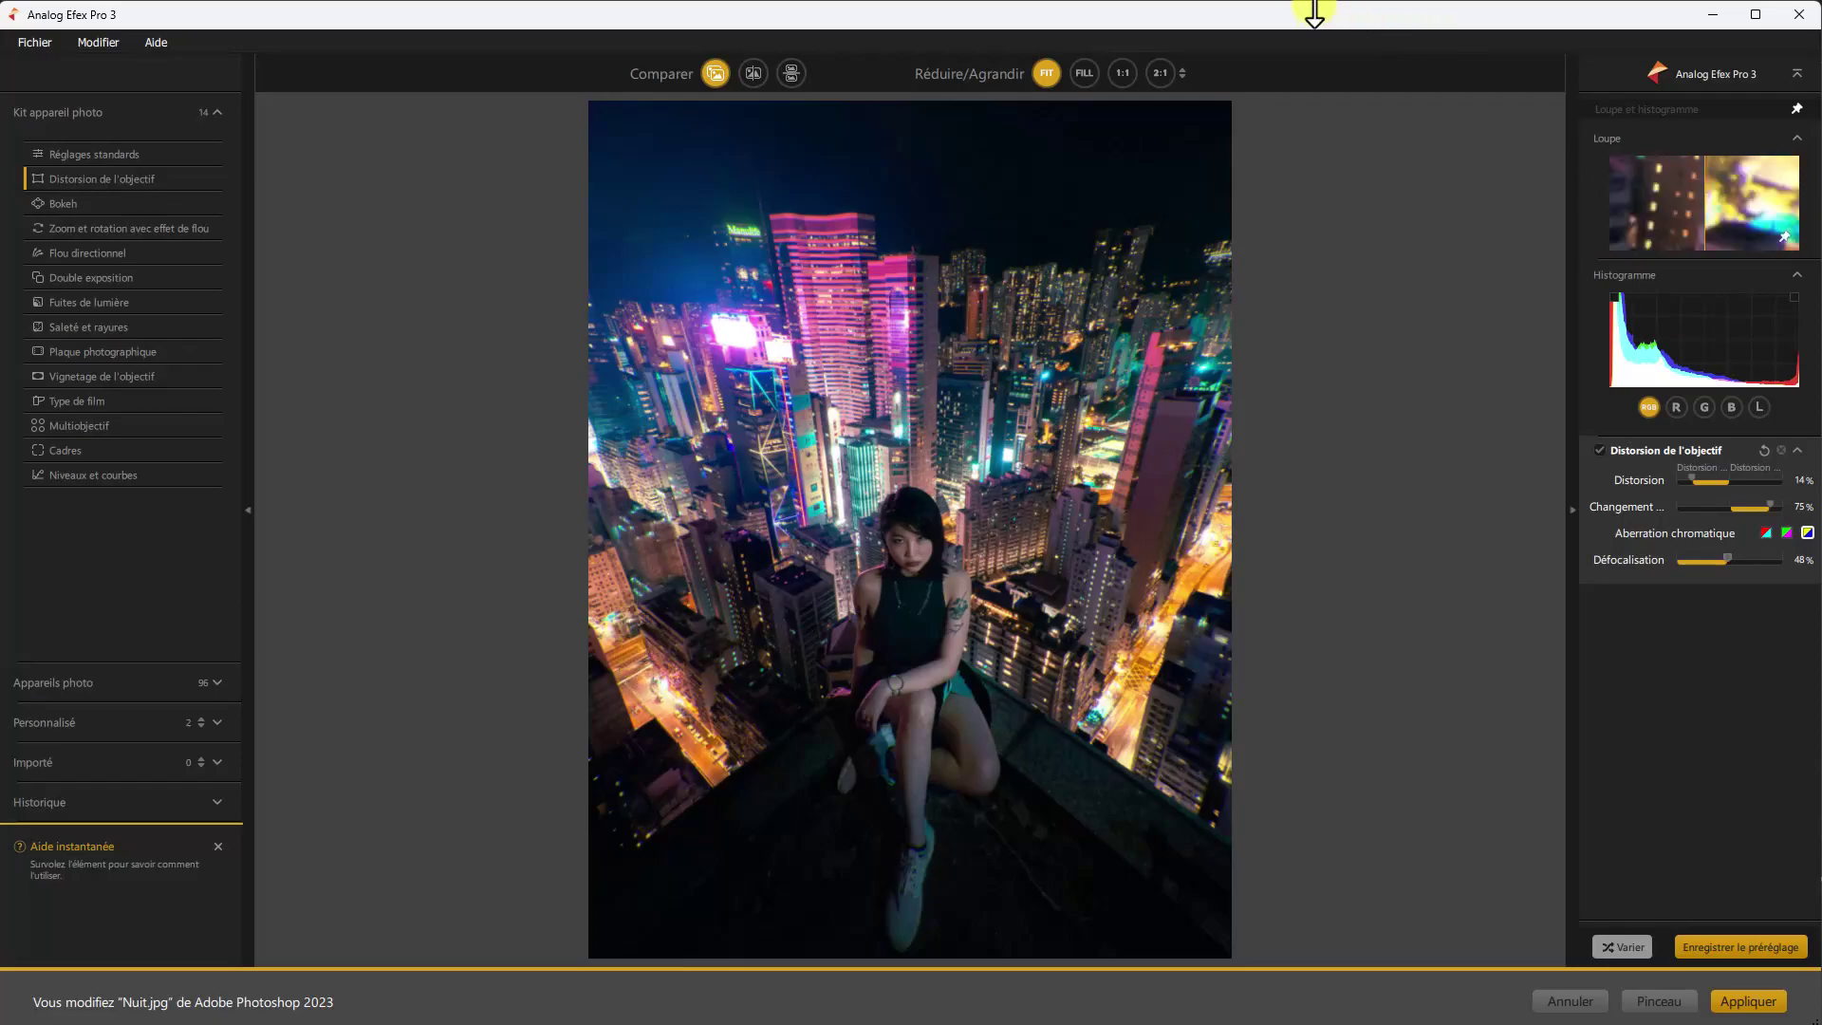
{"action": "left_click", "coordinate": [1123, 73]}
{"action": "mouse_move", "coordinate": [1448, 204]}
{"action": "left_mouse_down"}
{"action": "mouse_move", "coordinate": [1422, 227]}
{"action": "mouse_move", "coordinate": [1408, 203]}
{"action": "mouse_move", "coordinate": [1393, 215]}
{"action": "mouse_move", "coordinate": [1410, 213]}
{"action": "left_mouse_up"}
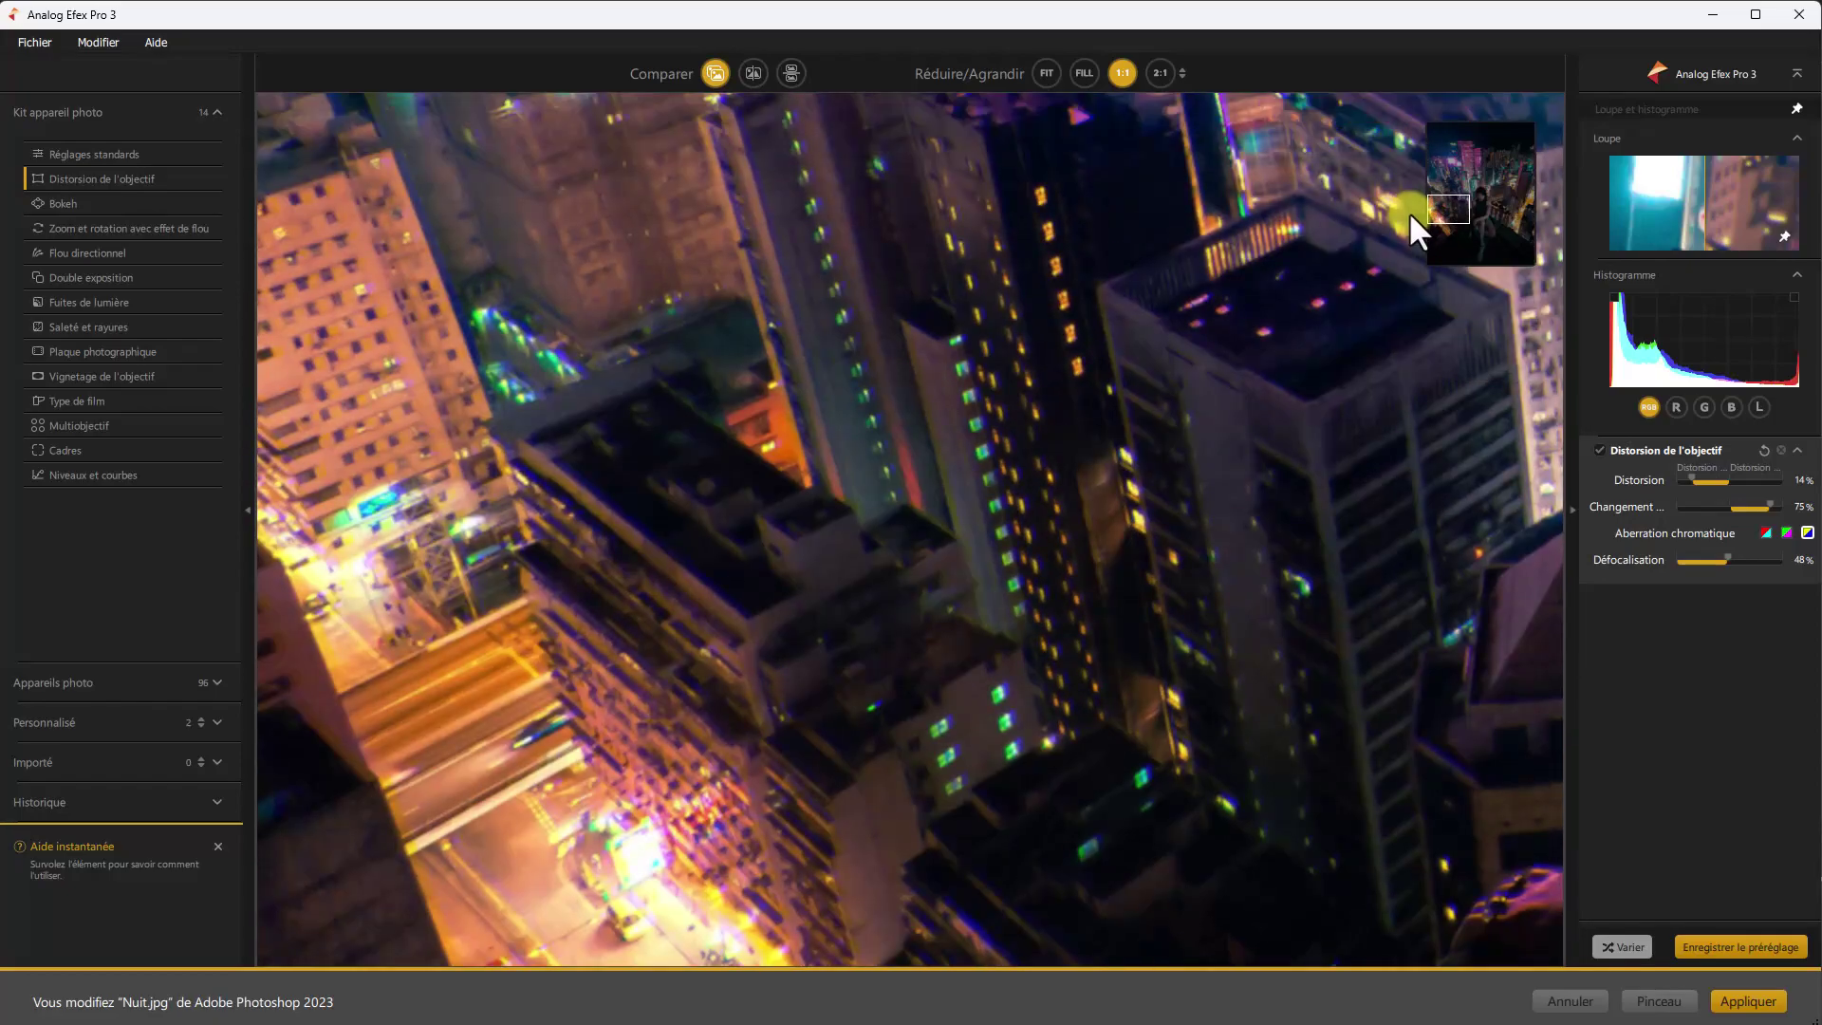
{"action": "left_click", "coordinate": [1678, 559]}
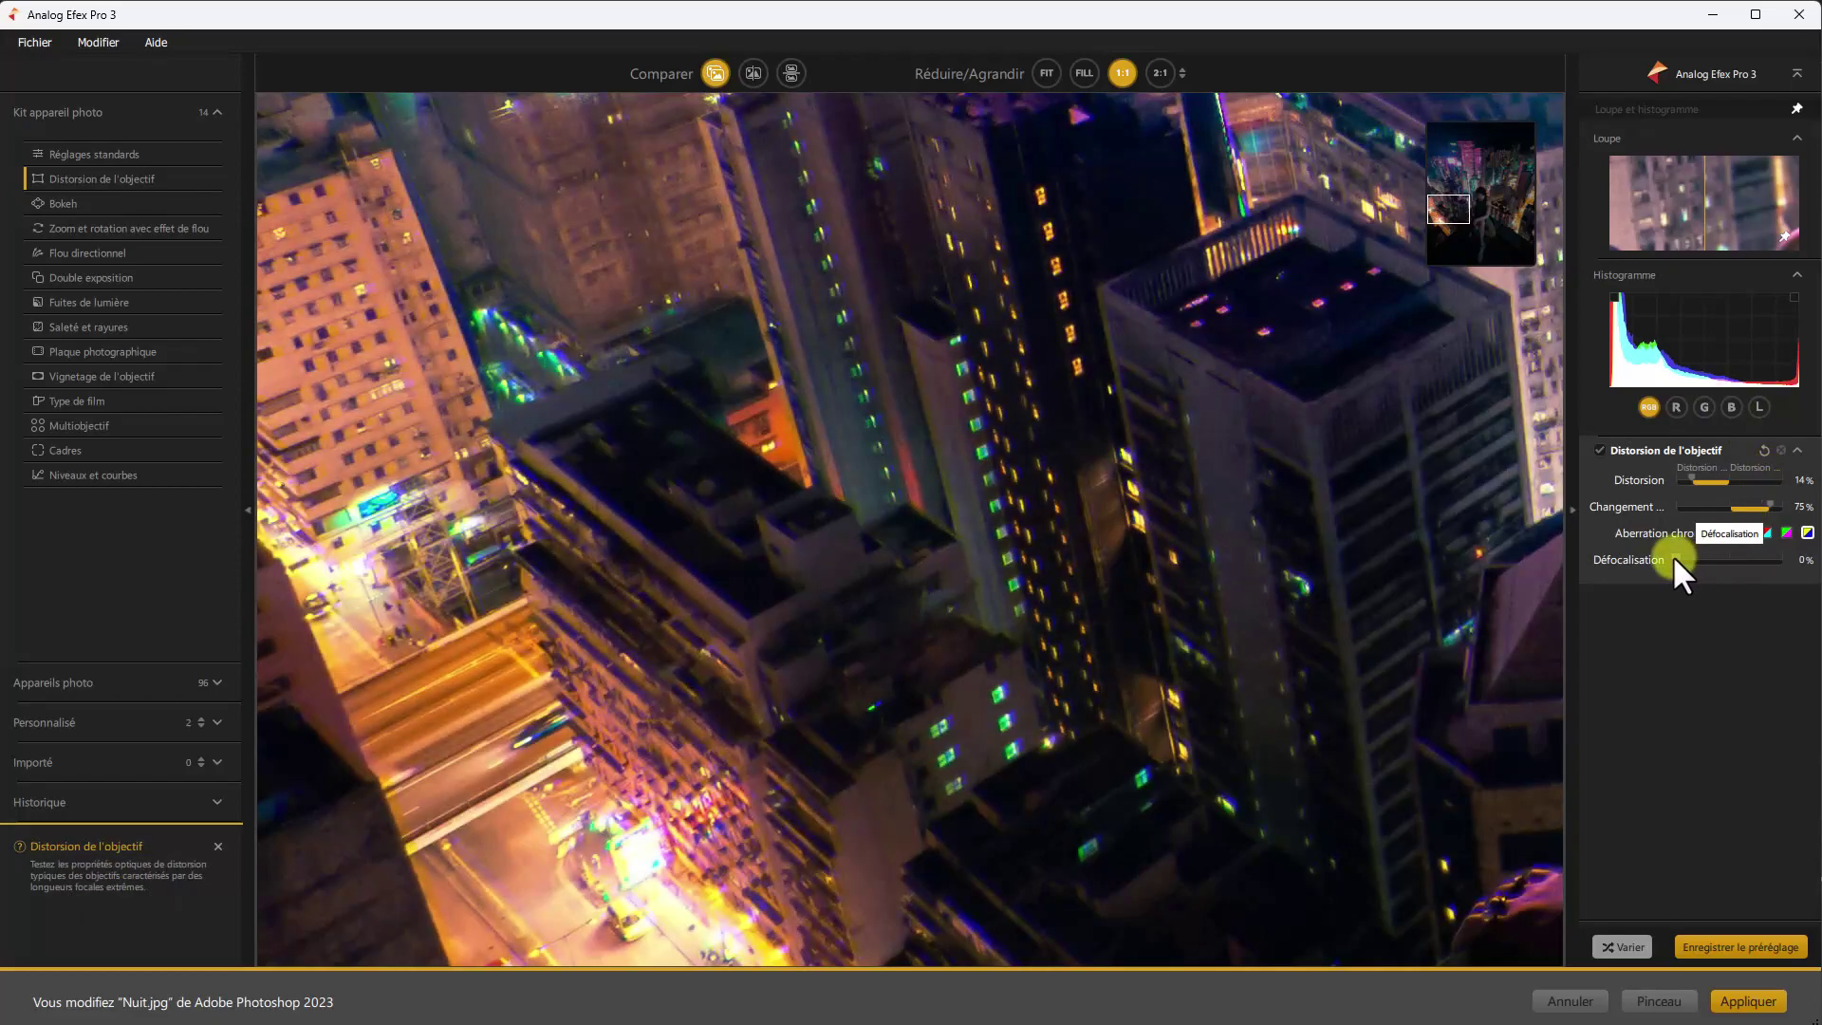
{"action": "left_click_drag", "start_coordinate": [1675, 558], "coordinate": [1744, 559]}
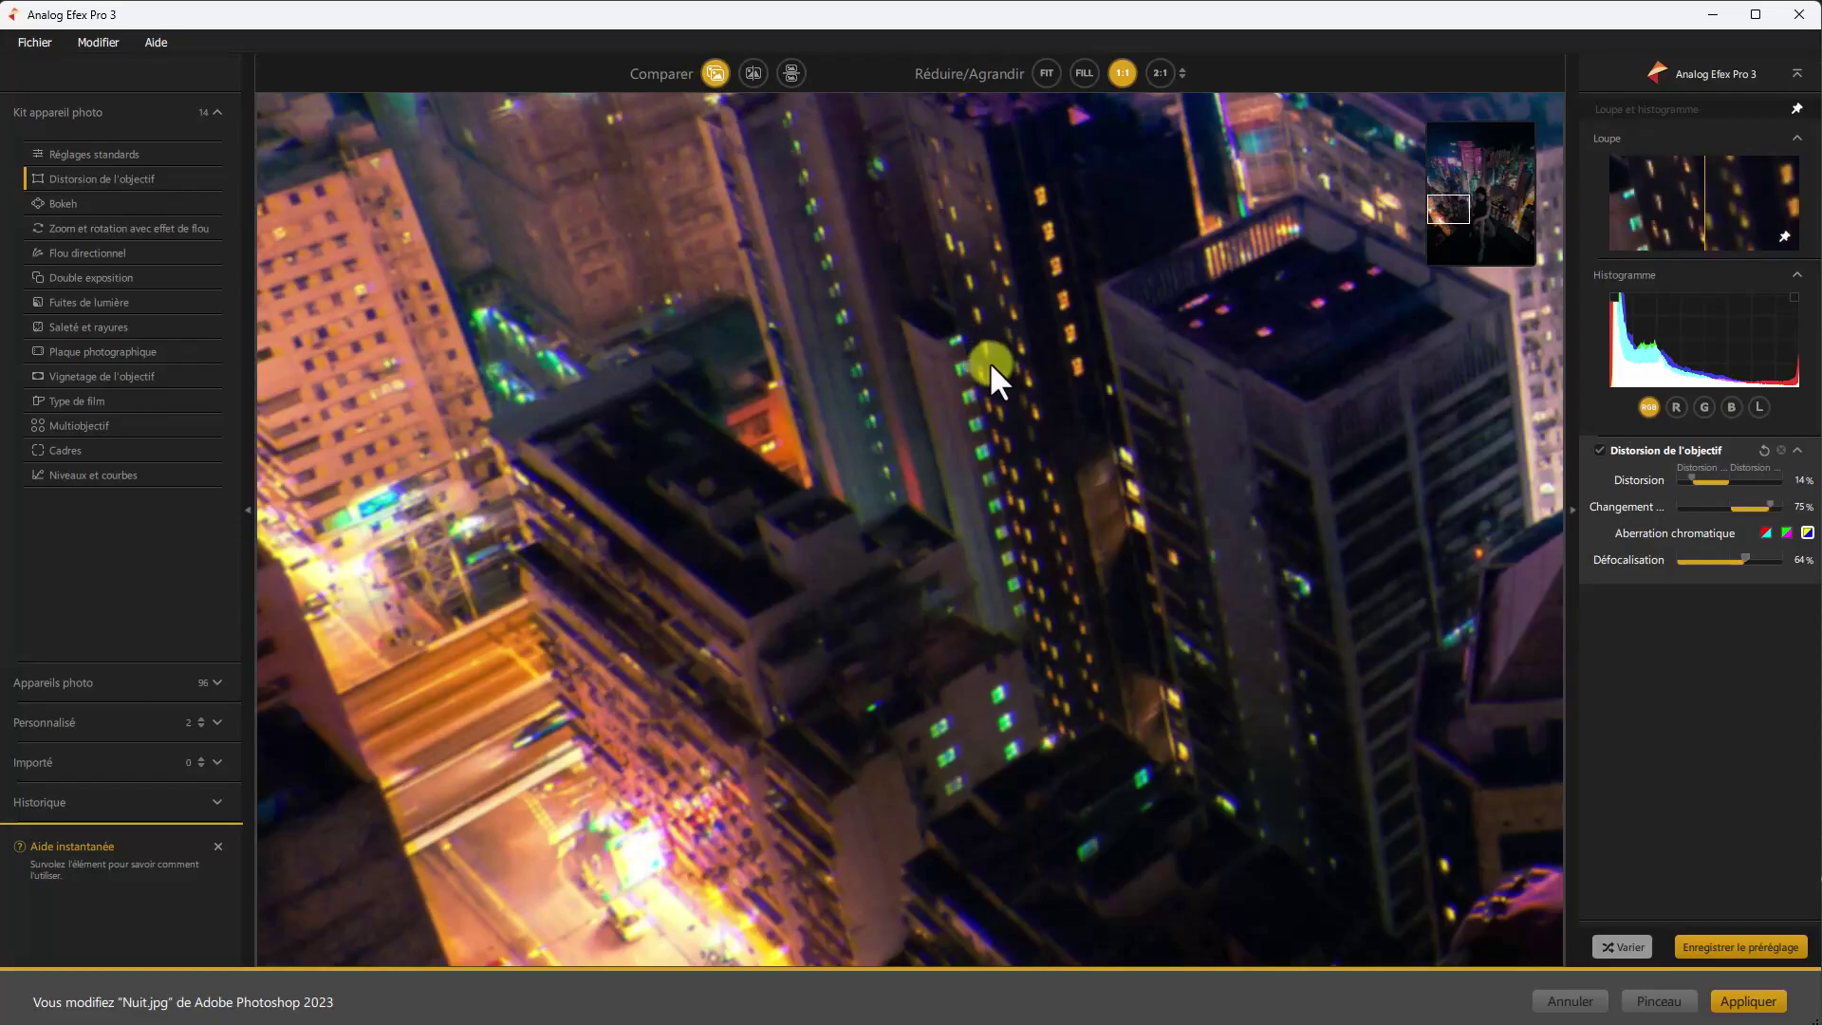
{"action": "left_click", "coordinate": [1047, 73]}
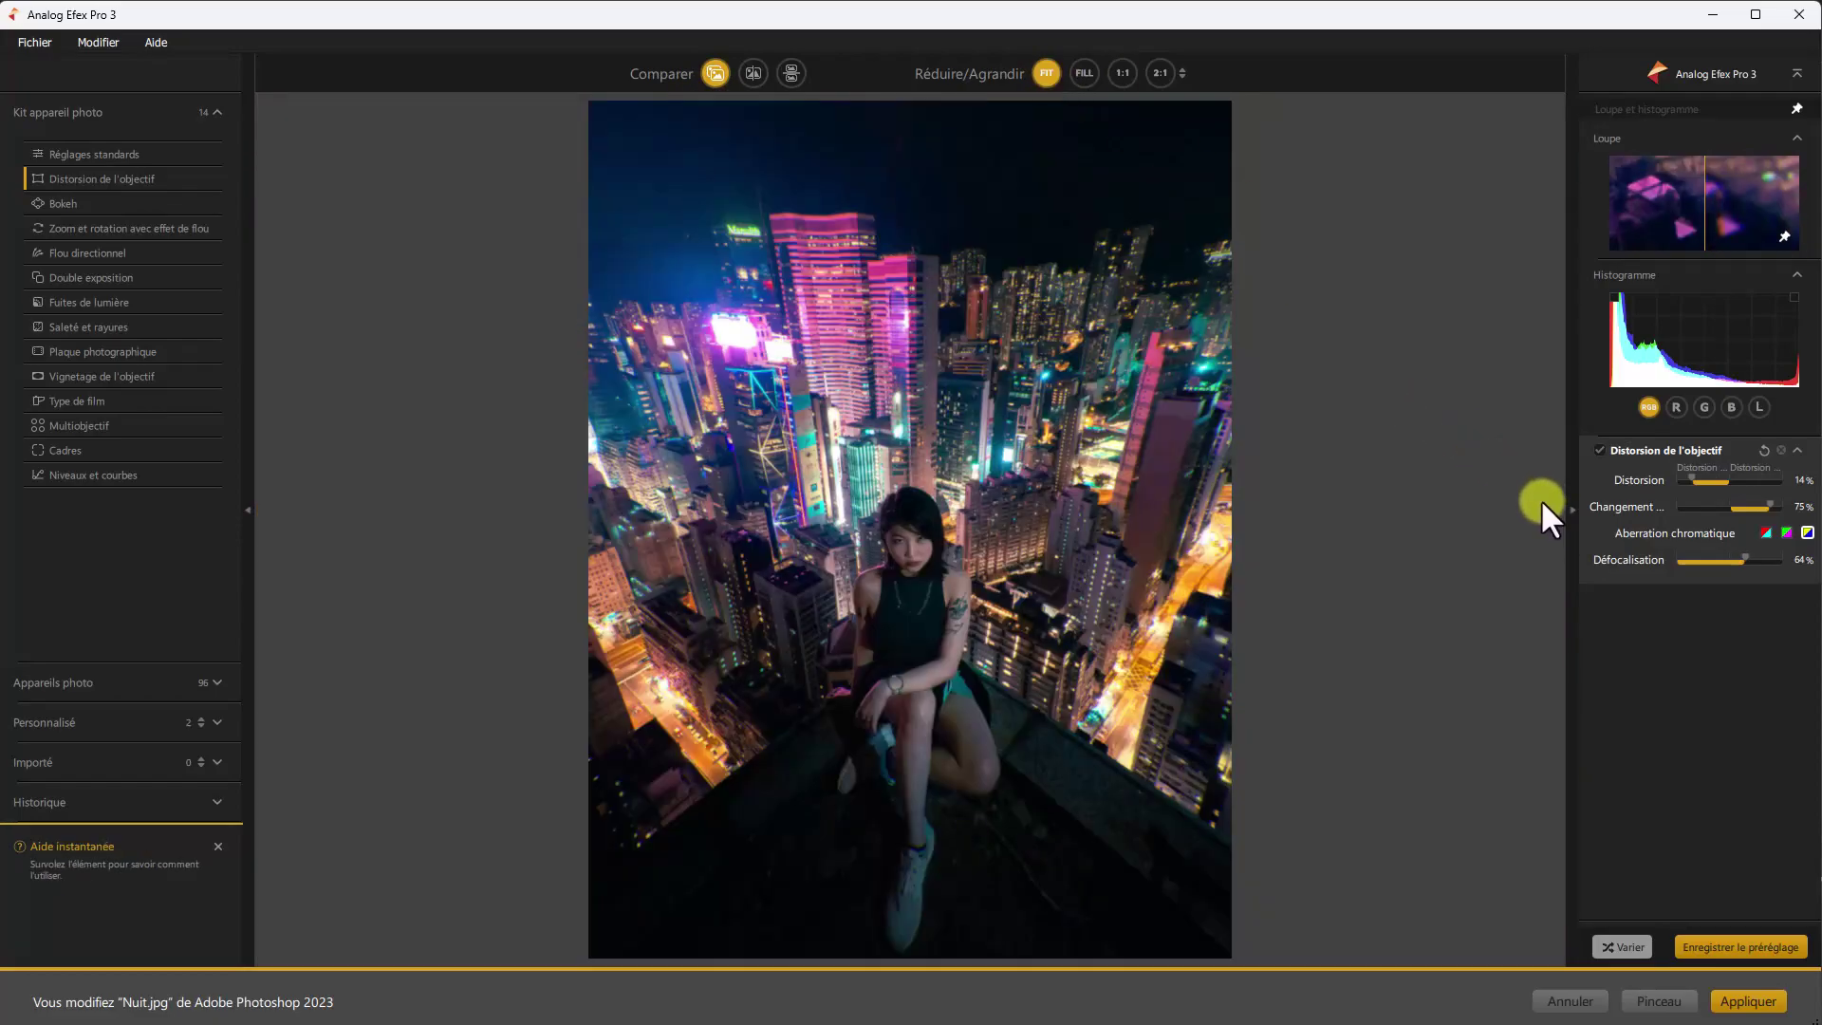
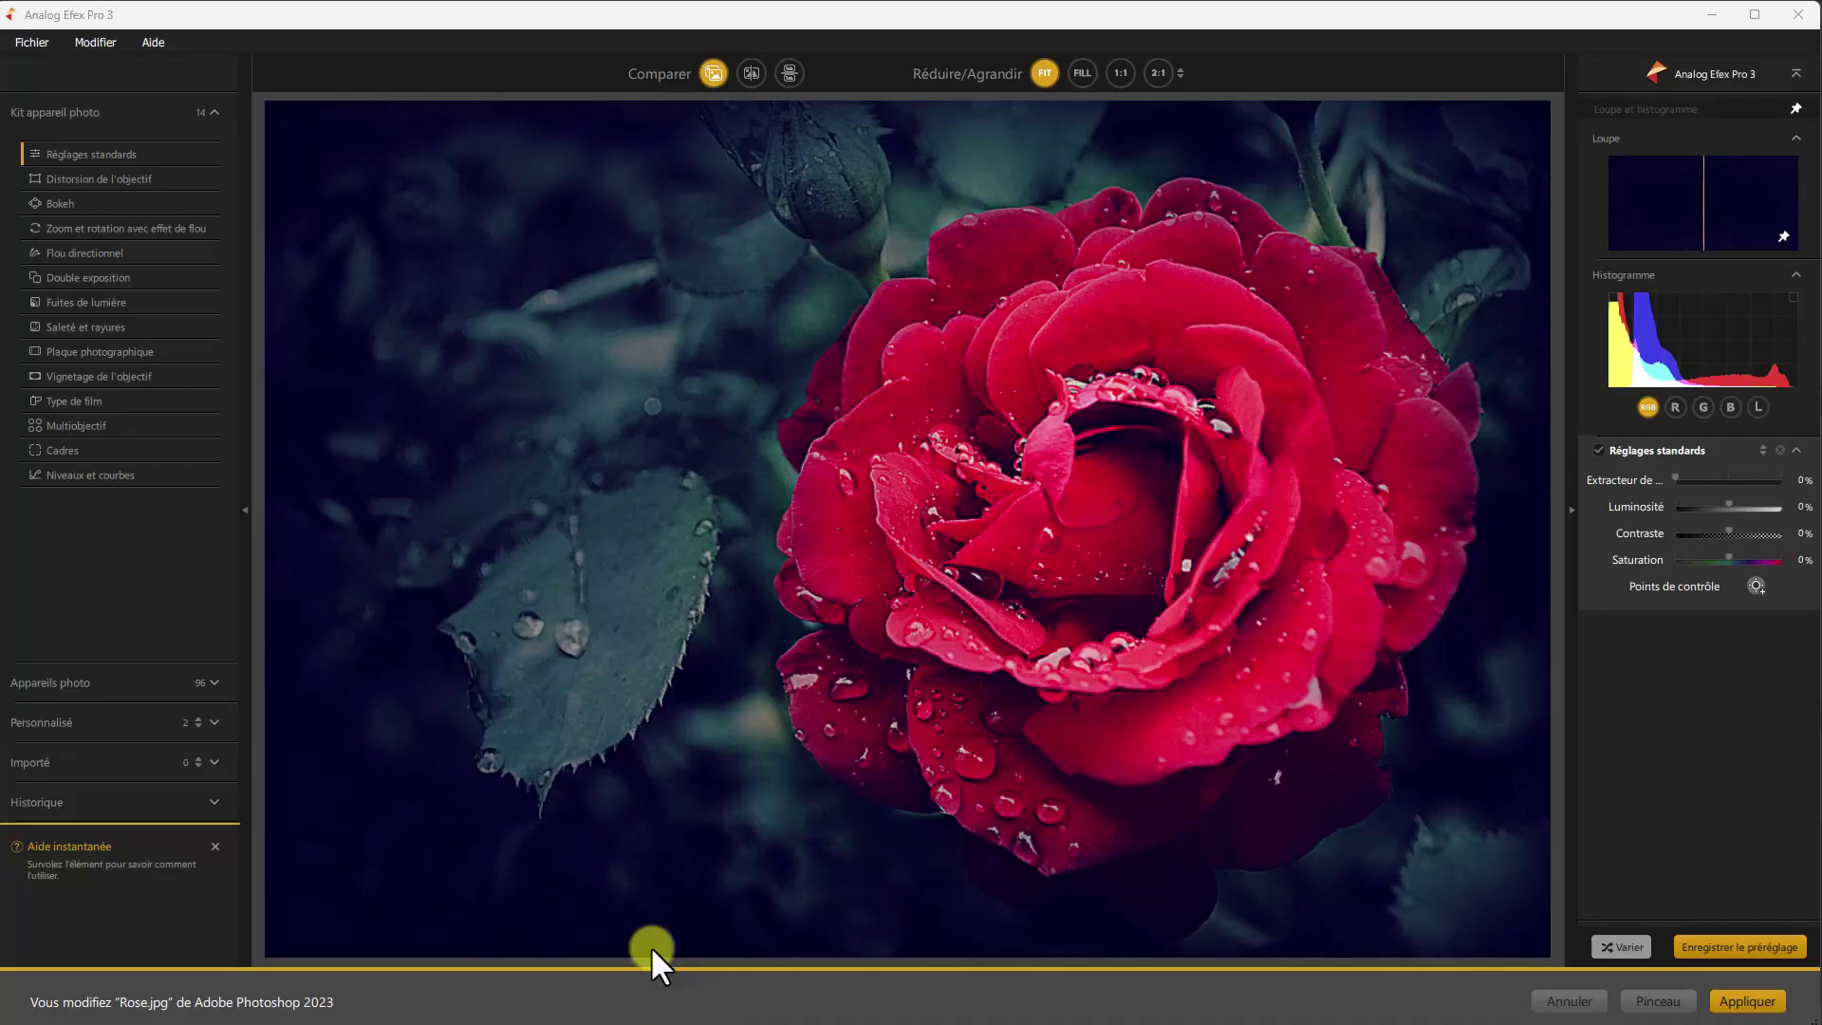
Step: Add the Bokeh filter to the rose photo
{"action": "mouse_move", "coordinate": [55, 203]}
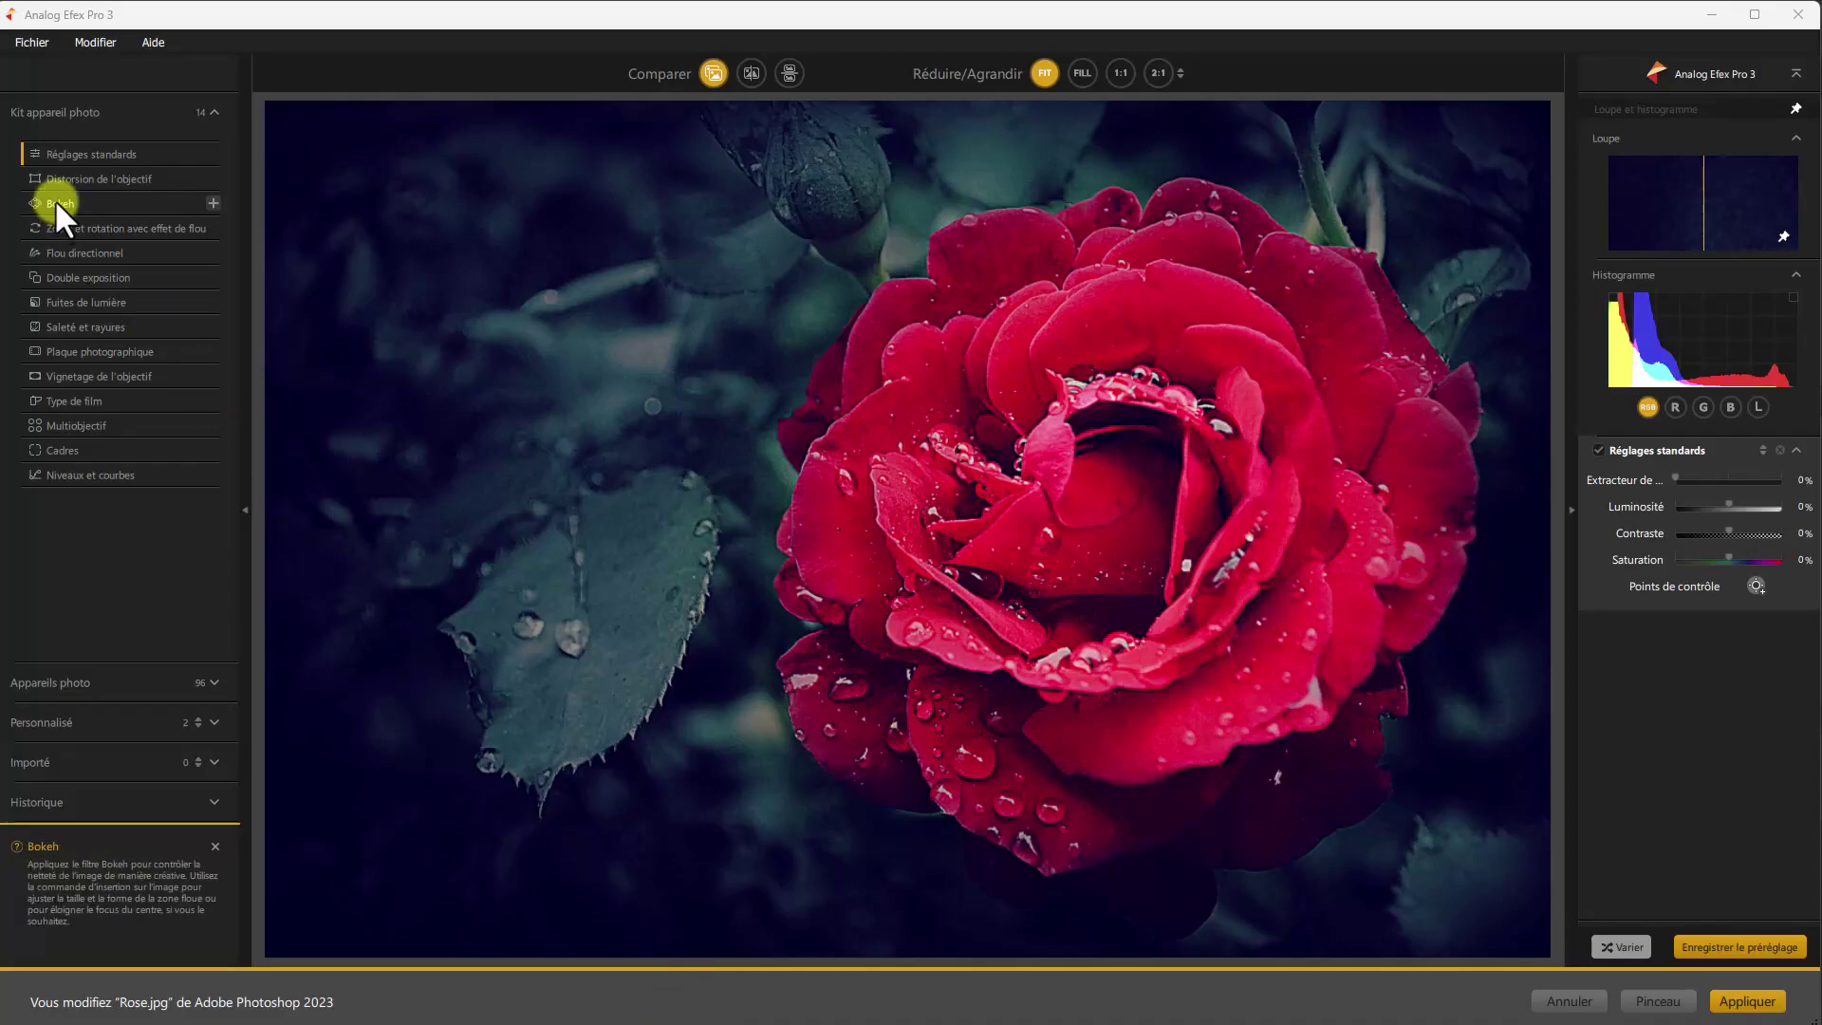
{"action": "left_click", "coordinate": [55, 200]}
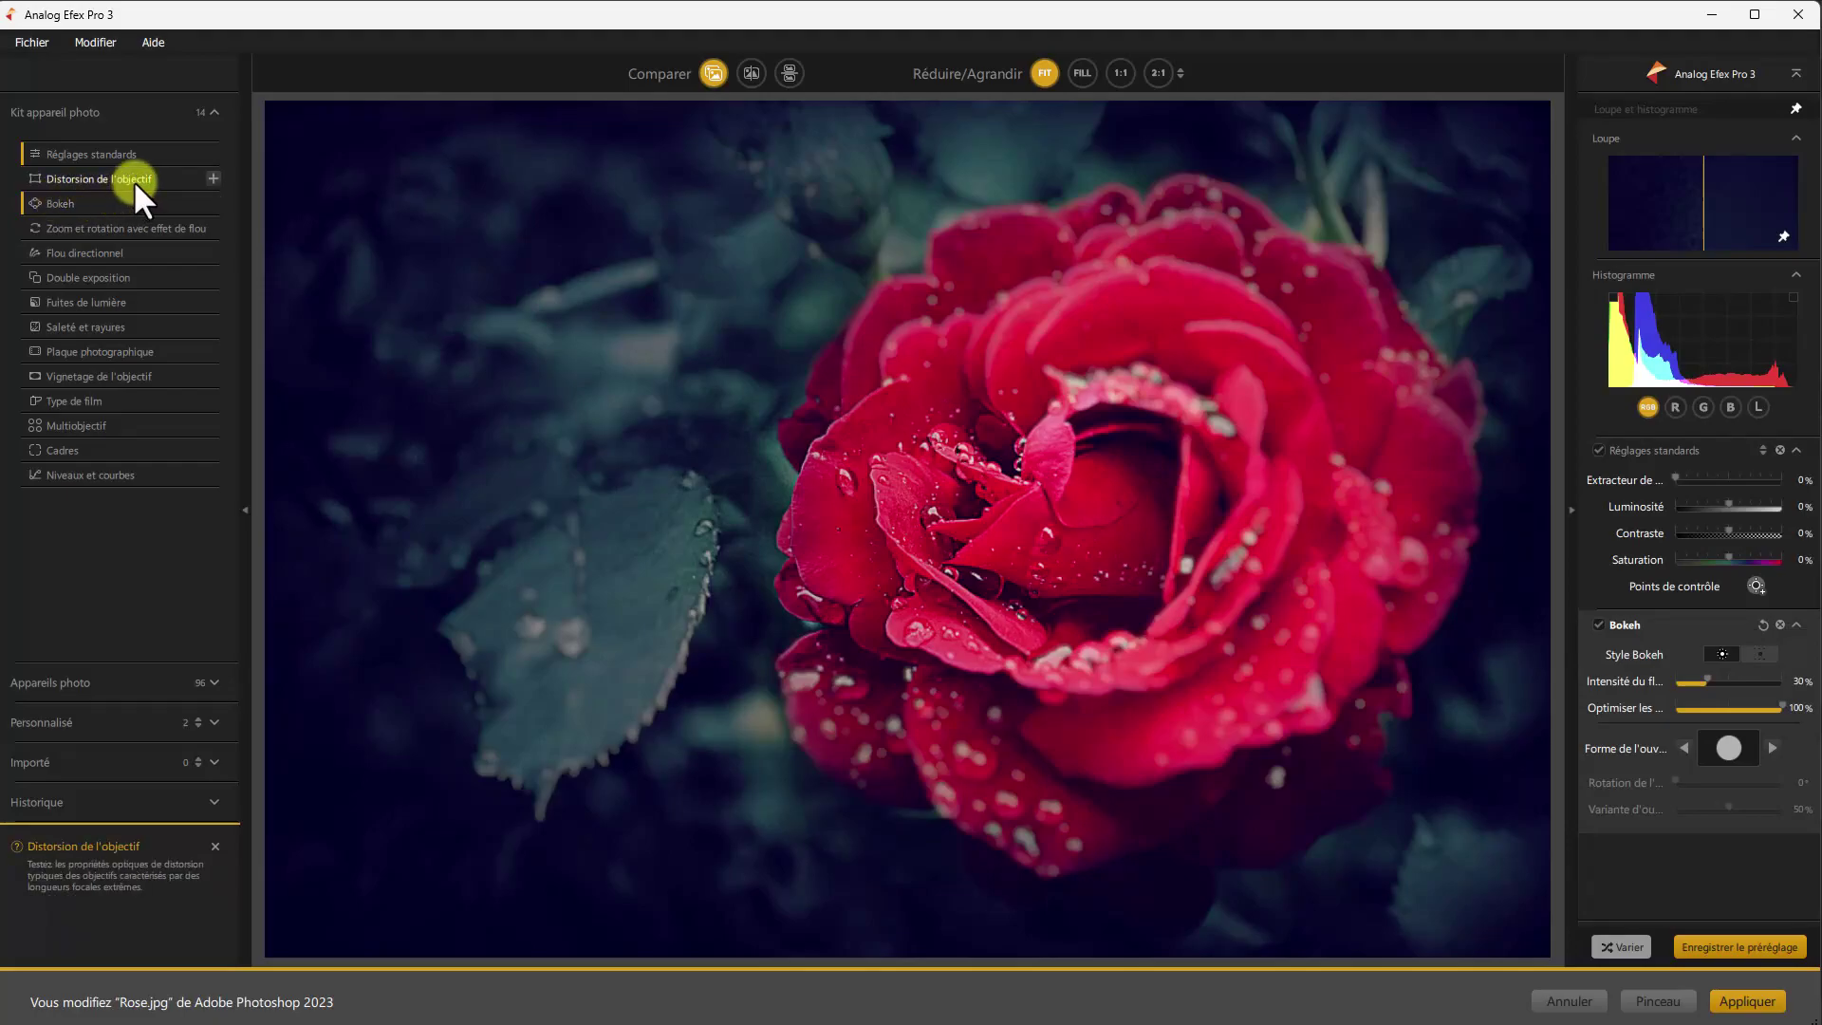
Step: Remove Réglages standards from the rose photo's filters and centre the elliptical Bokeh focus area on the rose's heart
{"action": "left_click", "coordinate": [211, 153]}
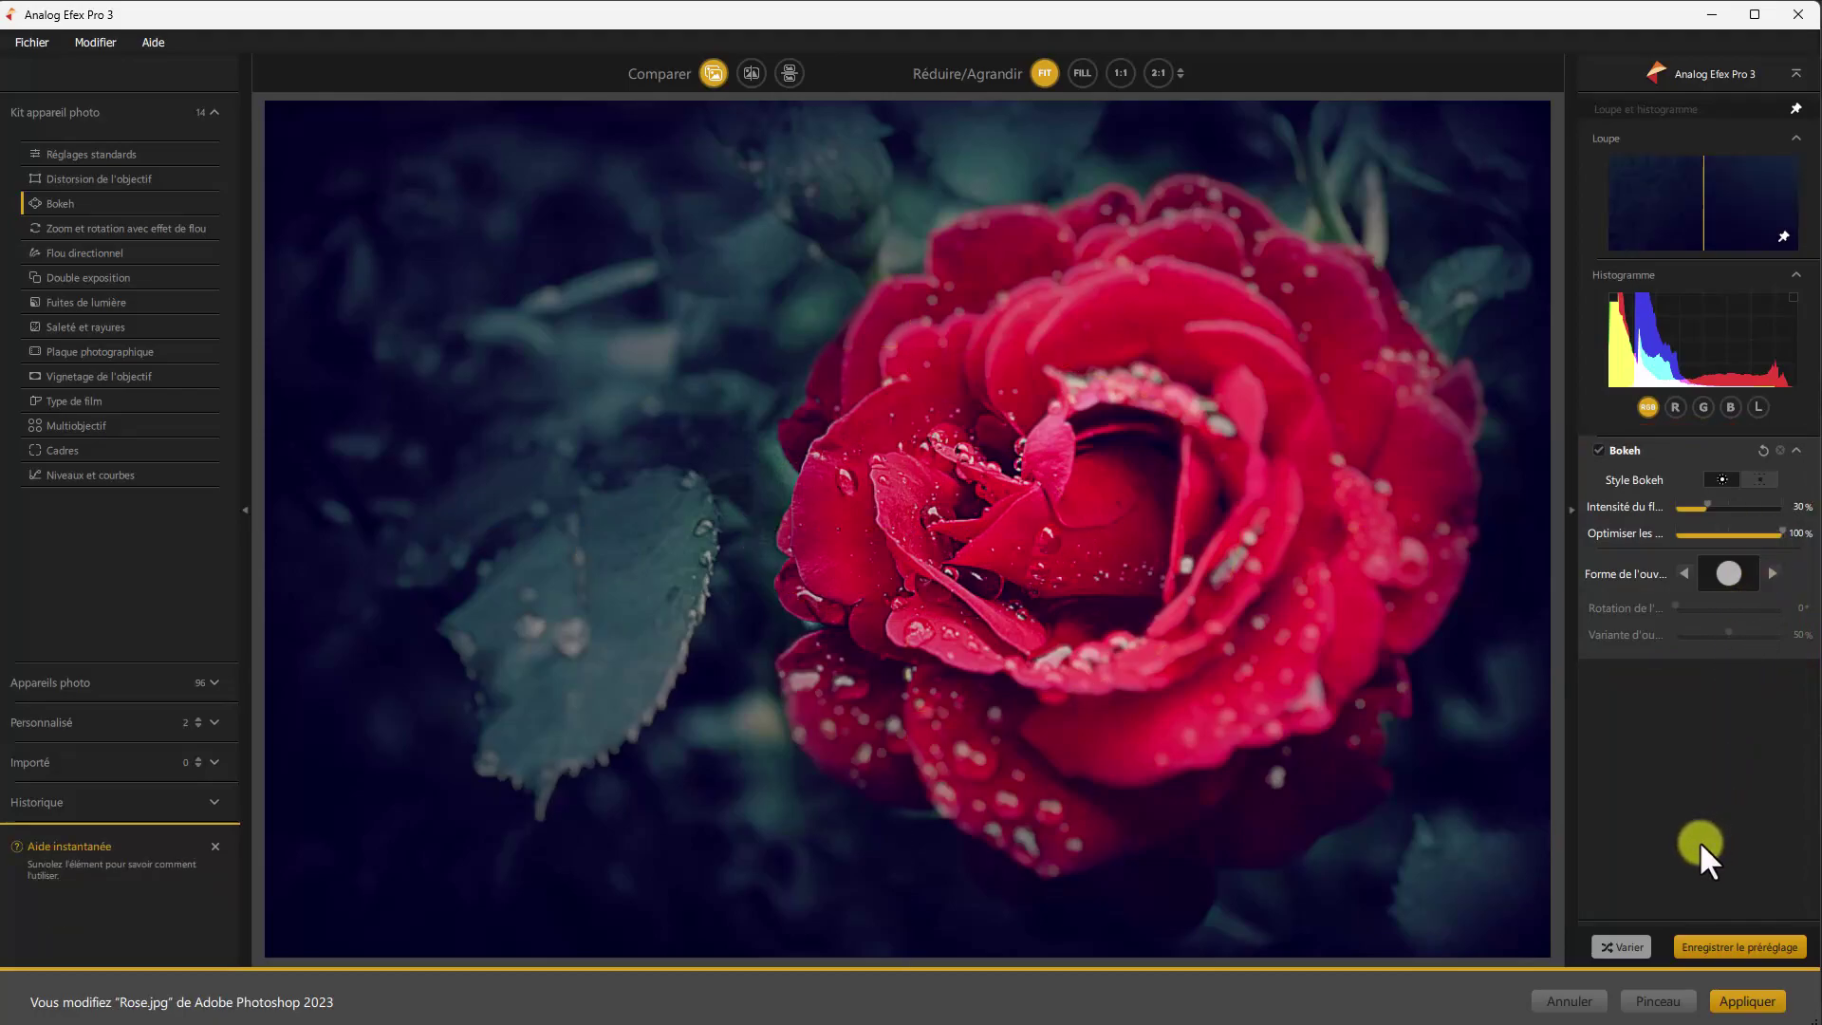
{"action": "mouse_move", "coordinate": [1495, 742]}
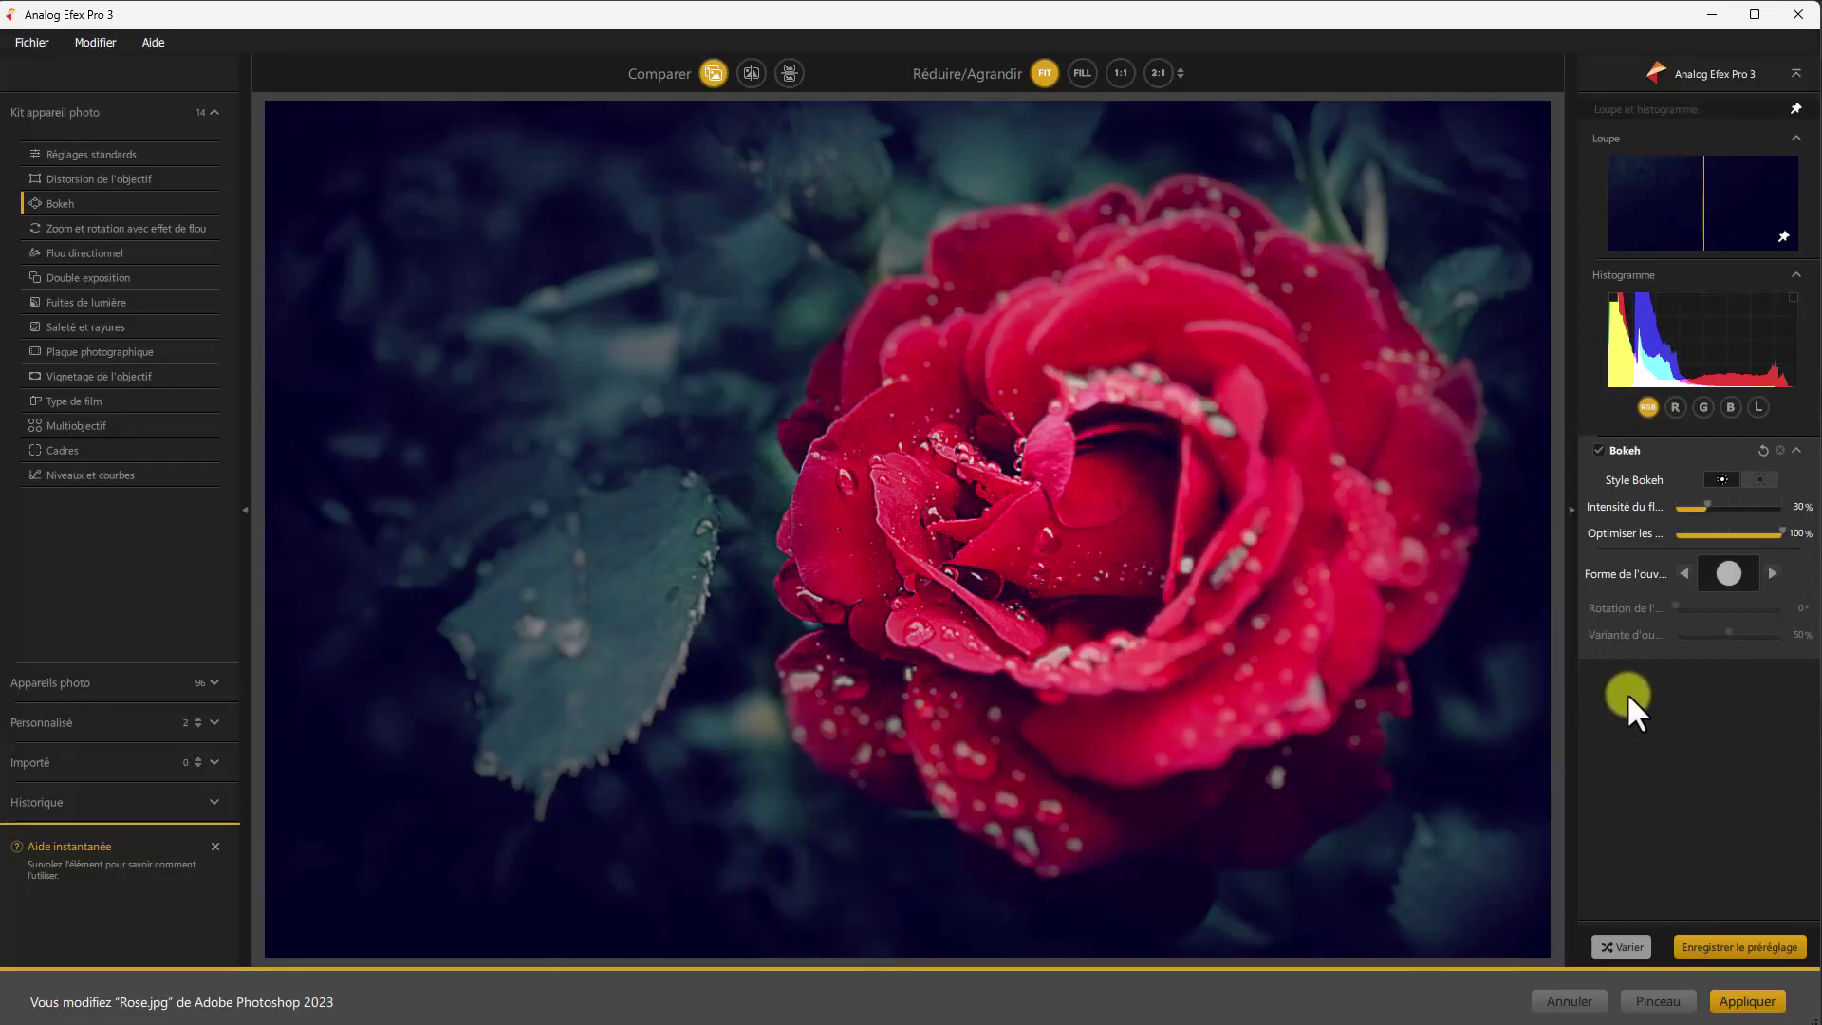
{"action": "mouse_move", "coordinate": [1536, 714]}
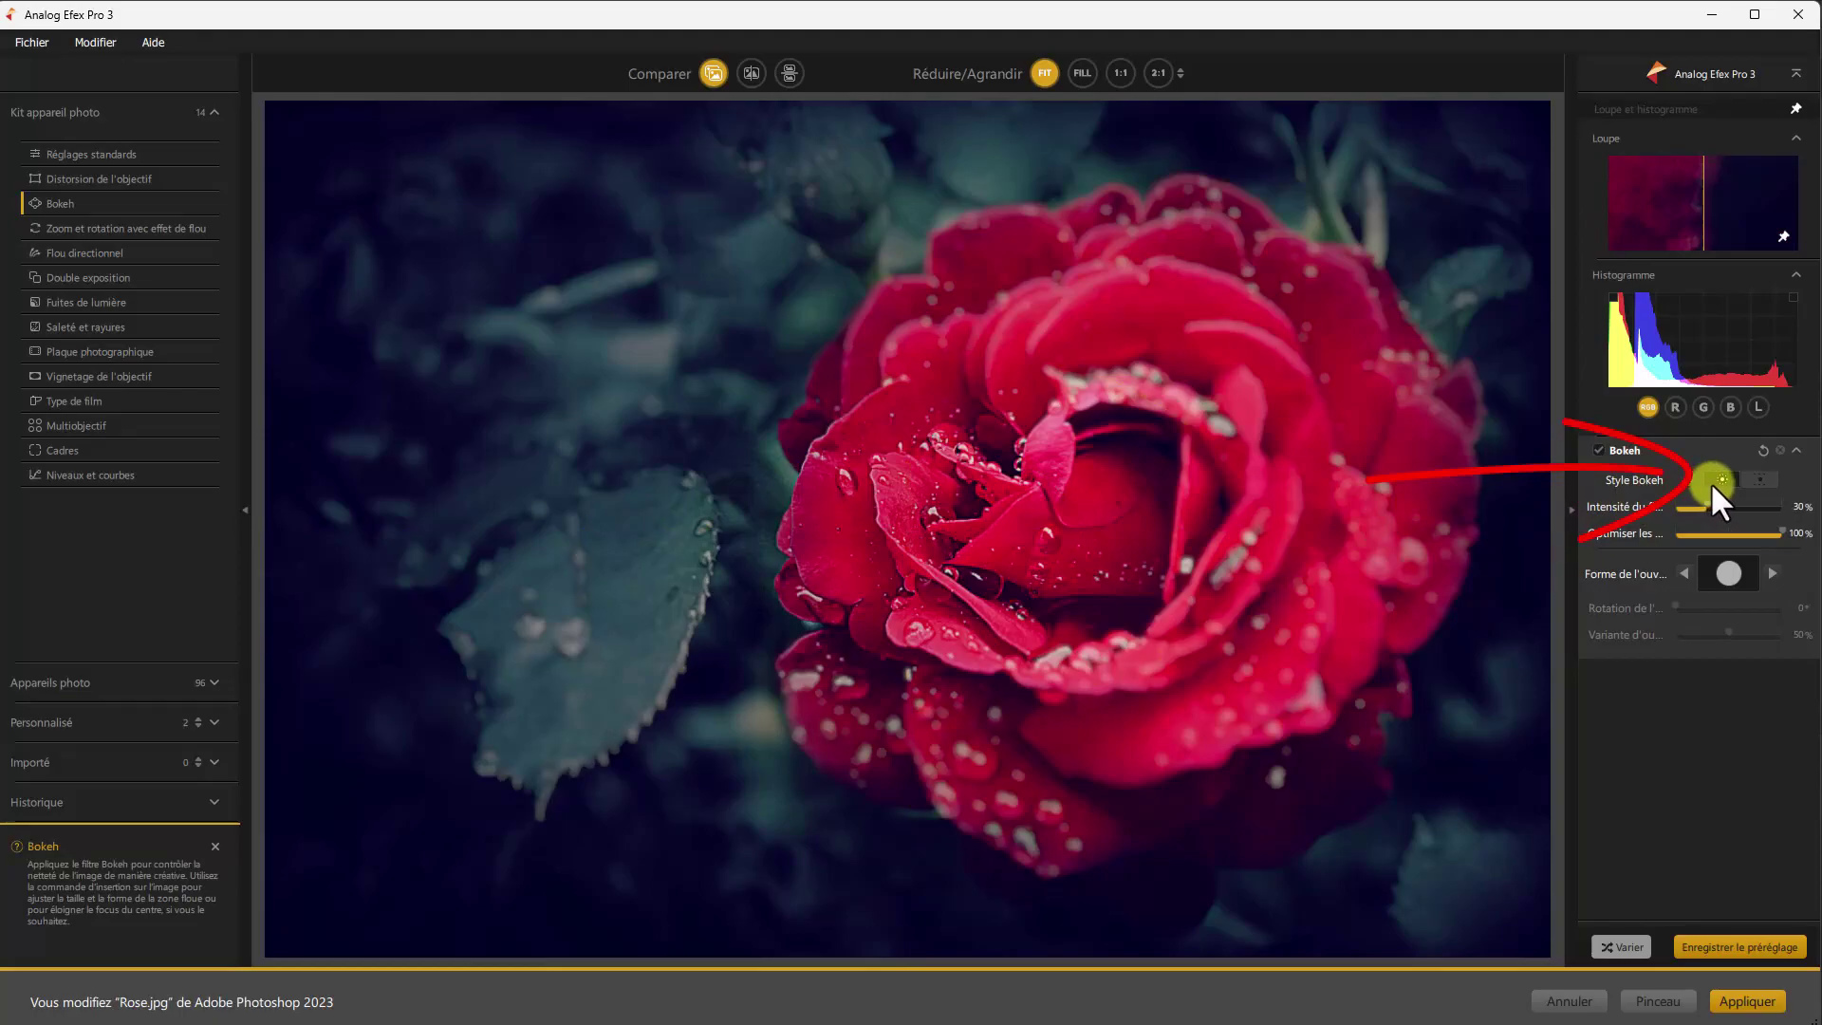
{"action": "left_click", "coordinate": [1767, 480]}
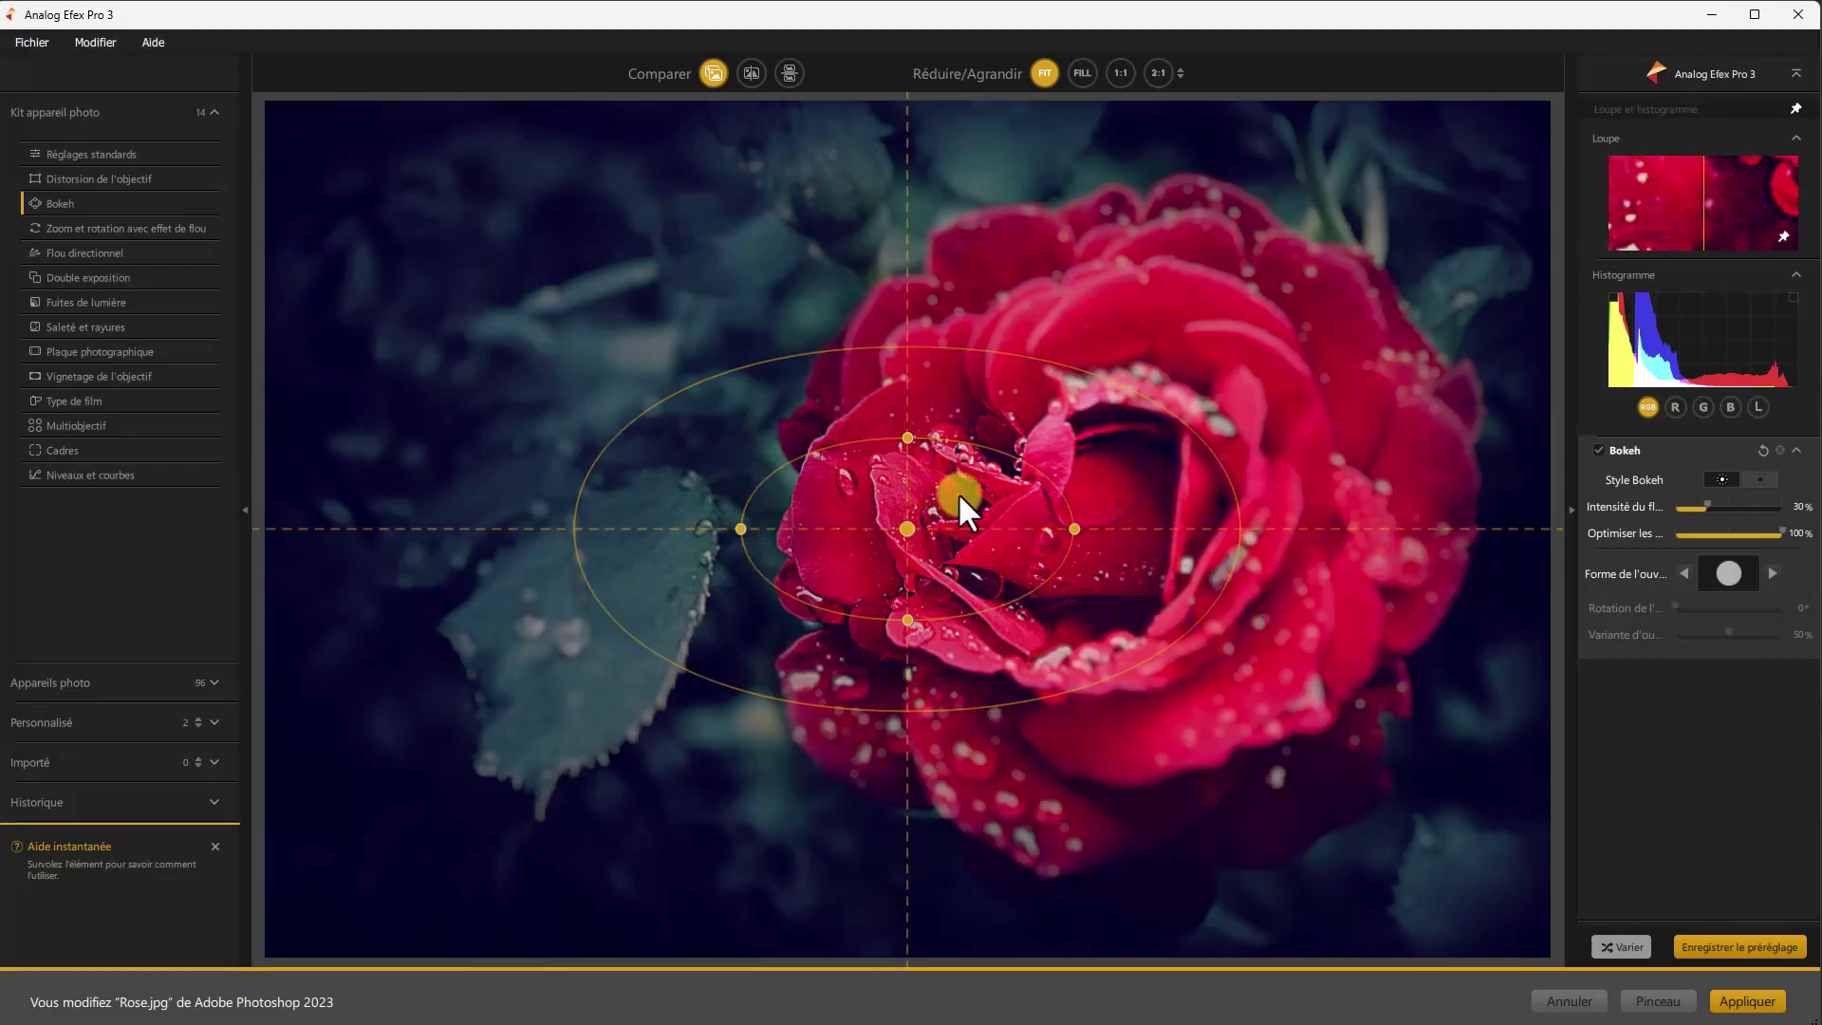
{"action": "left_click_drag", "start_coordinate": [902, 517], "coordinate": [1107, 512]}
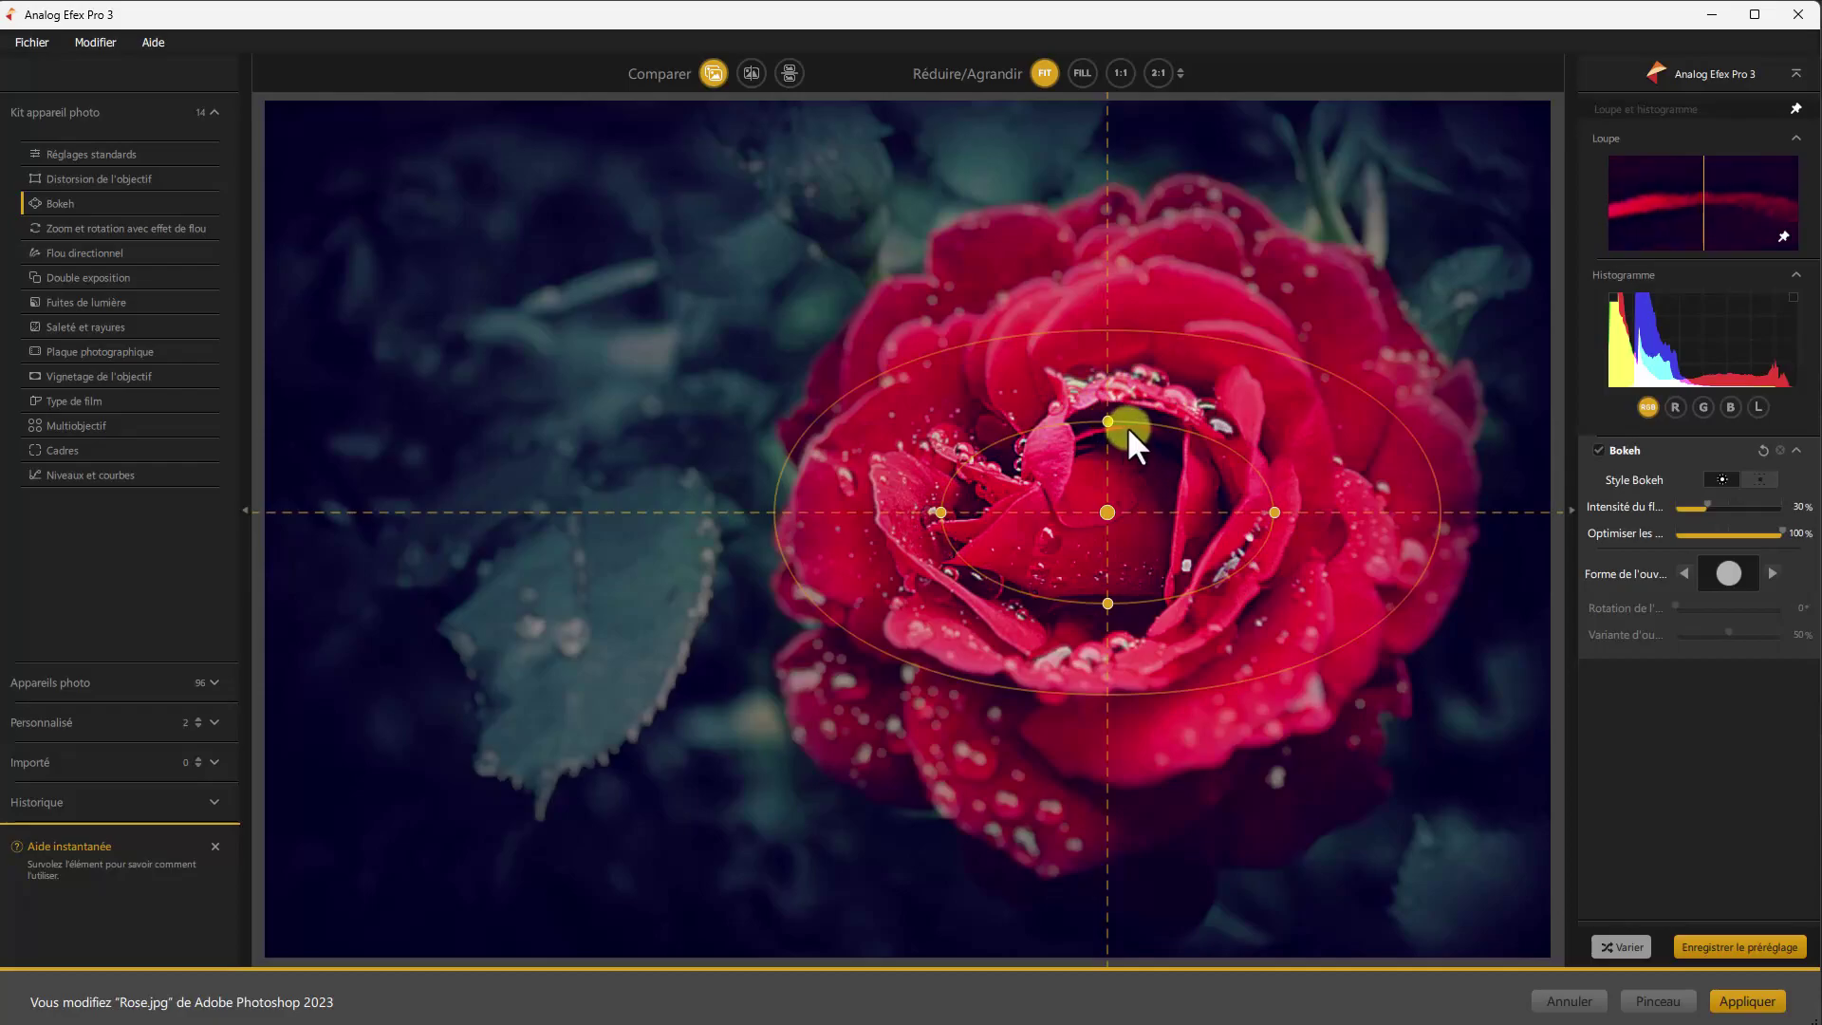
Step: Reshape the sharp Bokeh zone into a rounder ellipse around the rose's inner petals and tighten its outer transition ring
{"action": "left_click_drag", "start_coordinate": [1136, 426], "coordinate": [1150, 383]}
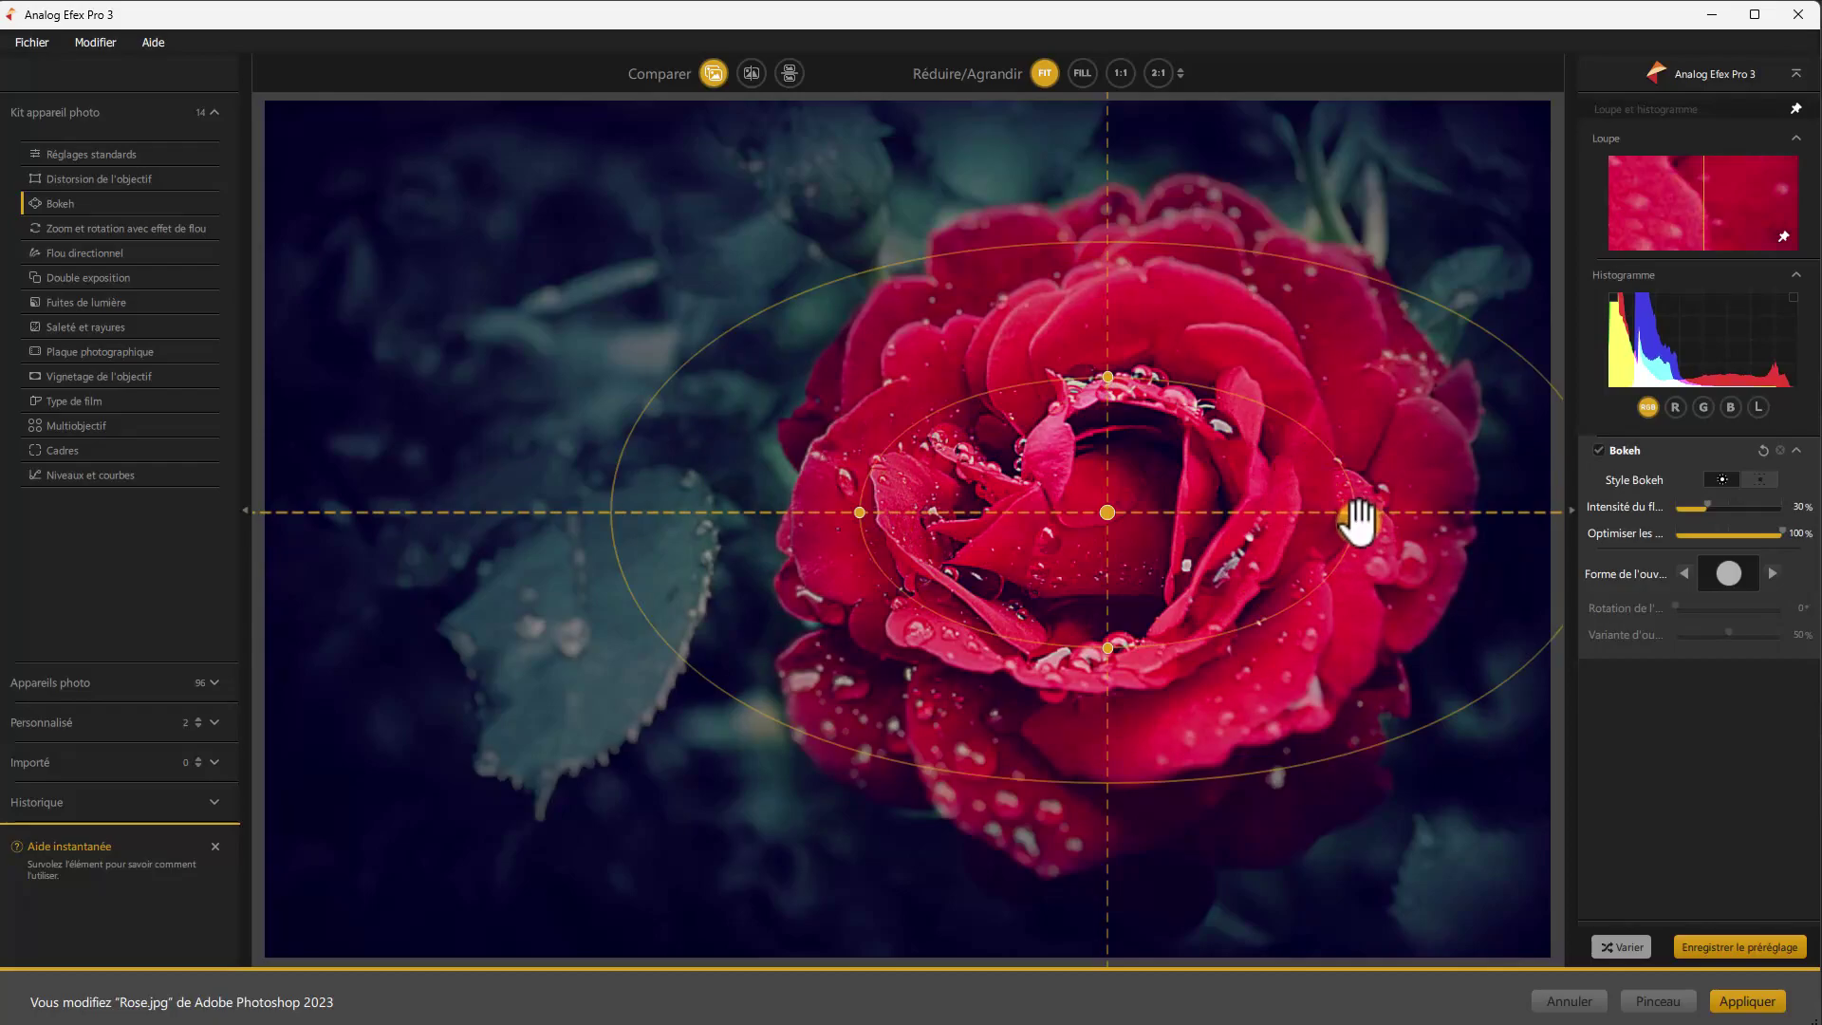
{"action": "left_click_drag", "start_coordinate": [1356, 514], "coordinate": [1265, 513]}
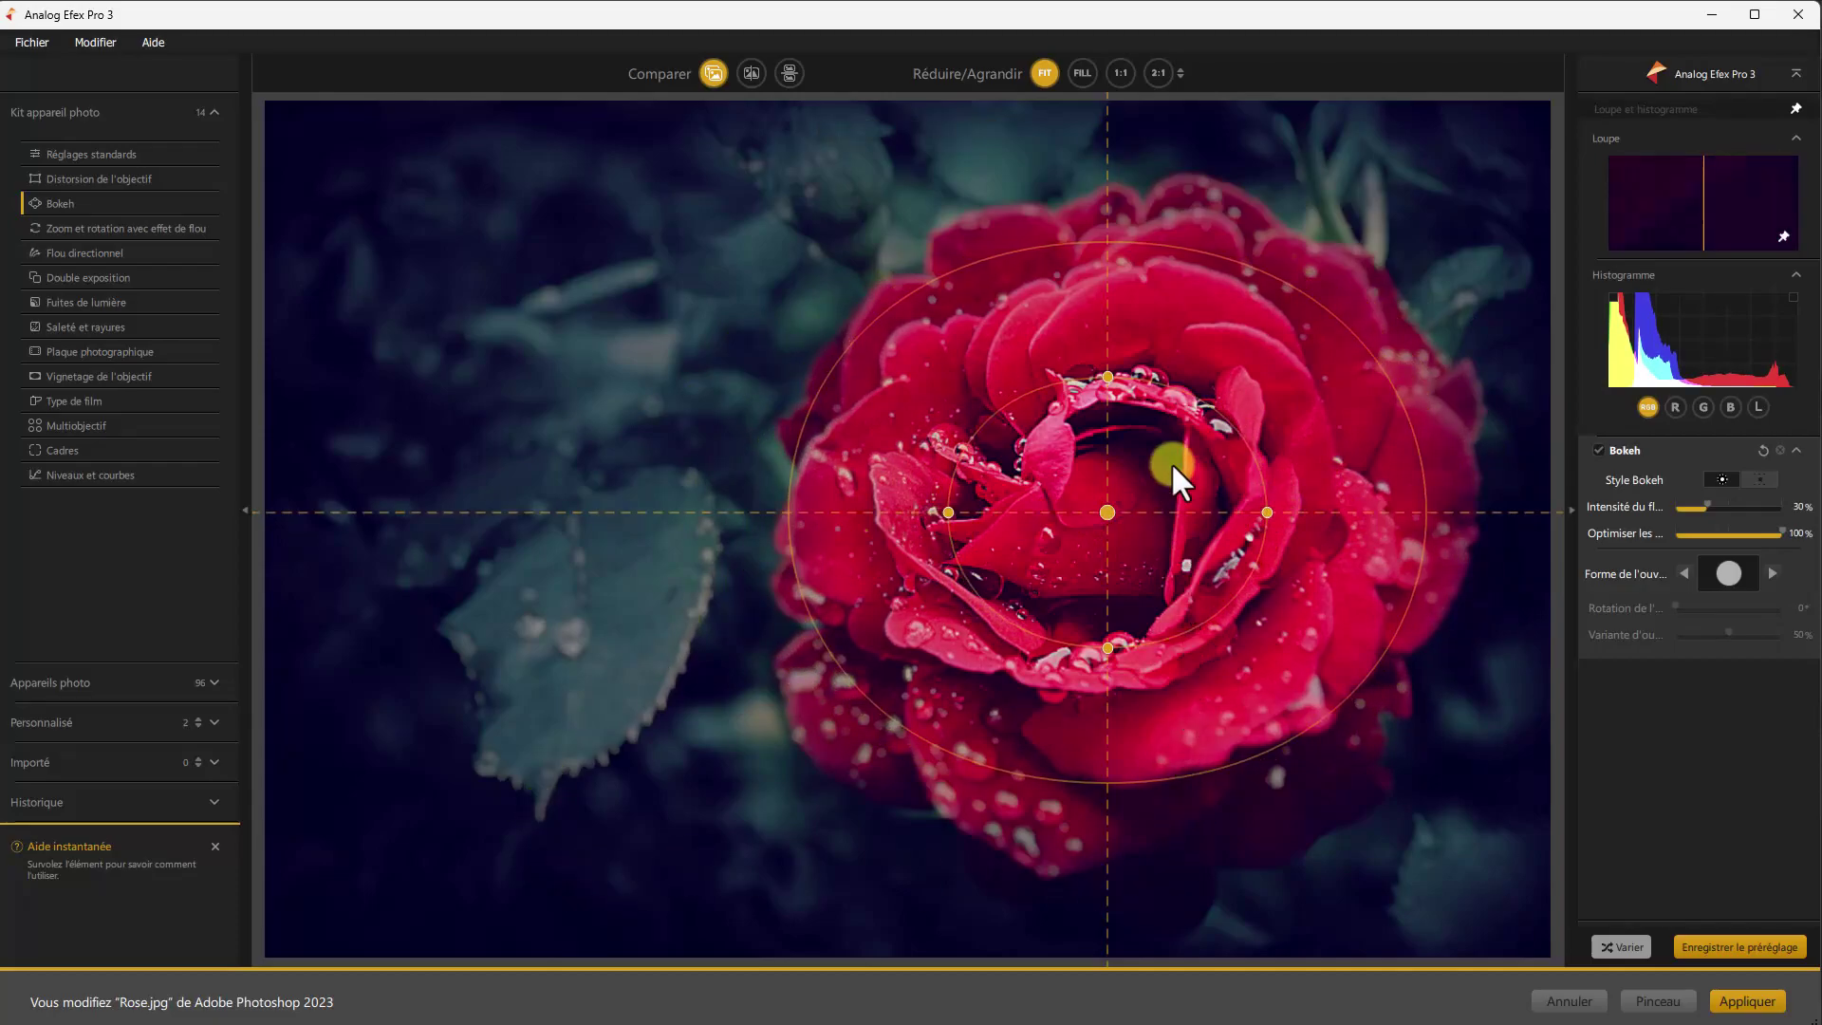
{"action": "left_click_drag", "start_coordinate": [1171, 386], "coordinate": [1158, 363]}
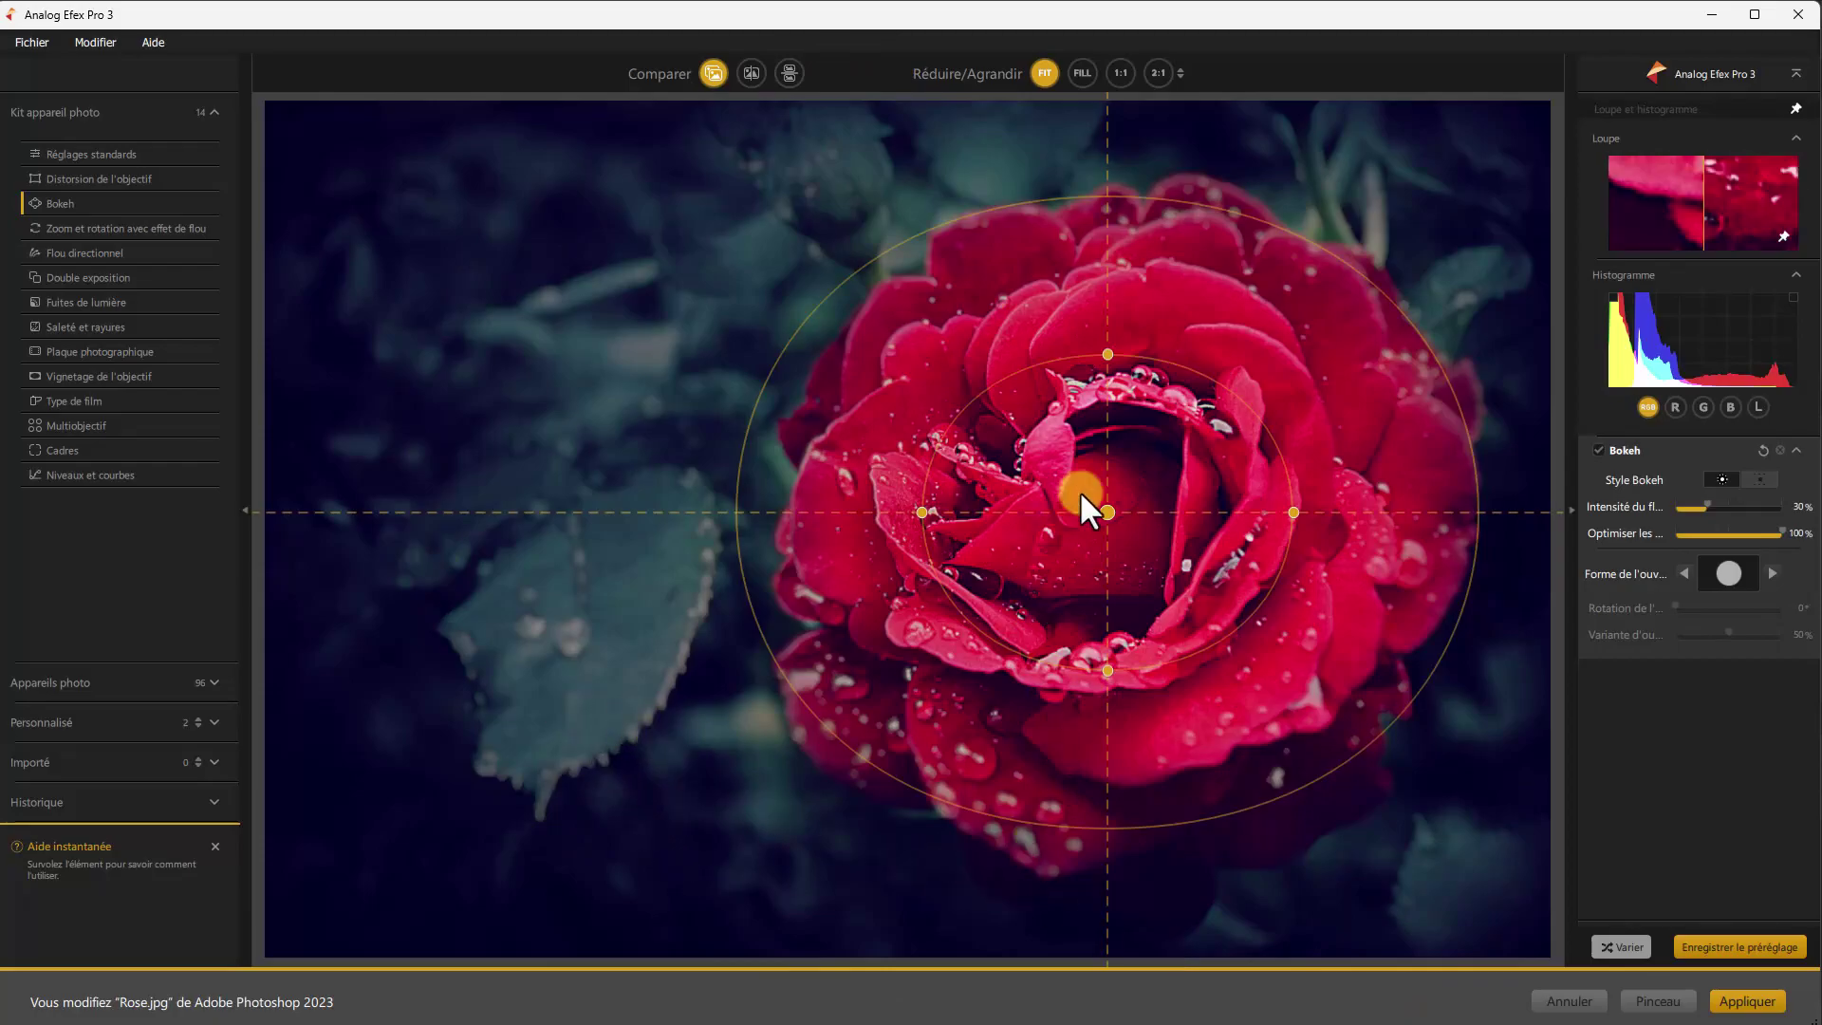
{"action": "mouse_move", "coordinate": [1127, 197]}
{"action": "left_click_drag", "start_coordinate": [1127, 198], "coordinate": [1209, 235]}
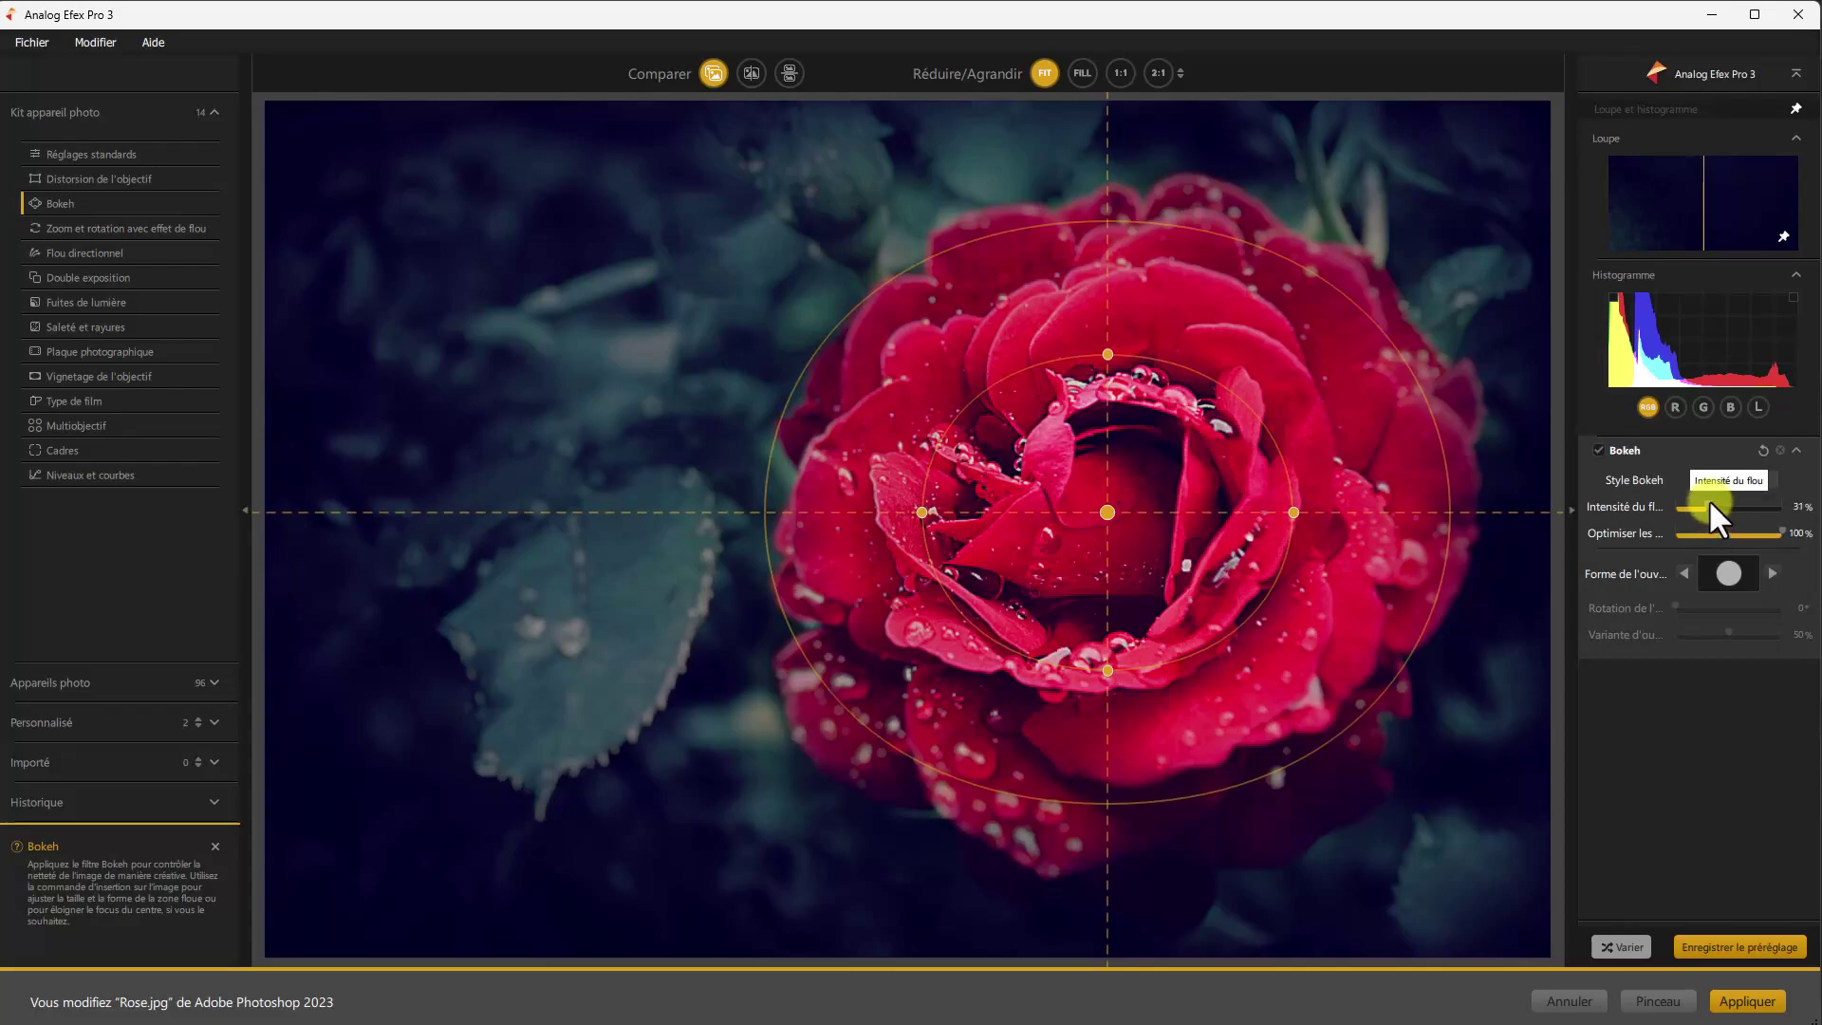
Step: Set the blur intensity to 51% and compare Optimiser les tons clairs at 0% and 100%
{"action": "left_click_drag", "start_coordinate": [1710, 504], "coordinate": [1728, 506]}
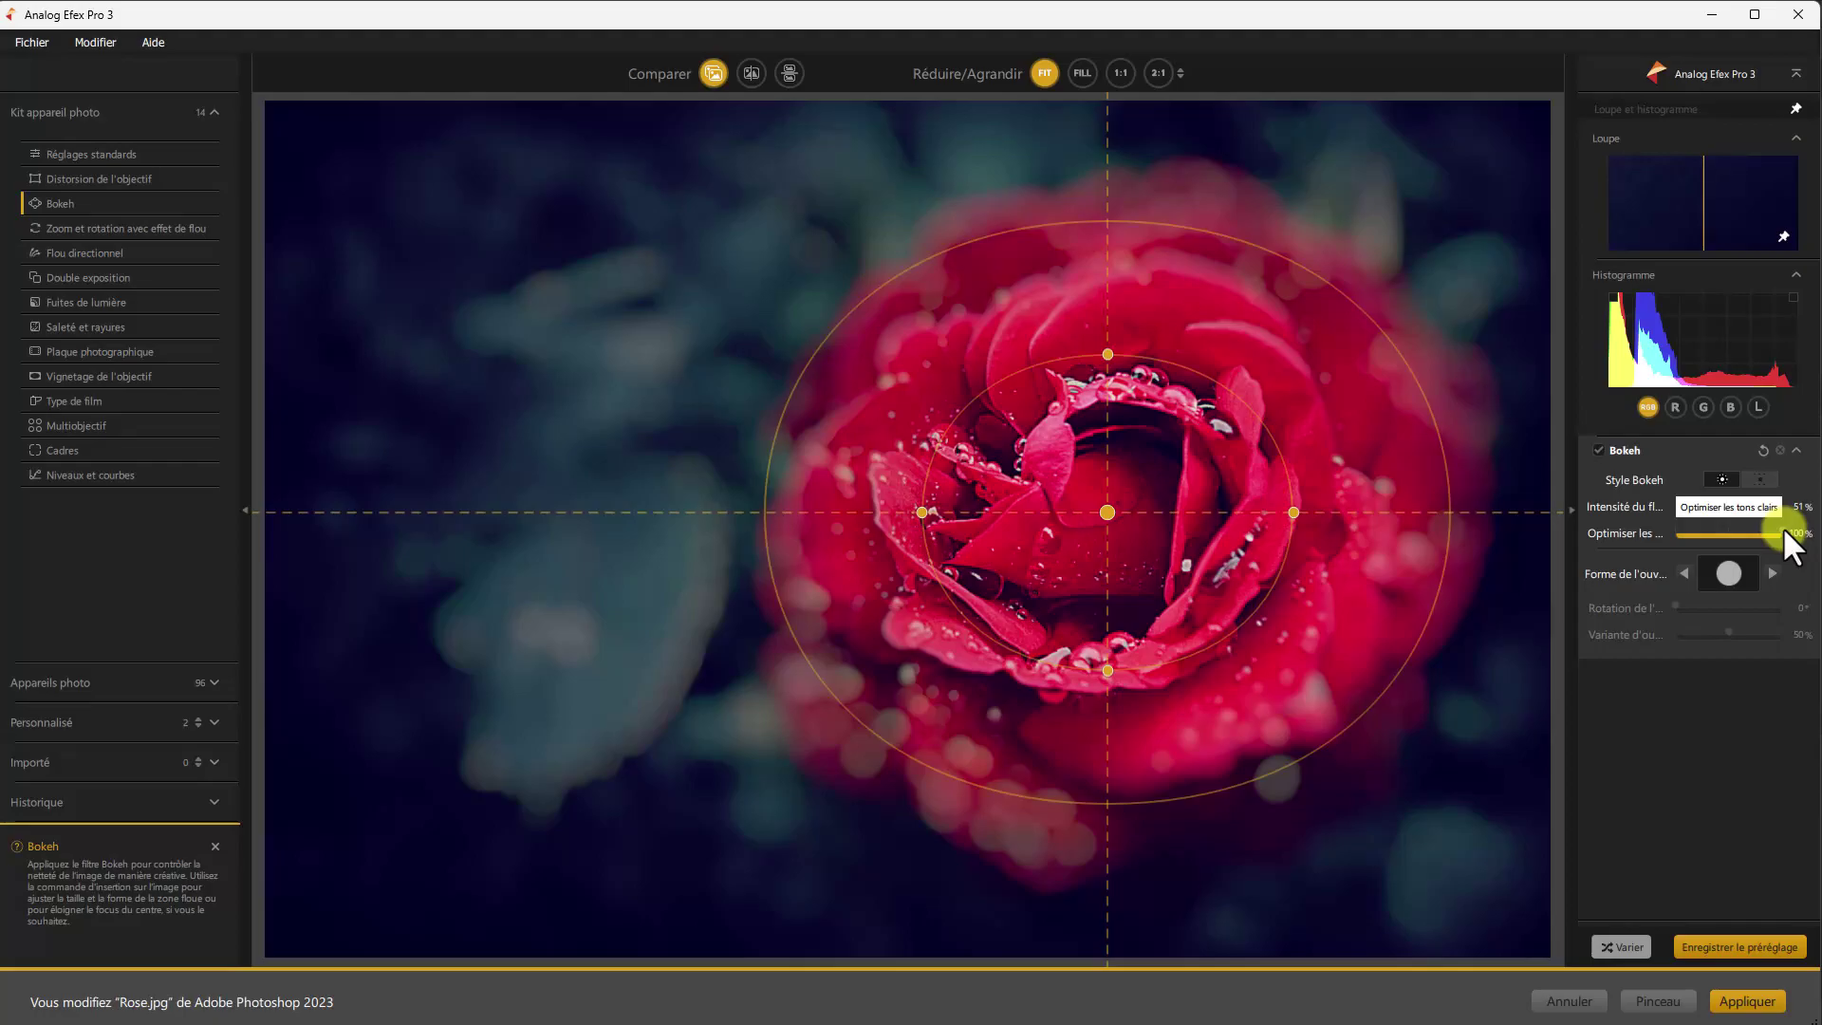
{"action": "left_click_drag", "start_coordinate": [1784, 527], "coordinate": [1639, 528]}
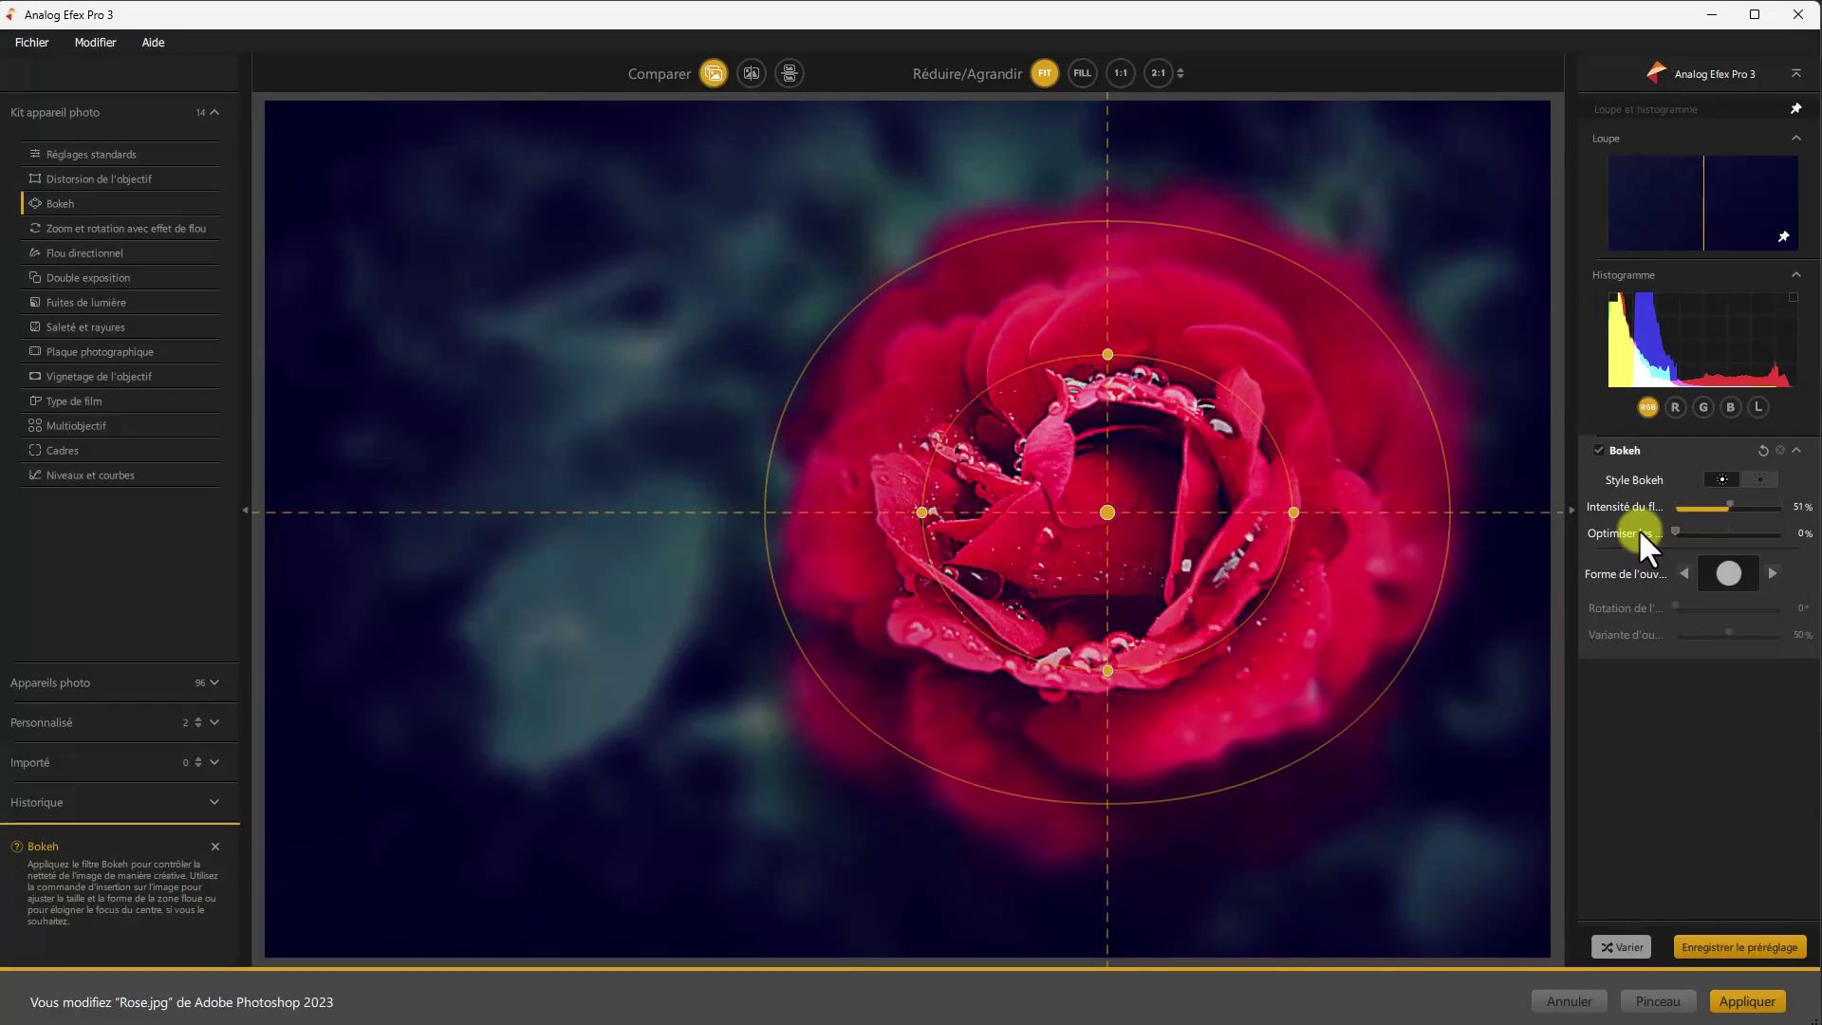
{"action": "left_click_drag", "start_coordinate": [1638, 528], "coordinate": [1787, 532]}
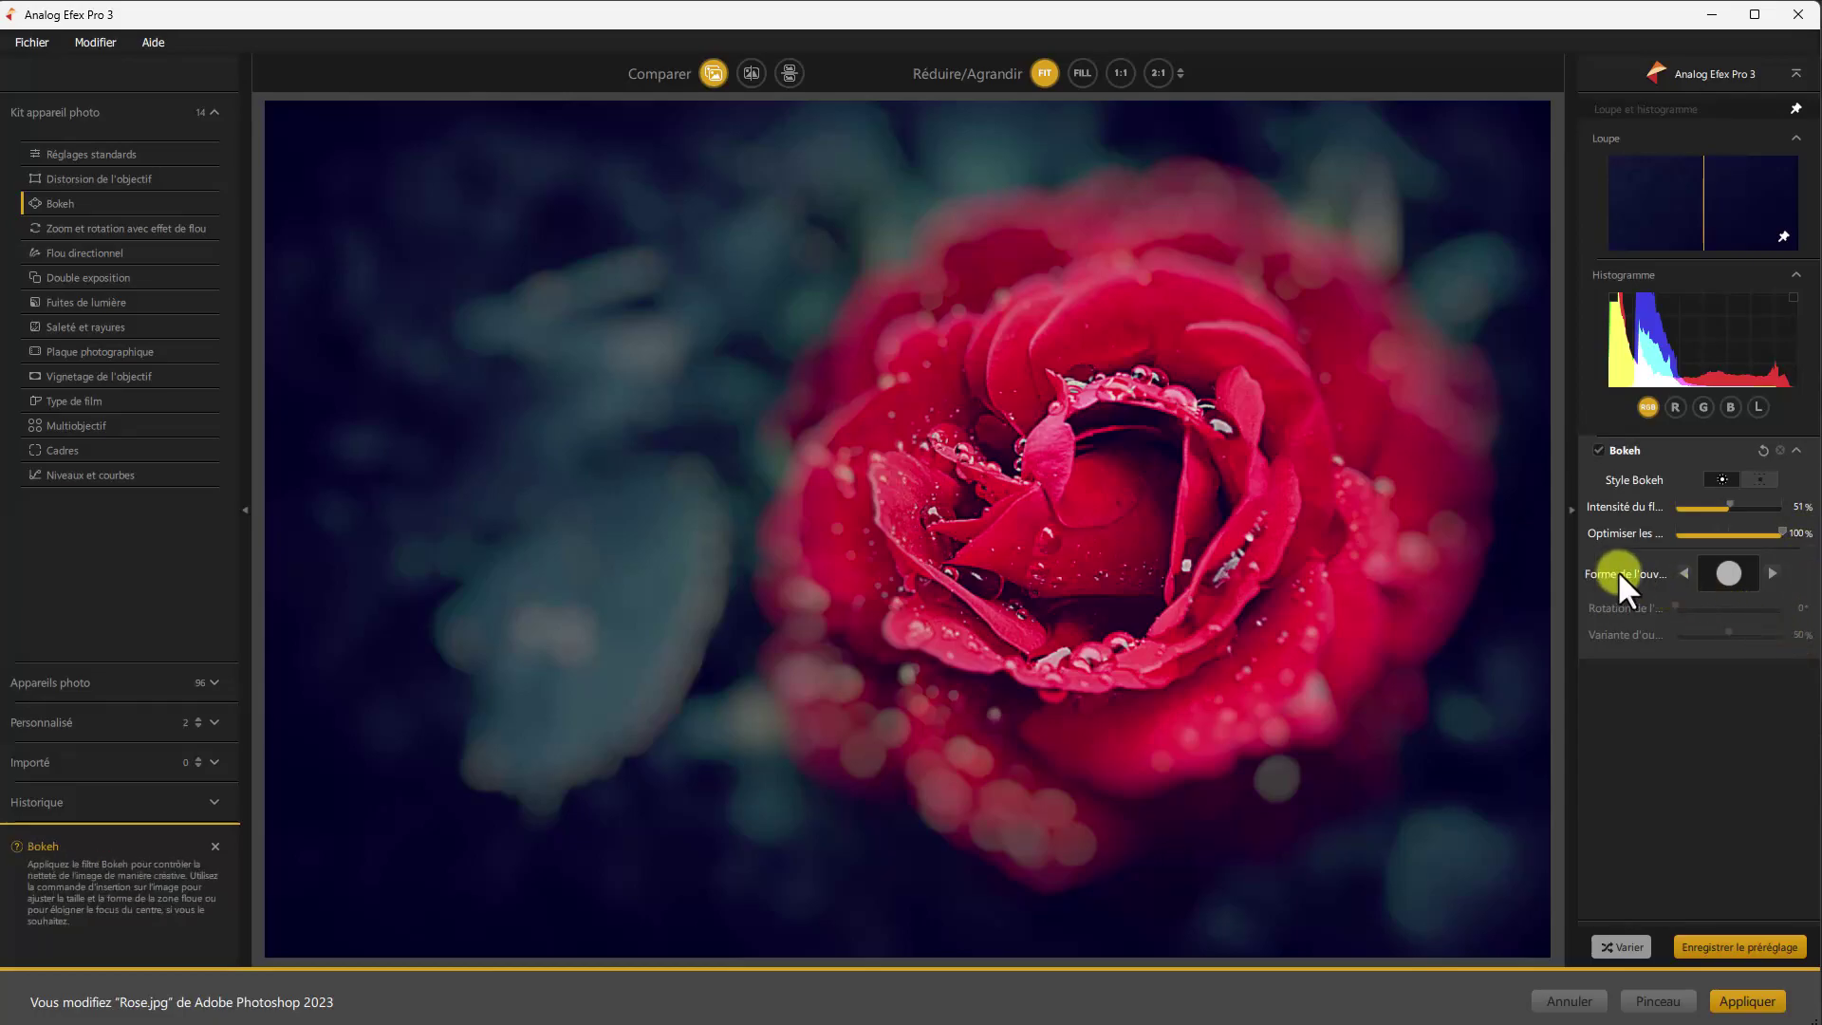
Step: Try the star, six-pointed star and heart aperture shapes for the Bokeh and choose the hexagon
{"action": "left_click", "coordinate": [1773, 572]}
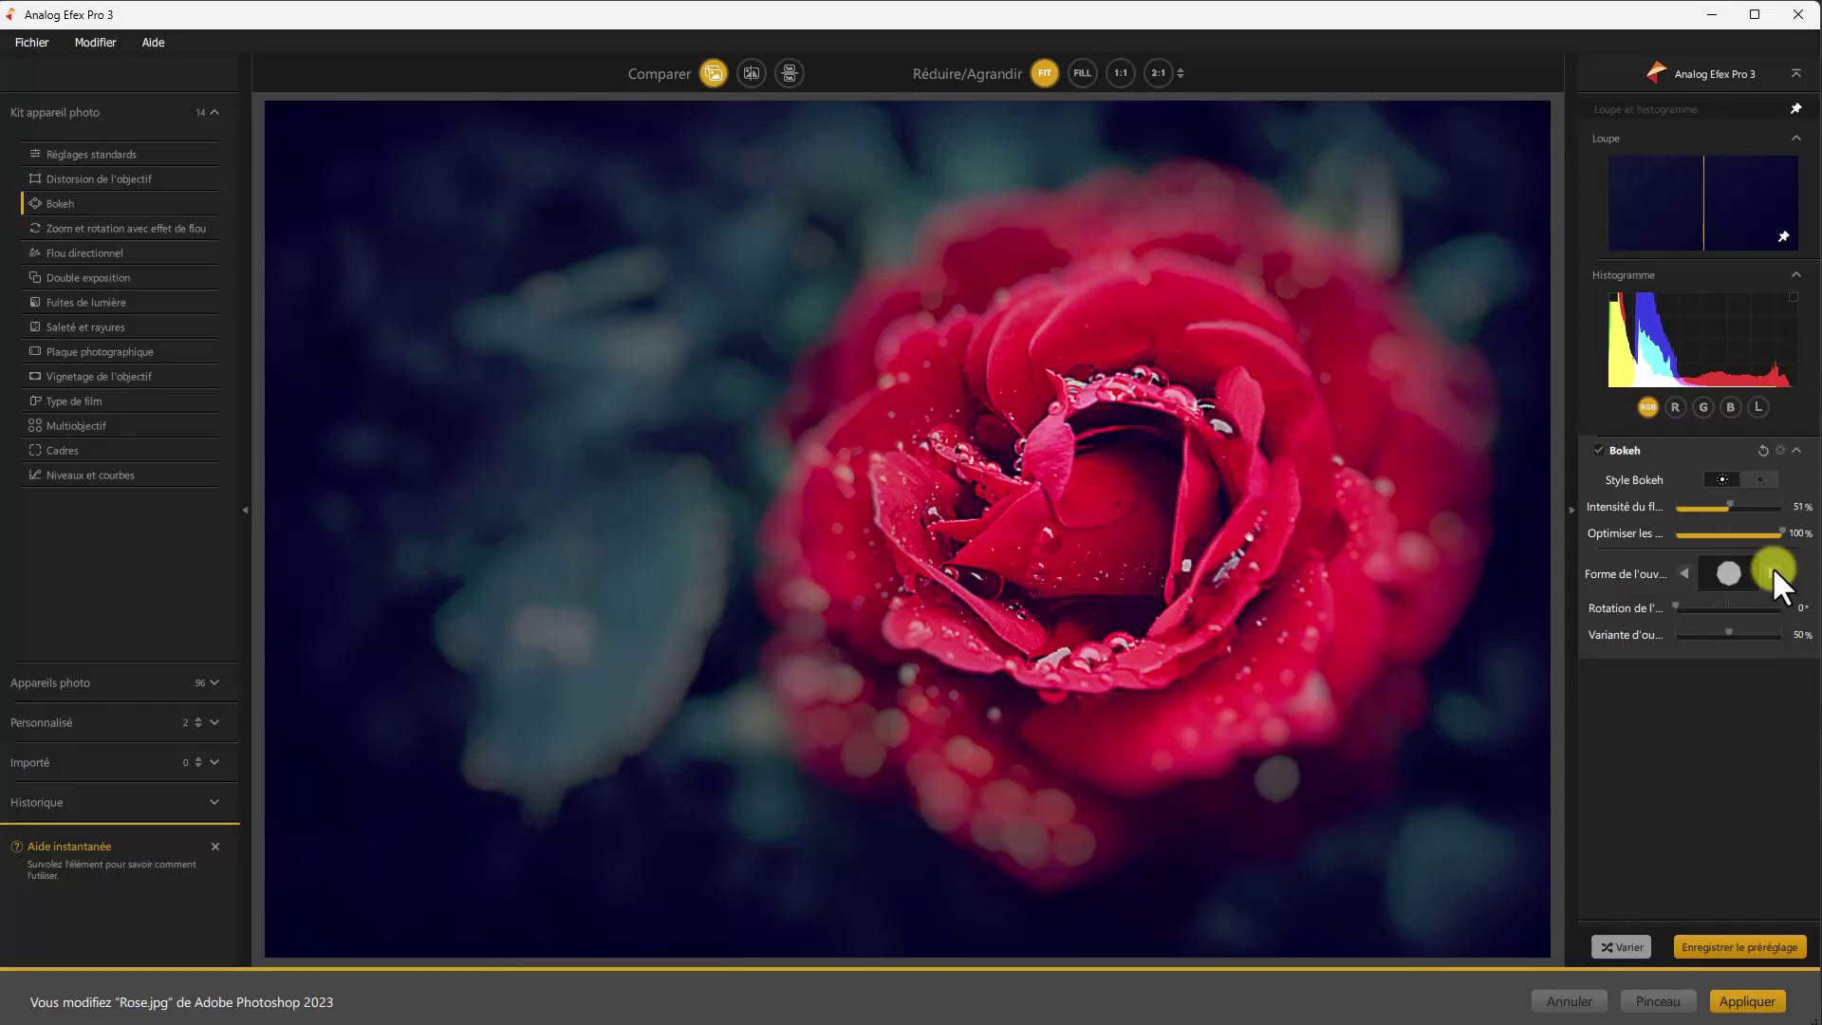
{"action": "left_click", "coordinate": [1773, 570]}
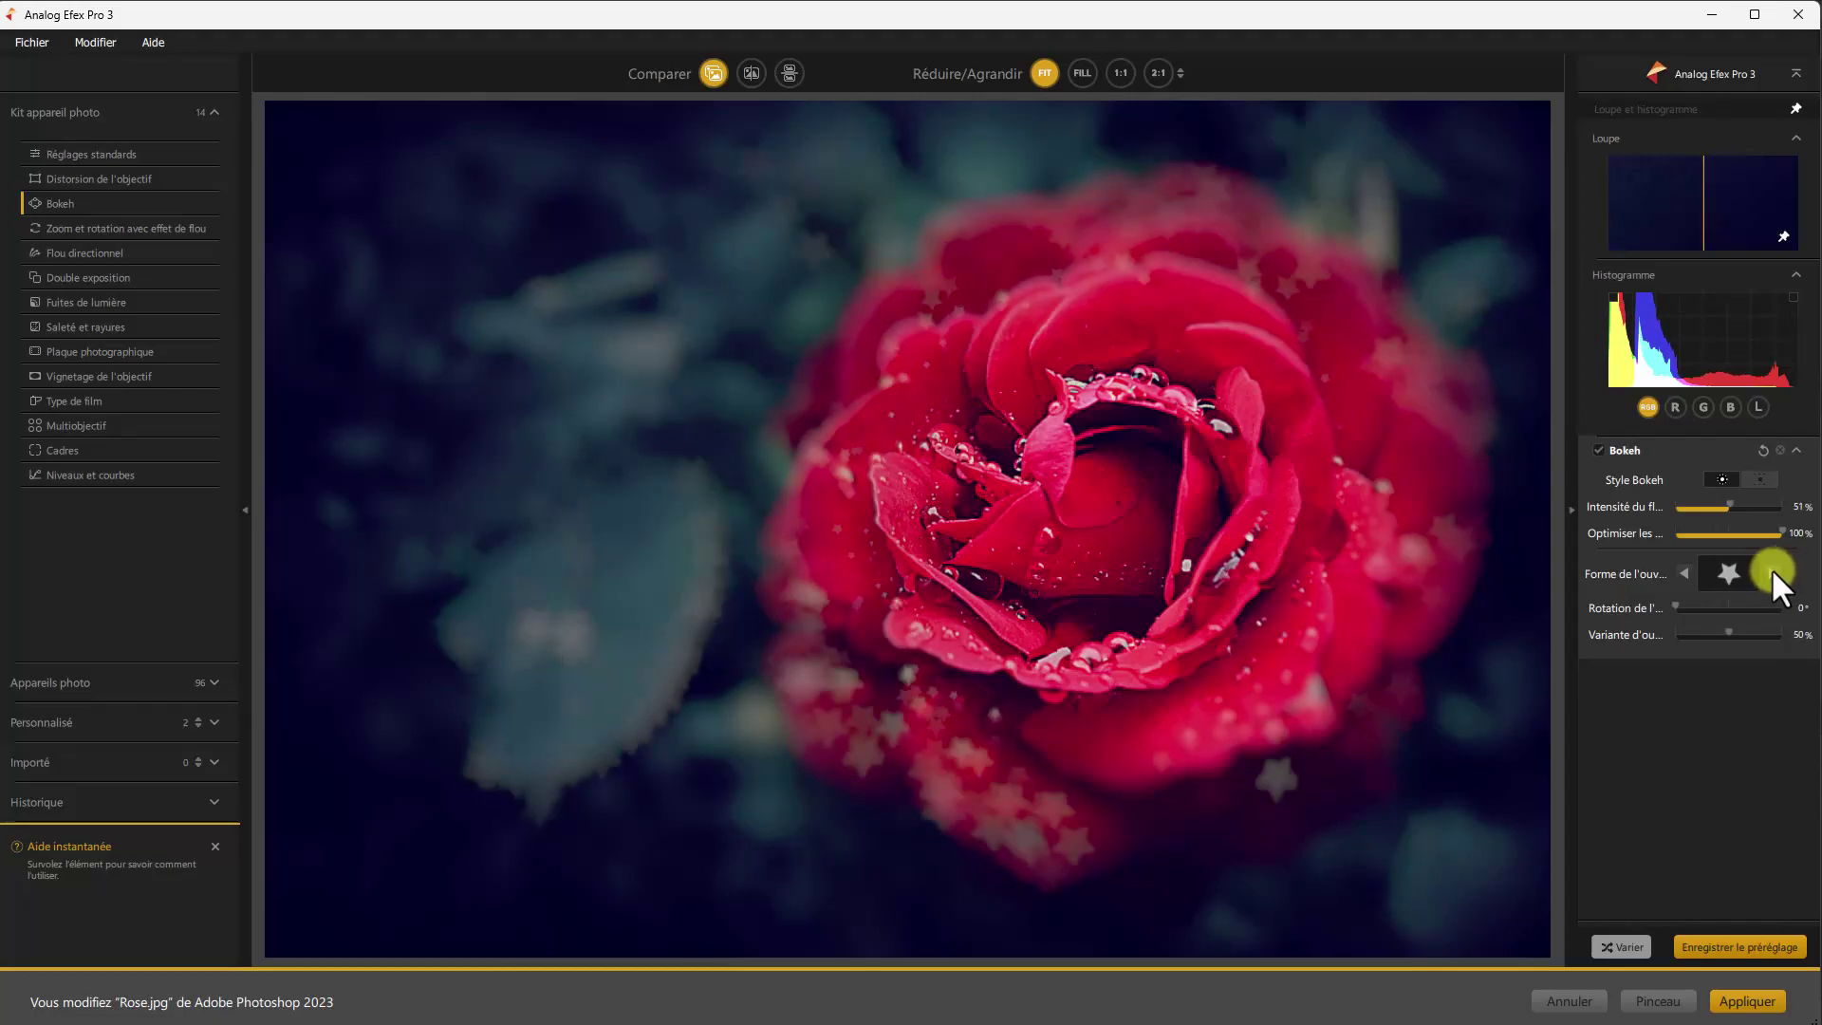
{"action": "left_click", "coordinate": [1771, 571]}
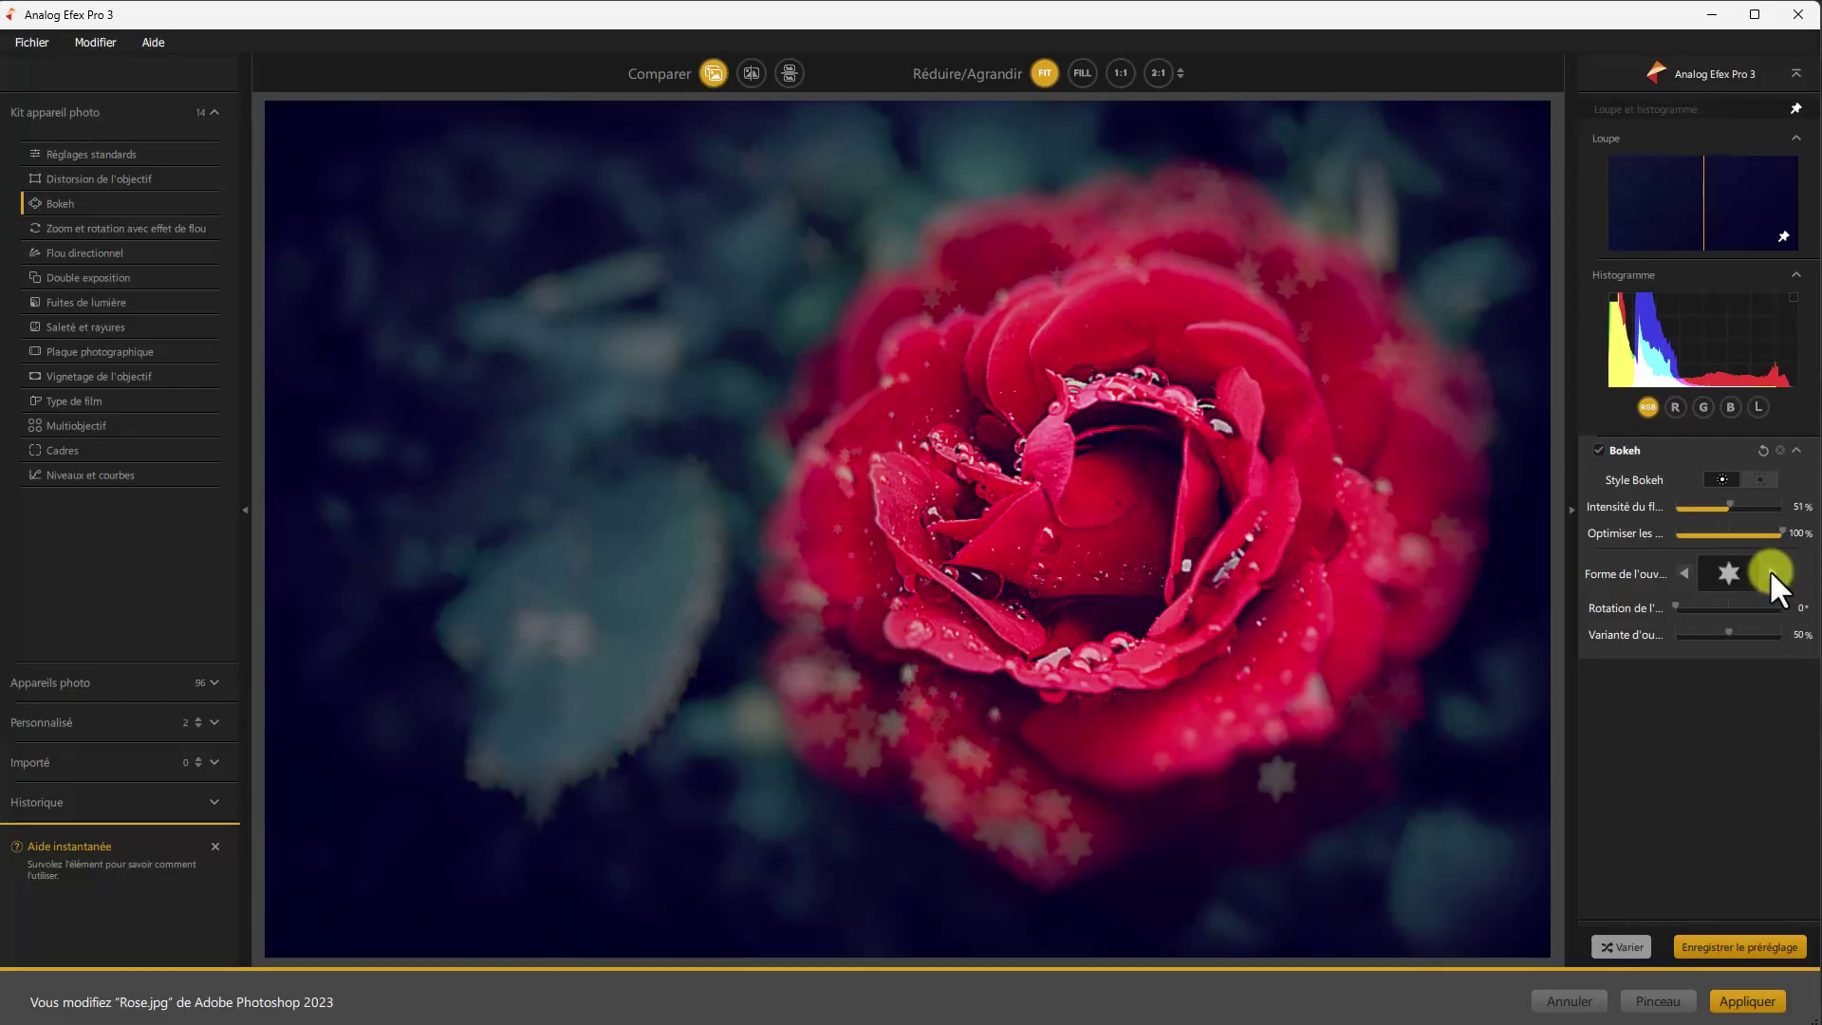
{"action": "left_click", "coordinate": [1770, 571]}
{"action": "left_click", "coordinate": [1769, 571]}
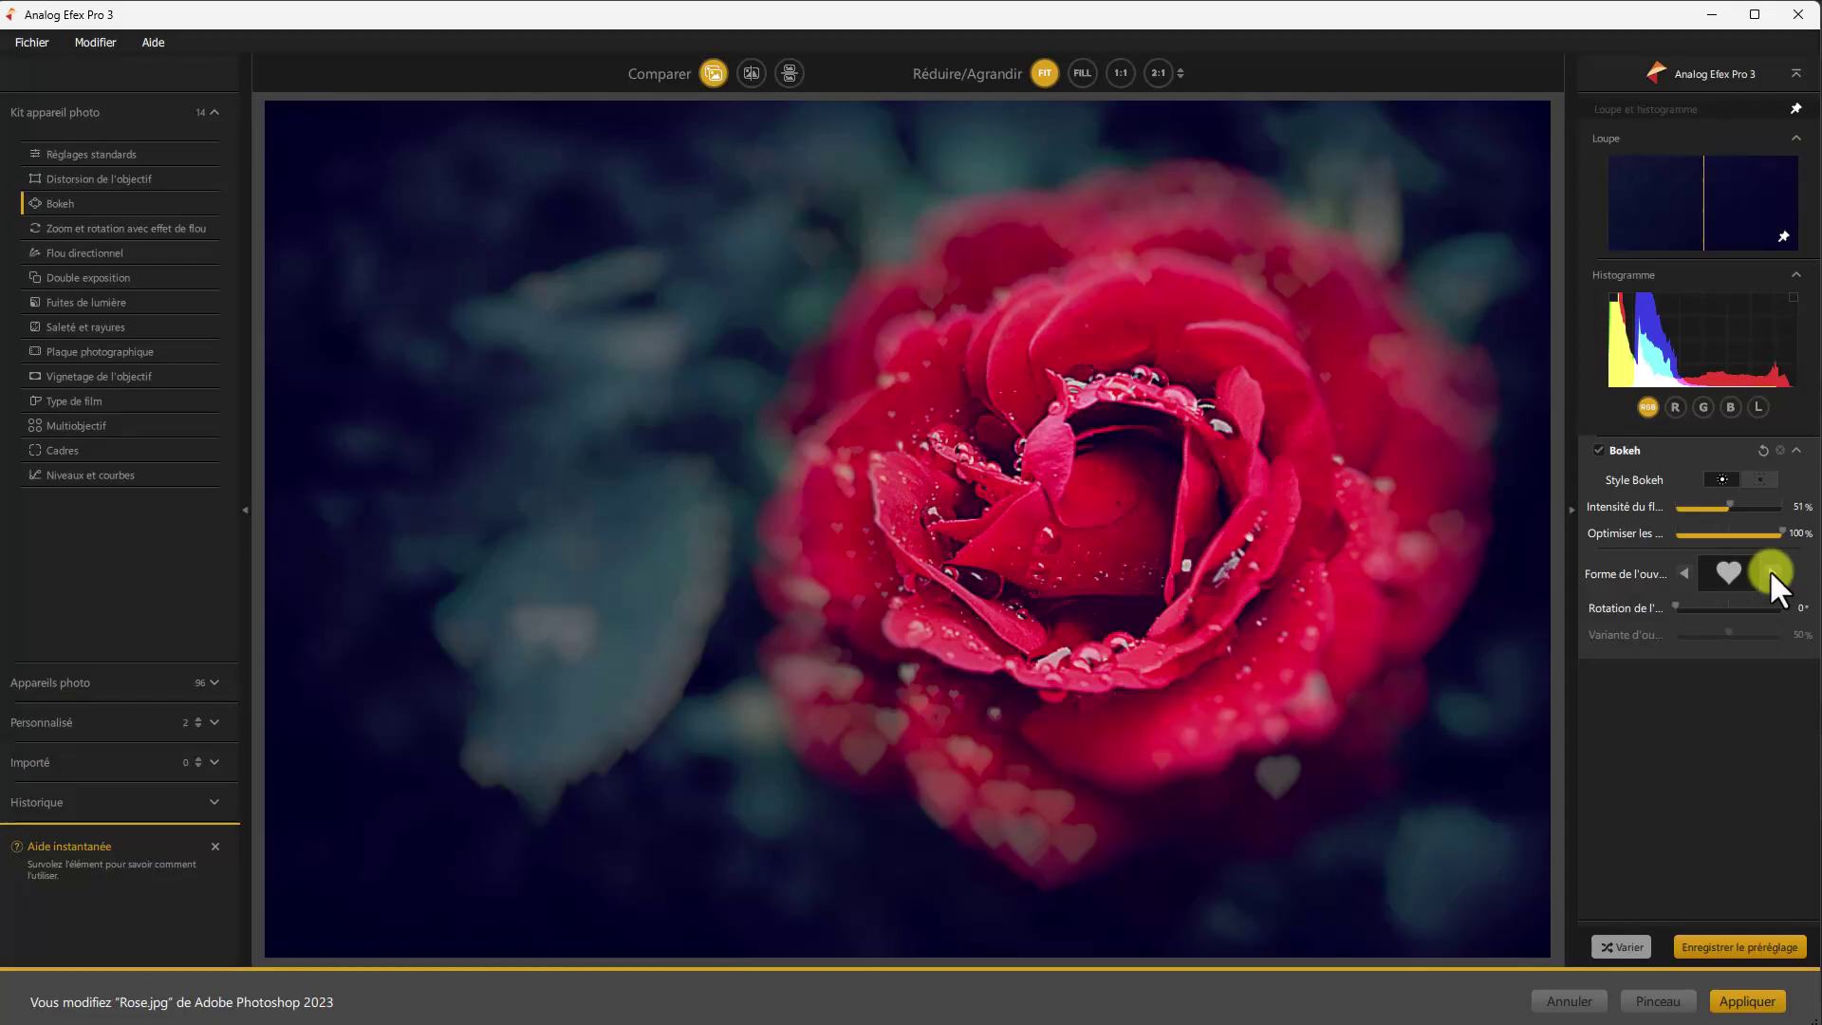
{"action": "left_click", "coordinate": [1772, 571]}
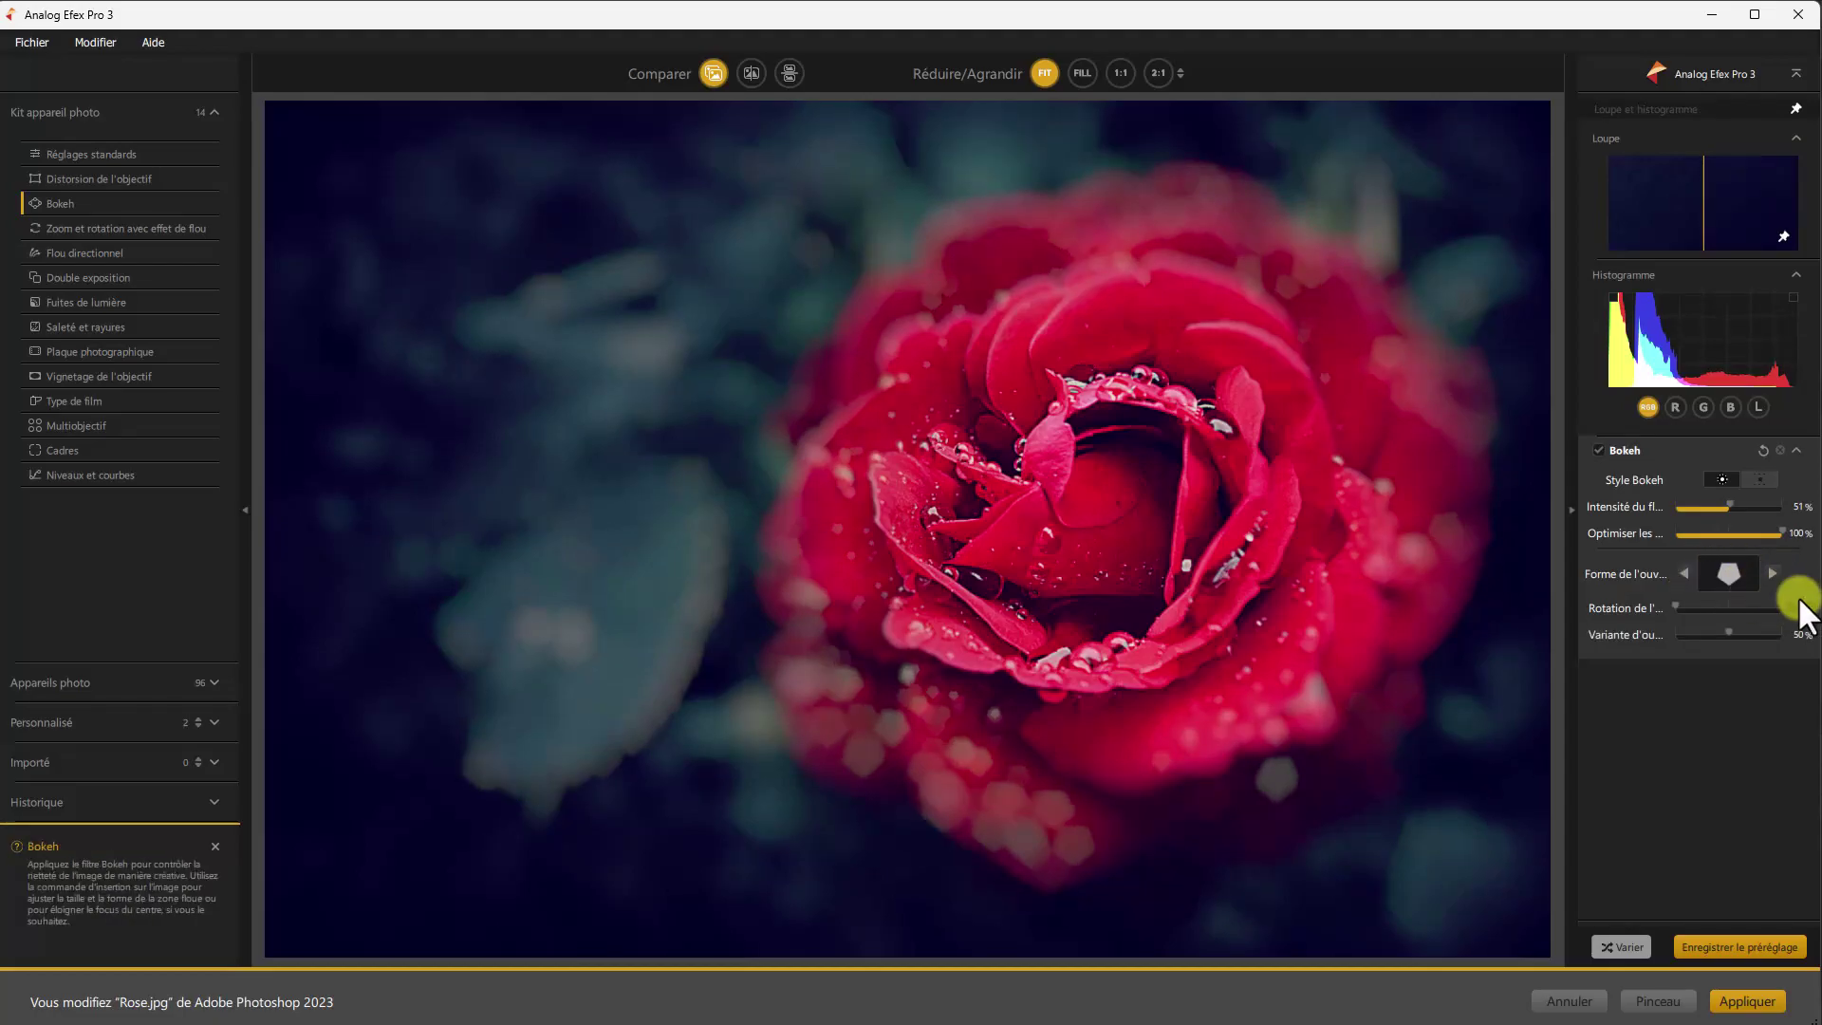
{"action": "mouse_move", "coordinate": [1547, 795]}
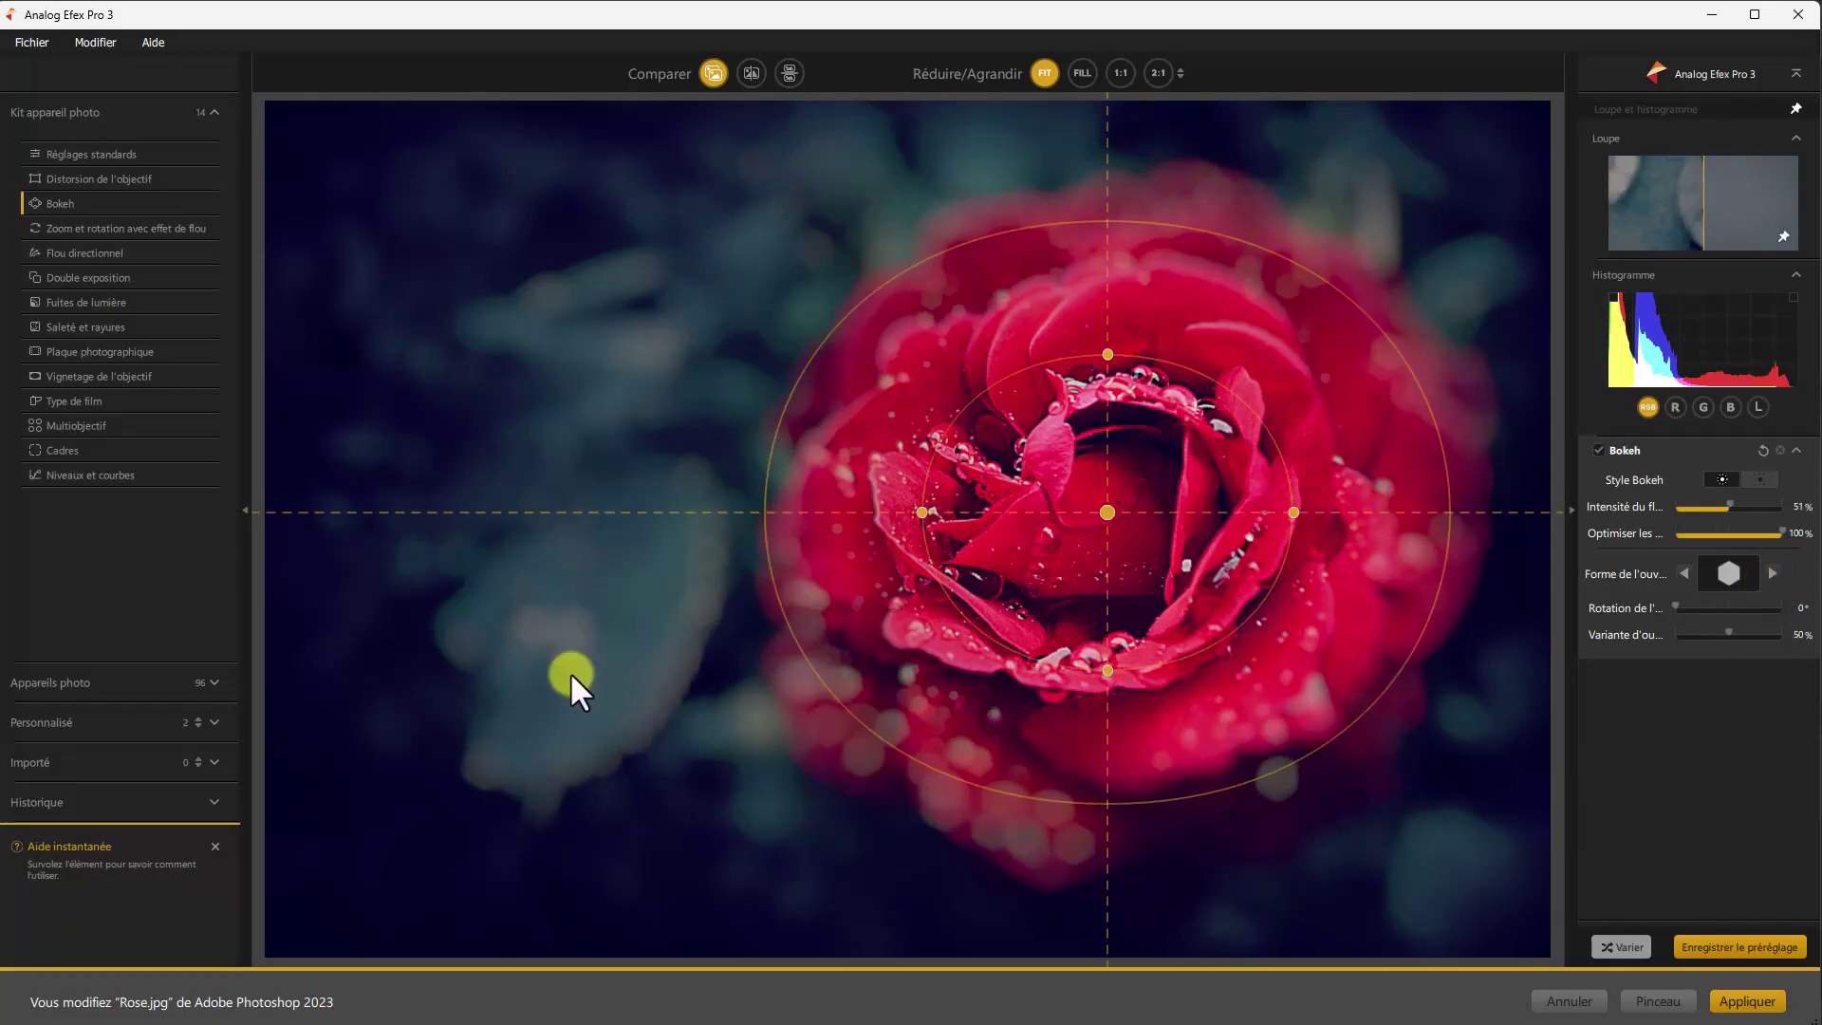
Step: Set the blur intensity to 55%, the aperture rotation to 90° and Variante d'ouverture to 9%
{"action": "left_click", "coordinate": [1731, 500]}
{"action": "left_click_drag", "start_coordinate": [1734, 500], "coordinate": [1735, 501]}
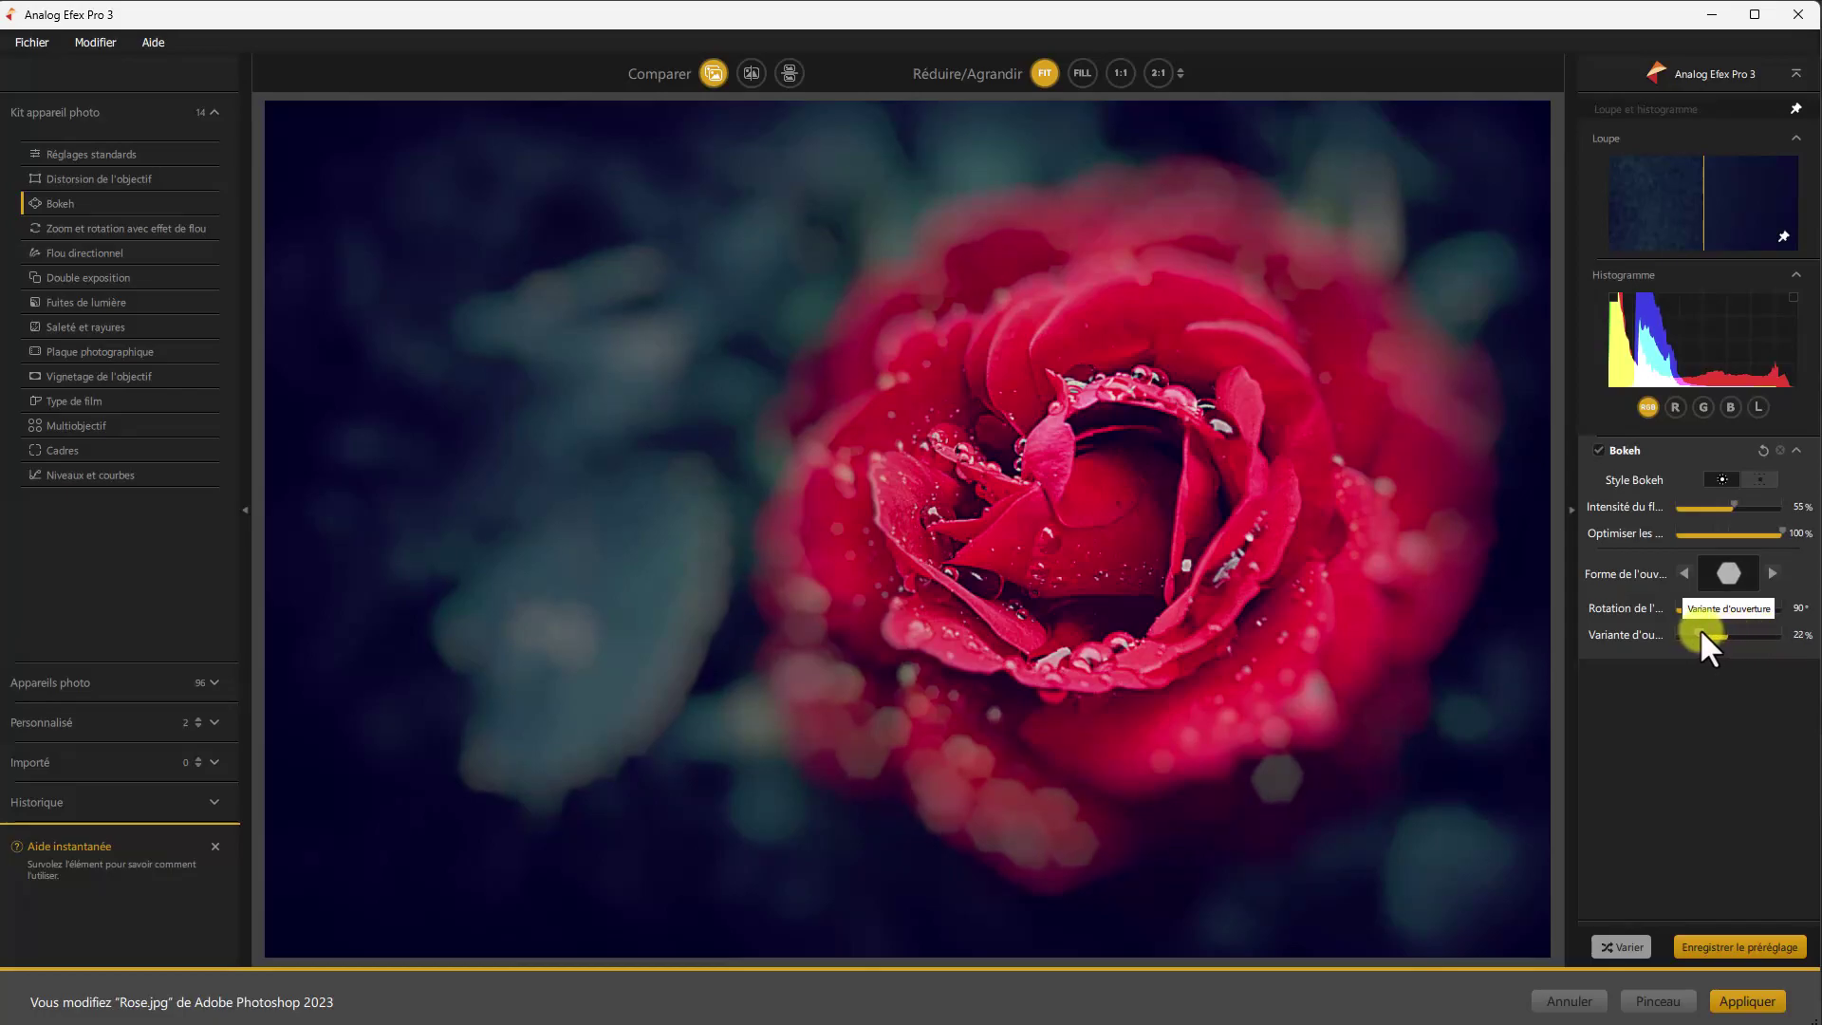
{"action": "left_click_drag", "start_coordinate": [1701, 633], "coordinate": [1696, 633]}
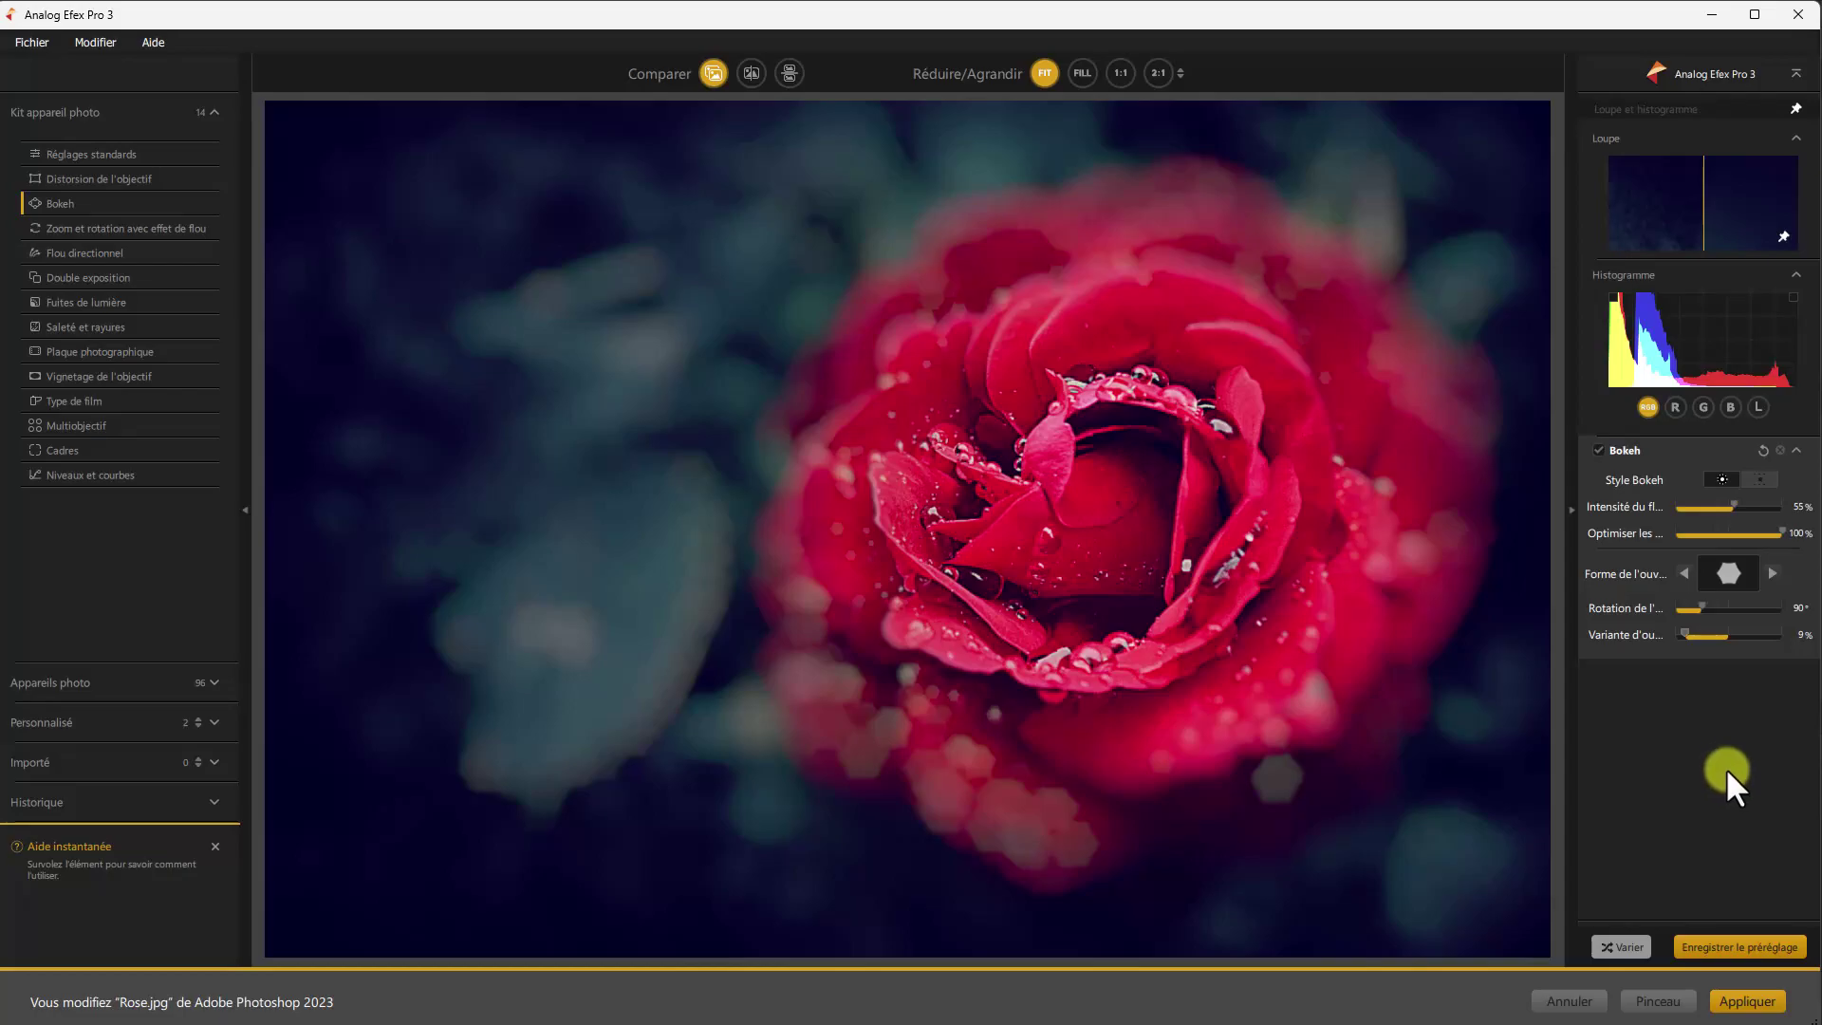
Step: Switch the Bokeh style to linear, widen the transition to 22% and enlarge the sharp horizontal band across the rose
{"action": "left_click", "coordinate": [1758, 477]}
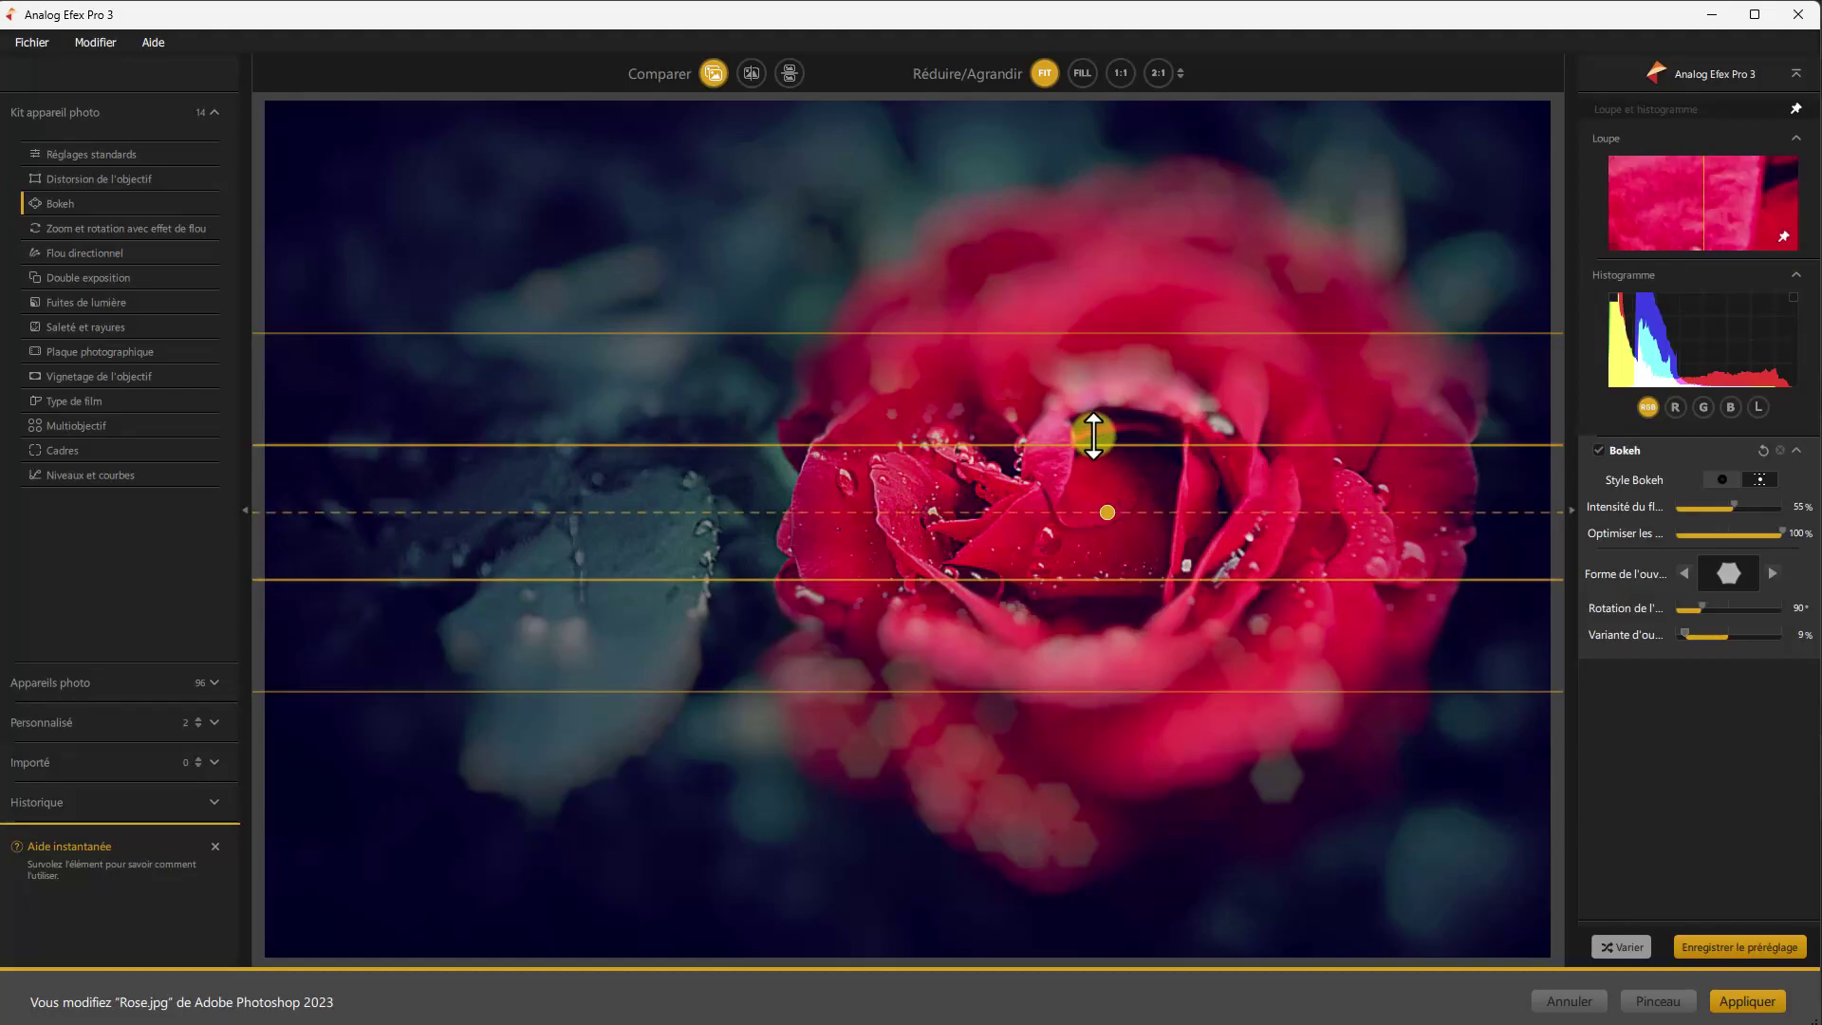
{"action": "mouse_move", "coordinate": [1100, 335]}
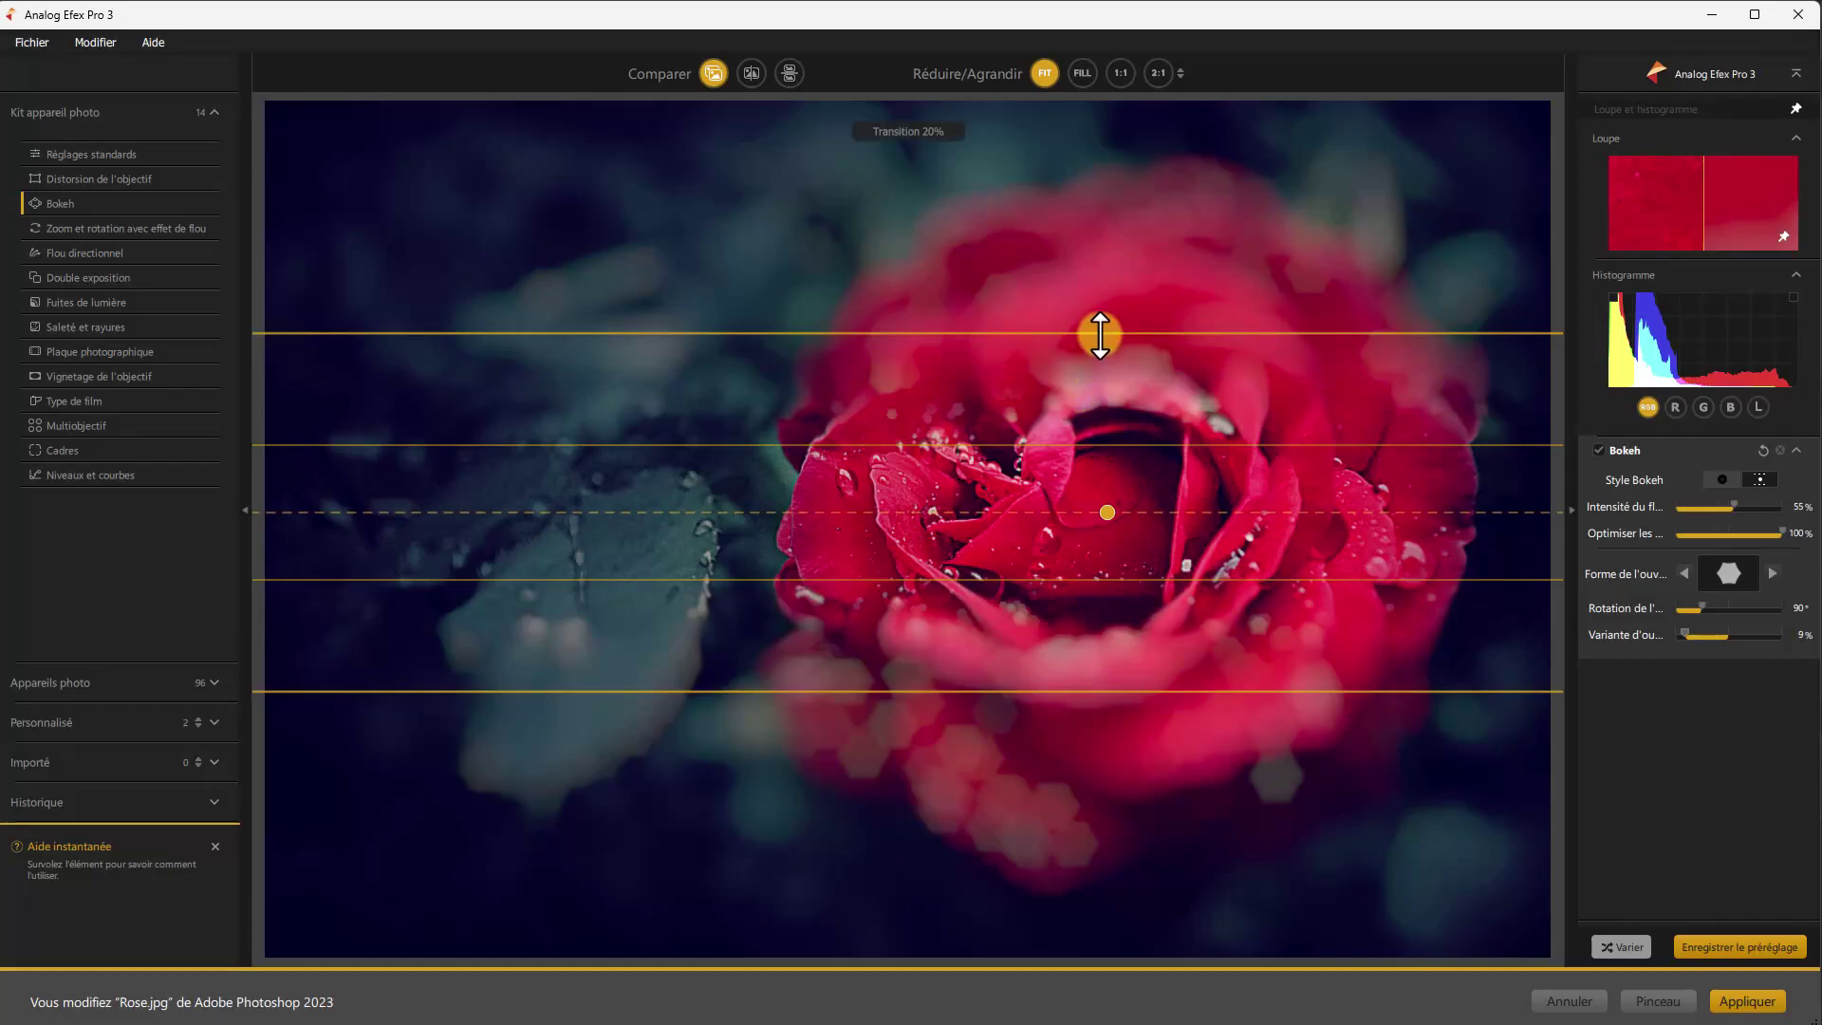
{"action": "mouse_move", "coordinate": [1099, 335]}
{"action": "left_mouse_down"}
{"action": "mouse_move", "coordinate": [1110, 297]}
{"action": "mouse_move", "coordinate": [1118, 320]}
{"action": "left_mouse_up"}
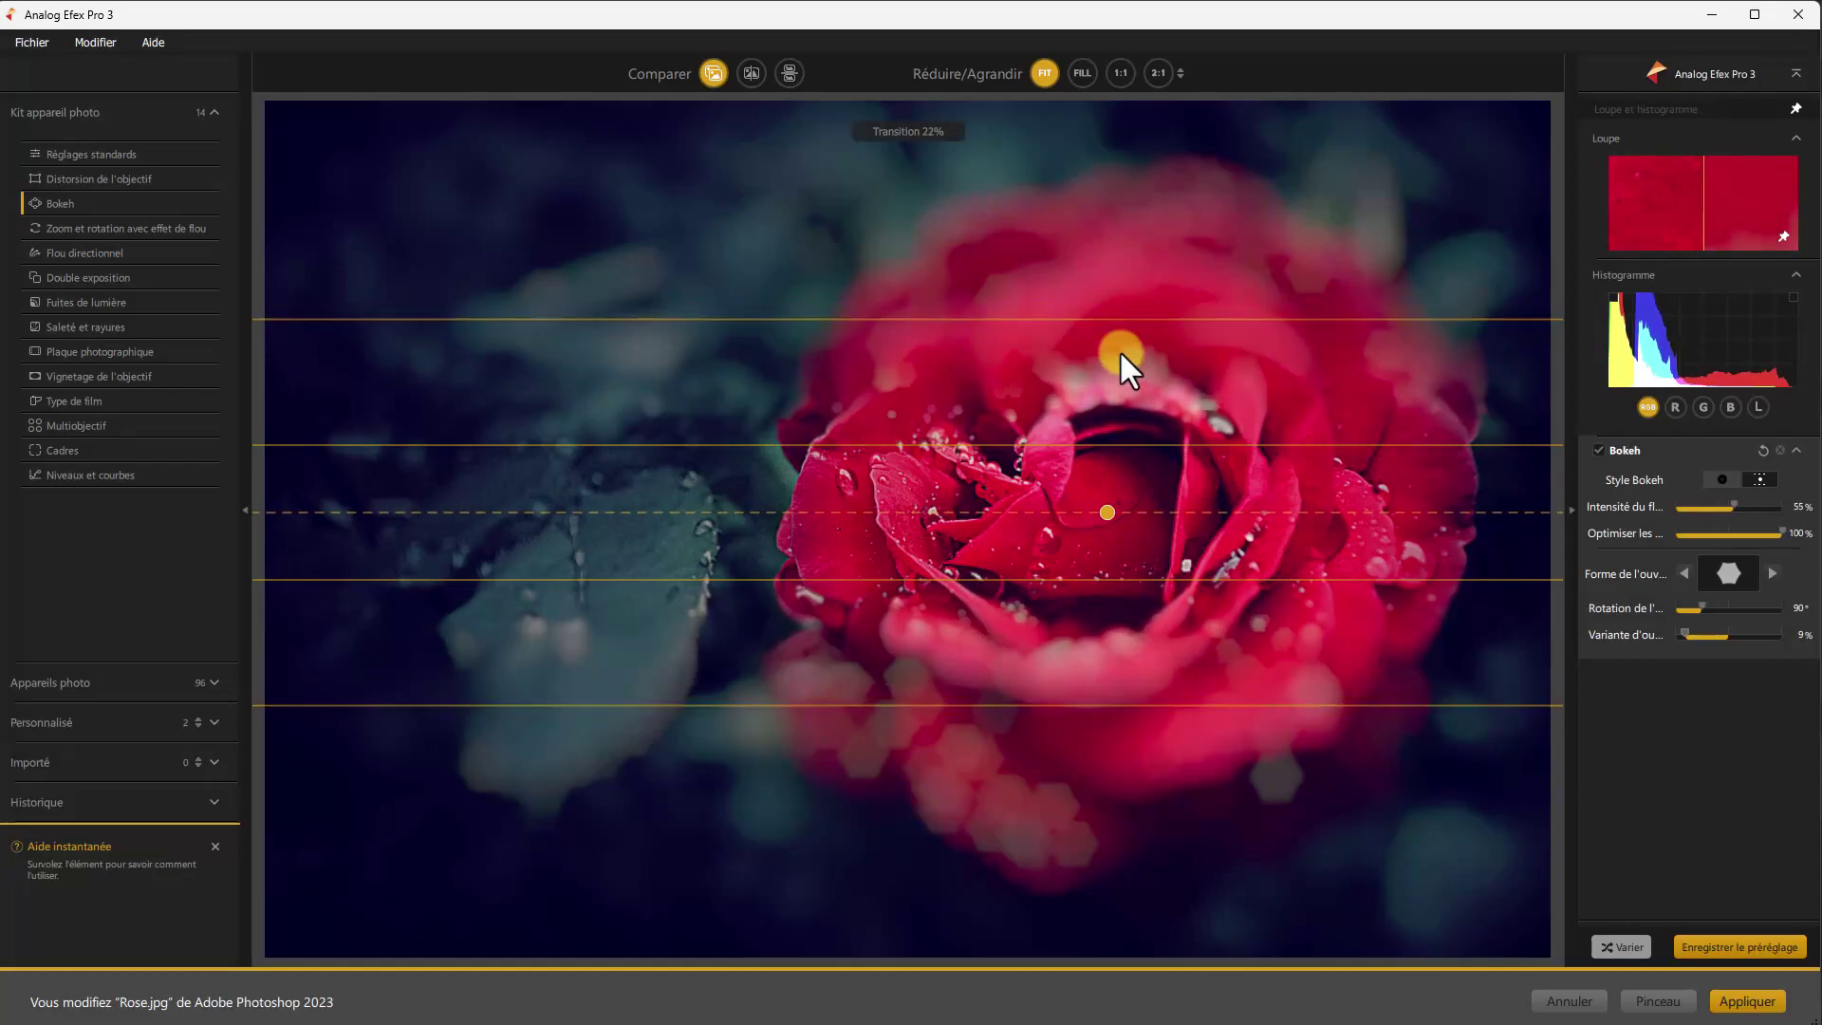
{"action": "mouse_move", "coordinate": [1147, 439]}
{"action": "left_mouse_down"}
{"action": "mouse_move", "coordinate": [1148, 457]}
{"action": "mouse_move", "coordinate": [1158, 432]}
{"action": "left_mouse_up"}
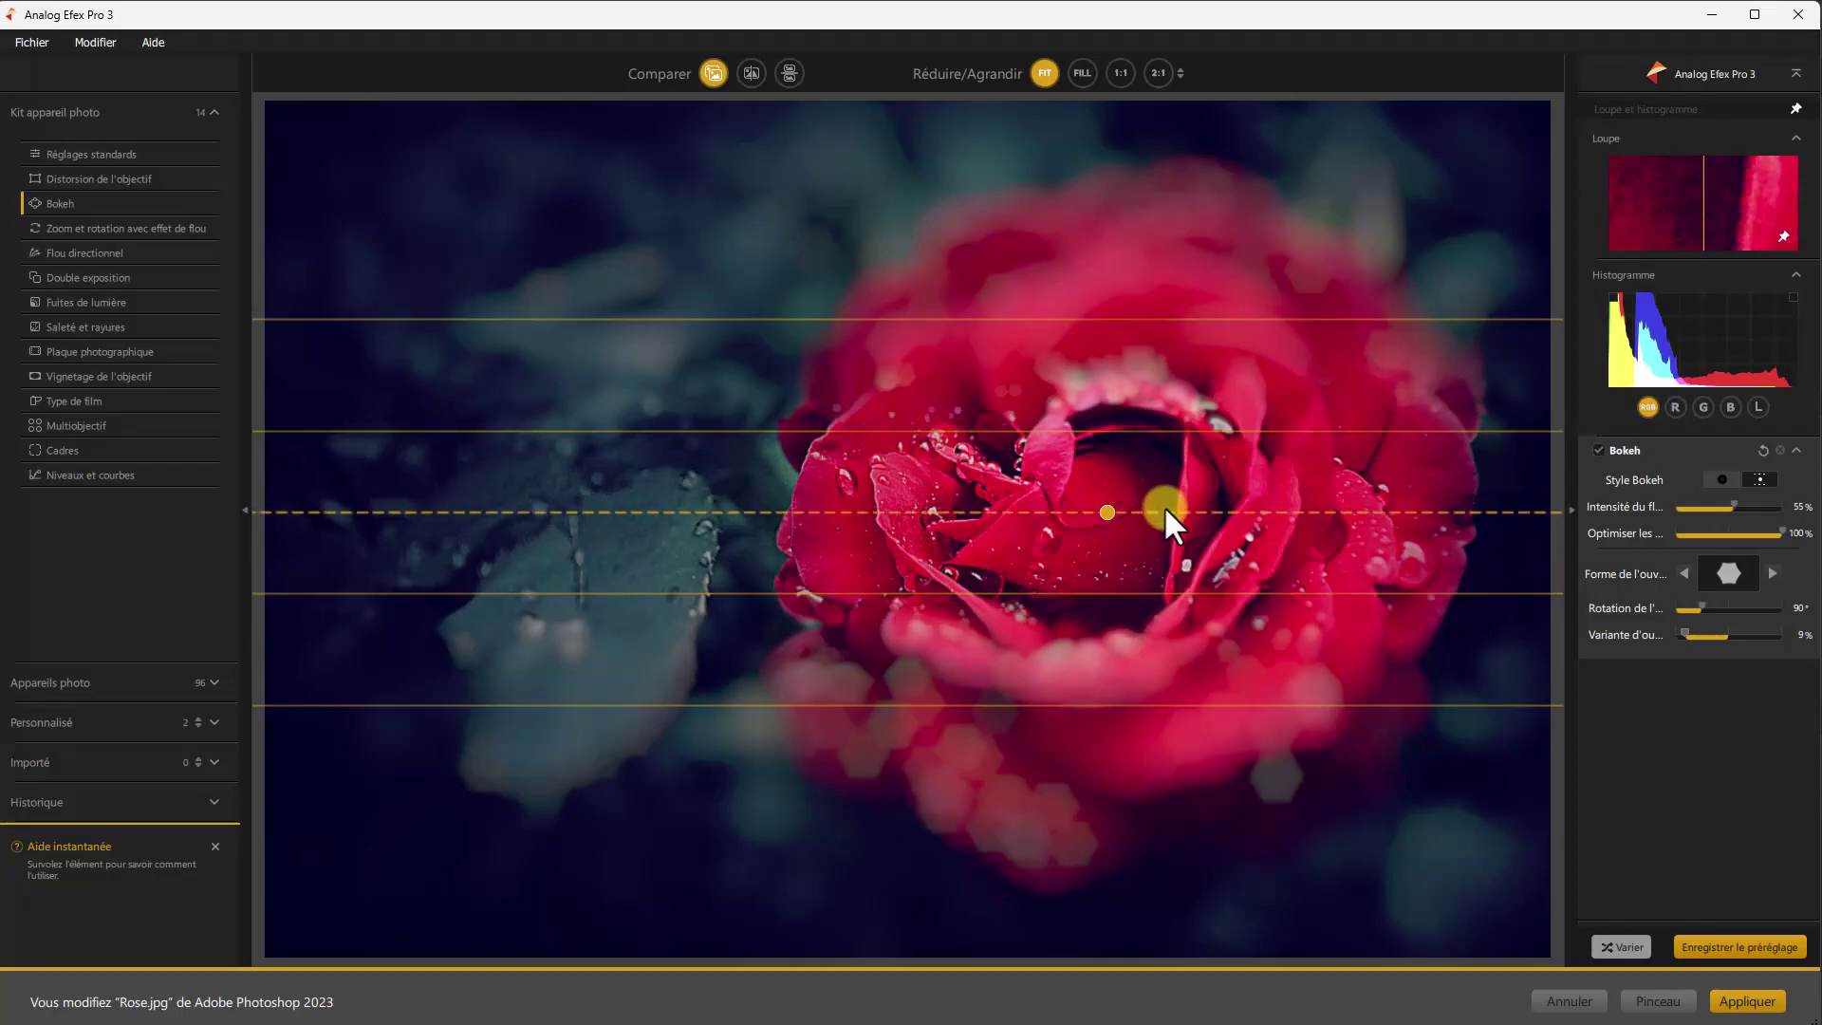
{"action": "left_click_drag", "start_coordinate": [1169, 514], "coordinate": [1169, 521]}
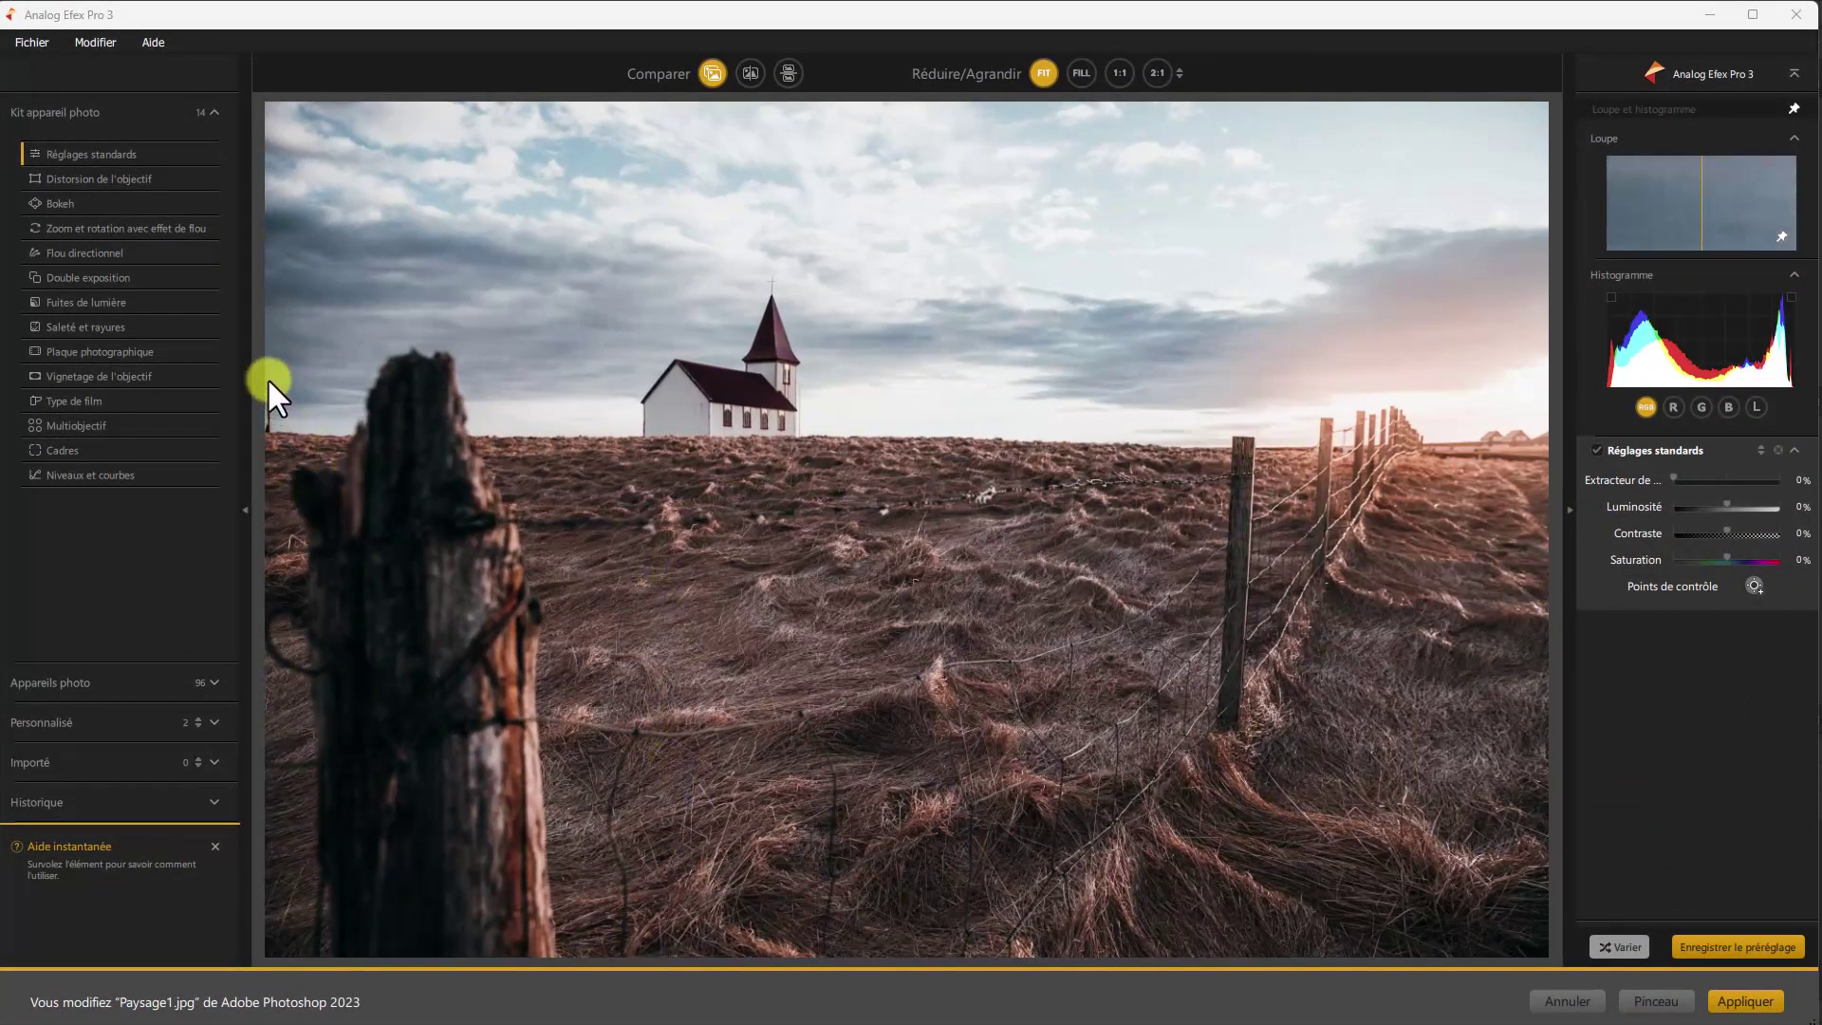
Step: Replace Réglages standards with Fuites de lumière on Paysage1.jpg and browse the Dynamique, Net and Doux light leaks
{"action": "left_click", "coordinate": [125, 298]}
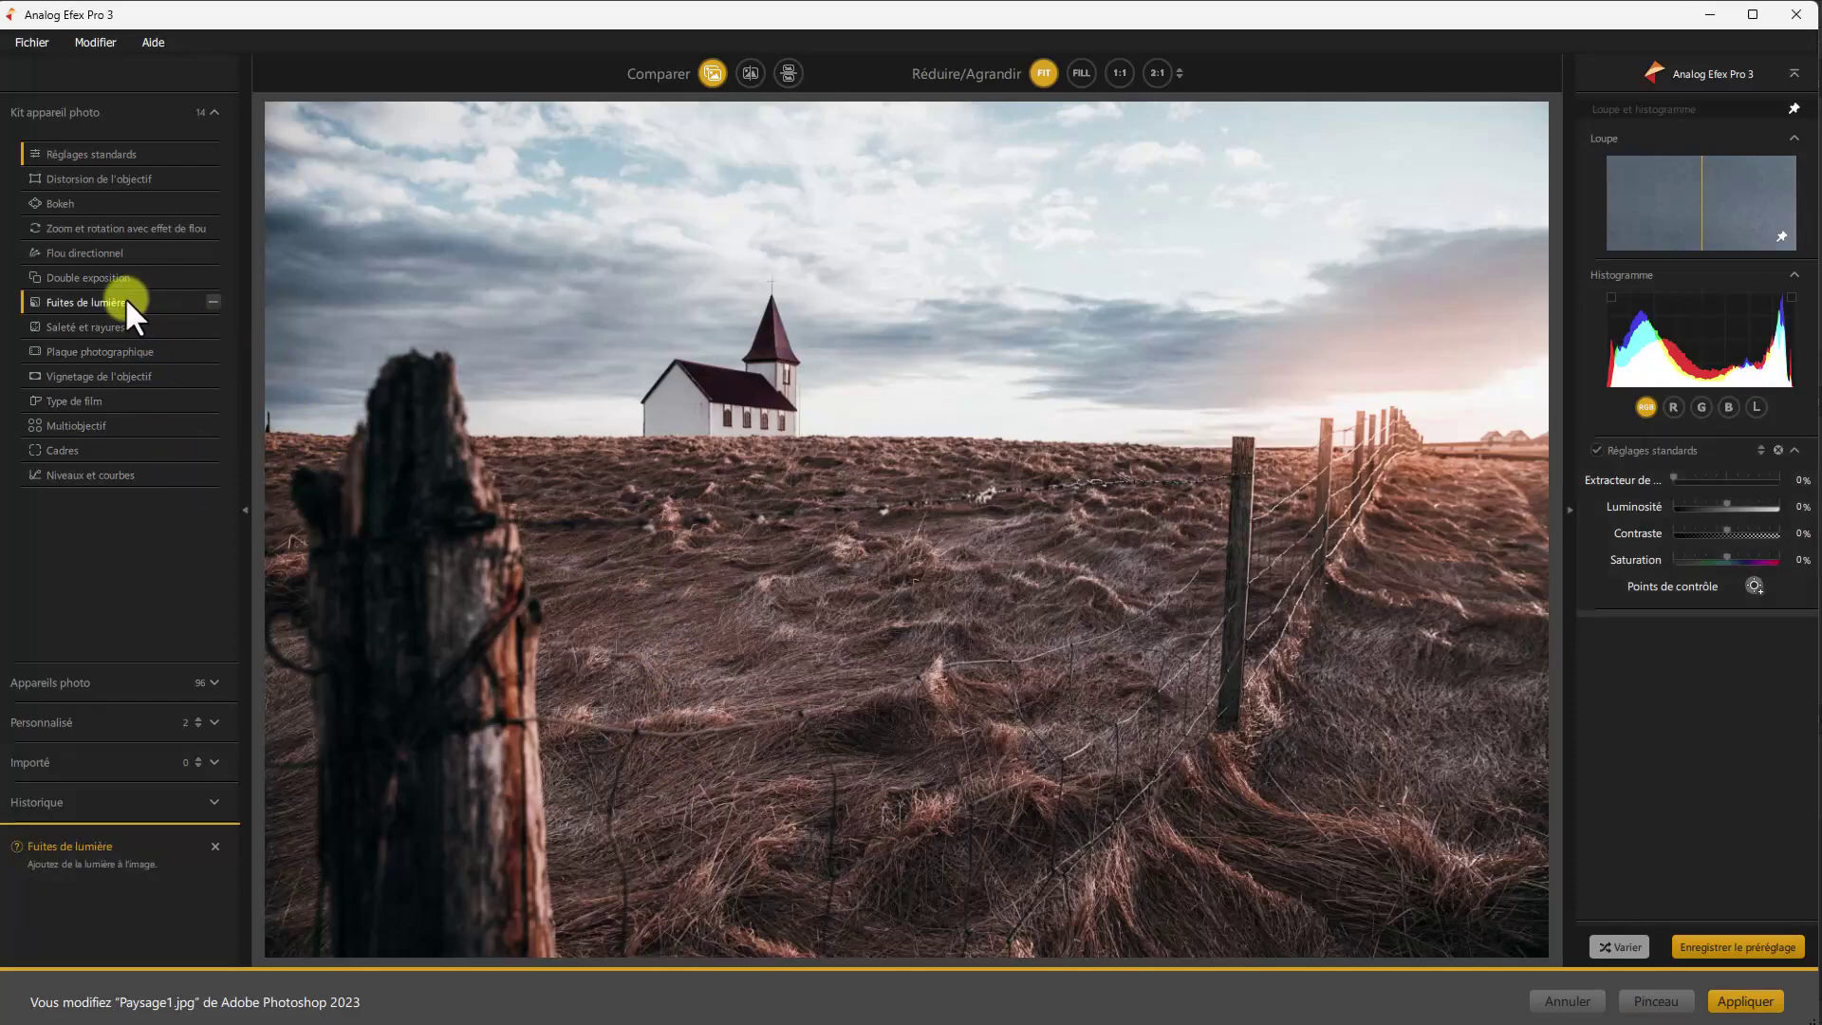
{"action": "left_click", "coordinate": [207, 150]}
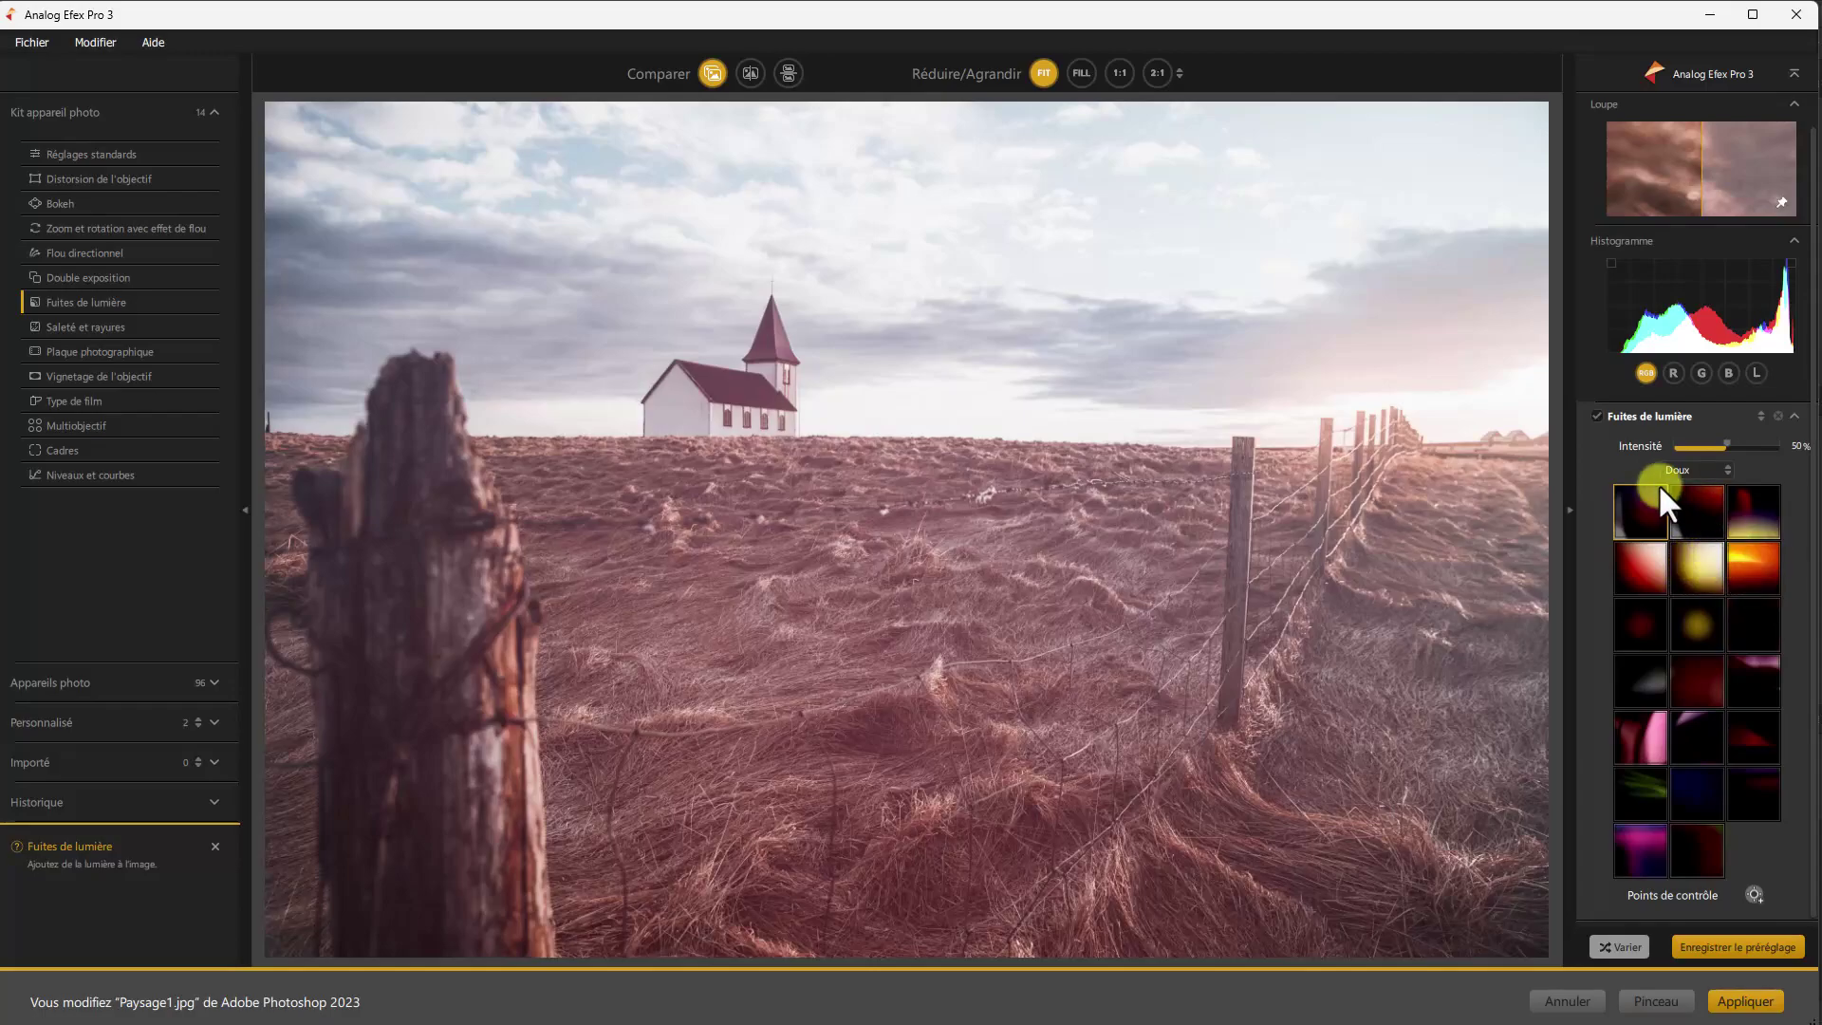
{"action": "left_click", "coordinate": [1727, 463]}
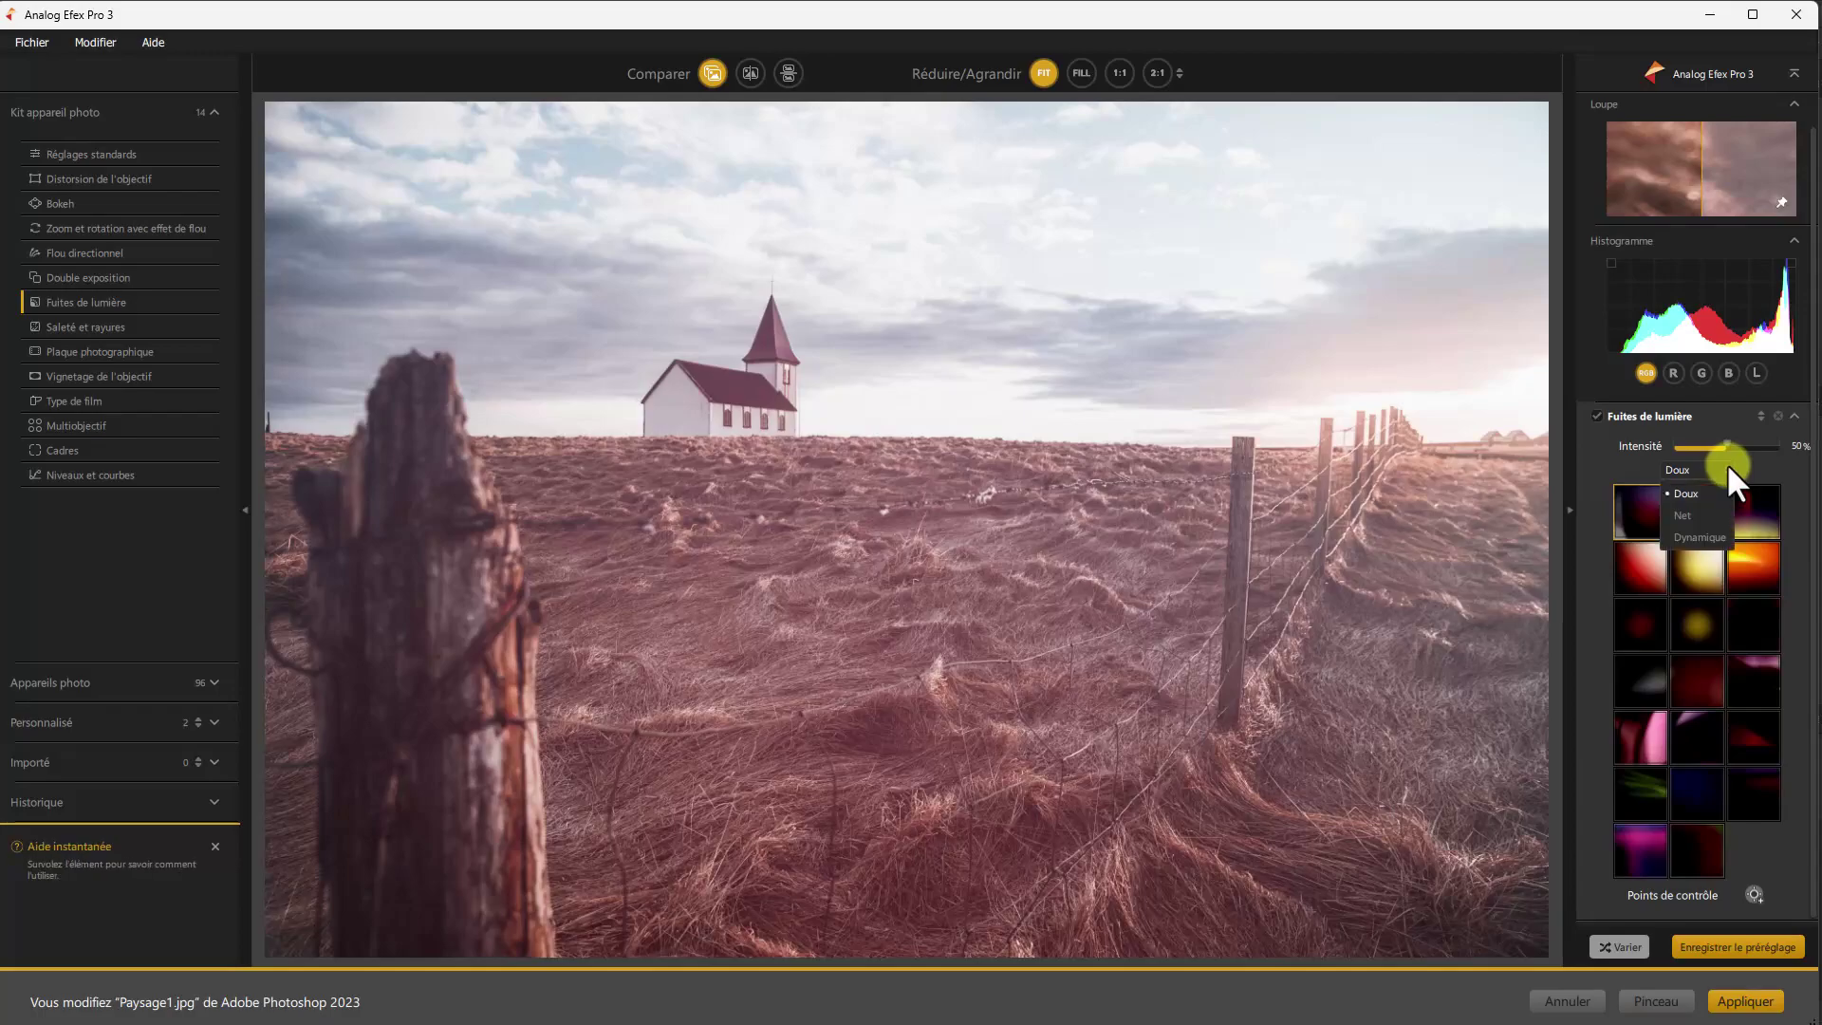
{"action": "left_click", "coordinate": [1714, 537]}
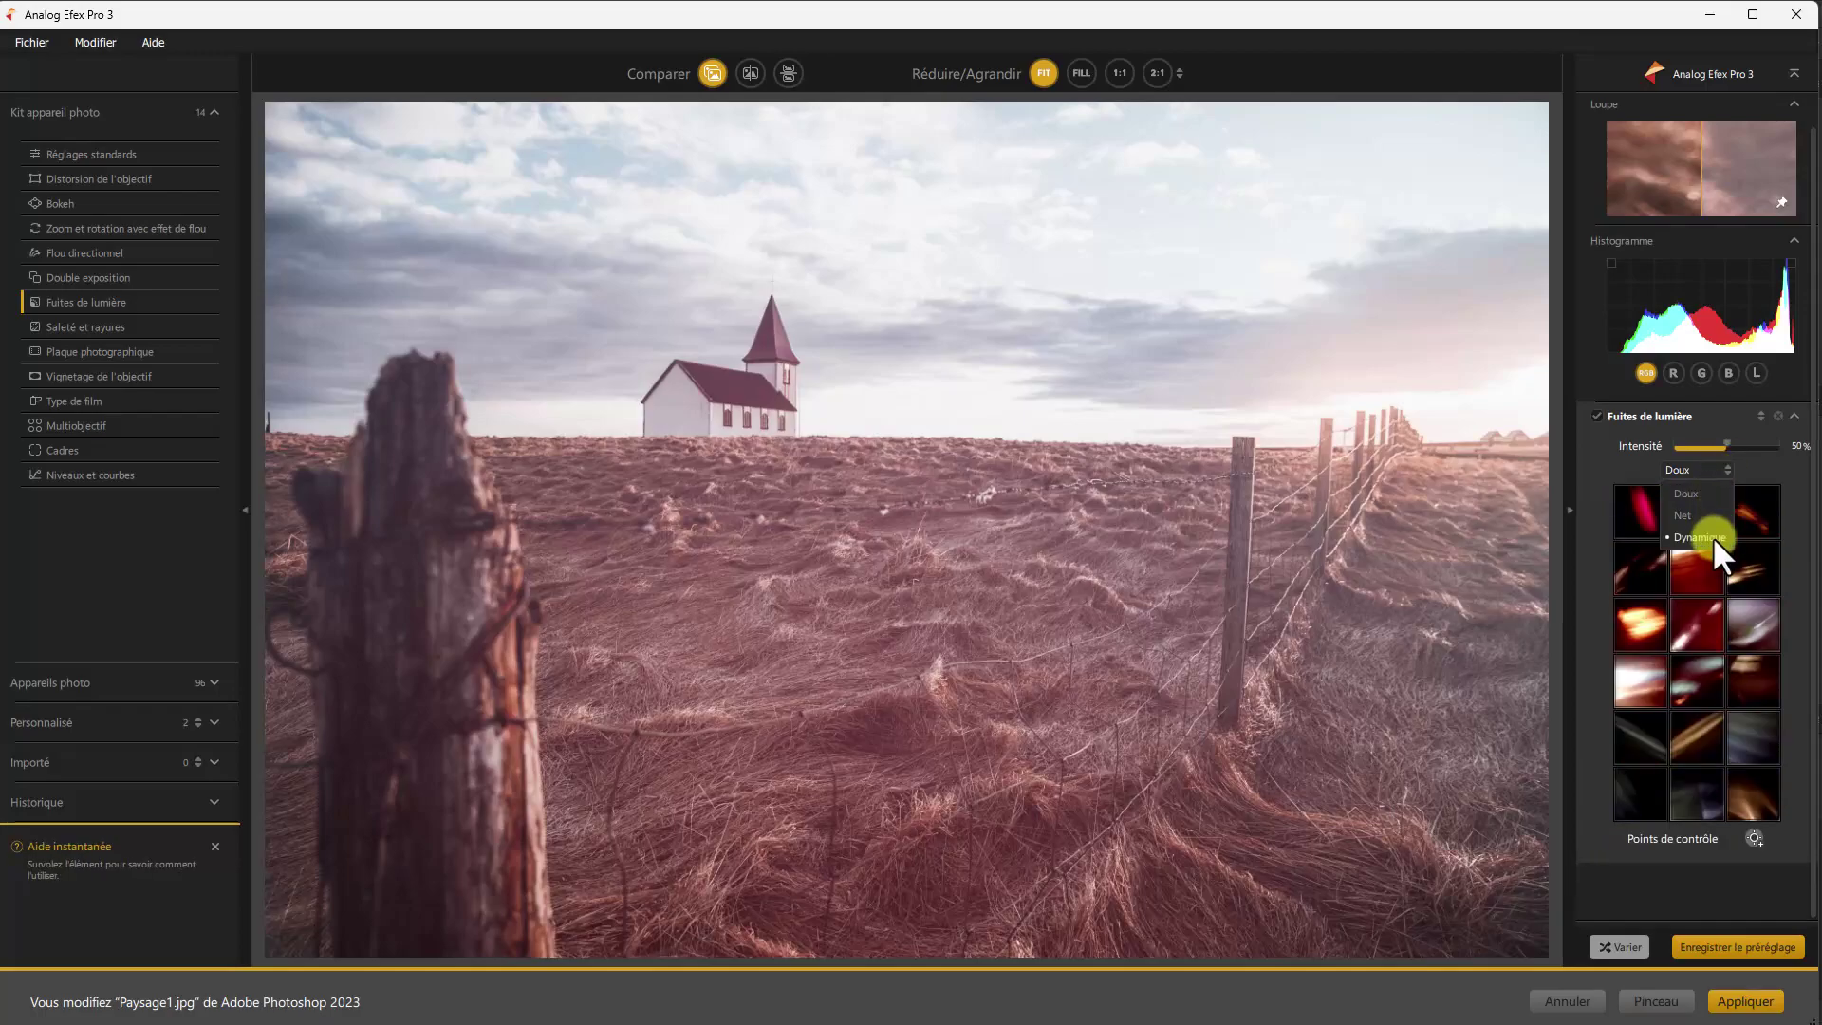
{"action": "left_click", "coordinate": [1710, 512]}
{"action": "left_click", "coordinate": [1706, 495]}
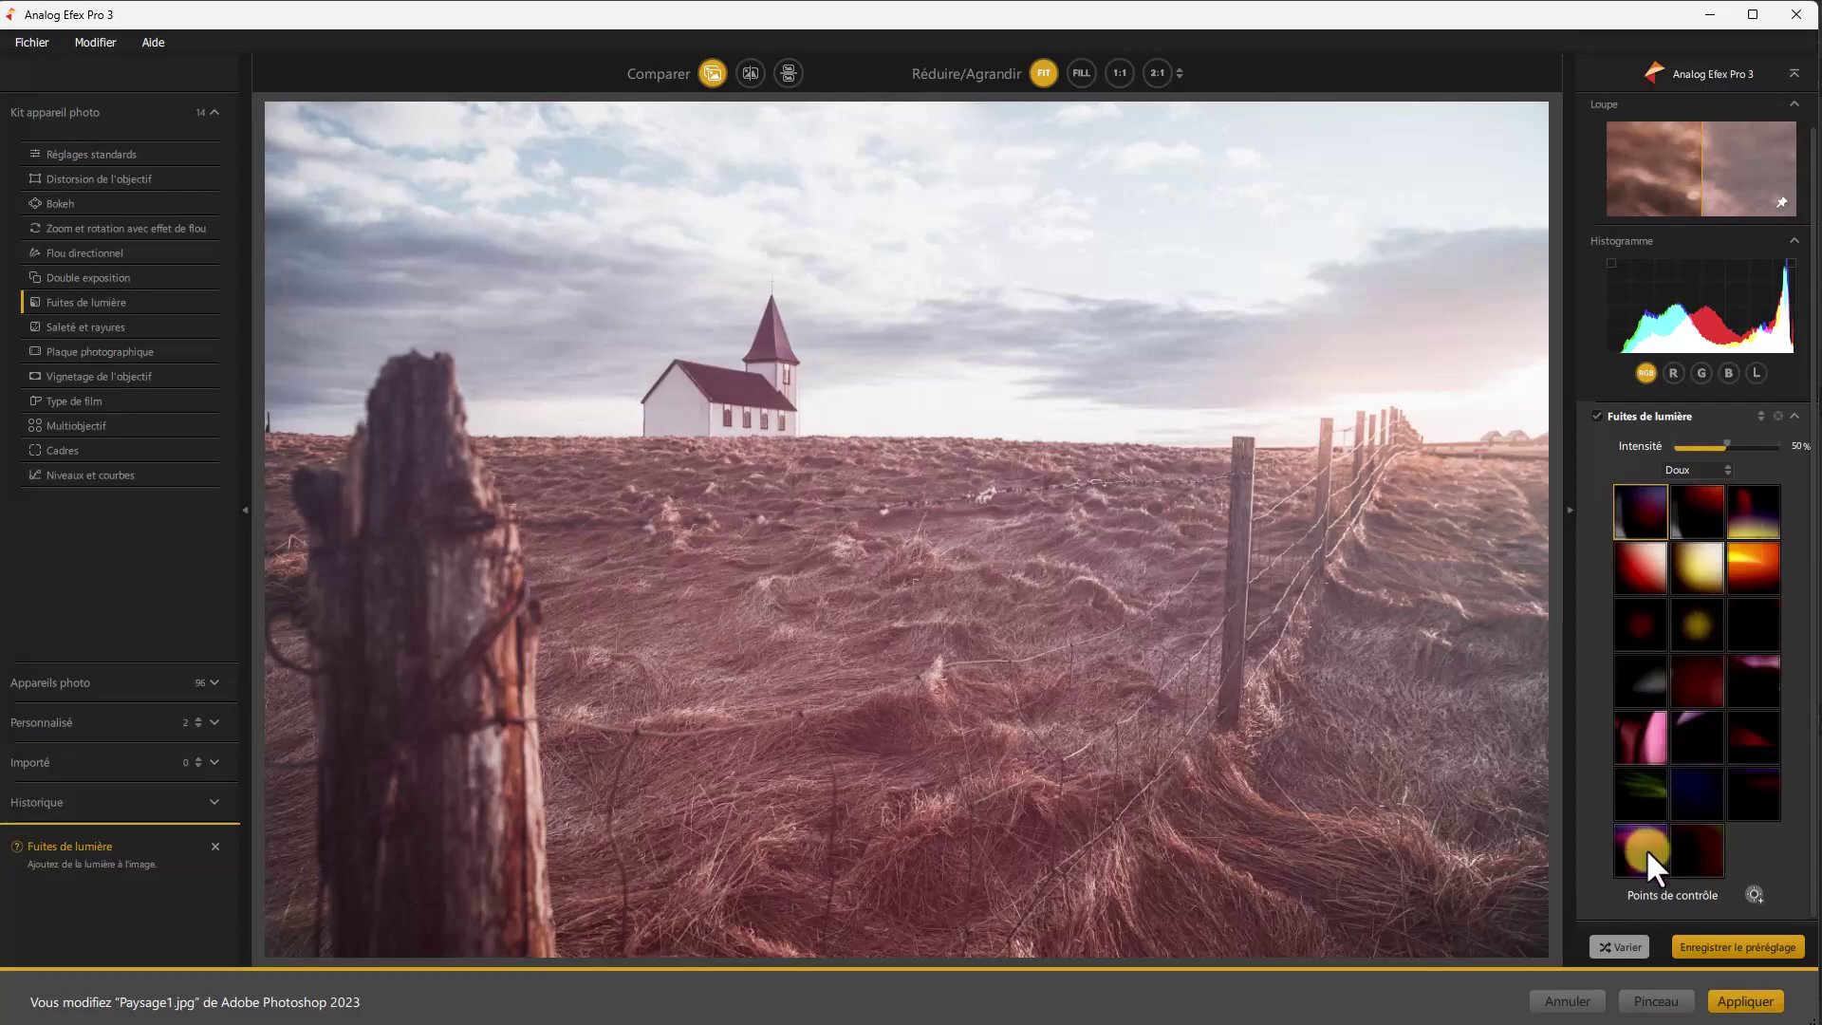
Step: Try the yellow-spot Doux light leak on the church landscape, choose the magenta and violet one and reduce its intensity
{"action": "left_click", "coordinate": [1695, 623]}
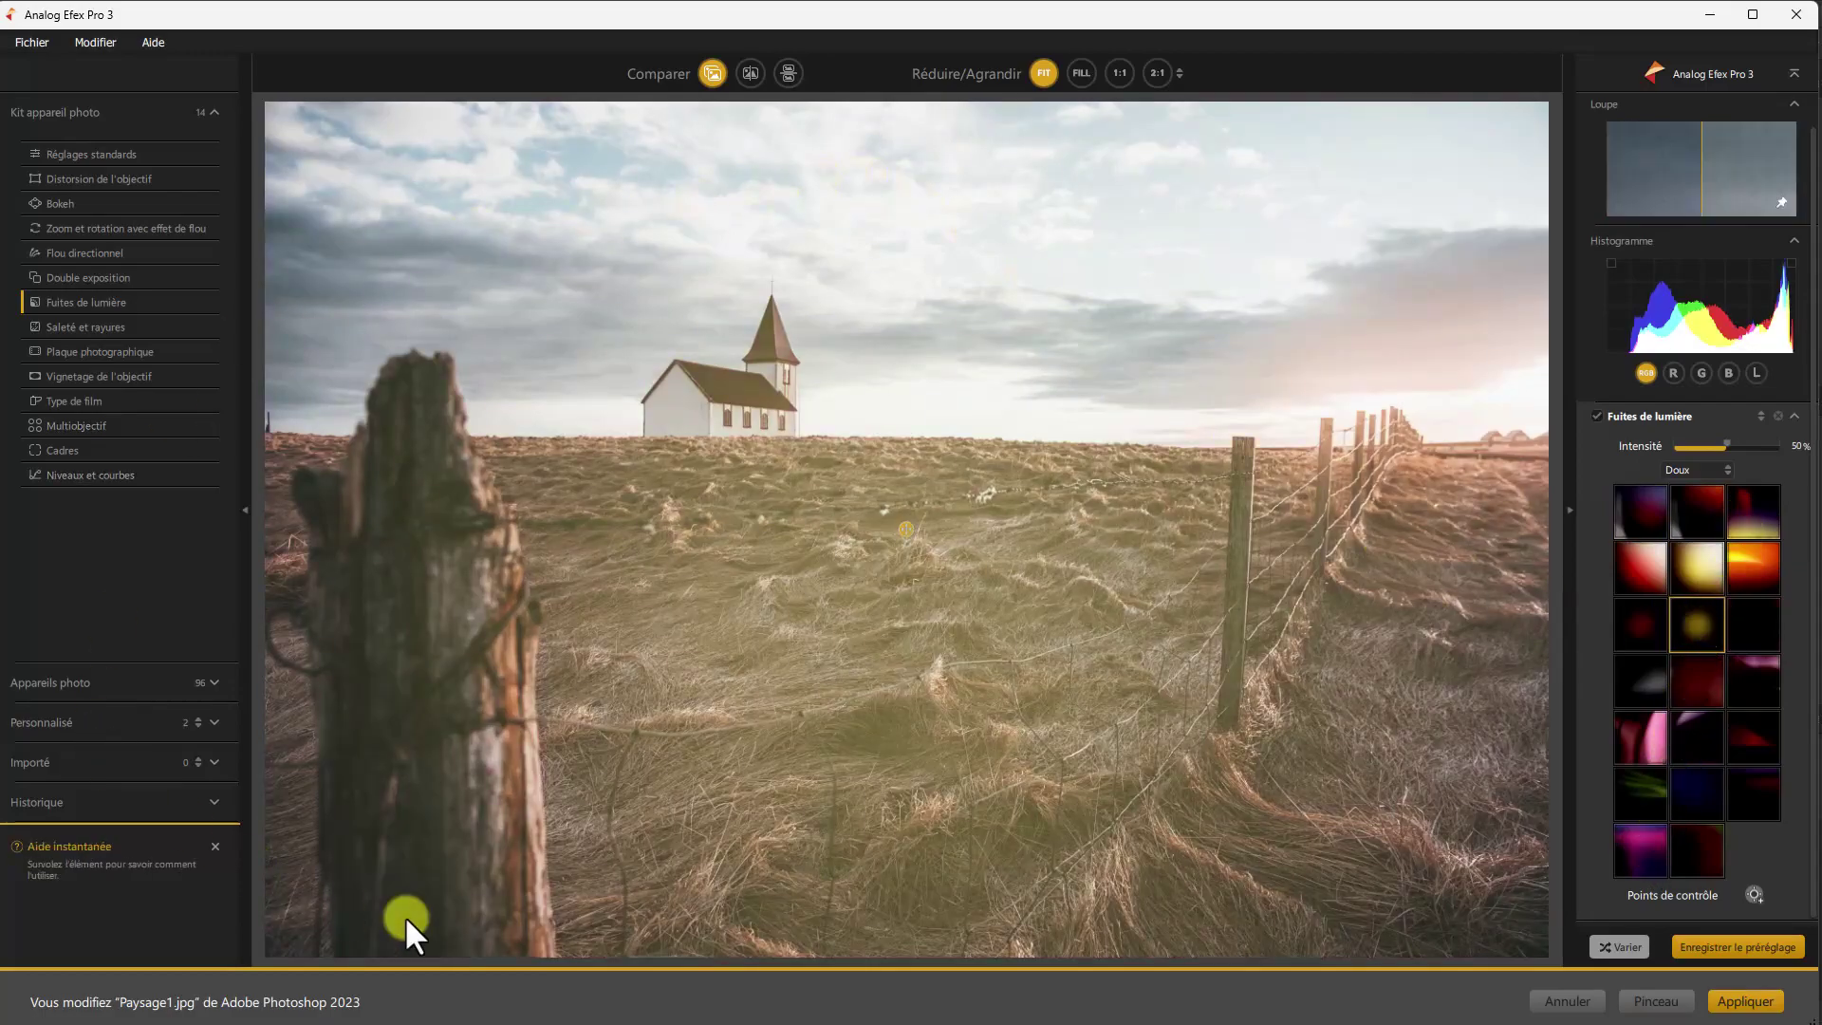
{"action": "left_click", "coordinate": [1650, 858]}
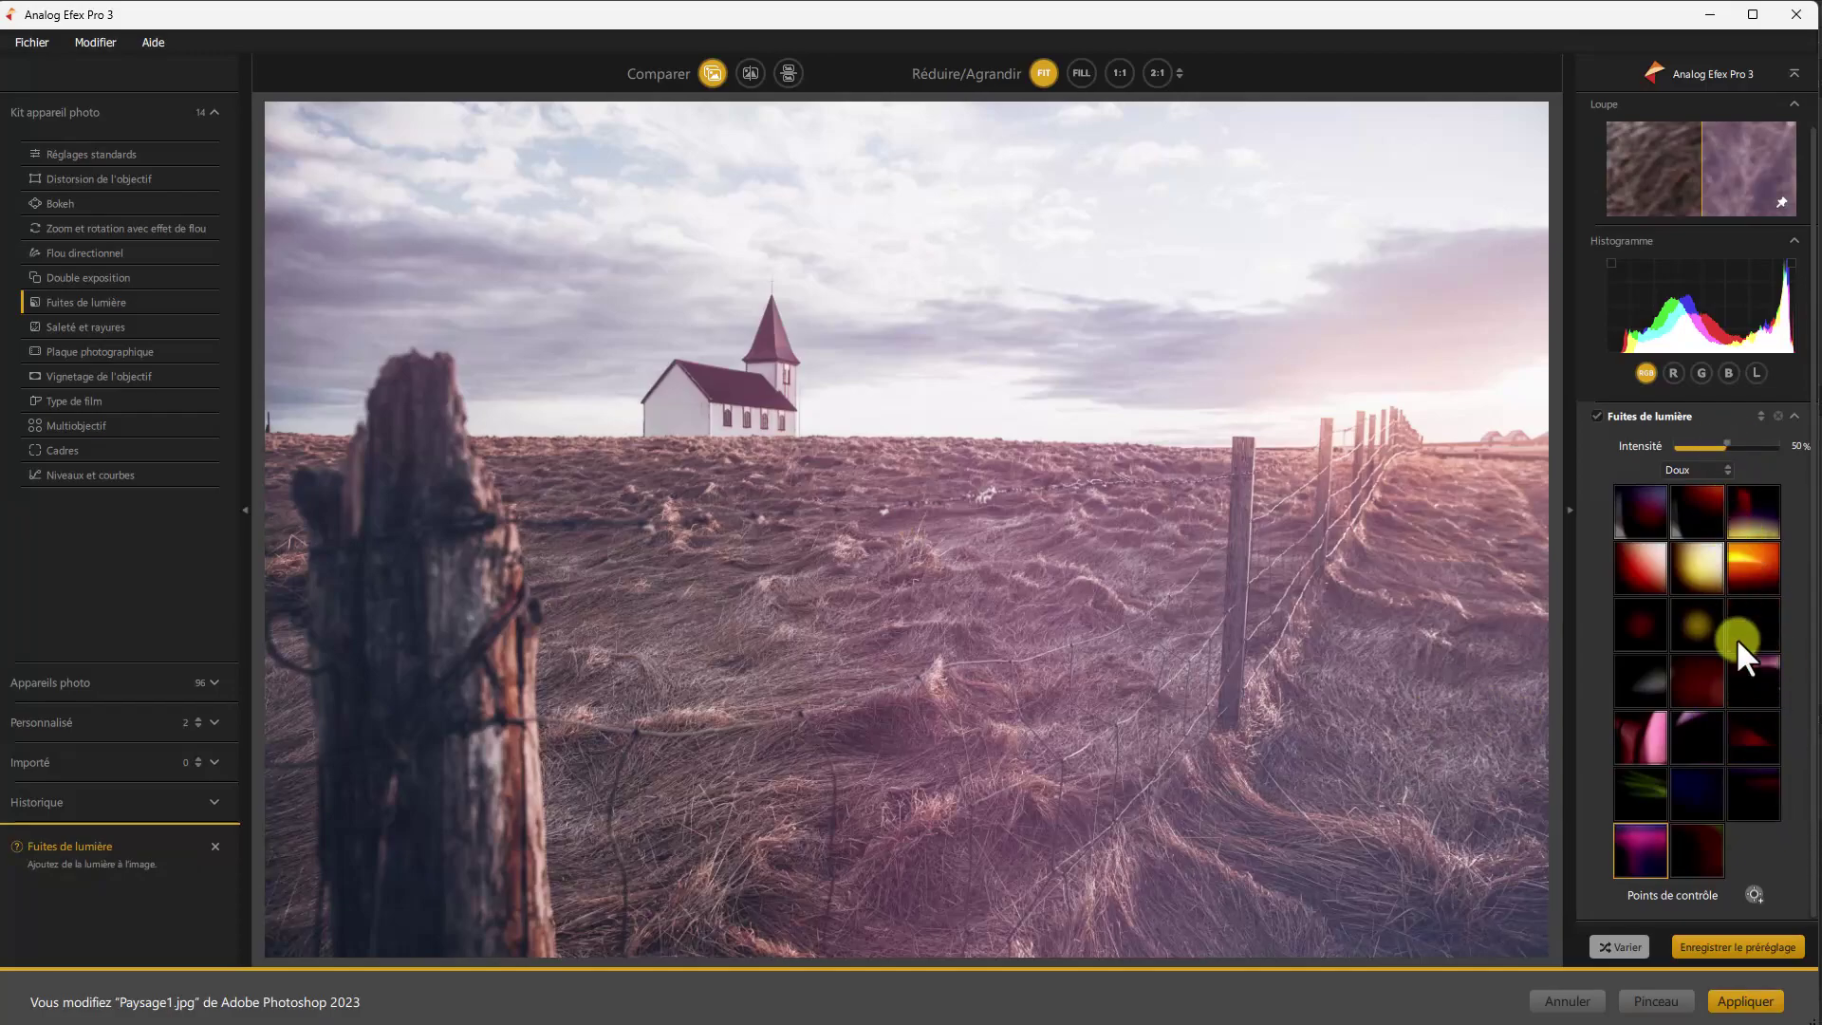
{"action": "left_click_drag", "start_coordinate": [1729, 447], "coordinate": [1704, 447]}
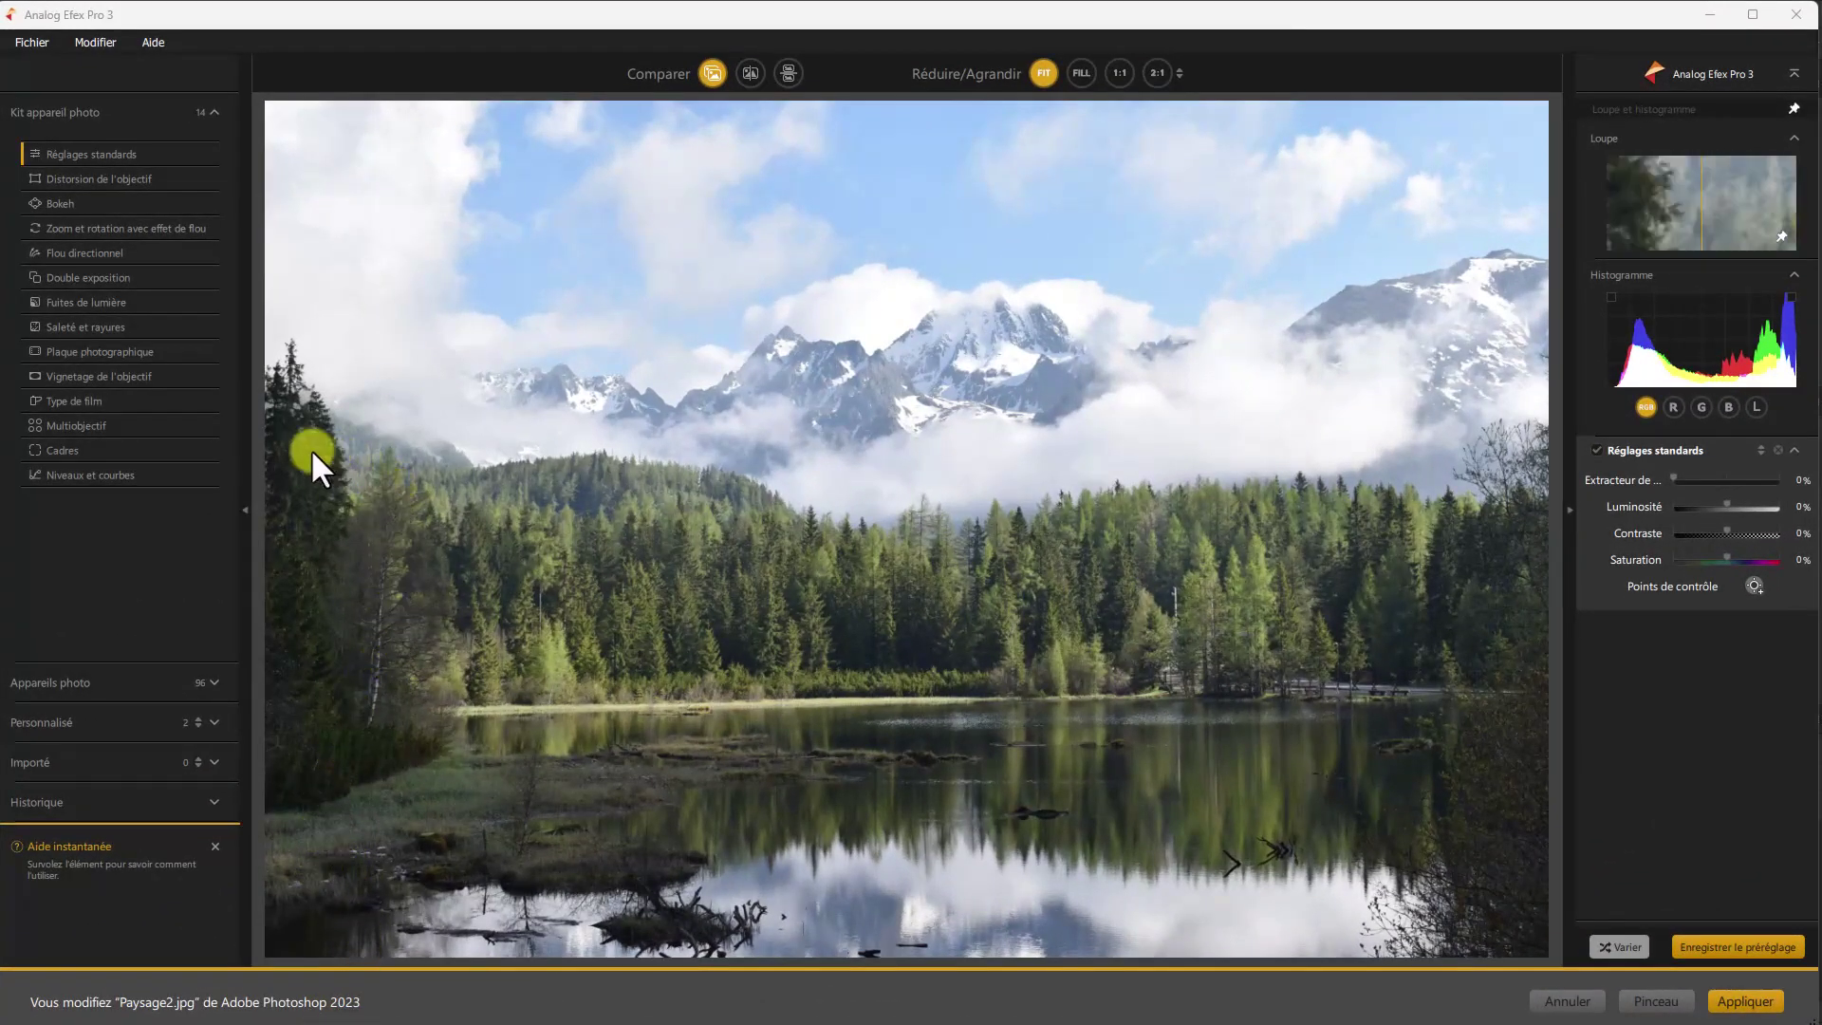
Step: Replace Réglages standards with the Plaque photographique filter on Paysage2.jpg
{"action": "left_click", "coordinate": [131, 351]}
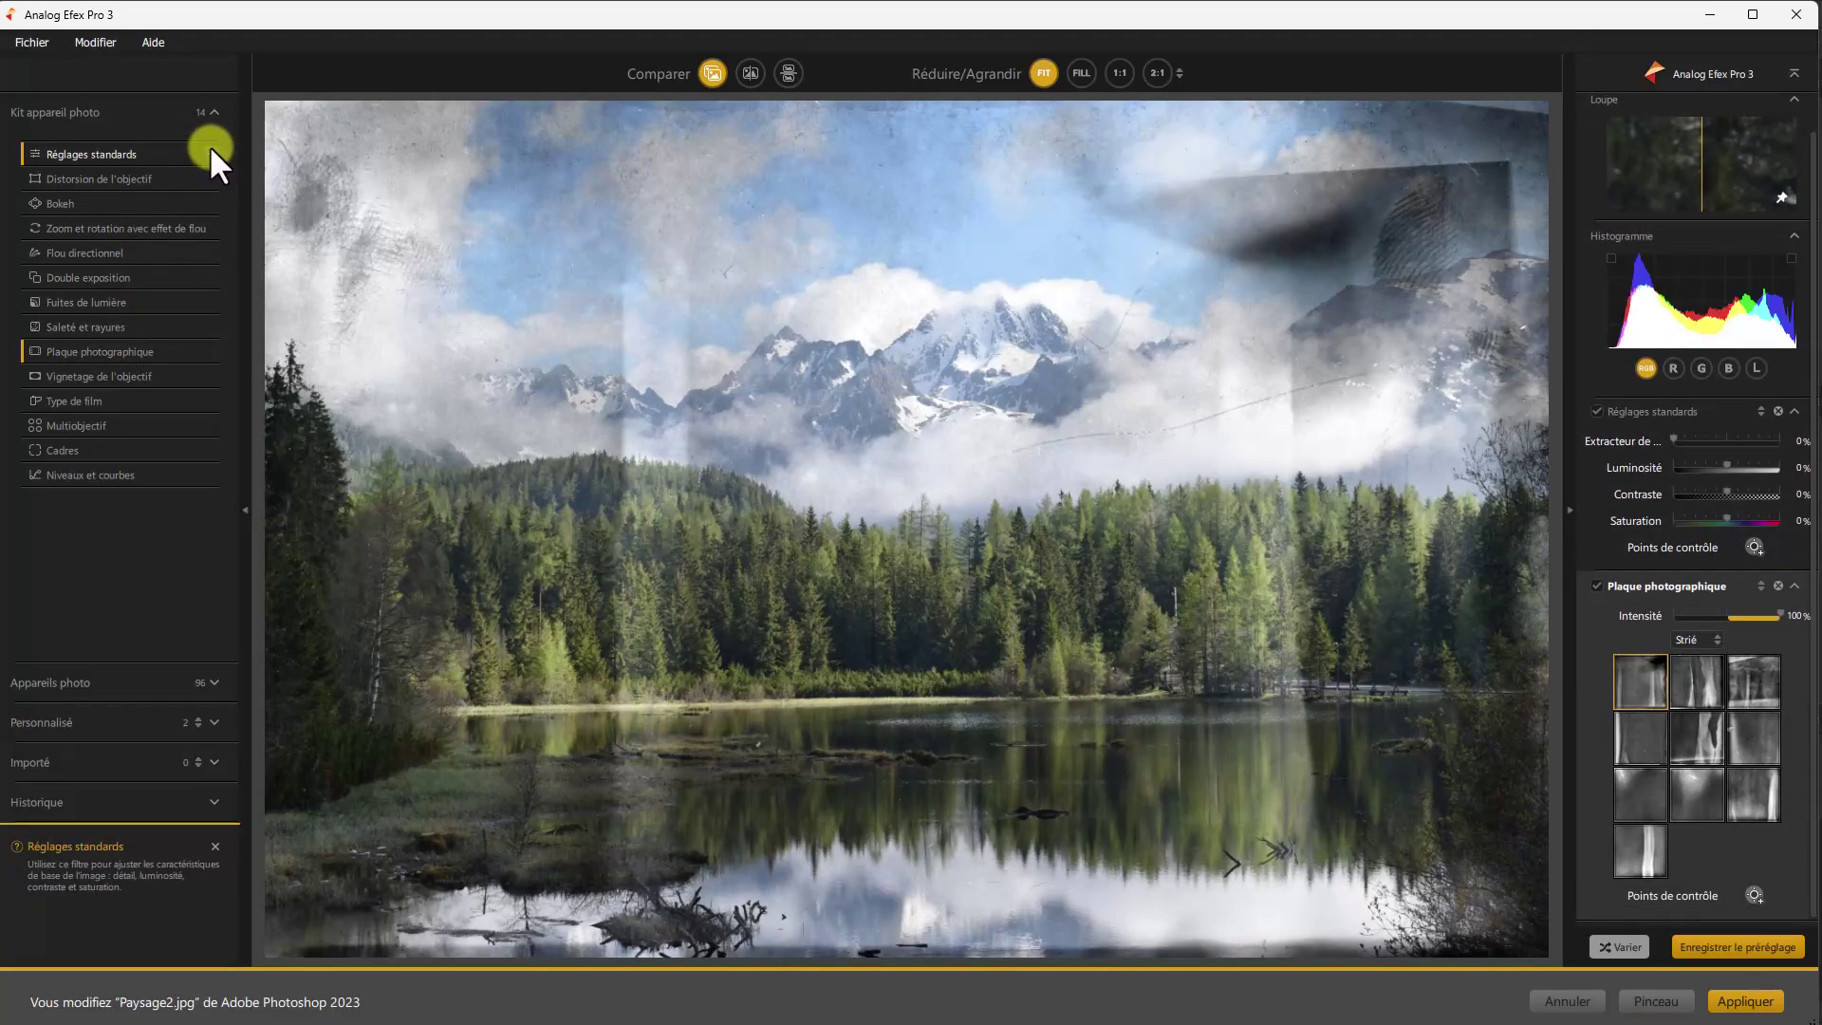
{"action": "left_click", "coordinate": [209, 148]}
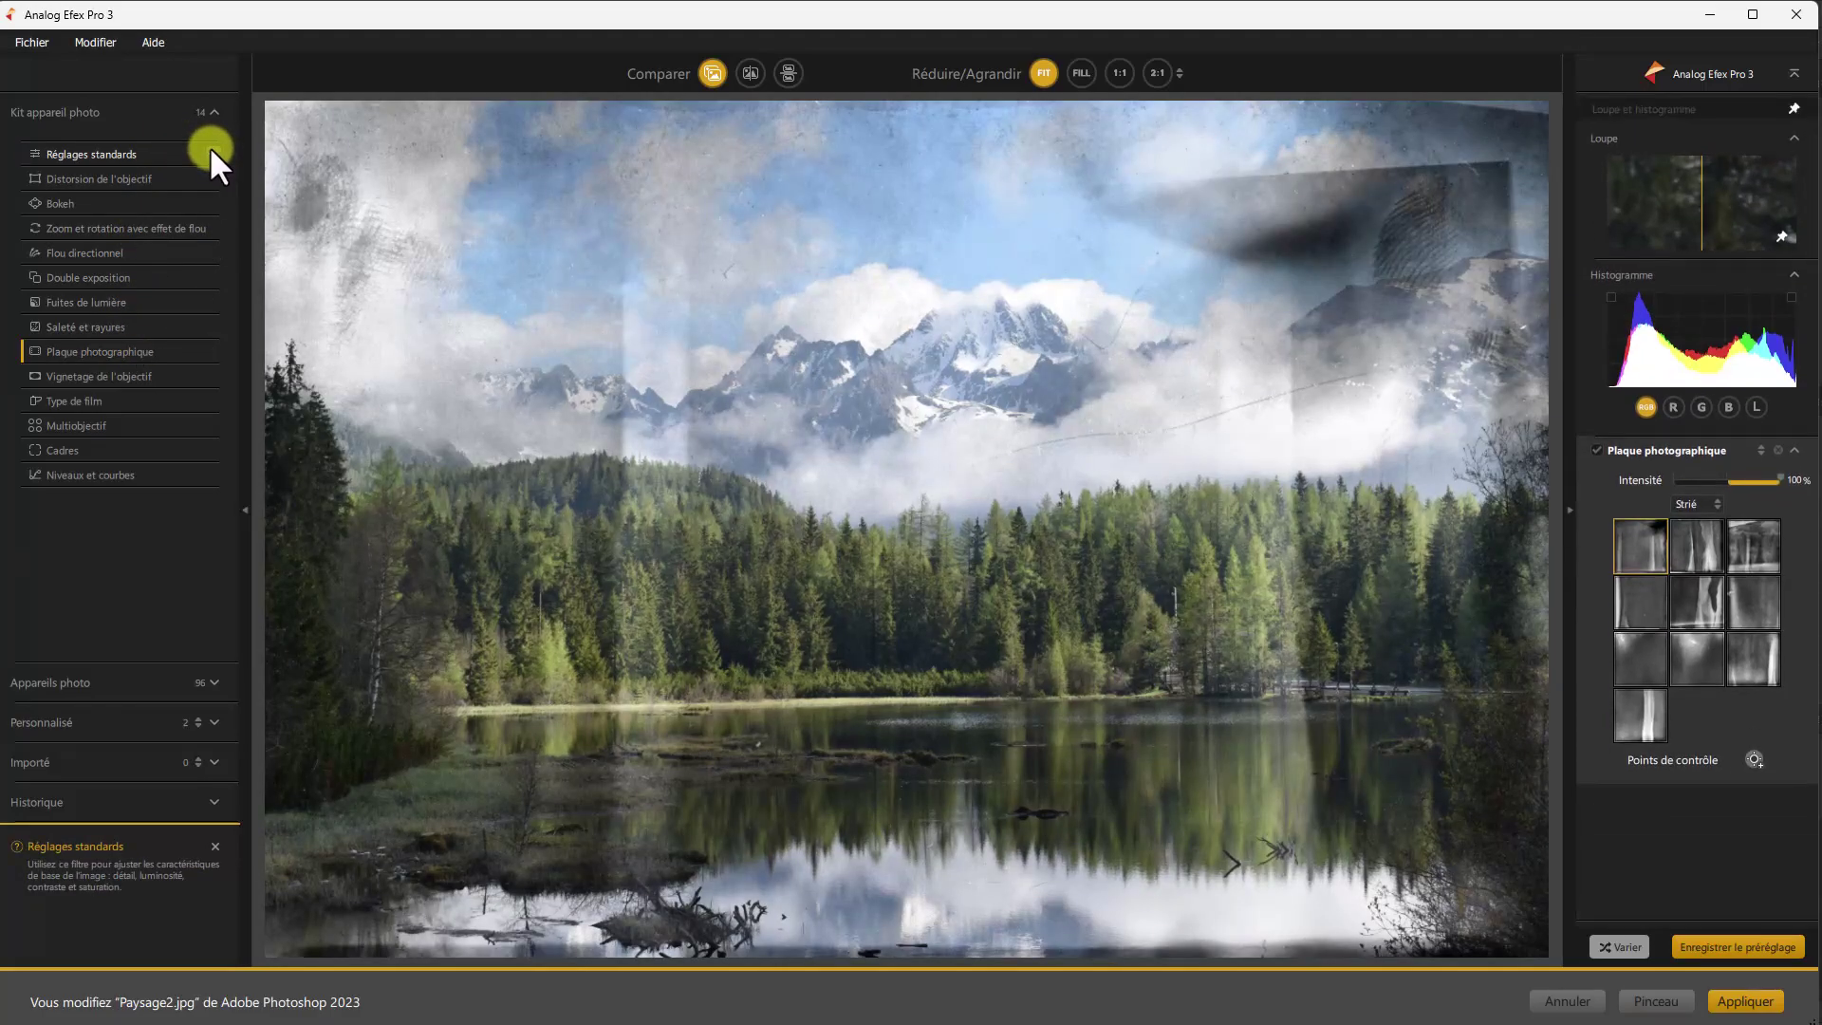
Step: Browse another plate category, return to Strié, choose the middle plate in the second row and reduce its intensity
{"action": "left_click", "coordinate": [1714, 502]}
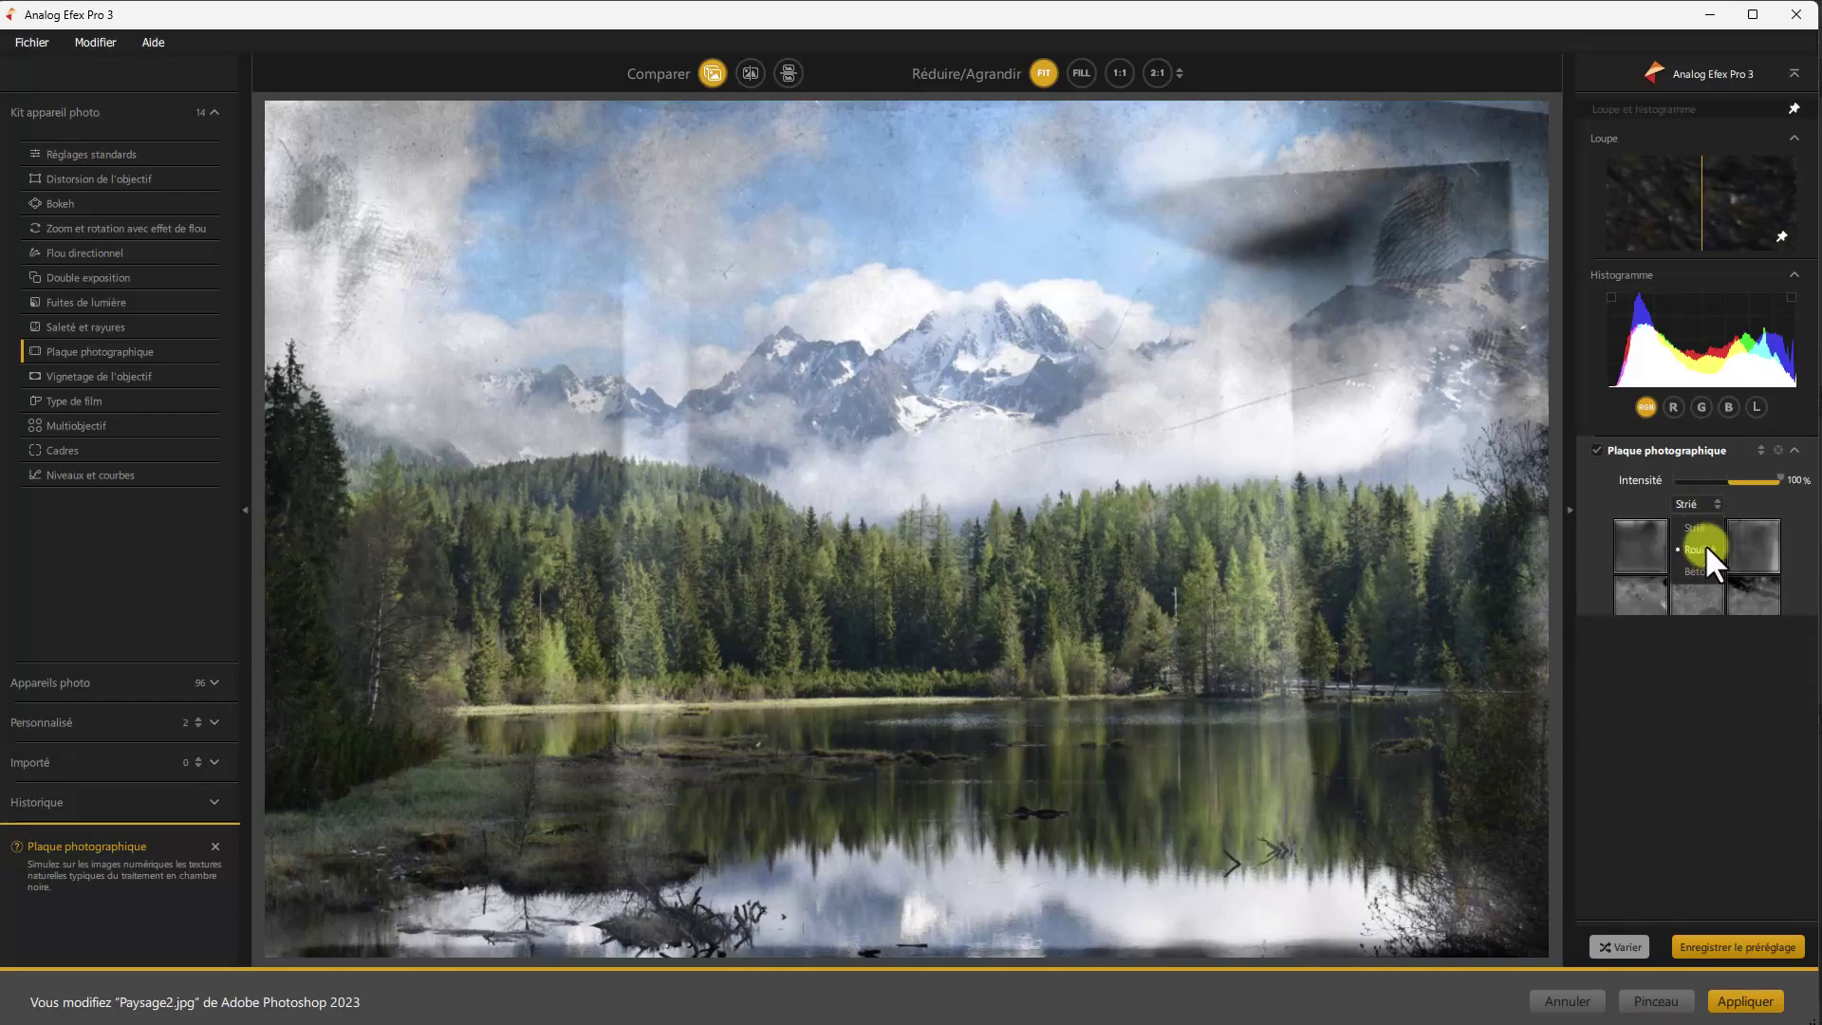
{"action": "left_click", "coordinate": [1706, 525]}
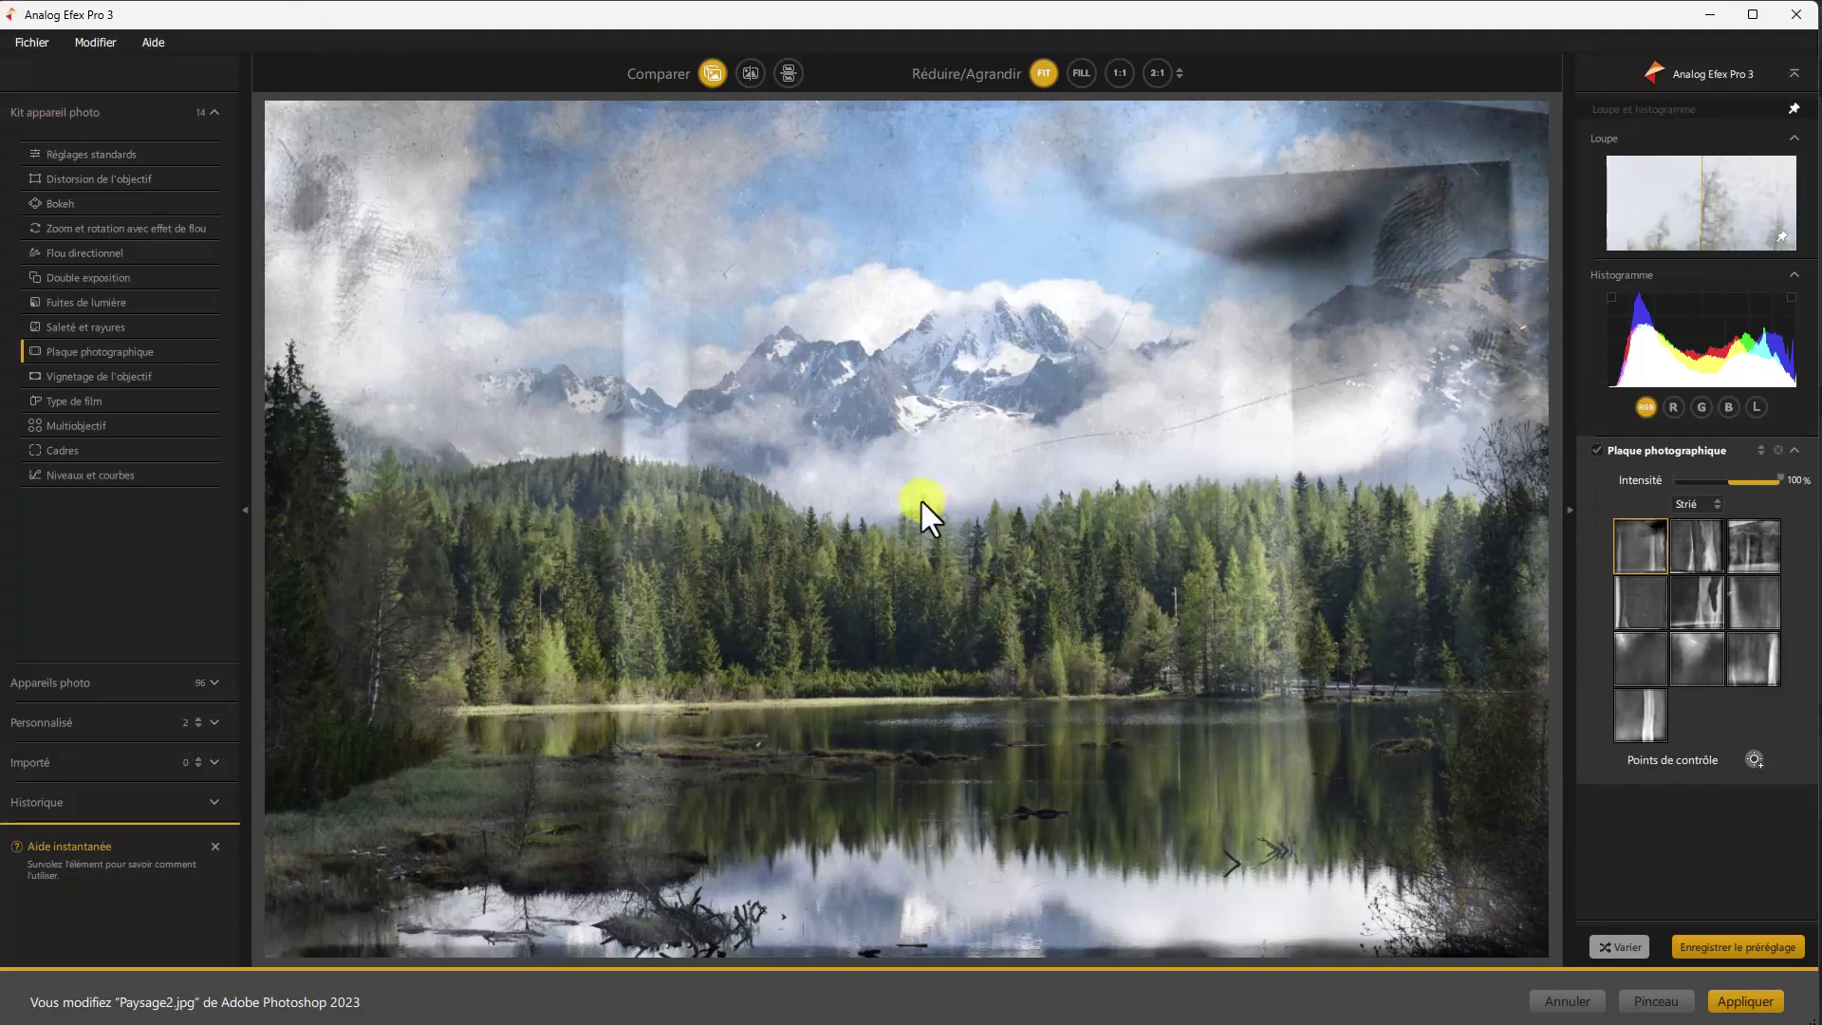
{"action": "left_click", "coordinate": [1702, 617]}
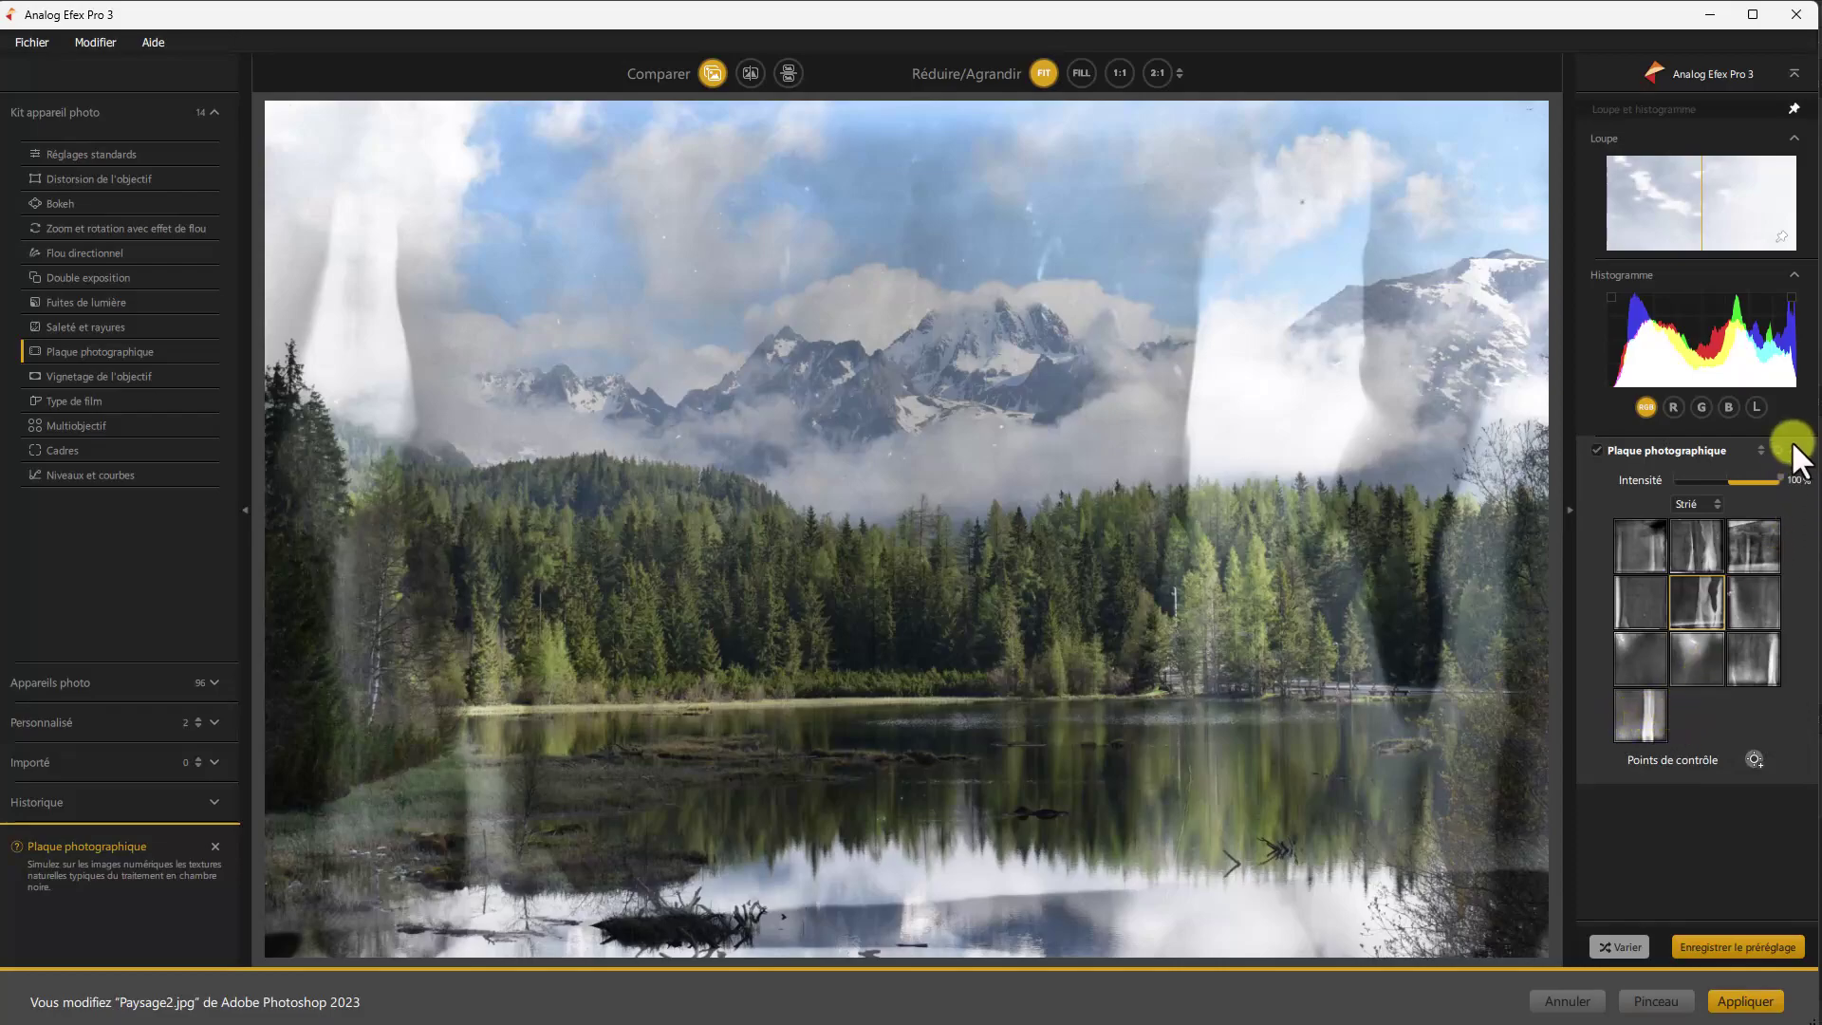
{"action": "left_click_drag", "start_coordinate": [1779, 469], "coordinate": [1740, 480]}
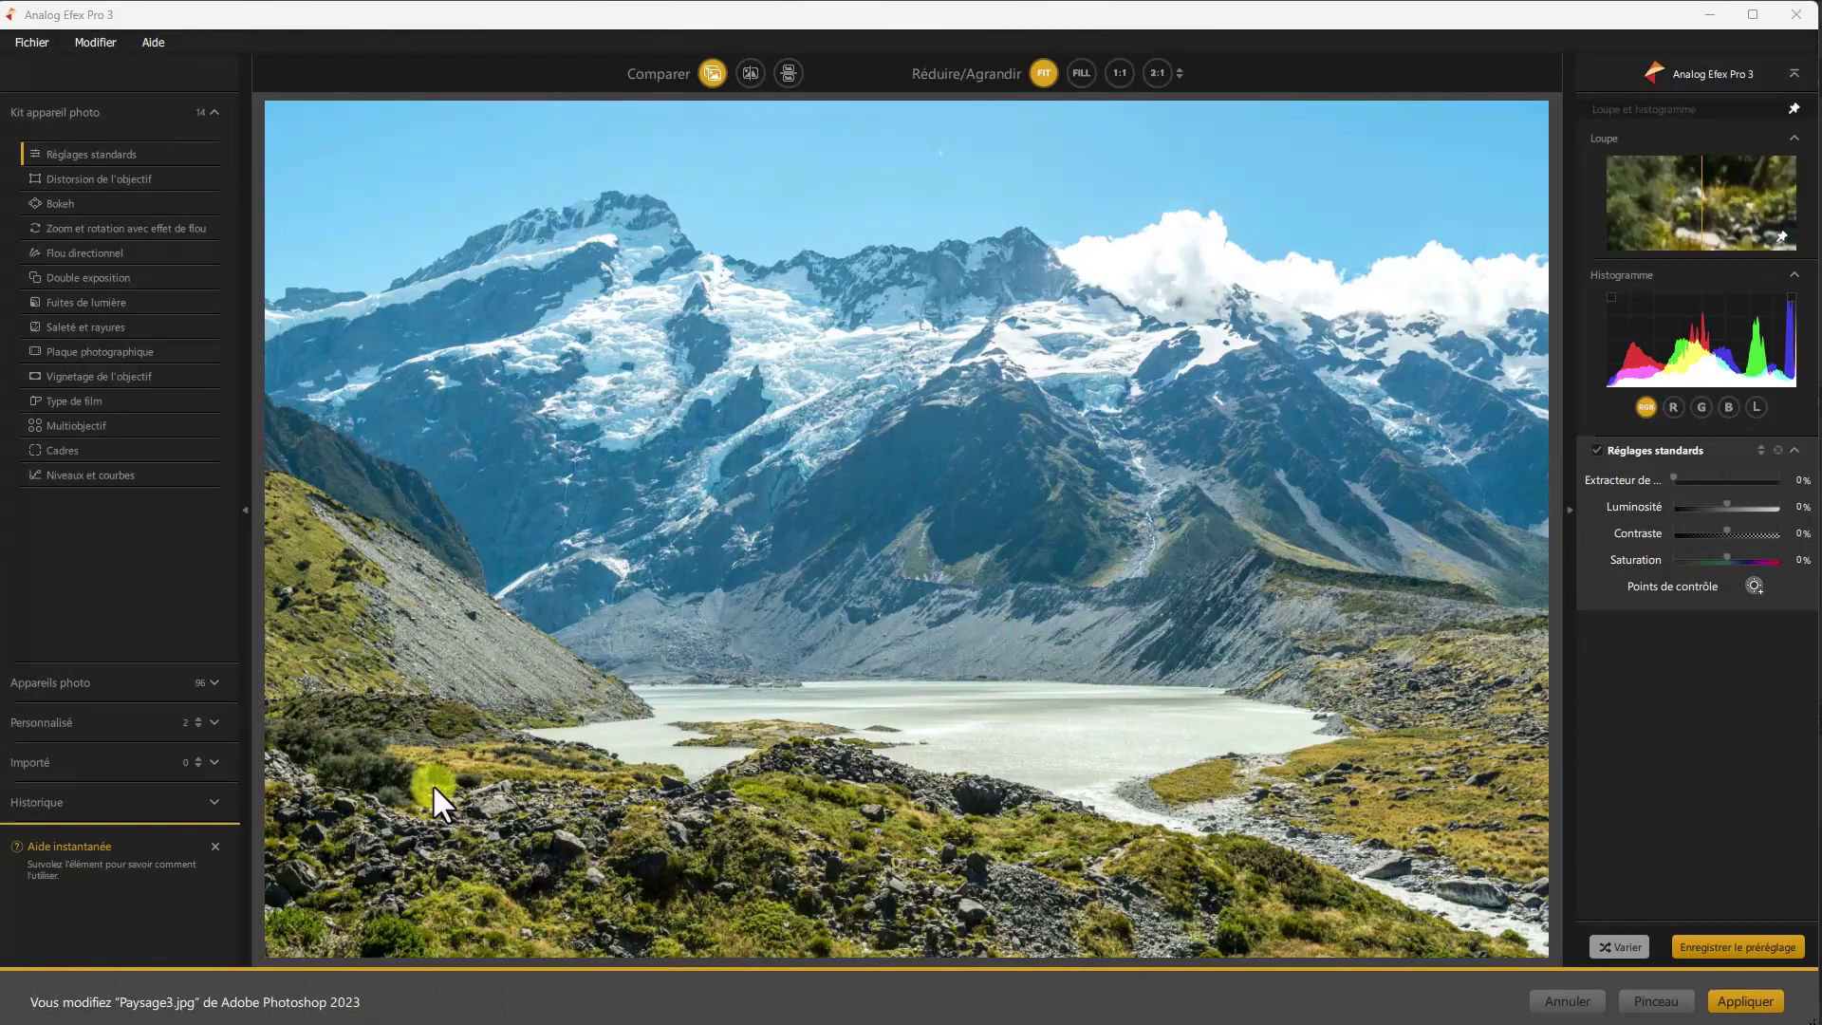
Step: Replace Réglages standards with Multiobjectif on Paysage3.jpg and try the three-row, four-column, four-row and two-by-two layouts
{"action": "left_click", "coordinate": [133, 429]}
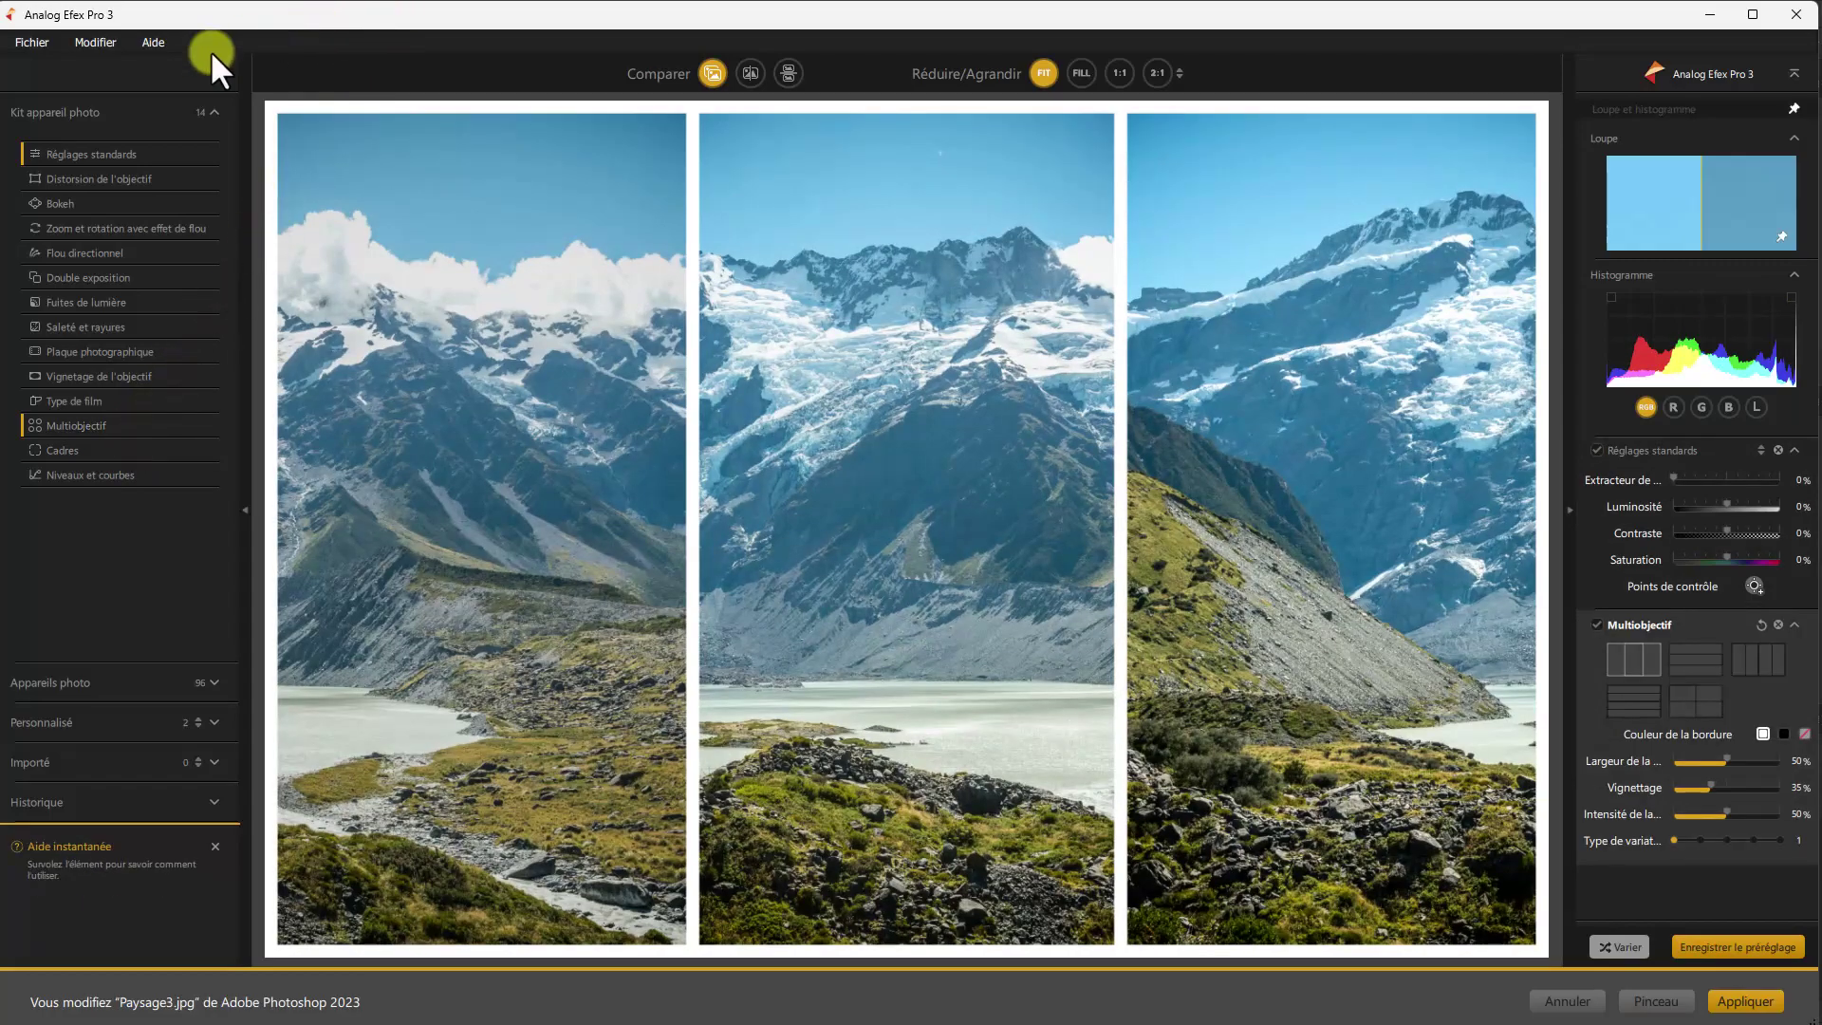
{"action": "left_click", "coordinate": [213, 154]}
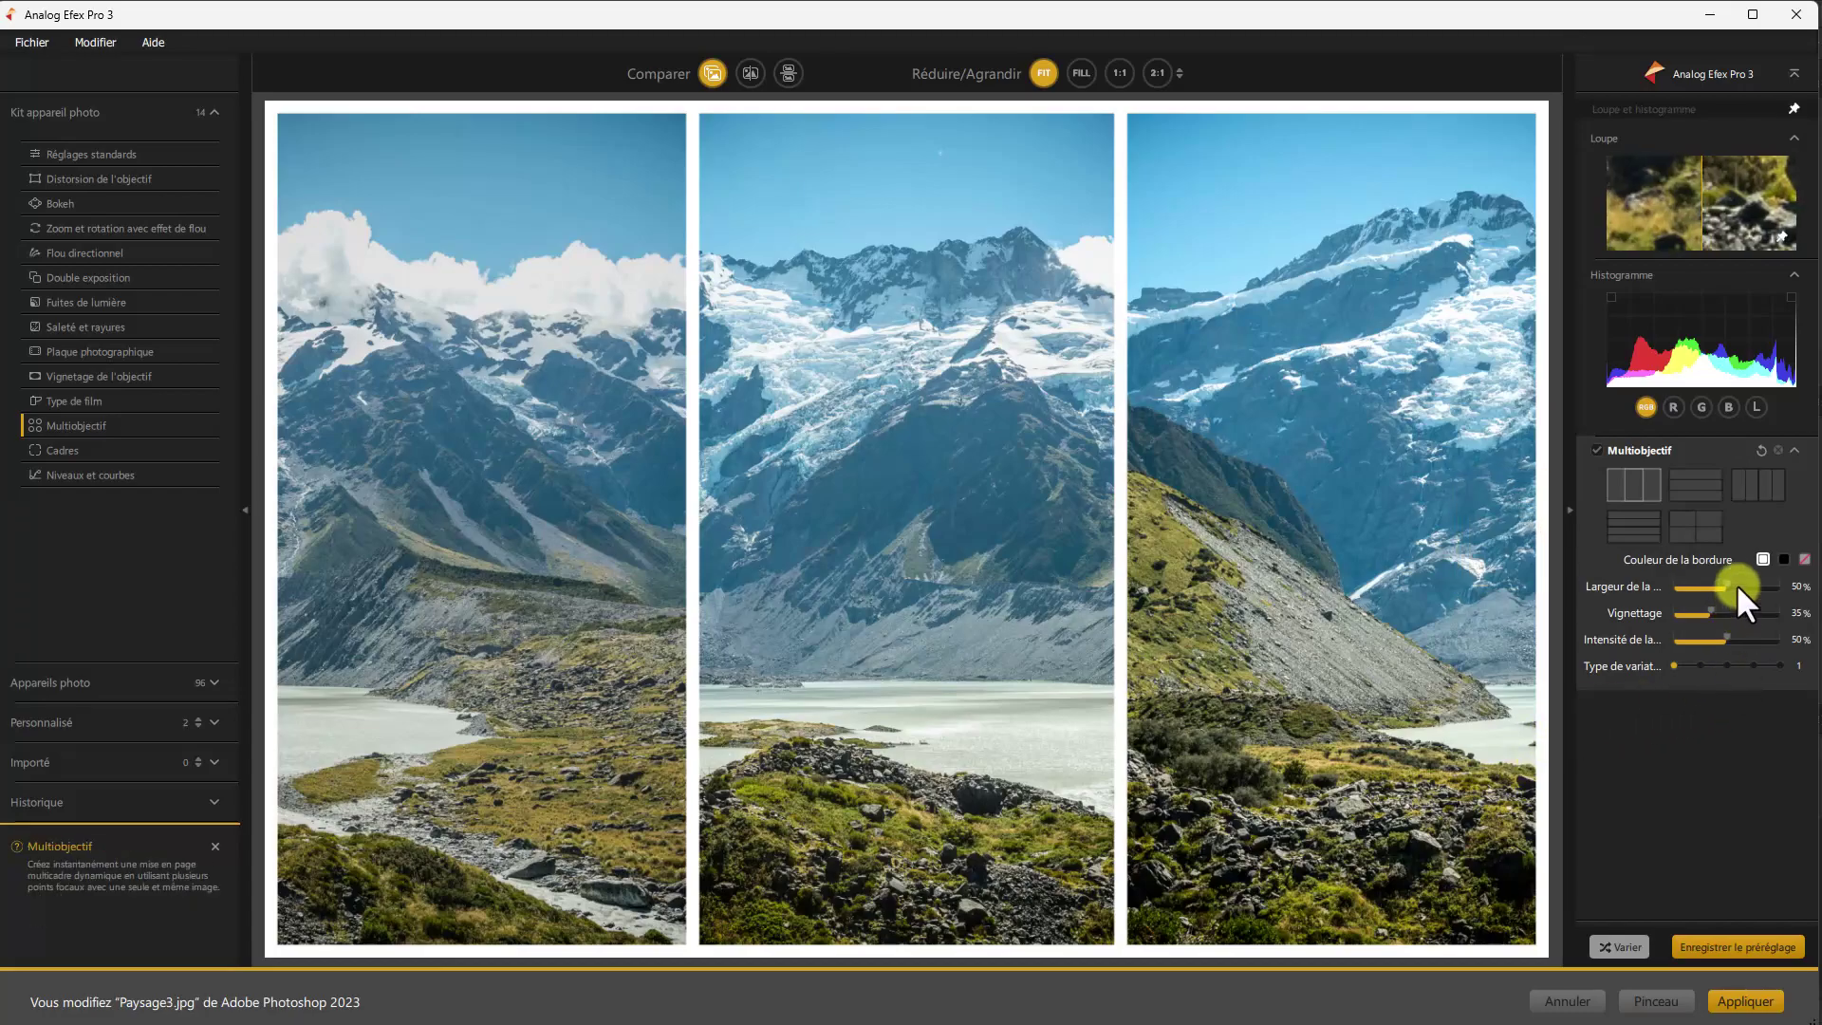
{"action": "left_click", "coordinate": [1689, 482]}
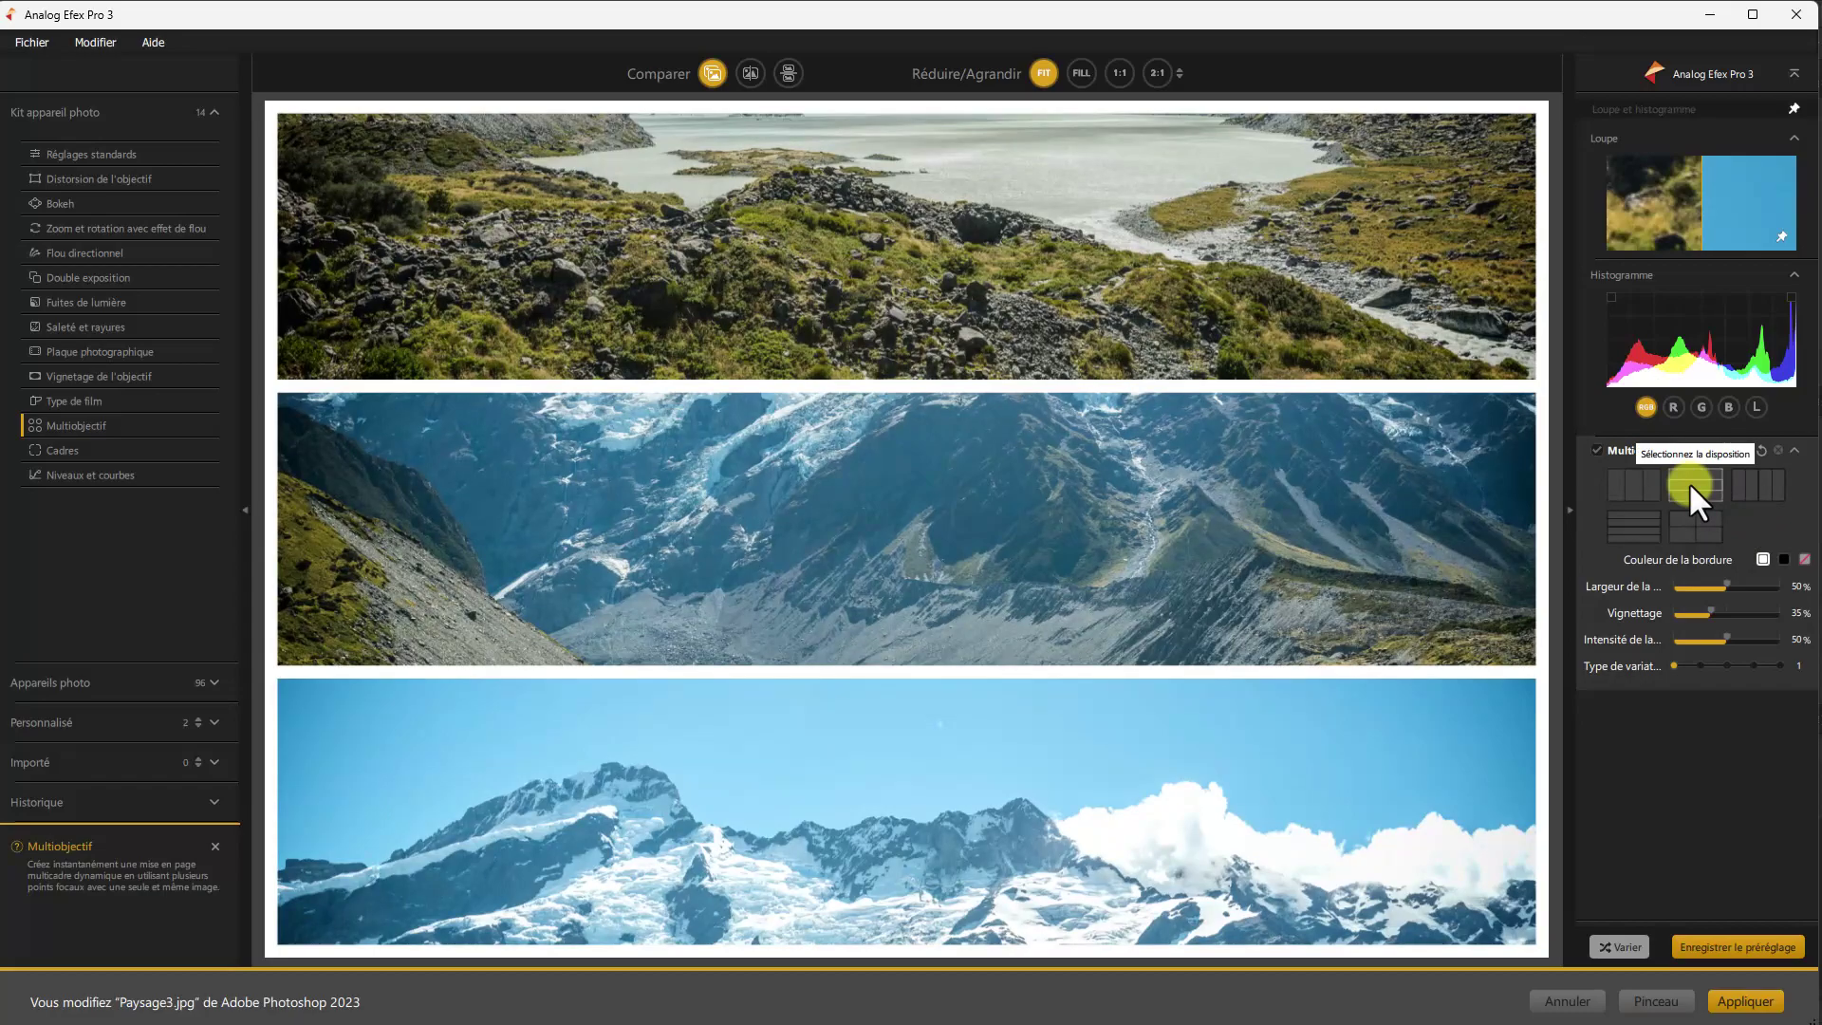
{"action": "left_click", "coordinate": [1749, 485]}
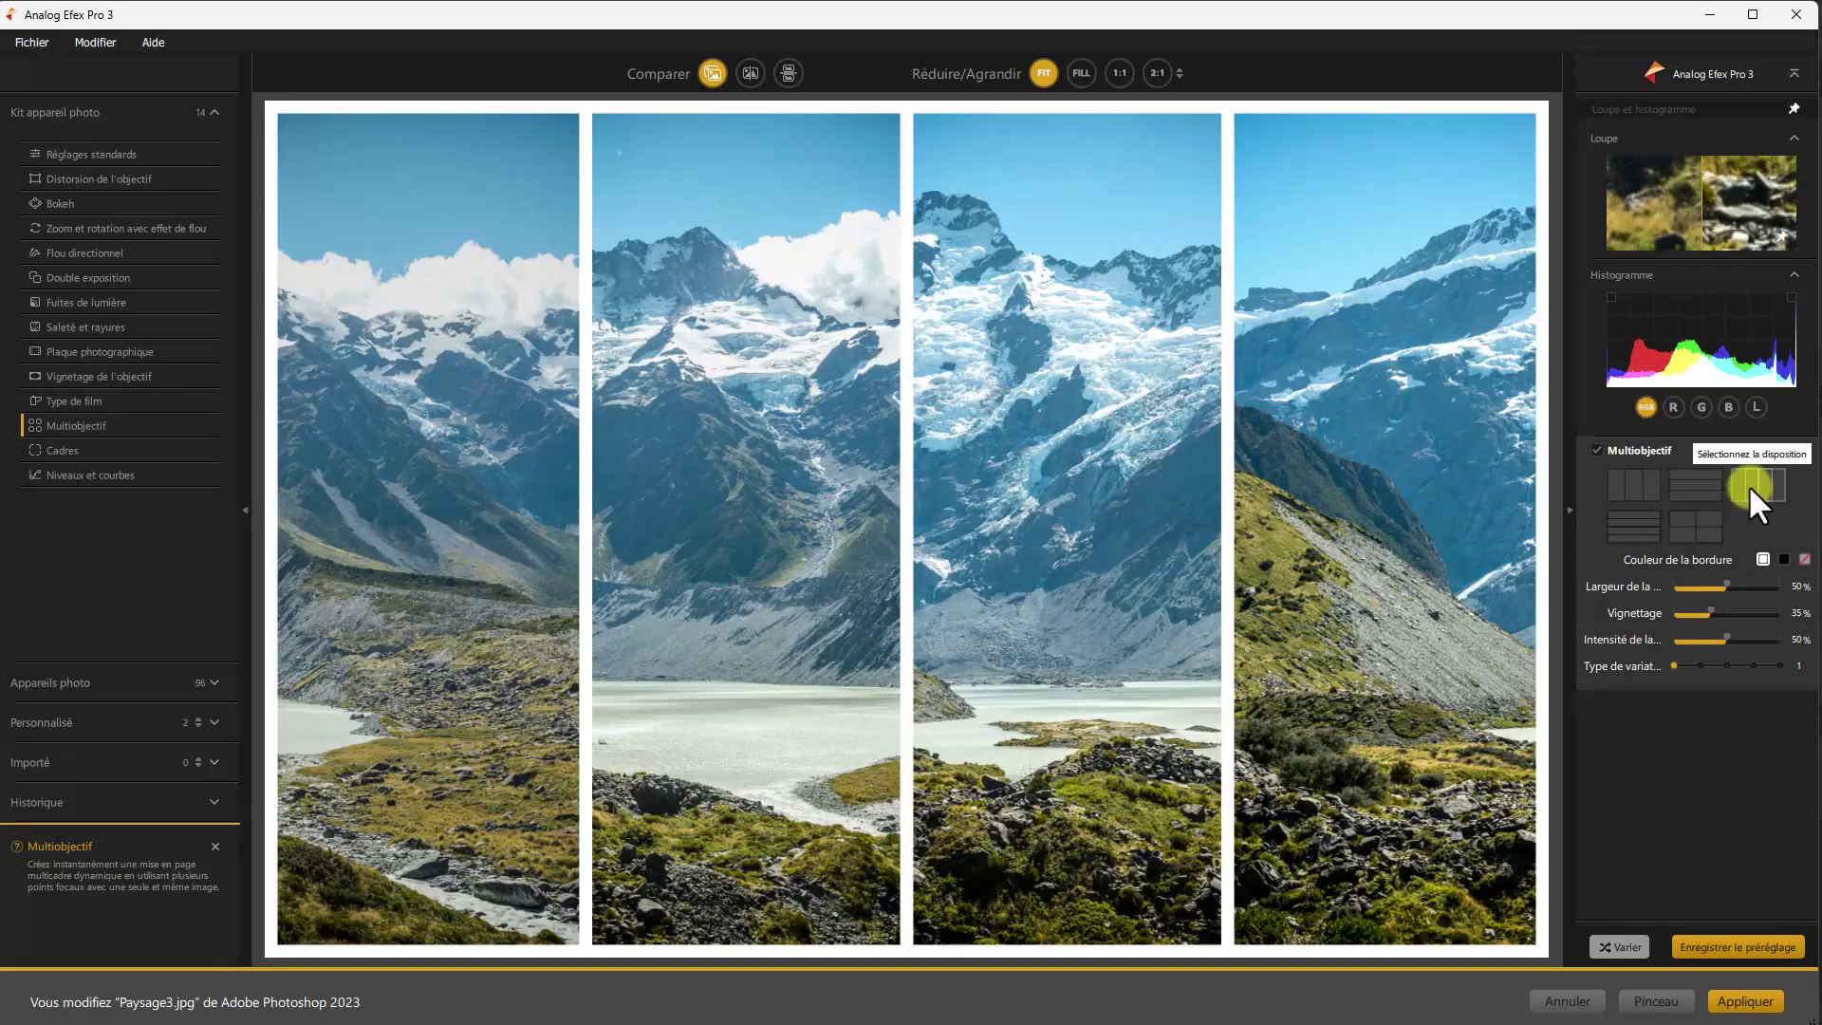
{"action": "left_click", "coordinate": [1646, 519]}
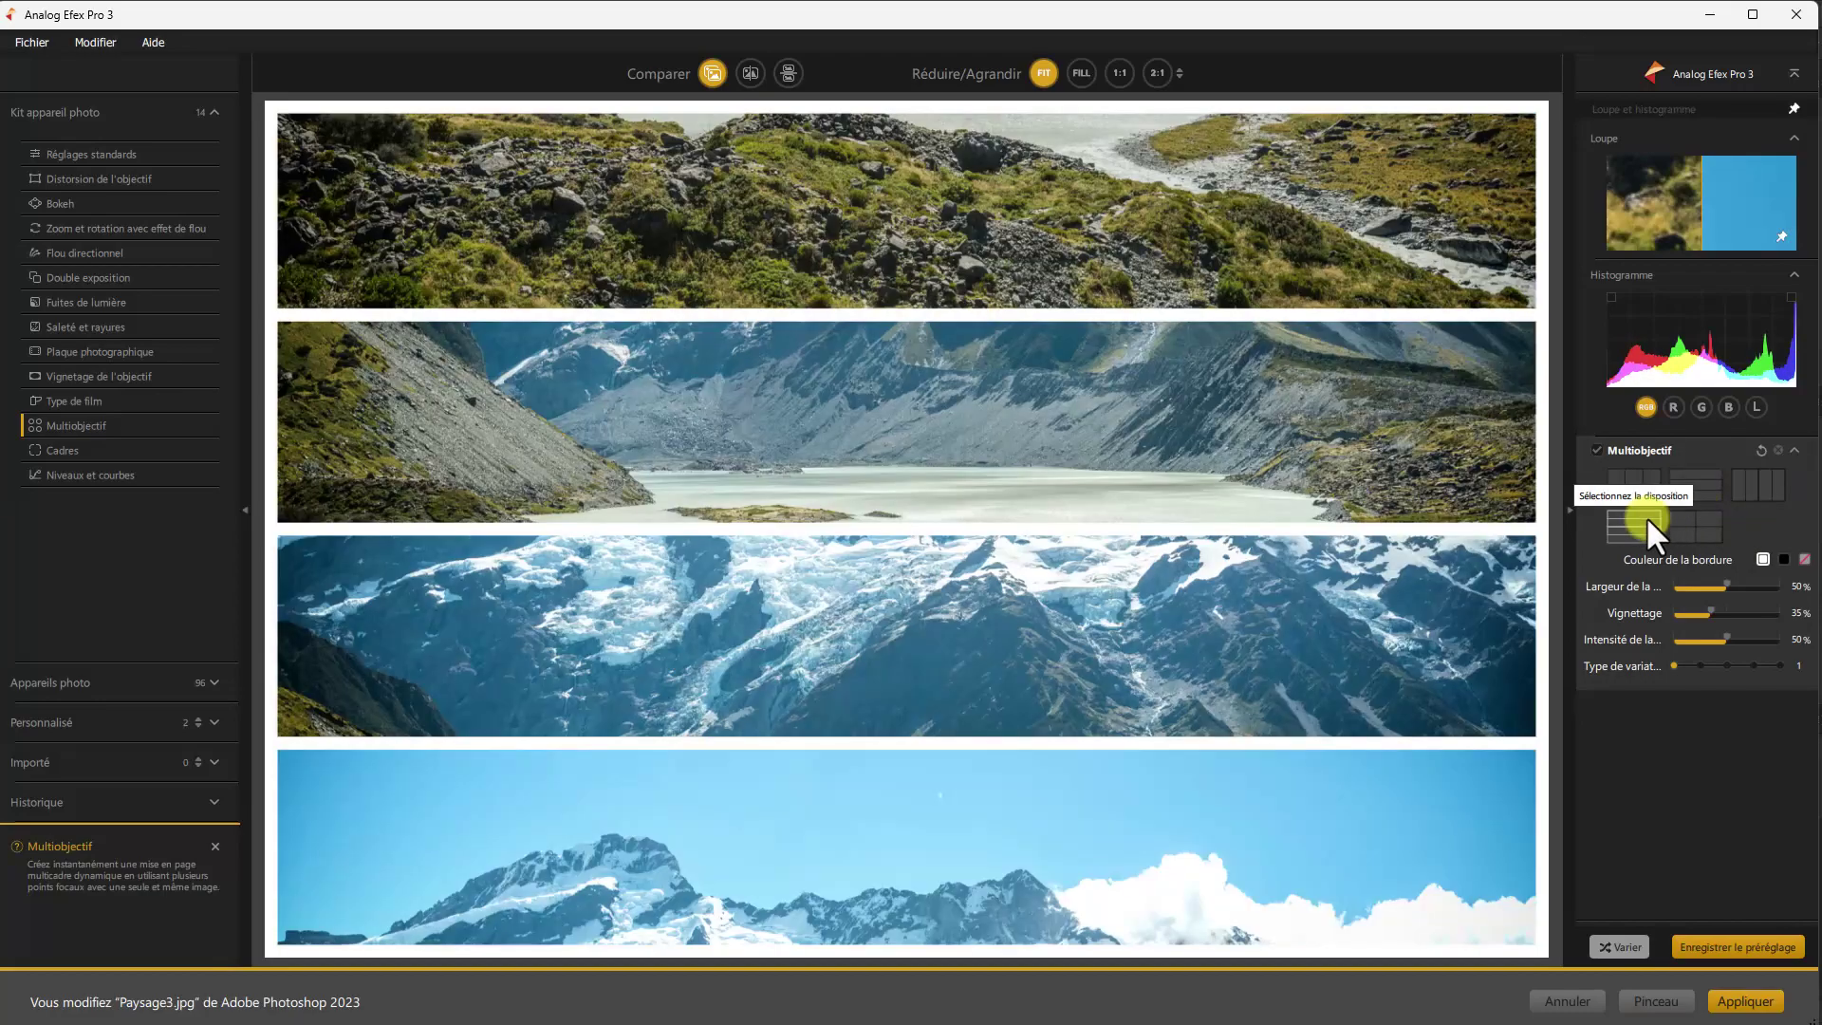
{"action": "left_click", "coordinate": [1696, 527]}
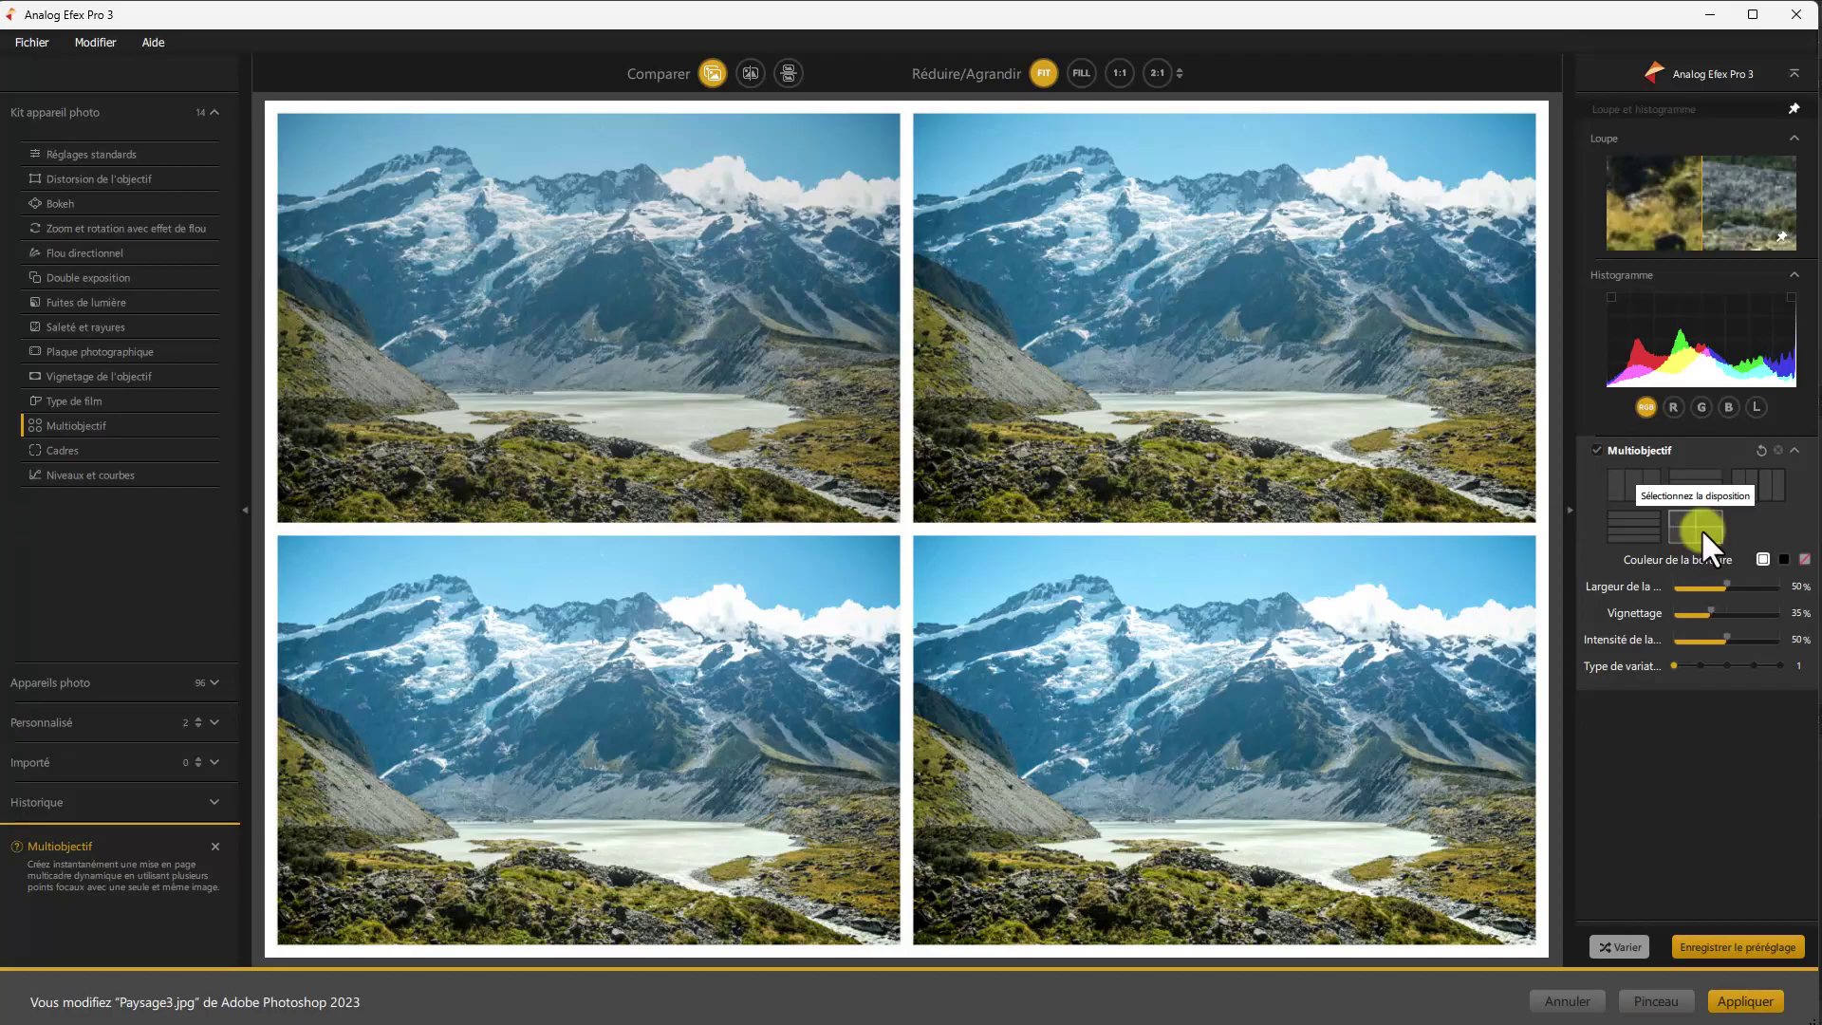
{"action": "mouse_move", "coordinate": [736, 756]}
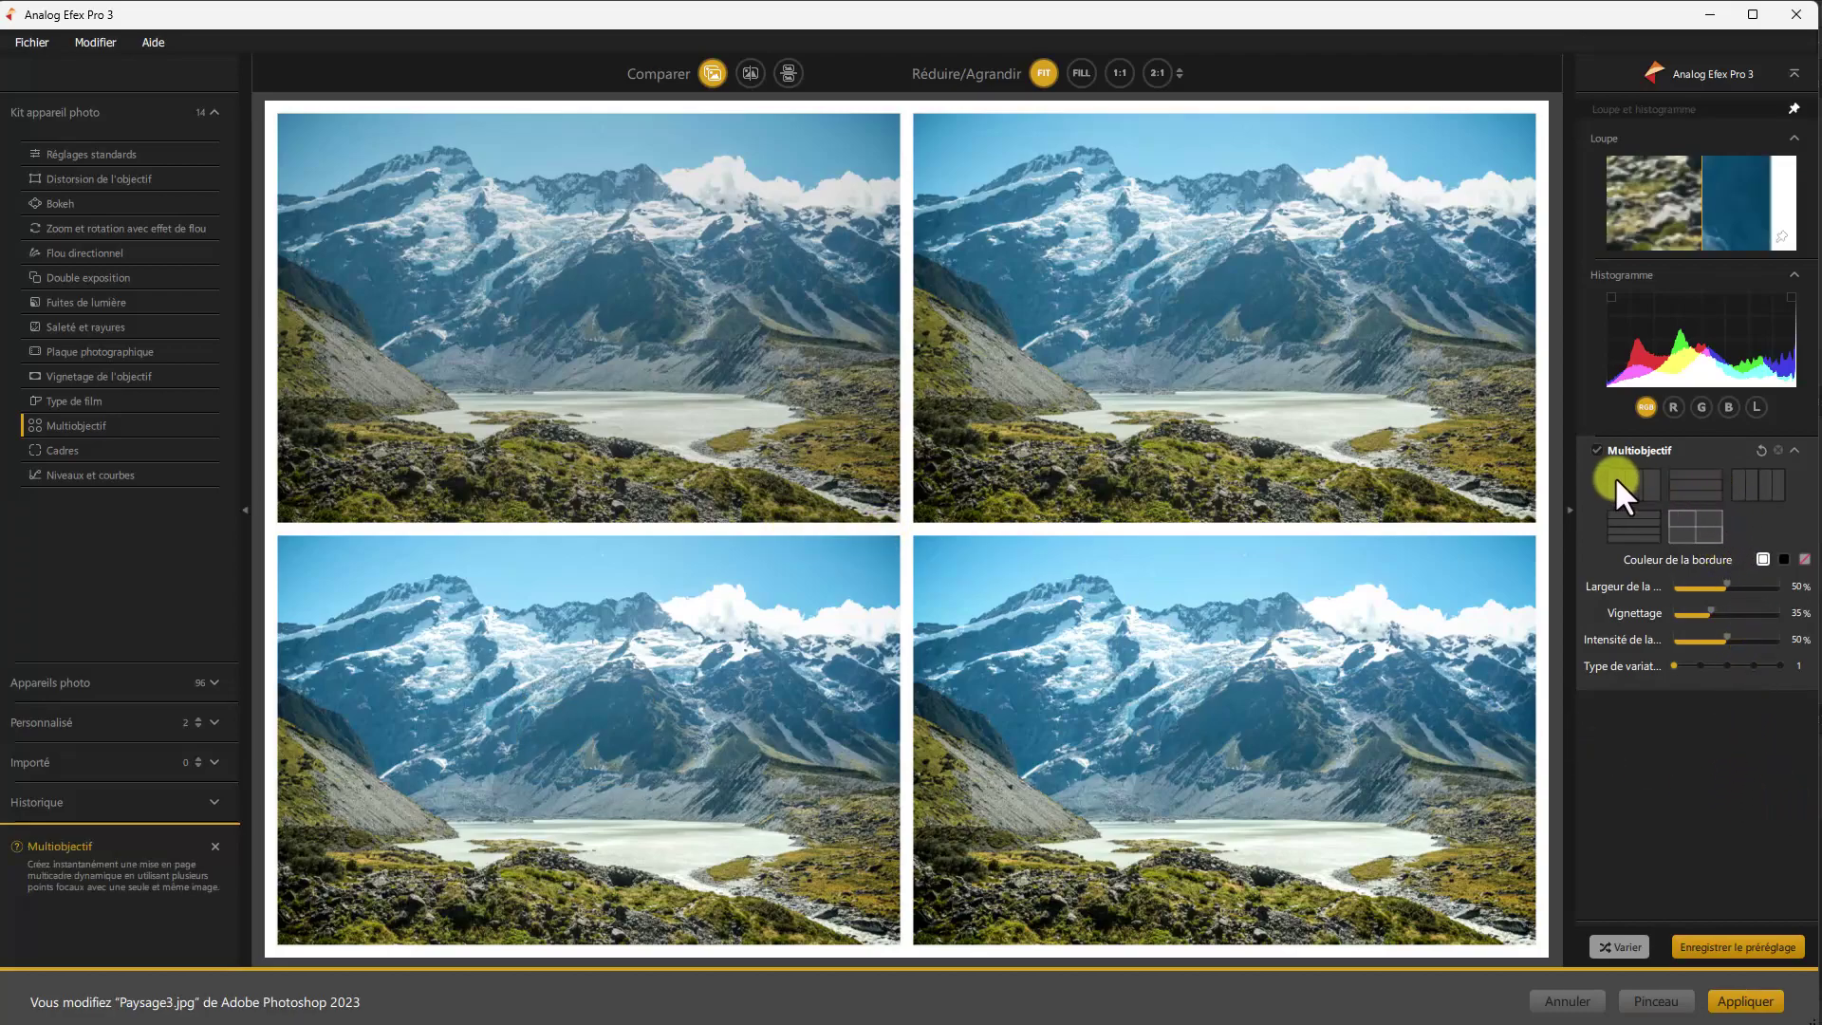
Step: Use the three-row layout with the peaks in the upper strip, the lake in the lower one, and enlarge the middle strip's image
{"action": "left_click", "coordinate": [1671, 477]}
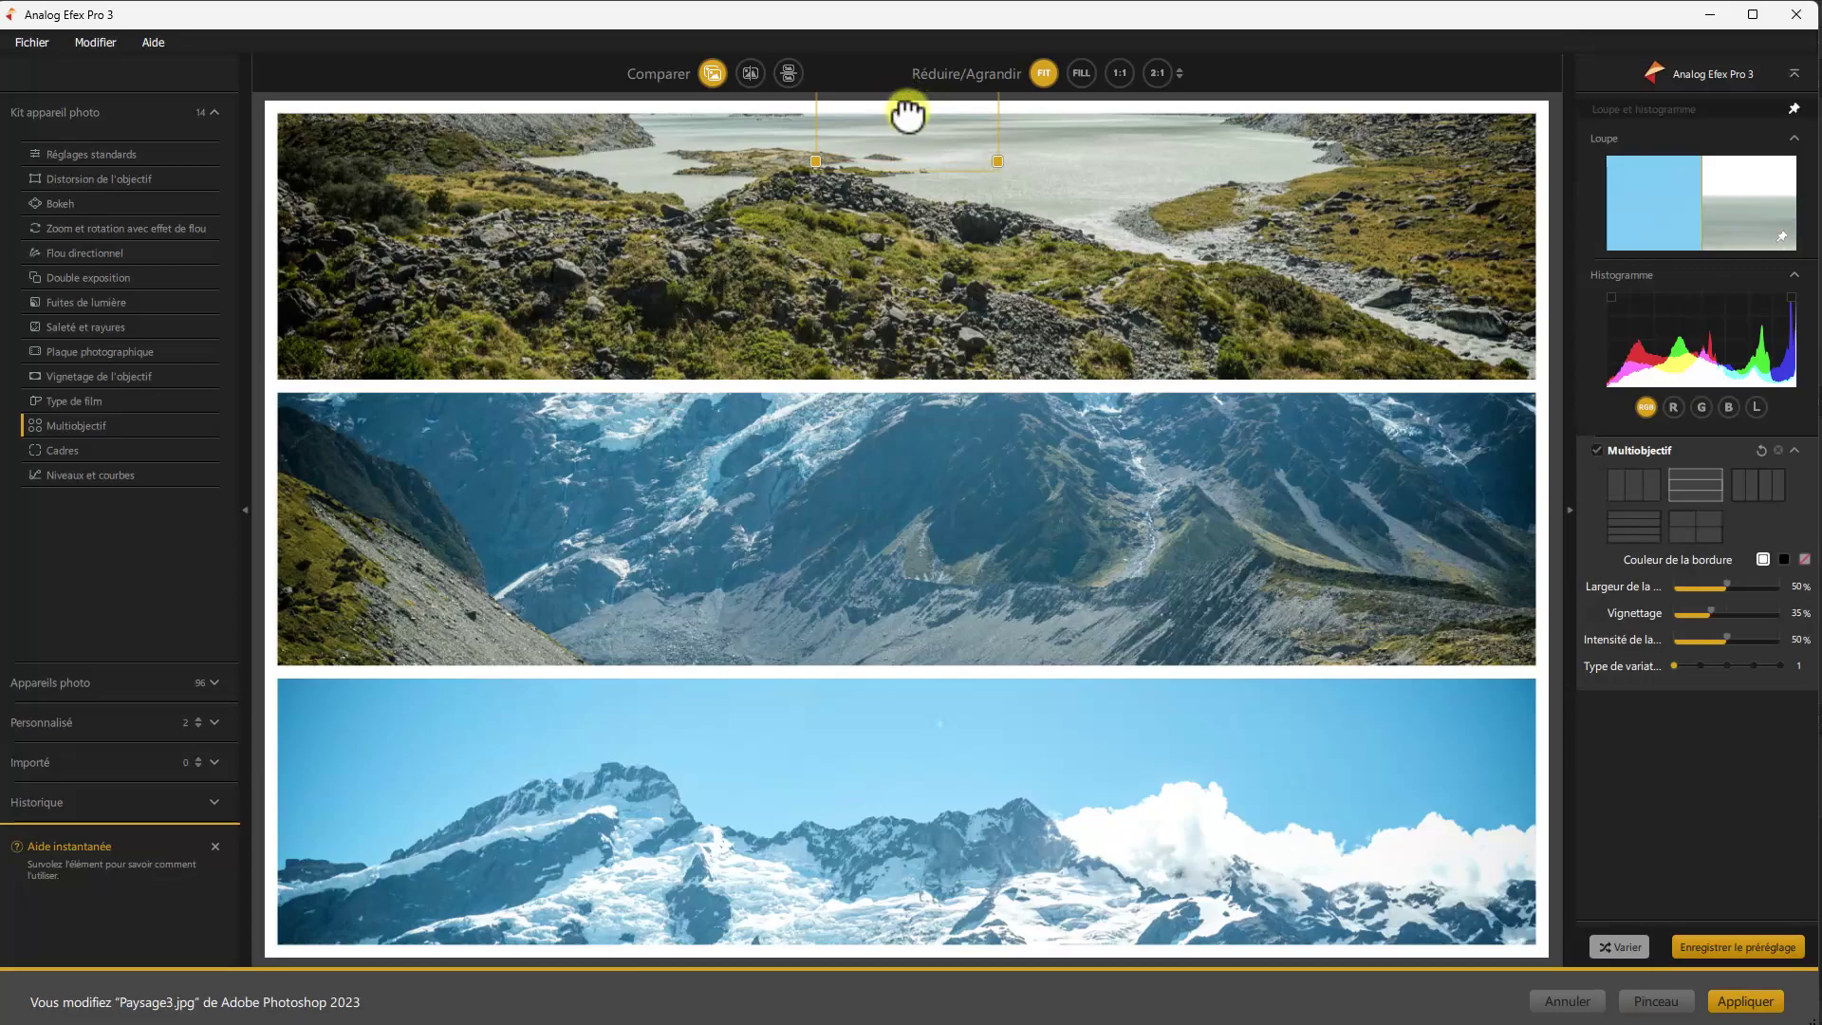
{"action": "left_click_drag", "start_coordinate": [906, 113], "coordinate": [911, 365]}
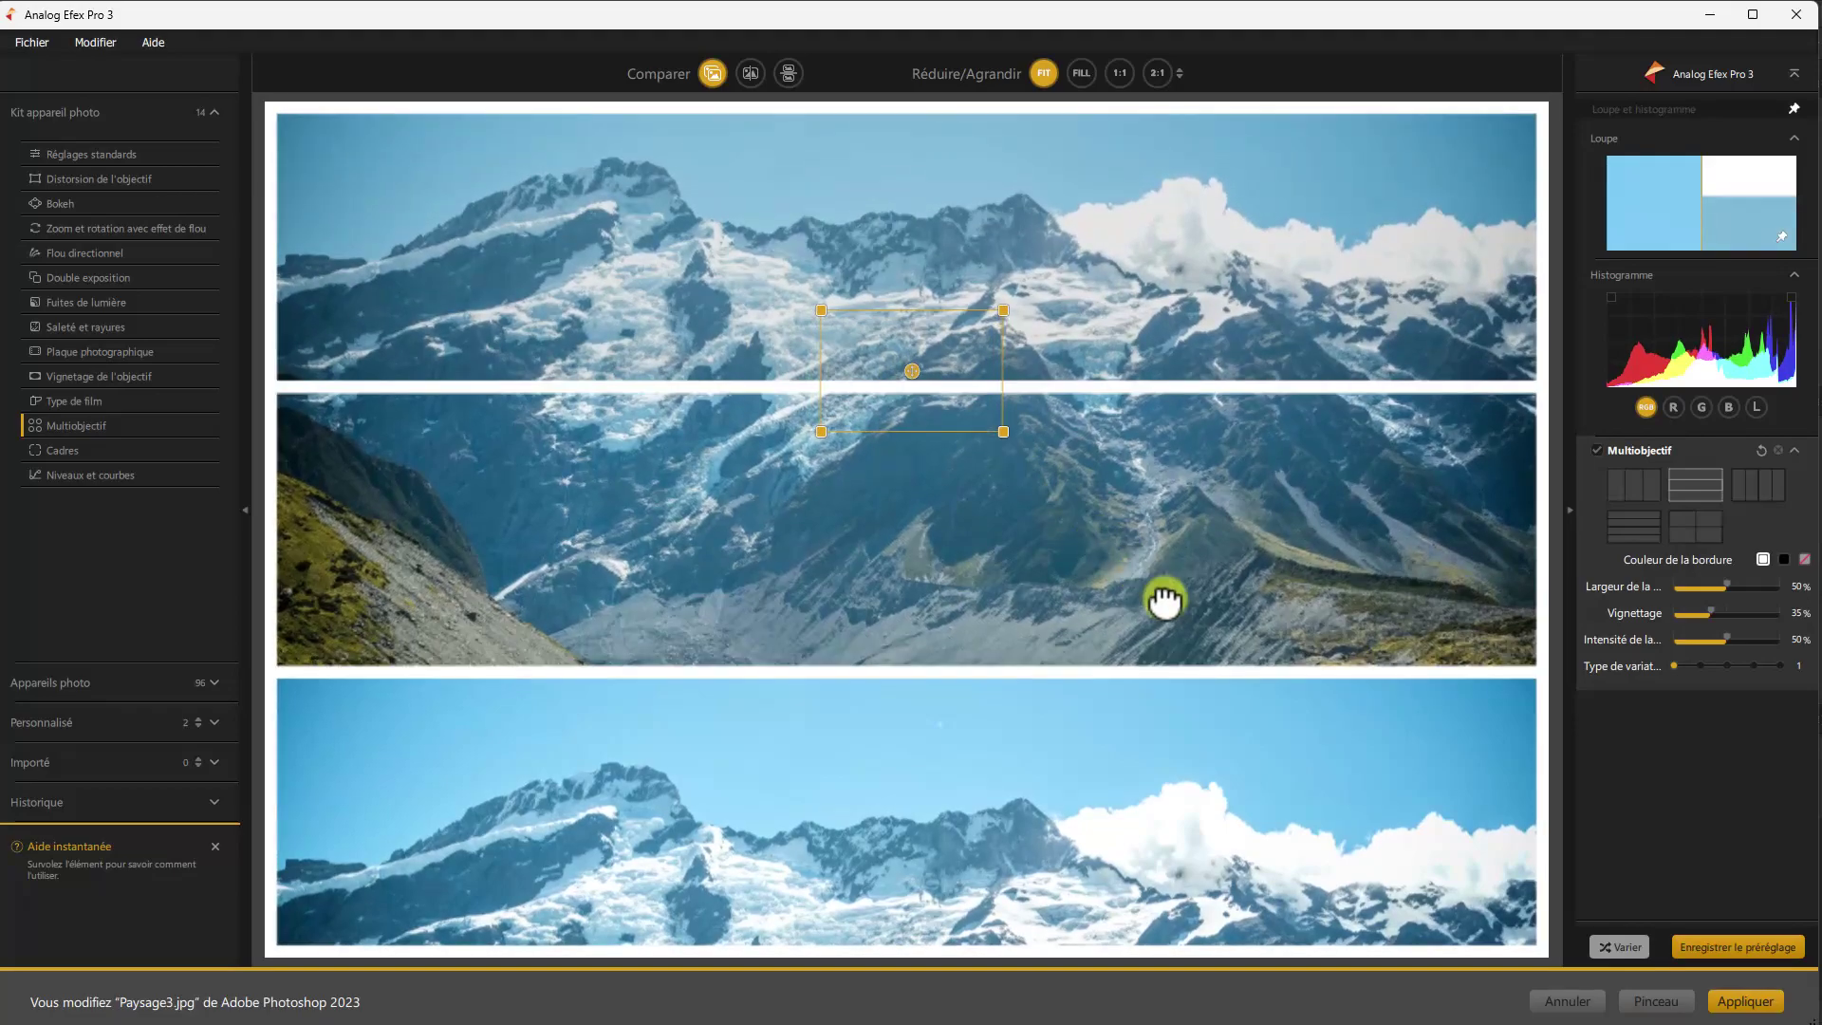
{"action": "left_click_drag", "start_coordinate": [867, 835], "coordinate": [992, 911]}
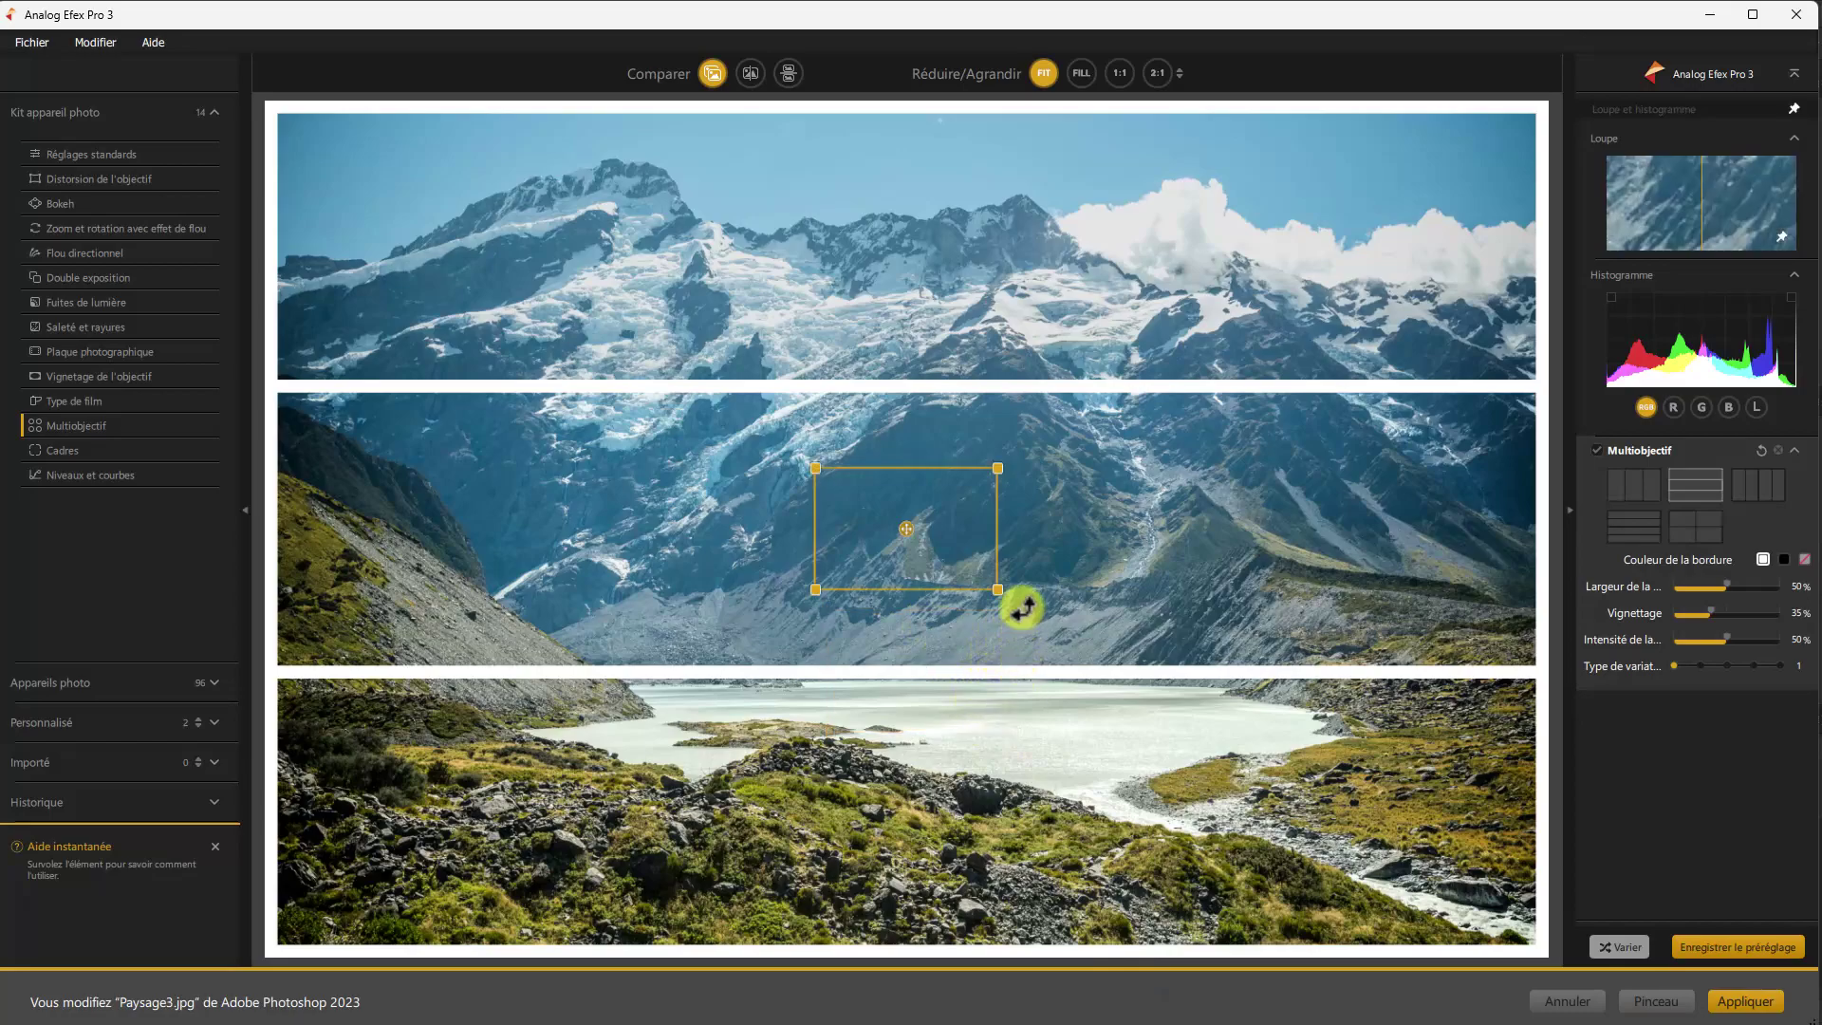
{"action": "mouse_move", "coordinate": [995, 589]}
{"action": "left_mouse_down"}
{"action": "mouse_move", "coordinate": [1006, 624]}
{"action": "mouse_move", "coordinate": [1006, 608]}
{"action": "left_mouse_up"}
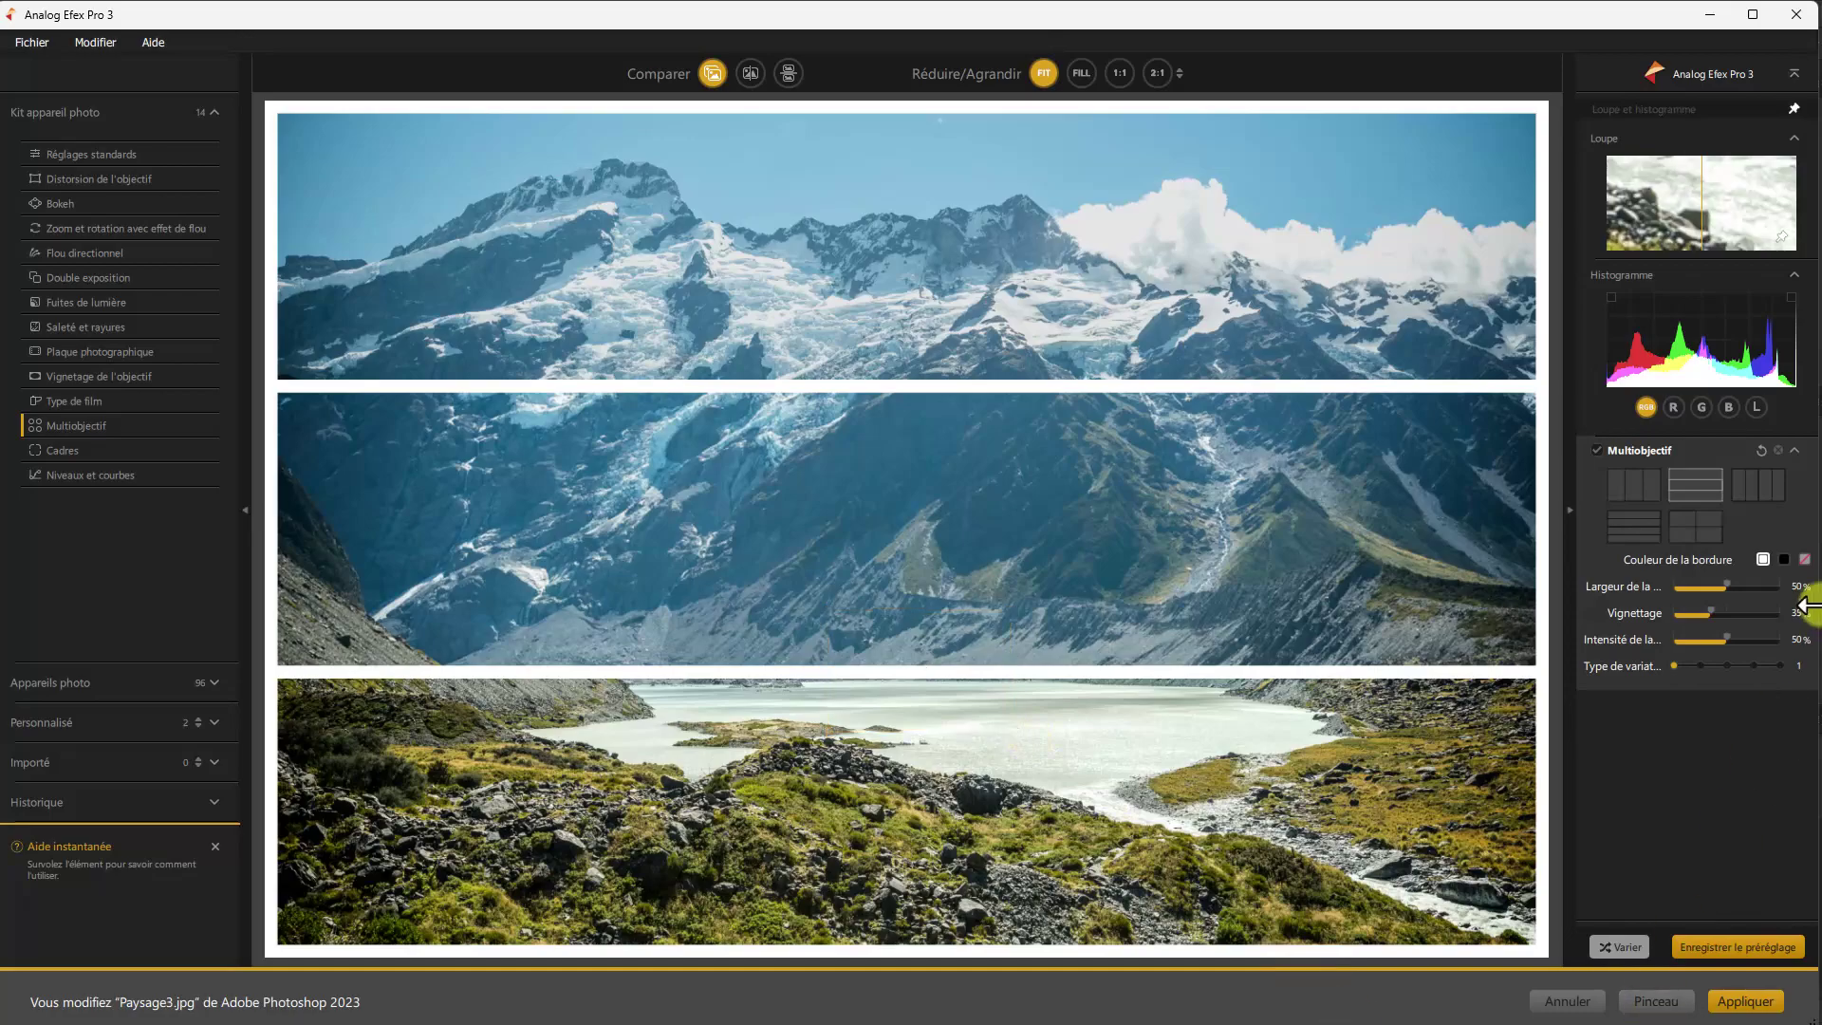
Step: Try the black and borderless options for the Multiobjectif frames, restore the white border and set its width to 16%
{"action": "left_click", "coordinate": [1785, 559]}
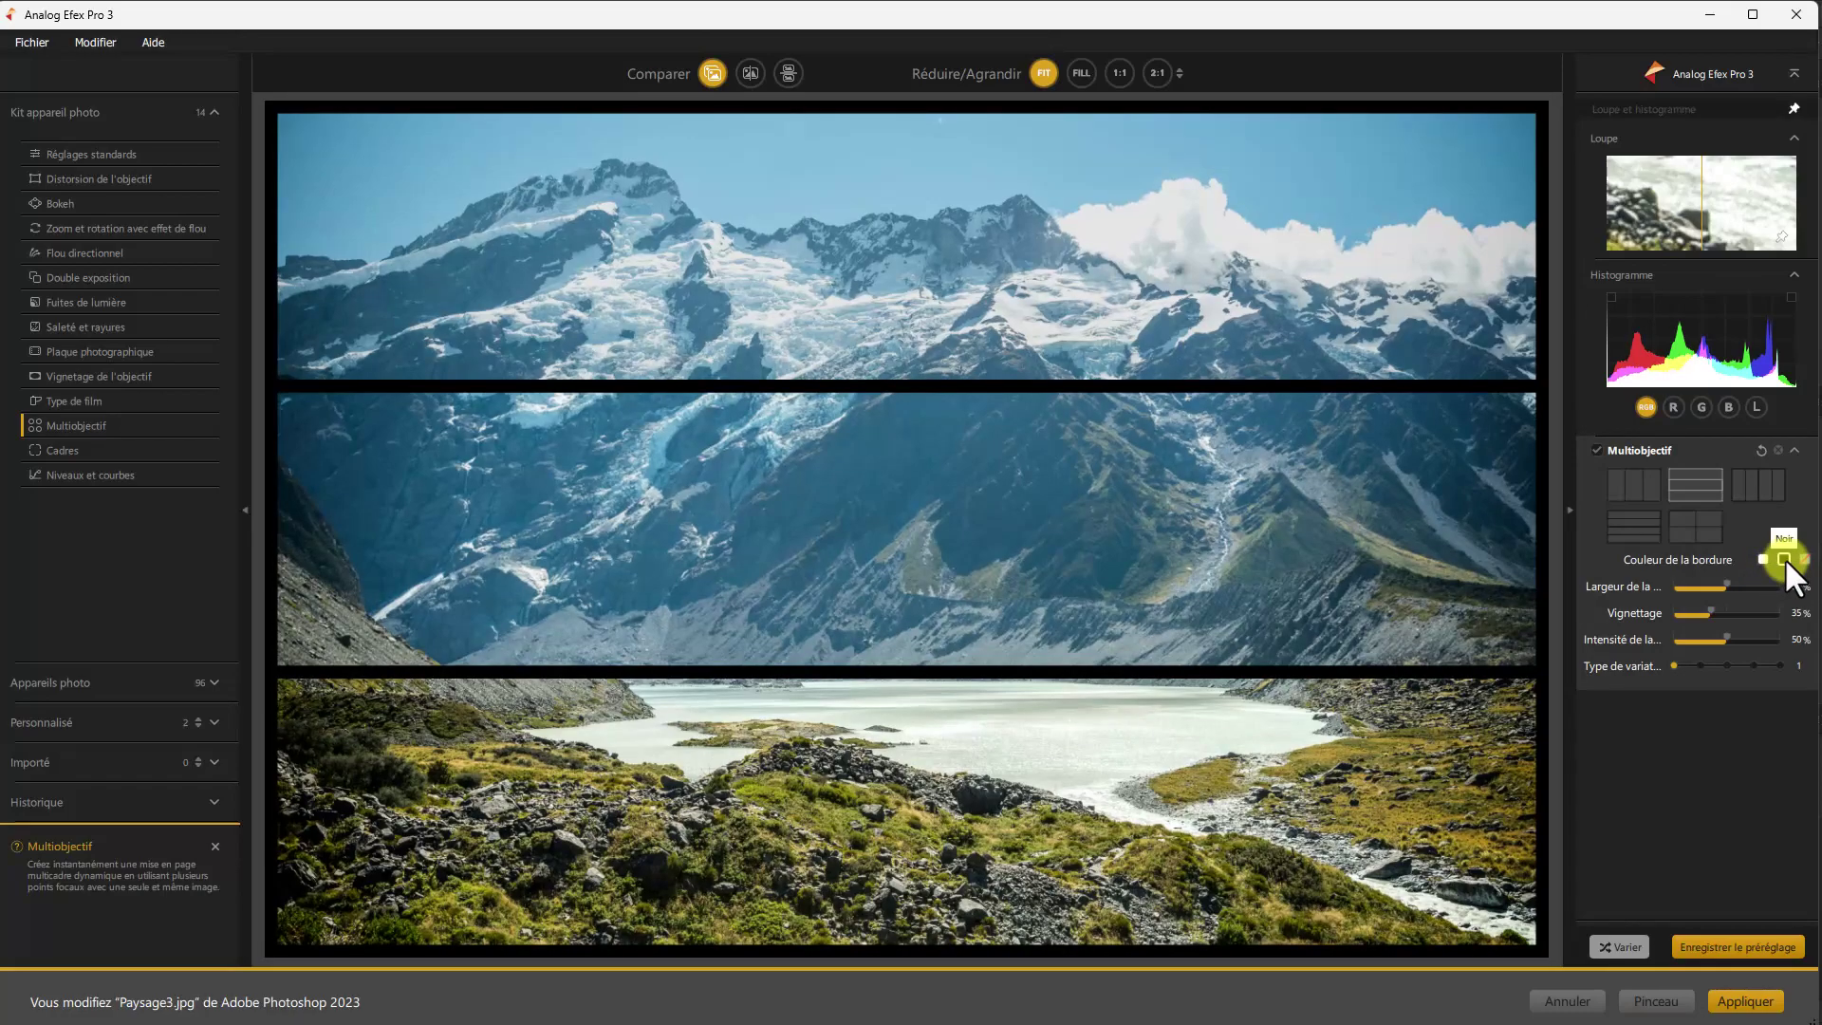
{"action": "left_click", "coordinate": [1804, 560]}
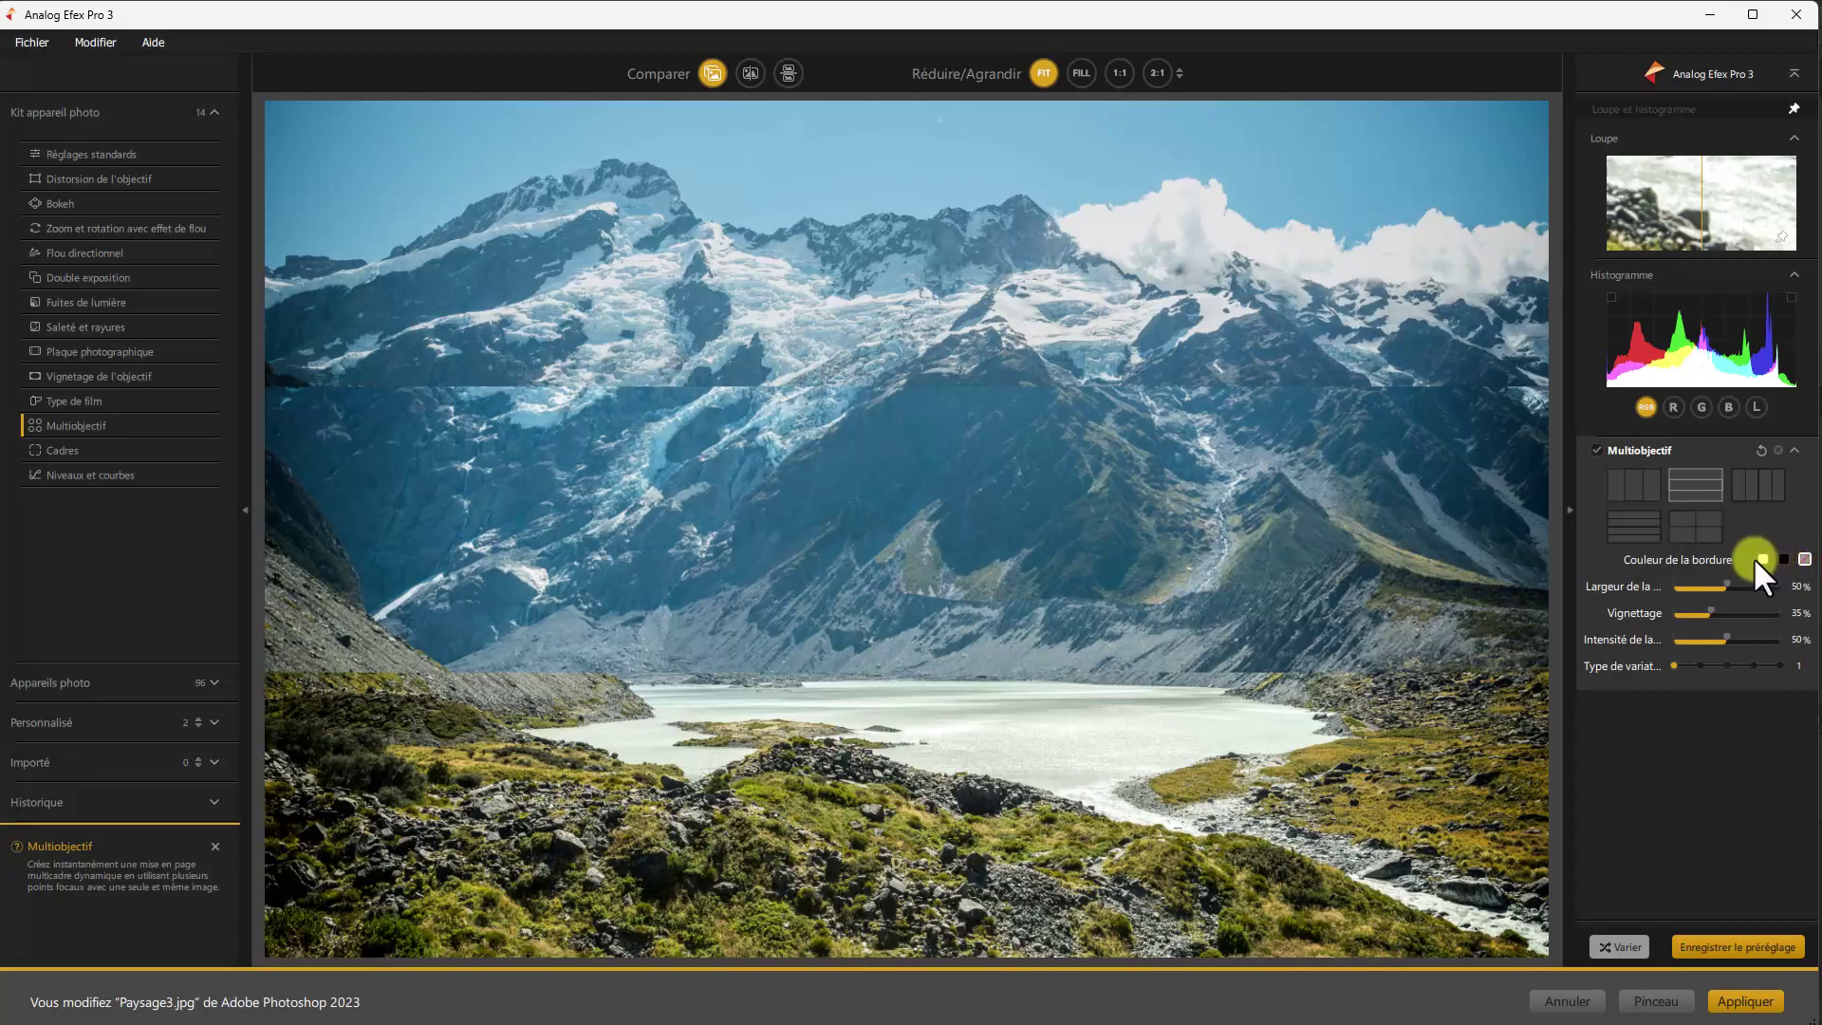
{"action": "left_click", "coordinate": [1763, 558]}
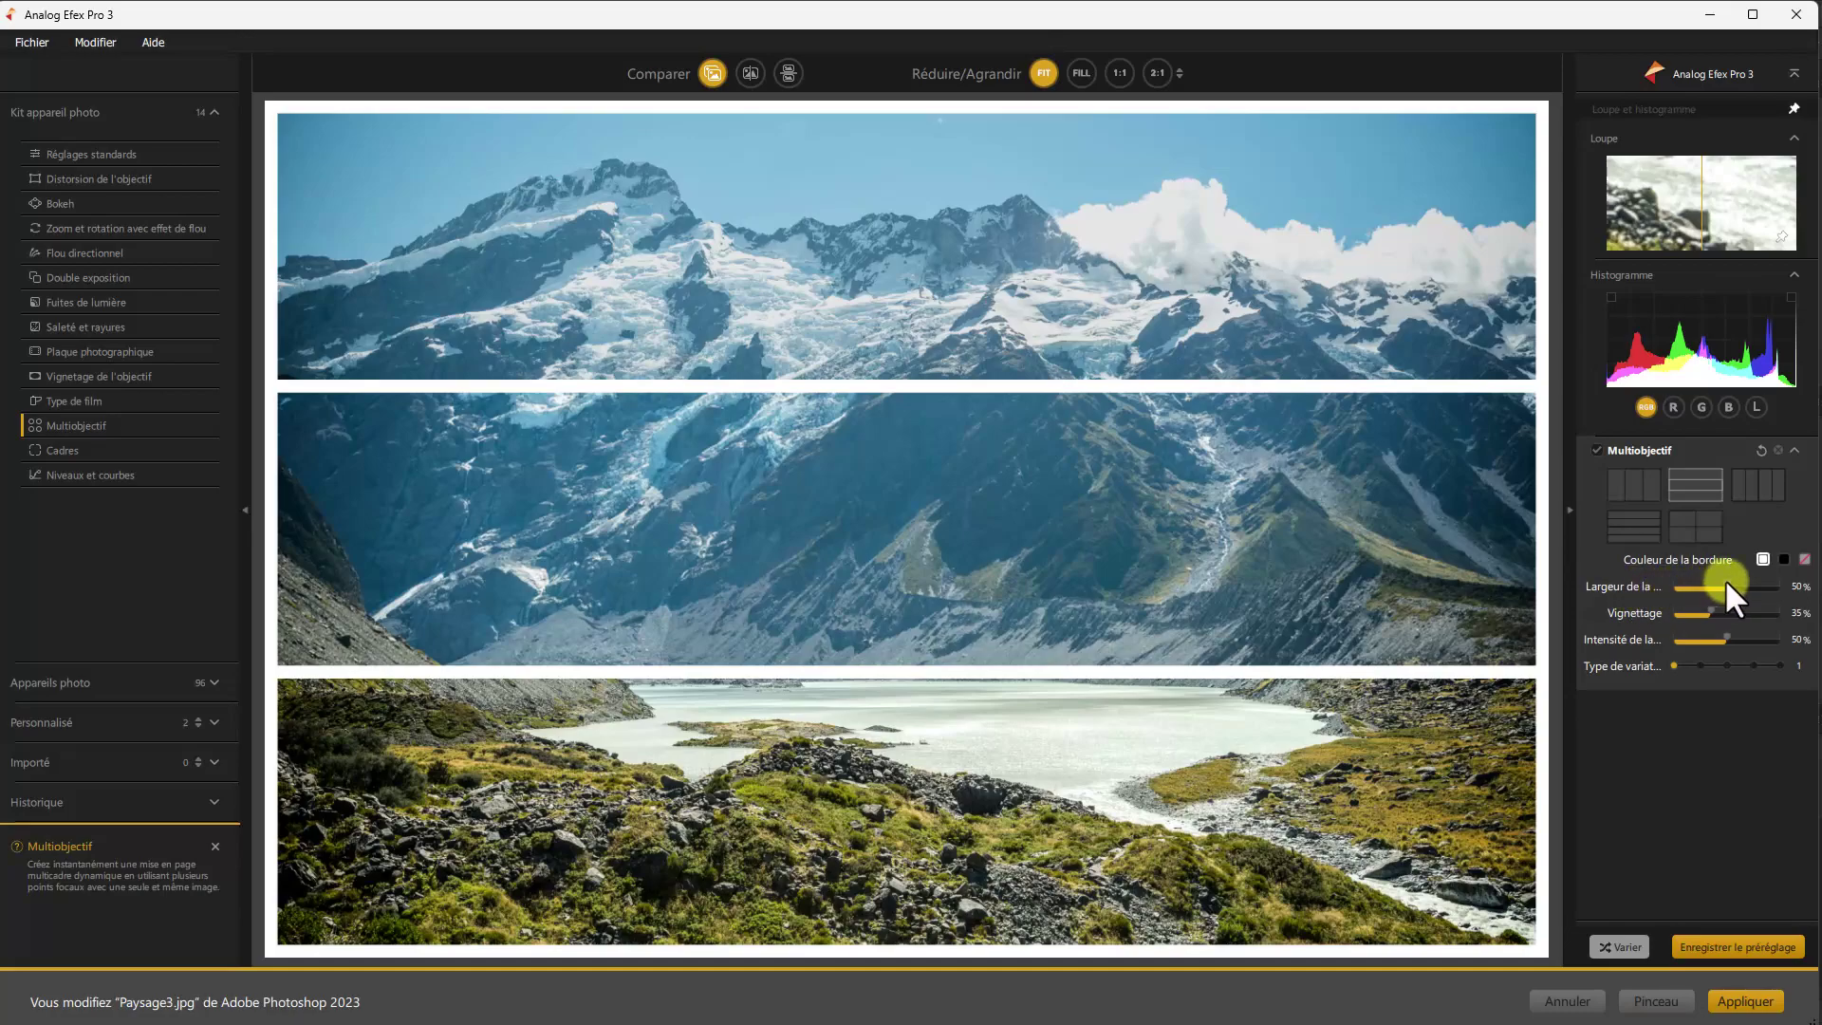
{"action": "left_click_drag", "start_coordinate": [1726, 581], "coordinate": [1693, 588]}
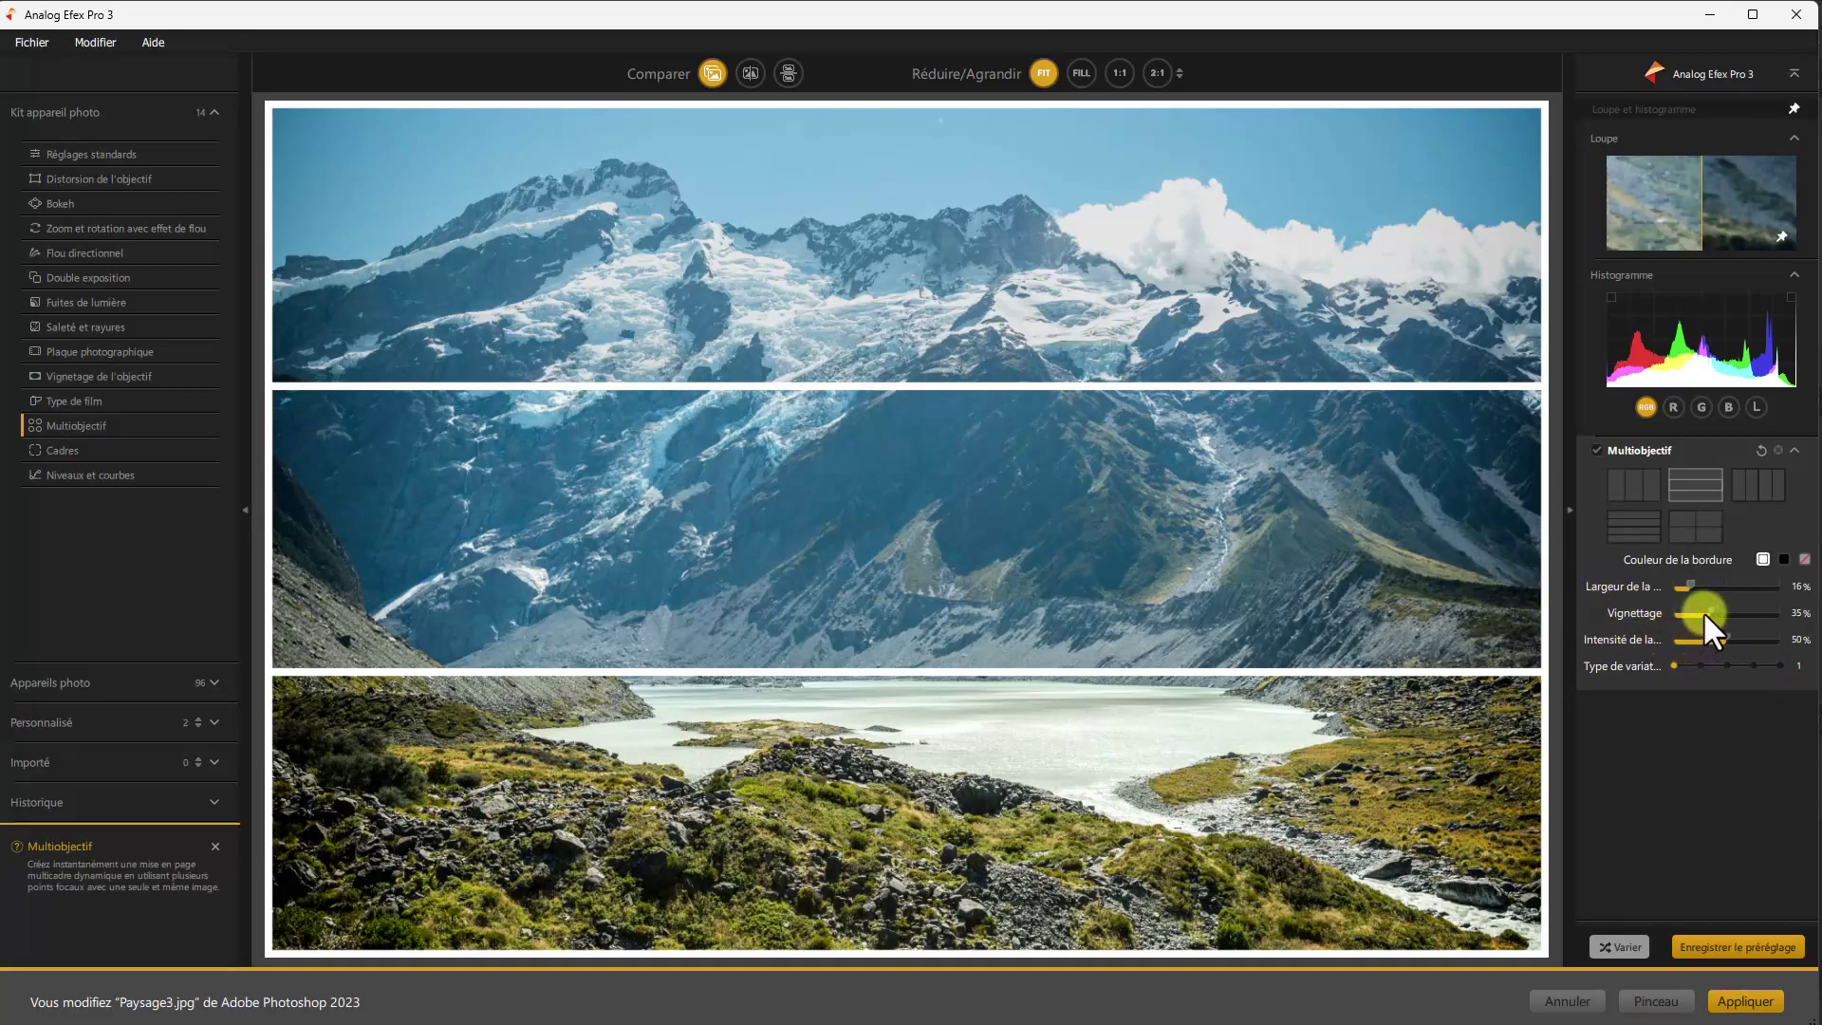
Step: Switch Multiobjectif to the two-by-two layout, with vignetting at 44% and variation intensity at 63%
{"action": "left_click", "coordinate": [1683, 522]}
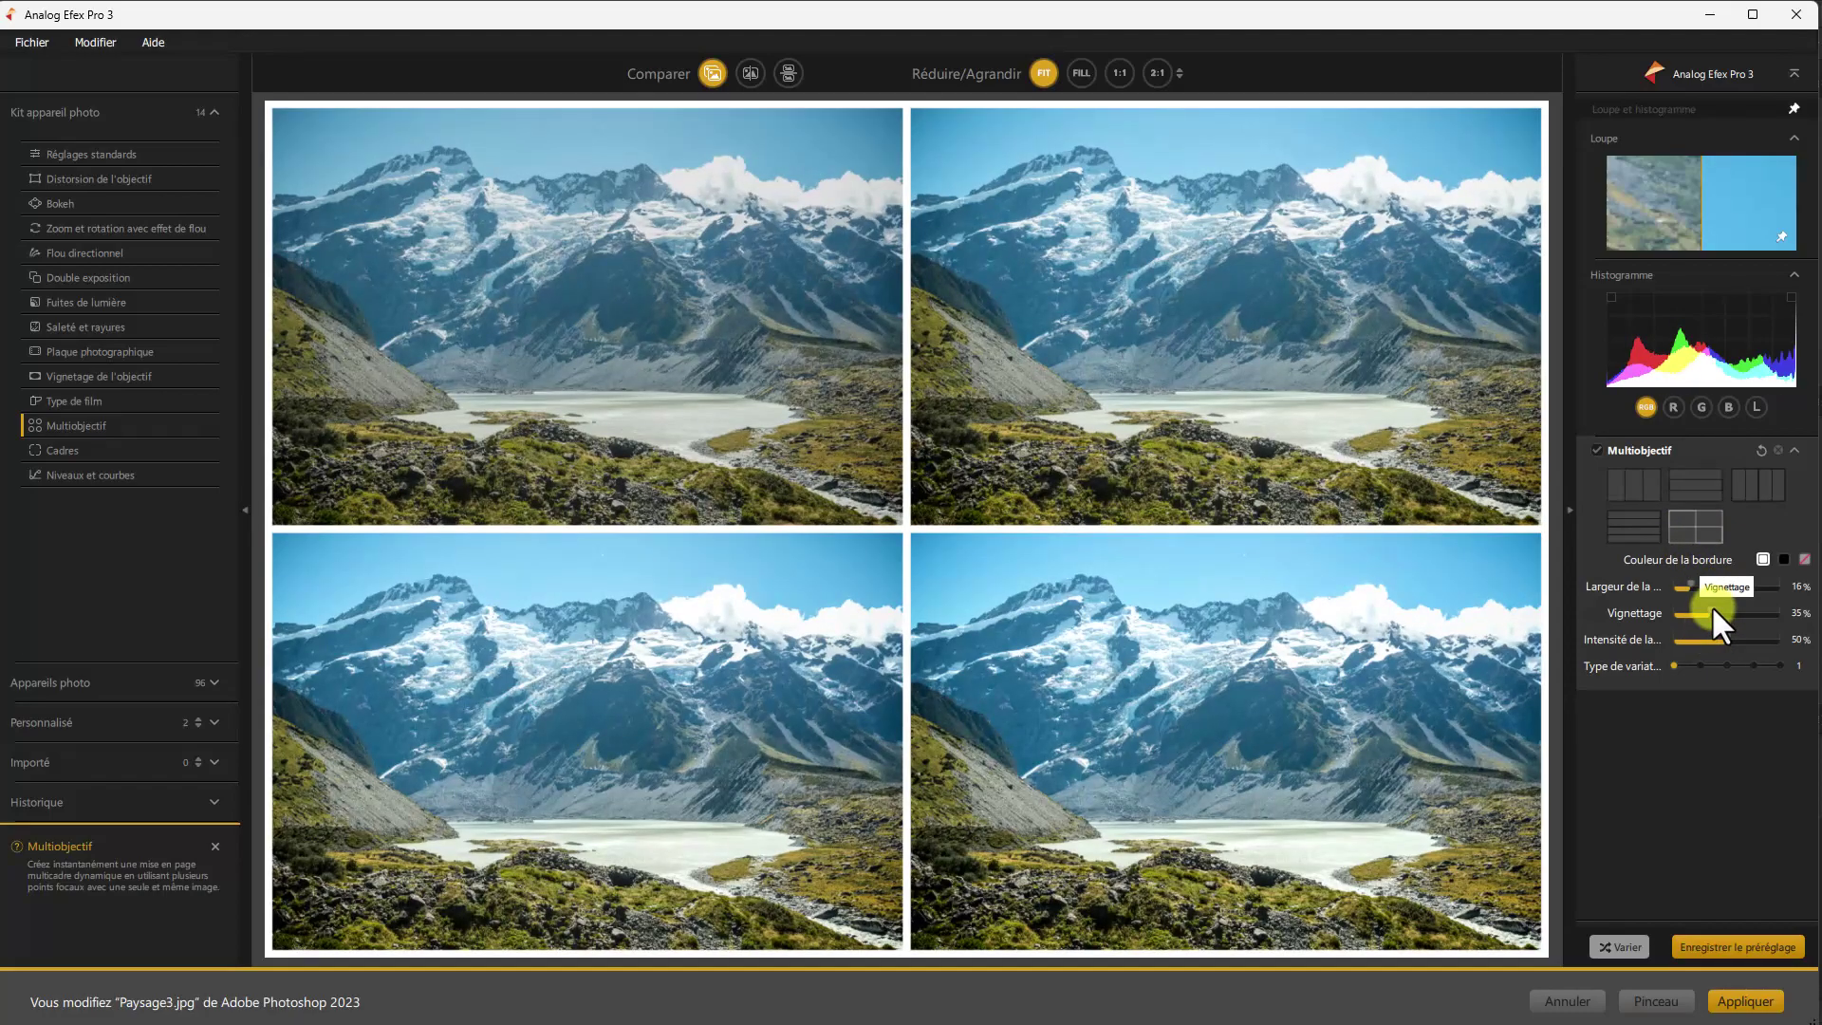
{"action": "left_click_drag", "start_coordinate": [1712, 611], "coordinate": [1751, 611]}
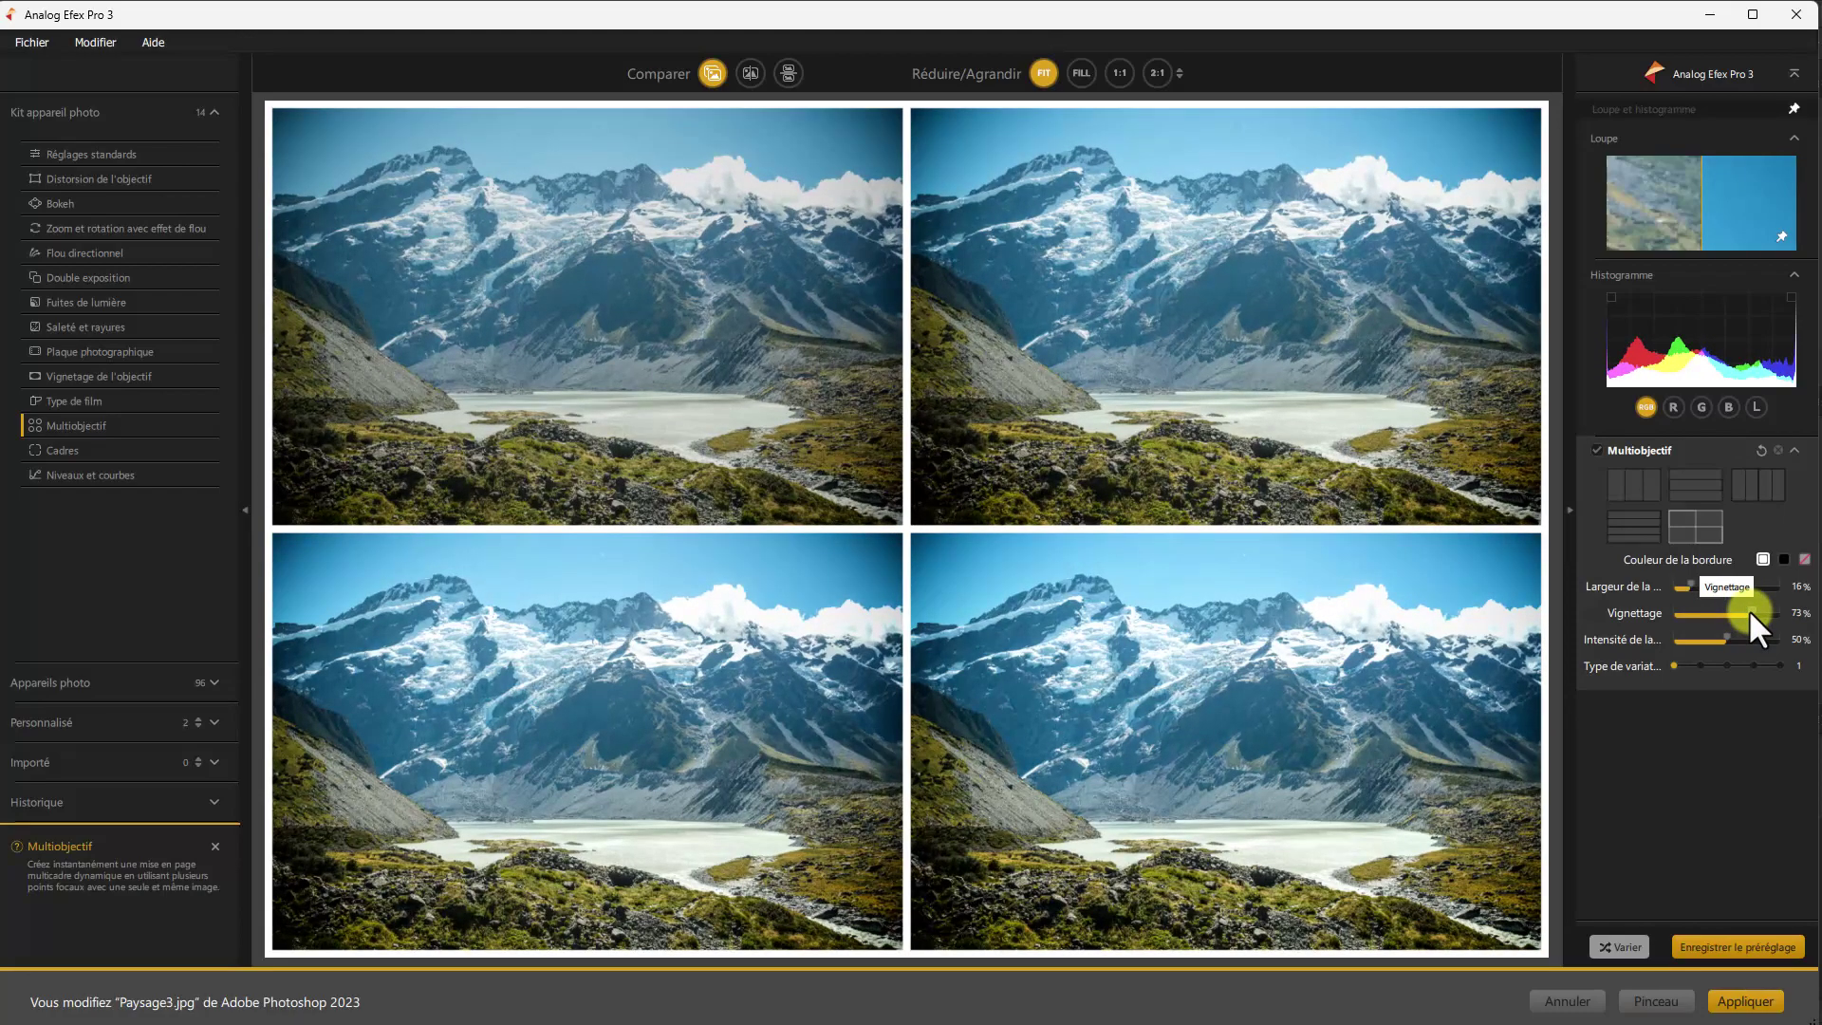
{"action": "mouse_move", "coordinate": [1750, 609]}
{"action": "left_mouse_down"}
{"action": "mouse_move", "coordinate": [1777, 613]}
{"action": "mouse_move", "coordinate": [1706, 607]}
{"action": "mouse_move", "coordinate": [1728, 634]}
{"action": "mouse_move", "coordinate": [1768, 631]}
{"action": "mouse_move", "coordinate": [1682, 638]}
{"action": "mouse_move", "coordinate": [1742, 636]}
{"action": "left_mouse_up"}
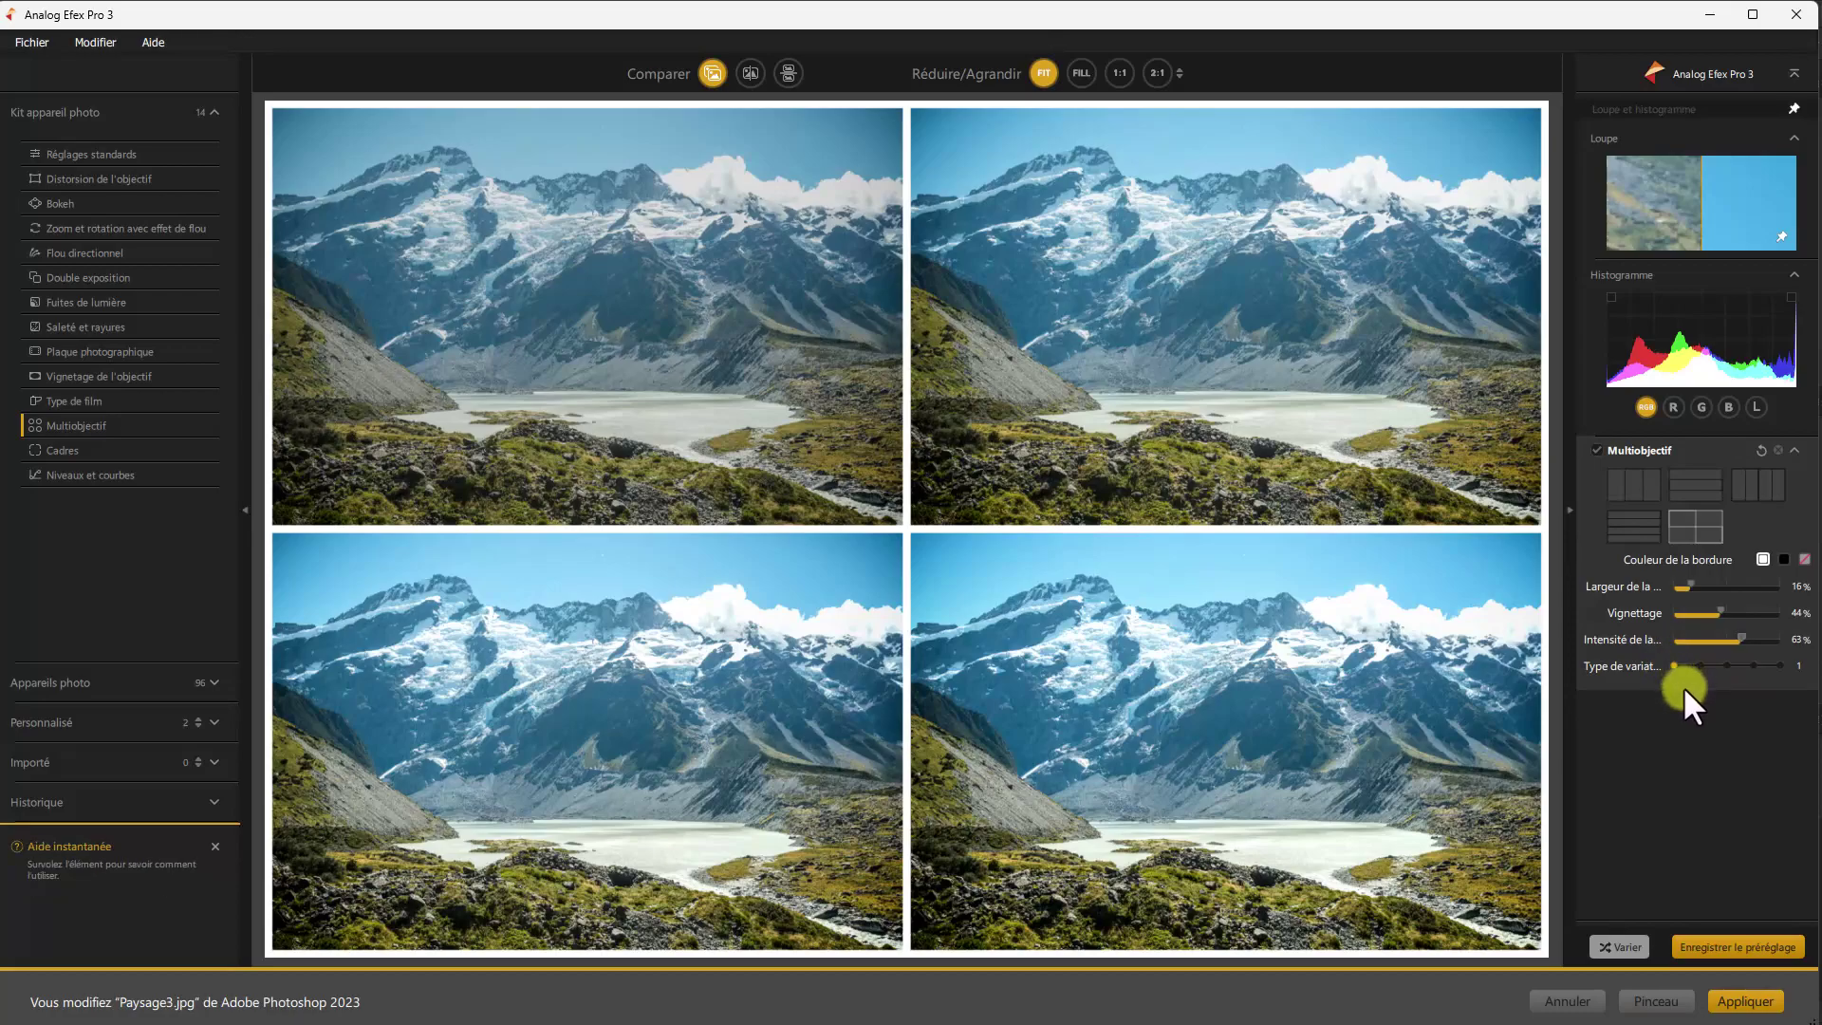
Step: Compare variation types 2 to 5 on the four-image grid and settle on type 2
{"action": "left_click", "coordinate": [1699, 660]}
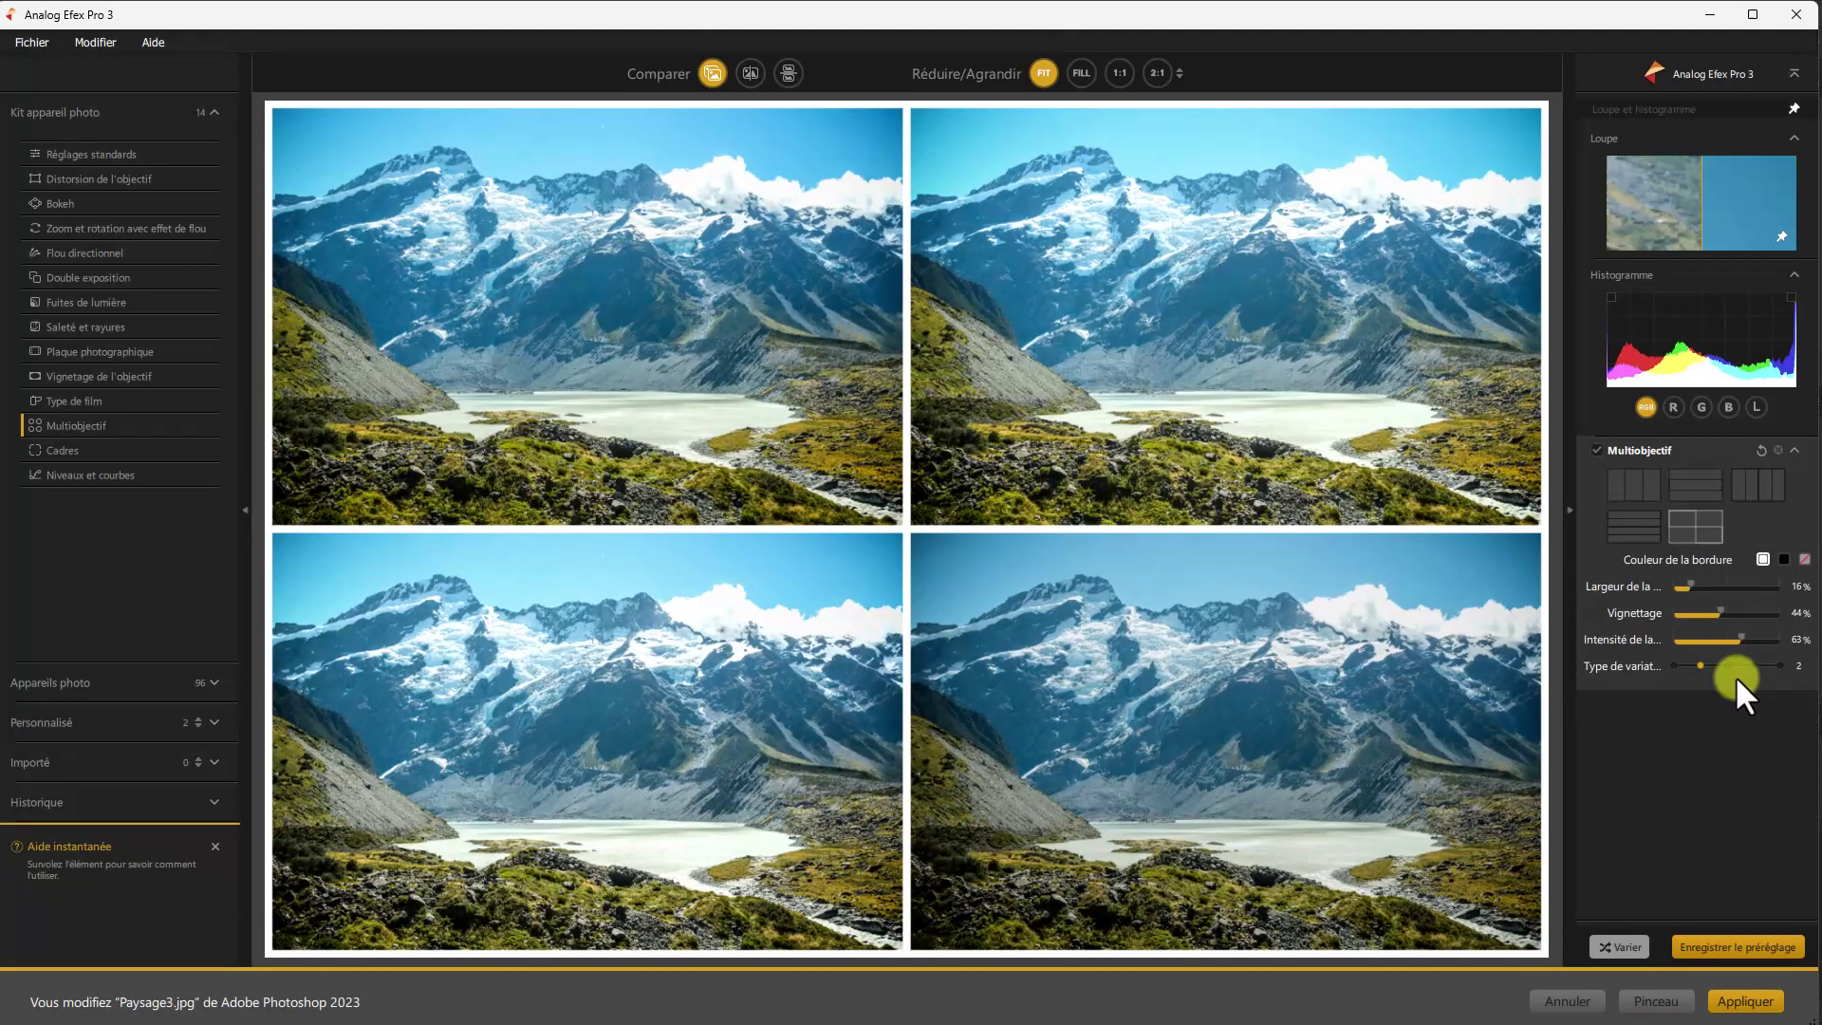
{"action": "left_click", "coordinate": [1730, 668]}
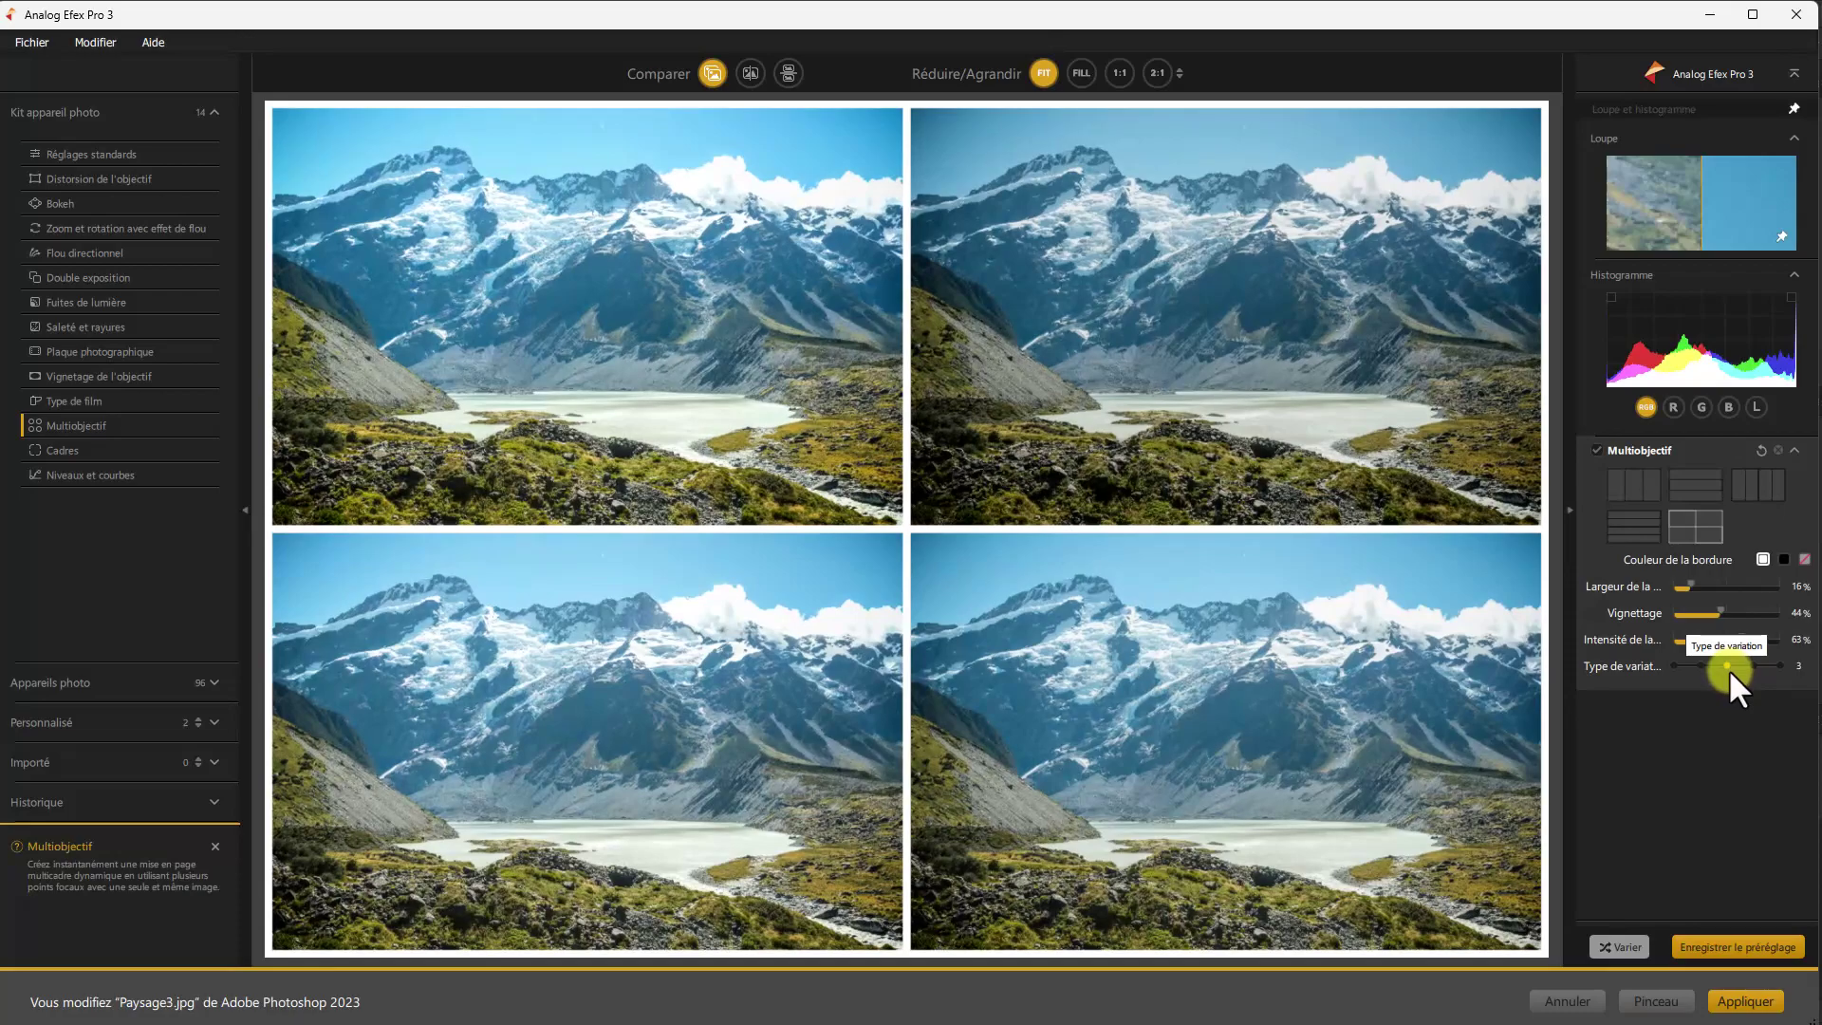
{"action": "left_click", "coordinate": [1753, 668]}
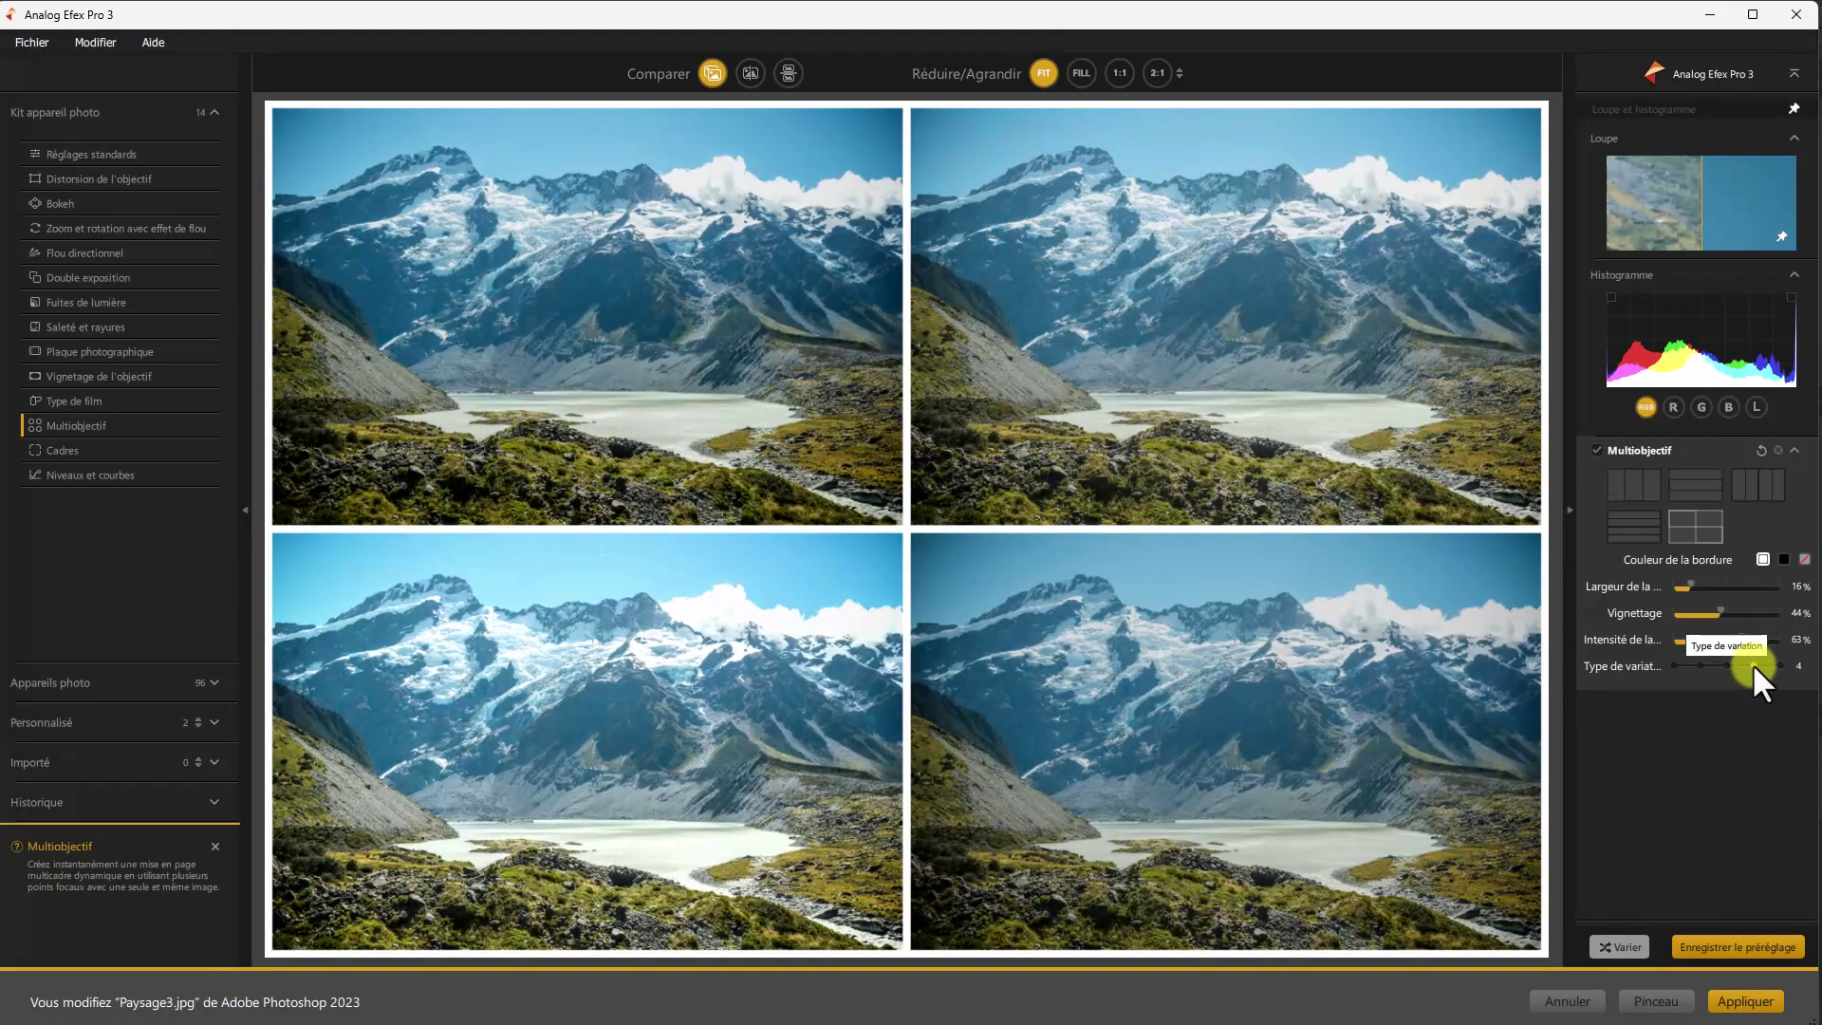
{"action": "left_click", "coordinate": [1777, 665]}
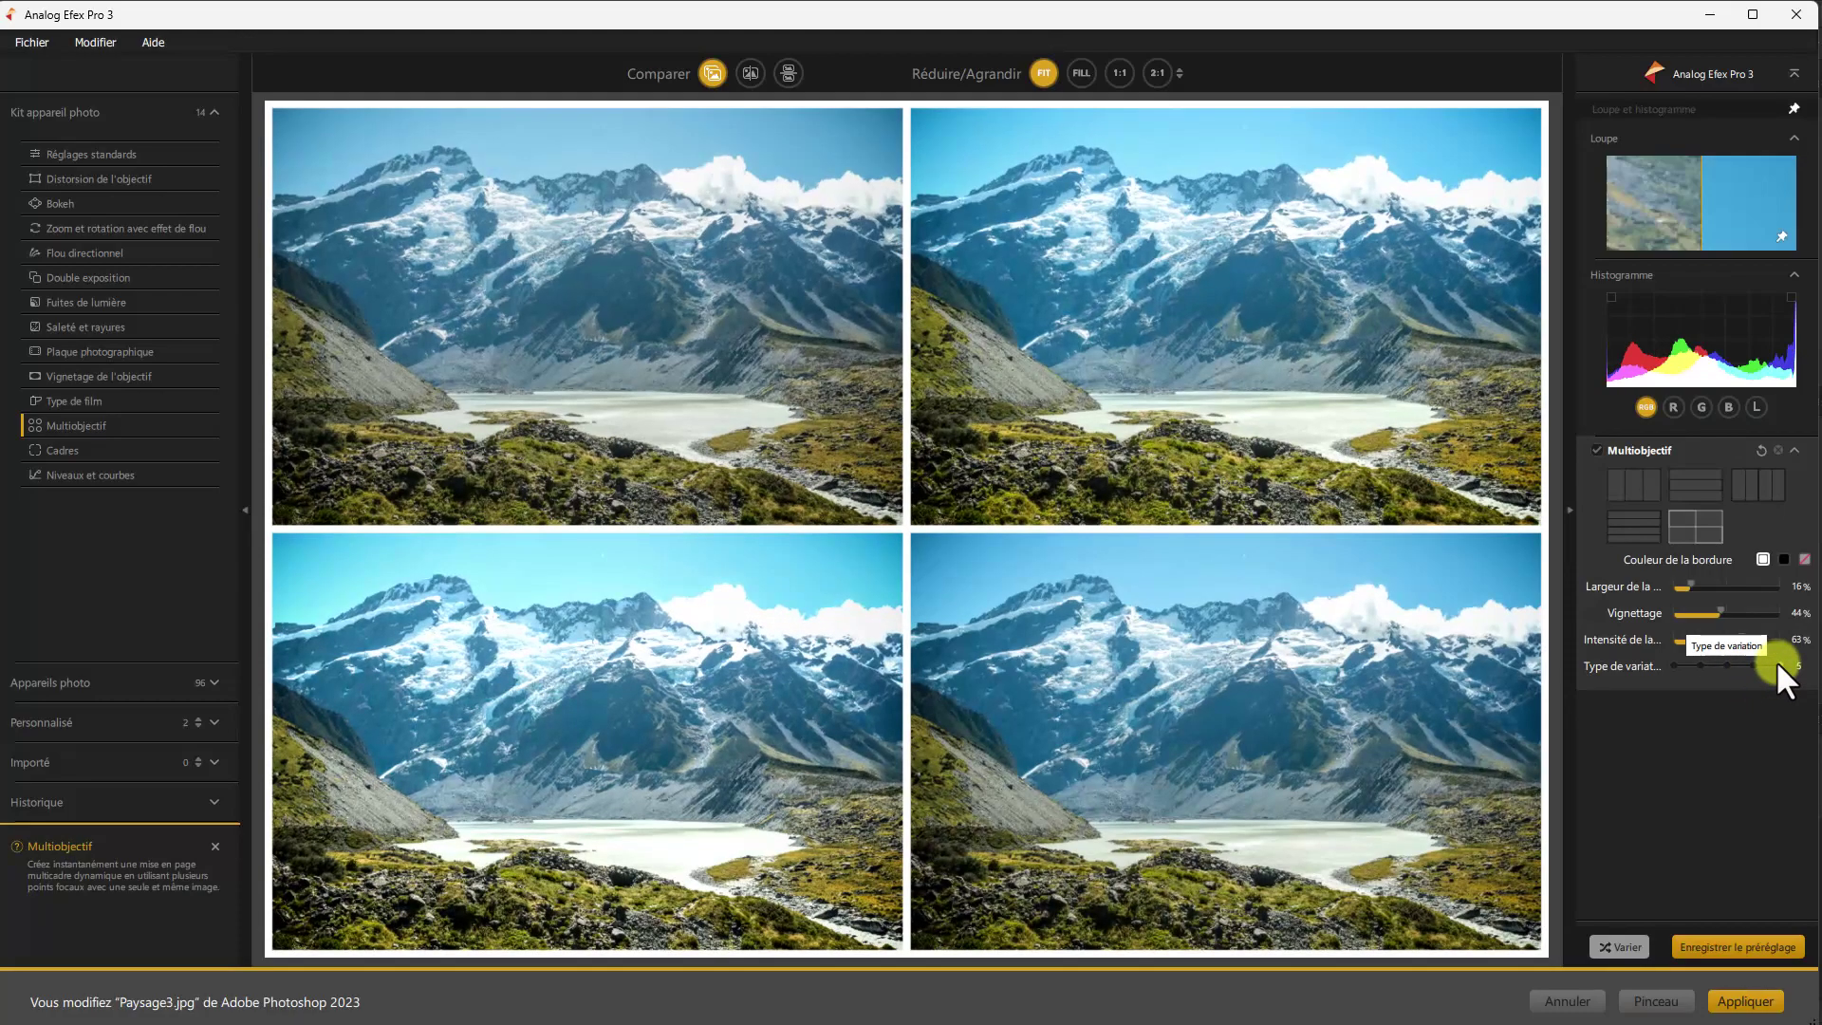
{"action": "left_click", "coordinate": [1700, 664]}
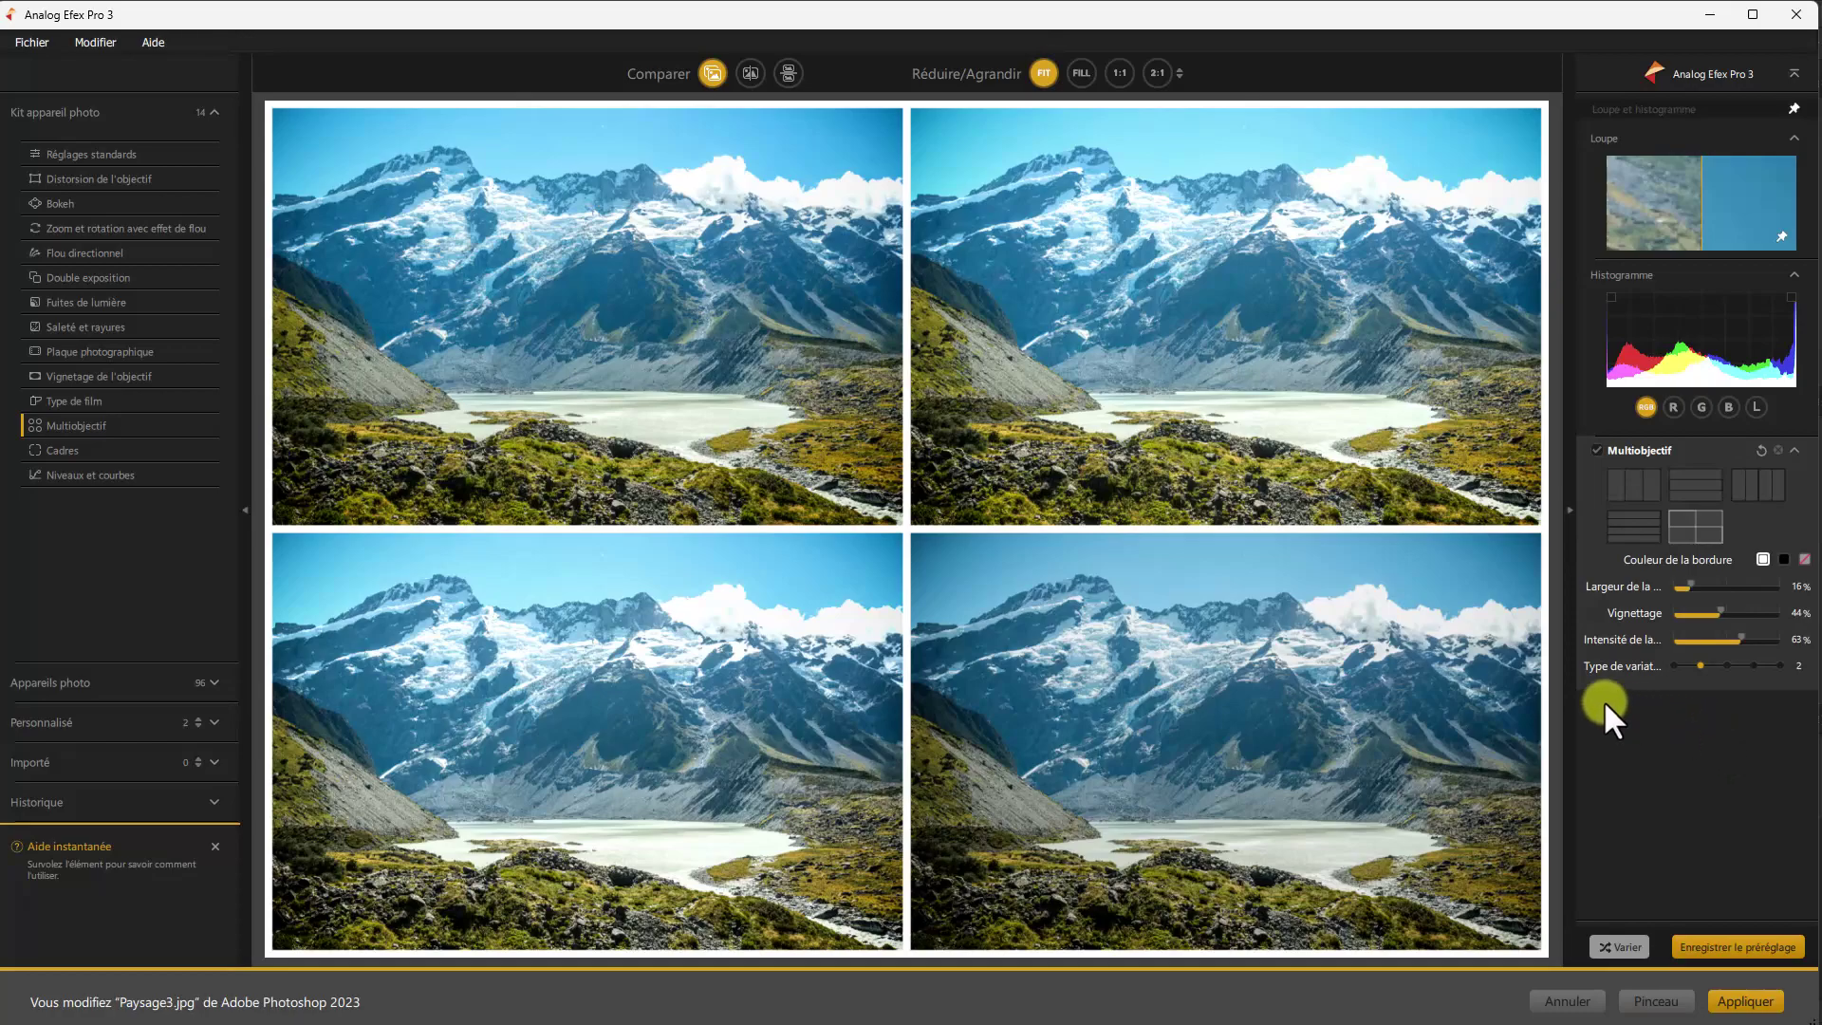
Step: Replace Réglages standards with the Cadres filter on Paysage4.jpg
{"action": "mouse_move", "coordinate": [1123, 757]}
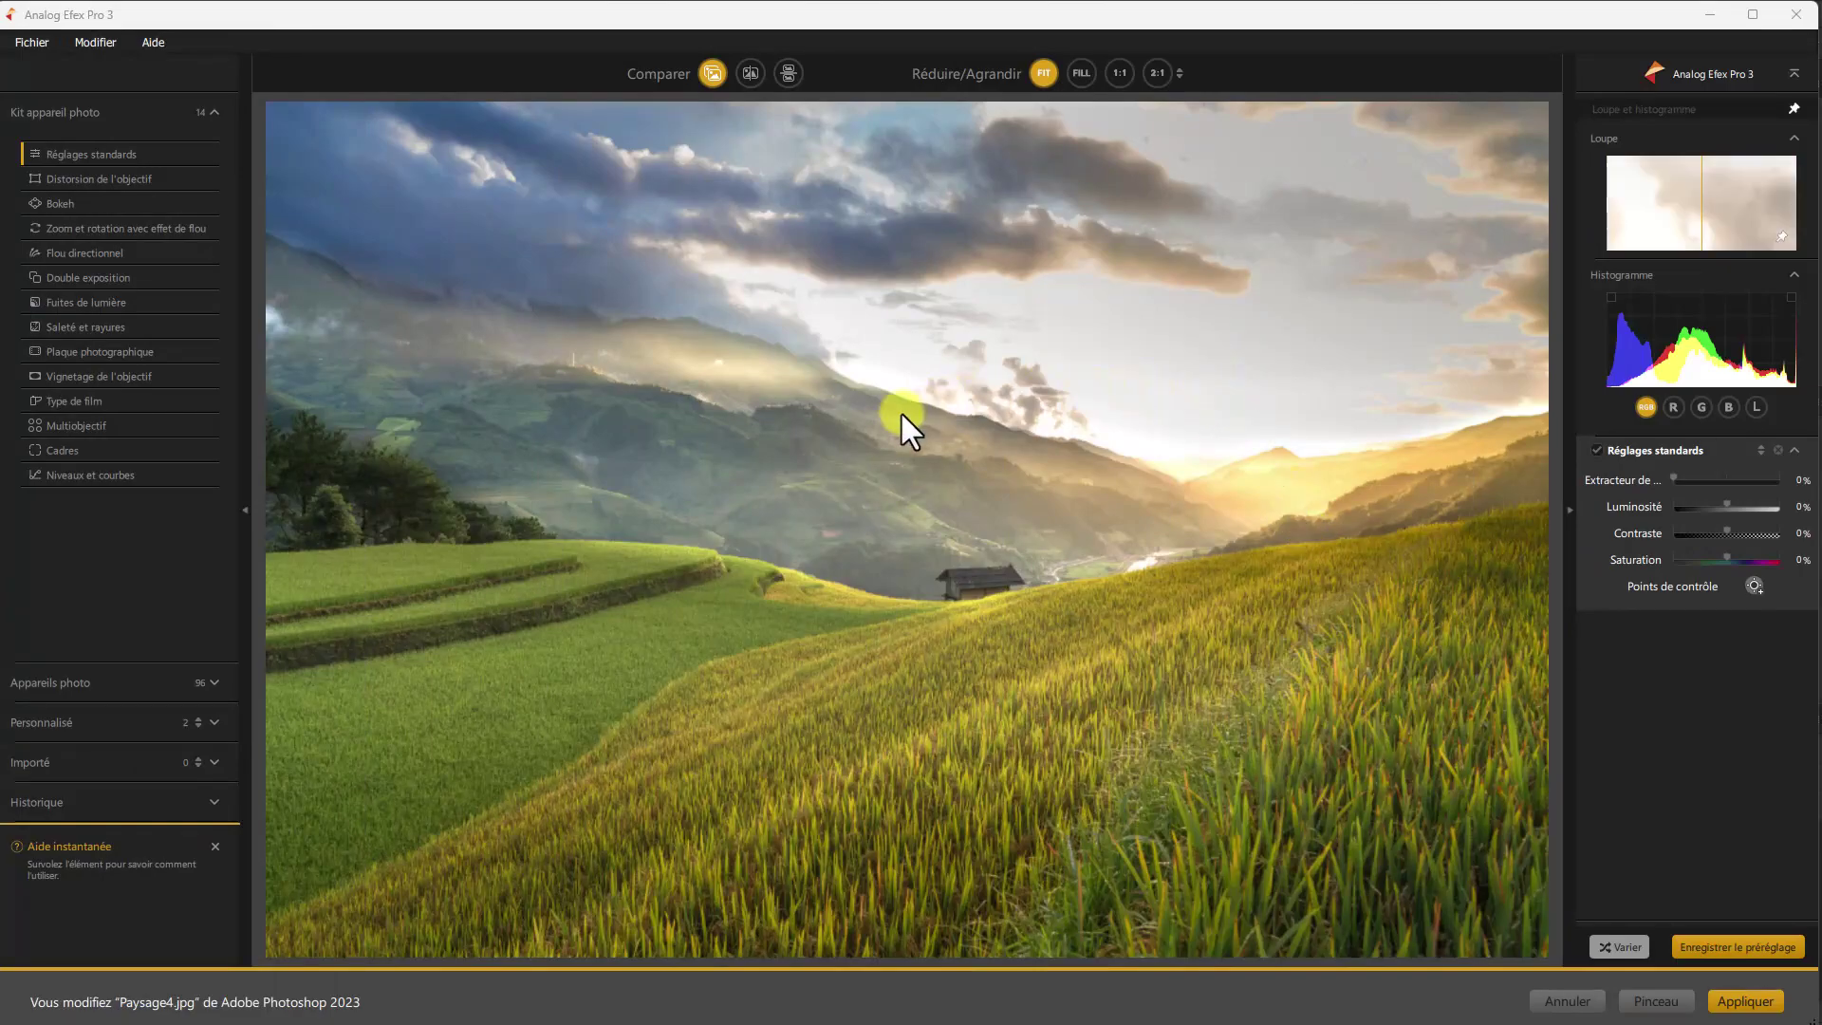
{"action": "left_click", "coordinate": [87, 444]}
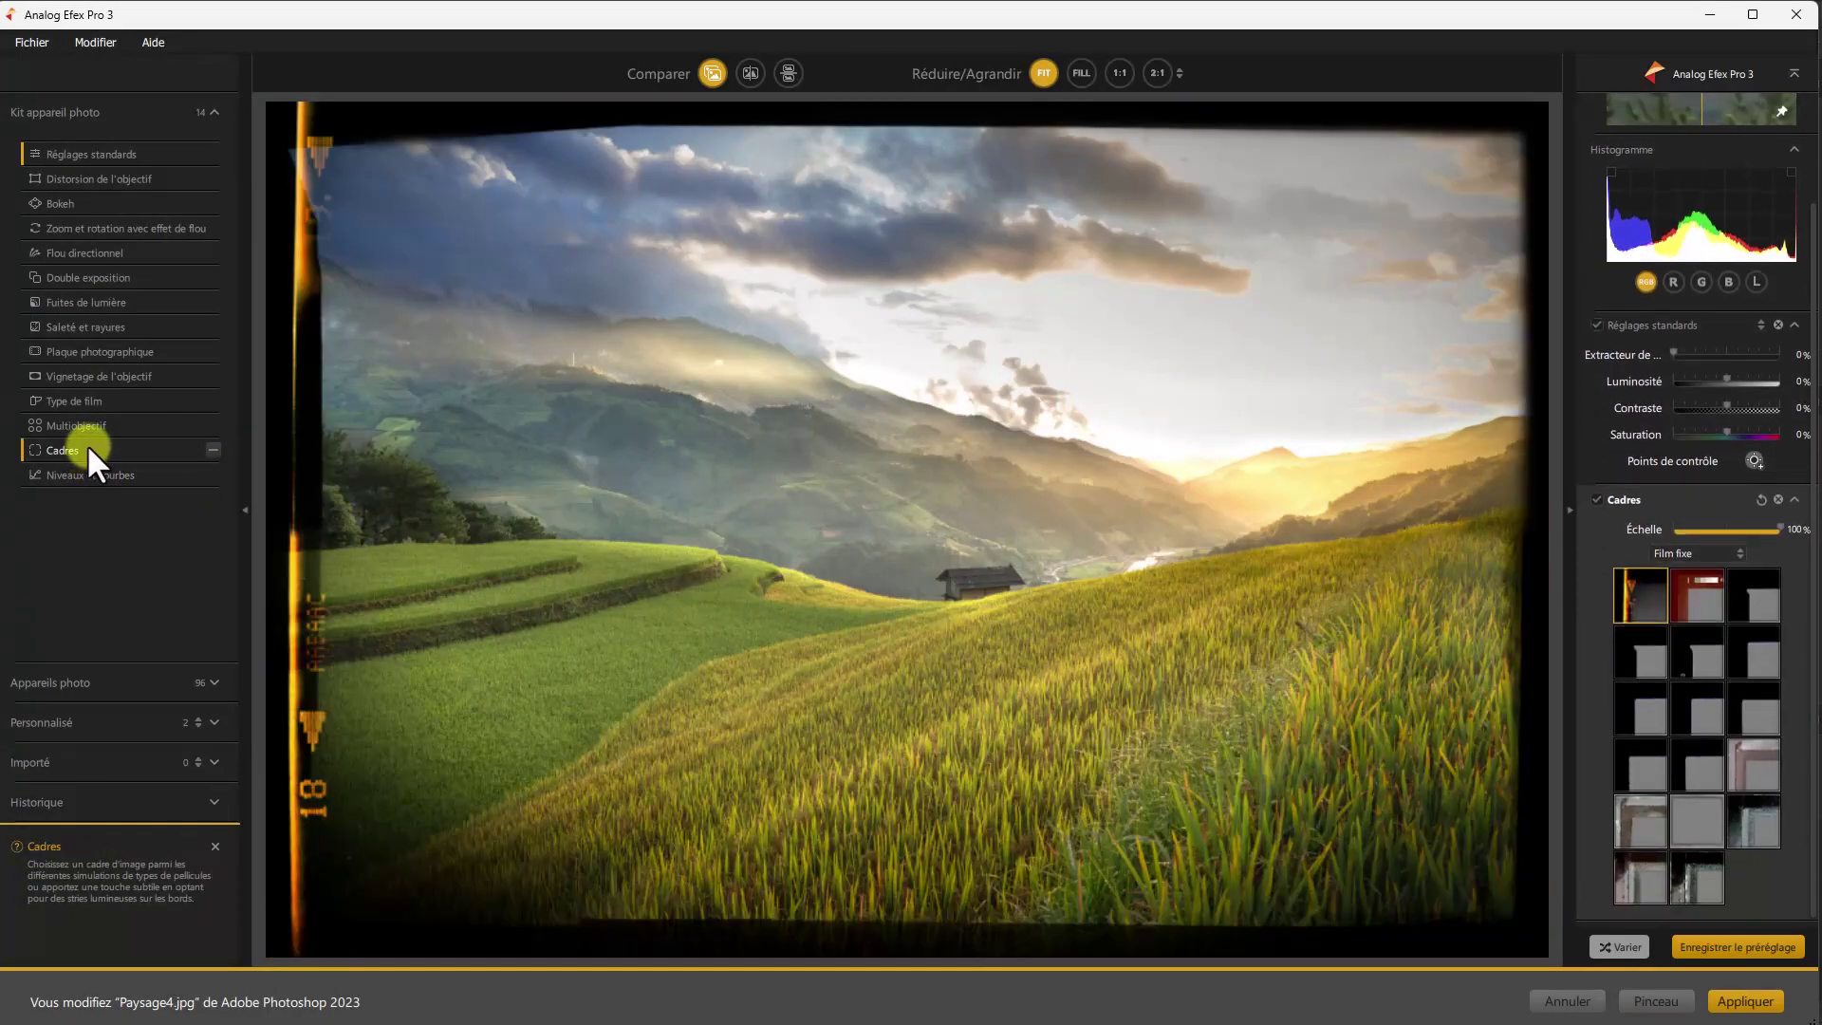
{"action": "left_click", "coordinate": [211, 154]}
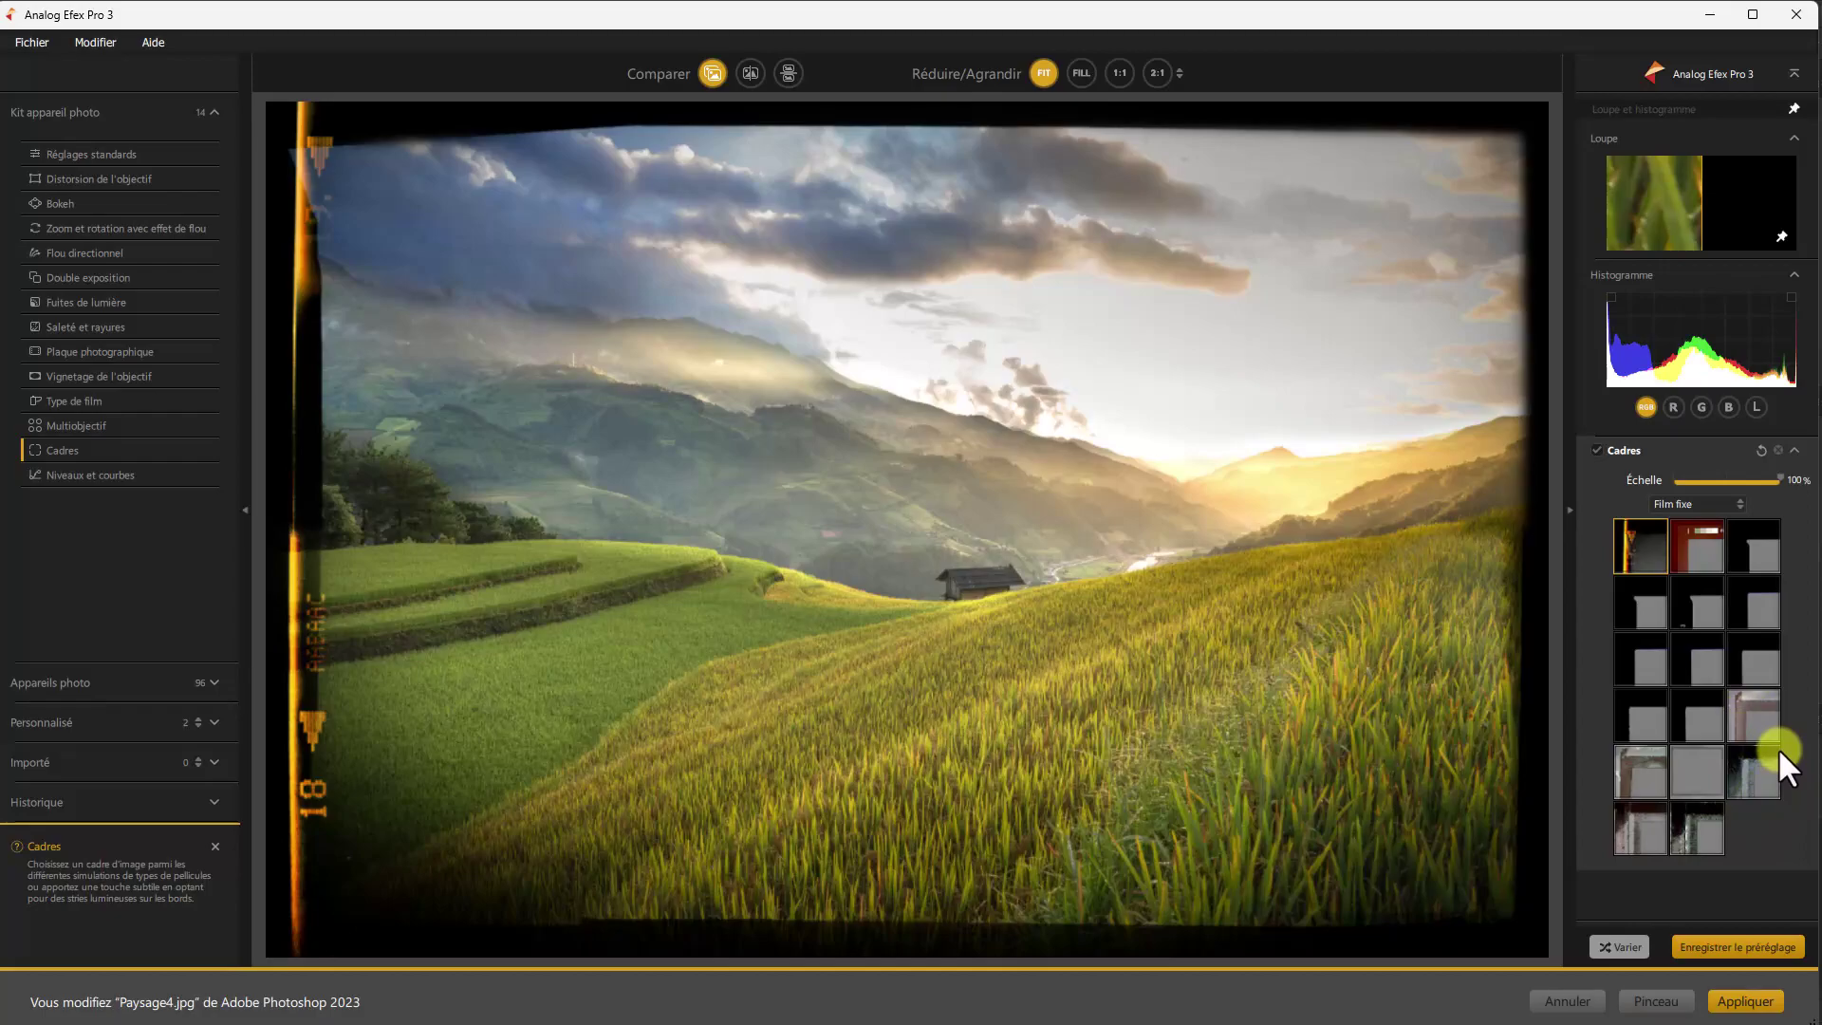
Step: Try the first and the speckled Blanc frames, set the frame scale to 55% and apply the last frame in the set
{"action": "left_click", "coordinate": [1740, 503]}
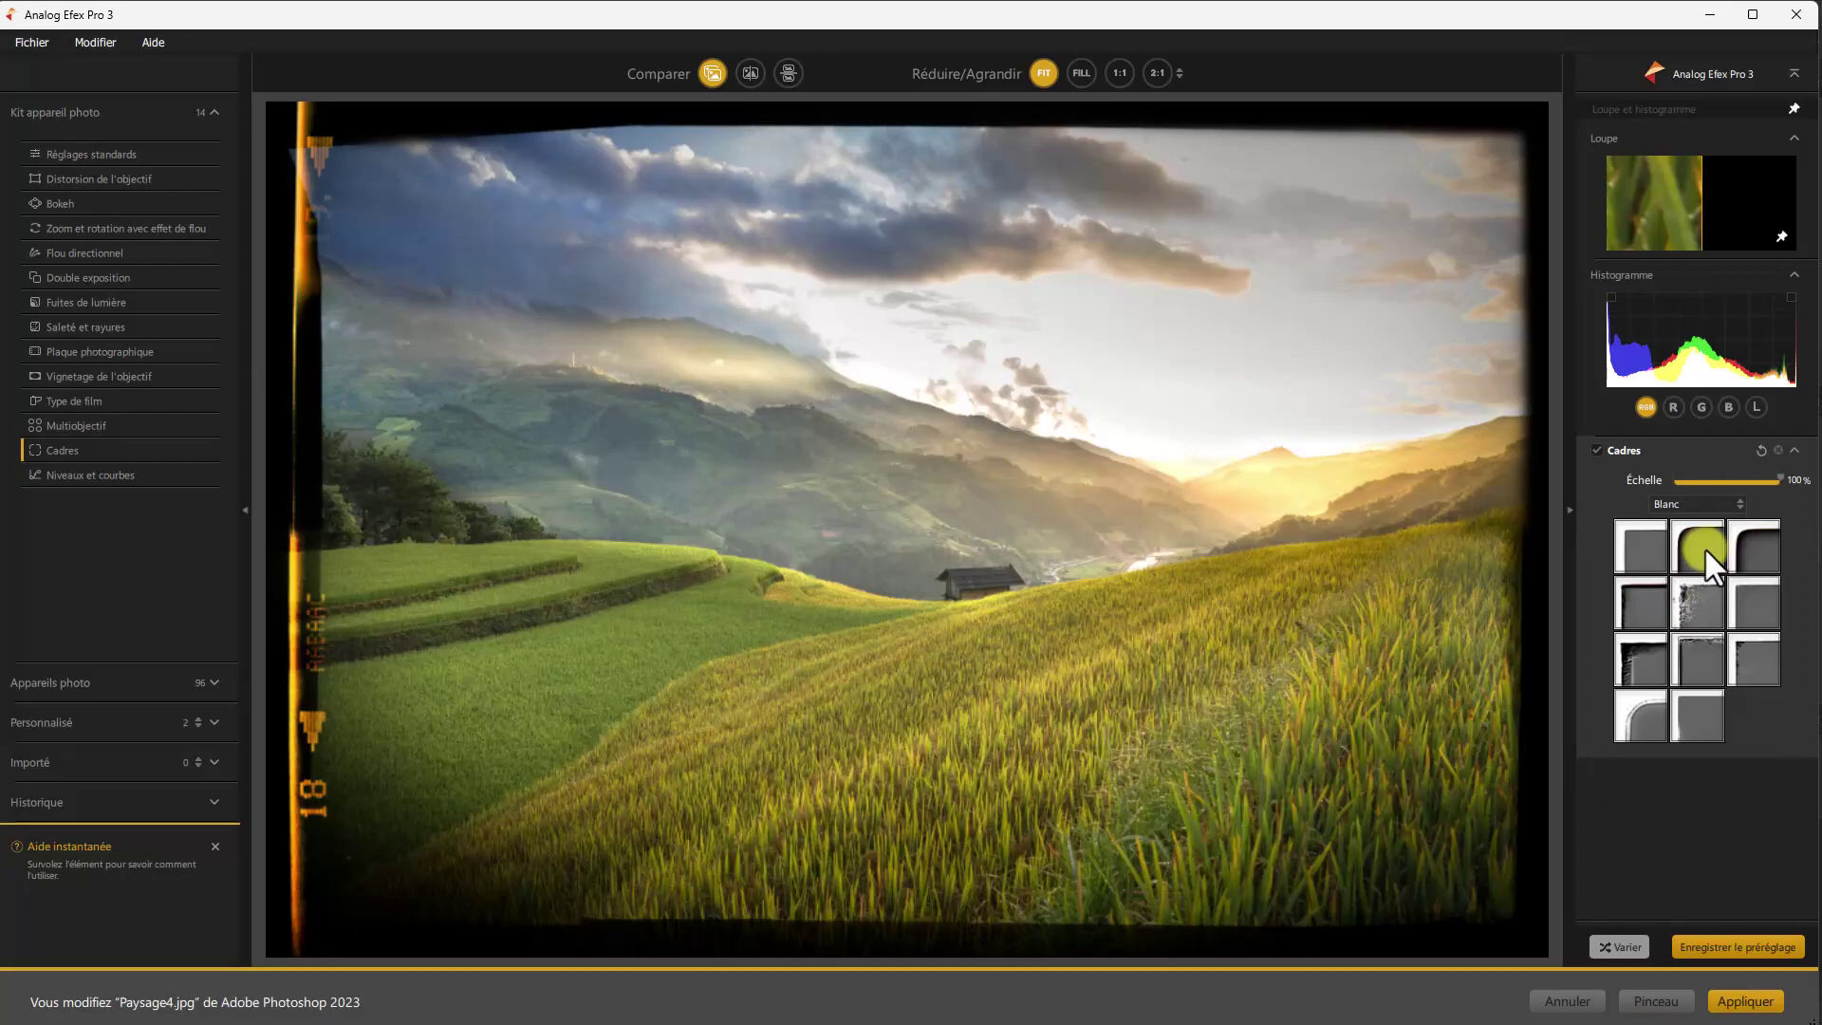
{"action": "left_click", "coordinate": [1649, 549]}
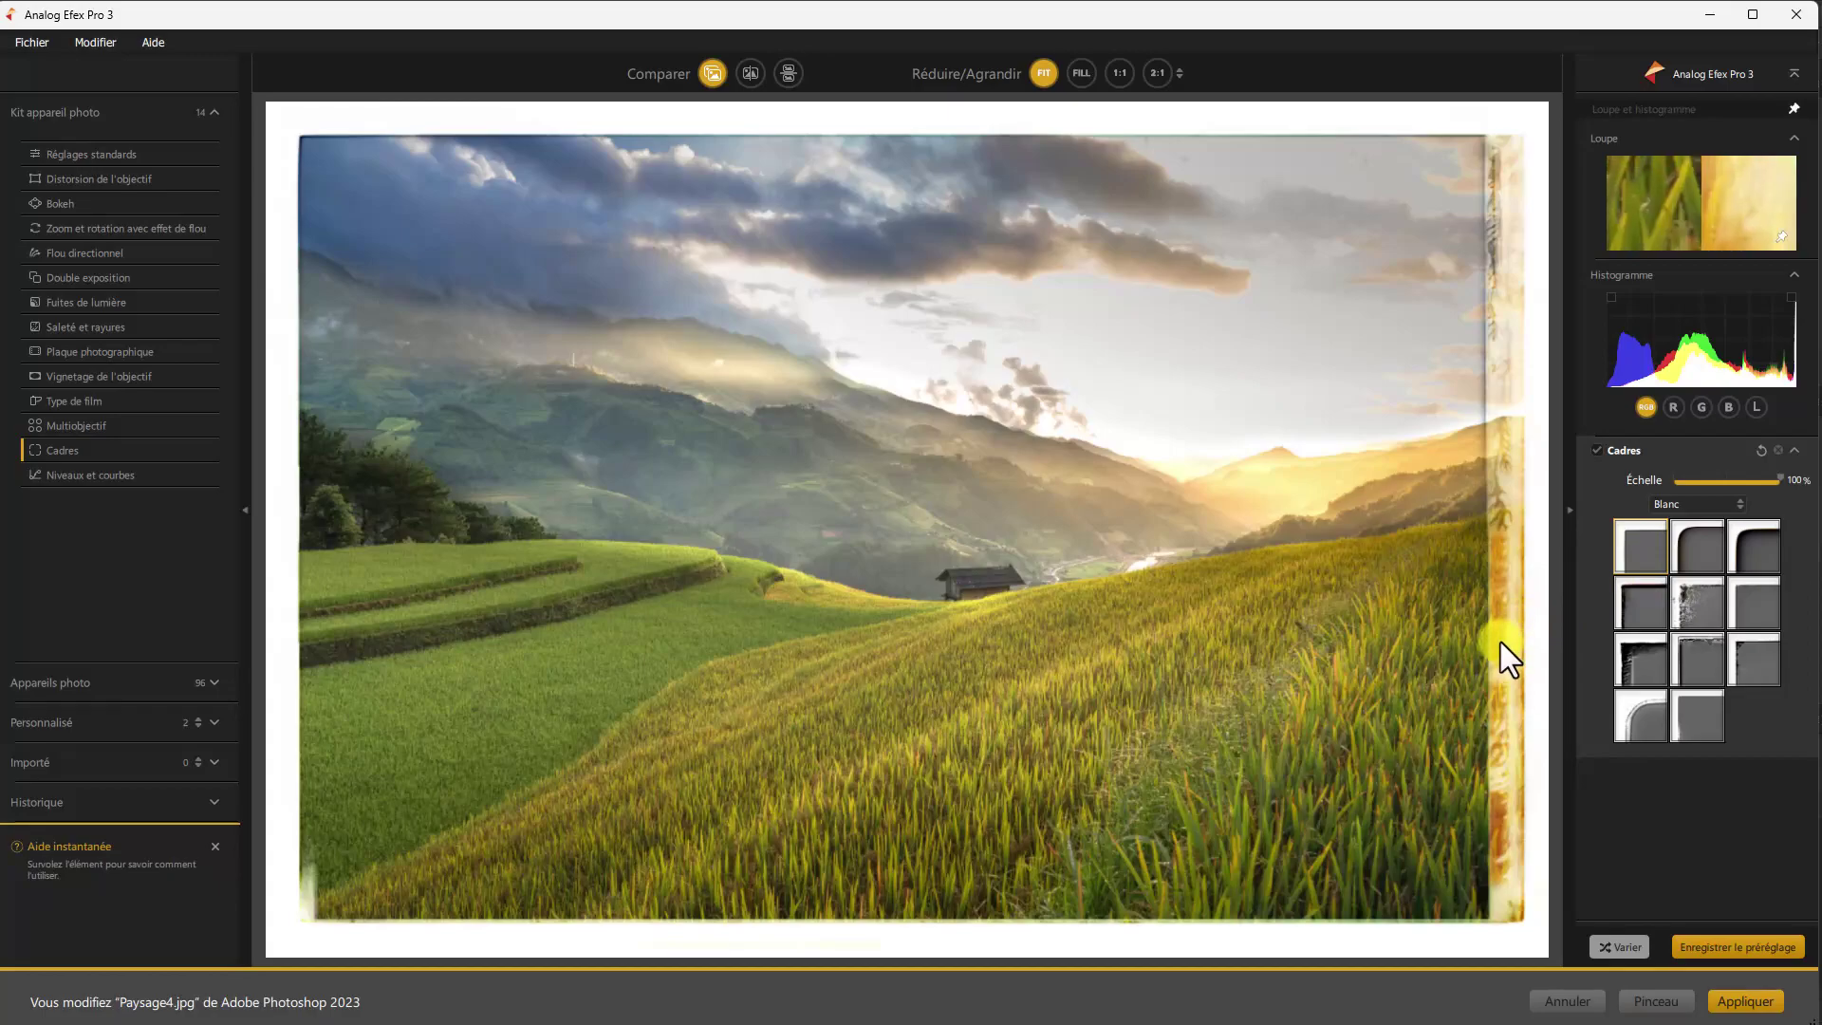
{"action": "left_click", "coordinate": [1690, 612]}
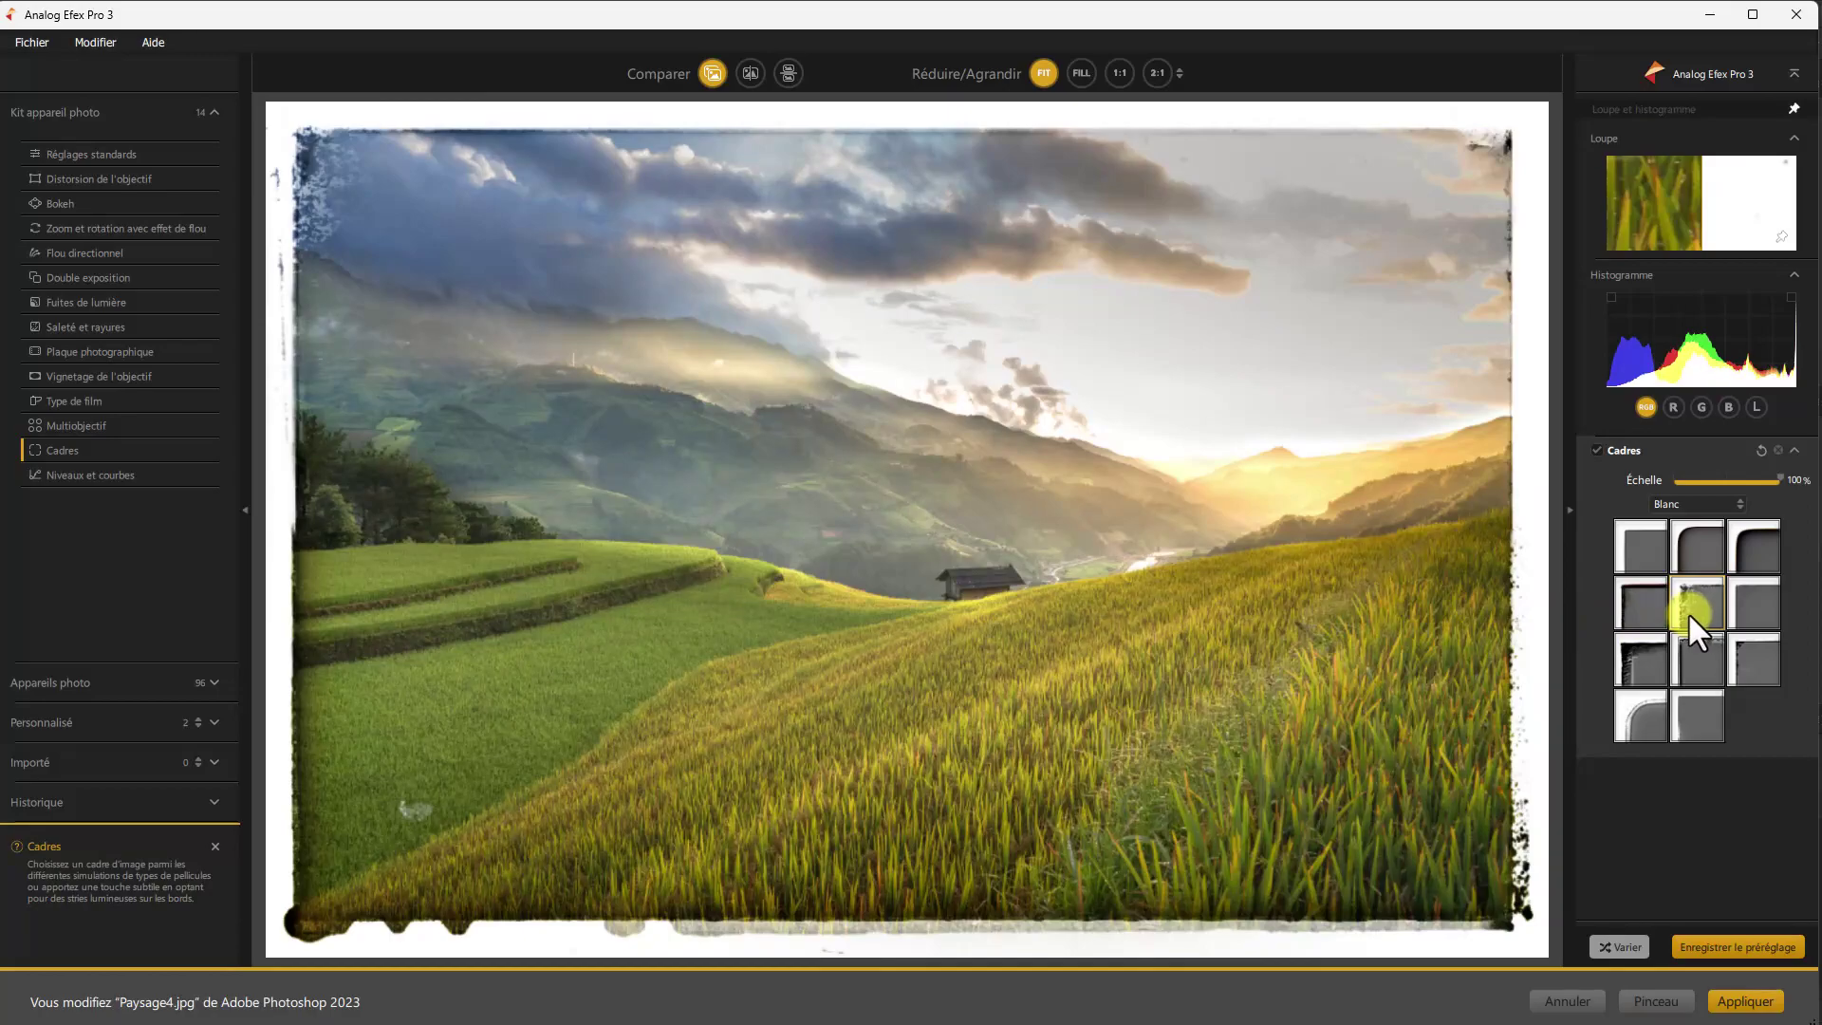
{"action": "left_click_drag", "start_coordinate": [1780, 480], "coordinate": [1730, 477]}
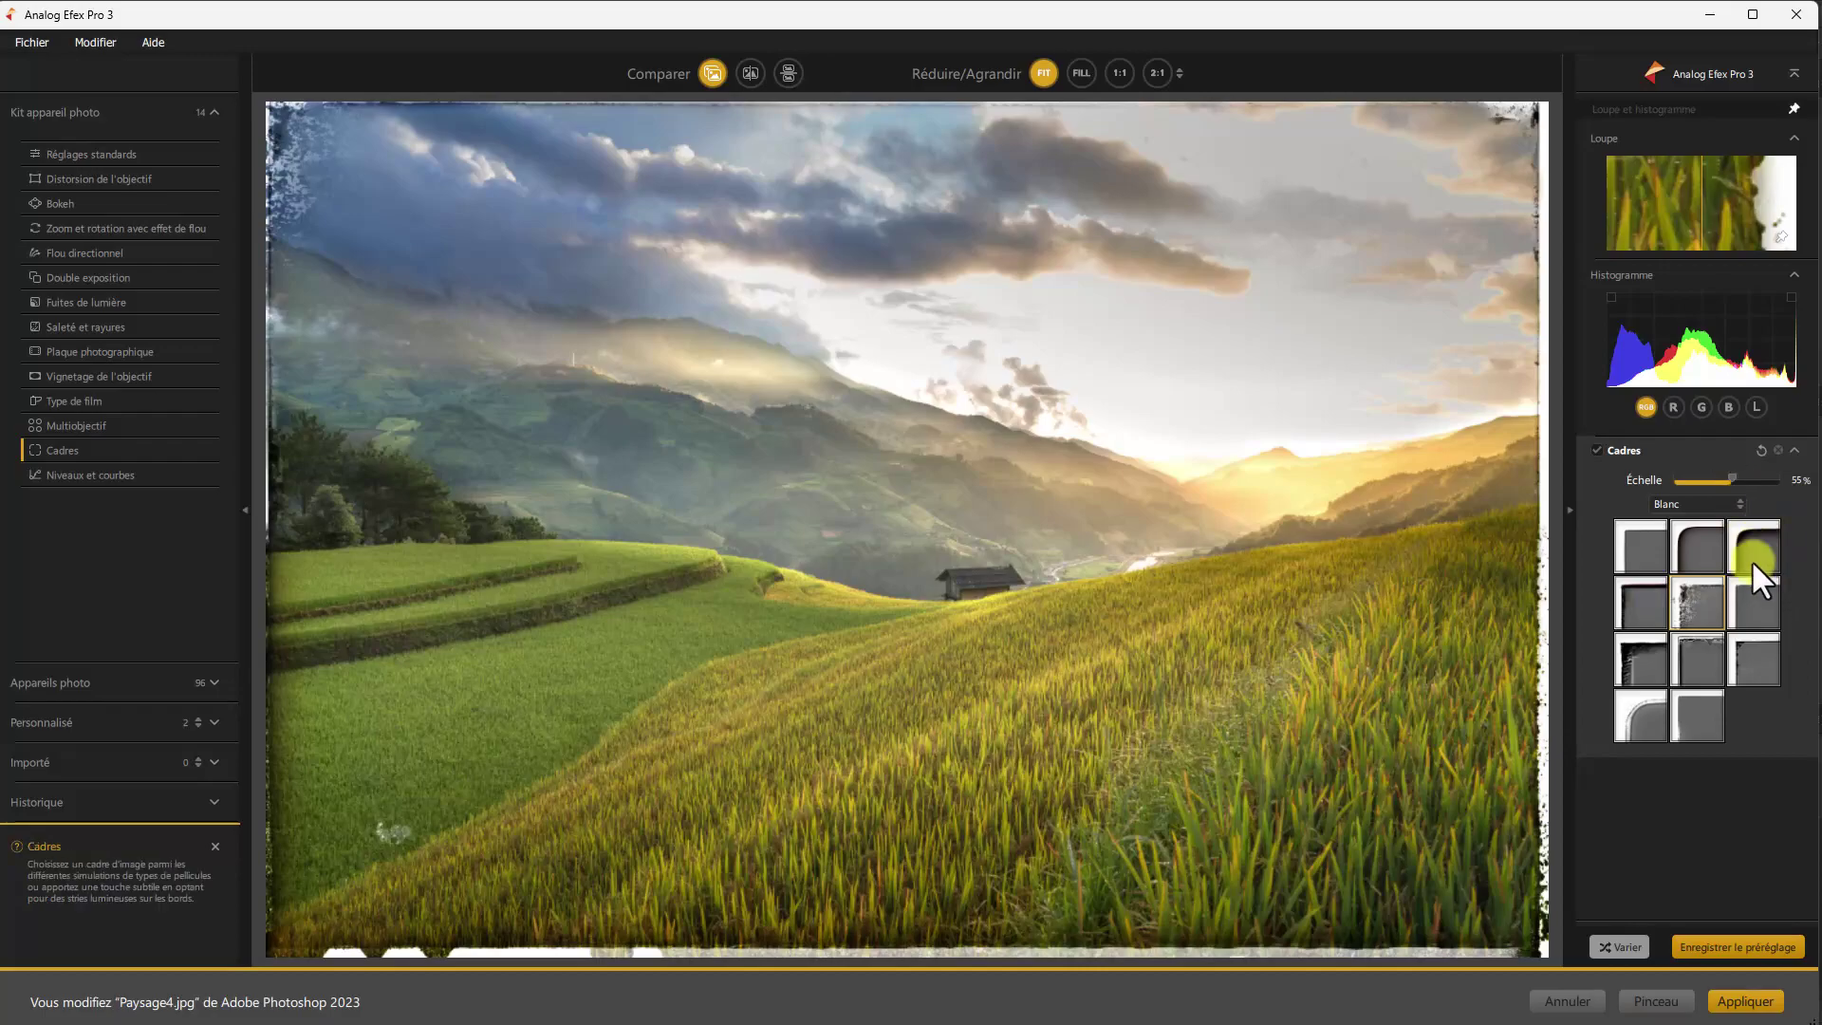
{"action": "left_click", "coordinate": [1697, 714]}
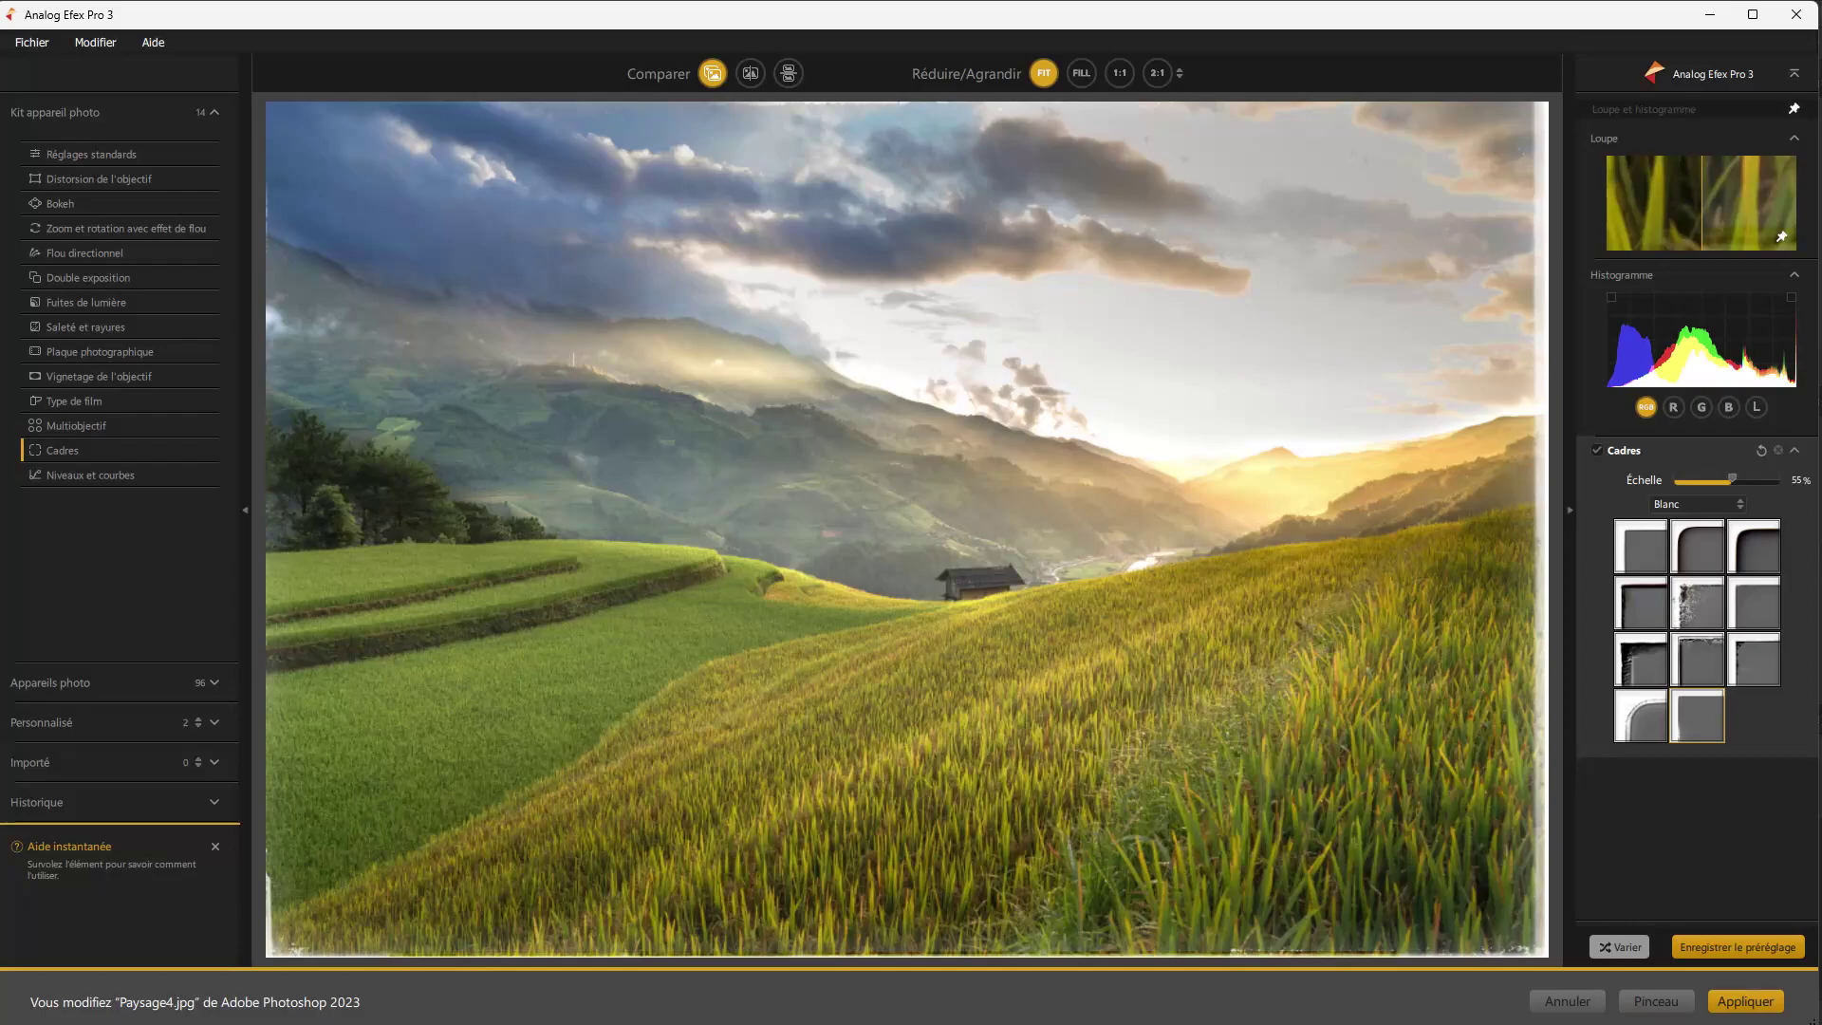
Step: Replace the Cadres filter with Niveaux et courbes, bending its RGB curve into a gentle S and setting the opacity to 70%
{"action": "left_click", "coordinate": [89, 469]}
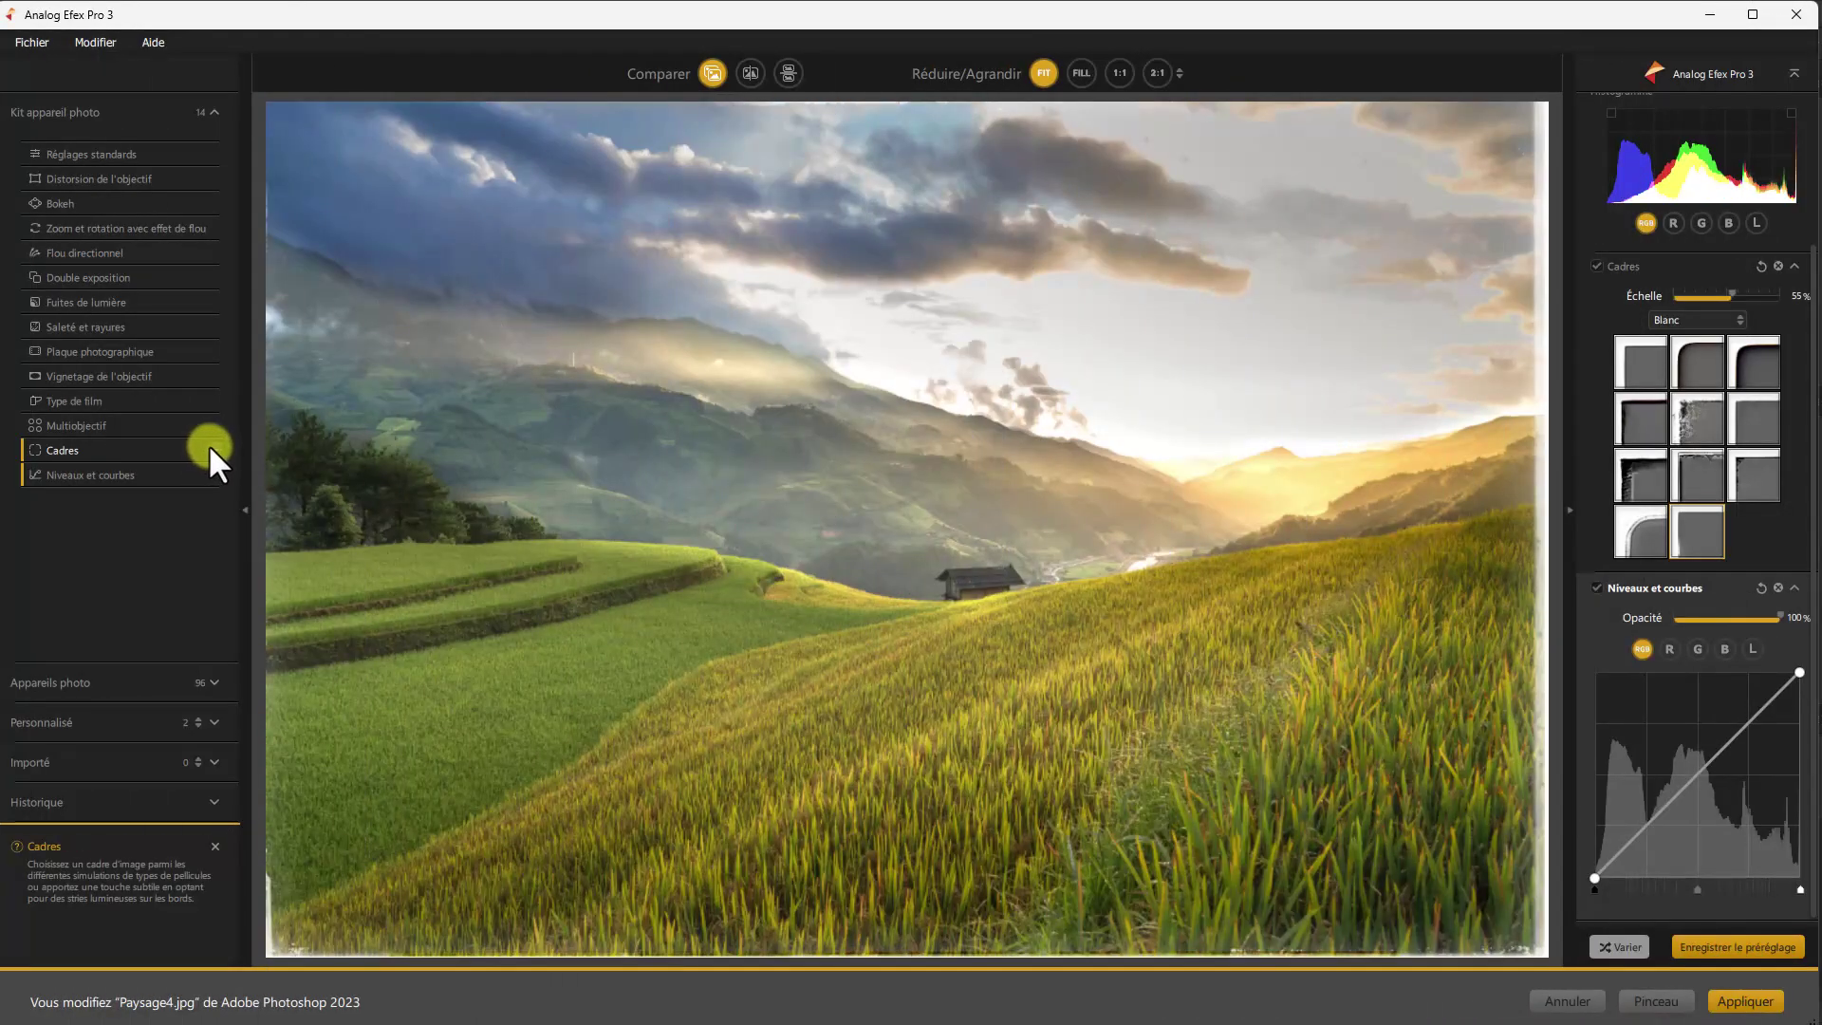
{"action": "left_click", "coordinate": [210, 449]}
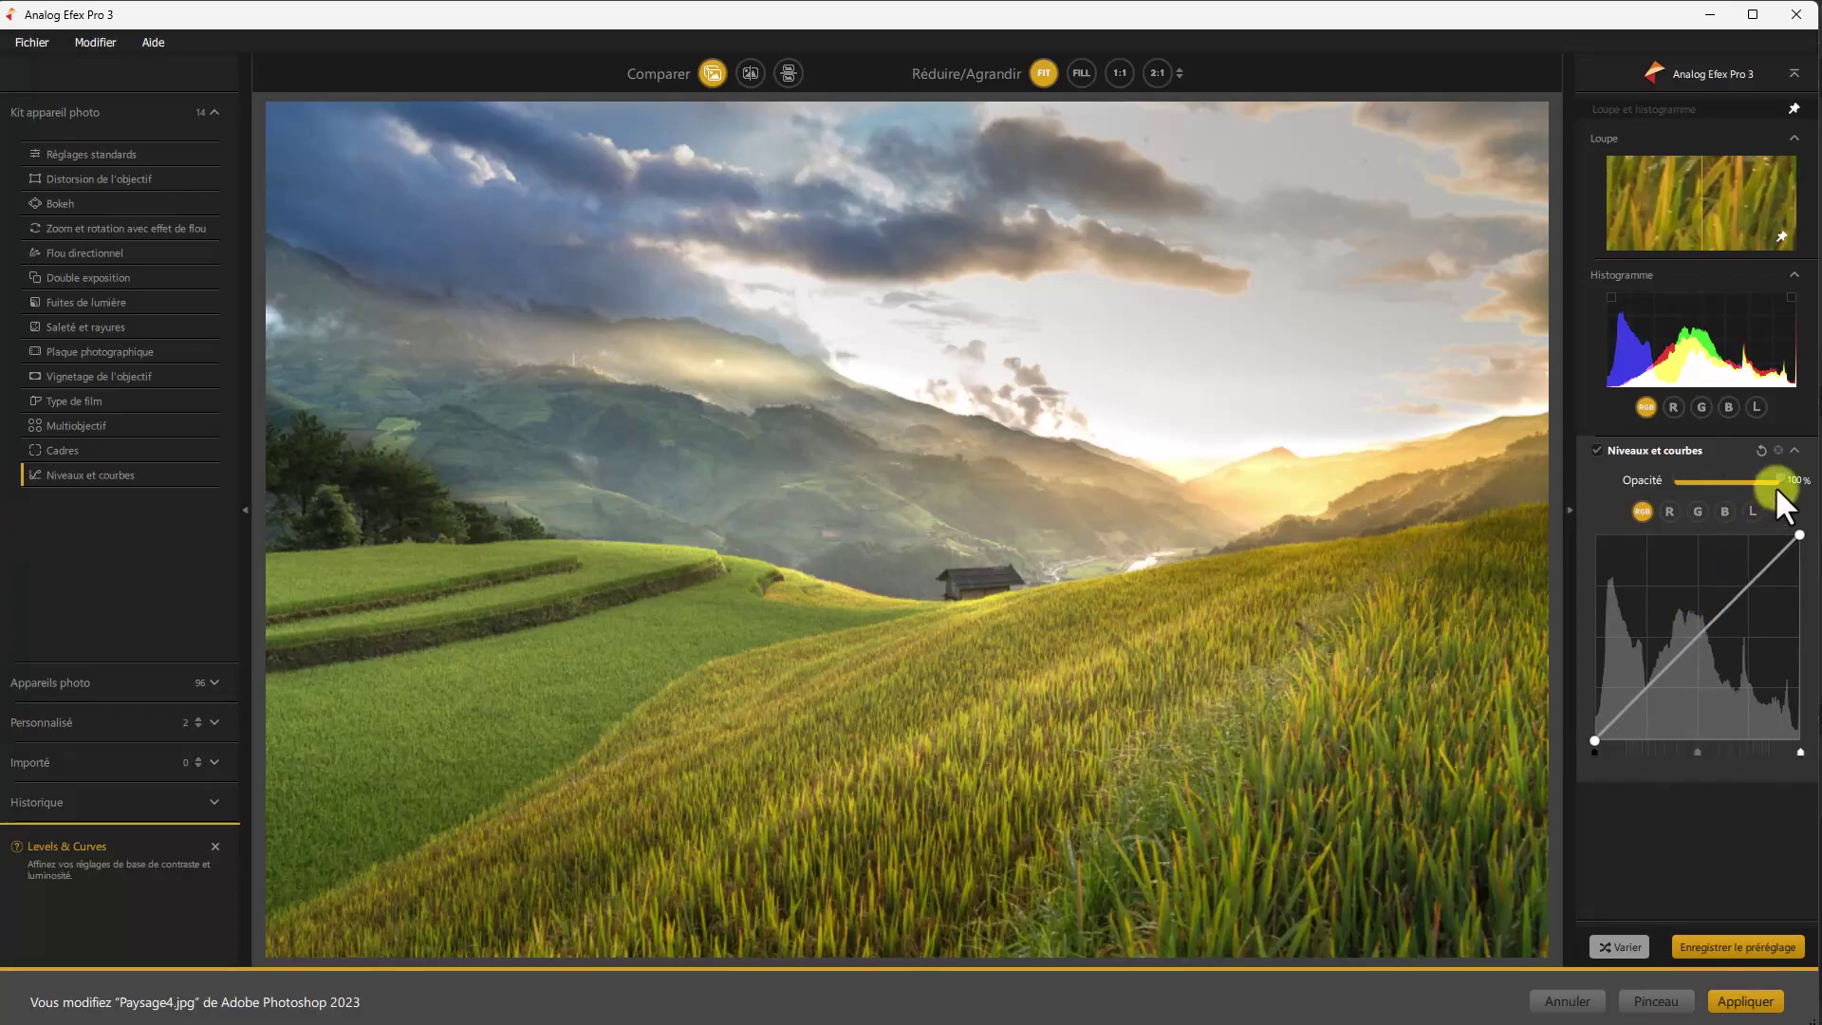
{"action": "left_click", "coordinate": [1694, 631]}
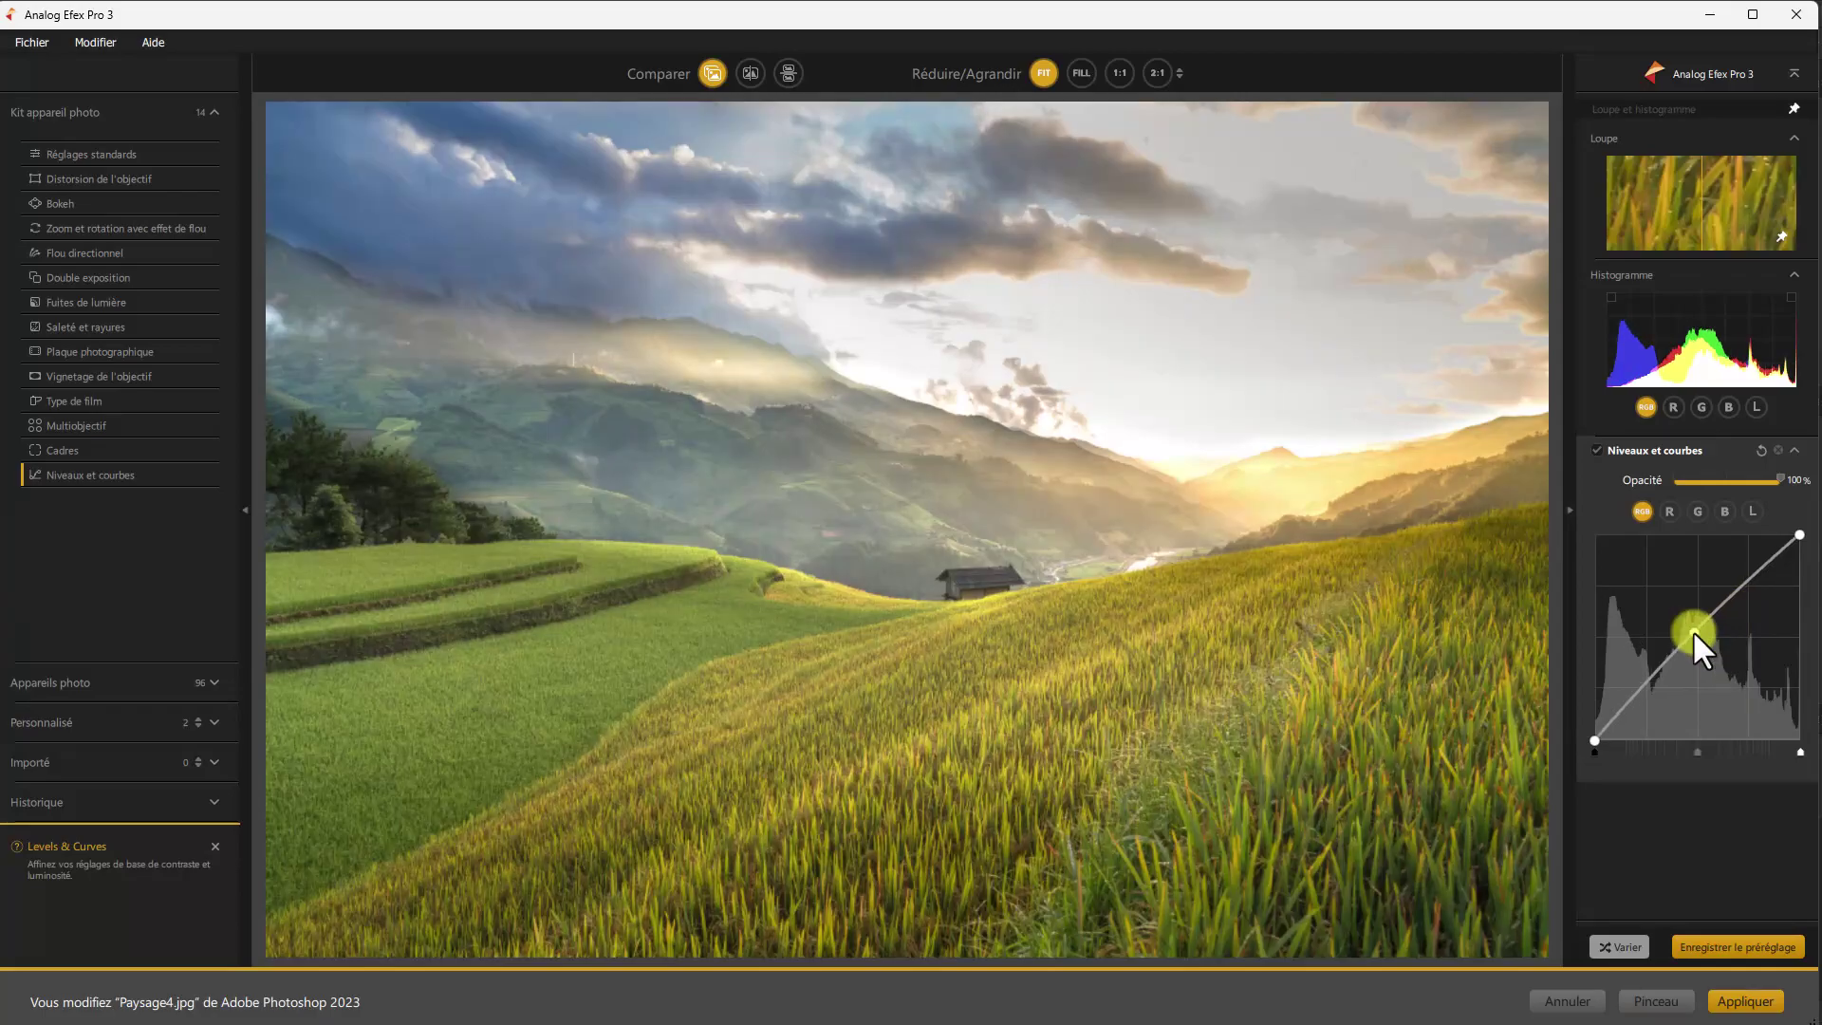
{"action": "left_click", "coordinate": [1741, 586]}
{"action": "left_click_drag", "start_coordinate": [1740, 584], "coordinate": [1739, 578]}
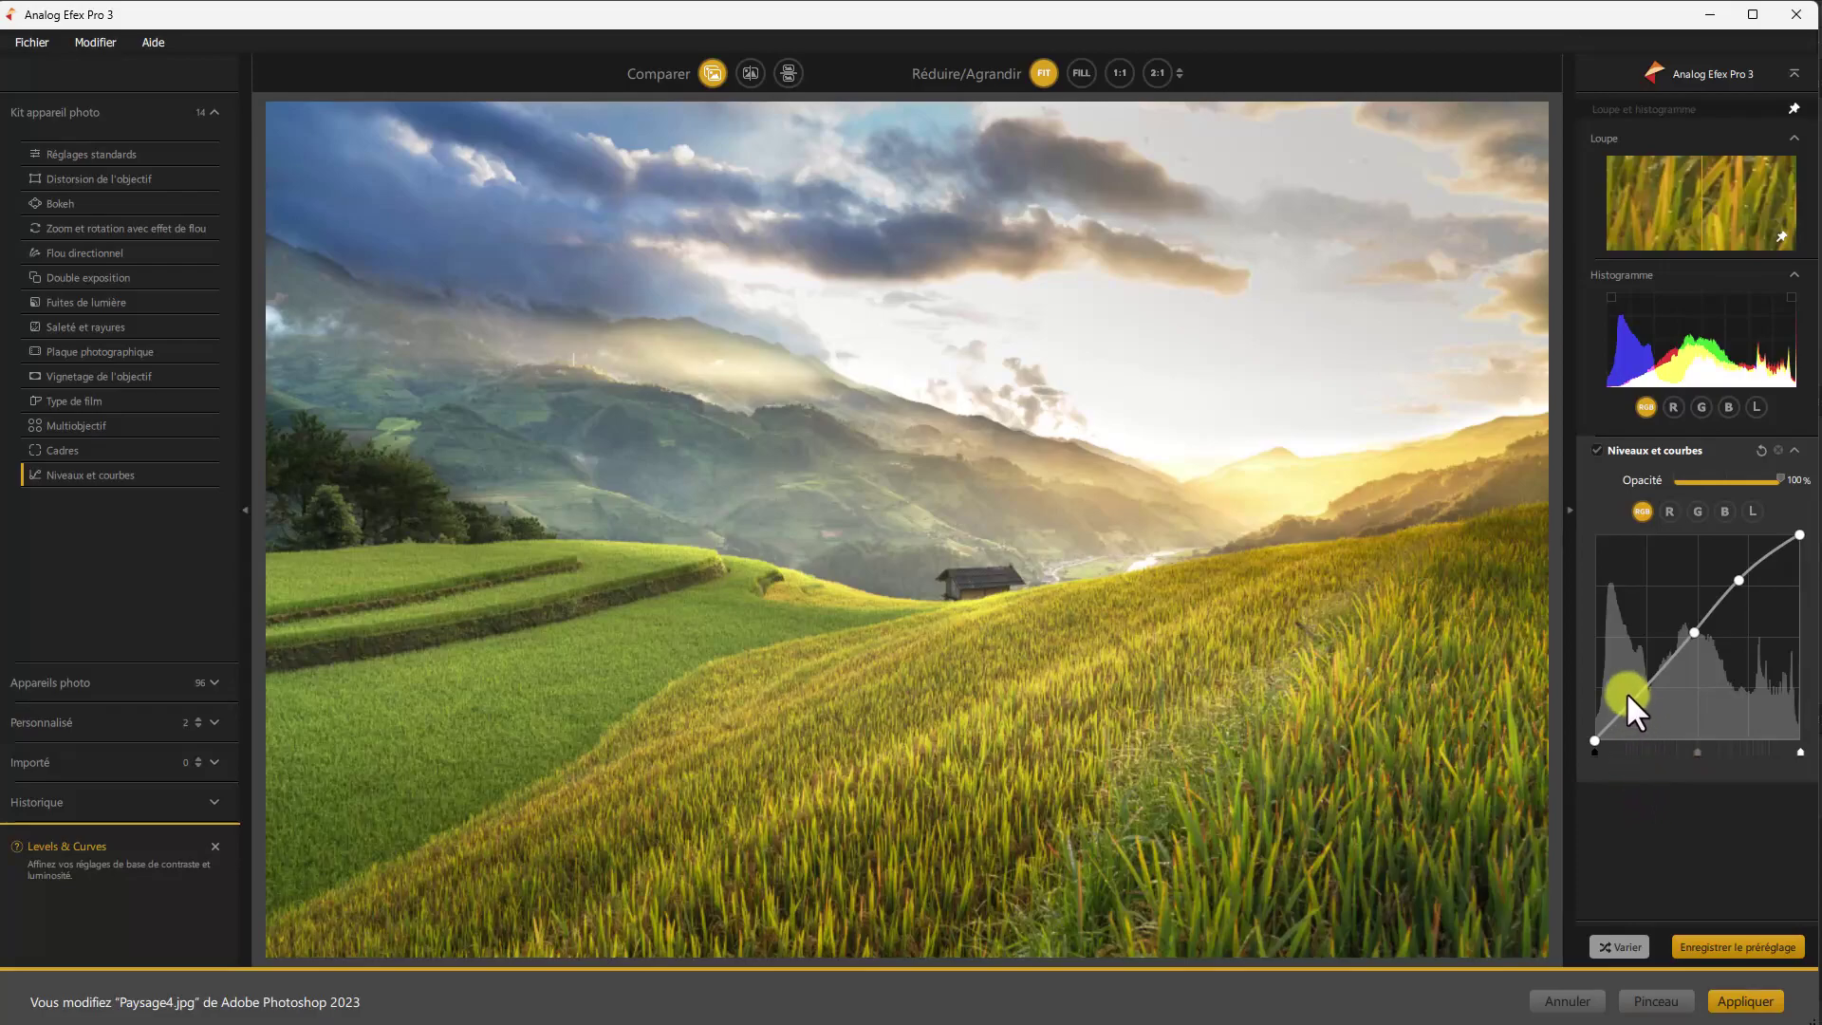
{"action": "left_click_drag", "start_coordinate": [1628, 695], "coordinate": [1650, 698]}
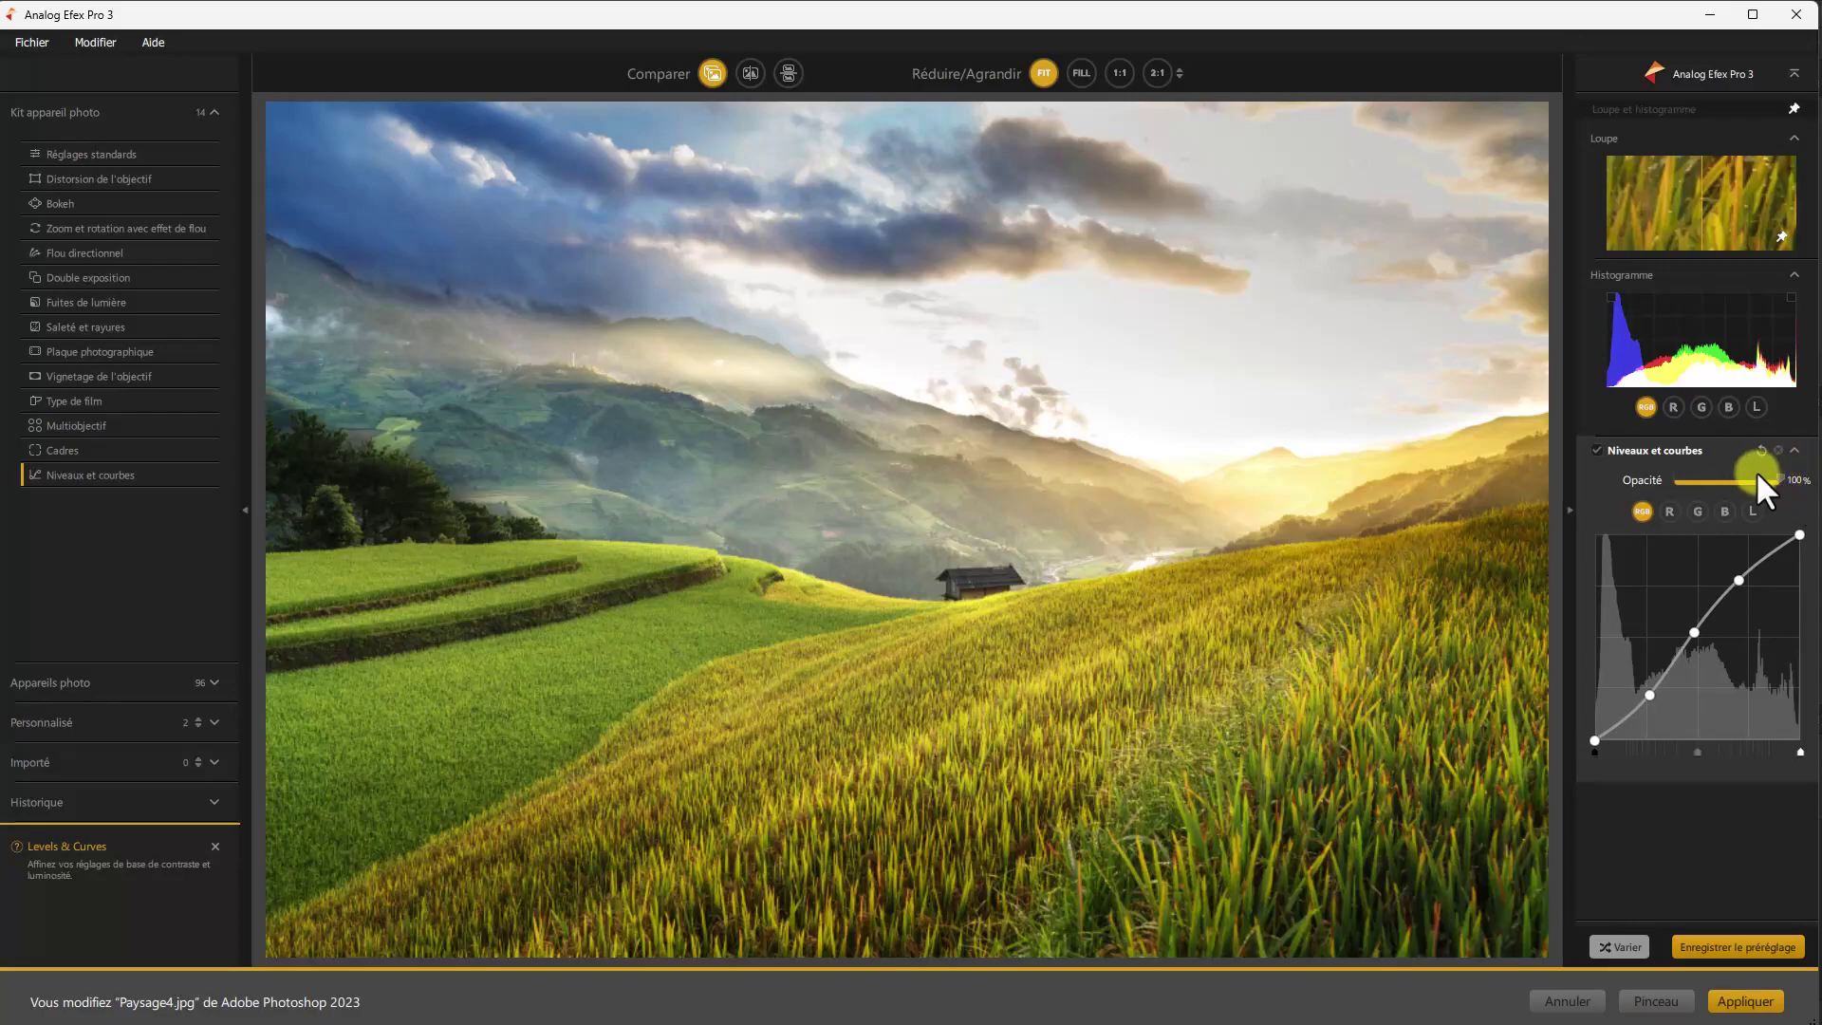
{"action": "left_click_drag", "start_coordinate": [1780, 480], "coordinate": [1696, 507]}
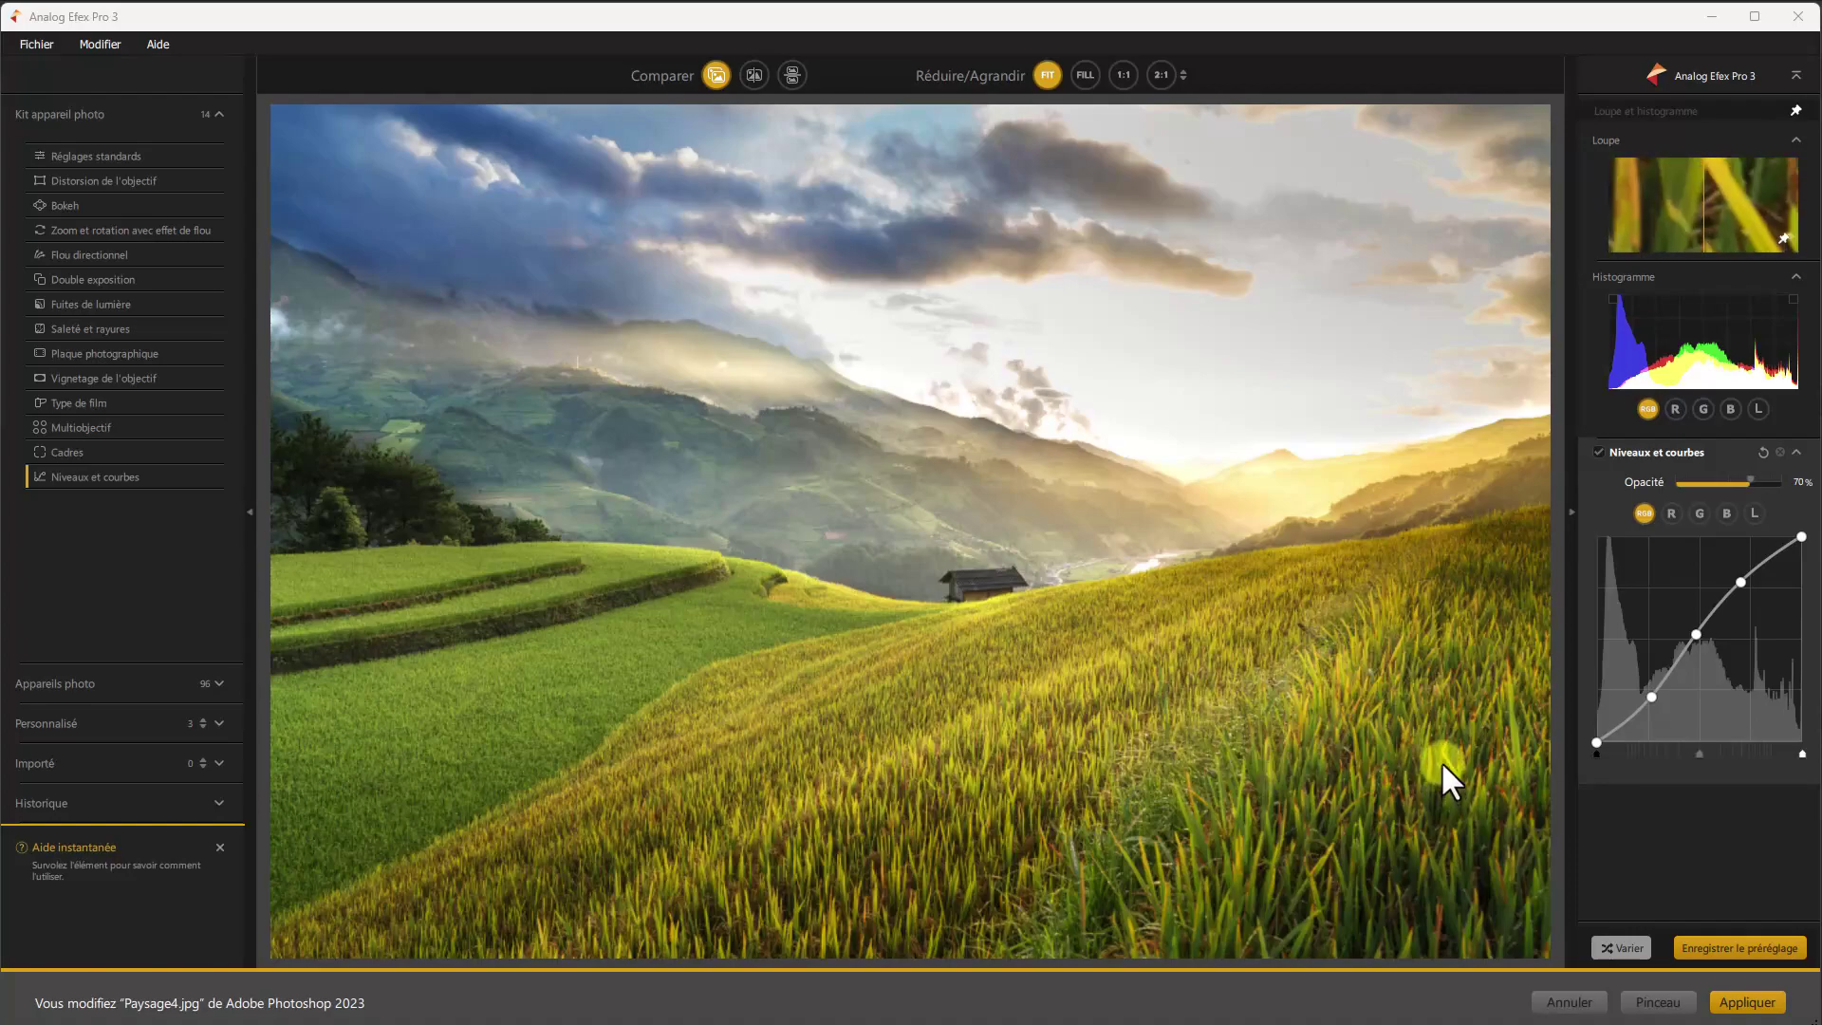
Step: Apply the curve effect to Paysage4.jpg in Photoshop and close the Nik Collection Selective Tool
{"action": "left_click", "coordinate": [1751, 1004]}
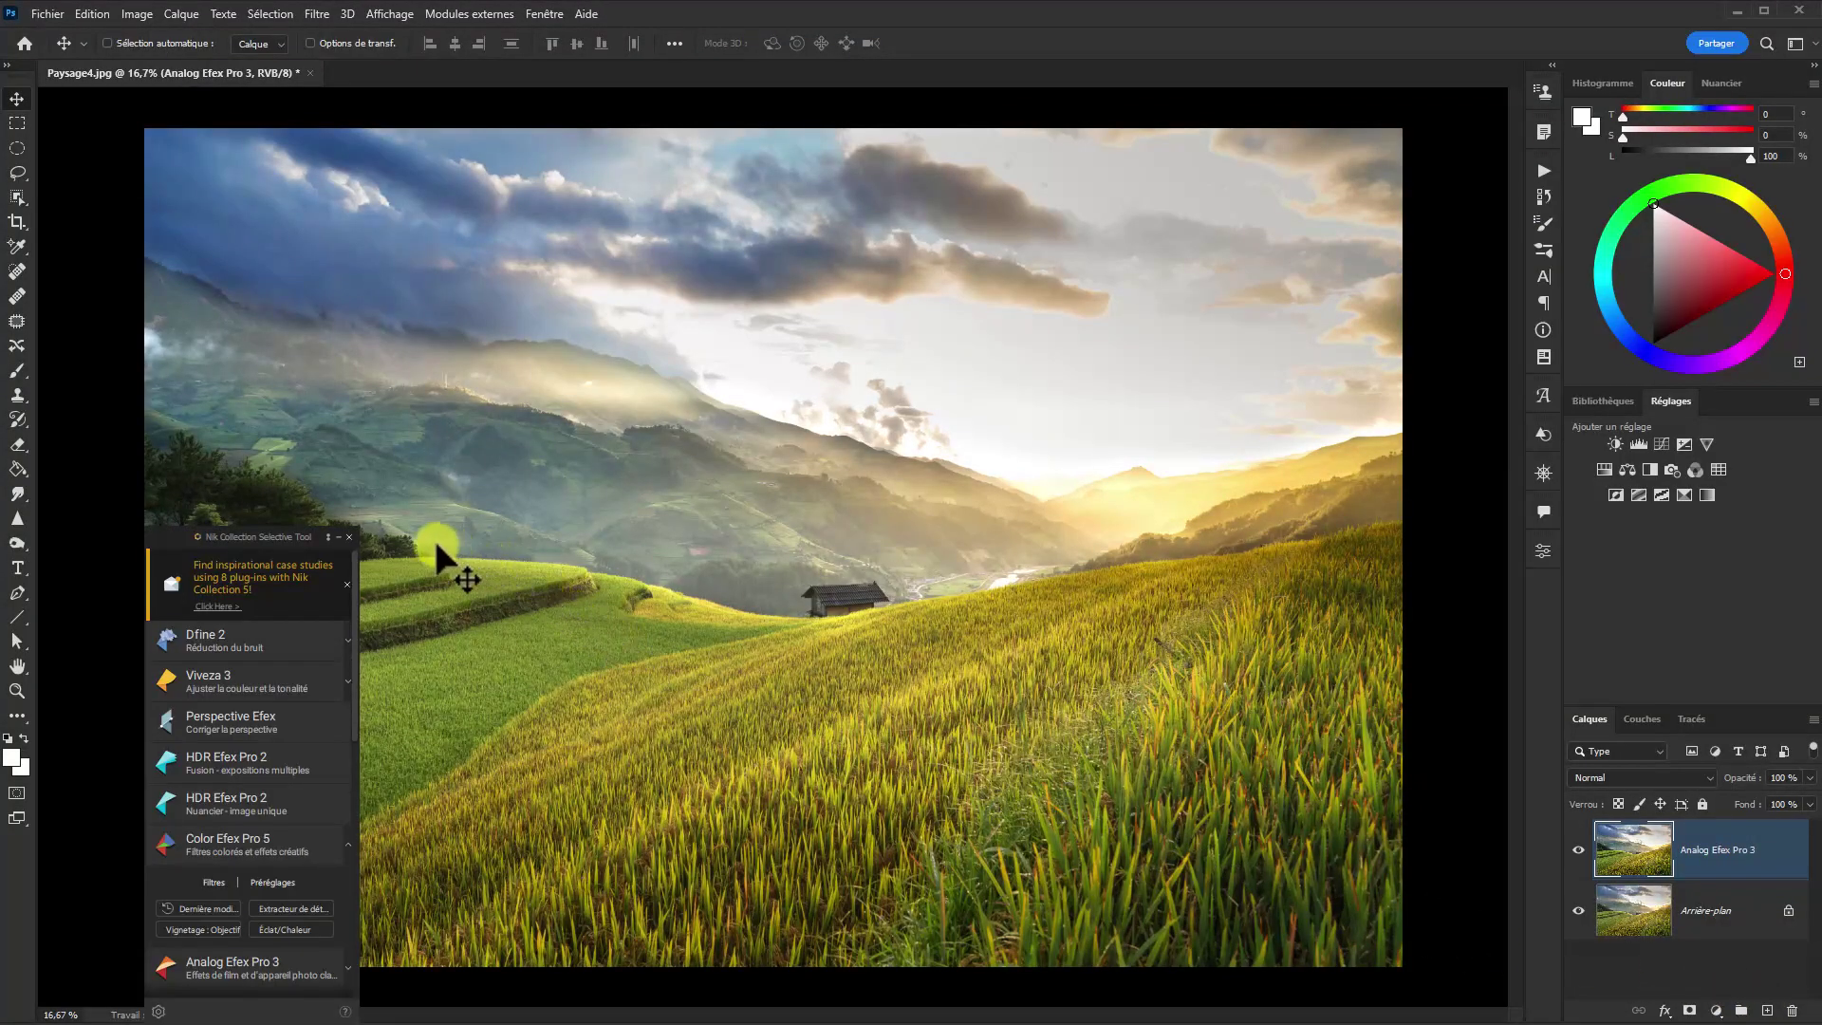
{"action": "left_click", "coordinate": [350, 537]}
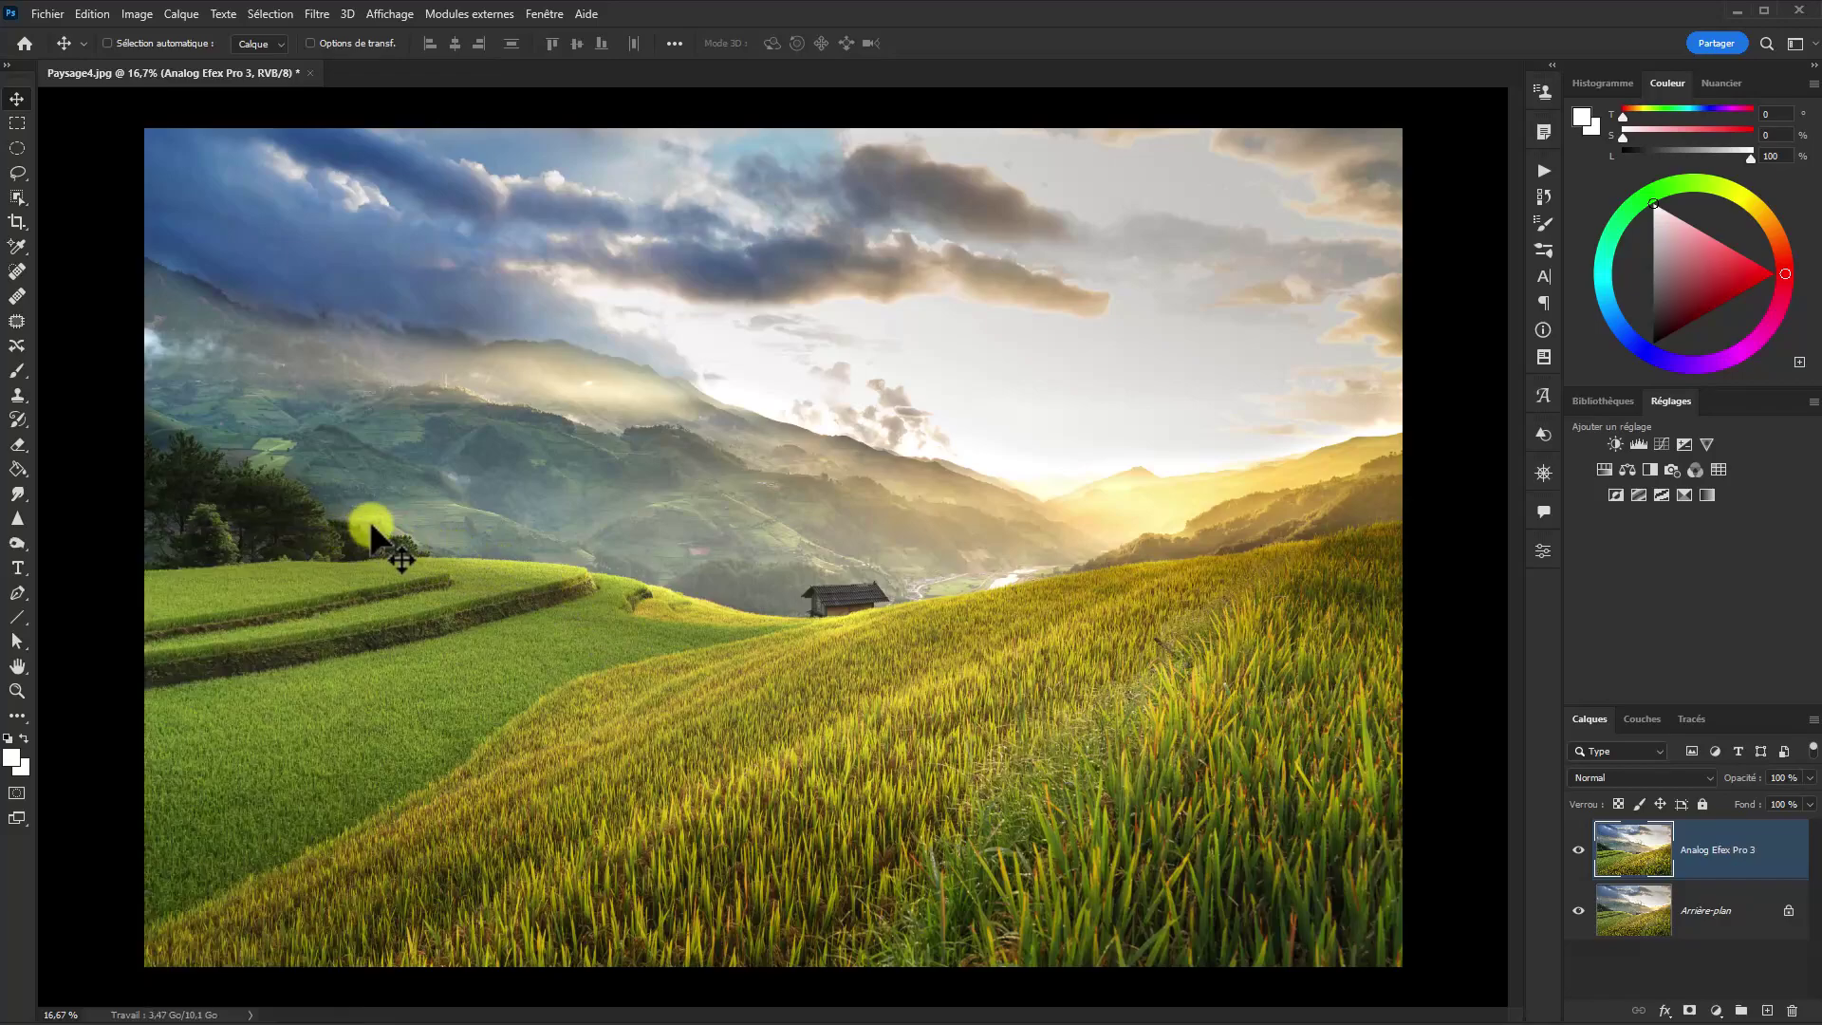
{"action": "key", "text": "ctrl+0"}
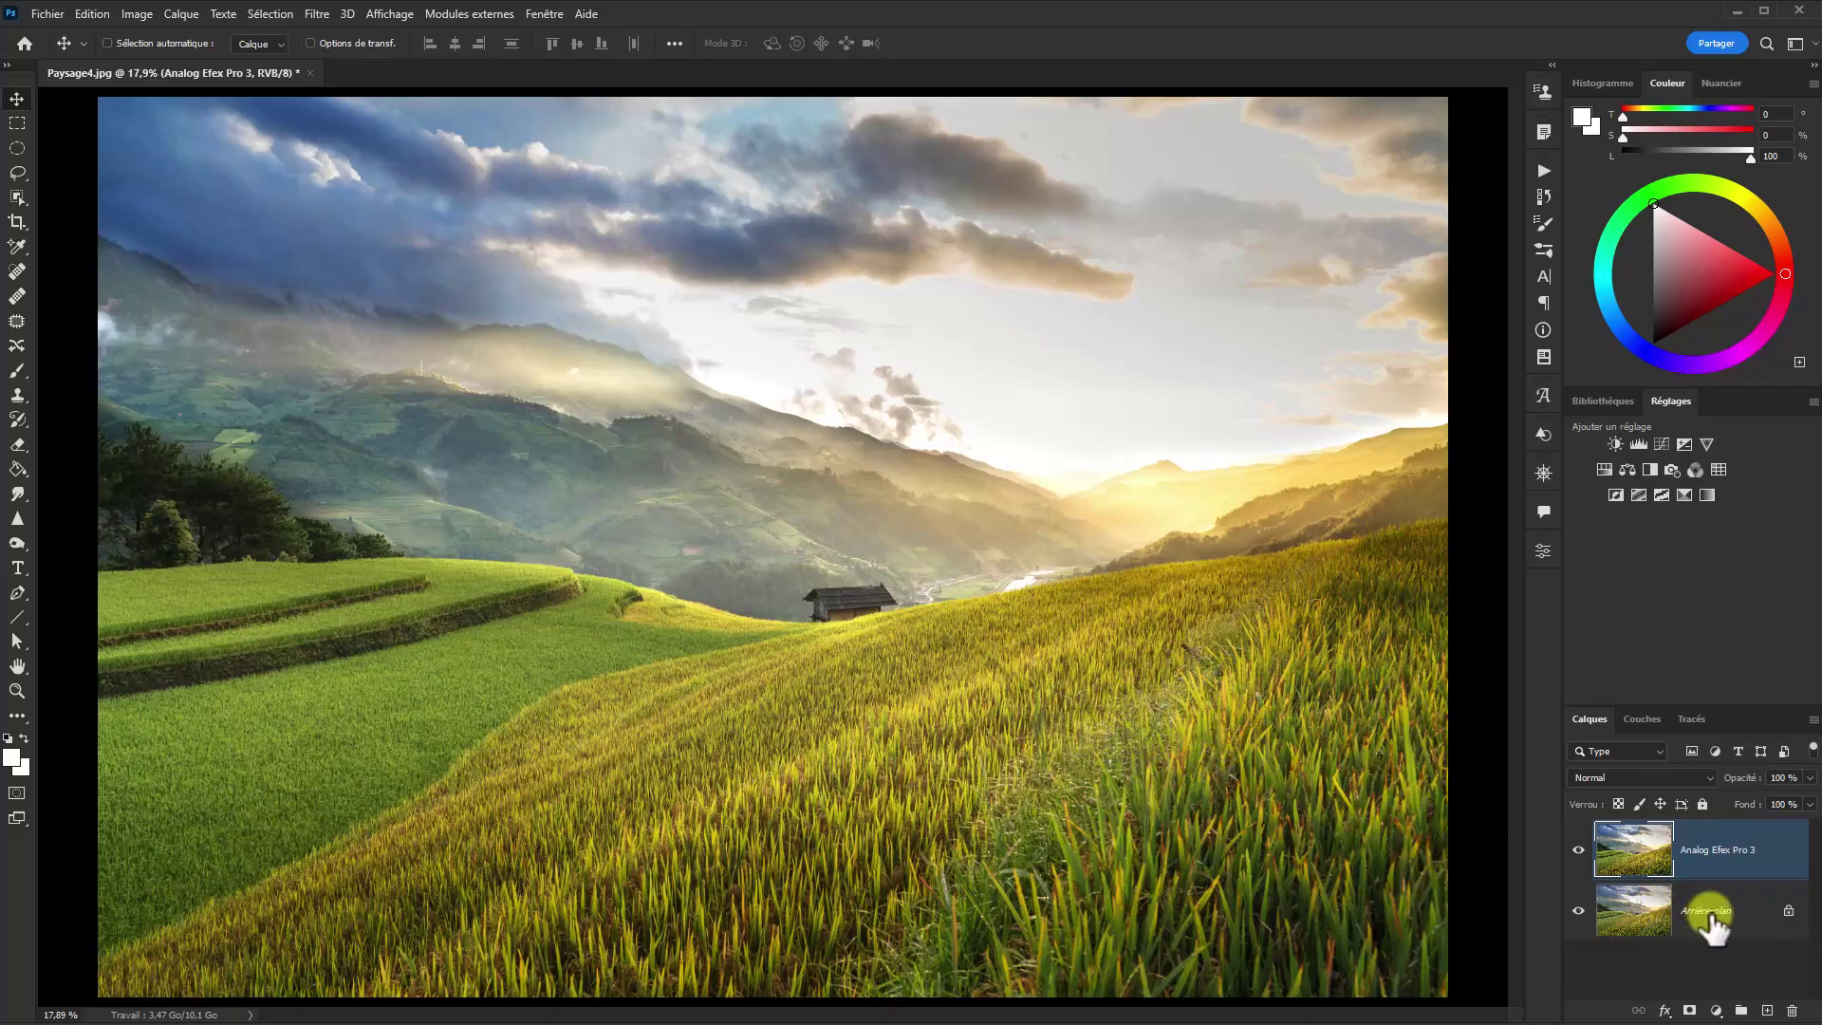
{"action": "left_click_drag", "start_coordinate": [1611, 854], "coordinate": [1358, 803]}
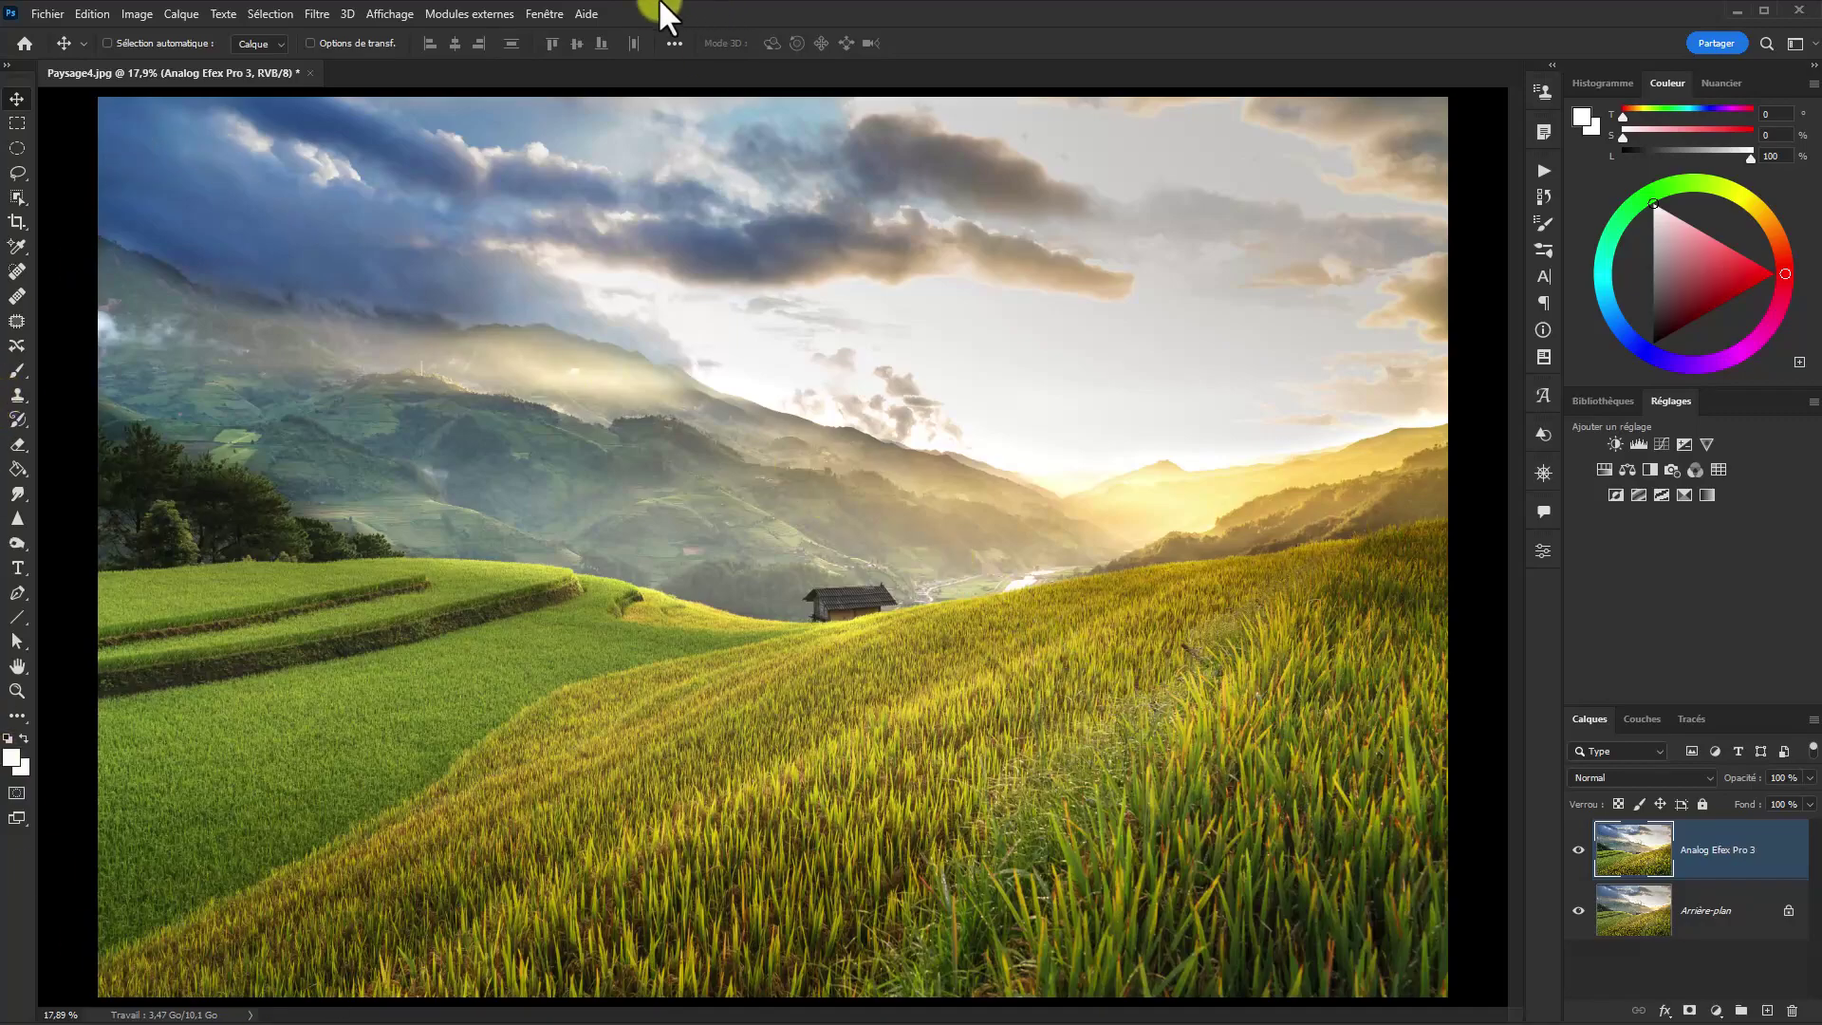
Step: Relaunch Analog Efex Pro 3 on the filtered layer, add Niveaux et courbes and send the effect back as a brush
{"action": "left_click", "coordinate": [310, 9]}
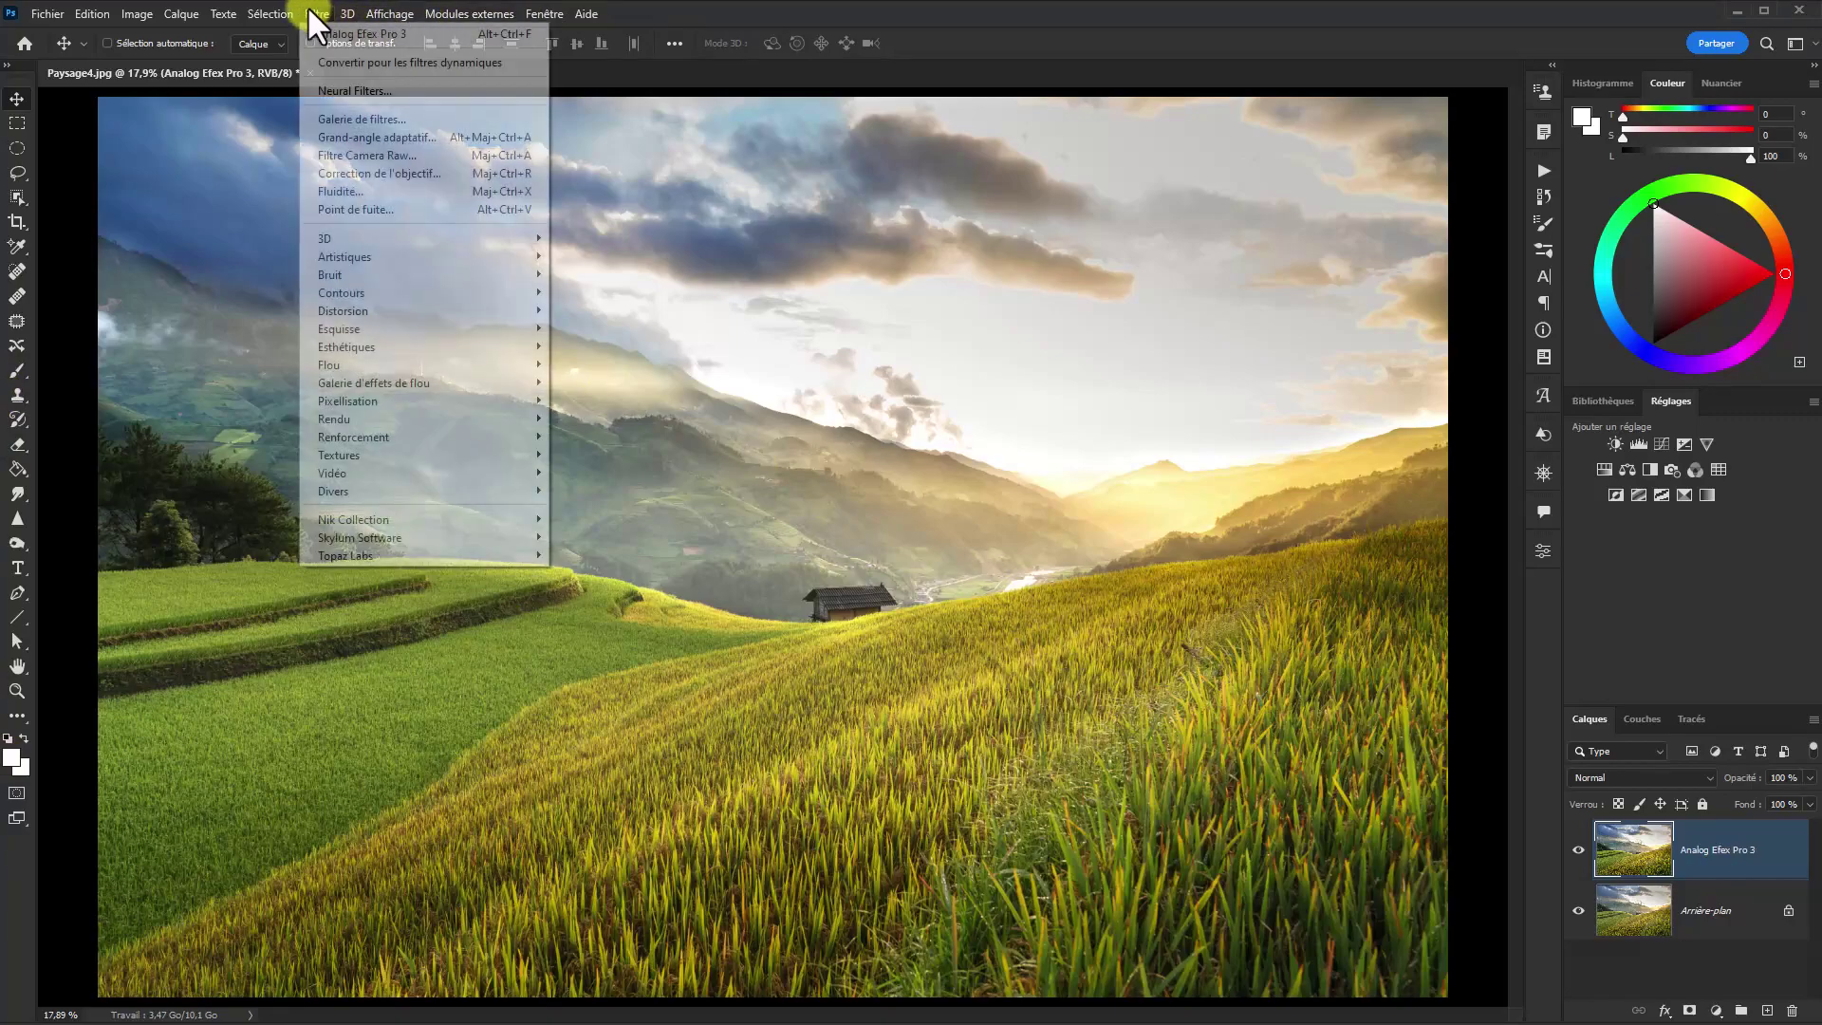
{"action": "mouse_move", "coordinate": [417, 524]}
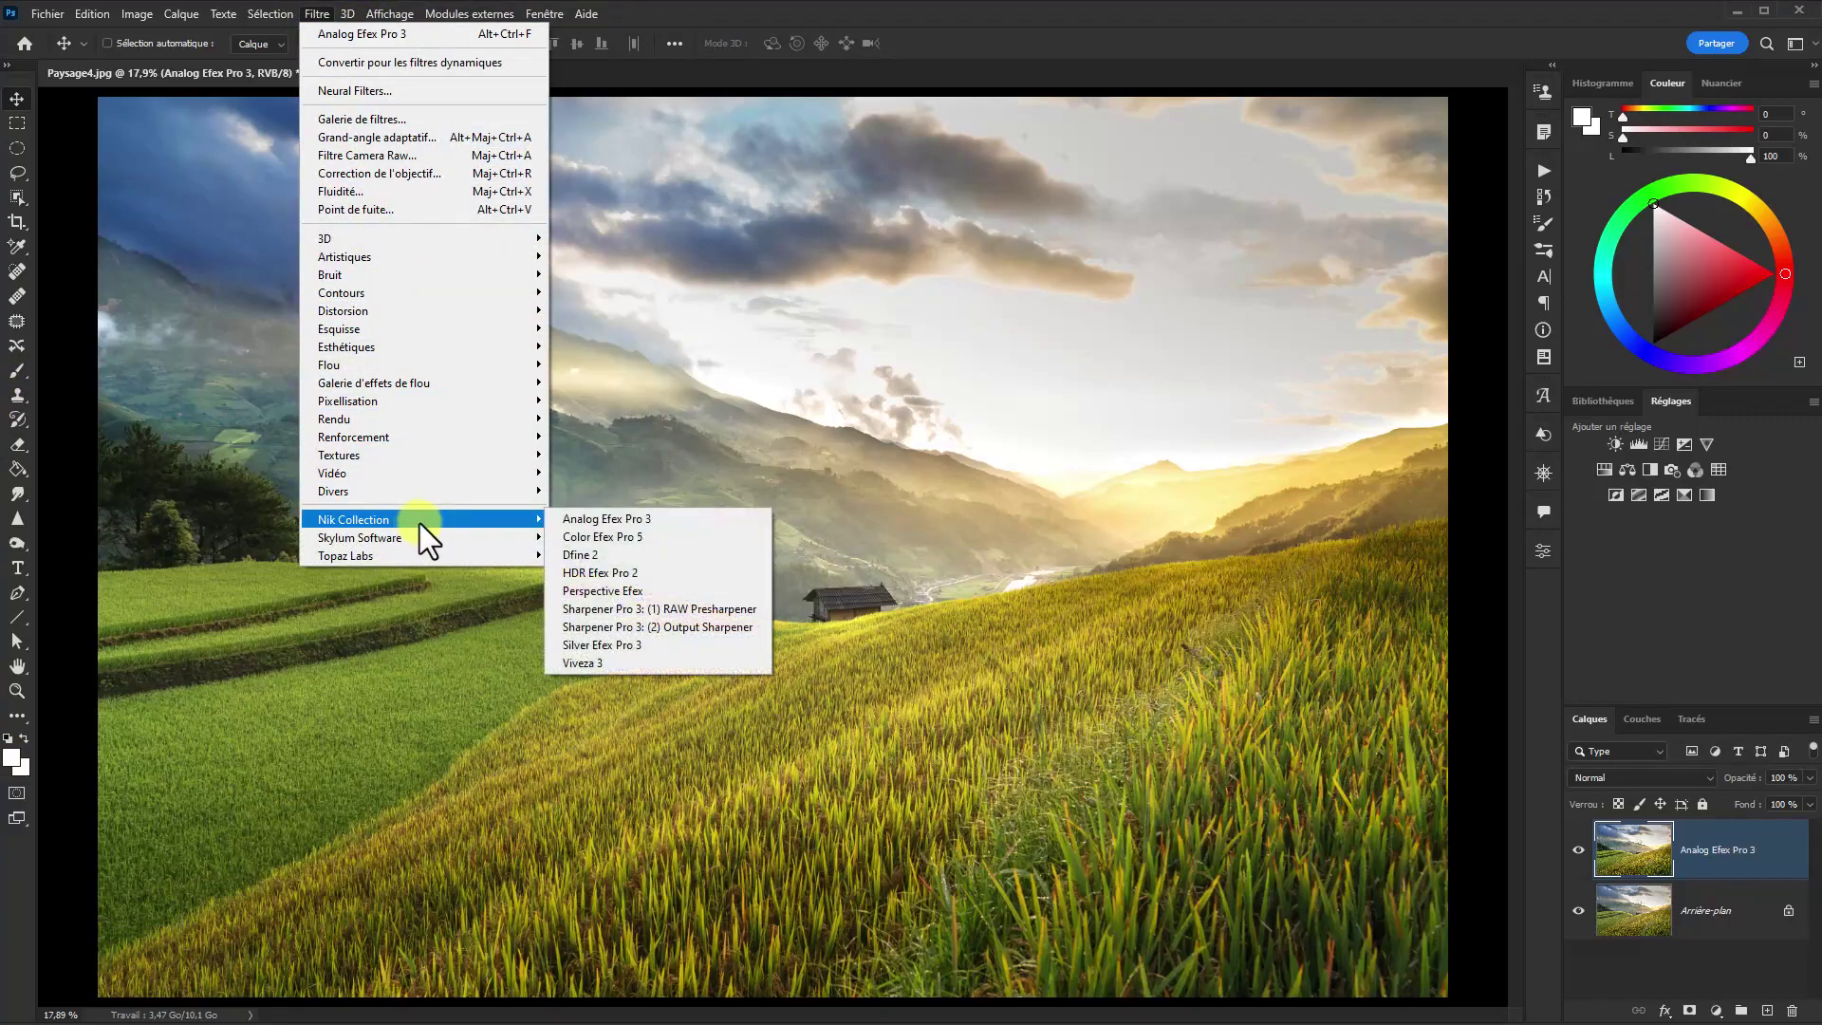
{"action": "left_click", "coordinate": [680, 516]}
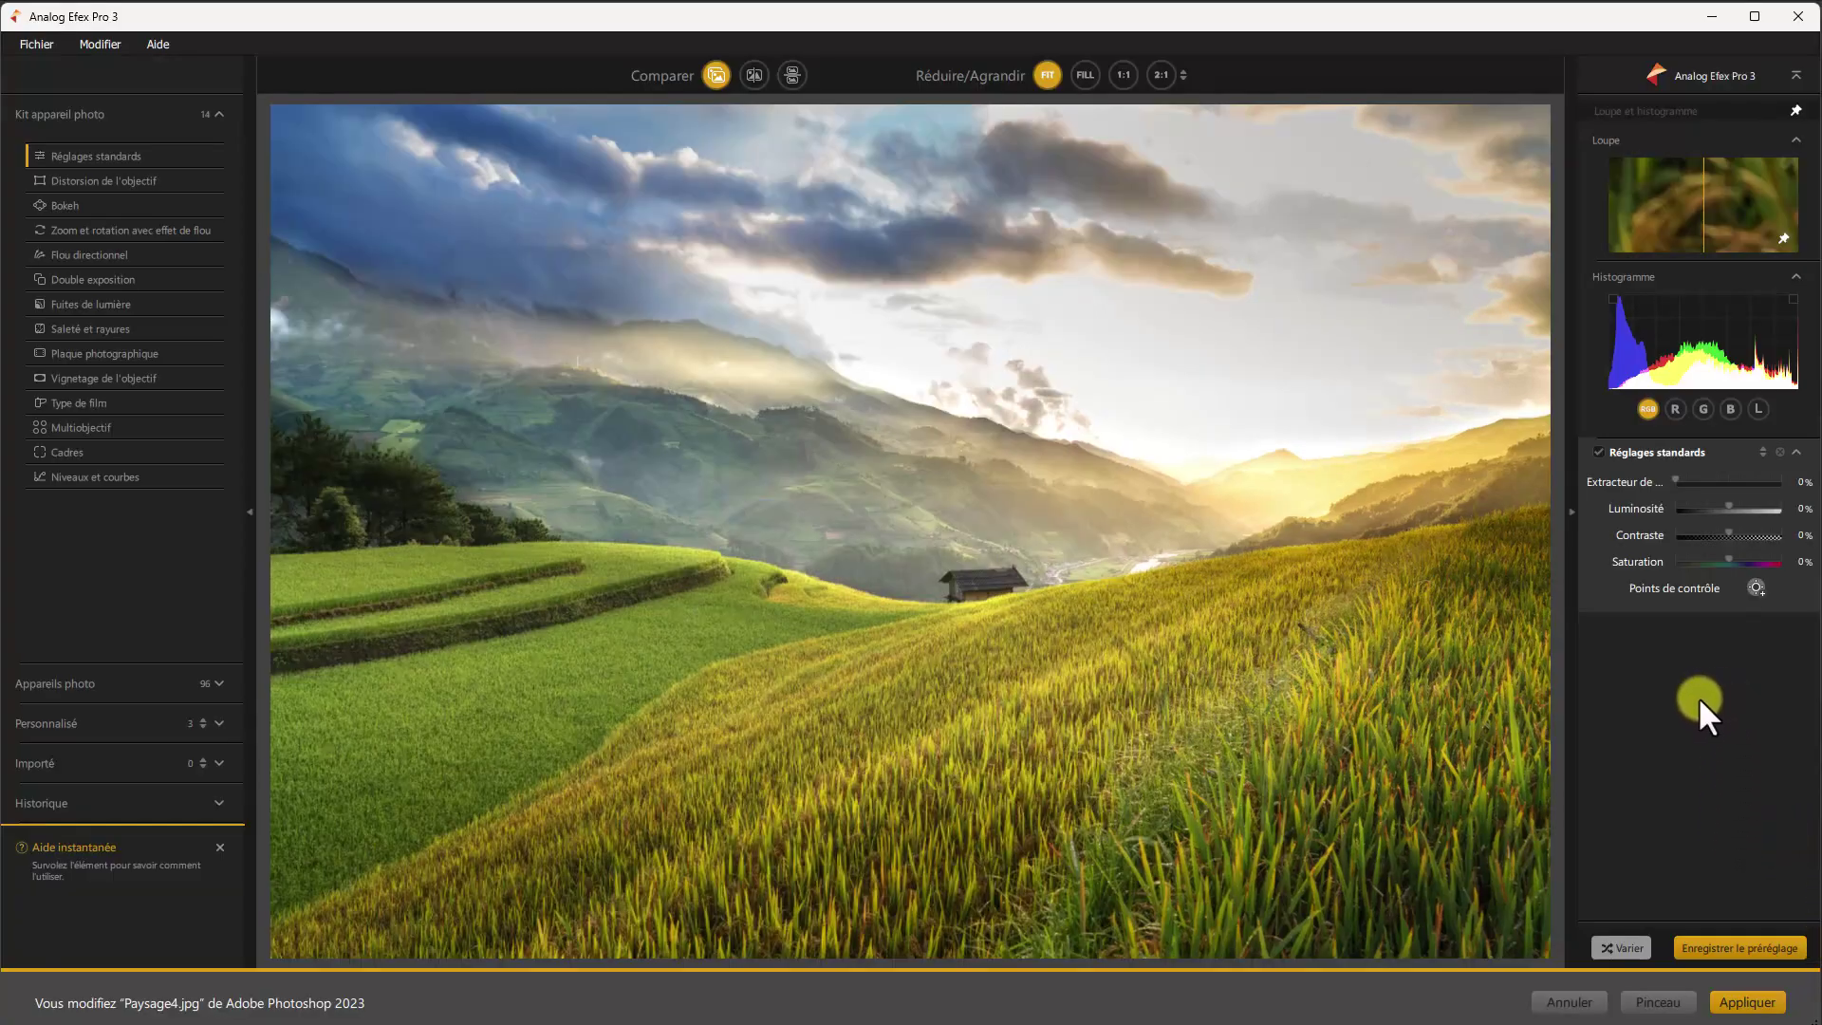
{"action": "left_click", "coordinate": [99, 477]}
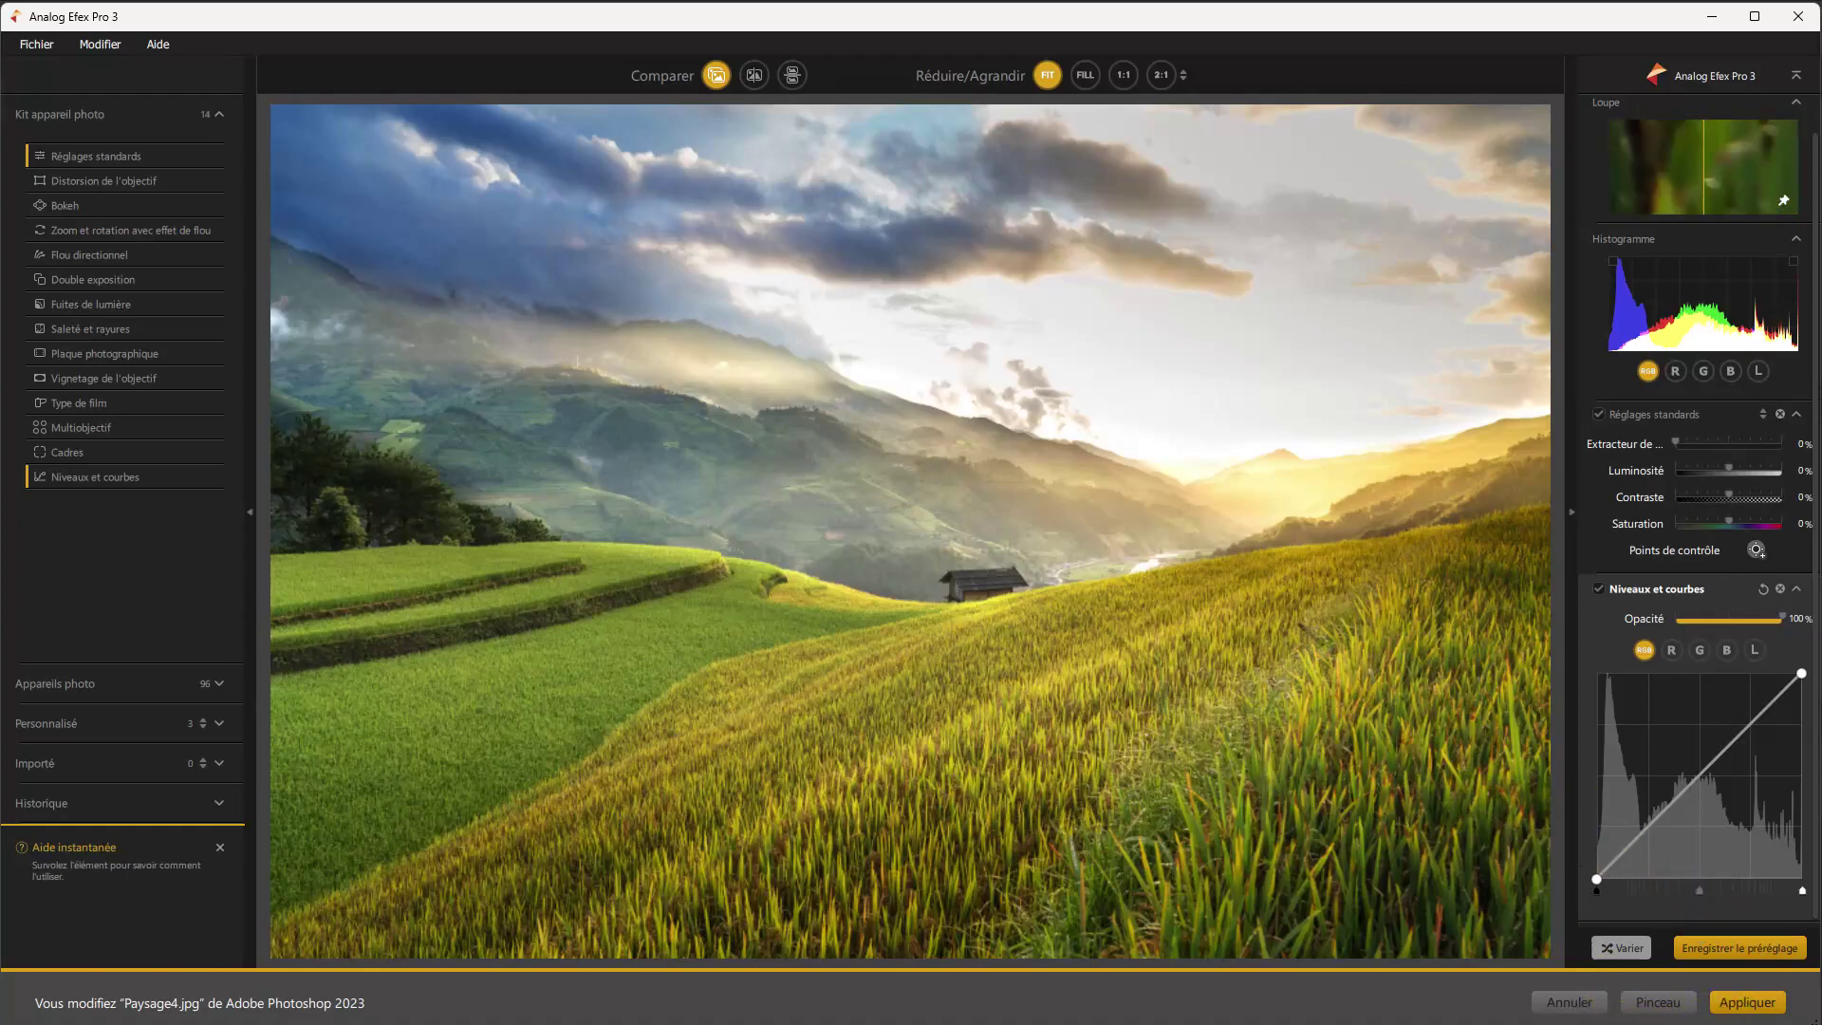
{"action": "left_click", "coordinate": [1643, 1004]}
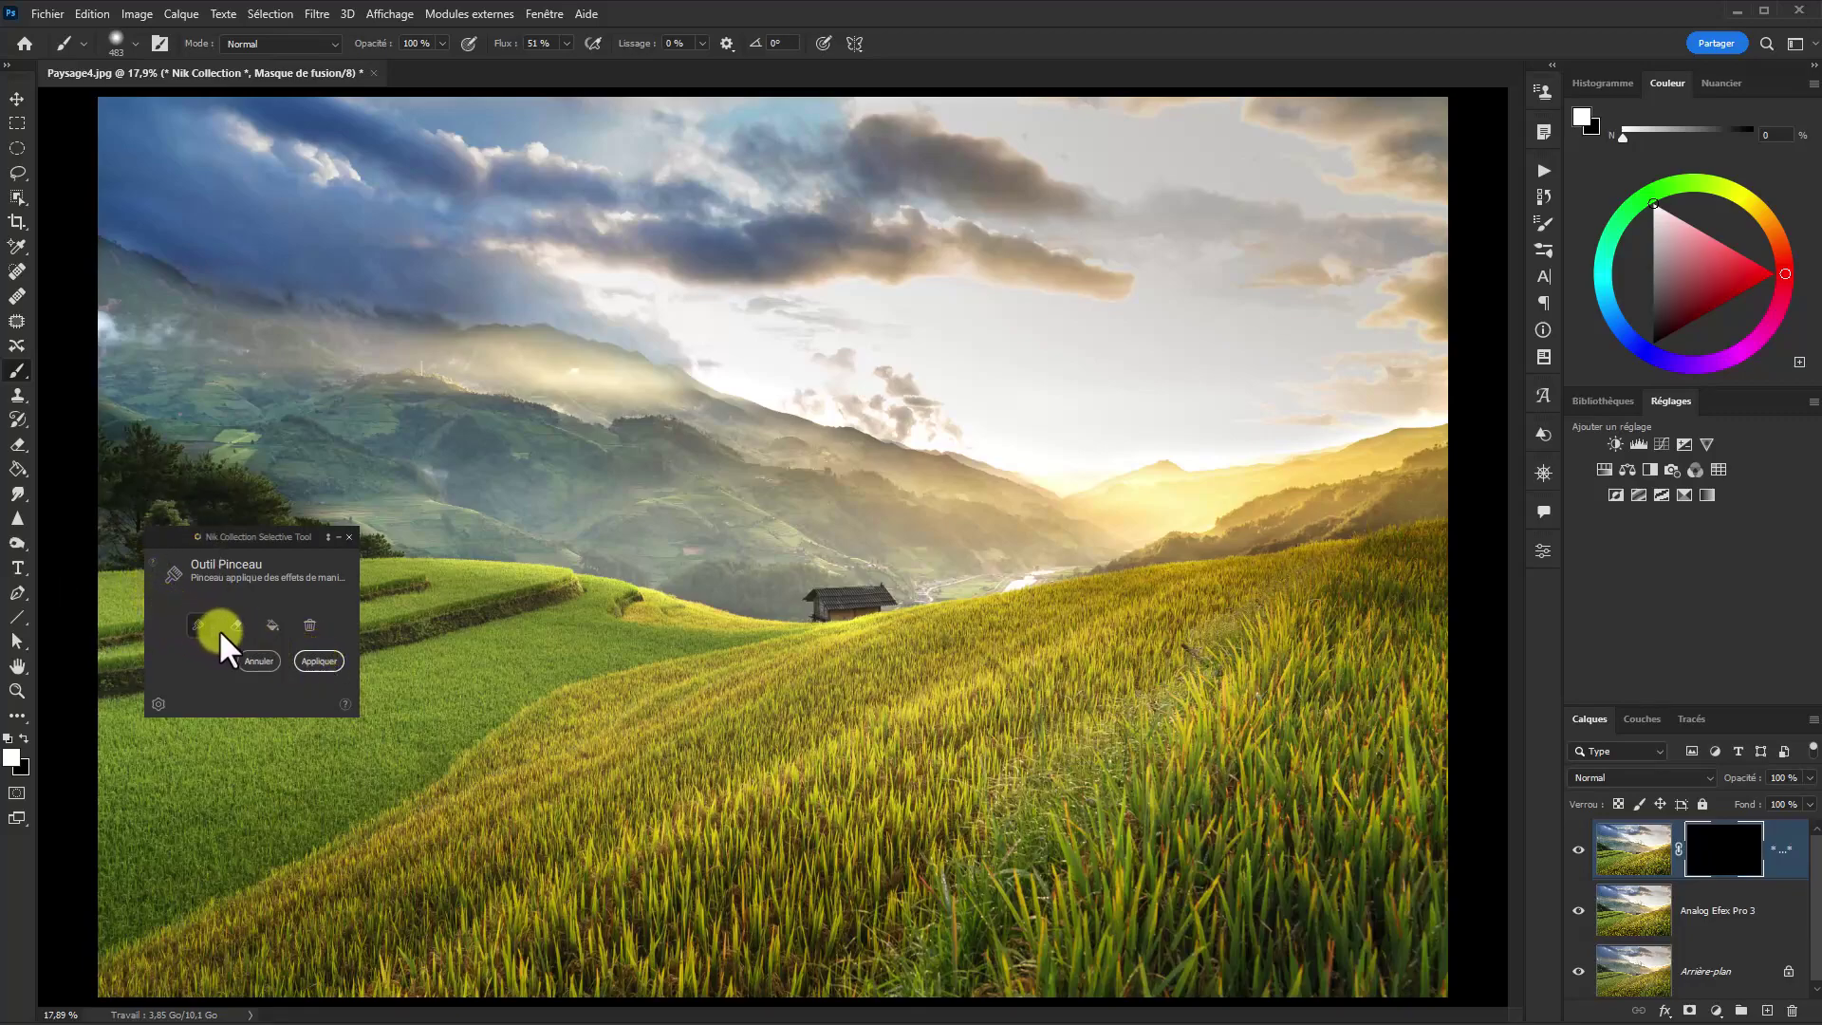
Step: Brush the effect onto the rice field through the layer's black mask, apply it and close the Selective Tool
{"action": "mouse_move", "coordinate": [936, 863]}
{"action": "left_mouse_down"}
{"action": "mouse_move", "coordinate": [871, 727]}
{"action": "mouse_move", "coordinate": [1072, 727]}
{"action": "mouse_move", "coordinate": [1244, 770]}
{"action": "mouse_move", "coordinate": [660, 721]}
{"action": "mouse_move", "coordinate": [999, 693]}
{"action": "mouse_move", "coordinate": [1325, 695]}
{"action": "mouse_move", "coordinate": [721, 707]}
{"action": "mouse_move", "coordinate": [692, 639]}
{"action": "left_mouse_up"}
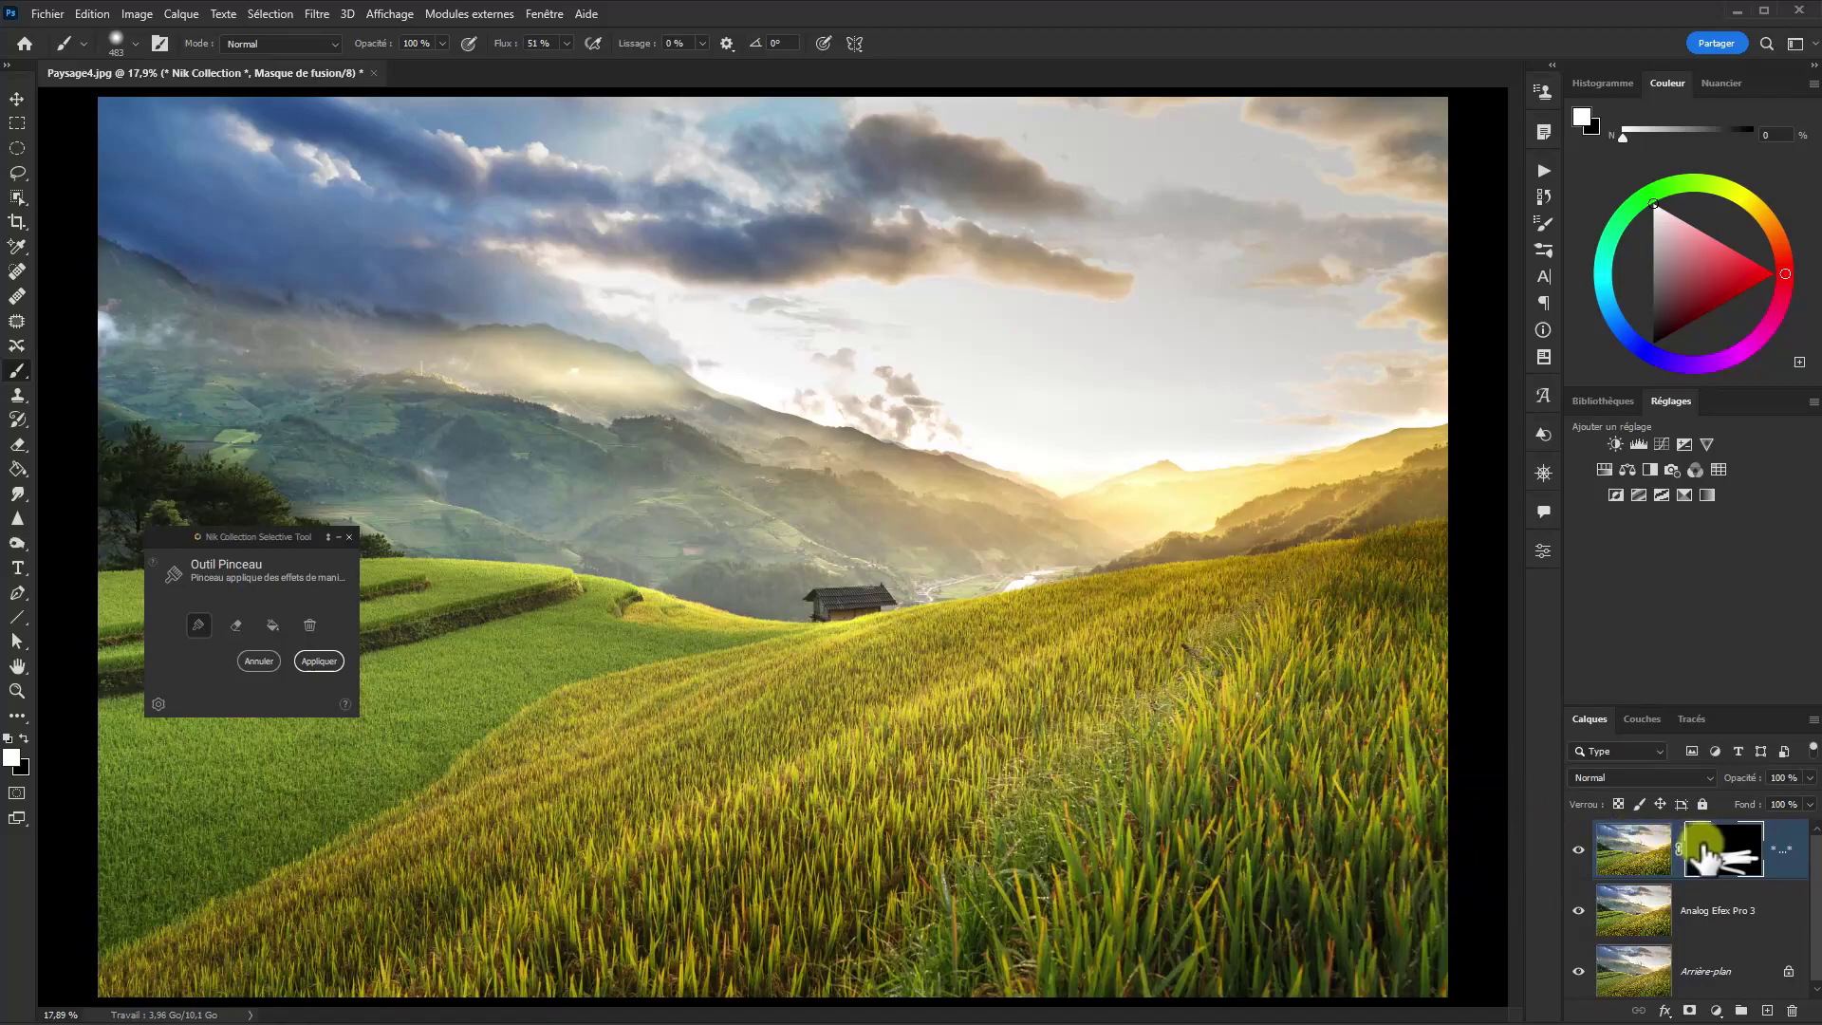
{"action": "mouse_move", "coordinate": [1702, 850]}
{"action": "left_mouse_down"}
{"action": "mouse_move", "coordinate": [1750, 878]}
{"action": "mouse_move", "coordinate": [1749, 854]}
{"action": "mouse_move", "coordinate": [1737, 874]}
{"action": "mouse_move", "coordinate": [1754, 878]}
{"action": "left_mouse_up"}
{"action": "left_click", "coordinate": [1728, 848]}
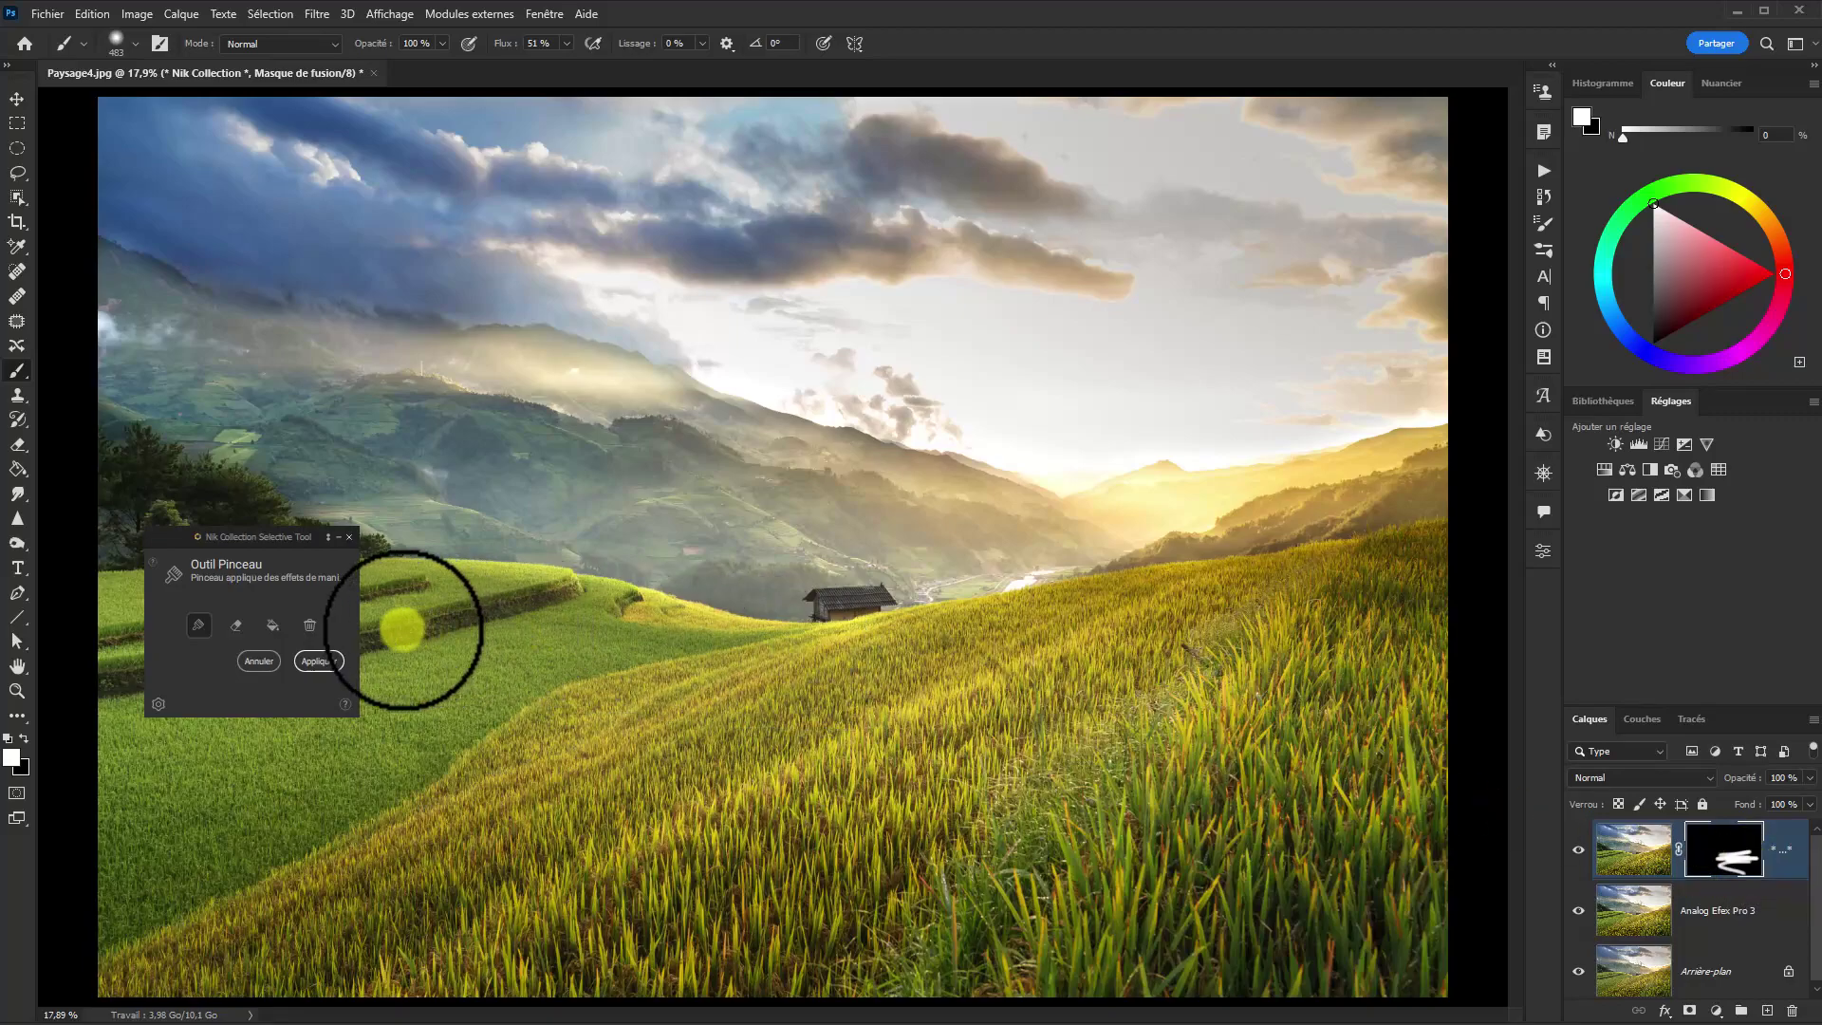
{"action": "left_click", "coordinate": [320, 662]}
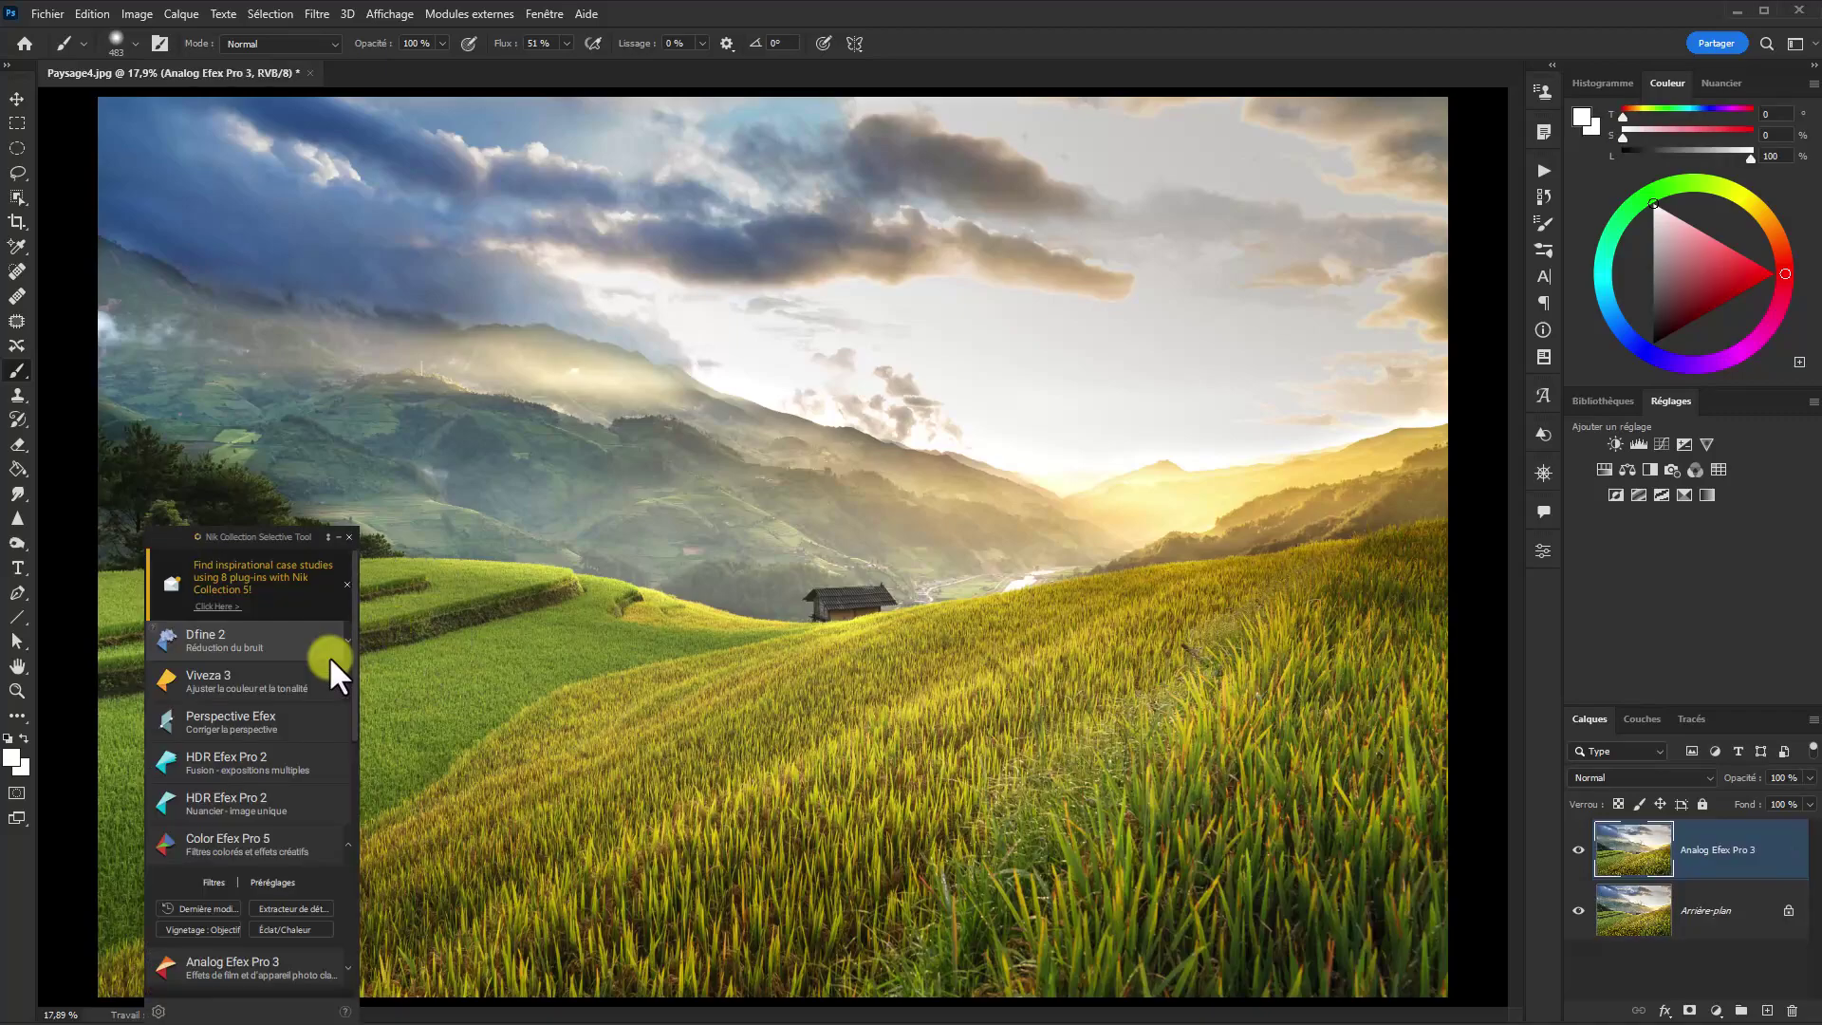
{"action": "left_click", "coordinate": [344, 536]}
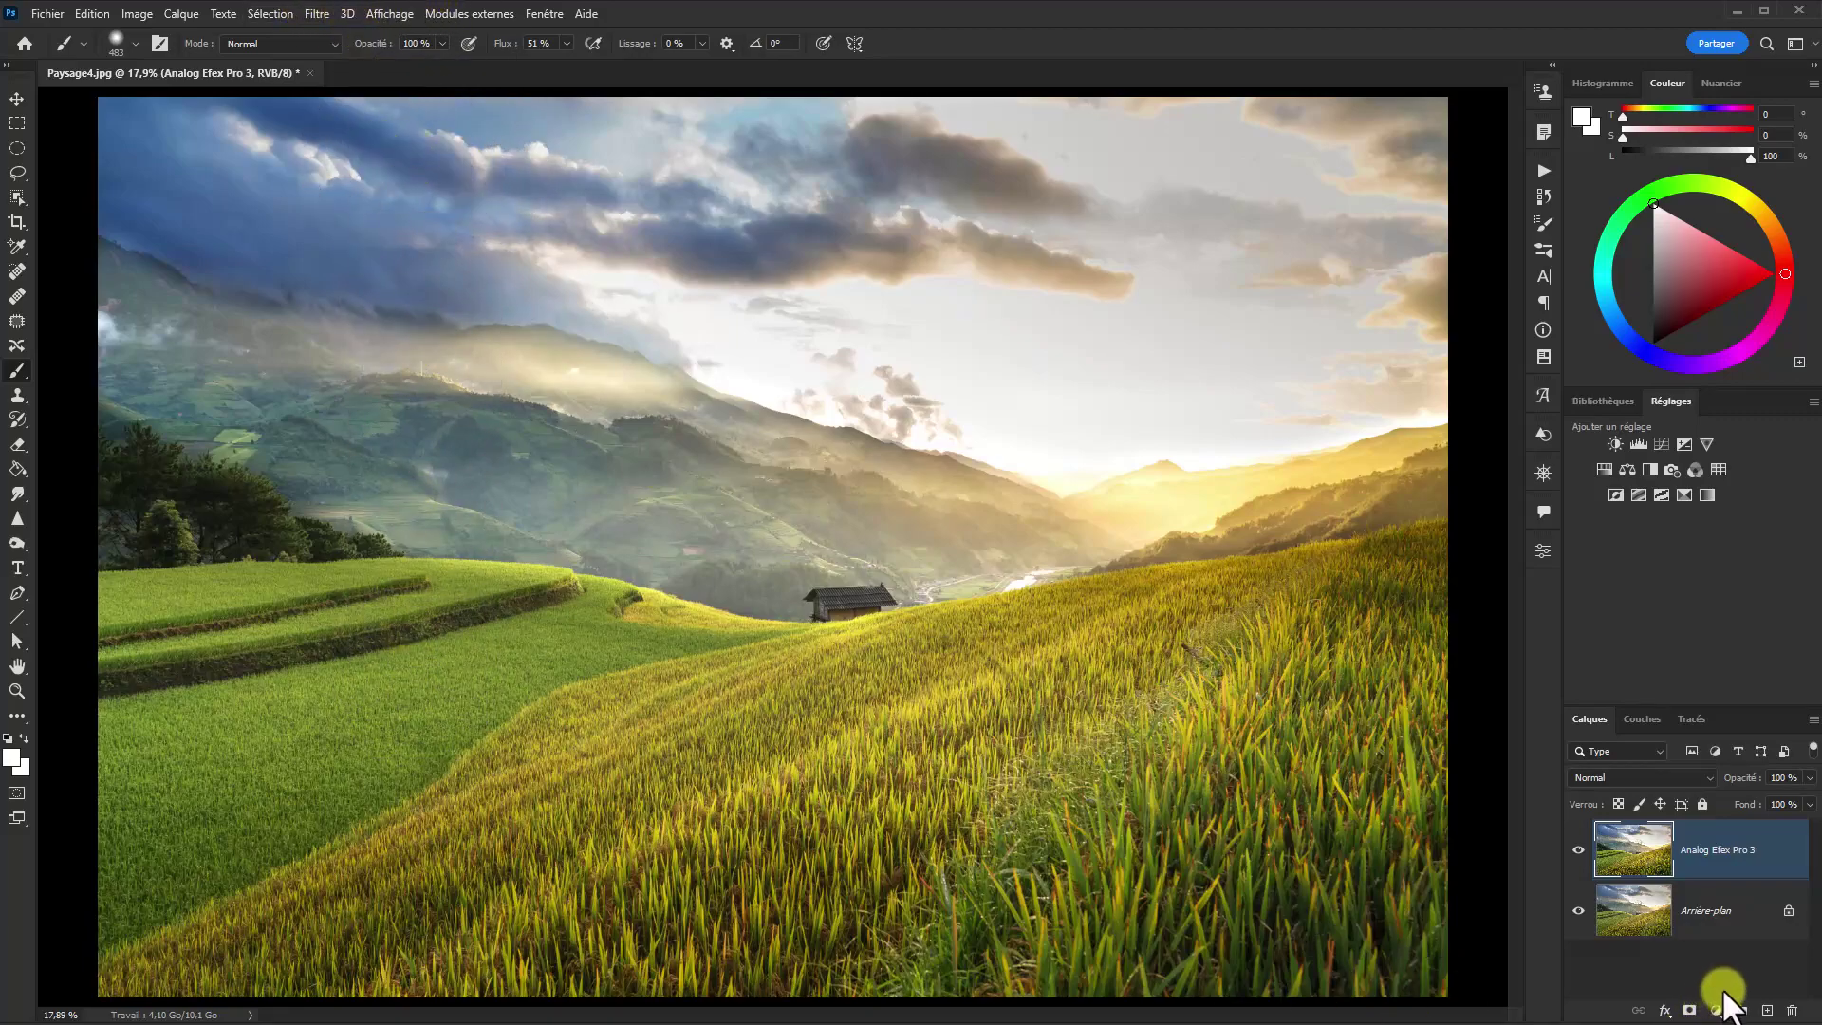
Step: Delete the Analog Efex Pro 3 layer, keeping only the Arrière-plan layer
{"action": "right_click", "coordinate": [1782, 868]}
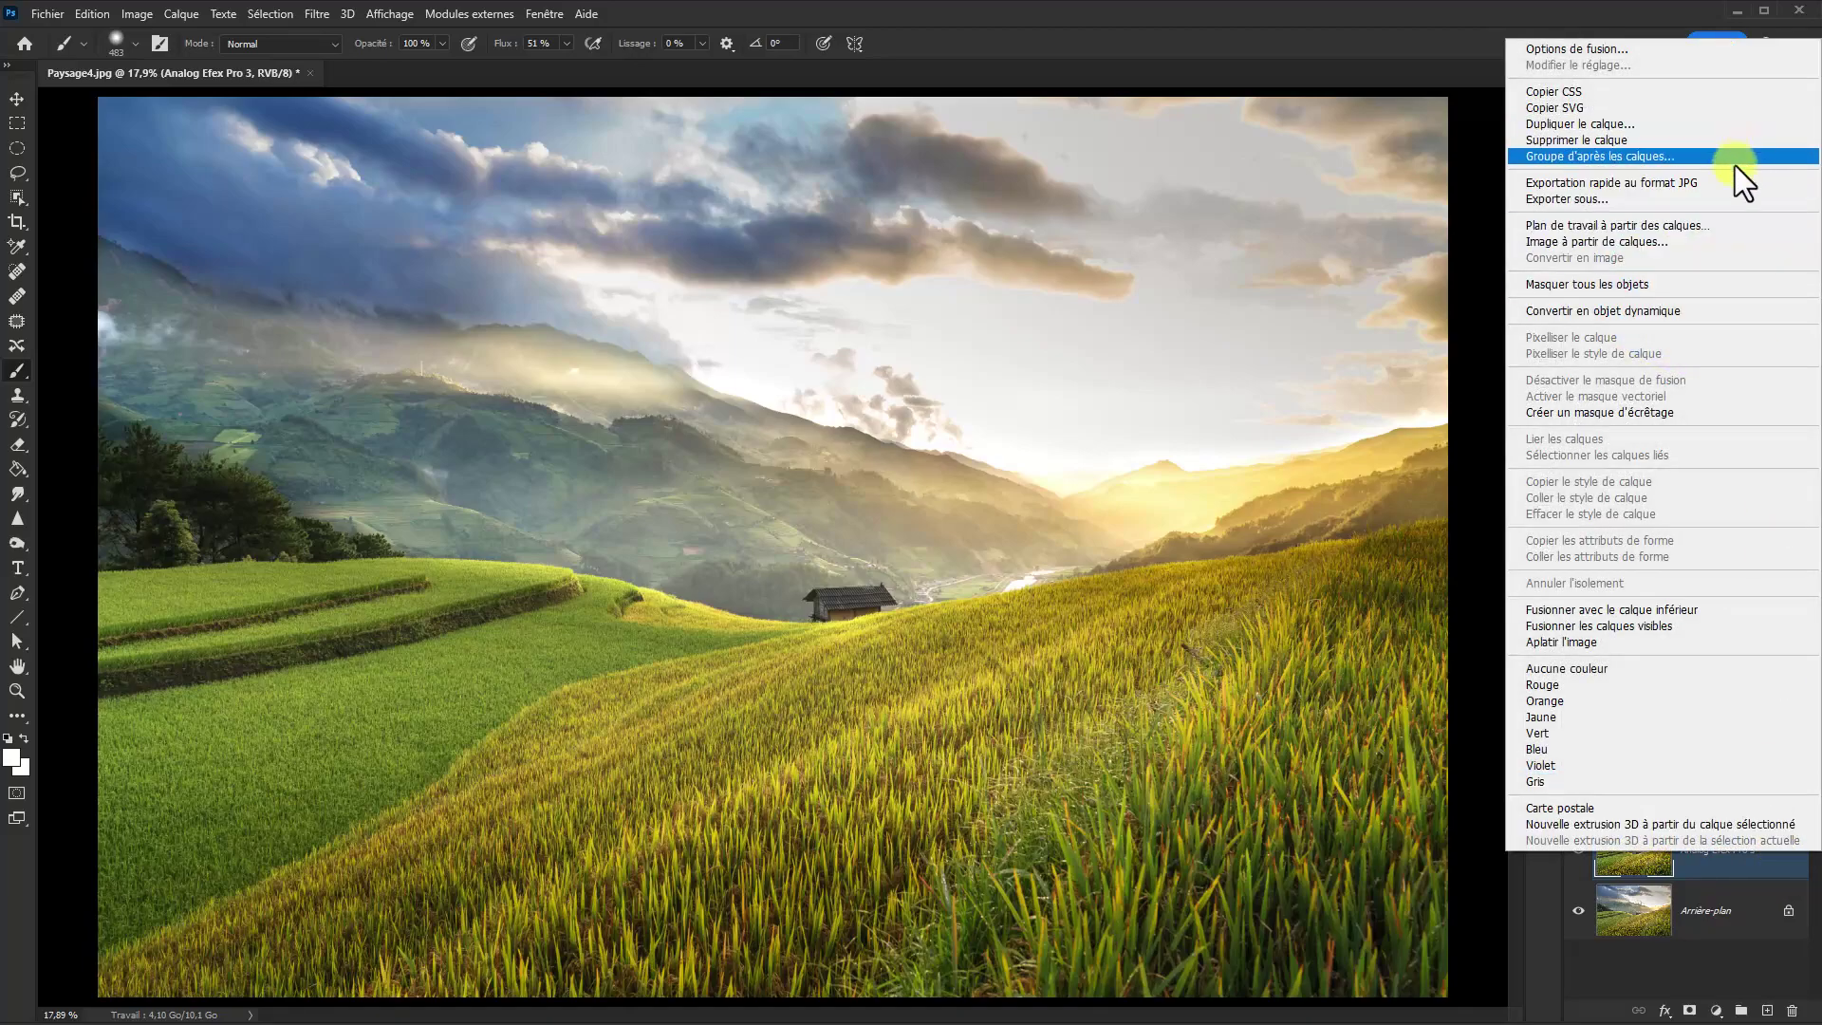
{"action": "left_click", "coordinate": [1489, 235]}
{"action": "key", "text": "Delete"}
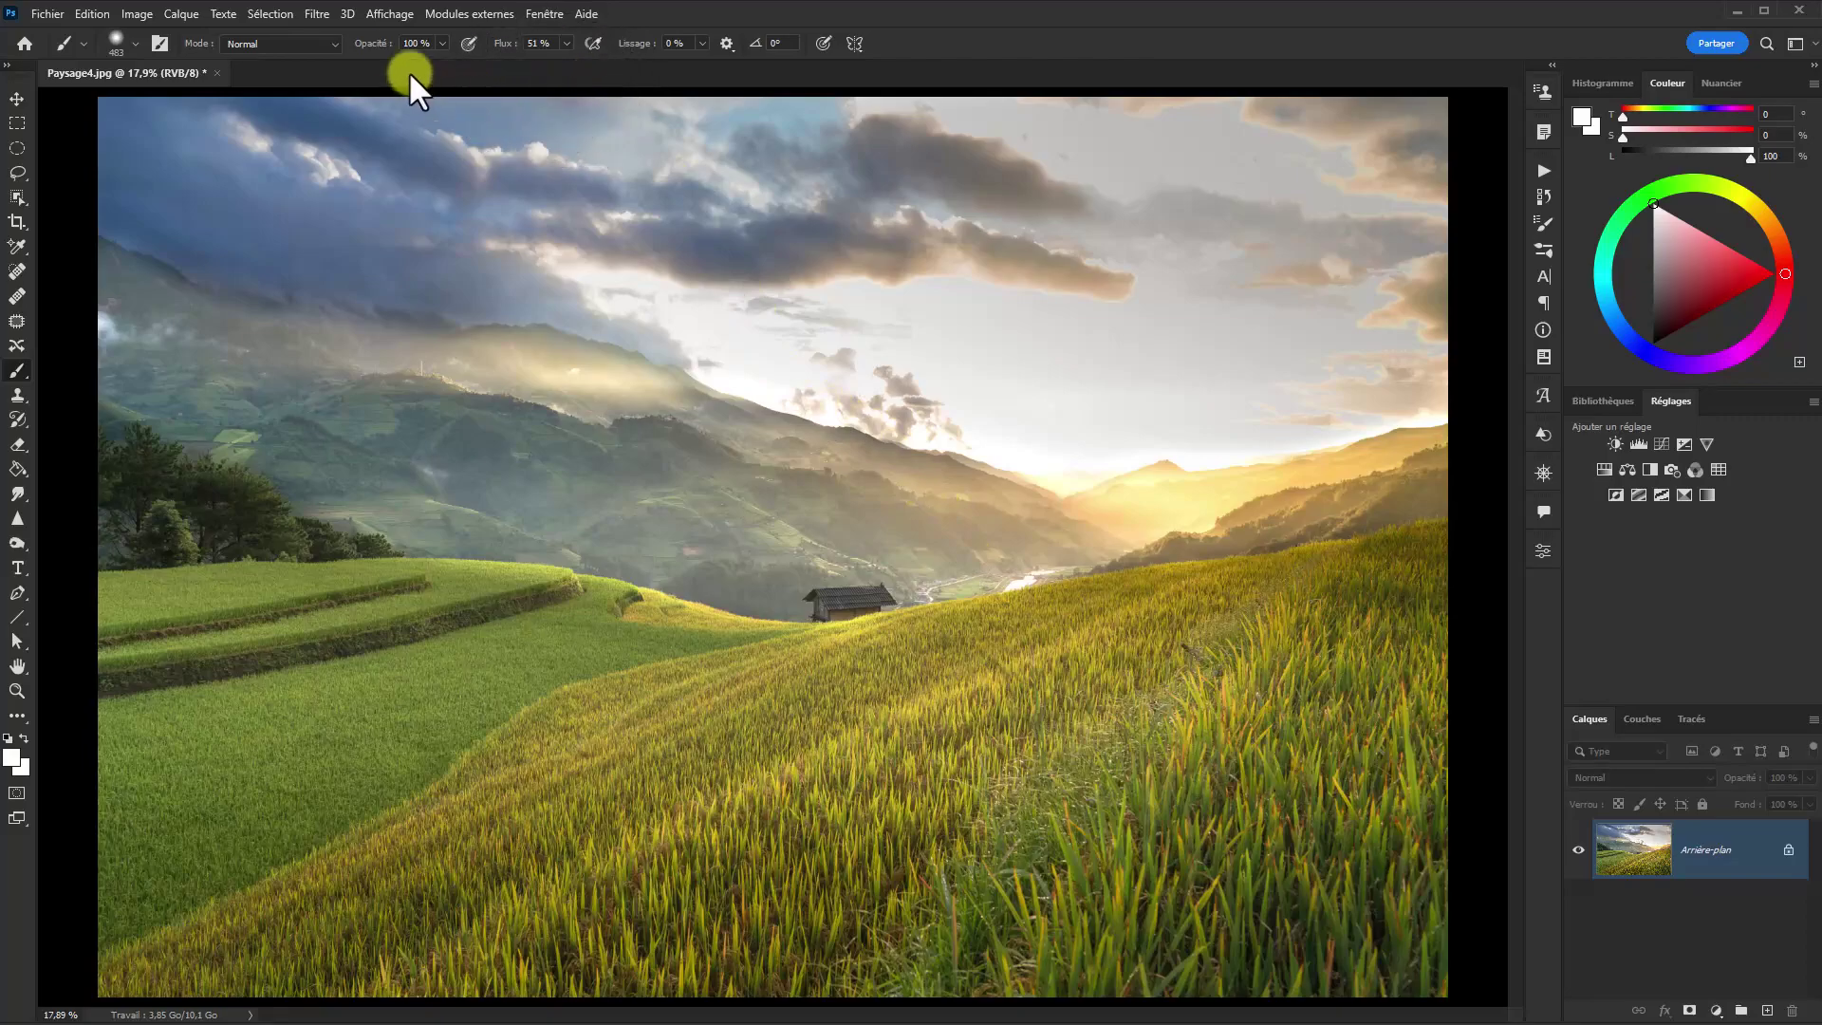
Step: Convert the Arrière-plan layer into a smart object for smart filters
{"action": "left_click", "coordinate": [319, 11]}
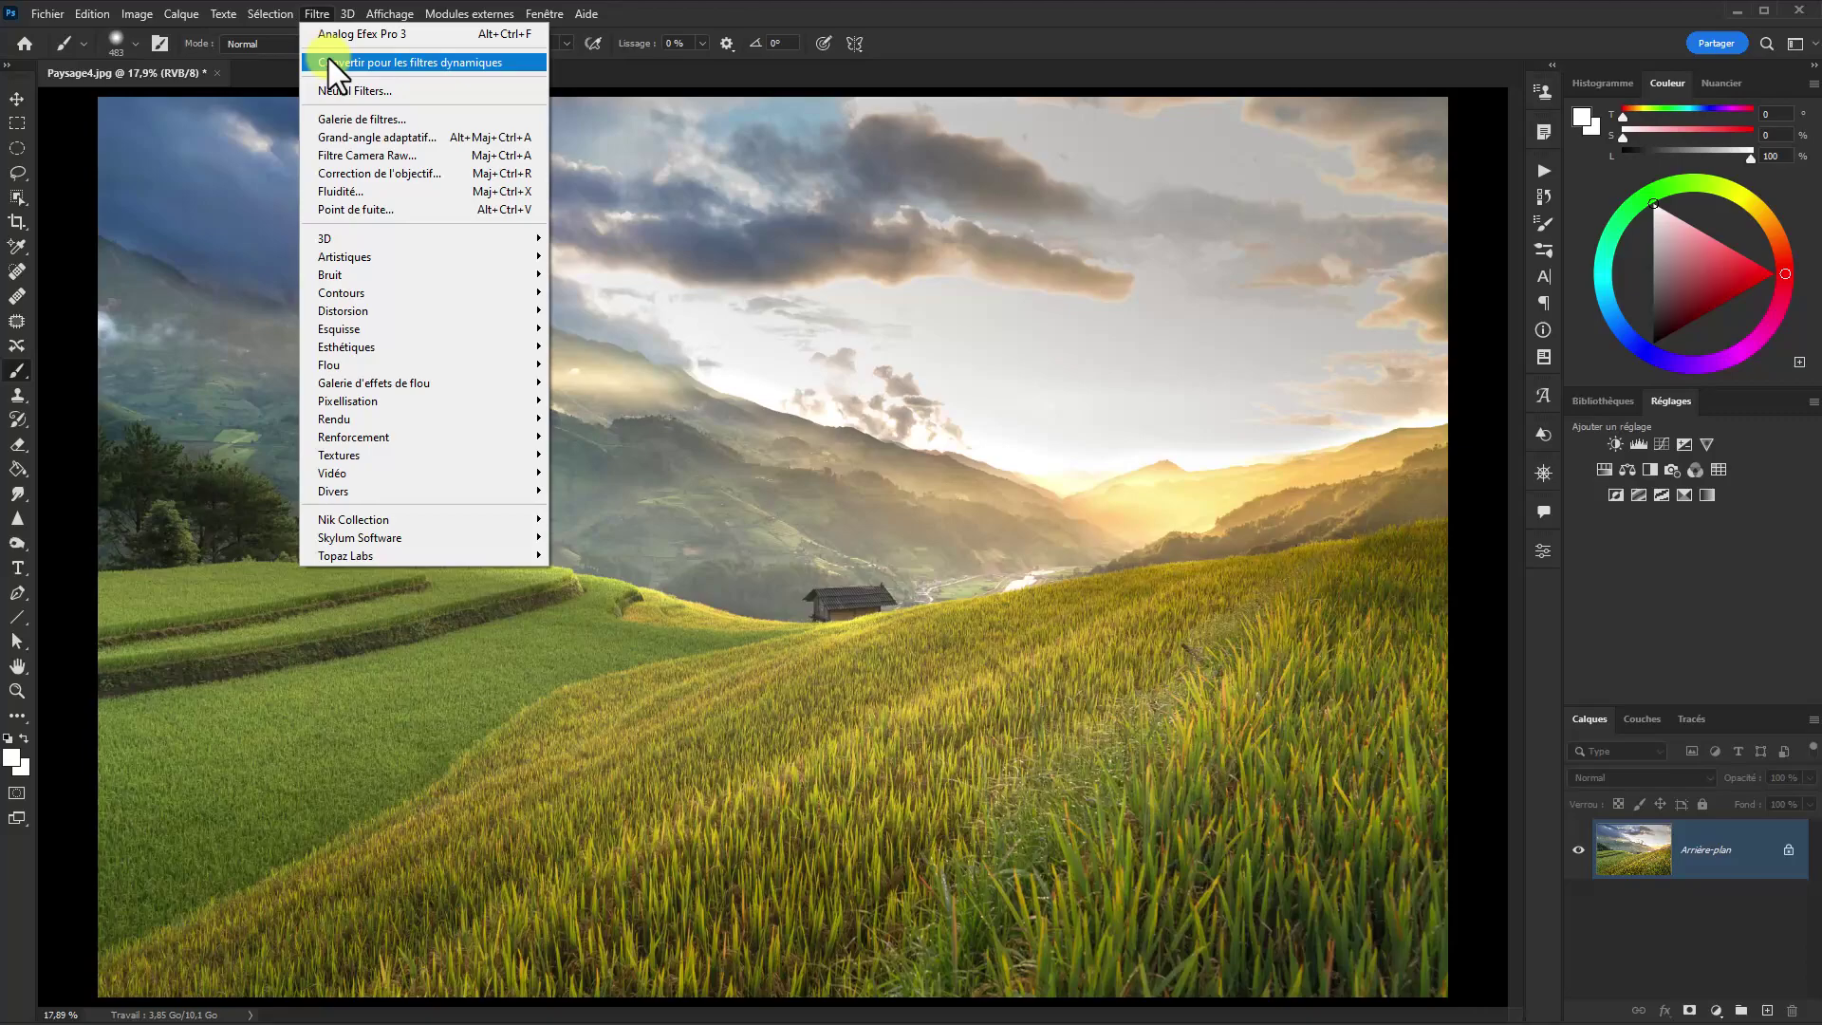
{"action": "left_click", "coordinate": [329, 59]}
{"action": "left_click", "coordinate": [917, 408]}
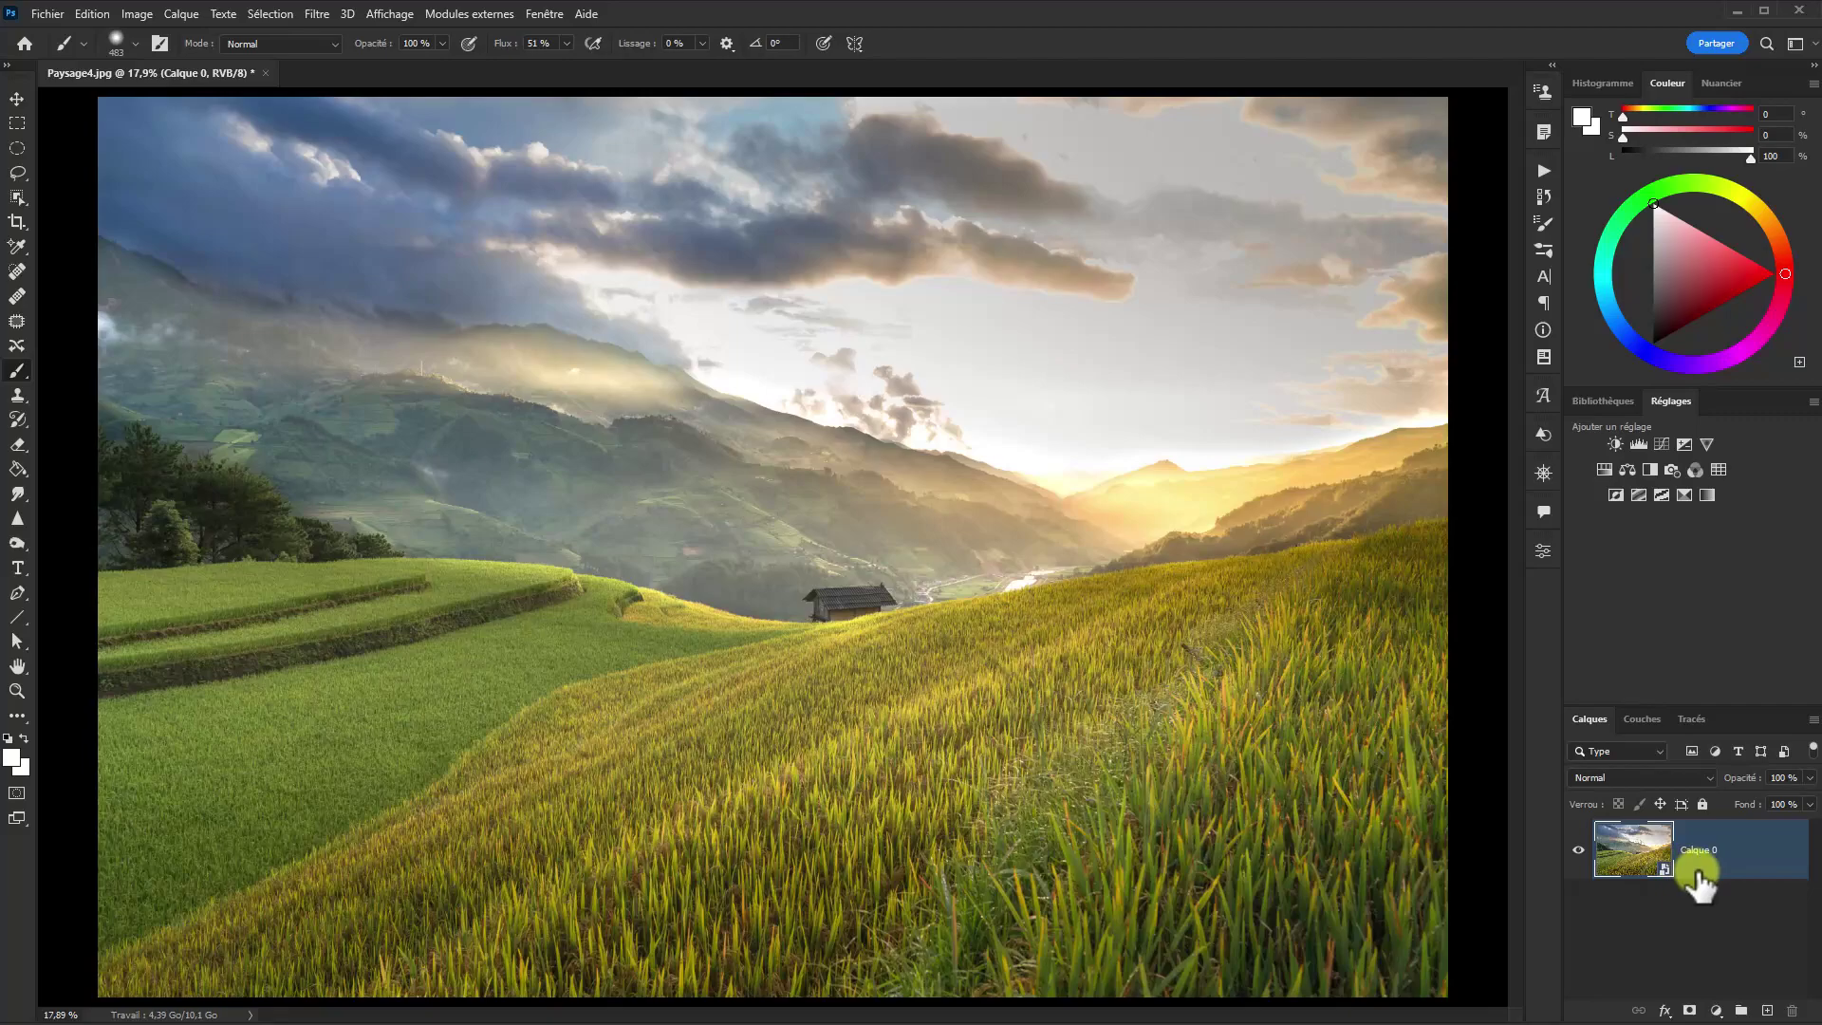
Step: Apply Analog Efex Pro 3 as a smart filter, with the detail extractor at 39% and Luminosité at 48%
{"action": "left_click", "coordinate": [317, 14]}
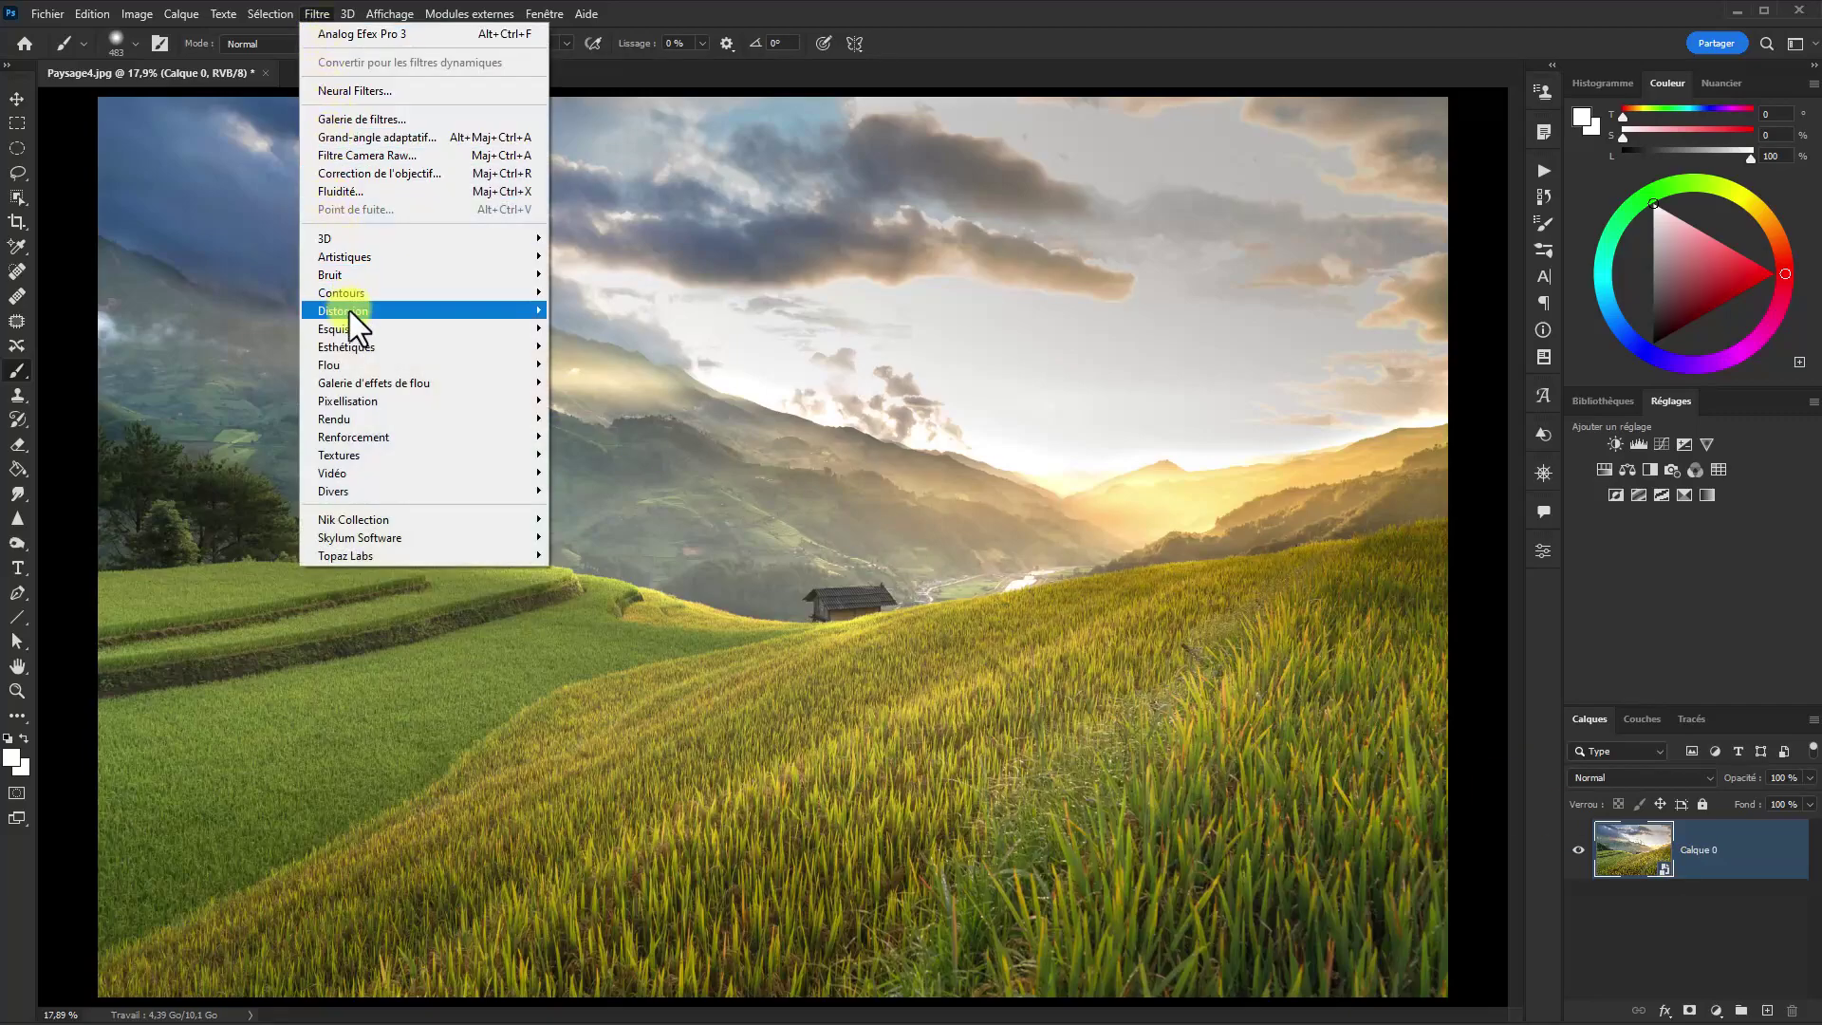
{"action": "mouse_move", "coordinate": [356, 520]}
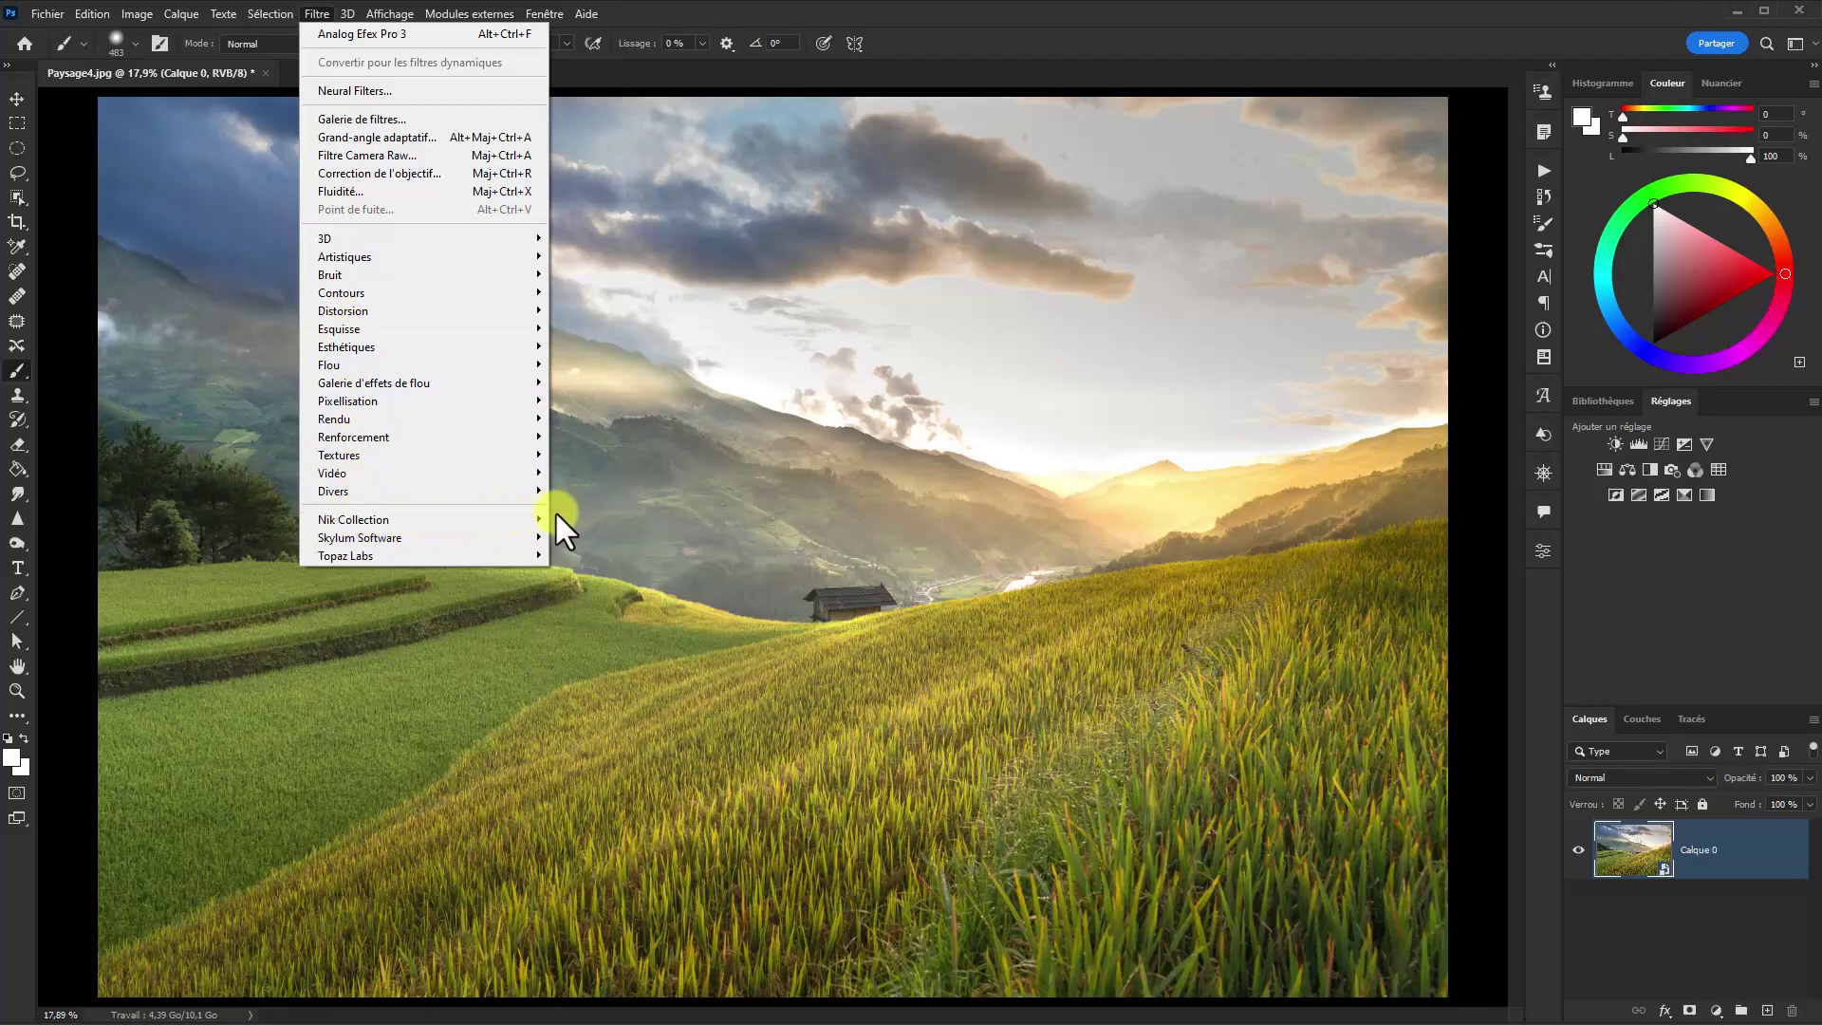
{"action": "mouse_move", "coordinate": [537, 520]}
{"action": "left_click", "coordinate": [611, 521]}
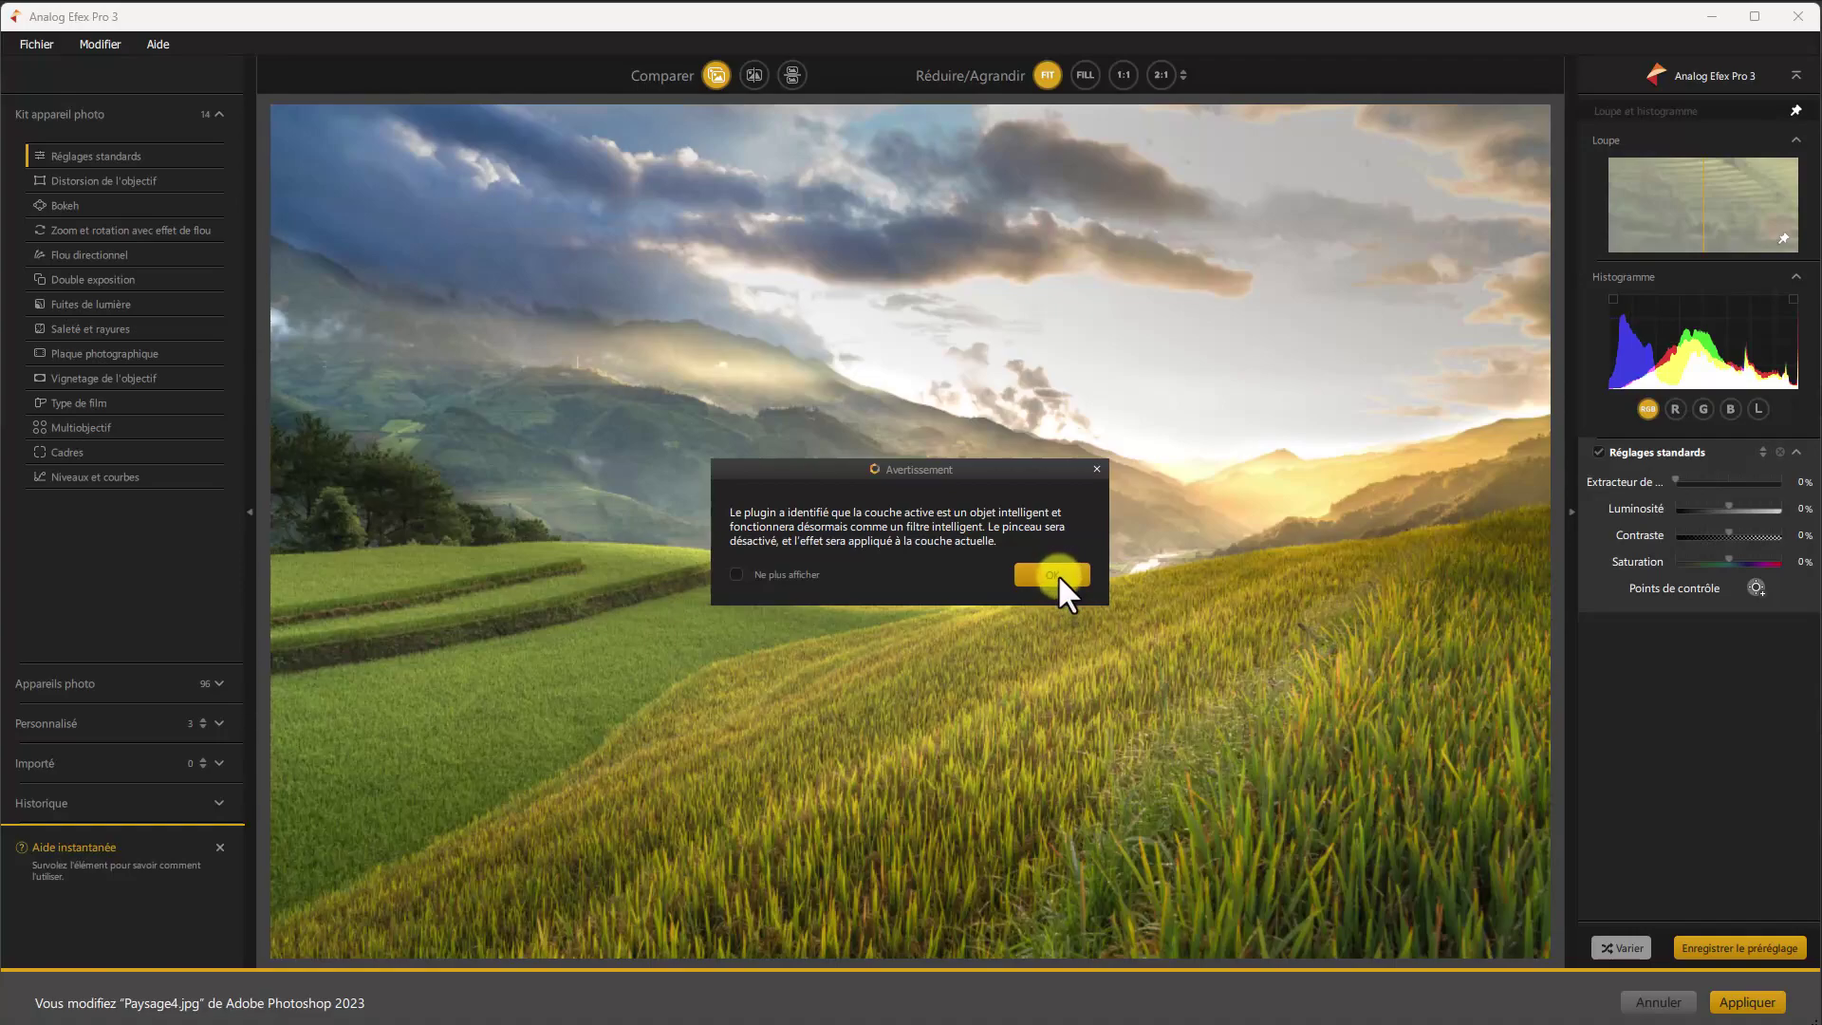
{"action": "left_click", "coordinate": [1053, 574]}
{"action": "left_click_drag", "start_coordinate": [1676, 481], "coordinate": [1752, 508]}
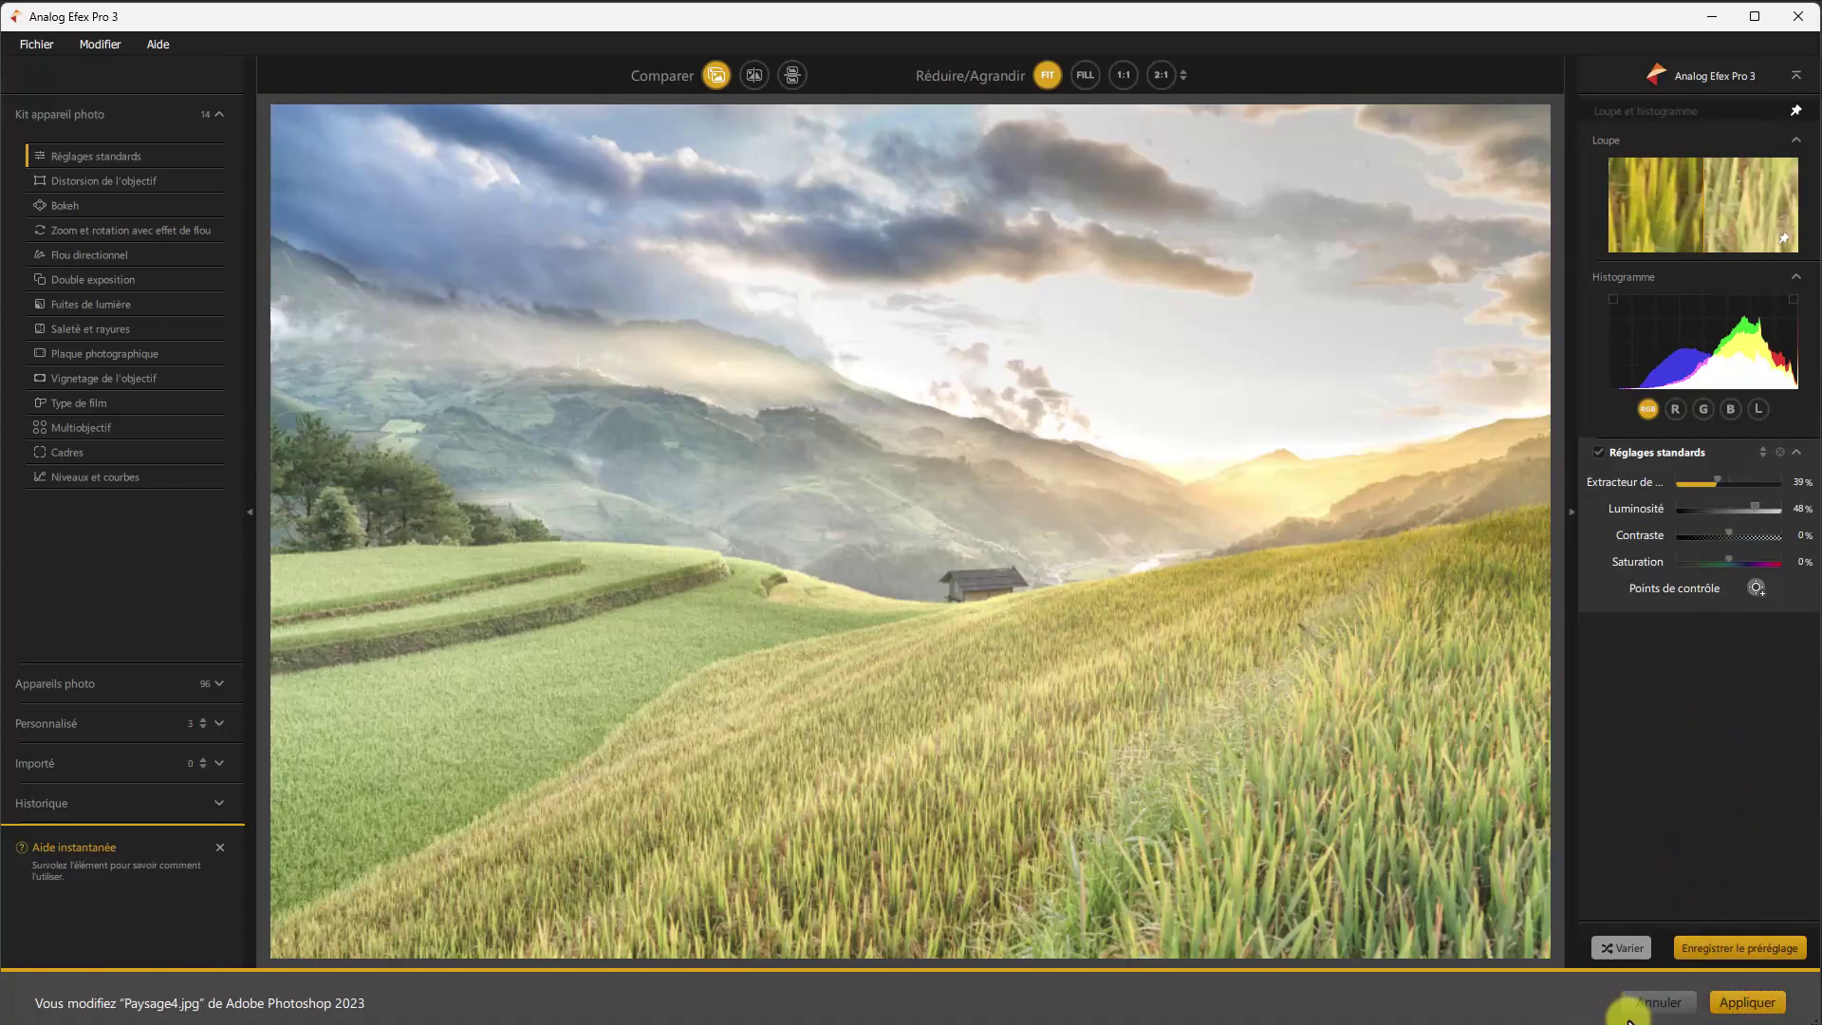
{"action": "left_click", "coordinate": [1749, 1008]}
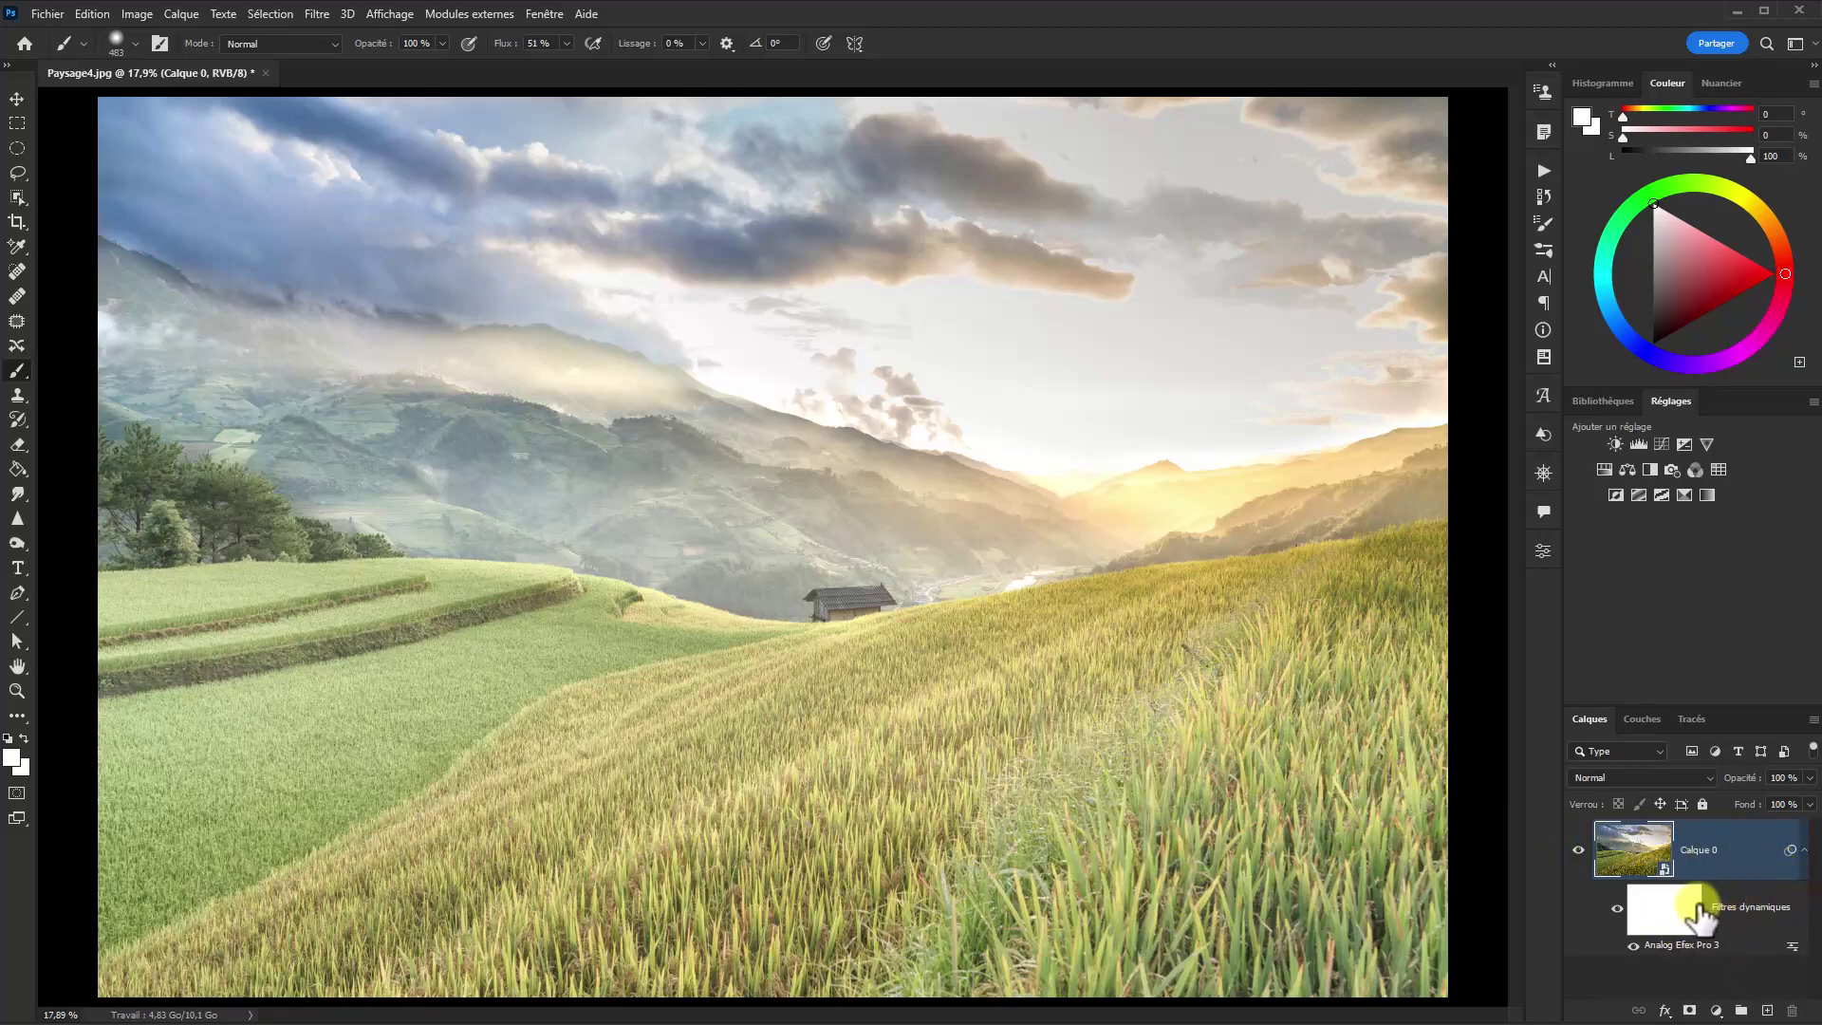
Step: Paint black on the smart filter mask over the rice field to hide the effect there
{"action": "left_click", "coordinate": [1658, 913]}
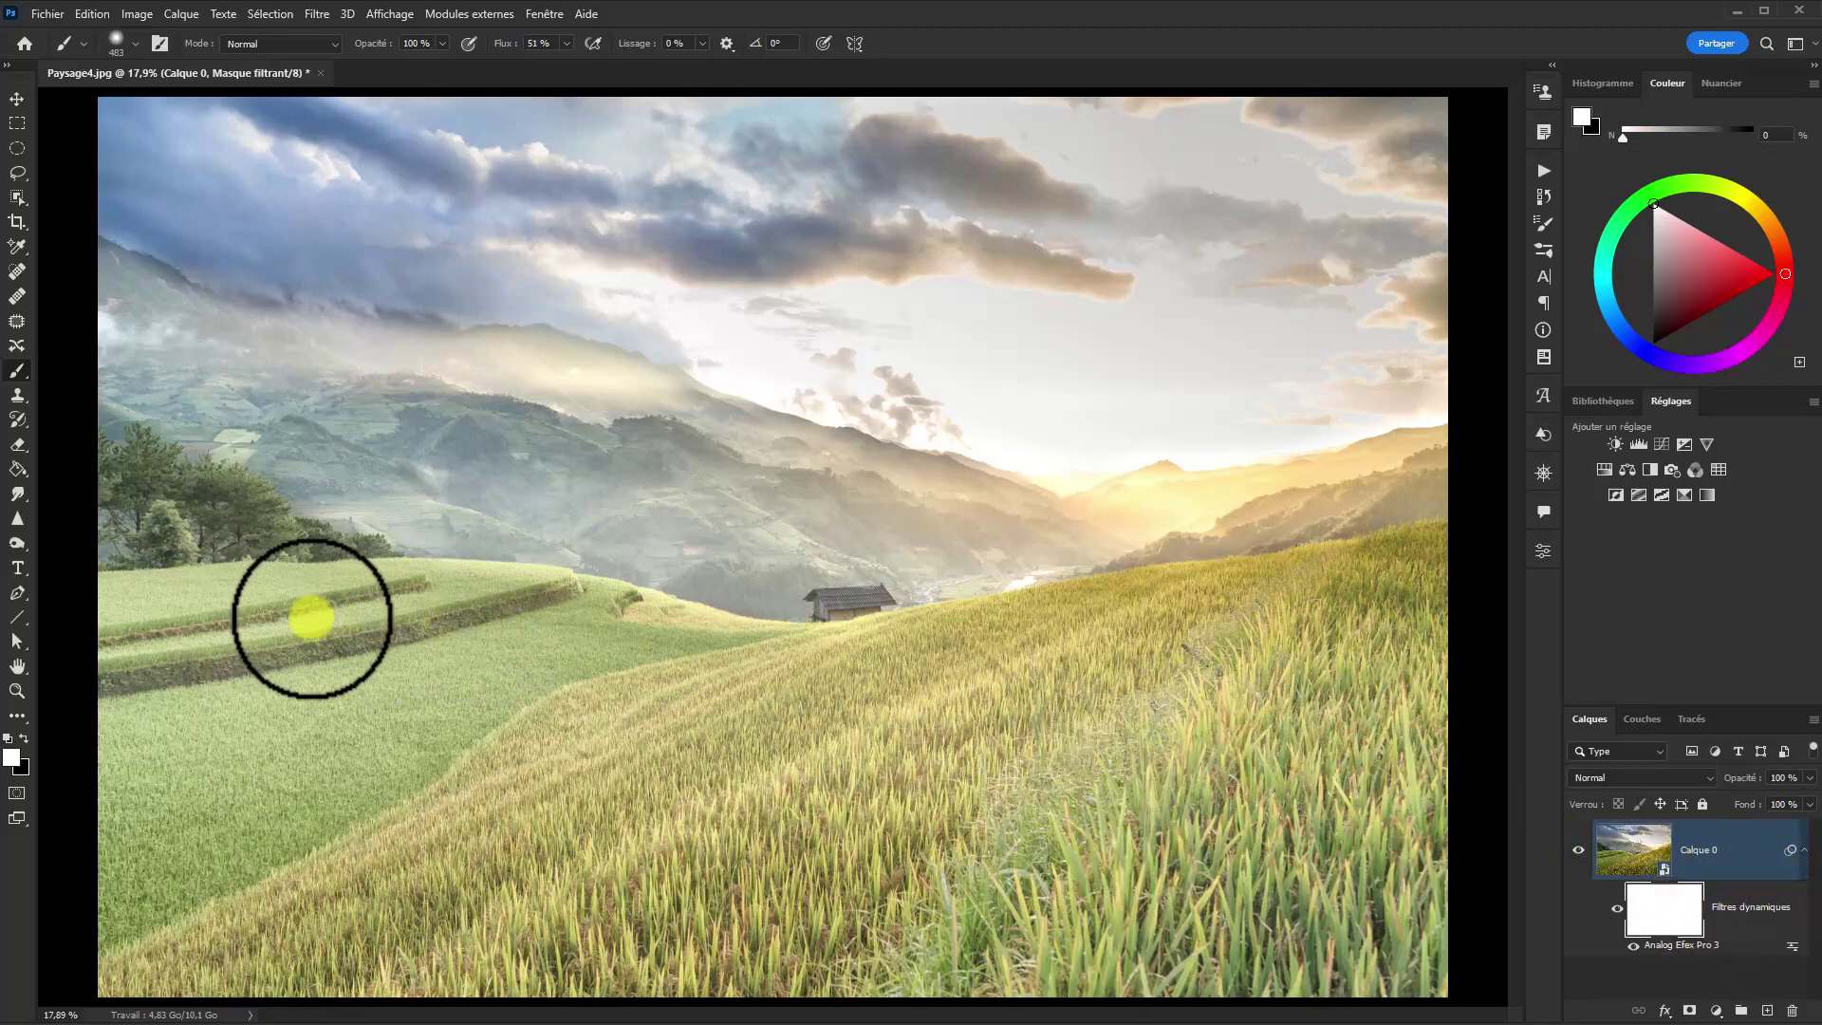
{"action": "left_click", "coordinate": [21, 736]}
{"action": "mouse_move", "coordinate": [772, 727]}
{"action": "left_mouse_down"}
{"action": "mouse_move", "coordinate": [1005, 566]}
{"action": "mouse_move", "coordinate": [789, 642]}
{"action": "mouse_move", "coordinate": [1408, 712]}
{"action": "mouse_move", "coordinate": [1026, 729]}
{"action": "mouse_move", "coordinate": [838, 655]}
{"action": "mouse_move", "coordinate": [1066, 664]}
{"action": "mouse_move", "coordinate": [830, 797]}
{"action": "mouse_move", "coordinate": [1468, 788]}
{"action": "left_mouse_up"}
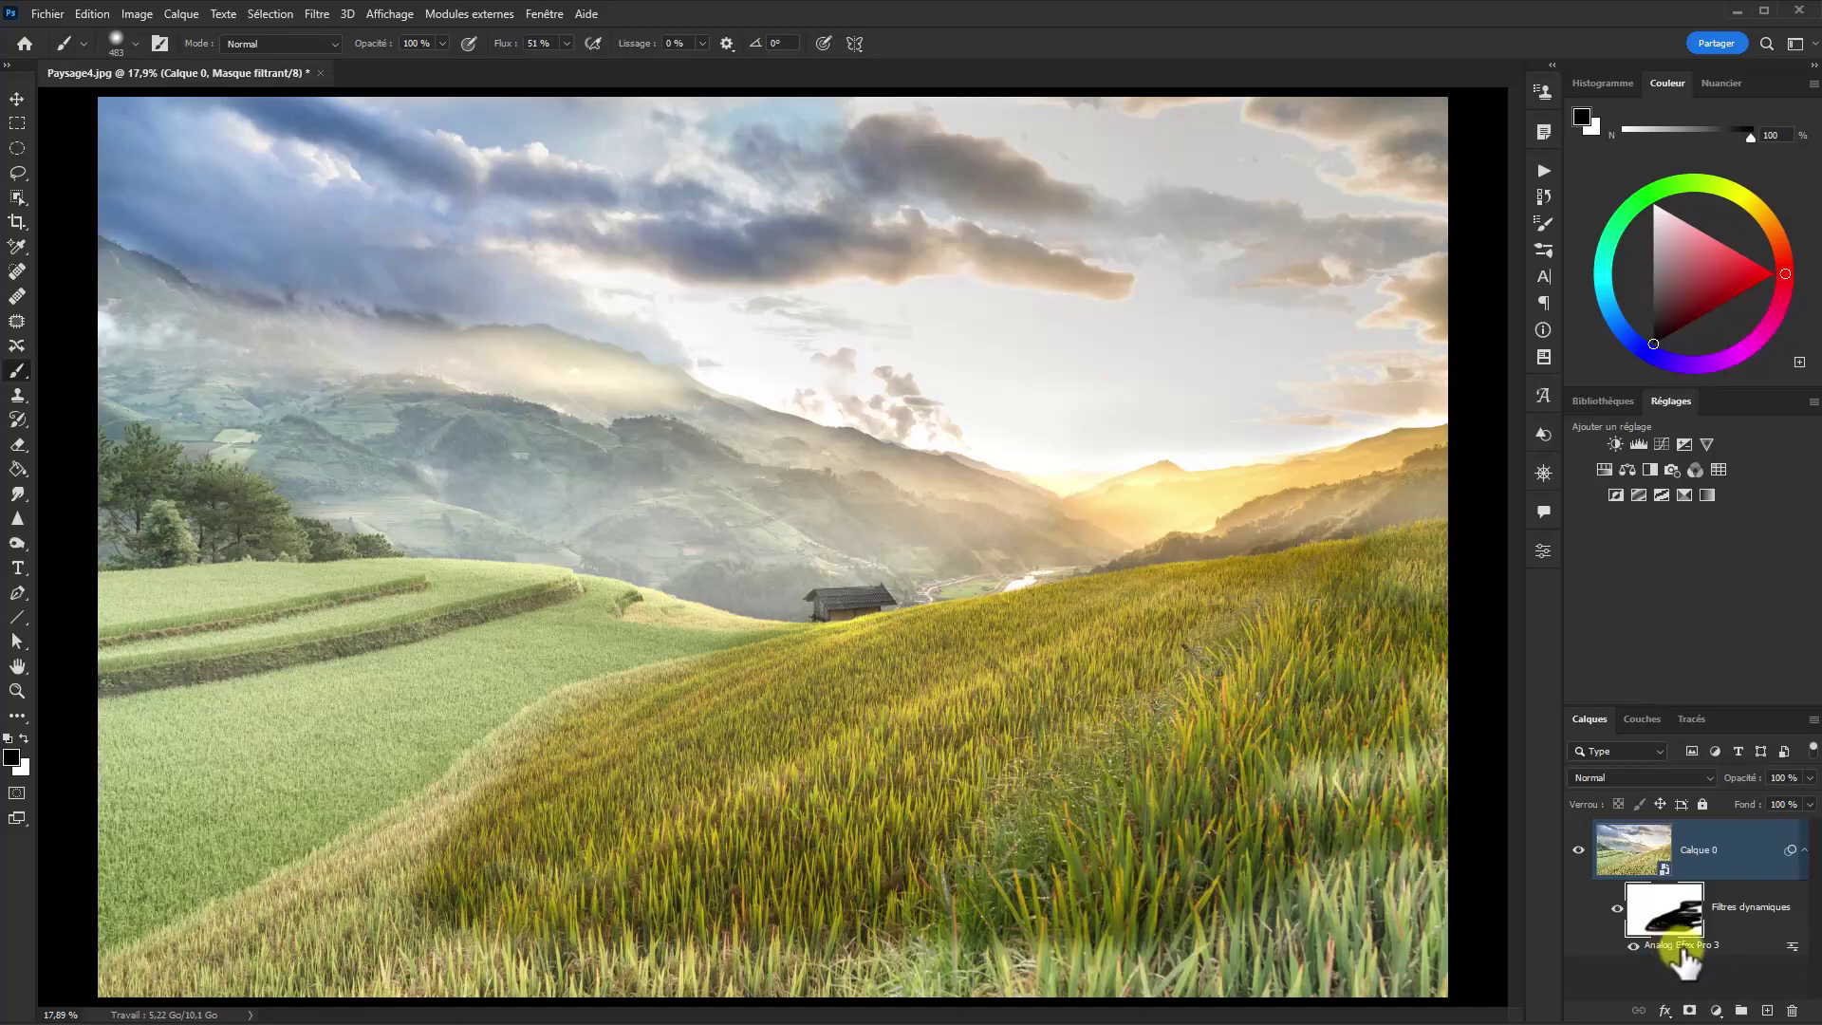
Step: Reopen the Analog Efex Pro 3 smart filter, set Luminosité to -2% and apply the change
{"action": "left_click", "coordinate": [1695, 950]}
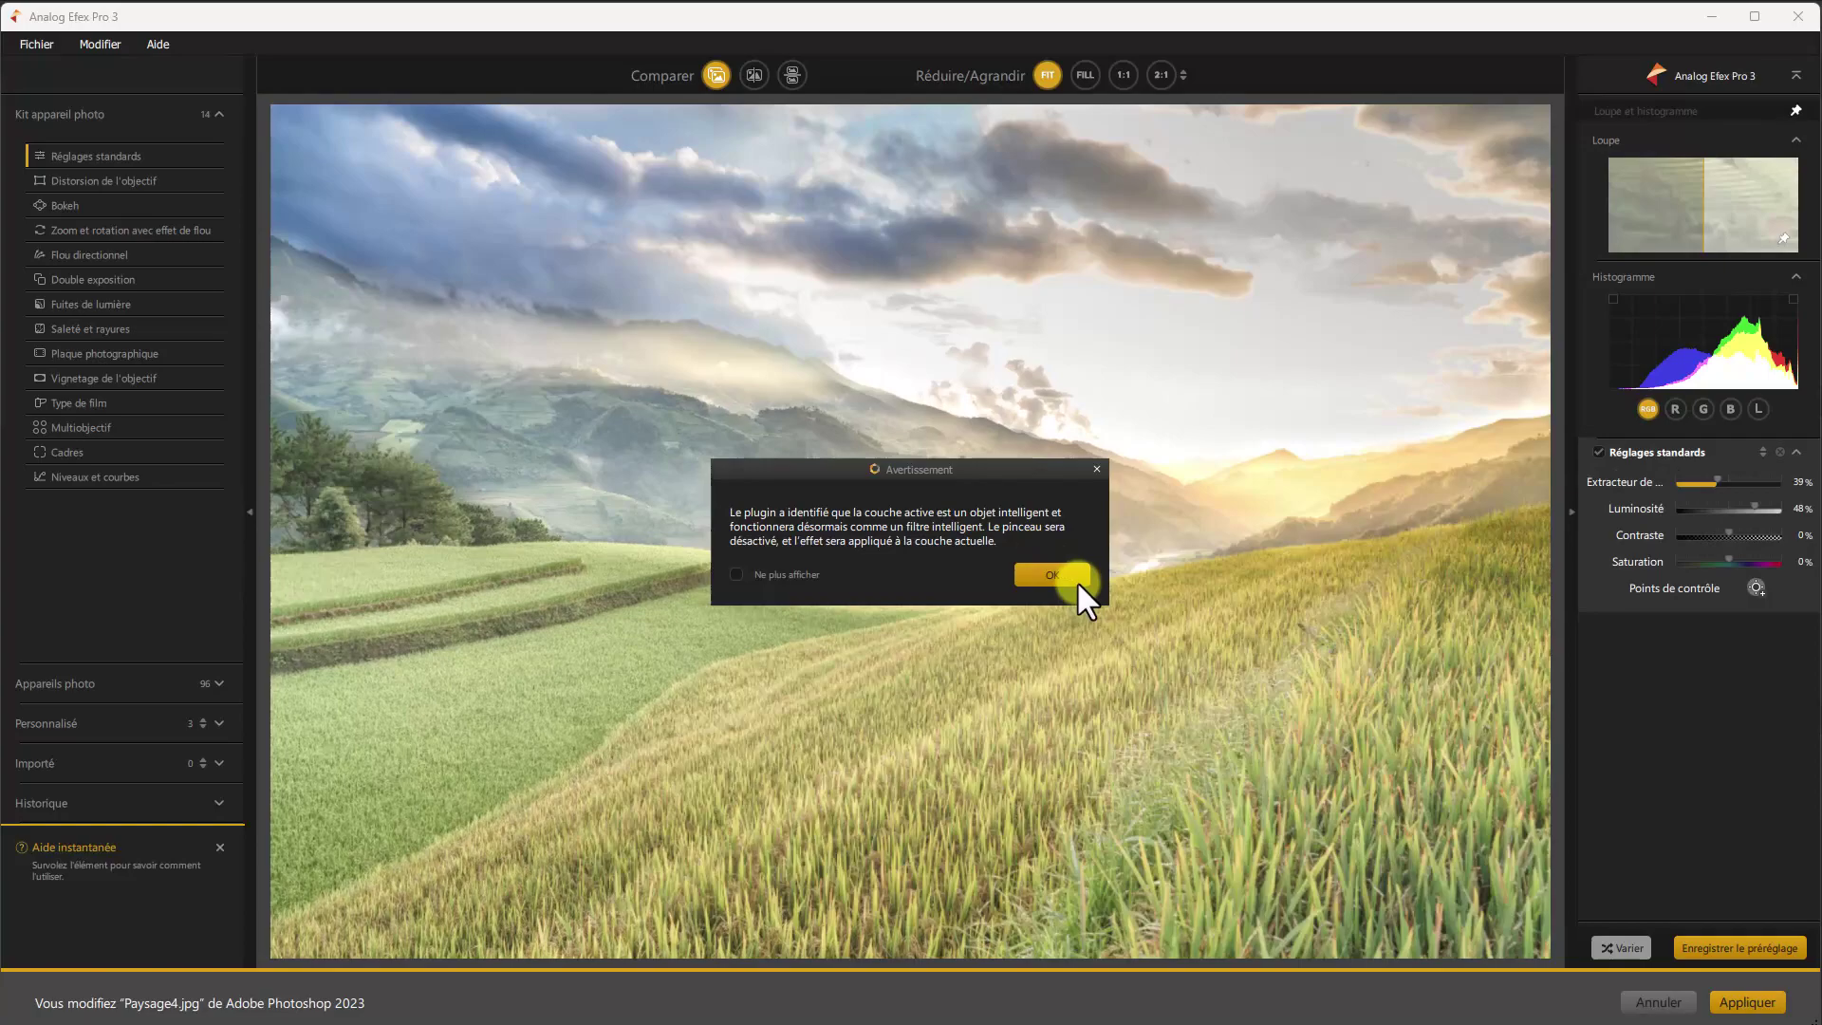
{"action": "left_click", "coordinate": [1079, 575]}
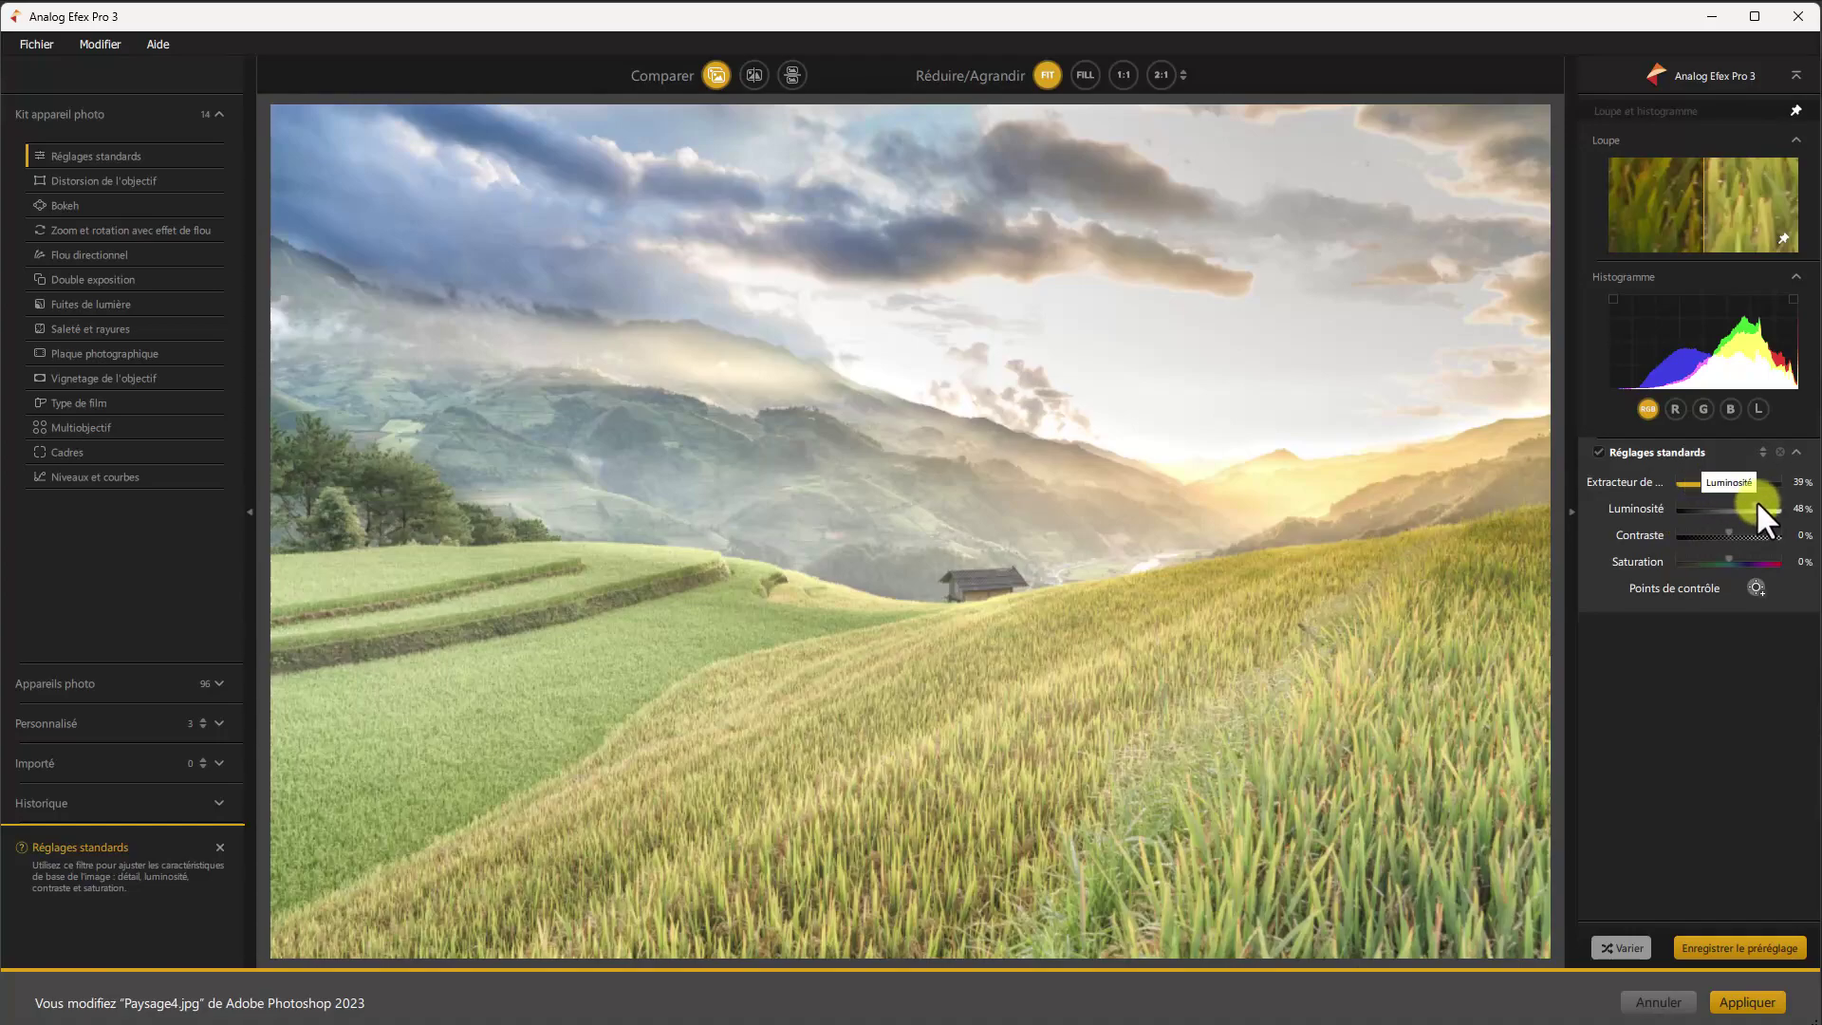
{"action": "left_click_drag", "start_coordinate": [1757, 499], "coordinate": [1728, 505]}
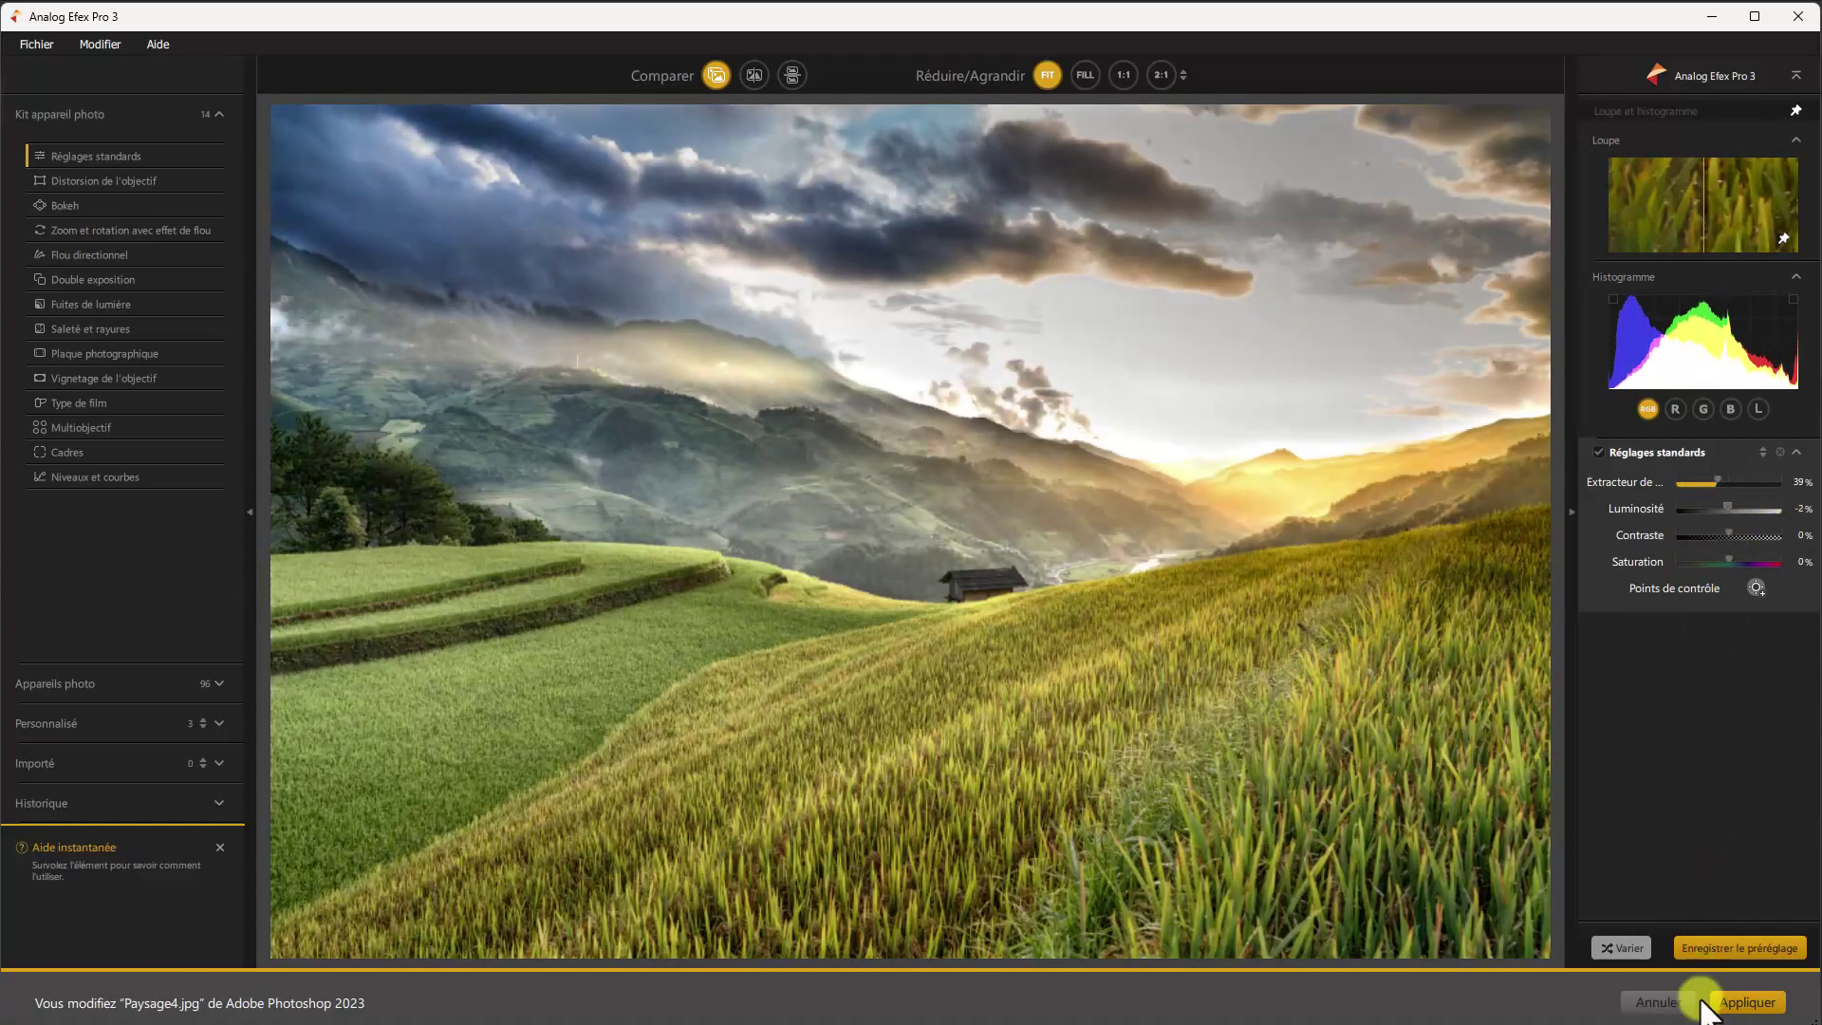
{"action": "left_click", "coordinate": [1735, 1007]}
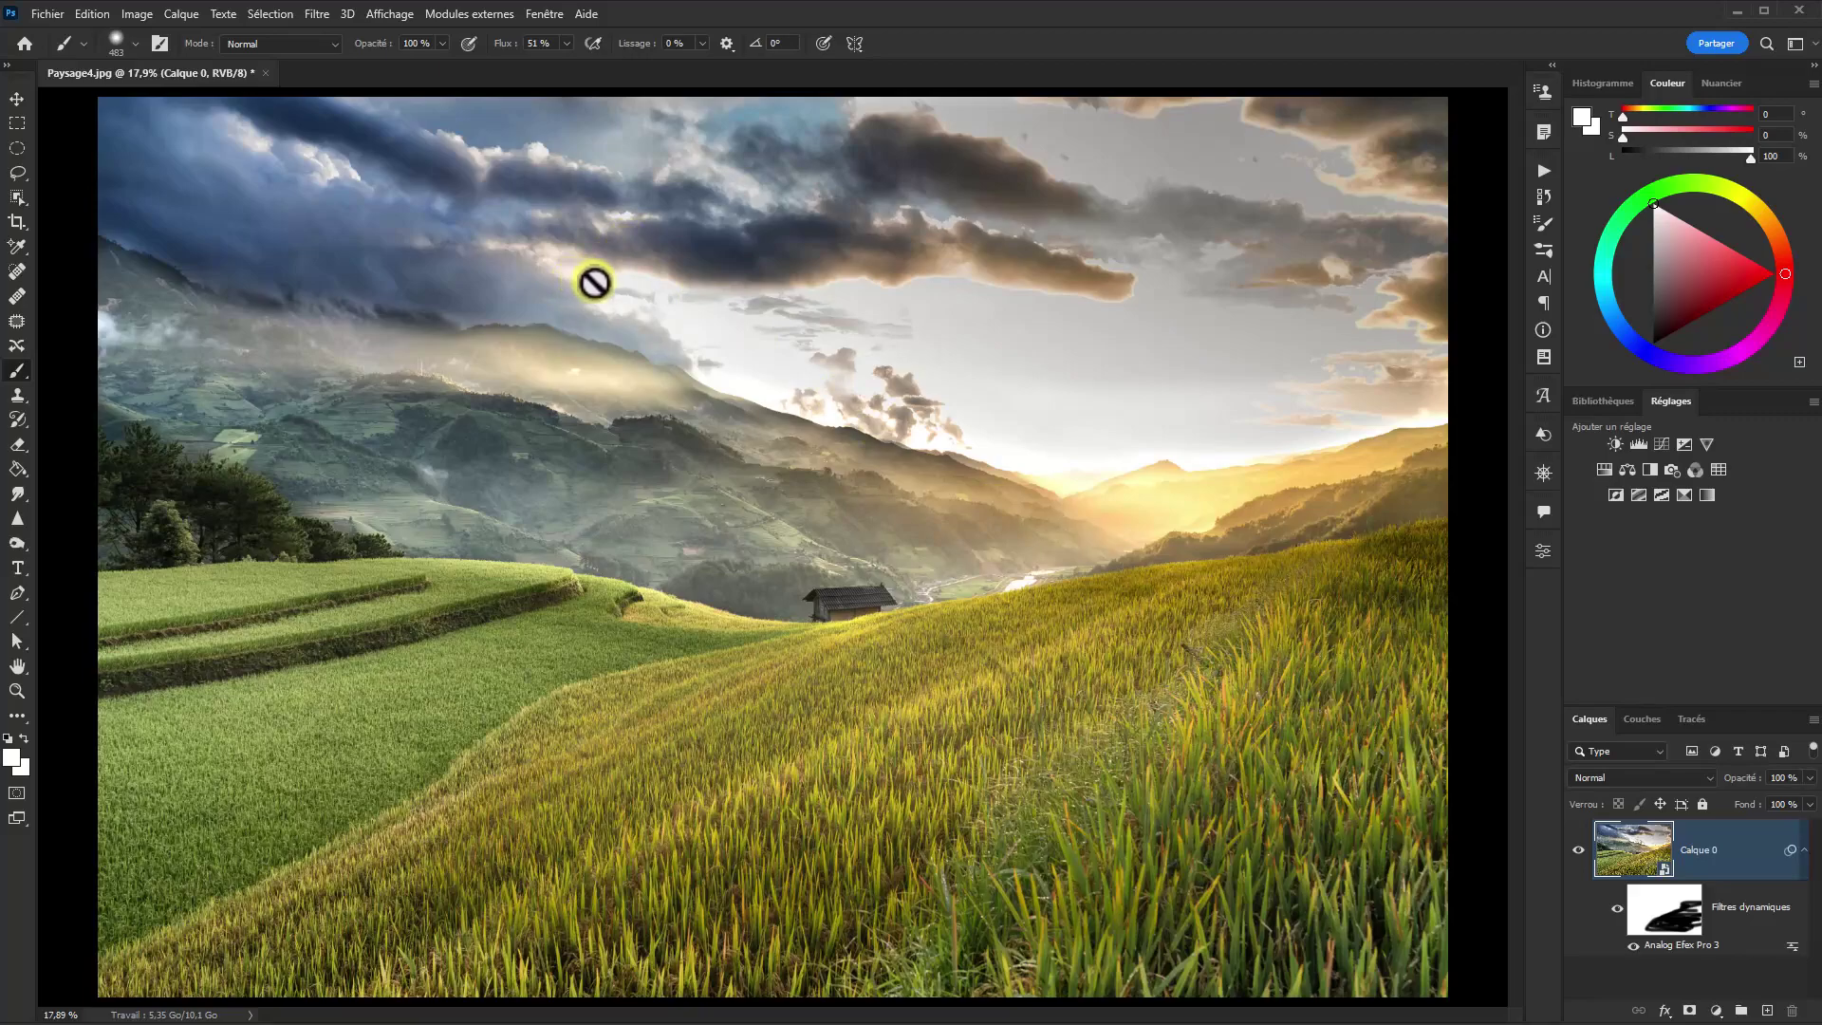
Step: Open the settings of Calque 0's Analog Efex Pro 3 smart filter again
{"action": "double_click", "coordinate": [1689, 947]}
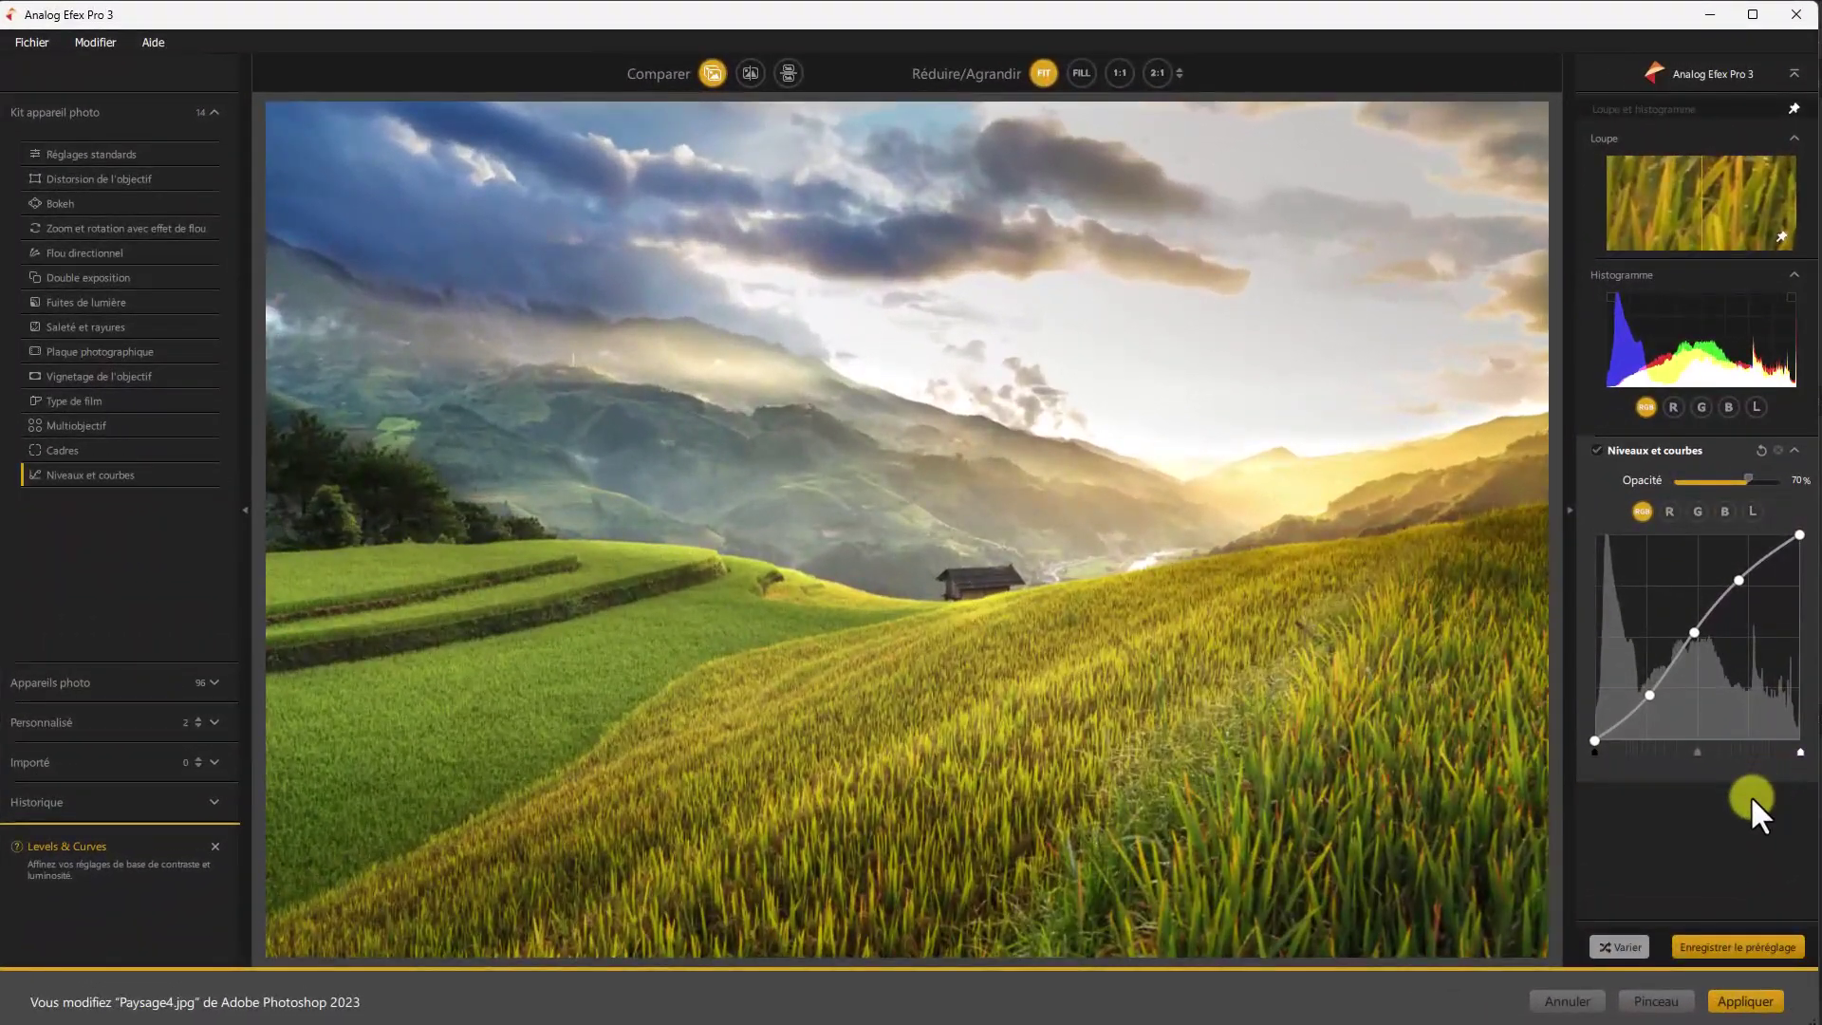